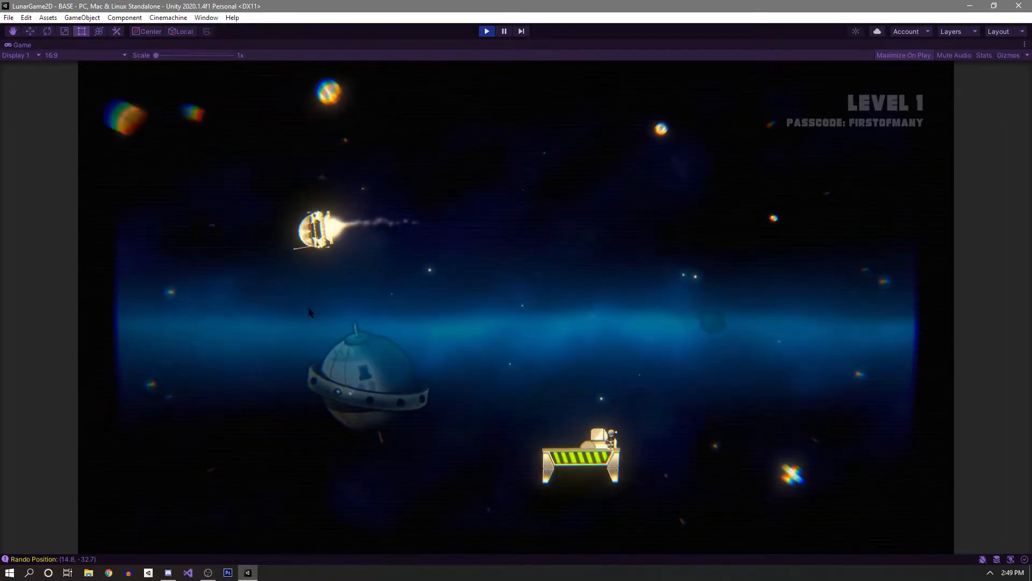
# Steer the lander in the running game, and exit play mode.
pyautogui.press('Right')
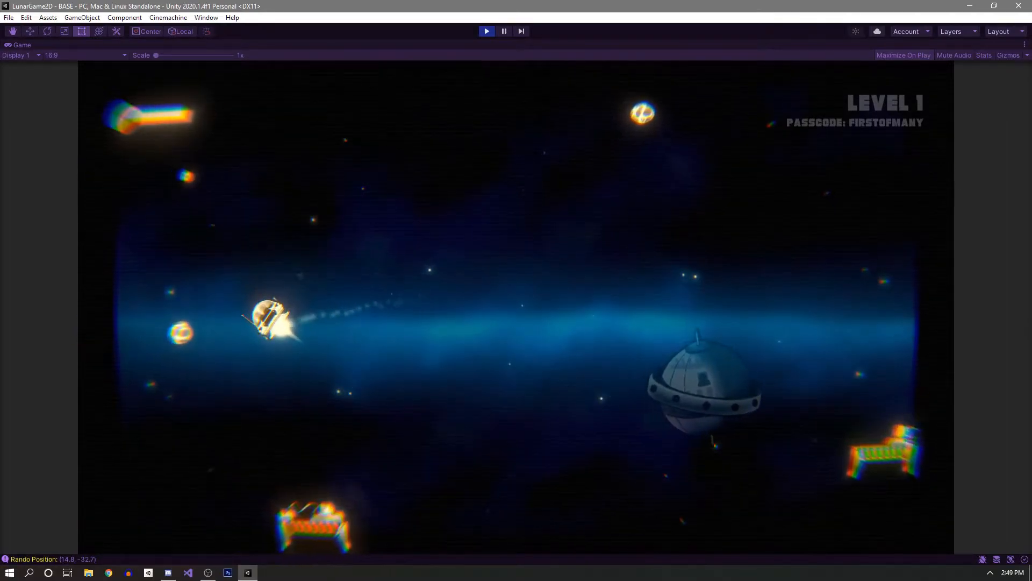
pyautogui.hotkey('ctrl', 'p')
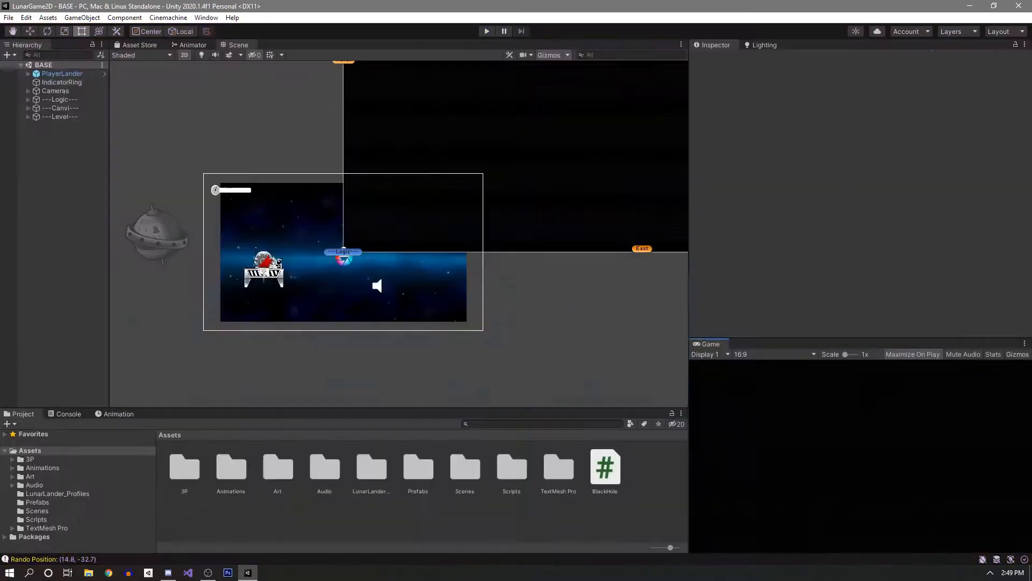
# Examine the scene layout around the camera frame, including the direction markers, planet, black hole and landing pads.
pyautogui.moveTo(301, 174); pyautogui.dragTo(365, 287, button='middle')
pyautogui.scroll(-3, 328, 184)
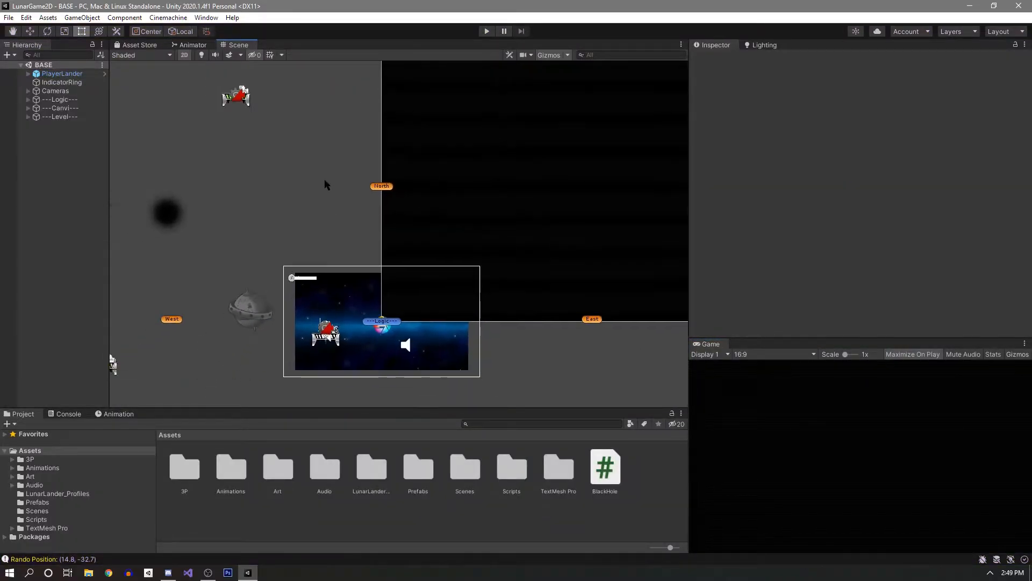
pyautogui.moveTo(278, 154); pyautogui.dragTo(299, 150, button='middle')
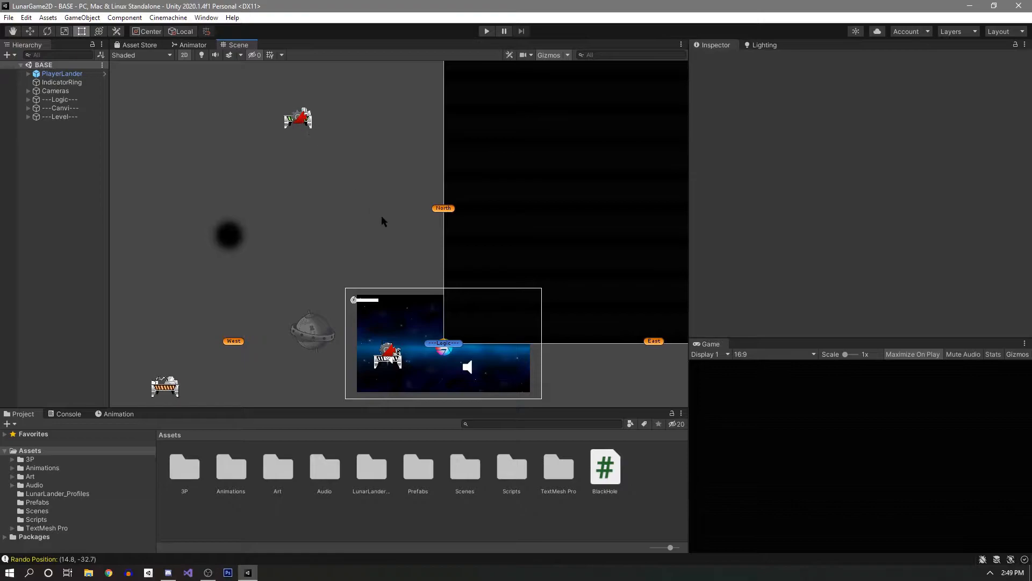
pyautogui.moveTo(381, 220); pyautogui.dragTo(376, 166, button='middle')
pyautogui.scroll(5, 430, 258)
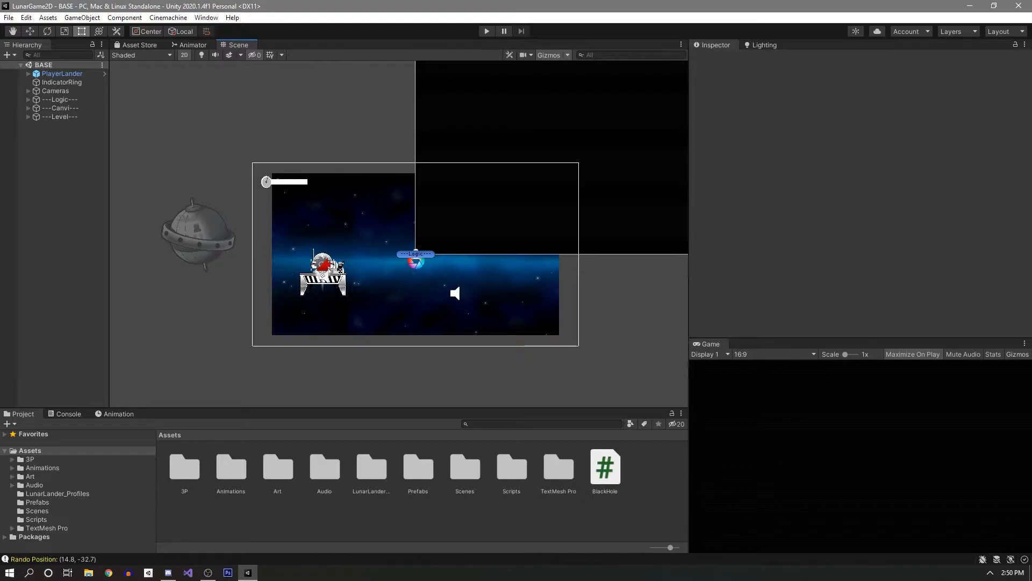
pyautogui.moveTo(342, 264); pyautogui.dragTo(458, 328, button='middle')
pyautogui.moveTo(343, 153); pyautogui.dragTo(447, 258, button='middle')
pyautogui.scroll(2, 394, 199)
pyautogui.scroll(-5, 395, 199)
pyautogui.moveTo(433, 161); pyautogui.dragTo(407, 94, button='middle')
pyautogui.scroll(-4, 406, 94)
pyautogui.moveTo(476, 284); pyautogui.dragTo(435, 259, button='middle')
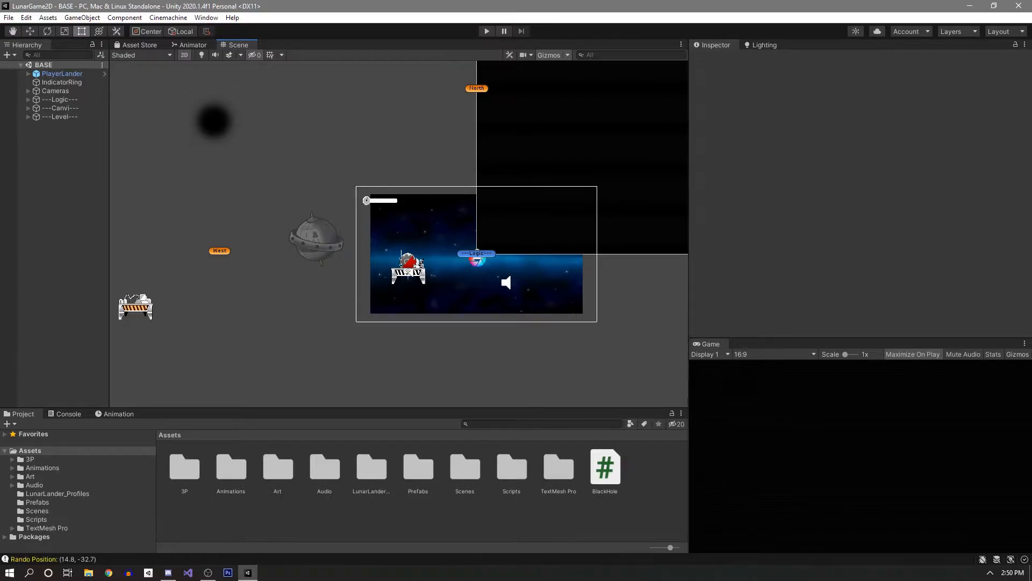
pyautogui.scroll(5, 472, 243)
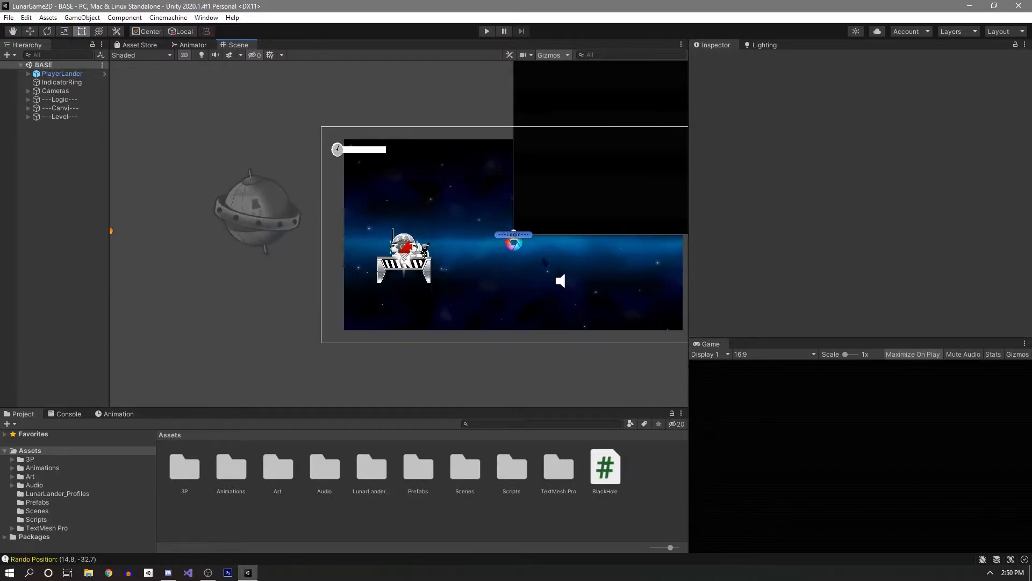
pyautogui.moveTo(472, 242); pyautogui.dragTo(476, 243, button='middle')
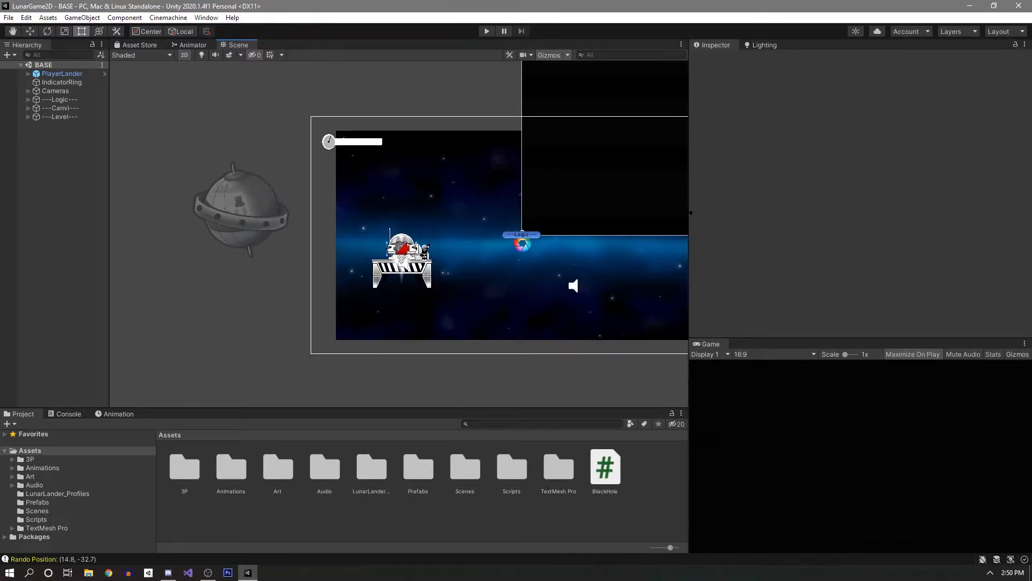
pyautogui.scroll(-7, 411, 223)
pyautogui.moveTo(352, 159); pyautogui.dragTo(426, 301, button='middle')
pyautogui.scroll(-7, 348, 191)
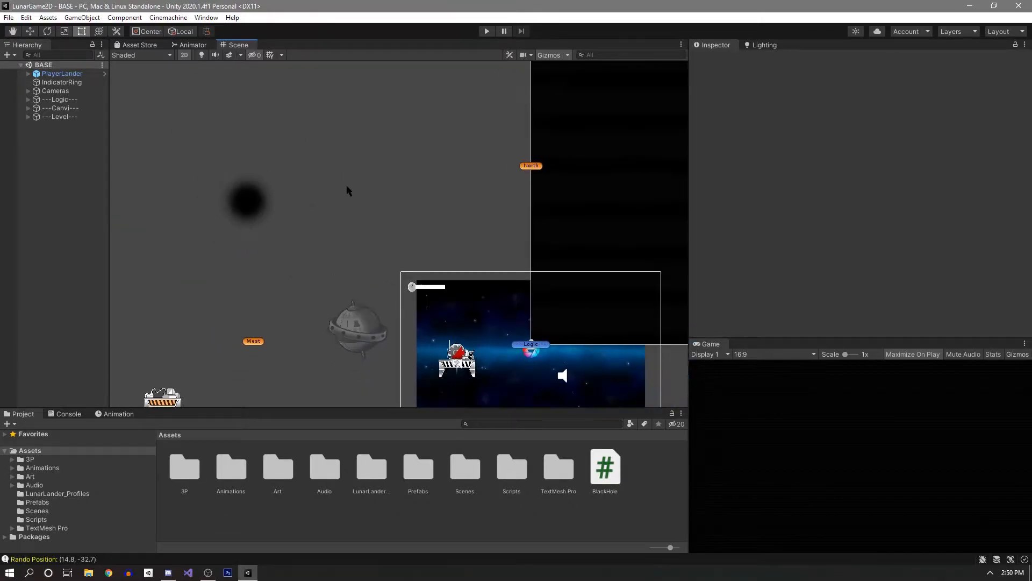
pyautogui.moveTo(332, 151); pyautogui.dragTo(351, 195, button='middle')
pyautogui.scroll(1, 351, 194)
pyautogui.moveTo(441, 233); pyautogui.dragTo(408, 116, button='middle')
pyautogui.scroll(4, 433, 221)
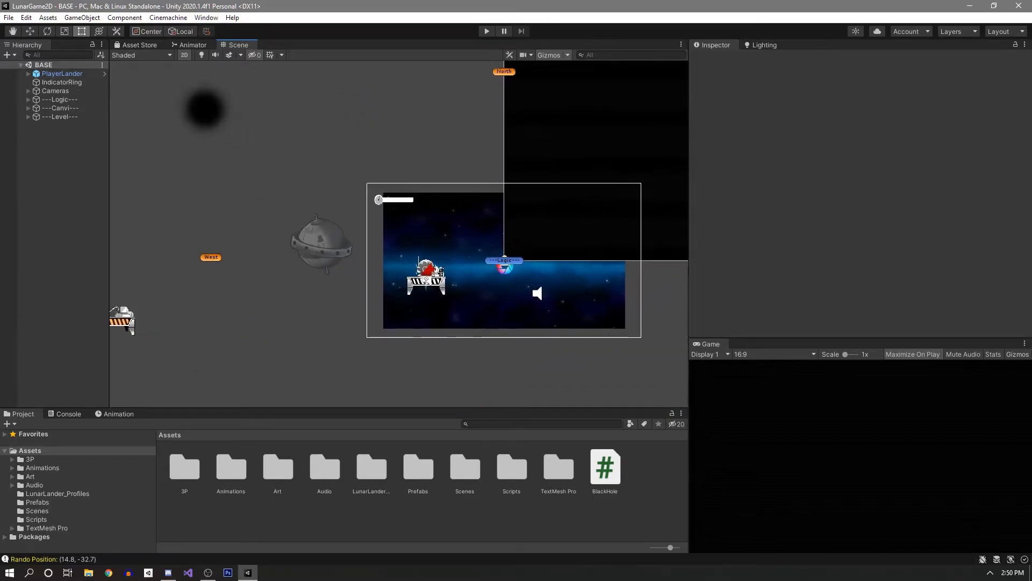
pyautogui.moveTo(433, 221); pyautogui.dragTo(365, 217, button='middle')
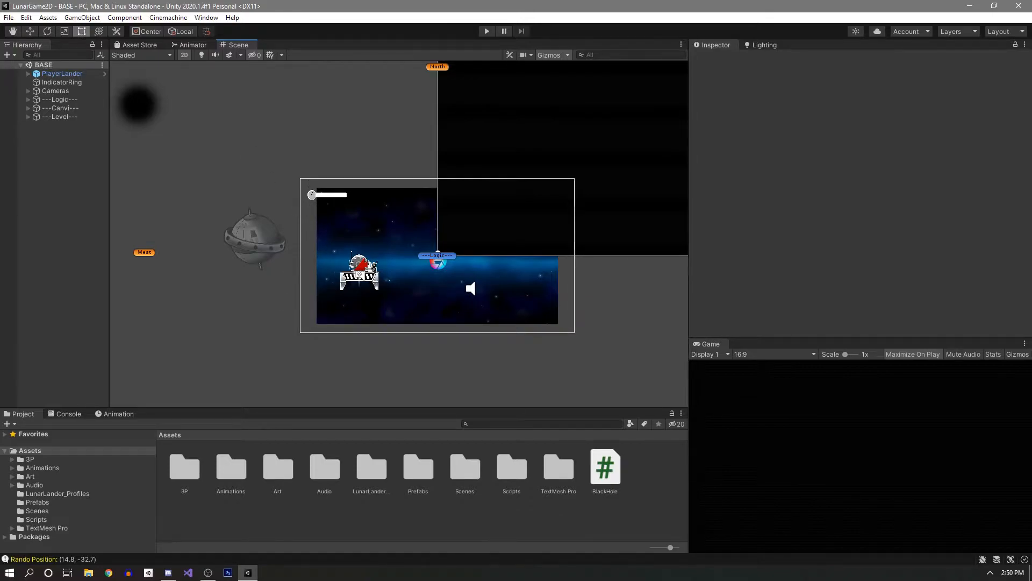
pyautogui.scroll(-3, 364, 234)
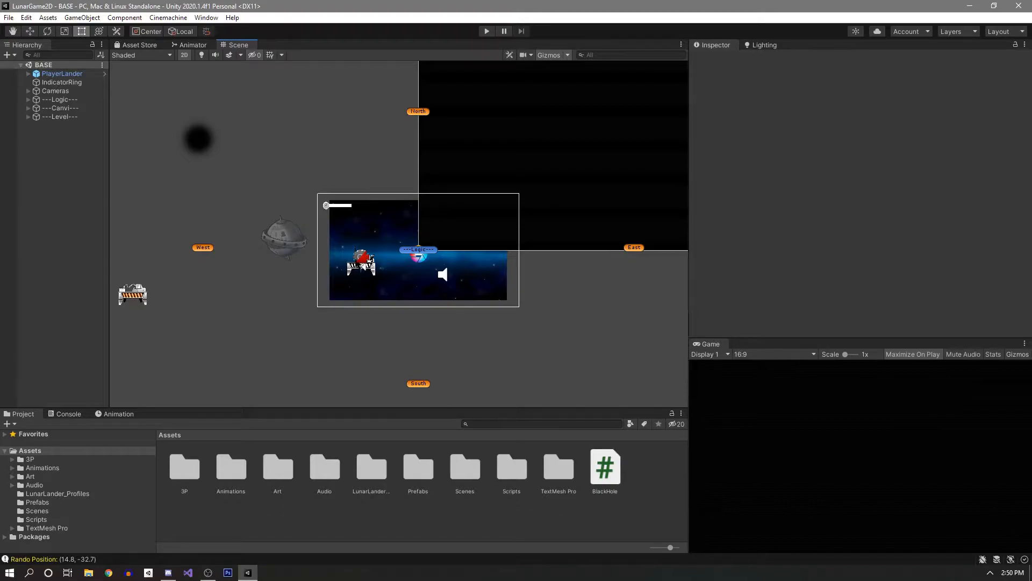
# Expand Cameras, Main Camera and MeteorMakers in the hierarchy to show the North, South, West and East objects.
pyautogui.click(28, 99)
pyautogui.click(28, 99)
pyautogui.click(28, 91)
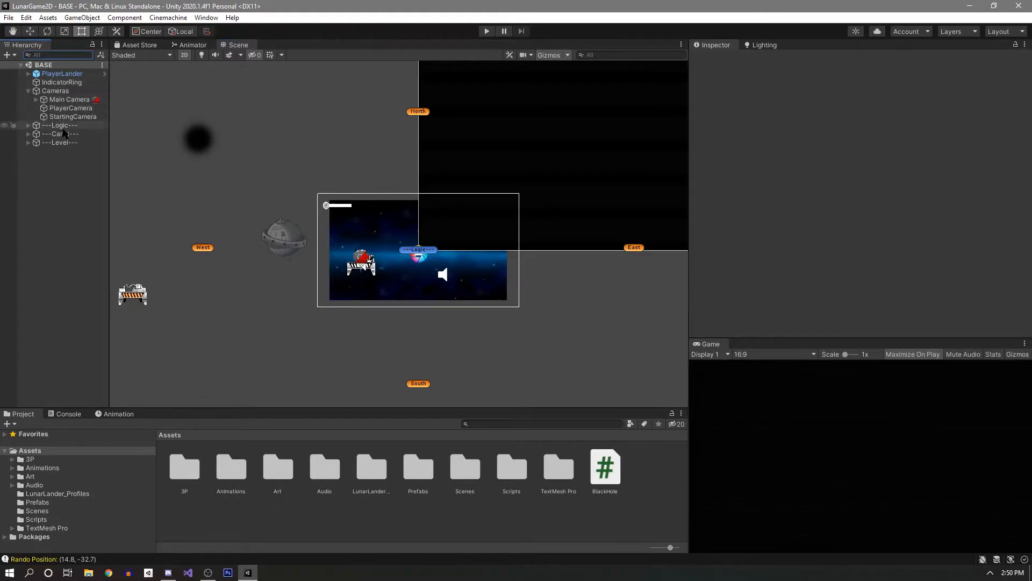
pyautogui.click(36, 99)
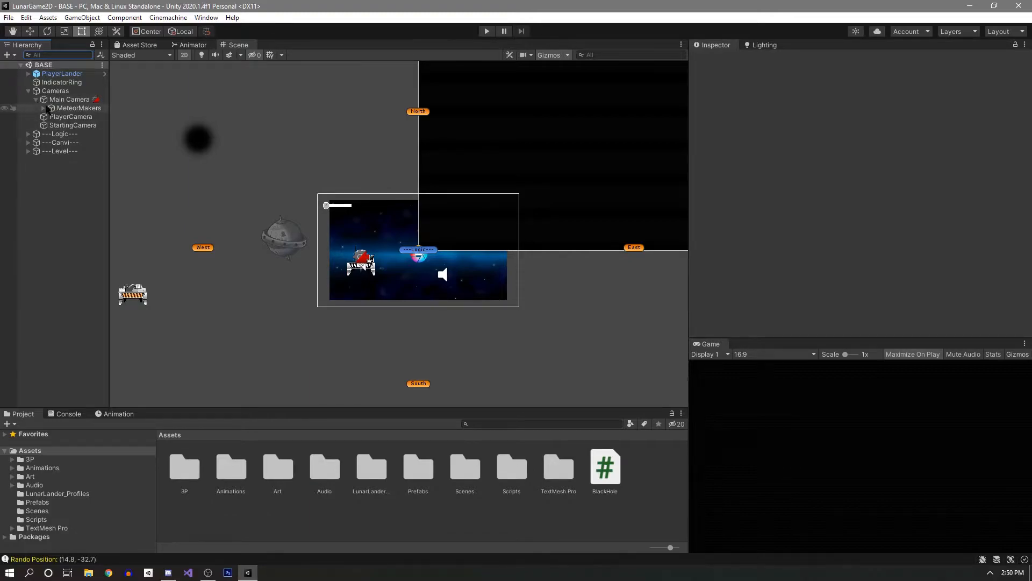
pyautogui.click(44, 108)
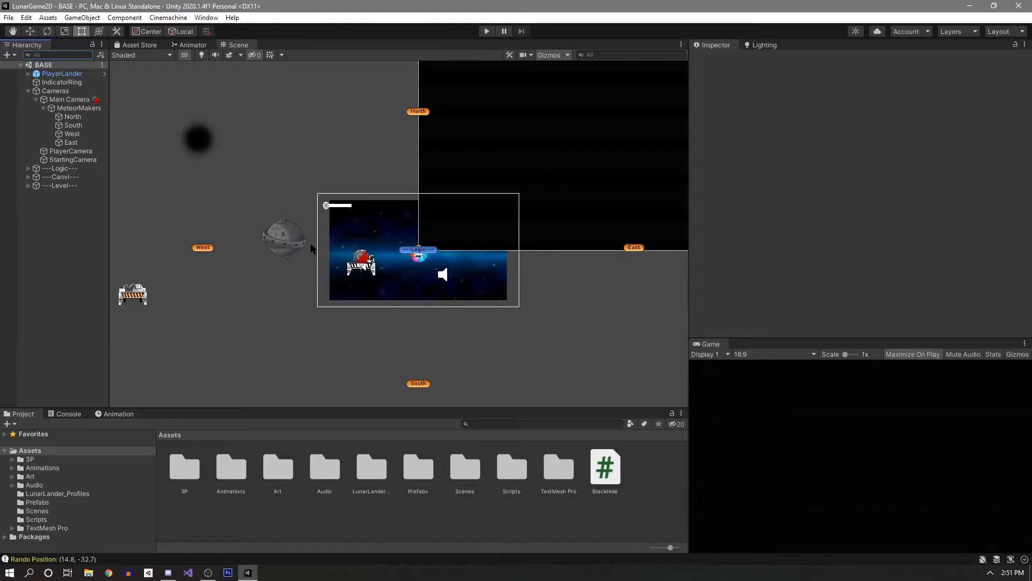
# Turn off Maximize On Play, run the game to watch the meteor makers alongside the scene, and stop it.
pyautogui.click(913, 354)
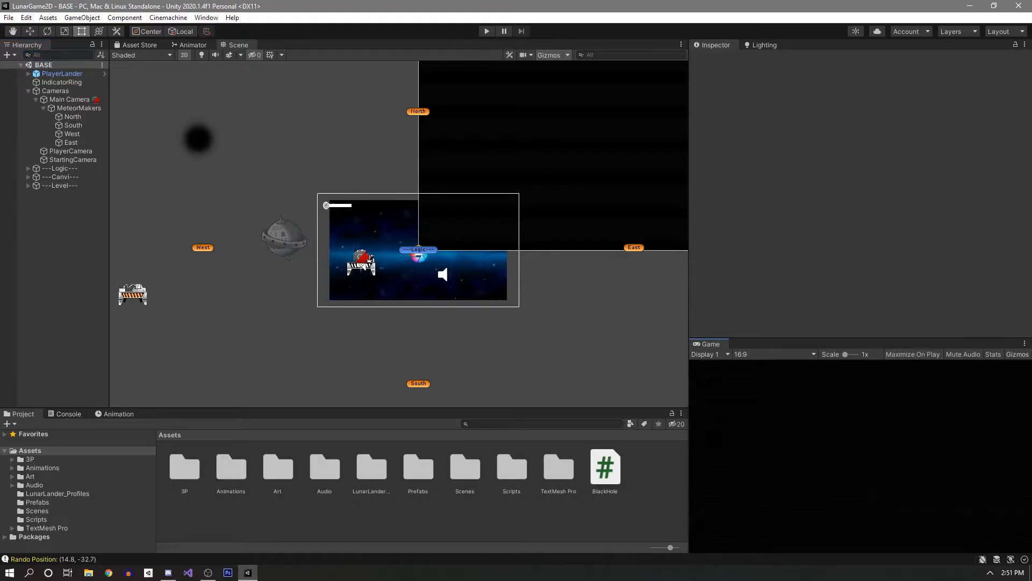
pyautogui.click(486, 32)
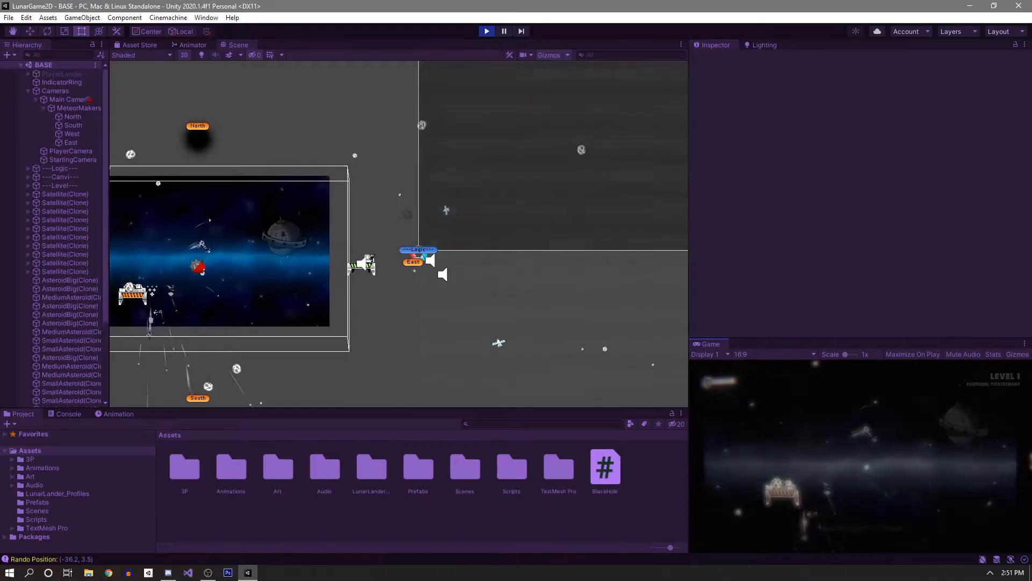
pyautogui.hotkey('ctrl', 'p')
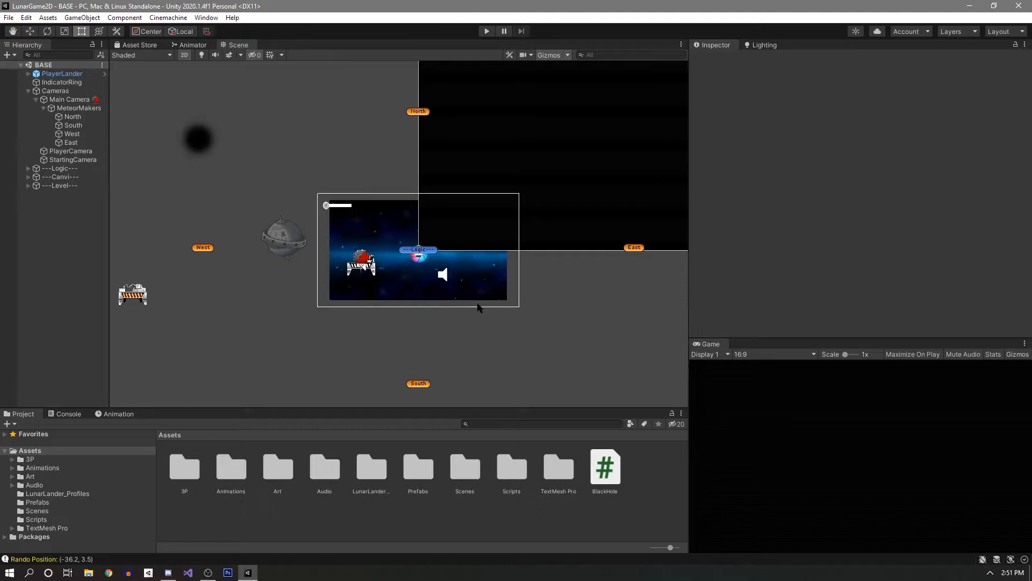
# Examine where the North, South, East and West meteor makers sit relative to the camera frame in the scene.
pyautogui.scroll(3, 363, 255)
pyautogui.scroll(-3, 363, 255)
pyautogui.moveTo(321, 260); pyautogui.dragTo(285, 280, button='middle')
pyautogui.scroll(-1, 255, 226)
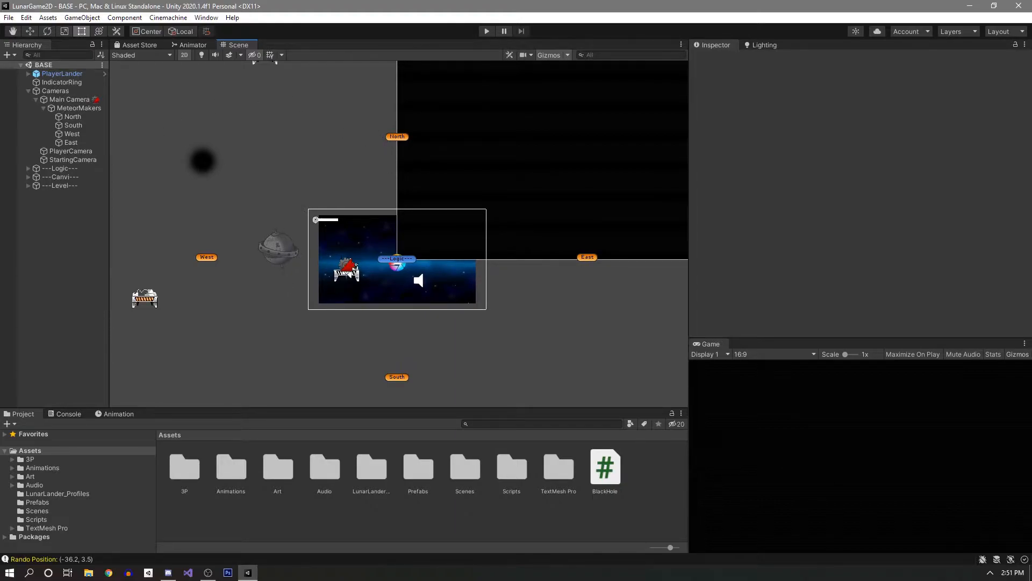
pyautogui.scroll(1, 341, 252)
pyautogui.scroll(1, 334, 265)
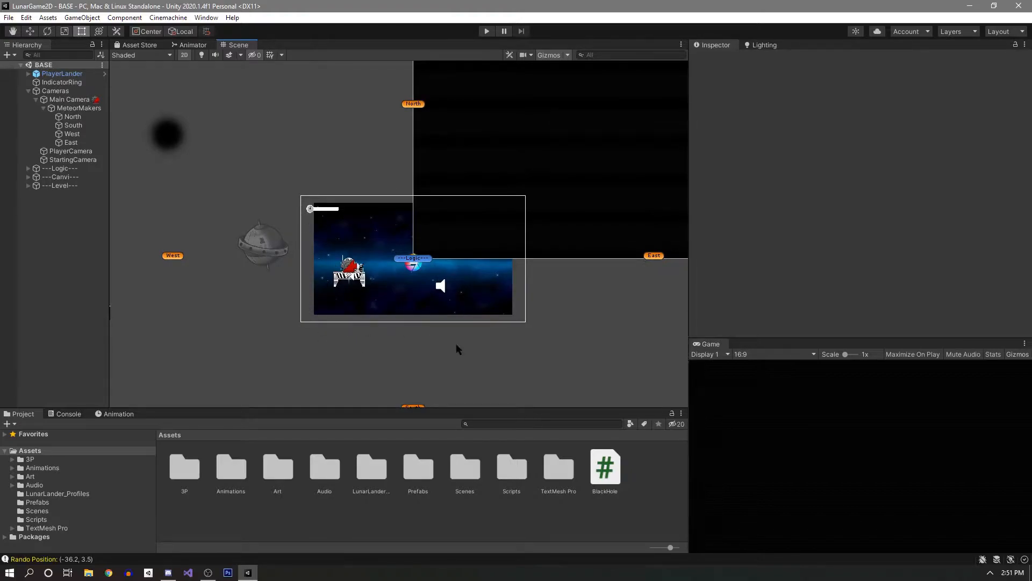
pyautogui.scroll(-3, 176, 271)
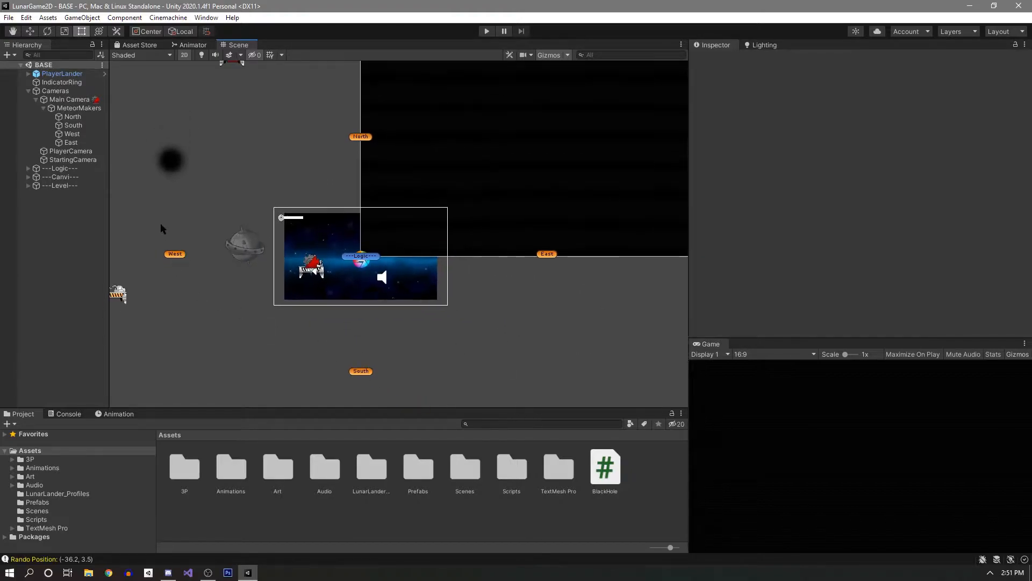
pyautogui.moveTo(162, 229); pyautogui.dragTo(221, 214, button='middle')
pyautogui.scroll(2, 217, 212)
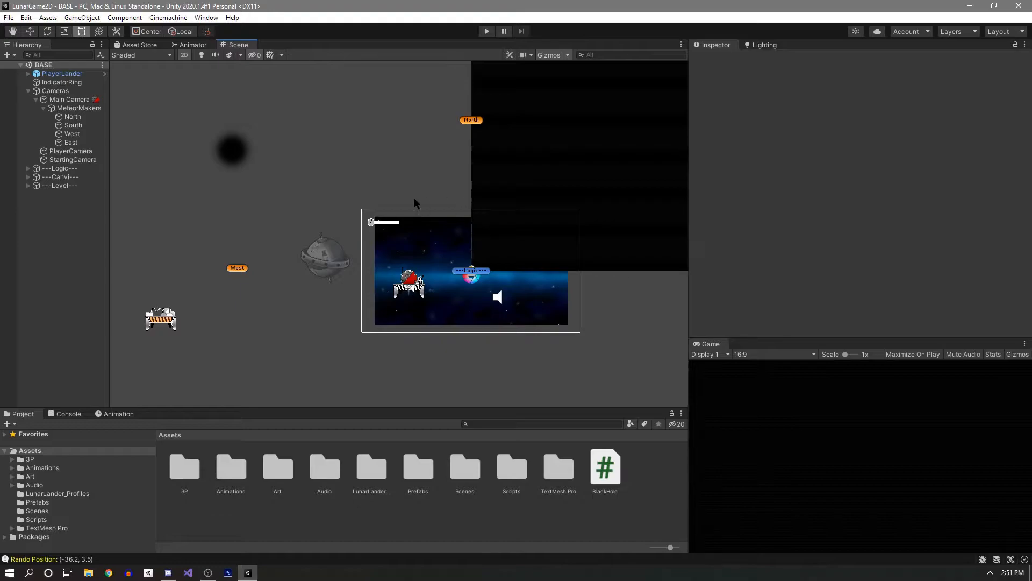
pyautogui.scroll(-3, 414, 203)
pyautogui.scroll(-1, 514, 169)
pyautogui.scroll(4, 486, 251)
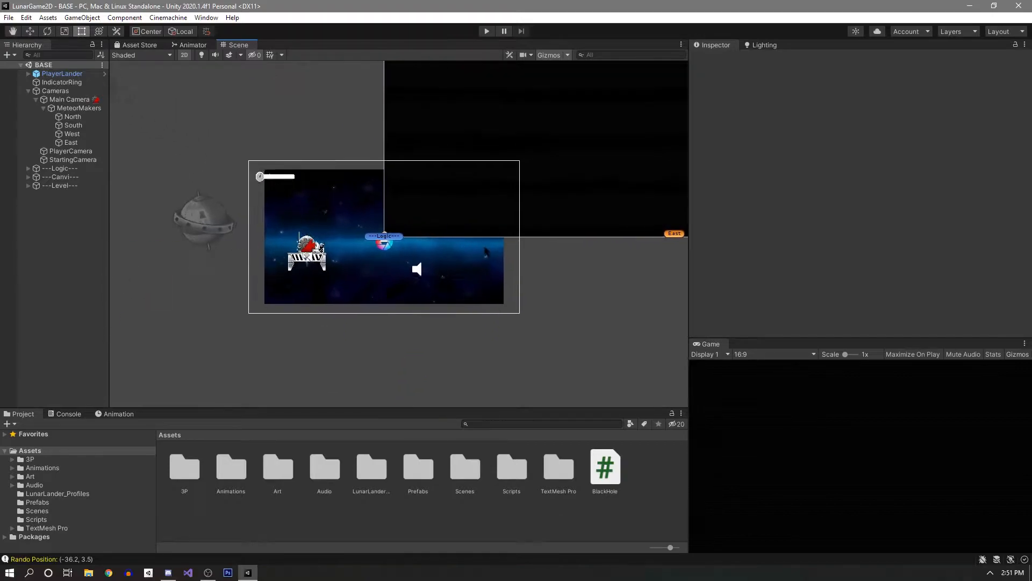
pyautogui.scroll(3, 485, 248)
pyautogui.moveTo(484, 247); pyautogui.dragTo(511, 217, button='middle')
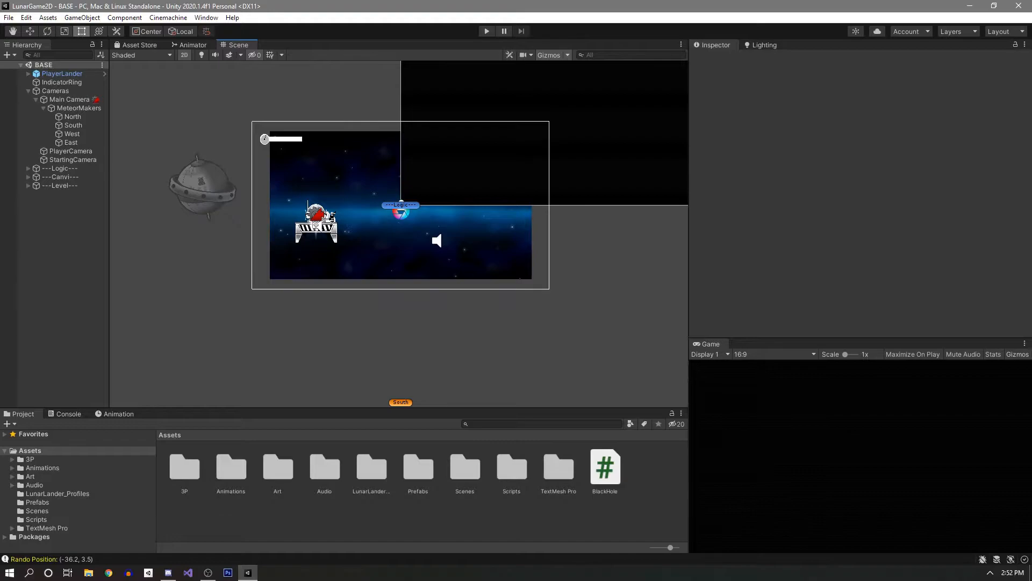
pyautogui.scroll(-1, 365, 225)
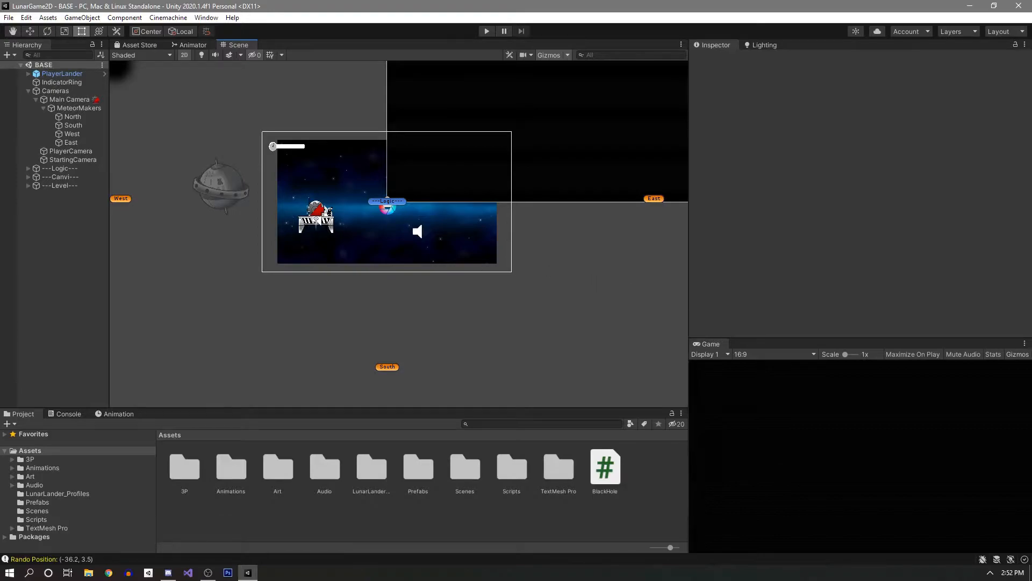
# Examine the full extent of the large UI canvas compared with the small game area at its corner.
pyautogui.scroll(-10, 439, 242)
pyautogui.moveTo(463, 178); pyautogui.dragTo(343, 309, button='middle')
pyautogui.scroll(-9, 401, 245)
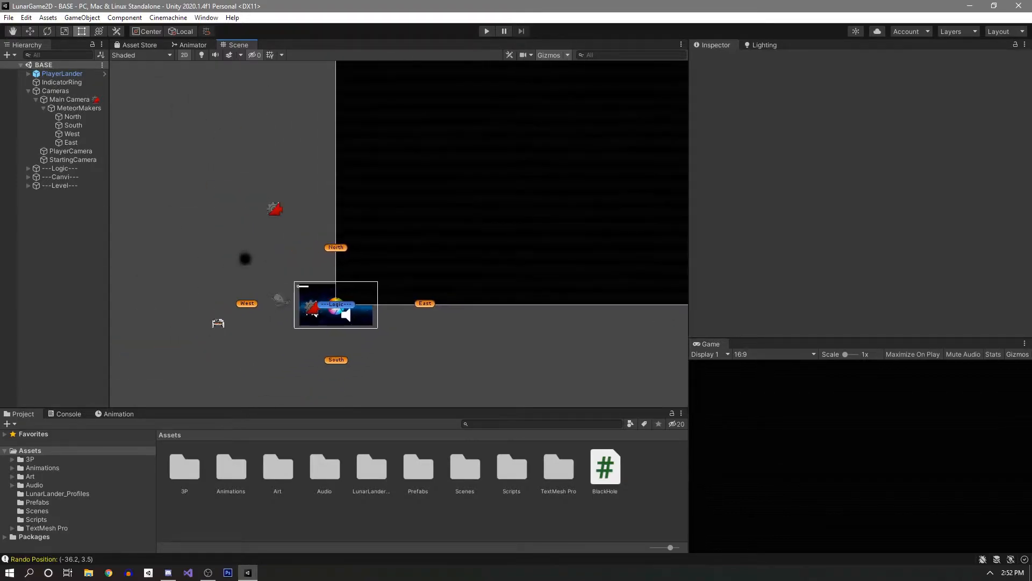
pyautogui.moveTo(452, 186); pyautogui.dragTo(351, 283, button='middle')
pyautogui.scroll(-11, 349, 281)
pyautogui.moveTo(451, 191); pyautogui.dragTo(334, 279, button='middle')
pyautogui.scroll(-6, 334, 279)
pyautogui.scroll(-7, 334, 269)
pyautogui.moveTo(436, 168); pyautogui.dragTo(367, 289, button='middle')
pyautogui.scroll(-15, 367, 290)
pyautogui.scroll(4, 367, 289)
pyautogui.moveTo(463, 249); pyautogui.dragTo(337, 193, button='middle')
pyautogui.scroll(-3, 376, 239)
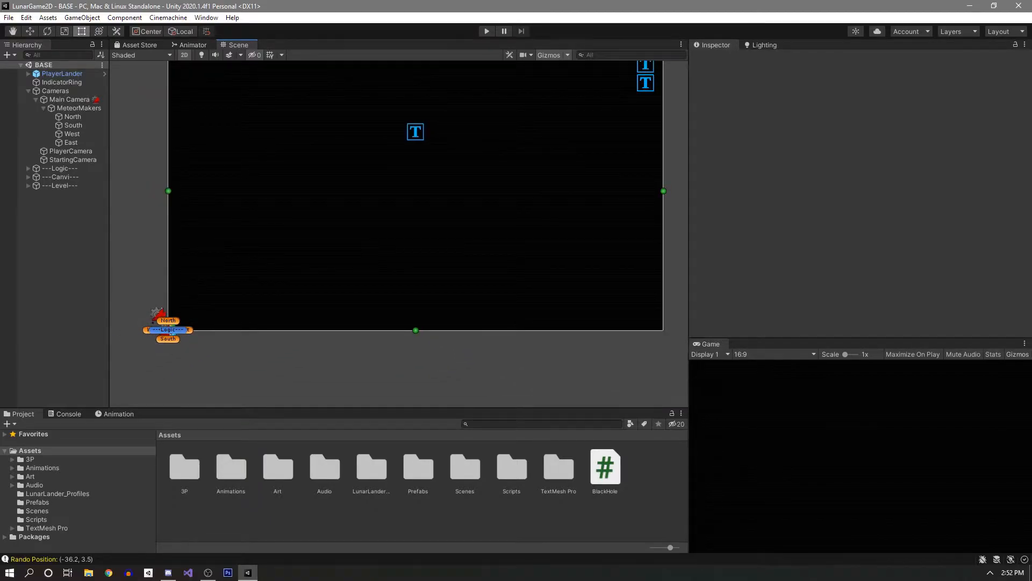
pyautogui.scroll(-2, 569, 120)
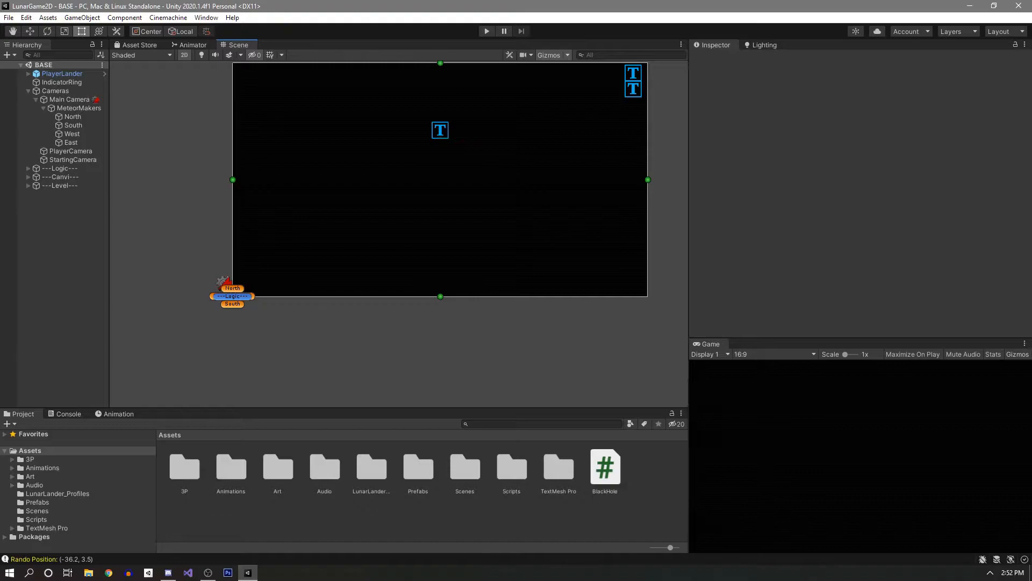
pyautogui.scroll(-2, 511, 231)
pyautogui.scroll(4, 457, 221)
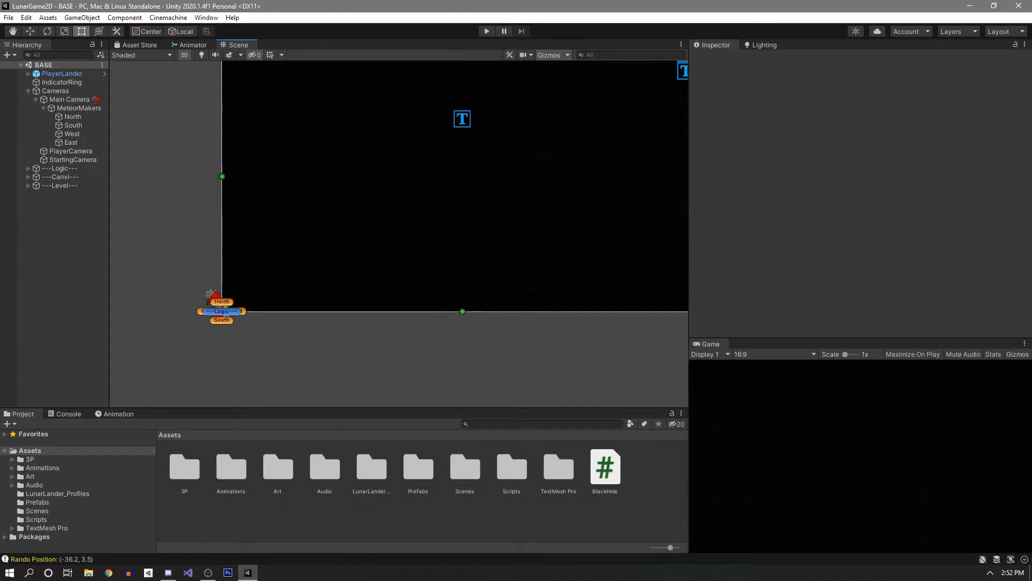
pyautogui.scroll(-3, 473, 215)
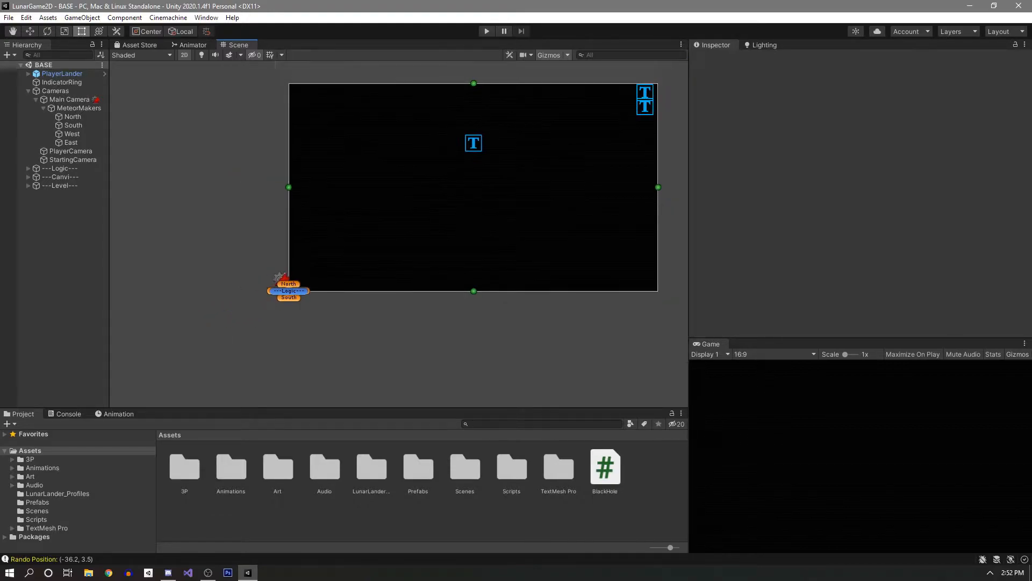
# Expand the ---Canvi--- group, select UICanvas and examine its edges in the scene.
pyautogui.click(28, 177)
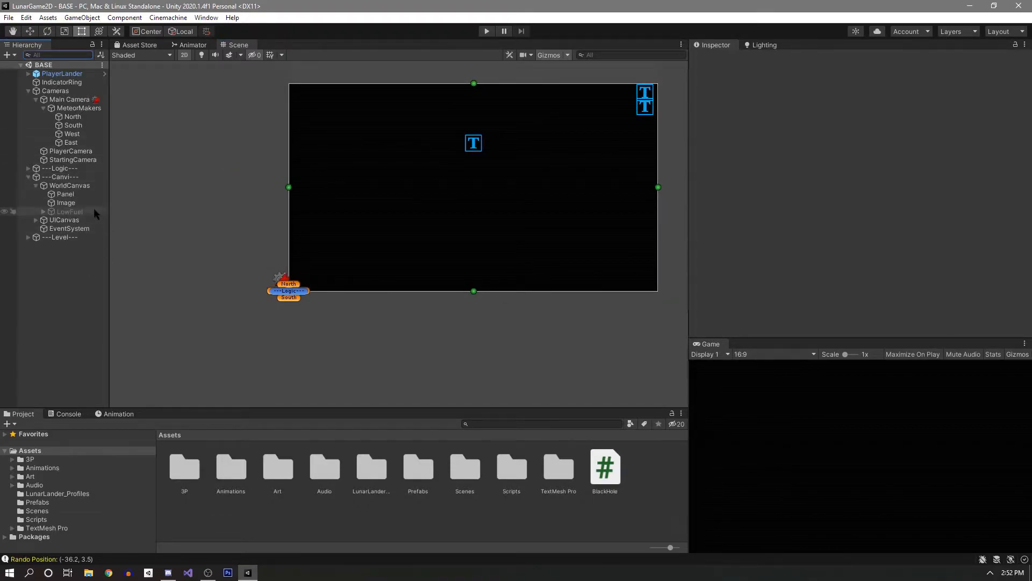
pyautogui.click(68, 220)
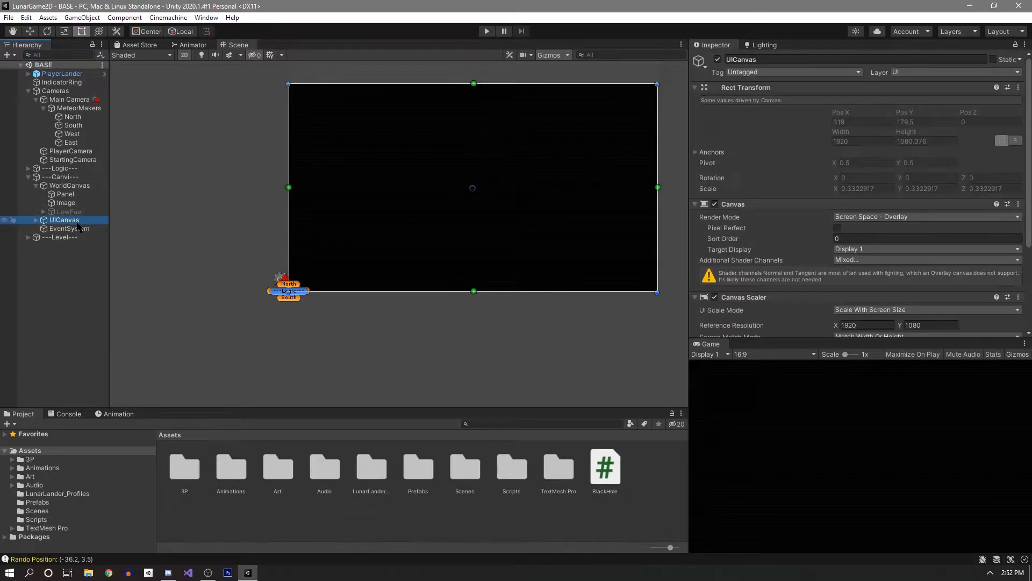
pyautogui.scroll(5, 440, 189)
pyautogui.moveTo(439, 189); pyautogui.dragTo(493, 220, button='middle')
pyautogui.scroll(9, 288, 217)
pyautogui.scroll(3, 442, 207)
pyautogui.moveTo(483, 164); pyautogui.dragTo(239, 314, button='middle')
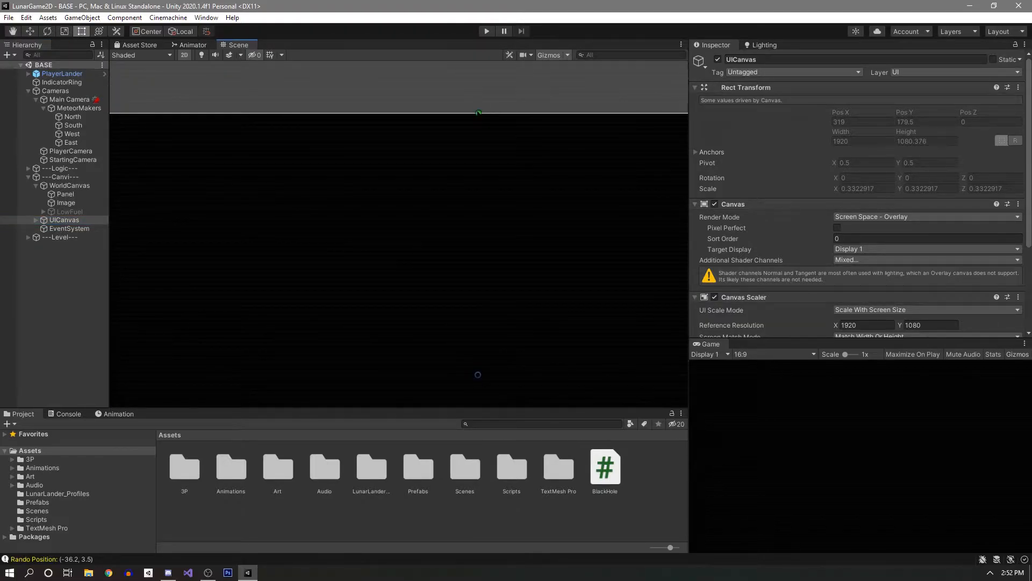
# Review UICanvas's Canvas Scaler and Graphic Raycaster settings, and expand UICanvas to list its child objects.
pyautogui.scroll(-3, 510, 183)
pyautogui.scroll(-4, 758, 209)
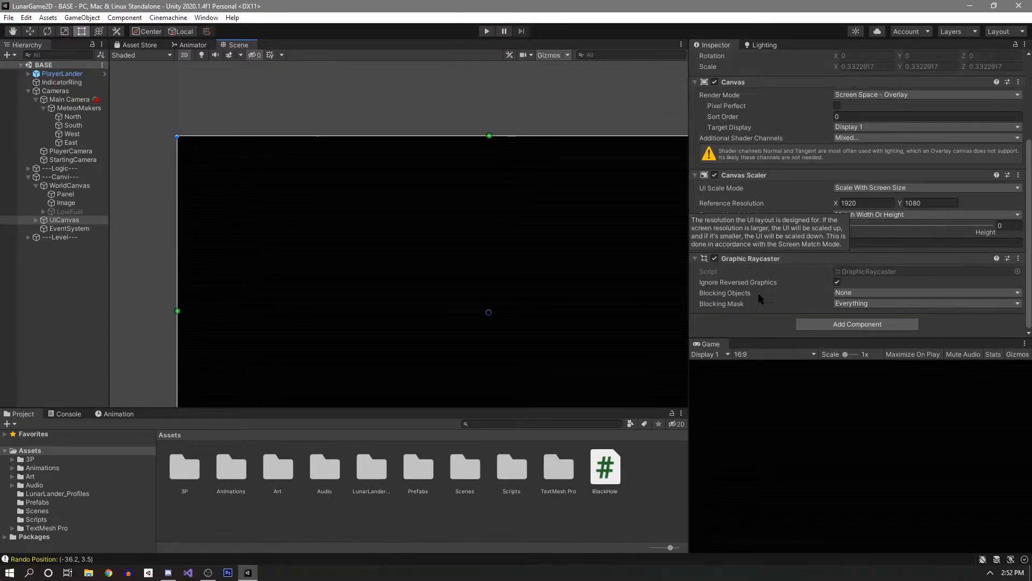
pyautogui.scroll(4, 758, 295)
pyautogui.click(36, 220)
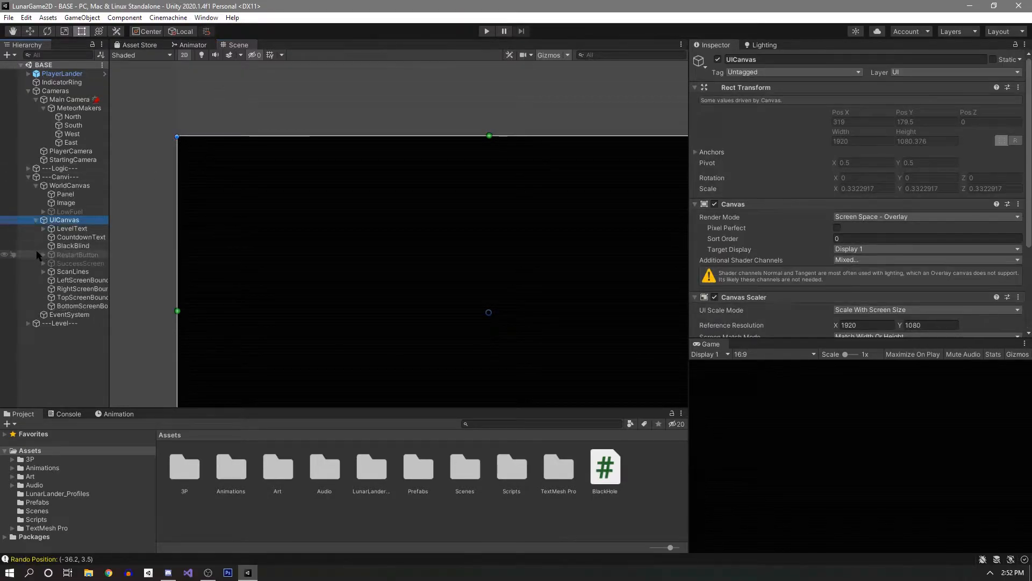
# Inspect the Left, Right, Top and Bottom ScreenBoundary objects and where they sit on the edges of UICanvas.
pyautogui.click(67, 280)
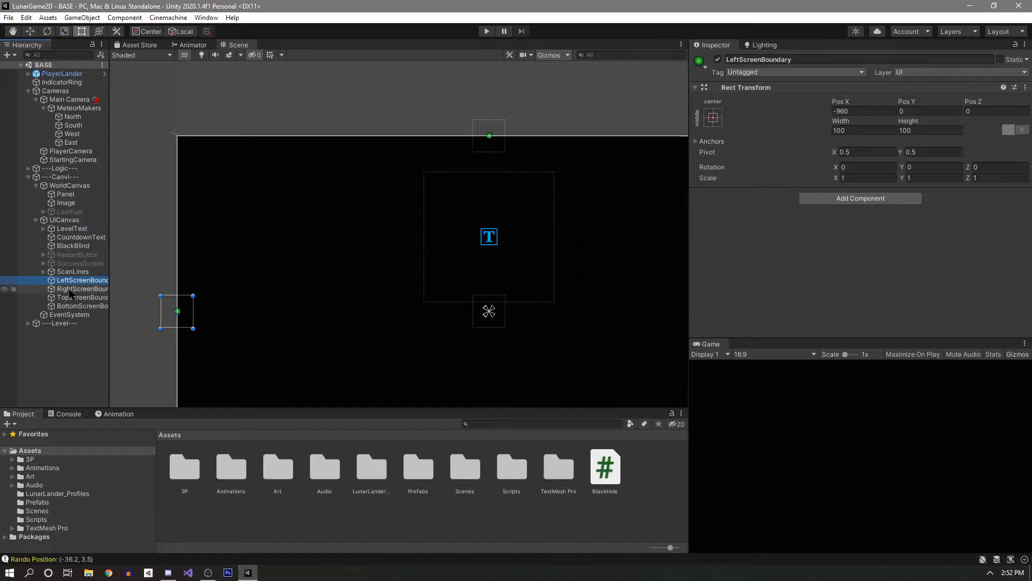
pyautogui.click(72, 290)
pyautogui.click(72, 298)
pyautogui.click(73, 306)
pyautogui.scroll(-3, 378, 245)
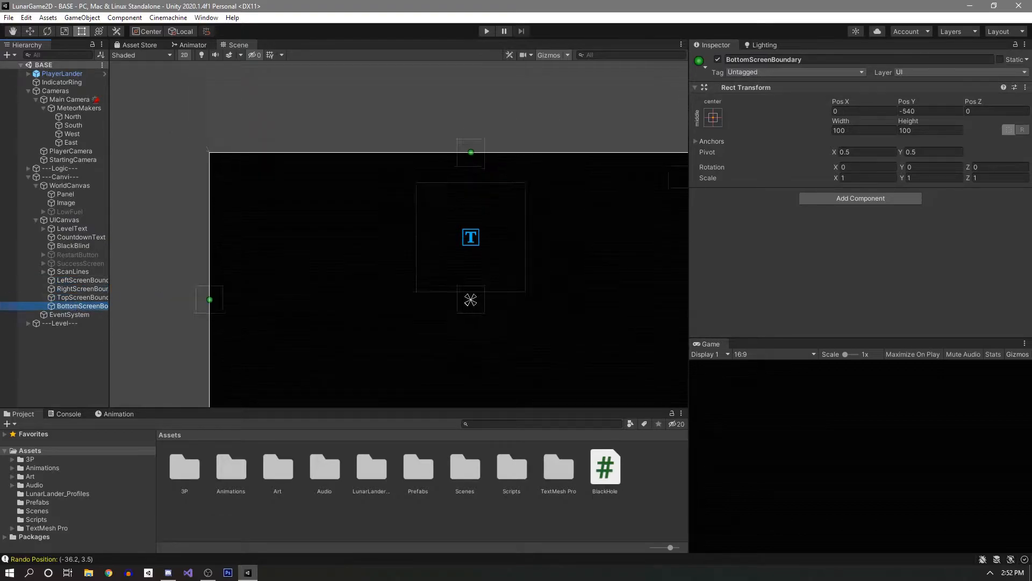
pyautogui.moveTo(437, 318); pyautogui.dragTo(399, 253, button='middle')
pyautogui.scroll(-5, 419, 290)
pyautogui.scroll(7, 419, 322)
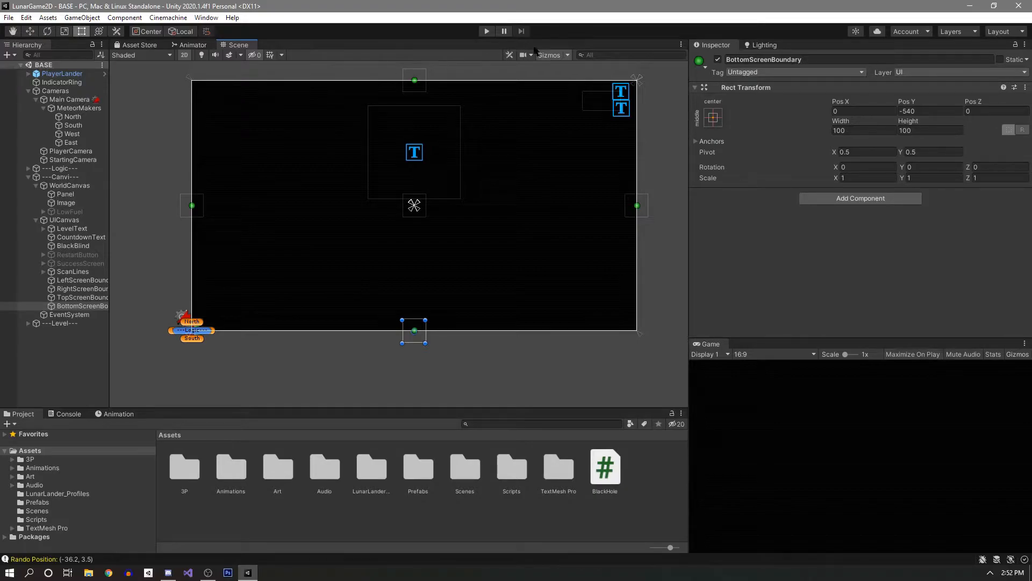
# Play-test the game, flying the lander off its pad towards the left, and stop play mode.
pyautogui.click(488, 33)
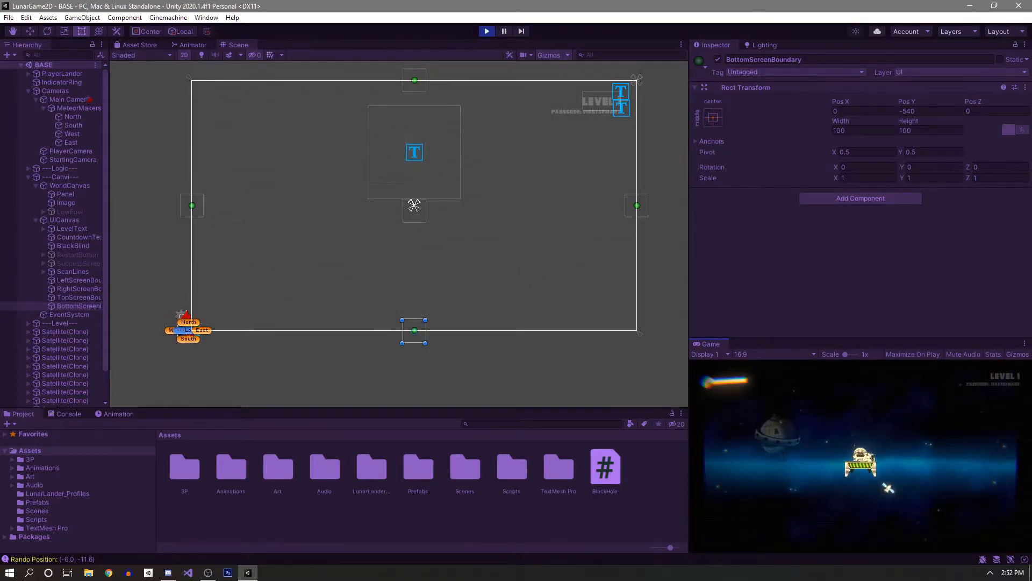
pyautogui.press('space')
pyautogui.press('a')
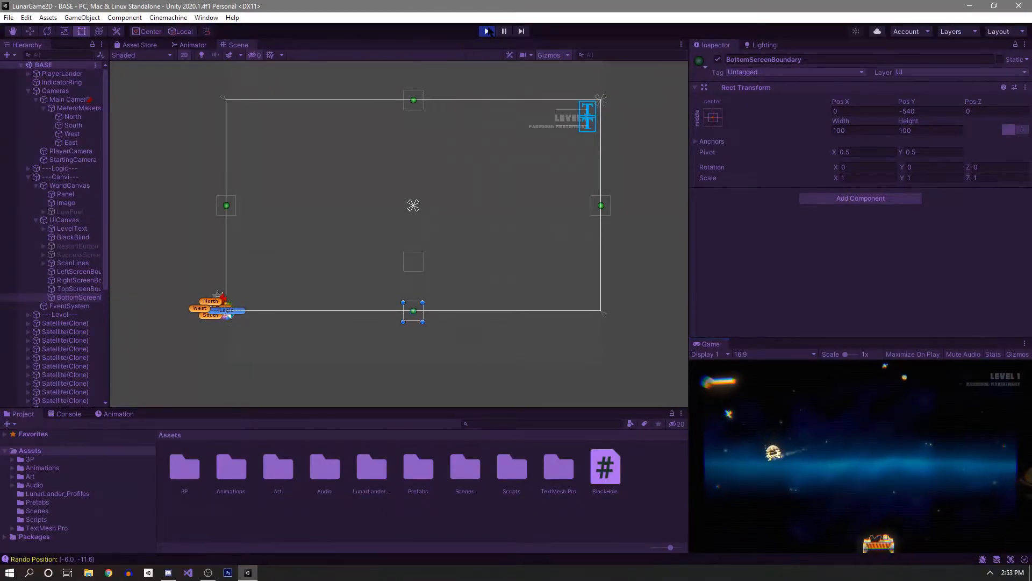
pyautogui.click(486, 31)
pyautogui.scroll(4, 133, 214)
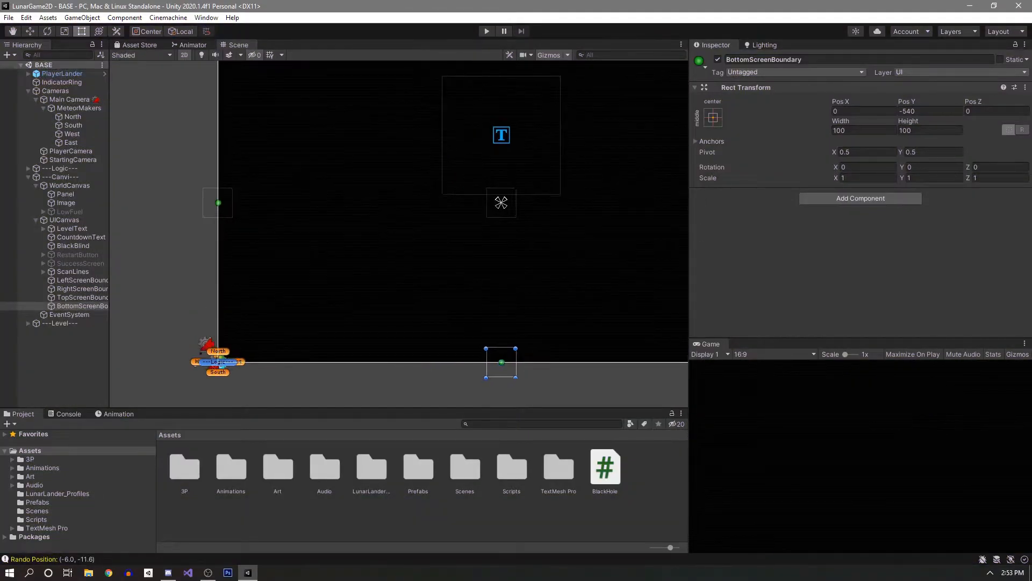
# Collapse UICanvas, review WorldCanvas's canvas settings, and collapse WorldCanvas as well.
pyautogui.click(35, 221)
pyautogui.click(69, 186)
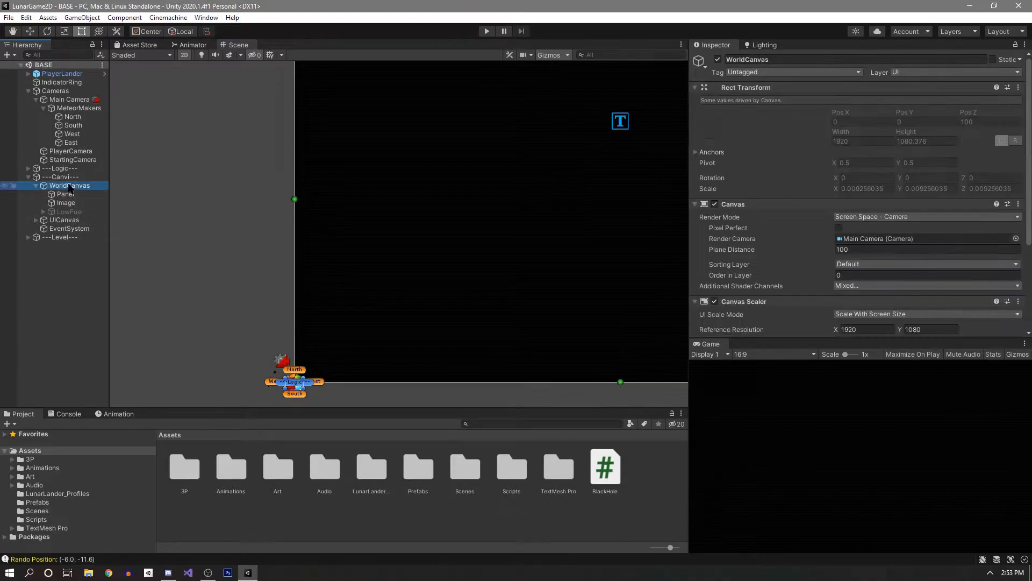
pyautogui.click(36, 186)
# Expand the ---Logic--- group, open ScreenBoundaryMaker's GenerateScreenBoundaries script and highlight its four RectTransform fields.
pyautogui.click(29, 168)
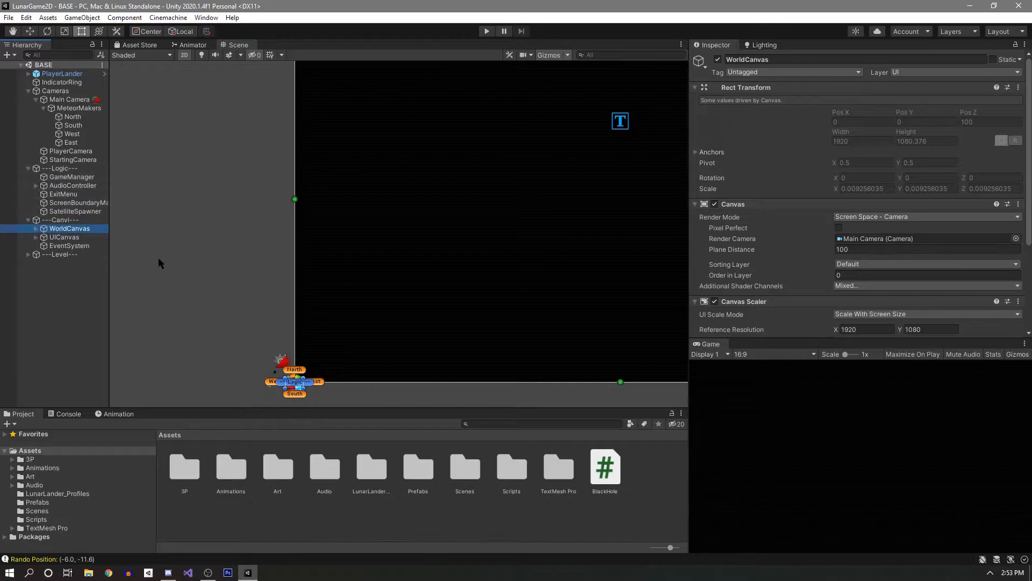
pyautogui.click(86, 203)
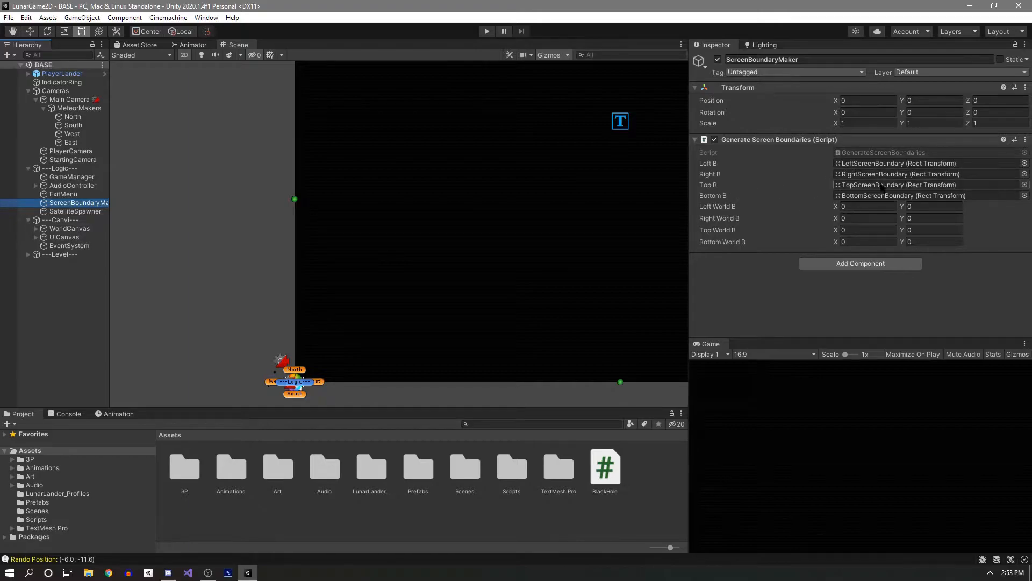
pyautogui.doubleClick(897, 152)
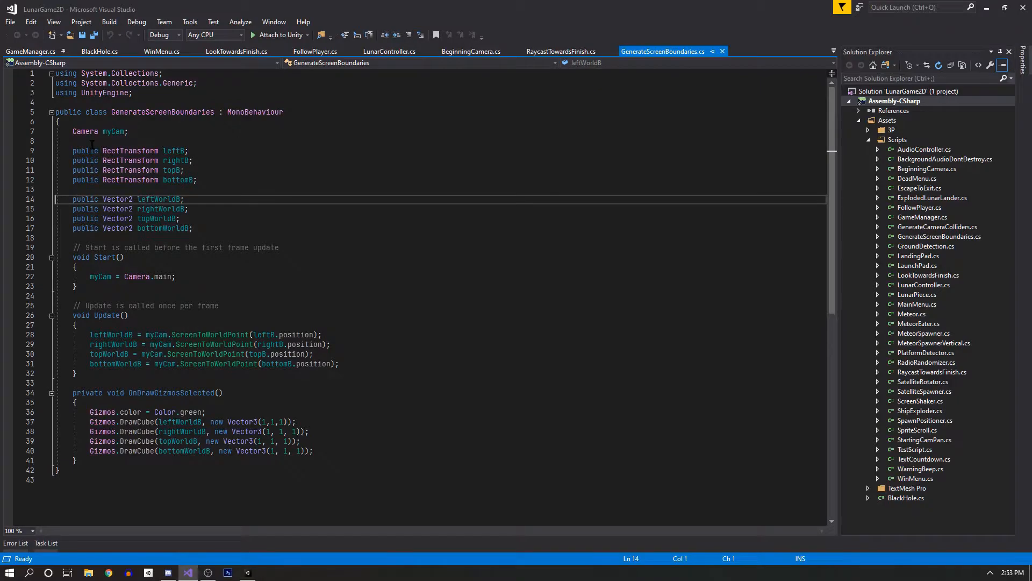
pyautogui.moveTo(98, 151); pyautogui.dragTo(73, 189)
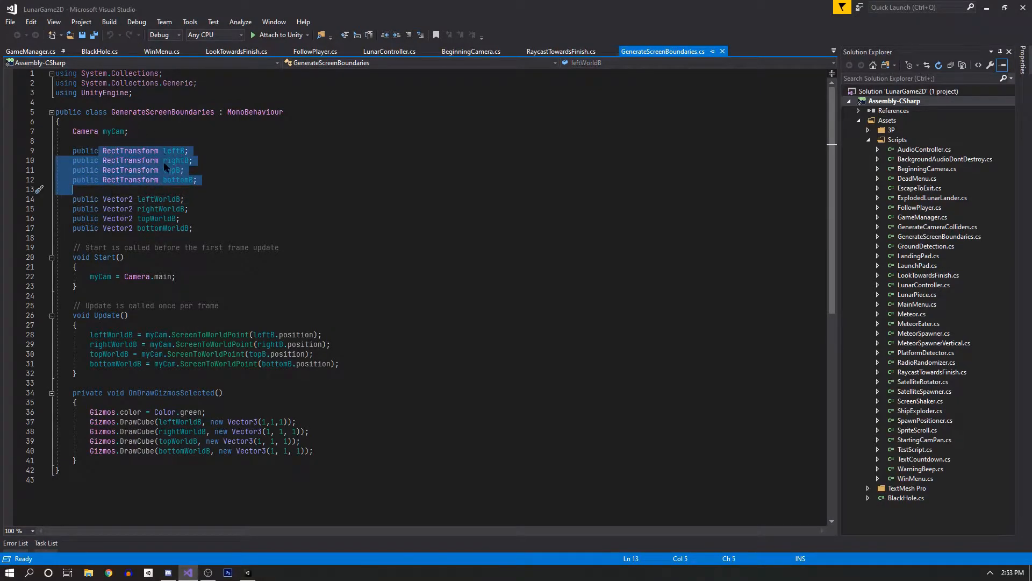
# Switch back to Unity and view the whole UI canvas with its four boundary markers in the scene.
pyautogui.click(986, 7)
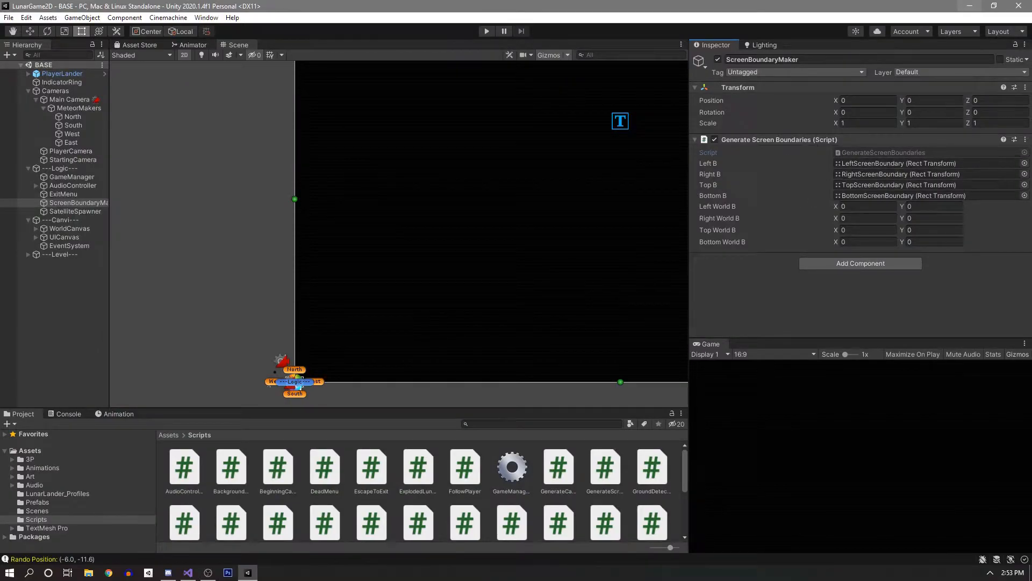
pyautogui.scroll(-10, 367, 218)
pyautogui.moveTo(533, 236); pyautogui.dragTo(442, 217, button='middle')
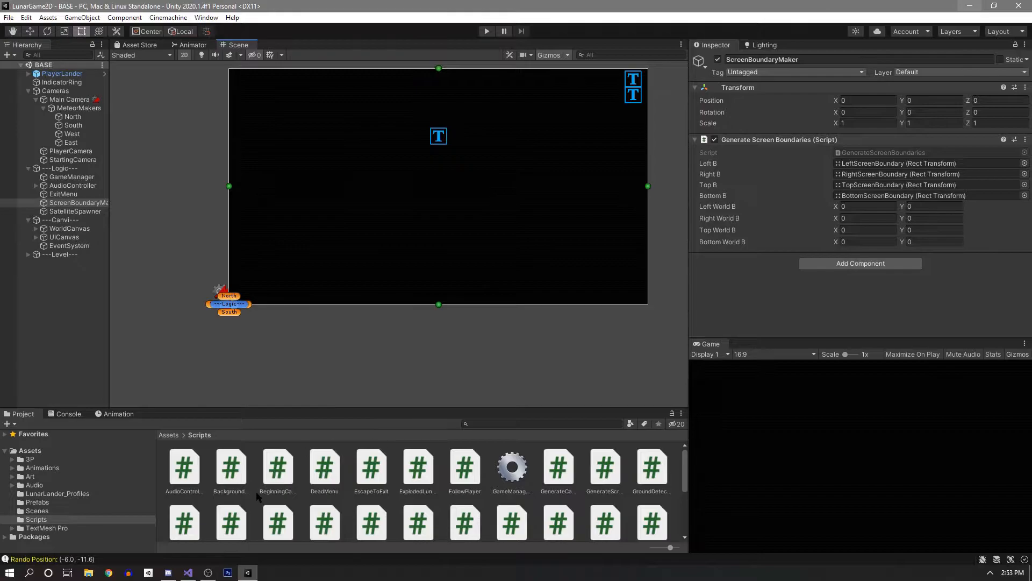
# Switch to Visual Studio and review the world-boundary Vector2 variables and the ScreenToWorldPoint conversion lines in Update.
pyautogui.click(188, 573)
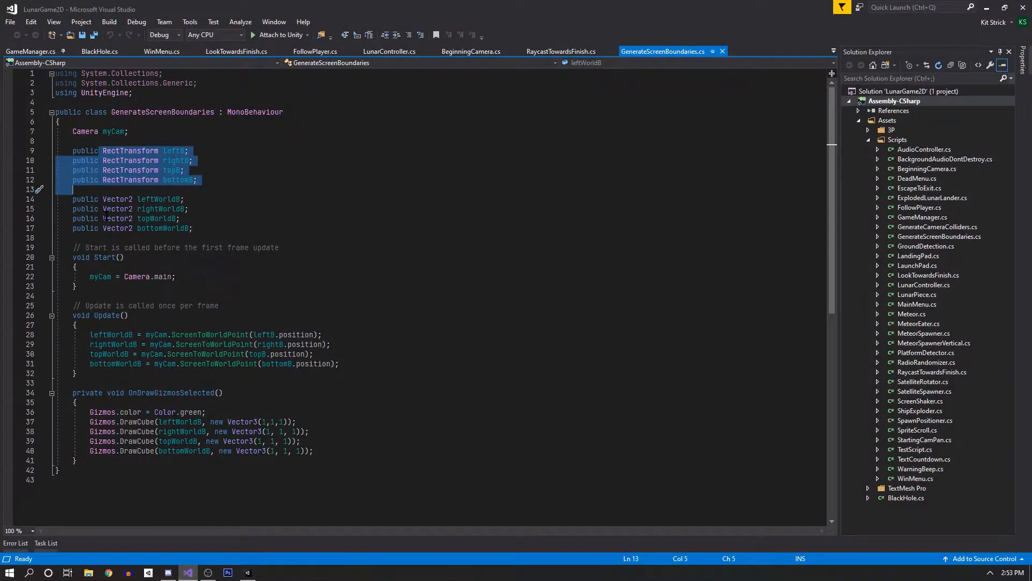
pyautogui.moveTo(91, 199); pyautogui.dragTo(296, 248)
pyautogui.scroll(-3, 152, 222)
pyautogui.click(180, 248)
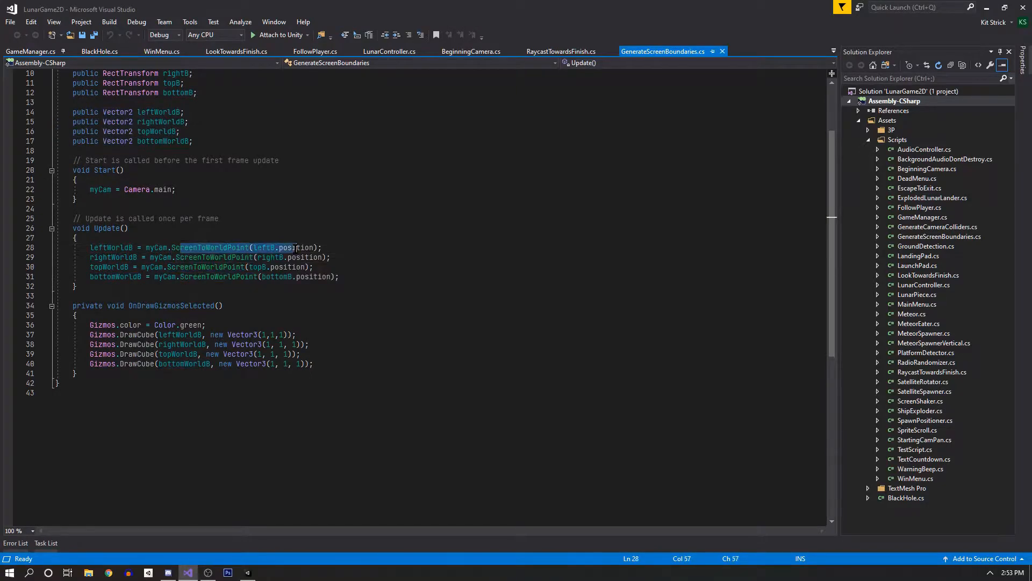
pyautogui.scroll(-2, 116, 281)
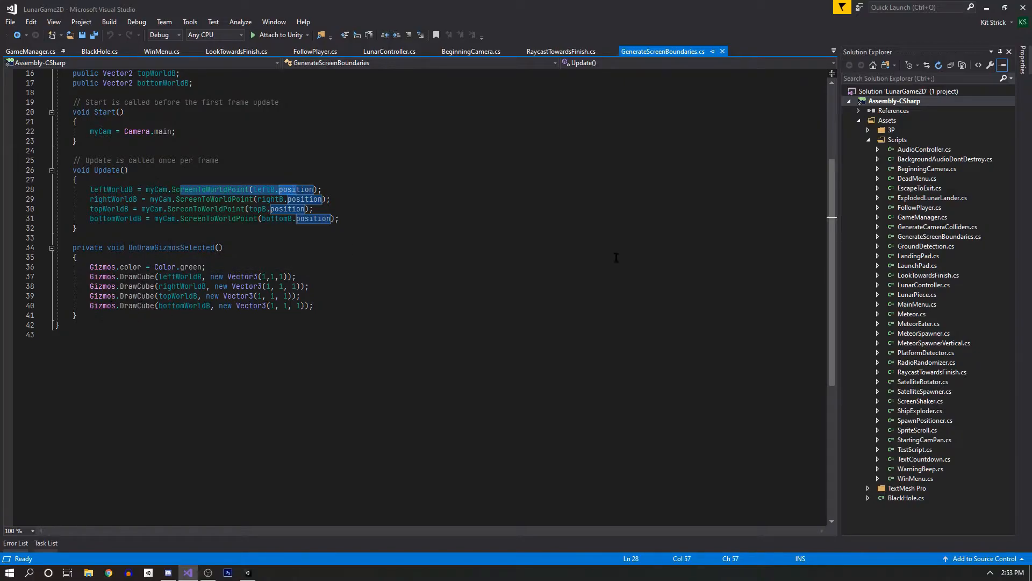
# Return to Unity, select the ---Logic--- group and examine where it sits relative to the UI canvas.
pyautogui.click(986, 8)
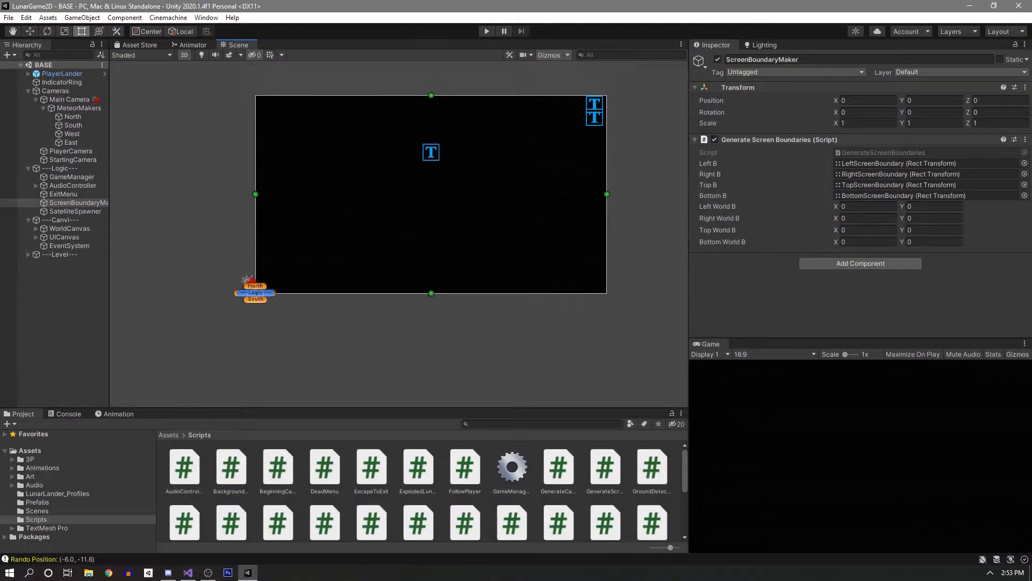
pyautogui.moveTo(247, 241); pyautogui.dragTo(360, 185, button='middle')
pyautogui.scroll(5, 197, 211)
pyautogui.click(76, 169)
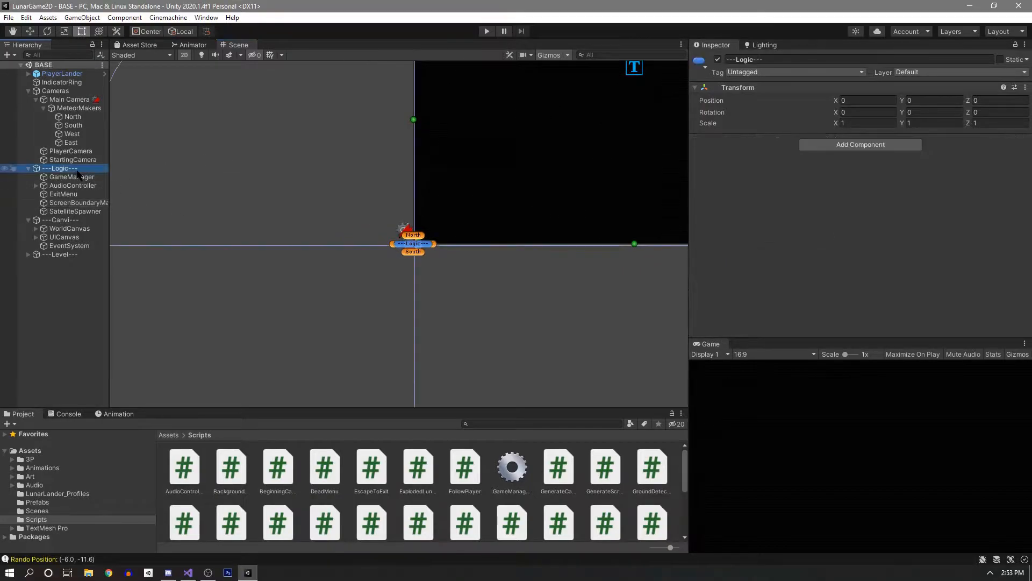
pyautogui.scroll(-15, 389, 226)
pyautogui.scroll(5, 408, 265)
pyautogui.scroll(10, 410, 269)
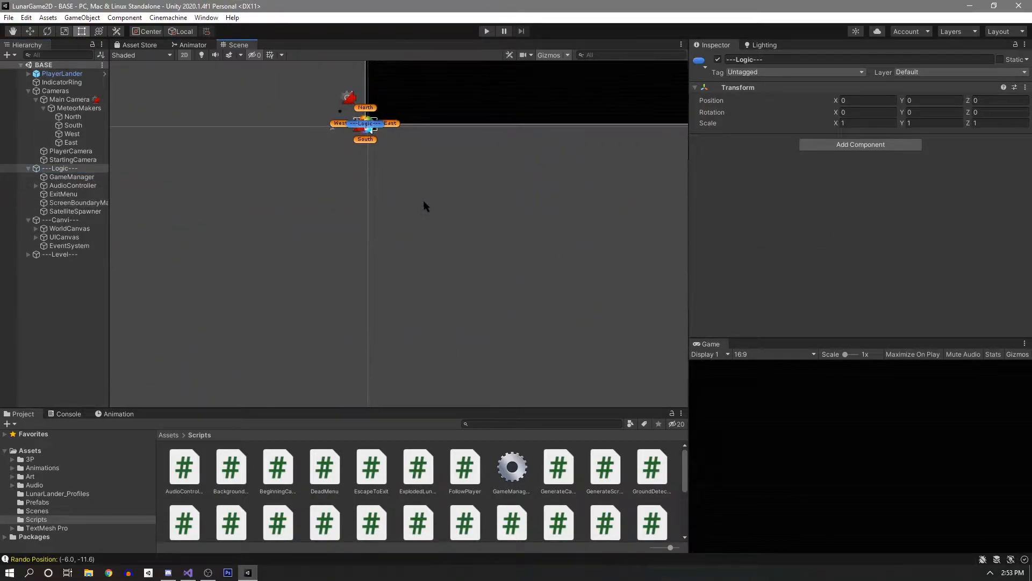
# Frame the small game area, run the game with ---Logic--- selected to watch the boundary gizmos around the camera, and stop play mode.
pyautogui.moveTo(336, 114); pyautogui.dragTo(407, 281, button='middle')
pyautogui.scroll(8, 406, 281)
pyautogui.scroll(17, 405, 278)
pyautogui.scroll(3, 509, 279)
pyautogui.moveTo(472, 244); pyautogui.dragTo(340, 89, button='middle')
pyautogui.scroll(5, 451, 204)
pyautogui.moveTo(583, 192); pyautogui.dragTo(491, 226, button='middle')
pyautogui.scroll(4, 492, 226)
pyautogui.scroll(-4, 492, 226)
pyautogui.click(487, 31)
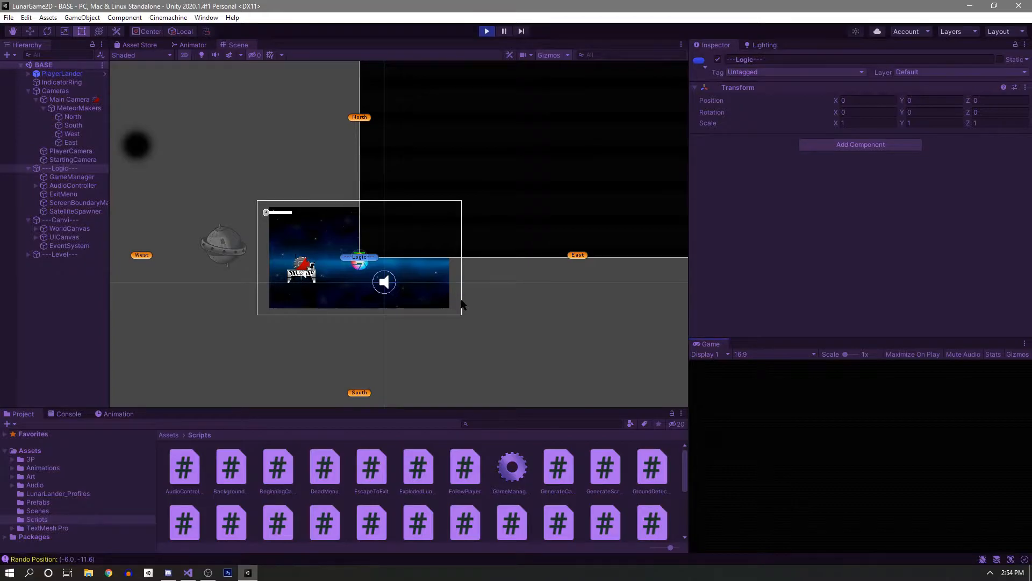
pyautogui.scroll(-2, 462, 304)
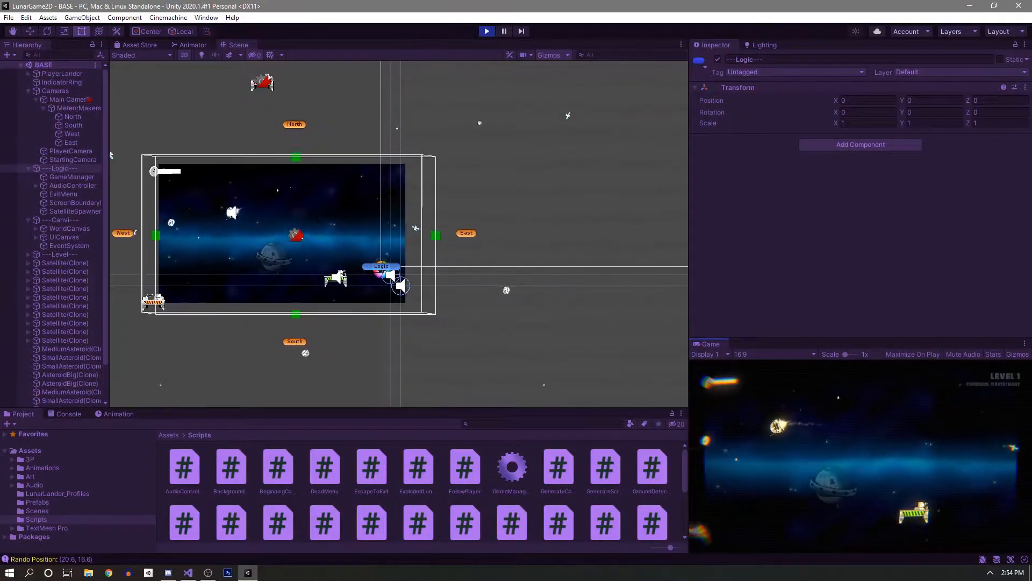
pyautogui.click(486, 31)
# Examine the camera frame around the lander and background in the scene.
pyautogui.scroll(6, 294, 301)
pyautogui.scroll(2, 295, 302)
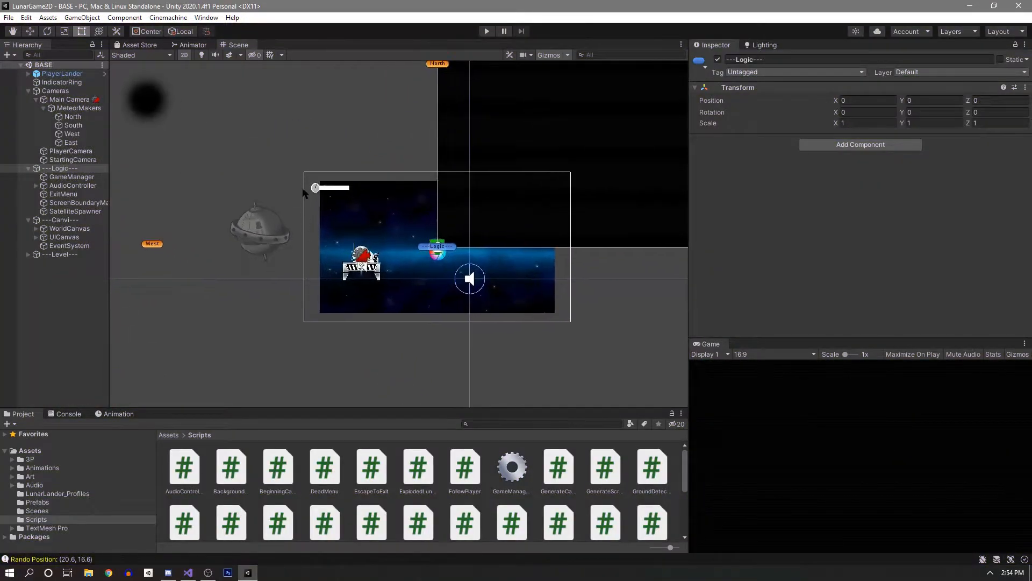
pyautogui.scroll(4, 283, 200)
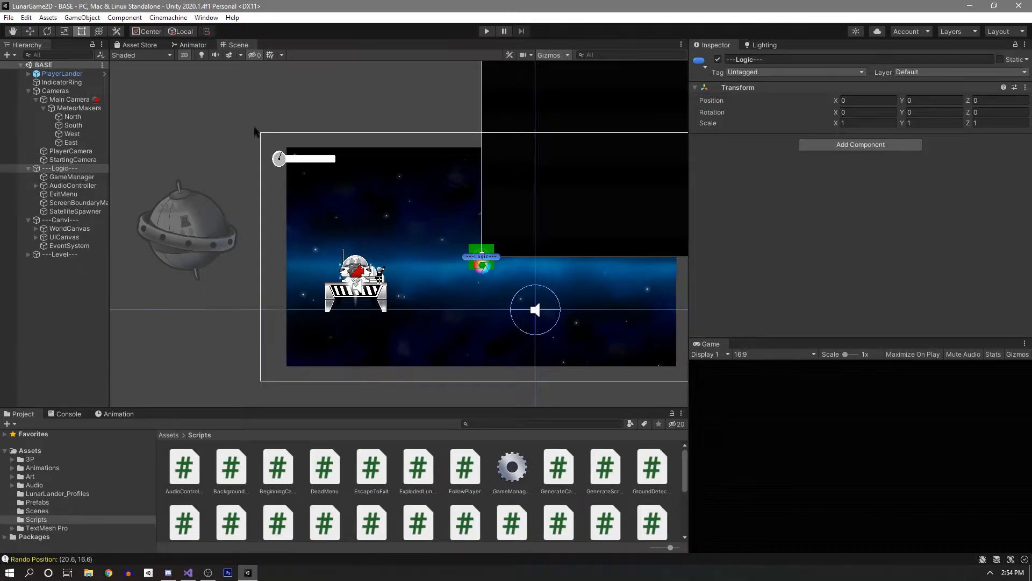
pyautogui.scroll(-1, 463, 388)
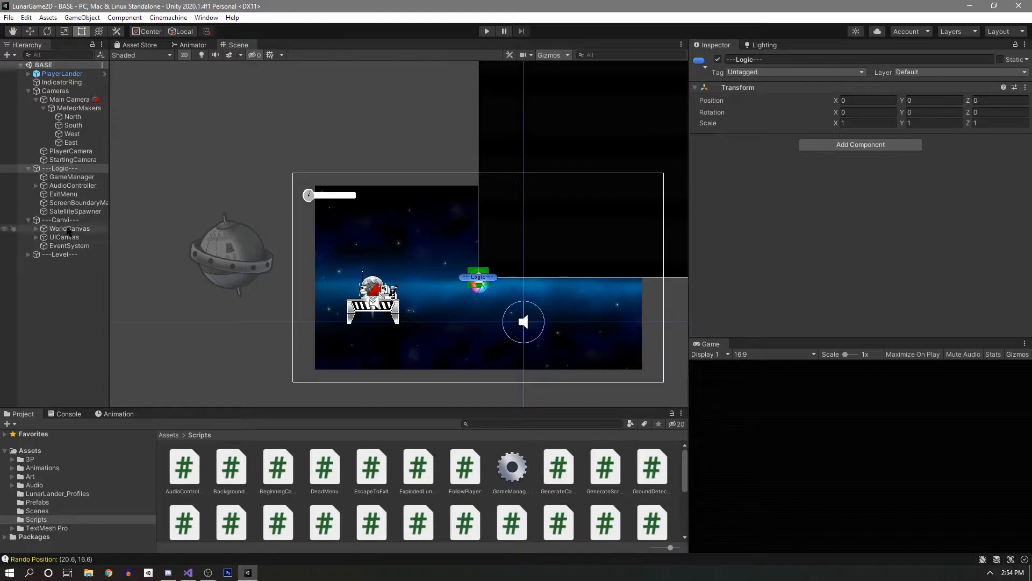
# Select PlayerLander, run the game with the camera frame in view, fly the lander and pause play mode.
pyautogui.click(62, 74)
pyautogui.scroll(-4, 494, 271)
pyautogui.moveTo(433, 214); pyautogui.dragTo(463, 188, button='middle')
pyautogui.scroll(2, 411, 134)
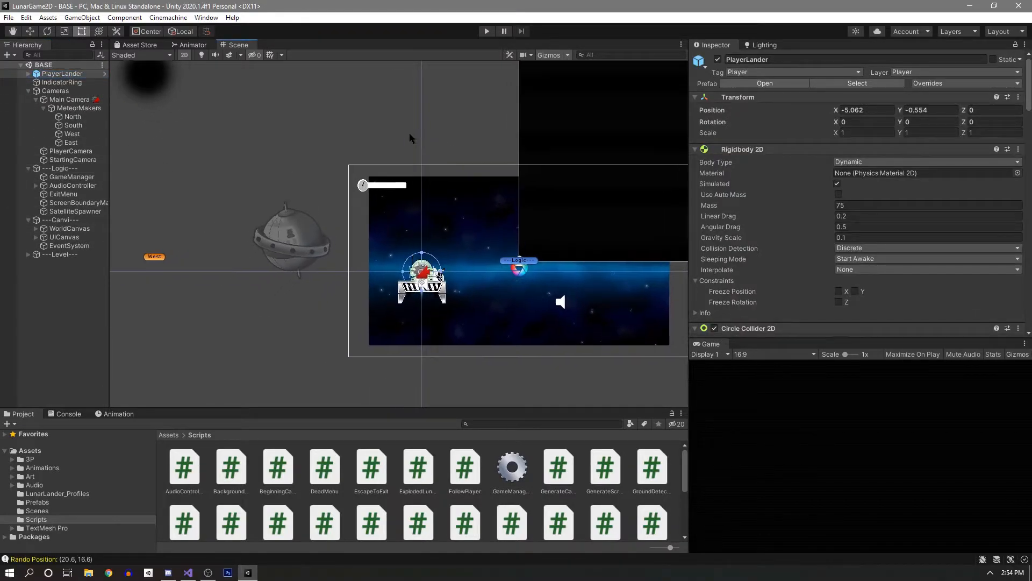
pyautogui.click(487, 31)
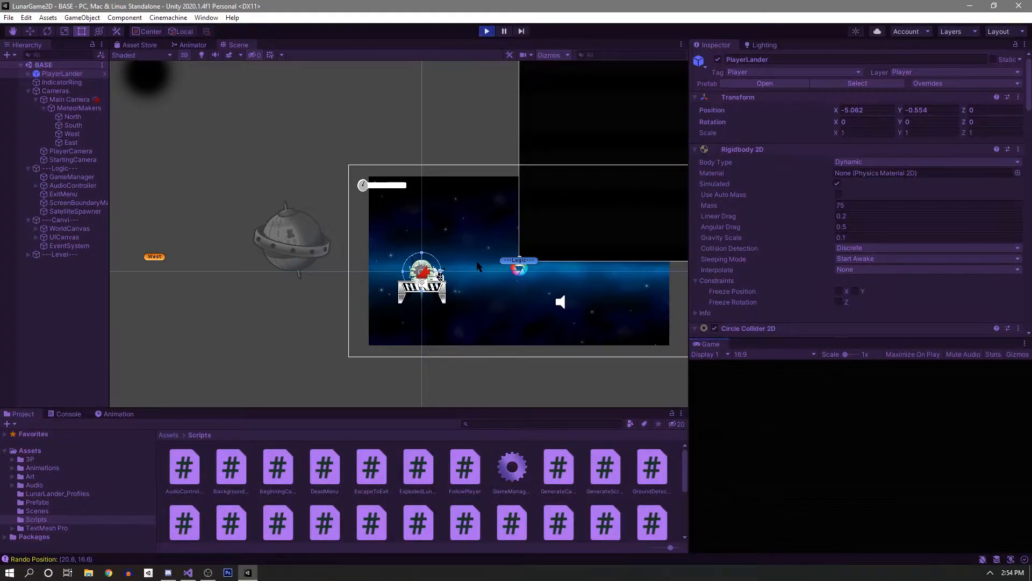
pyautogui.scroll(-8, 402, 209)
pyautogui.moveTo(435, 162); pyautogui.dragTo(480, 248, button='middle')
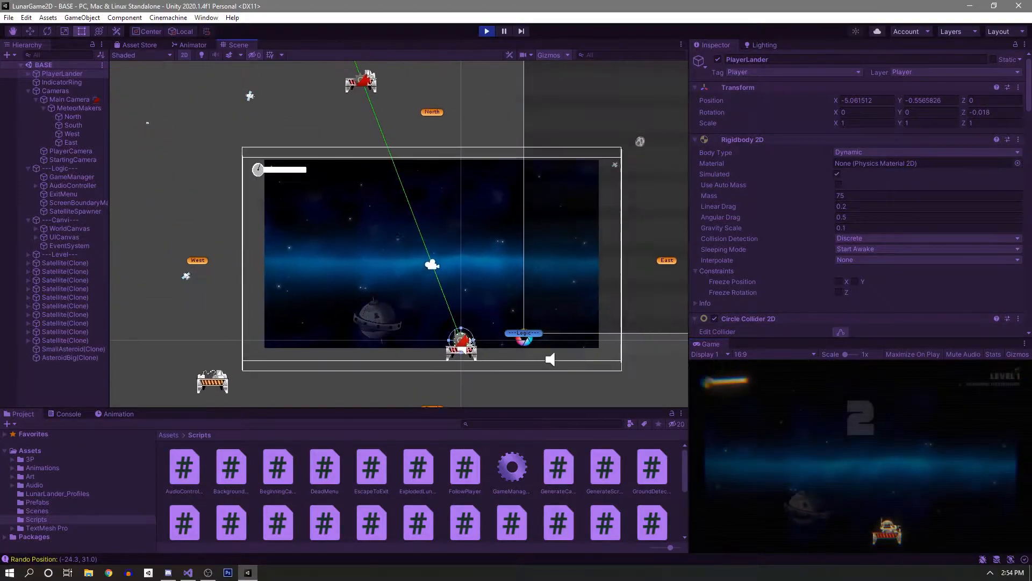
pyautogui.scroll(-3, 439, 260)
pyautogui.press('w')
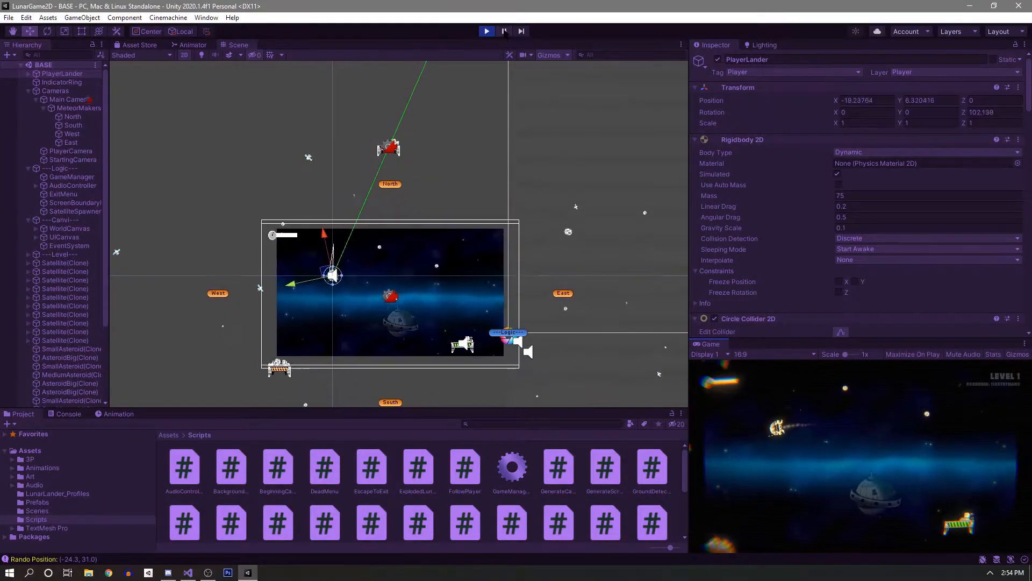
pyautogui.click(505, 31)
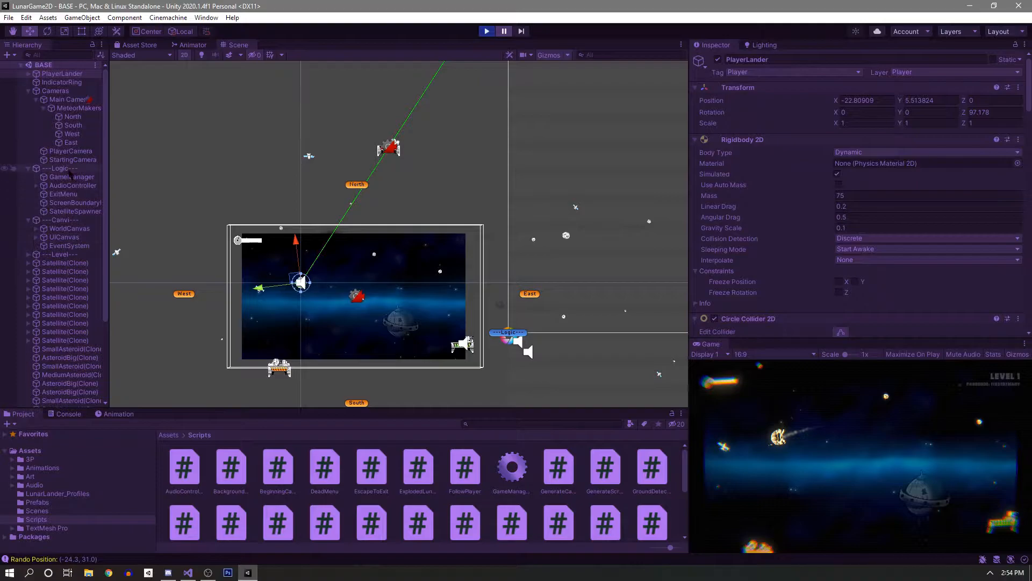
# Select everything from PlayerLander through ---Logic--- in the paused game to show the green boundary cubes.
pyautogui.keyDown('shift'); pyautogui.click(68, 170); pyautogui.keyUp('shift')
pyautogui.scroll(5, 339, 302)
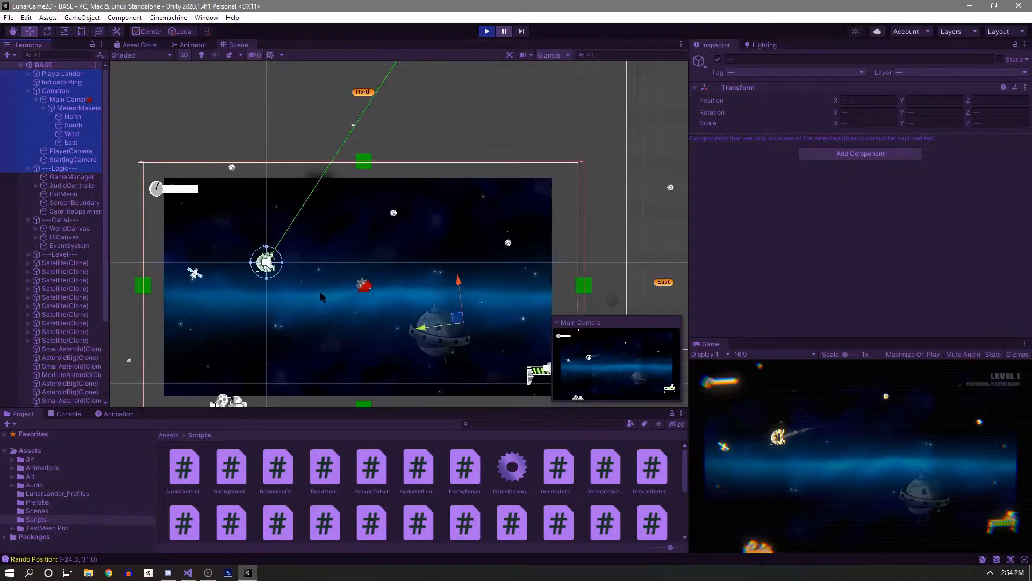
pyautogui.moveTo(311, 288); pyautogui.dragTo(385, 201, button='middle')
pyautogui.scroll(-2, 385, 204)
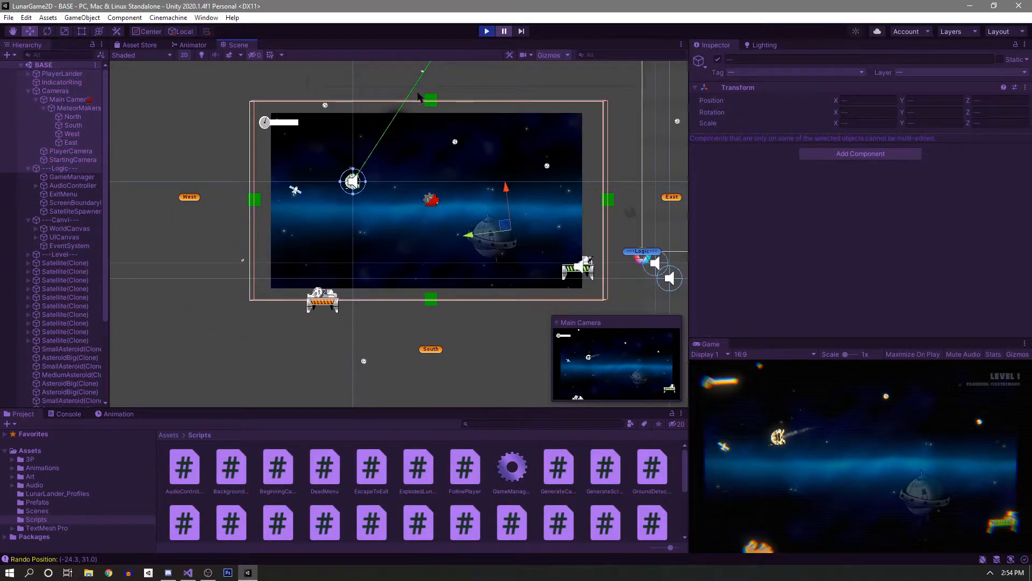
# Examine each green boundary cube on the camera frame's edges and its position relative to the surrounding meteor makers.
pyautogui.moveTo(419, 99); pyautogui.dragTo(389, 246, button='middle')
pyautogui.moveTo(439, 298); pyautogui.dragTo(477, 223, button='middle')
pyautogui.scroll(9, 477, 222)
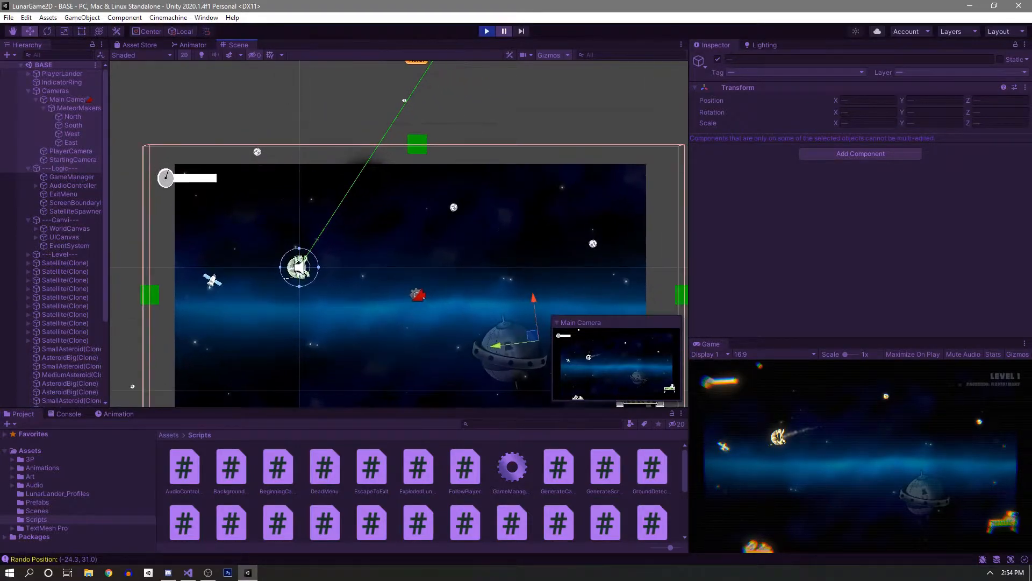
pyautogui.moveTo(157, 272); pyautogui.dragTo(259, 203, button='middle')
pyautogui.moveTo(450, 129); pyautogui.dragTo(415, 199, button='middle')
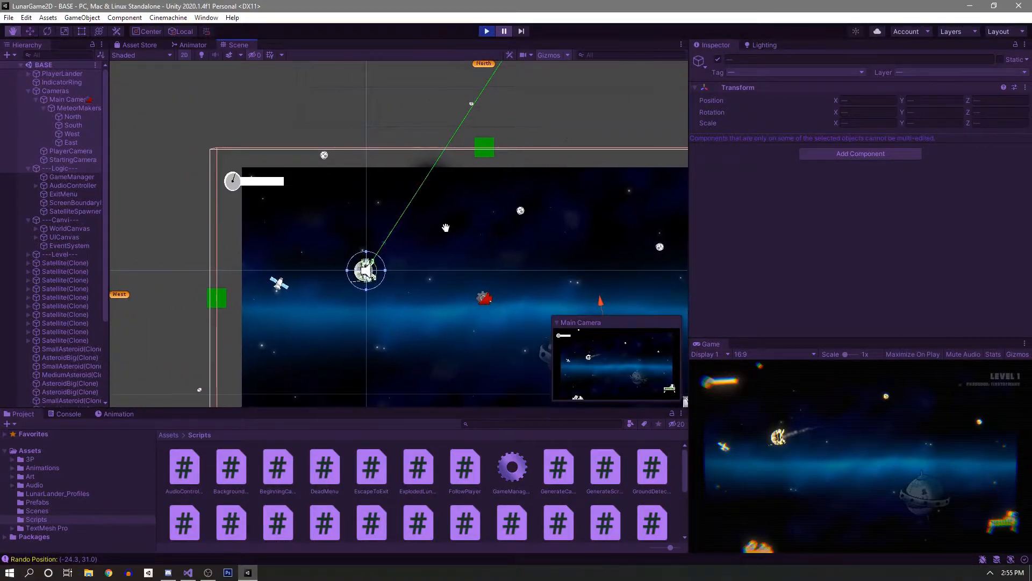
pyautogui.moveTo(227, 258); pyautogui.dragTo(255, 160, button='middle')
pyautogui.moveTo(480, 250); pyautogui.dragTo(345, 170, button='middle')
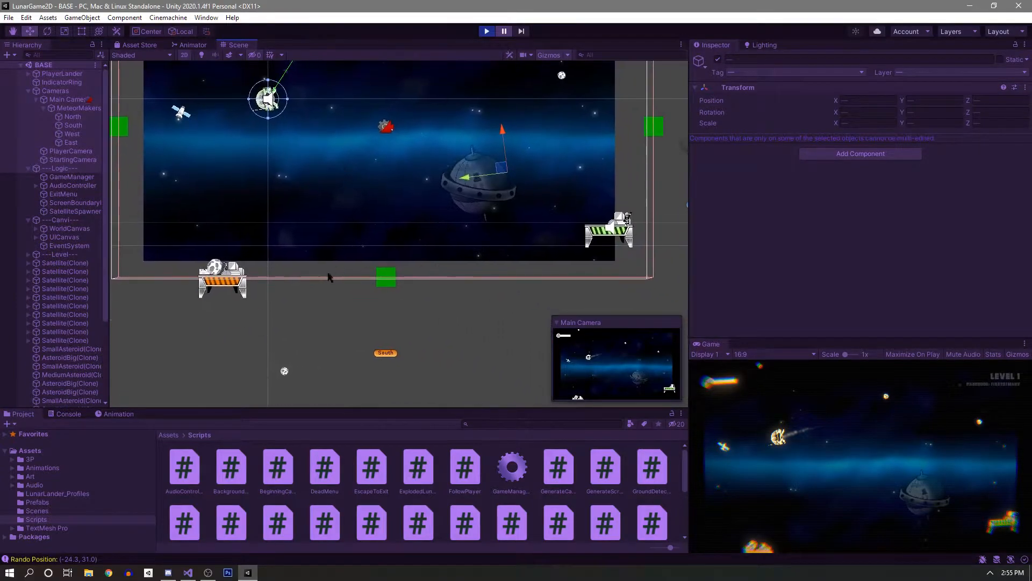
pyautogui.moveTo(619, 136); pyautogui.dragTo(419, 153, button='middle')
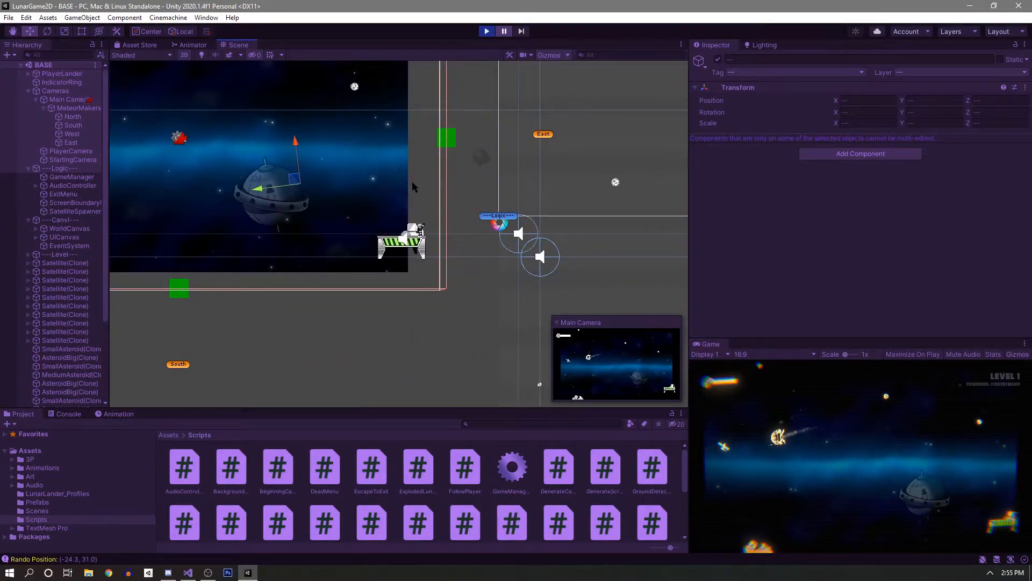
# Examine the whole green boundary frame in the paused game, including the lander, landing pads and the North, South, East and West markers.
pyautogui.scroll(-8, 400, 192)
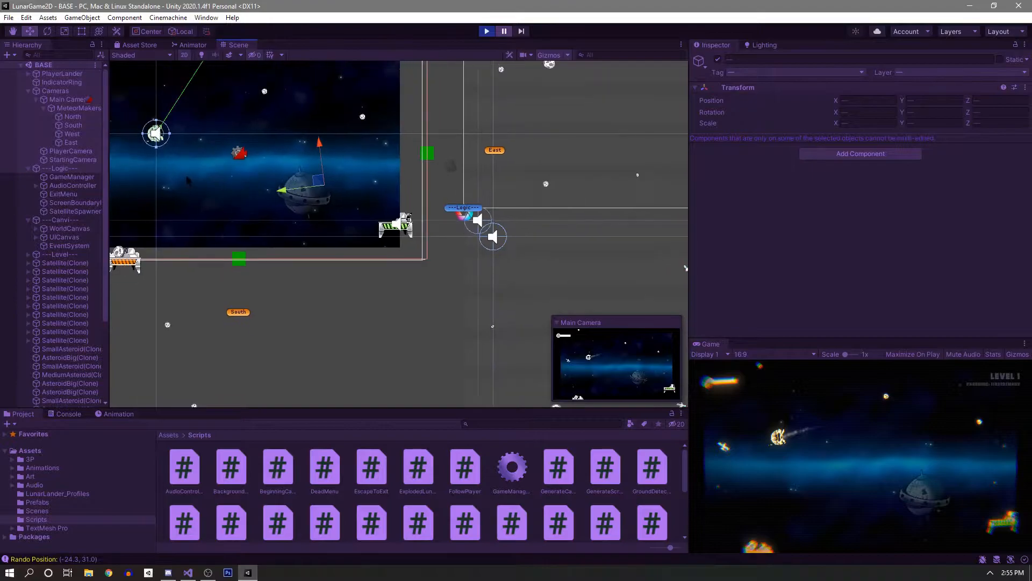
pyautogui.moveTo(196, 155); pyautogui.dragTo(424, 185, button='middle')
pyautogui.scroll(-2, 425, 189)
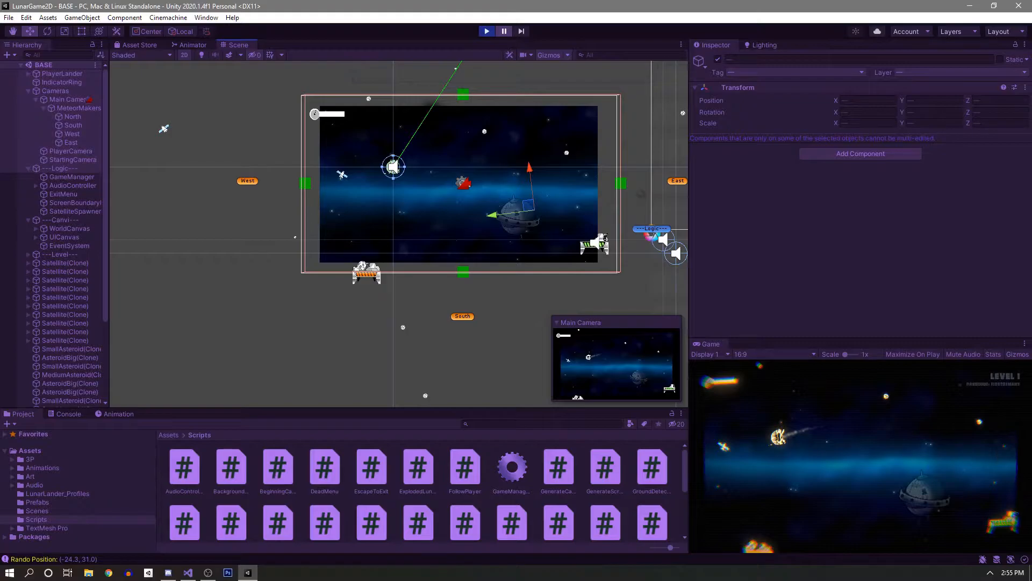
pyautogui.moveTo(484, 132); pyautogui.dragTo(438, 228, button='middle')
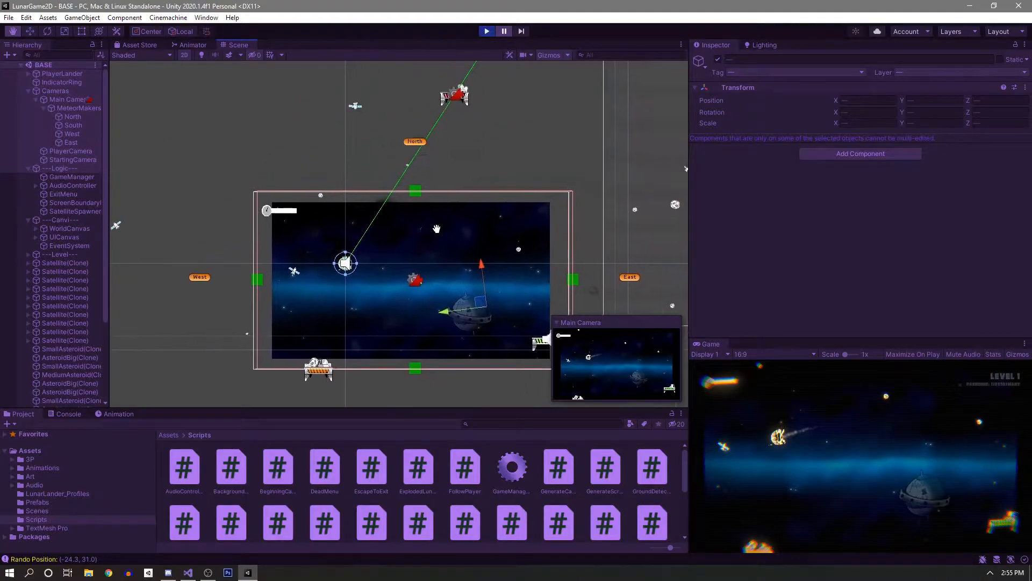
pyautogui.scroll(-3, 436, 226)
pyautogui.moveTo(487, 115); pyautogui.dragTo(463, 164, button='middle')
pyautogui.scroll(9, 374, 298)
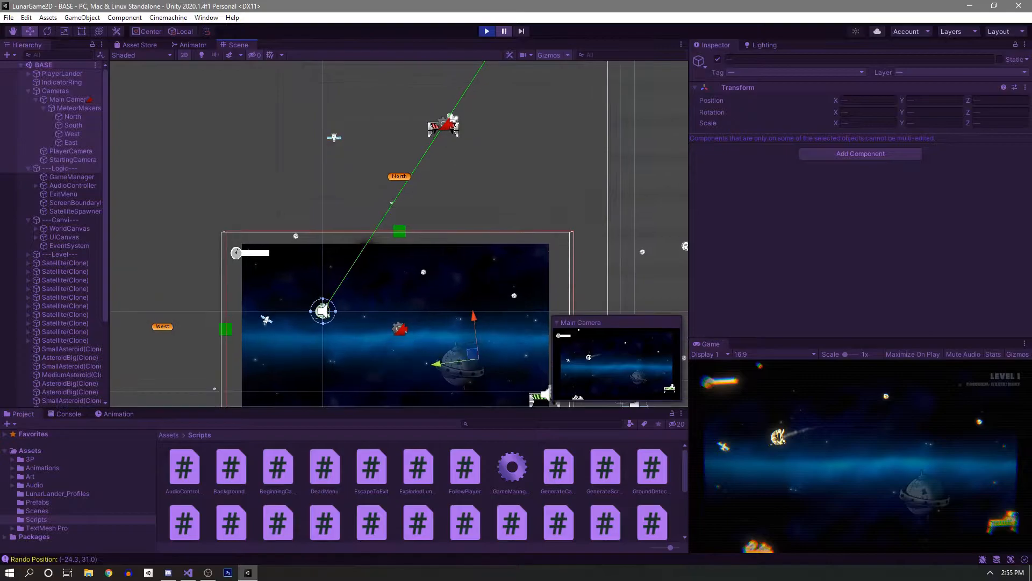
pyautogui.moveTo(368, 297); pyautogui.dragTo(393, 257, button='middle')
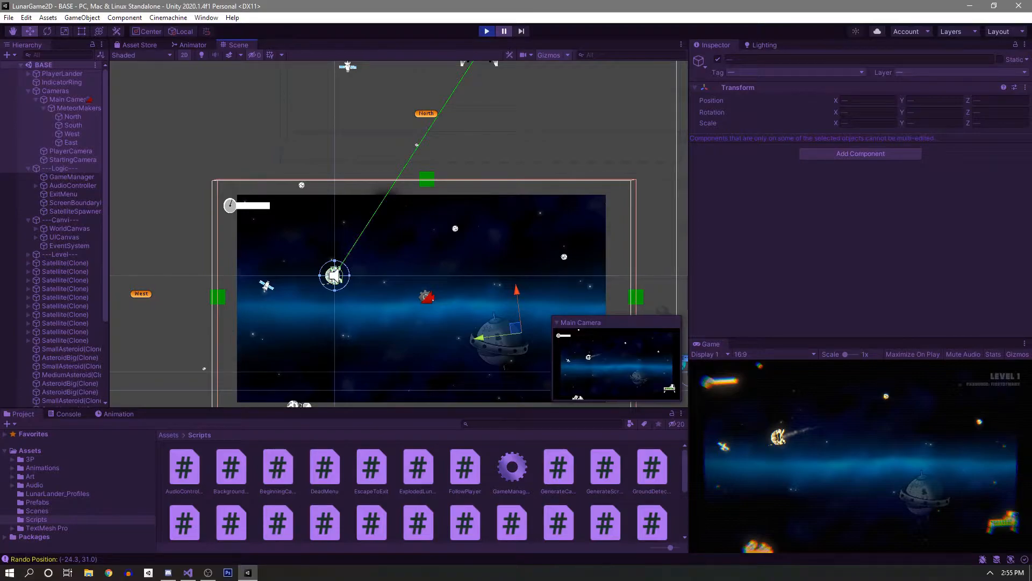
pyautogui.scroll(-1, 422, 164)
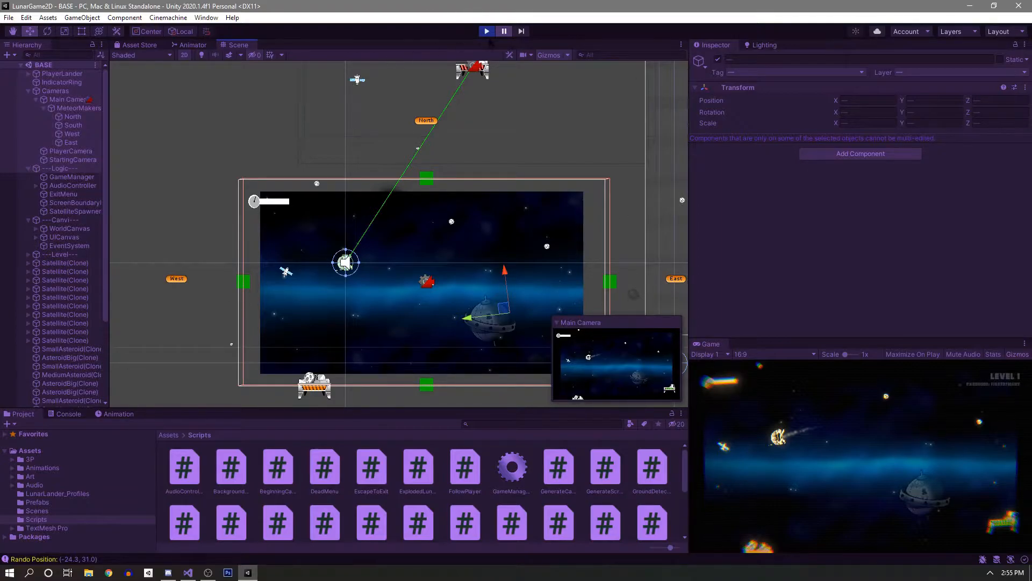
# Stop the game and examine the camera frame among the meteor maker markers in the edit-mode scene.
pyautogui.click(488, 33)
pyautogui.scroll(-10, 464, 163)
pyautogui.moveTo(478, 187); pyautogui.dragTo(348, 146, button='middle')
pyautogui.scroll(-8, 411, 173)
pyautogui.moveTo(530, 181); pyautogui.dragTo(400, 190, button='middle')
pyautogui.scroll(12, 400, 190)
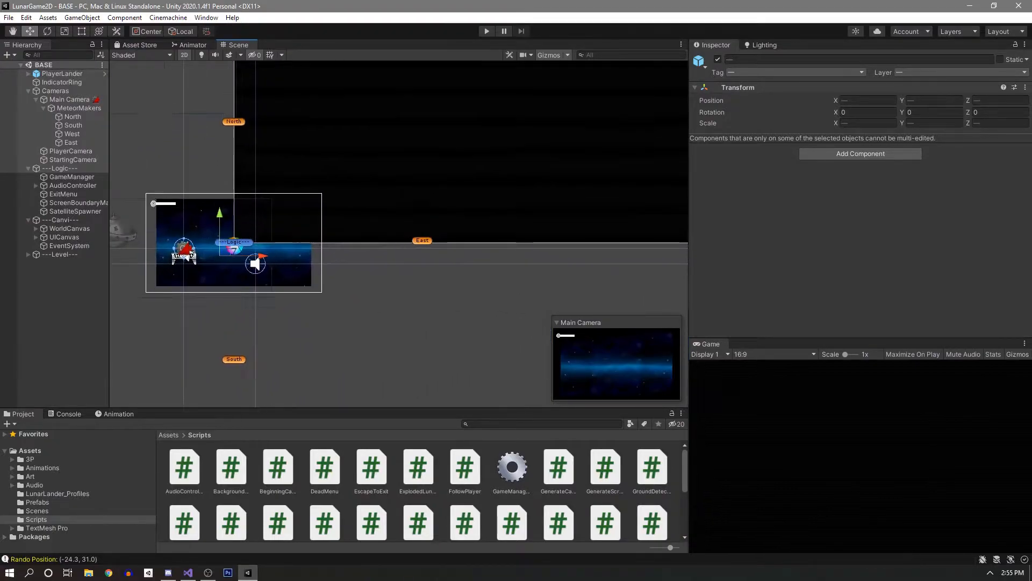
pyautogui.moveTo(269, 205); pyautogui.dragTo(364, 179, button='middle')
pyautogui.scroll(4, 365, 180)
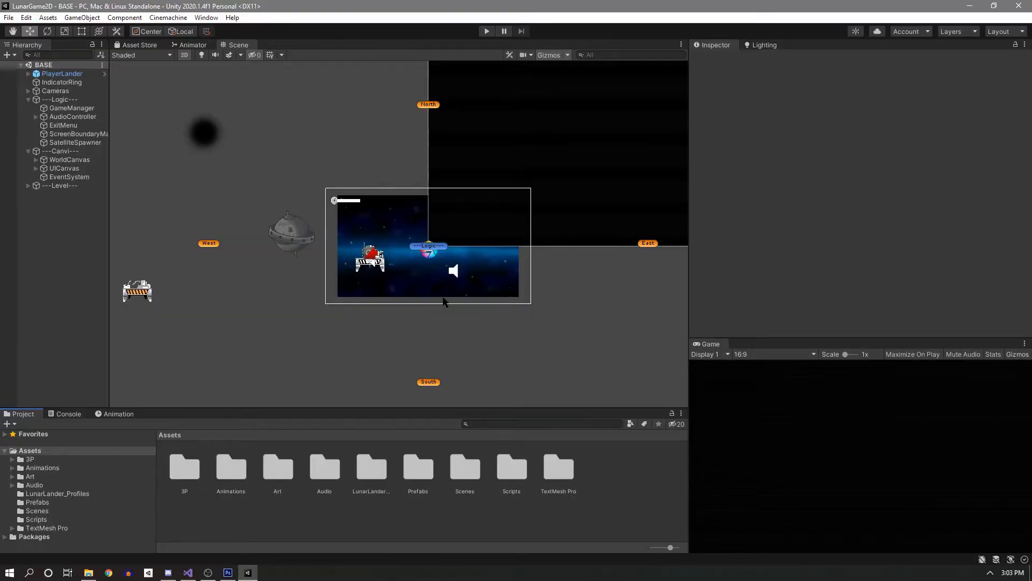
pyautogui.scroll(2, 443, 298)
pyautogui.scroll(-2, 444, 298)
pyautogui.scroll(2, 245, 176)
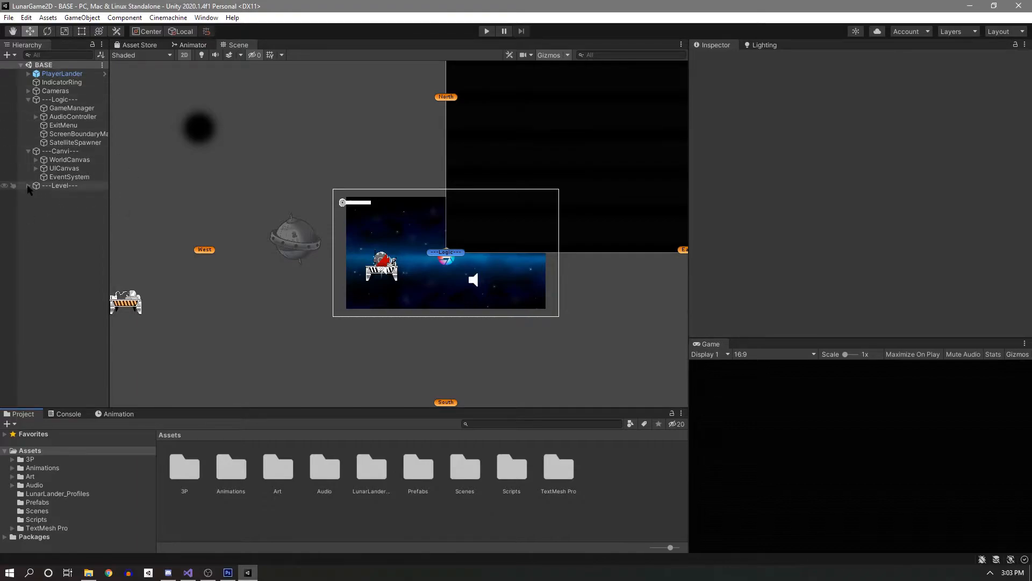
# Expand the ---Level--- group and select ScreenBoundaryMaker to review its Generate Screen Boundaries settings.
pyautogui.click(54, 185)
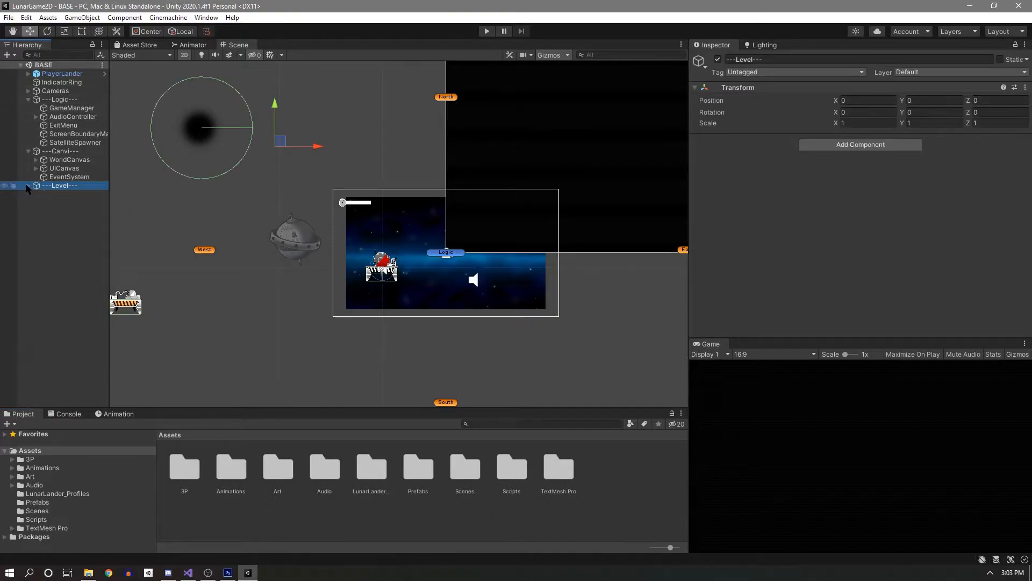
pyautogui.click(28, 185)
pyautogui.click(75, 134)
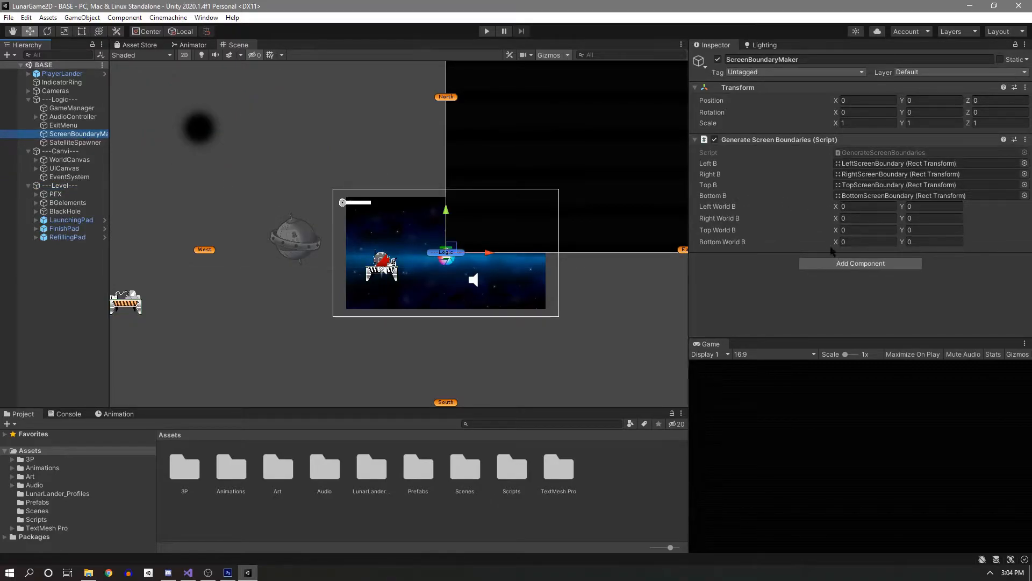
pyautogui.scroll(2, 392, 262)
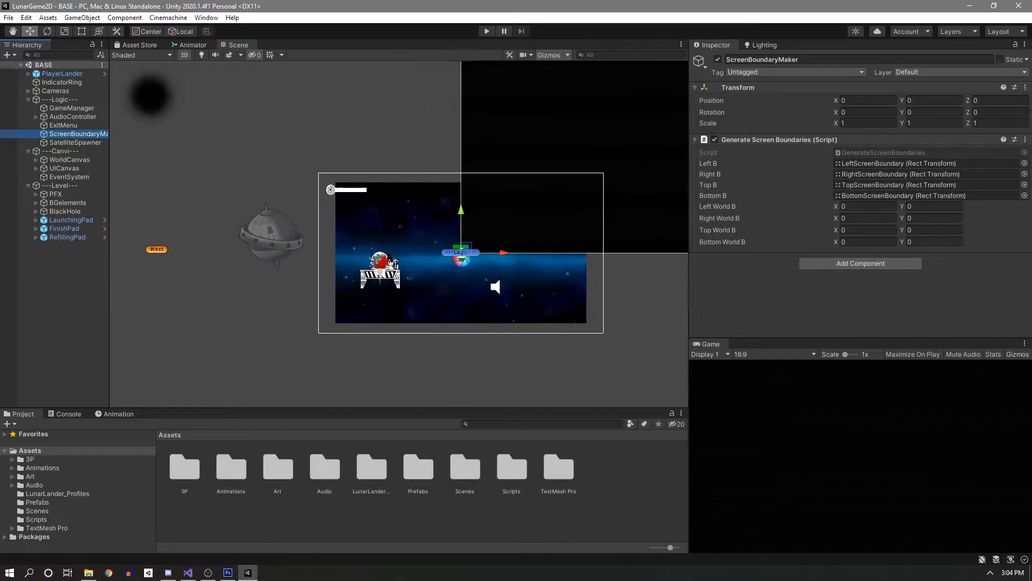
pyautogui.scroll(2, 331, 188)
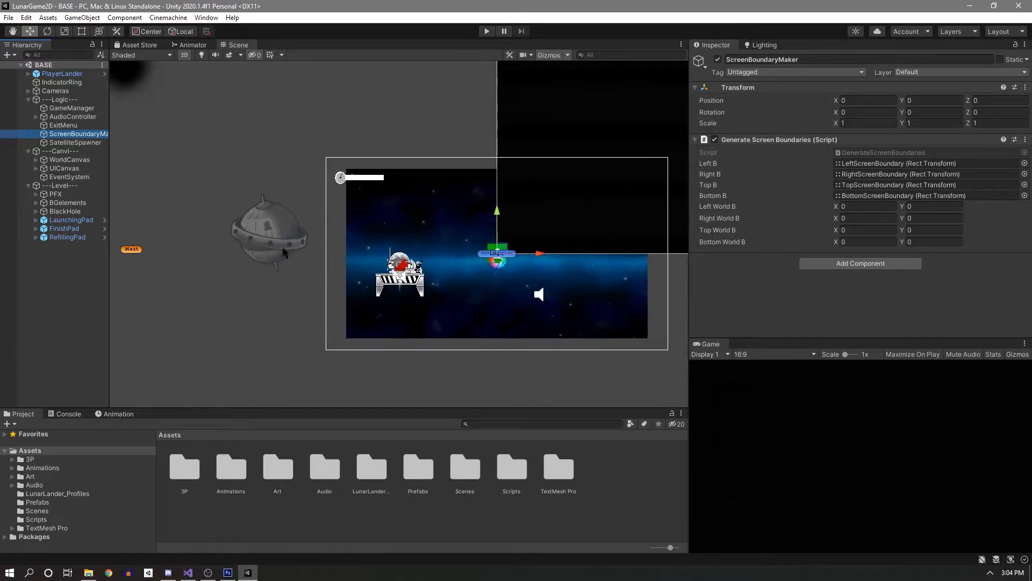
pyautogui.scroll(-2, 349, 228)
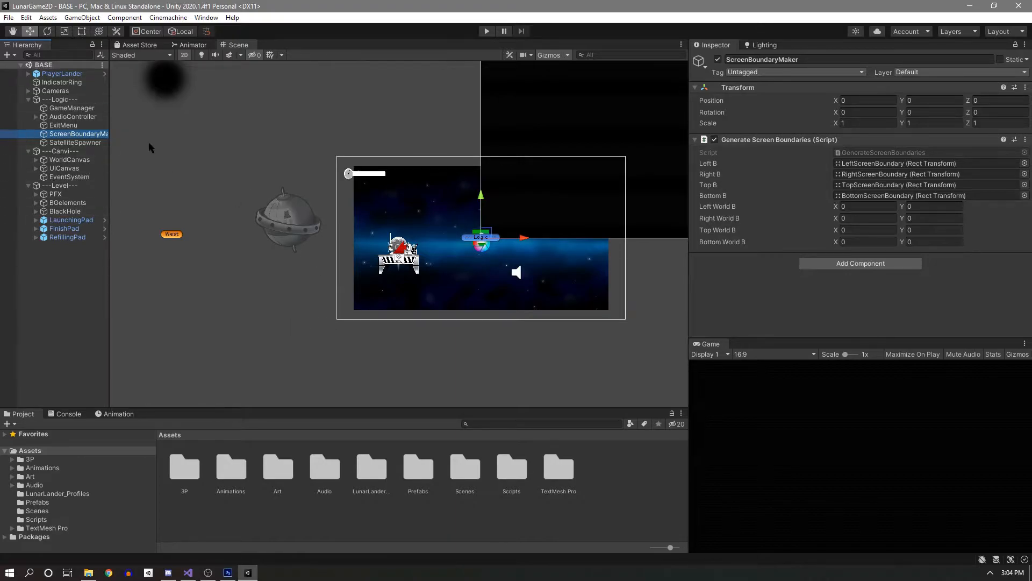
# Create an empty object under ---Logic--- and name it ScreenBoundaryColliders.
pyautogui.click(74, 100)
pyautogui.rightClick(74, 100)
pyautogui.click(134, 211)
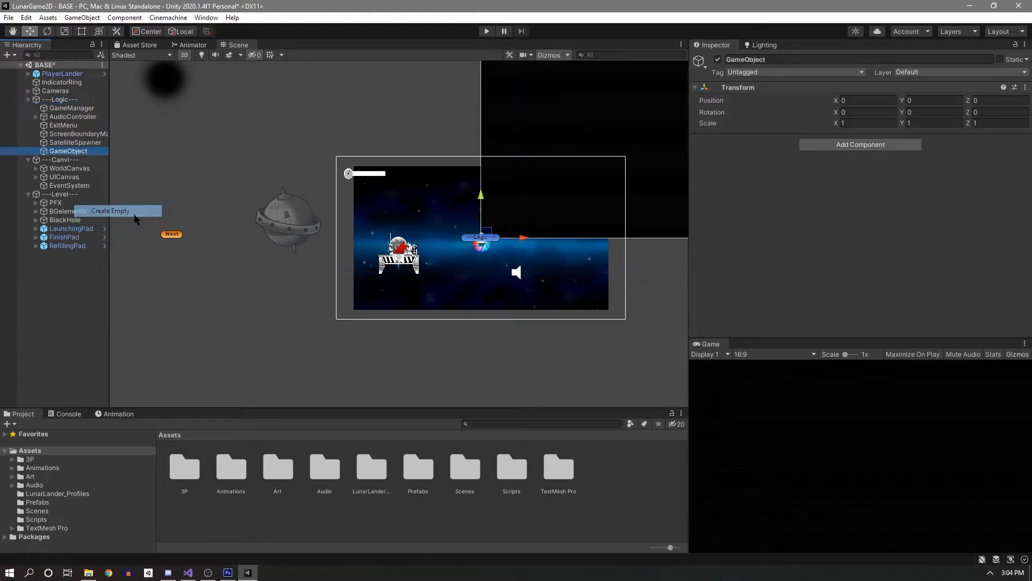
pyautogui.click(772, 61)
pyautogui.press('BackSpace')
pyautogui.press('BackSpace')
pyautogui.press('BackSpace')
pyautogui.press('BackSpace')
pyautogui.press('BackSpace')
pyautogui.press('BackSpace')
pyautogui.press('BackSpace')
pyautogui.press('BackSpace')
pyautogui.press('BackSpace')
pyautogui.press('BackSpace')
pyautogui.write('ScreenBoundaryColliders')
pyautogui.press('Return')
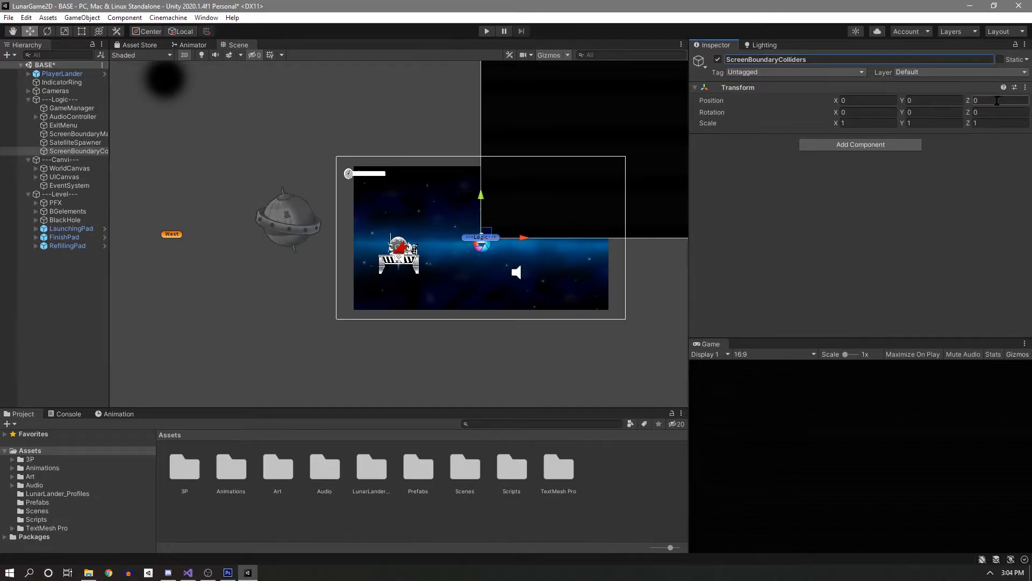
# Create an empty child object under ScreenBoundaryColliders and name it LeftScreenCollider.
pyautogui.rightClick(63, 152)
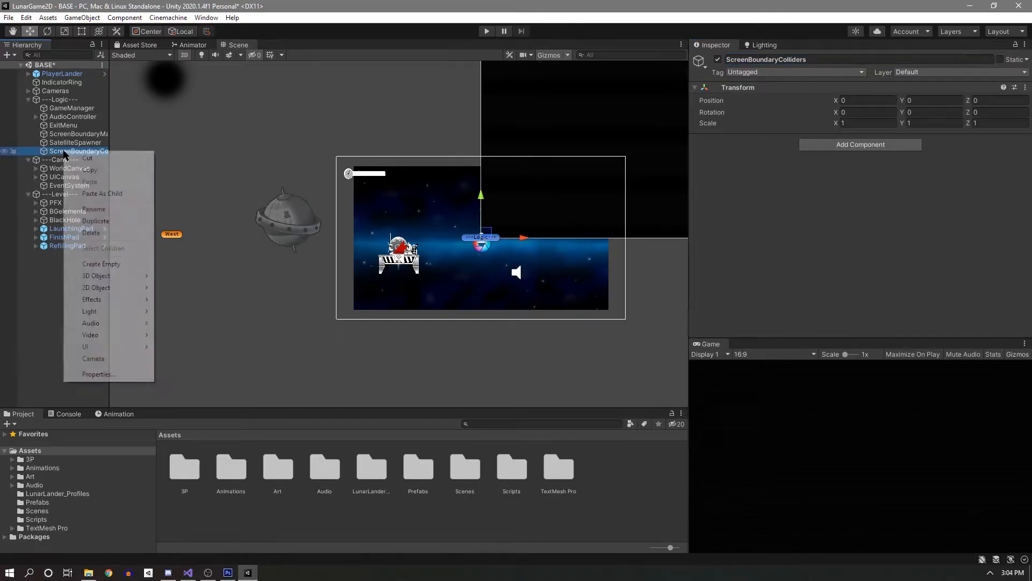
pyautogui.click(117, 264)
pyautogui.click(797, 60)
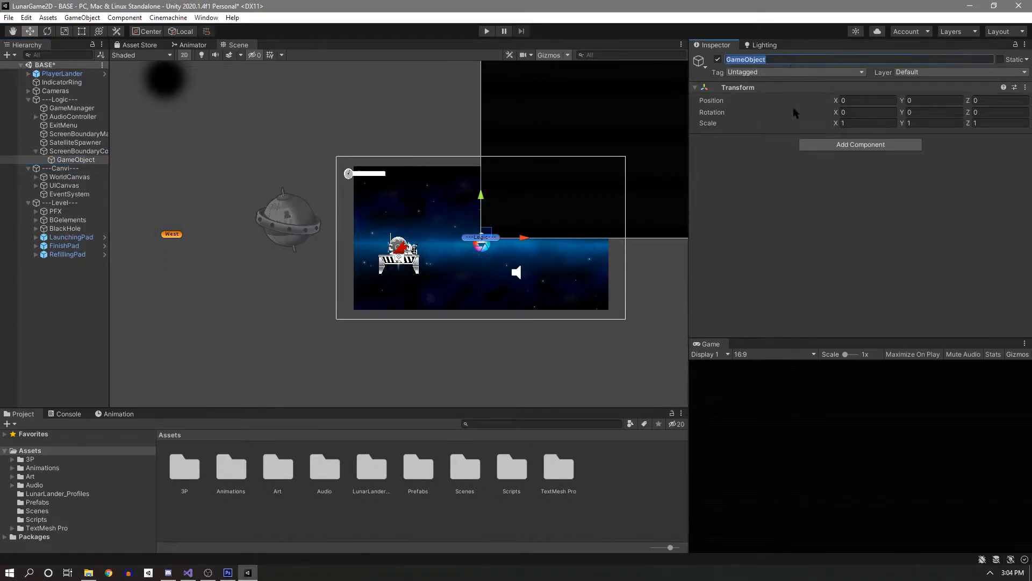
pyautogui.write('Left')
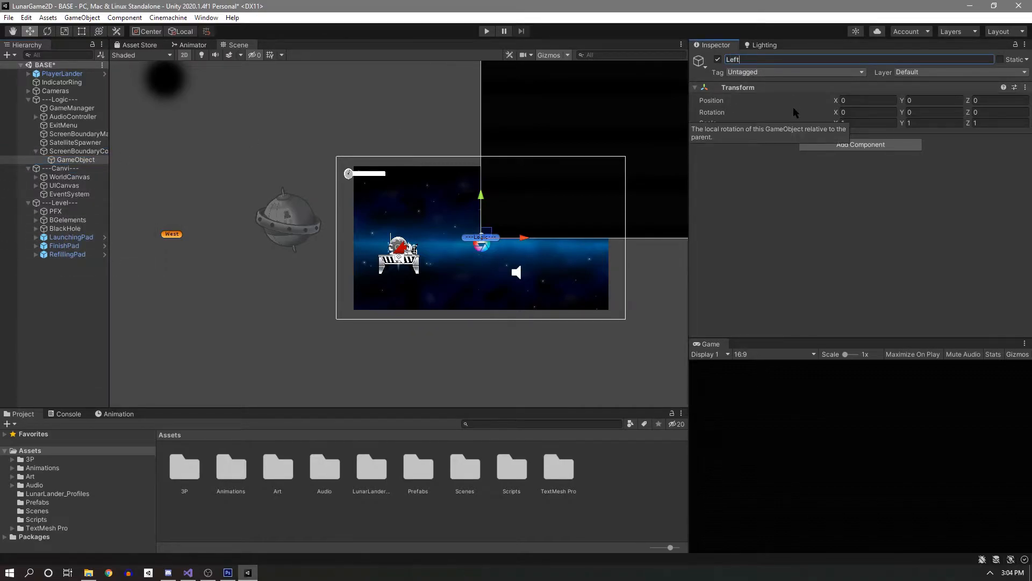
pyautogui.write('ScreenCollider')
pyautogui.press('Return')
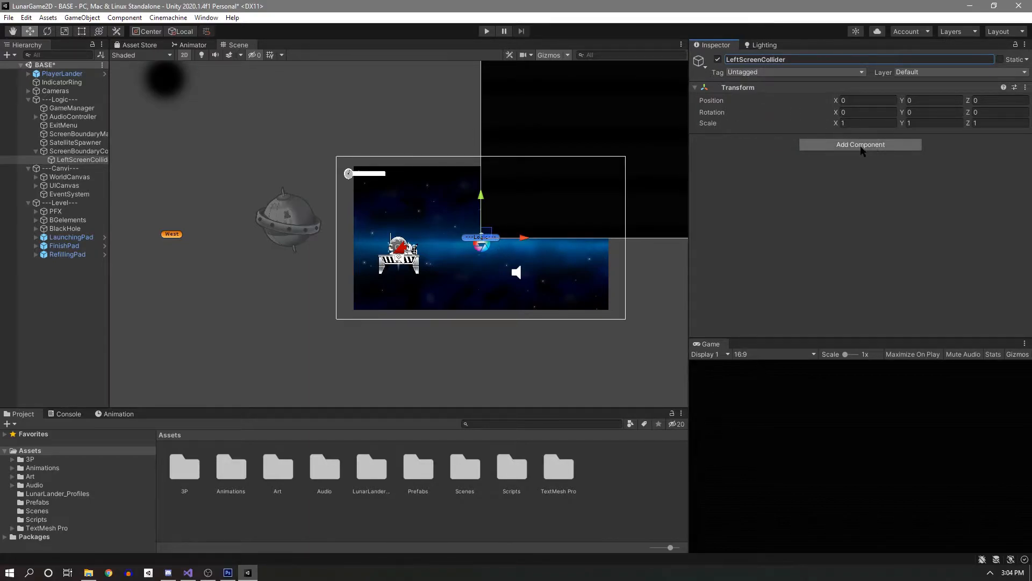
# Add a Box Collider 2D component to LeftScreenCollider.
pyautogui.click(820, 148)
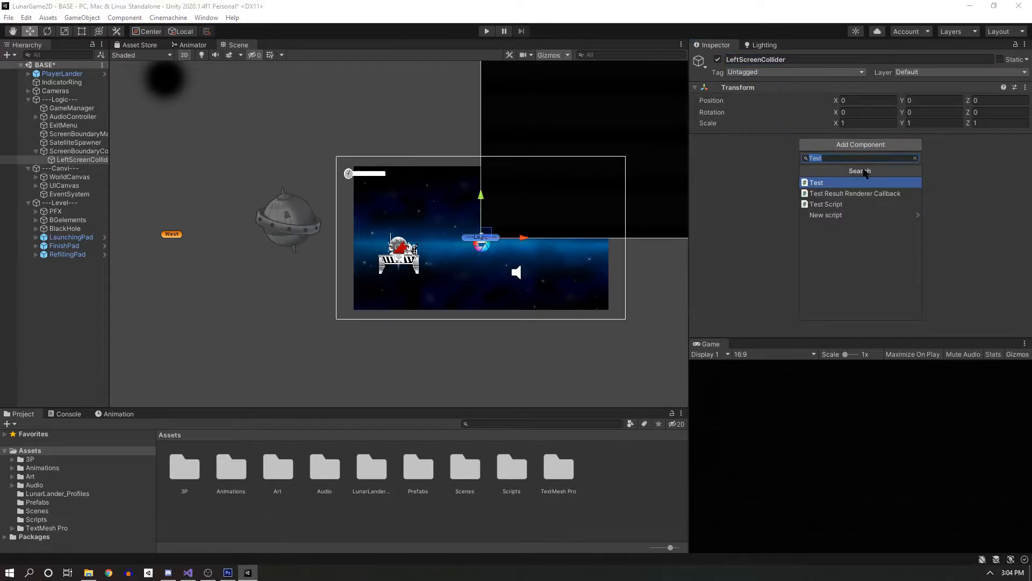
pyautogui.write('2')
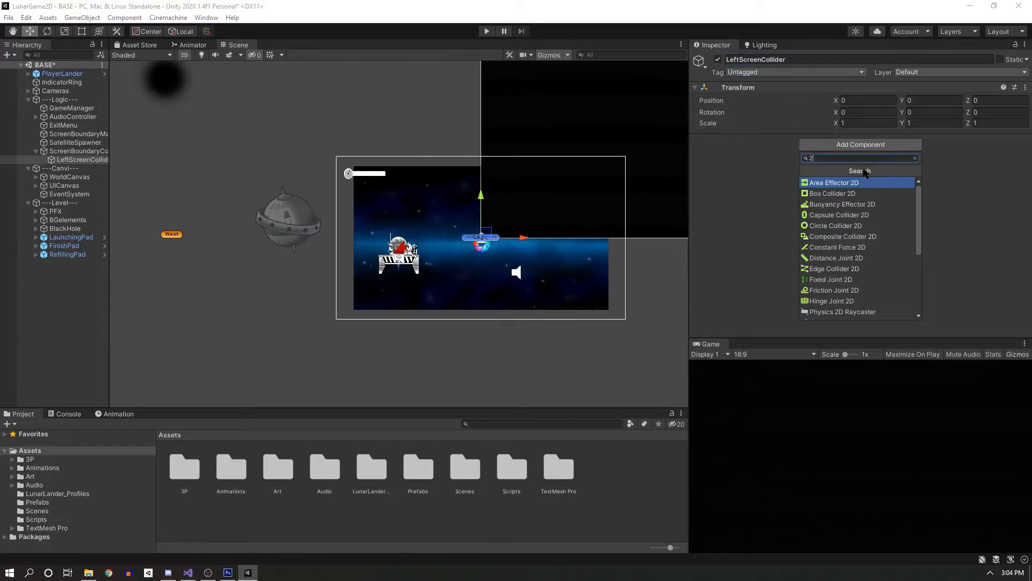
pyautogui.click(850, 194)
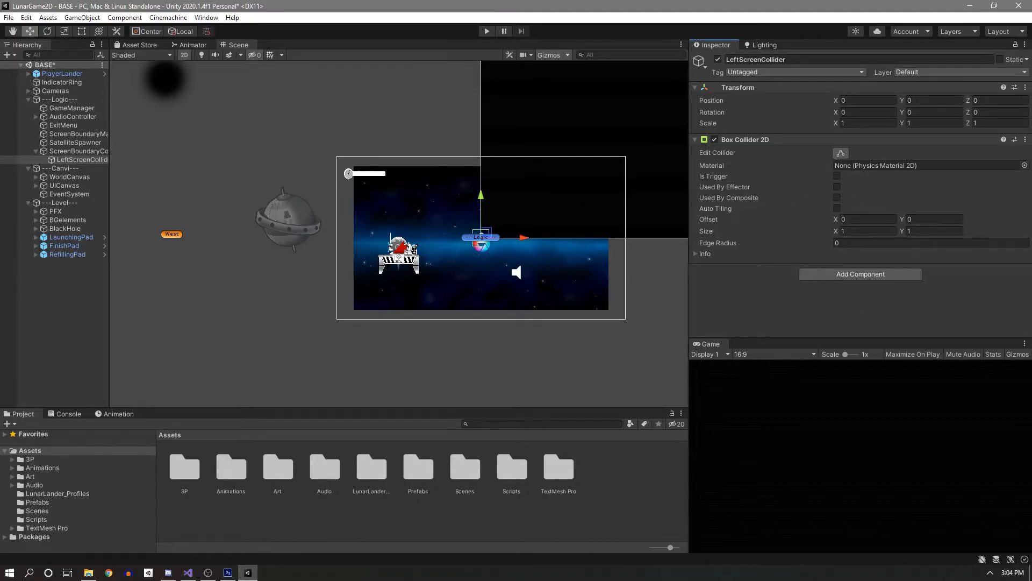
# Reshape the box collider symmetrically in the scene into a thin vertical strip about 0.27 wide and 10.27 high.
pyautogui.click(840, 152)
pyautogui.scroll(8, 511, 242)
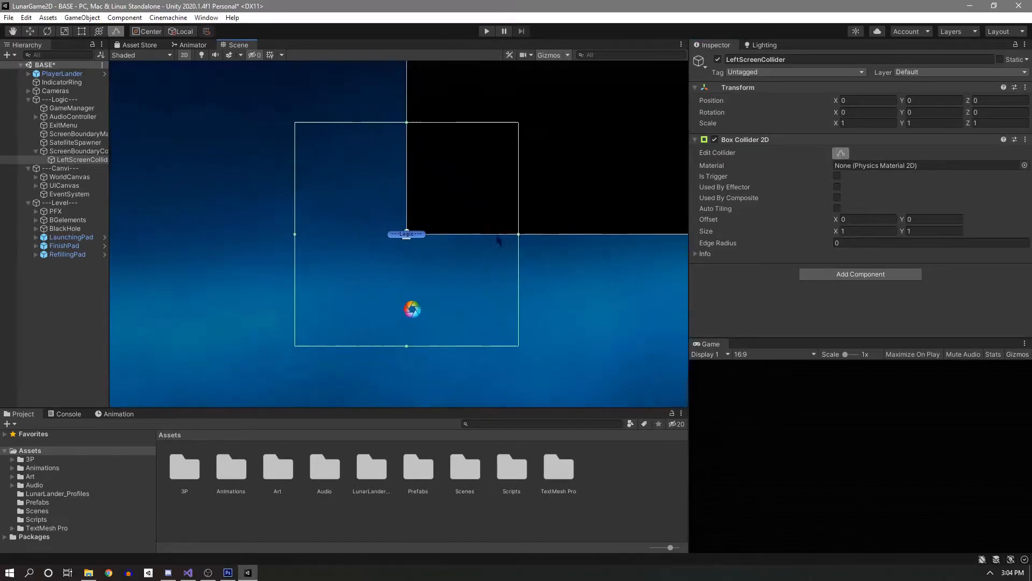
pyautogui.scroll(-10, 478, 226)
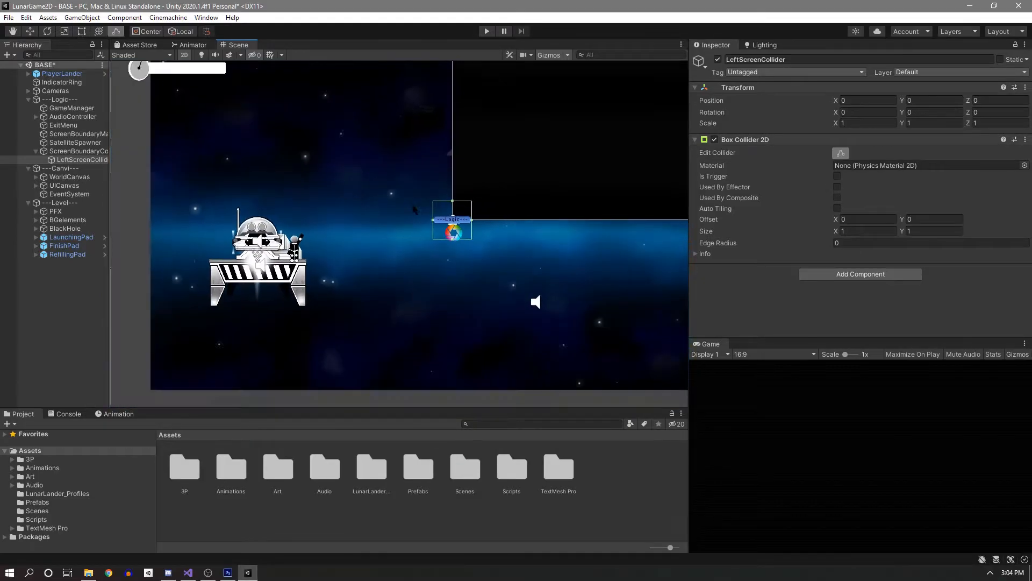
pyautogui.keyDown('alt'); pyautogui.moveTo(442, 202); pyautogui.dragTo(442, 64); pyautogui.keyUp('alt')
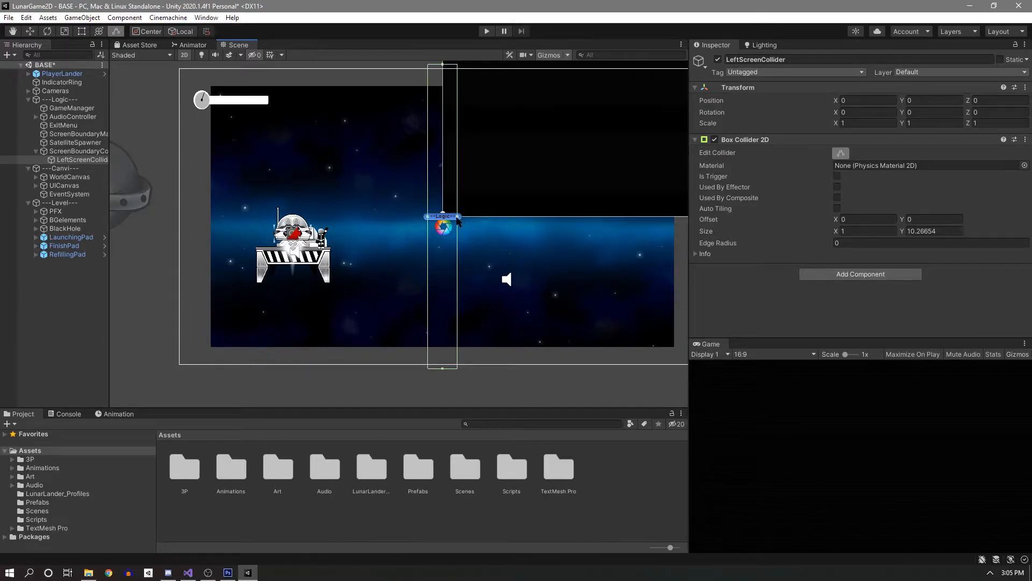
pyautogui.keyDown('alt'); pyautogui.moveTo(457, 217); pyautogui.dragTo(445, 219); pyautogui.keyUp('alt')
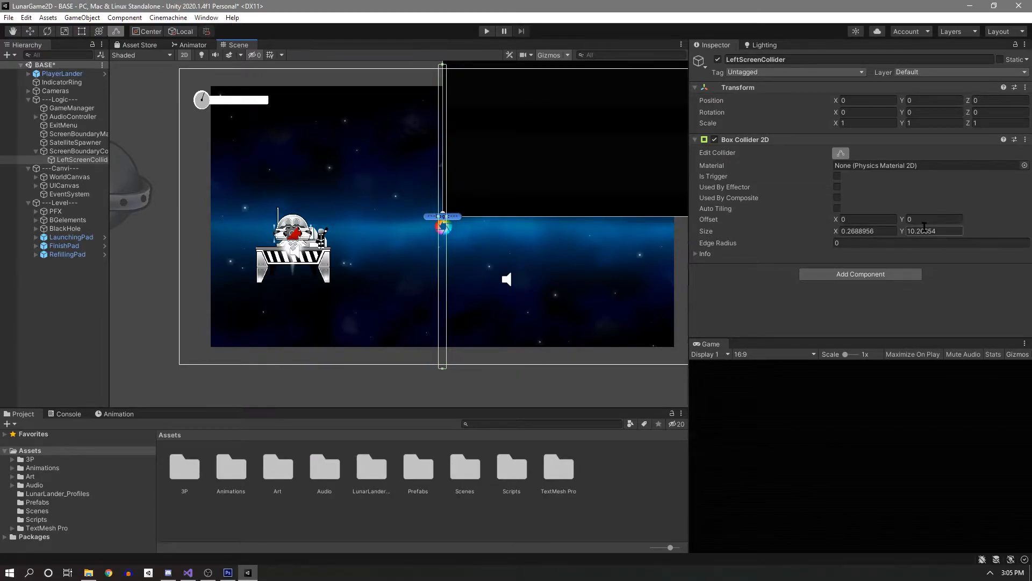
# Set the box collider's Y size to 15 and check its height against the camera frame.
pyautogui.click(943, 231)
pyautogui.write('15')
pyautogui.scroll(-10, 505, 183)
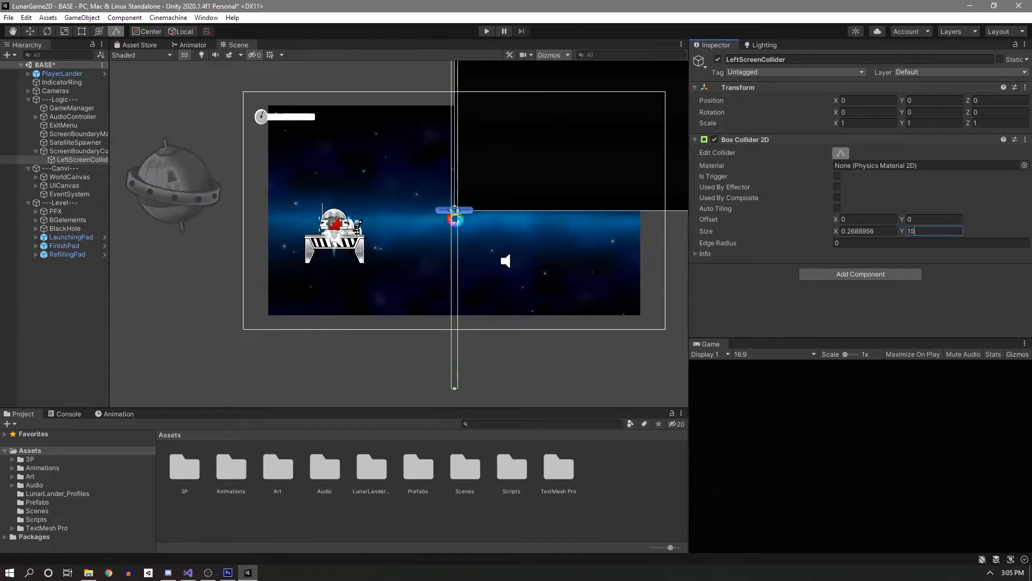
pyautogui.moveTo(510, 172); pyautogui.dragTo(510, 281, button='middle')
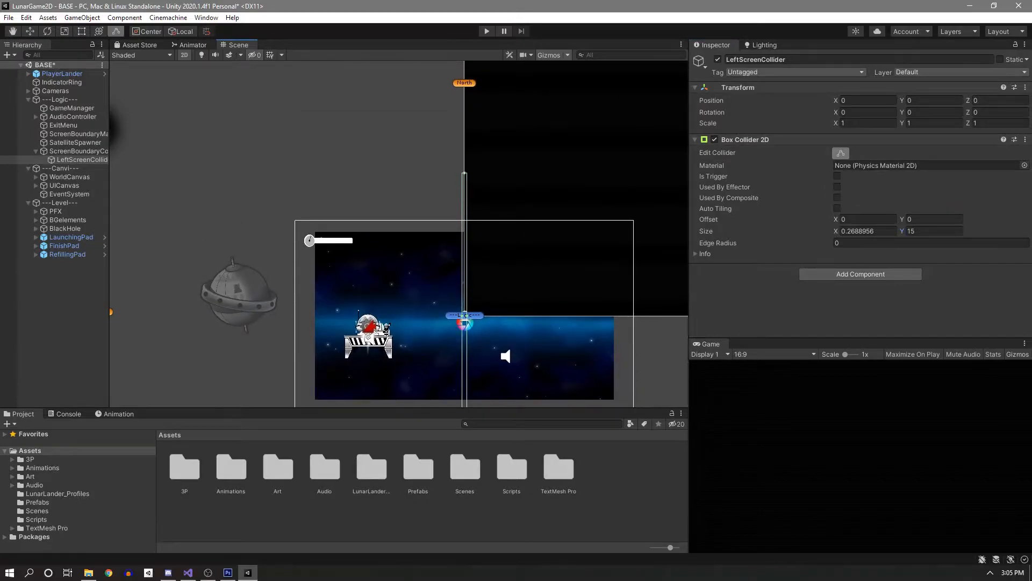
# Set the box collider's size to X 0.25 and Y 12.5, and leave collider editing.
pyautogui.click(940, 231)
pyautogui.write('12.5')
pyautogui.click(885, 231)
pyautogui.write('.25')
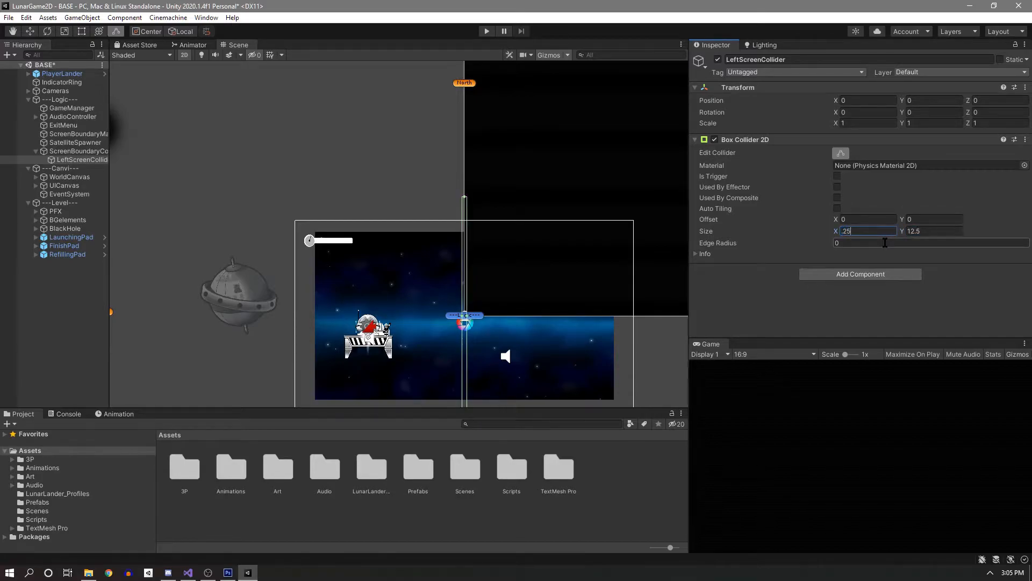
pyautogui.click(413, 207)
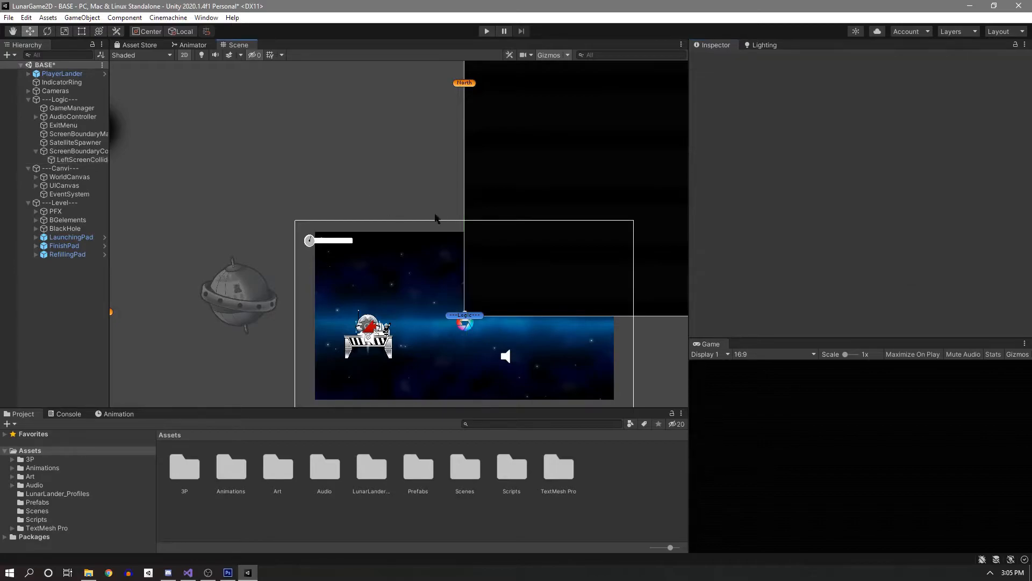
# Select LeftScreenCollider, focus on it and examine its outline relative to the camera frame's left edge.
pyautogui.click(80, 159)
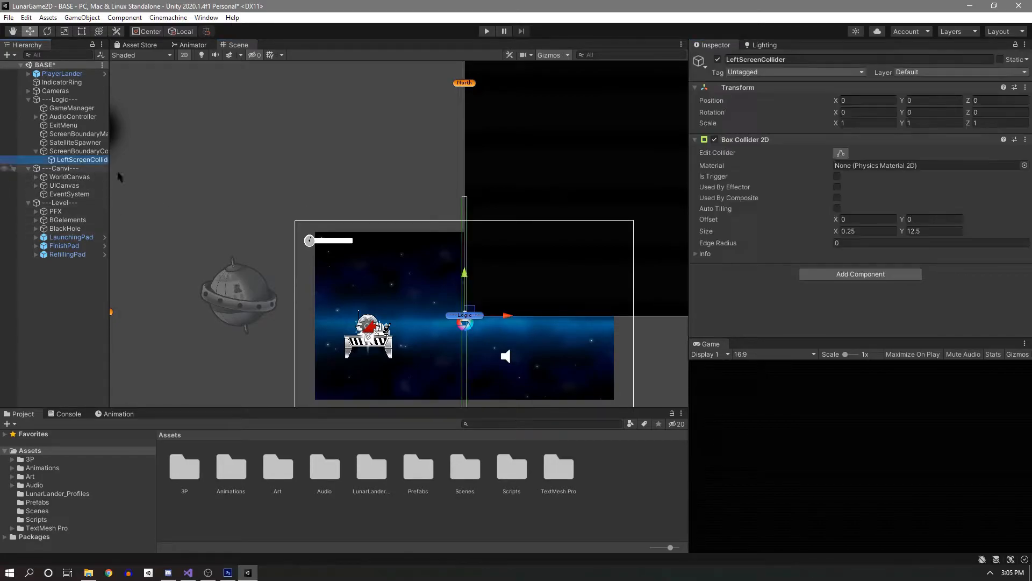
pyautogui.press('f')
pyautogui.moveTo(349, 192); pyautogui.dragTo(334, 102, button='middle')
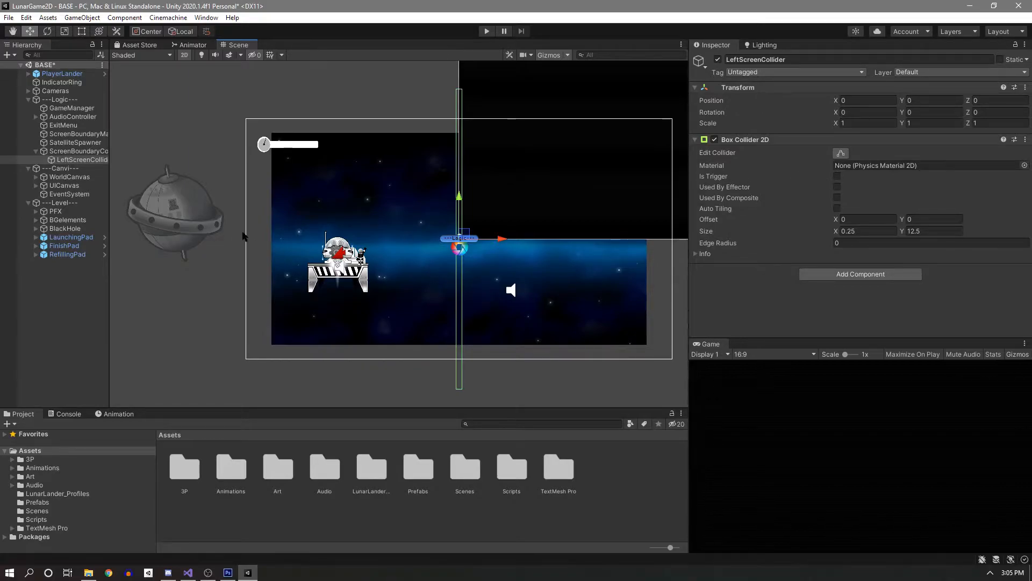
pyautogui.scroll(-2, 243, 236)
pyautogui.moveTo(298, 156); pyautogui.dragTo(386, 193, button='middle')
pyautogui.scroll(-1, 325, 149)
pyautogui.moveTo(326, 149); pyautogui.dragTo(417, 145, button='middle')
pyautogui.moveTo(515, 200); pyautogui.dragTo(448, 193, button='middle')
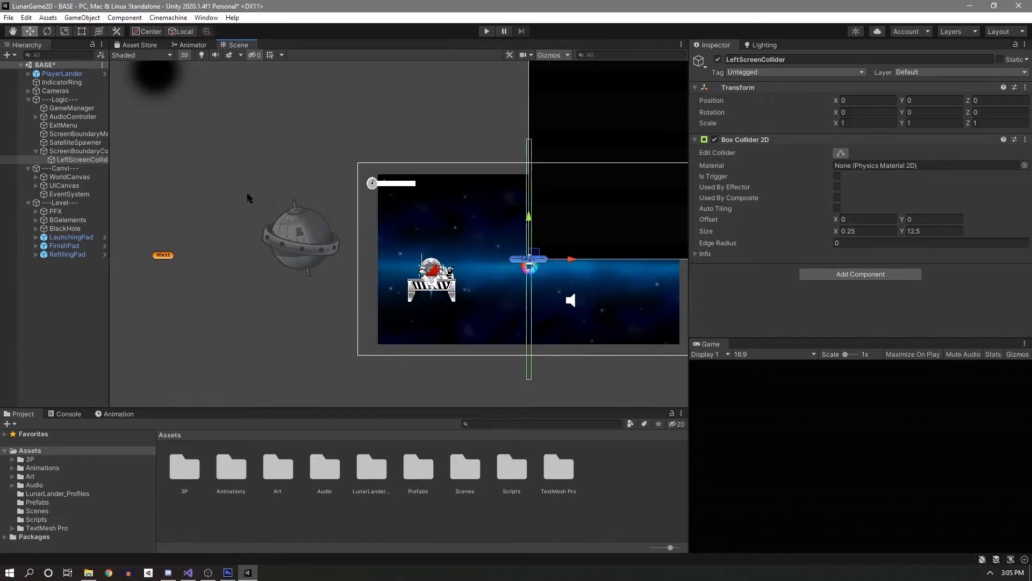
pyautogui.click(67, 160)
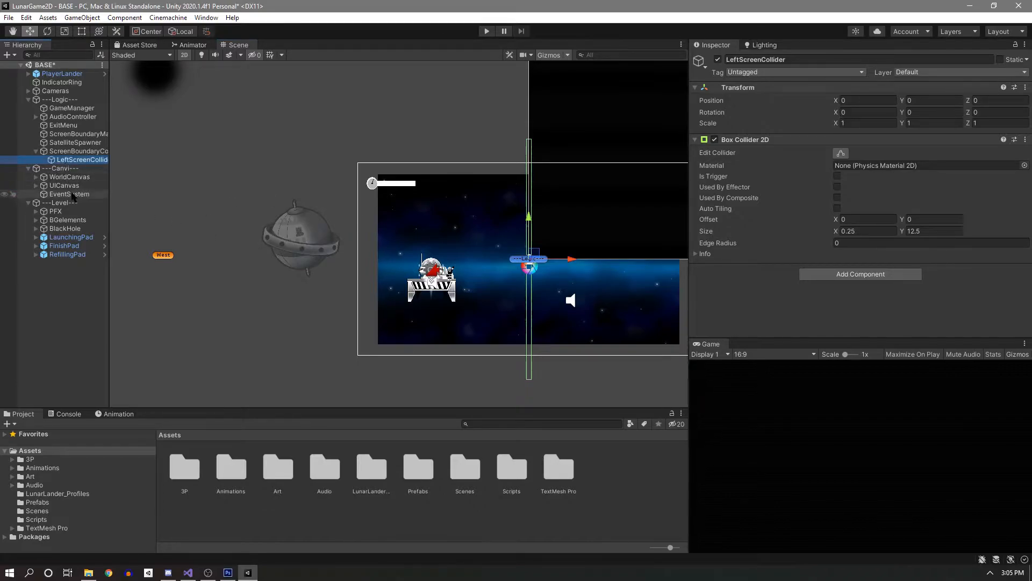
# Duplicate LeftScreenCollider and rename the copy RightScreenCollider.
pyautogui.hotkey('ctrl', 'd')
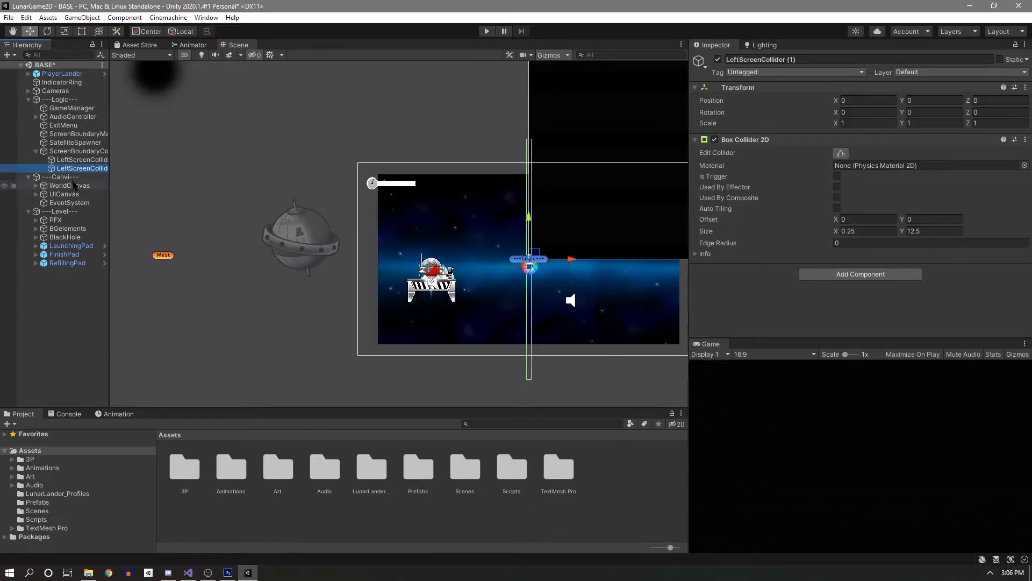
pyautogui.click(809, 60)
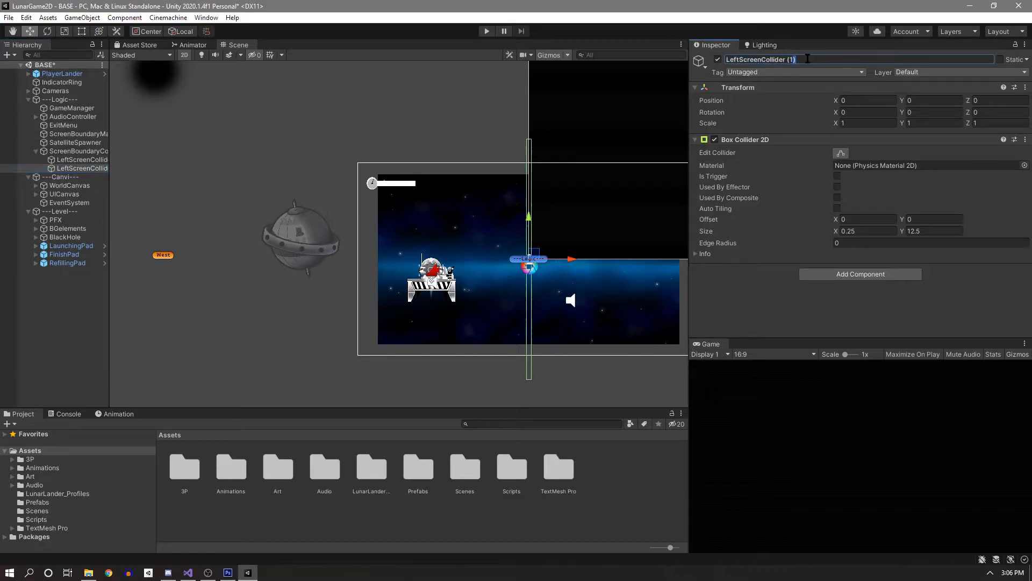
pyautogui.write('R')
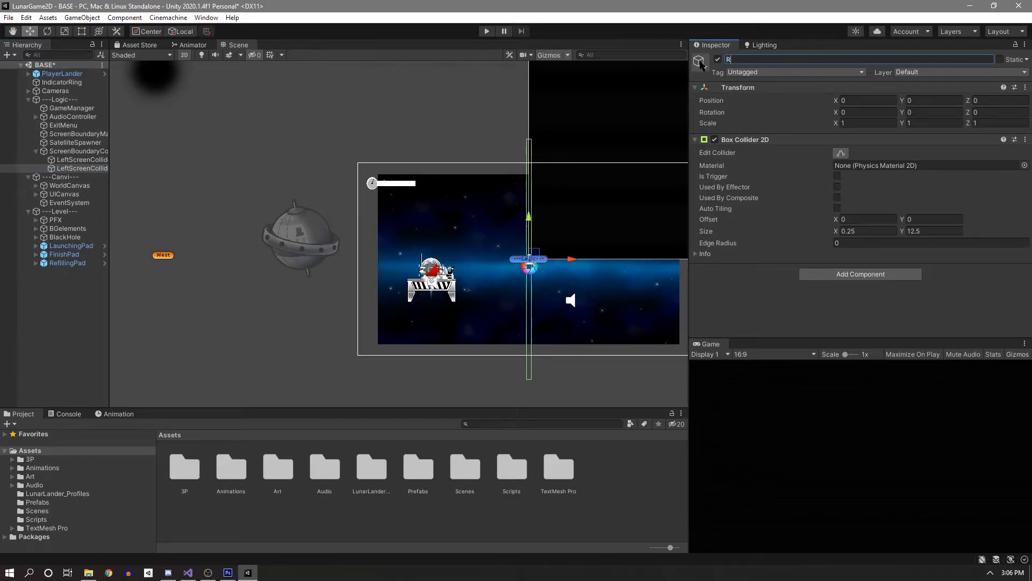
pyautogui.write('ightScreenCollider')
pyautogui.press('Return')
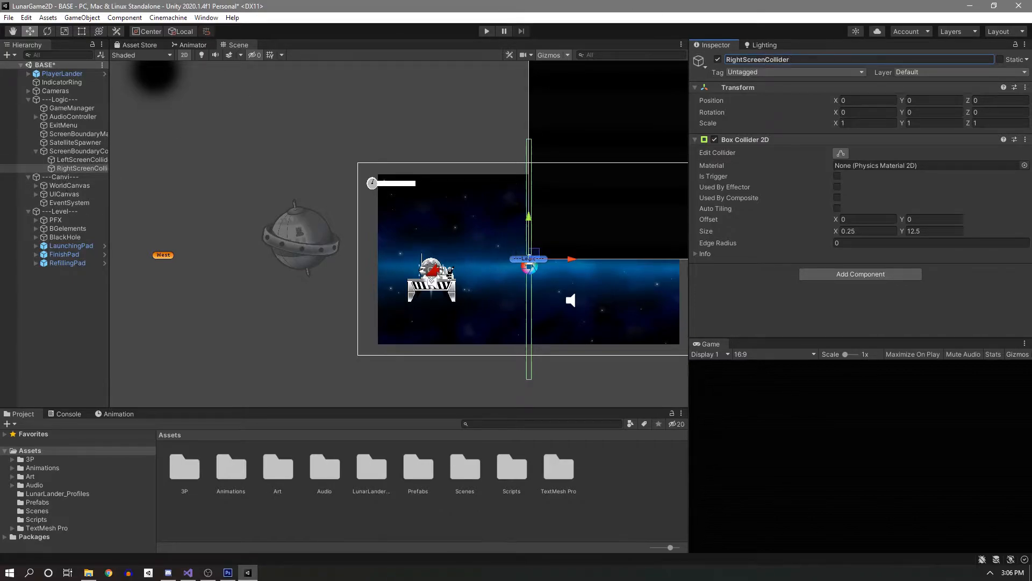
pyautogui.click(269, 152)
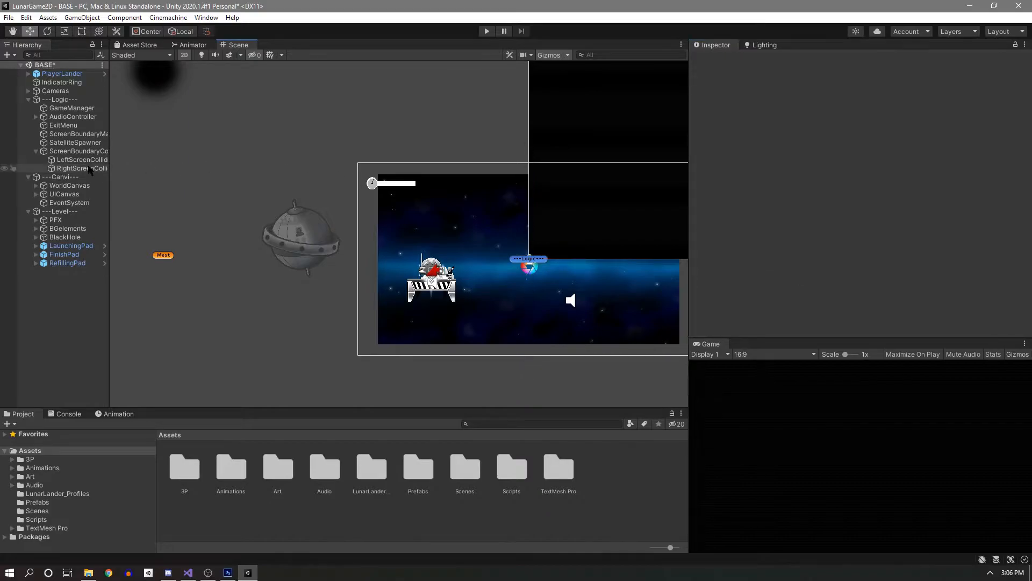
# Create an empty child object under ScreenBoundaryColliders and name it TopScreenCollider.
pyautogui.rightClick(92, 151)
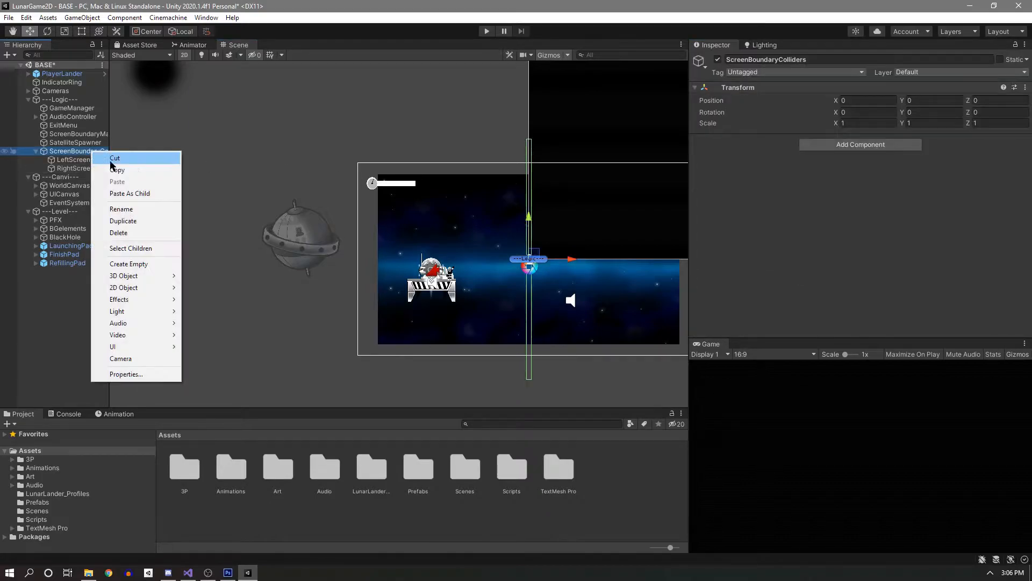
pyautogui.click(151, 263)
pyautogui.click(812, 59)
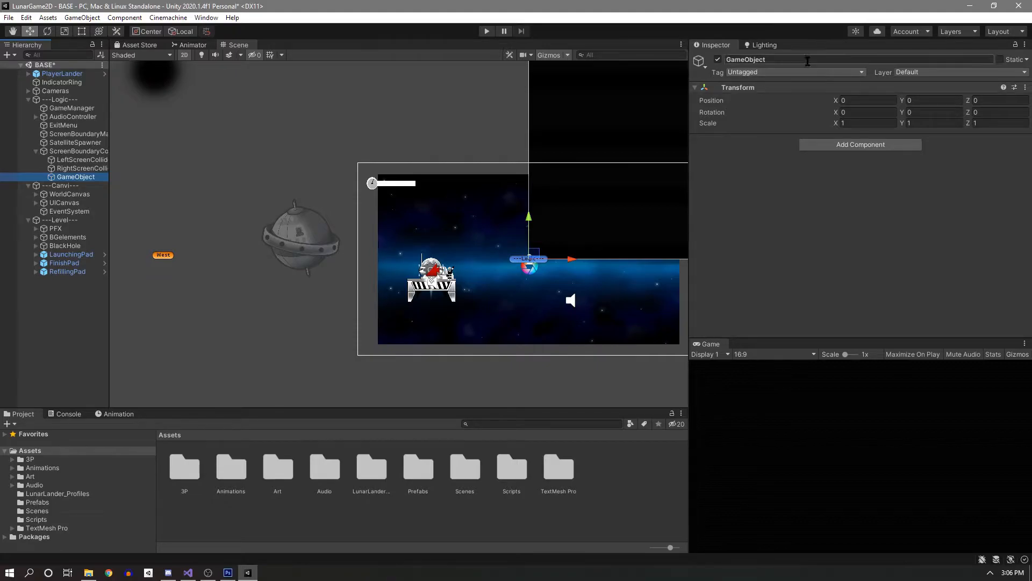
pyautogui.write('TopScreenCollider')
pyautogui.press('Return')
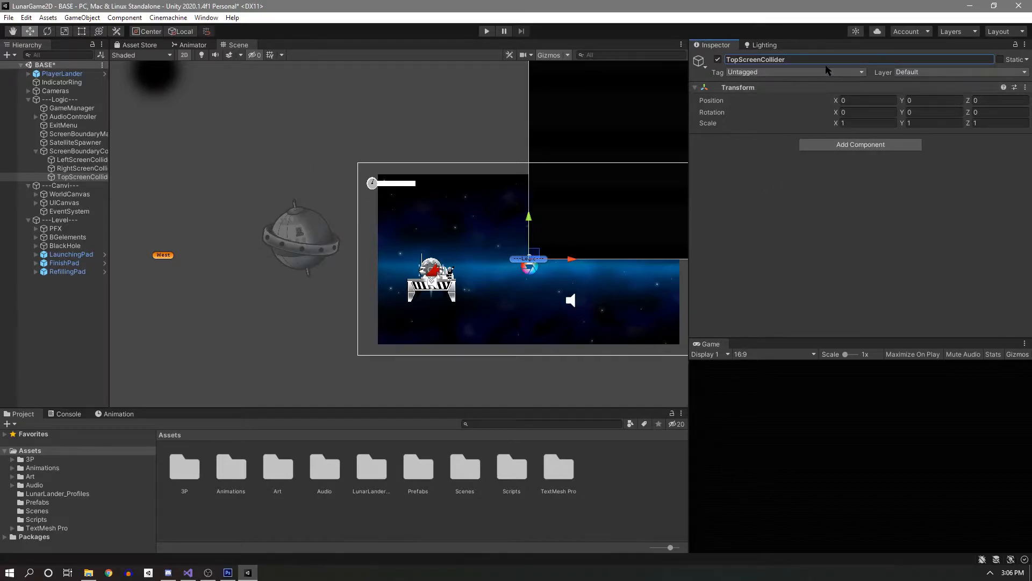
# Add a Box Collider 2D to TopScreenCollider and set its Y size to 0.25.
pyautogui.click(837, 145)
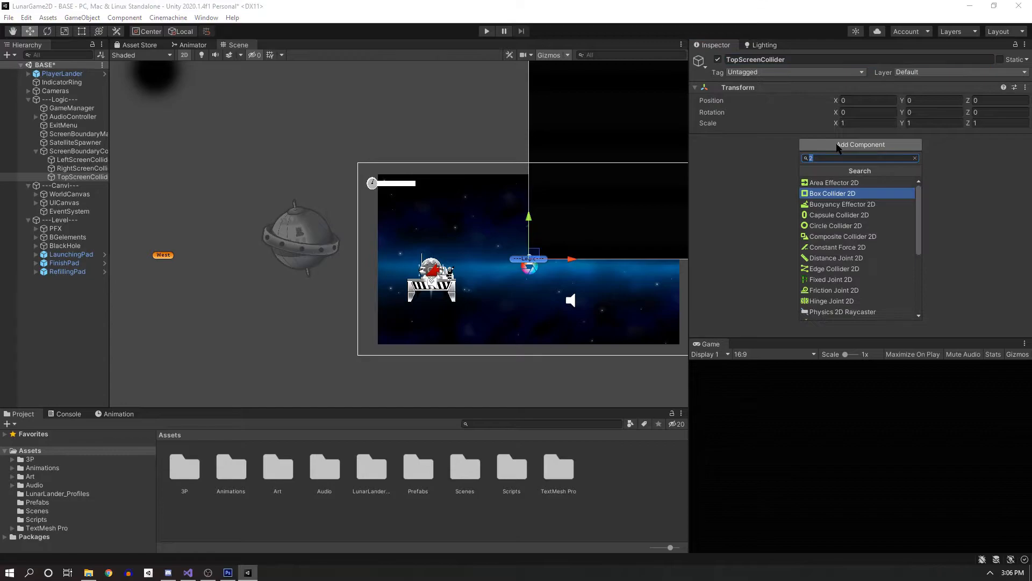
pyautogui.click(828, 193)
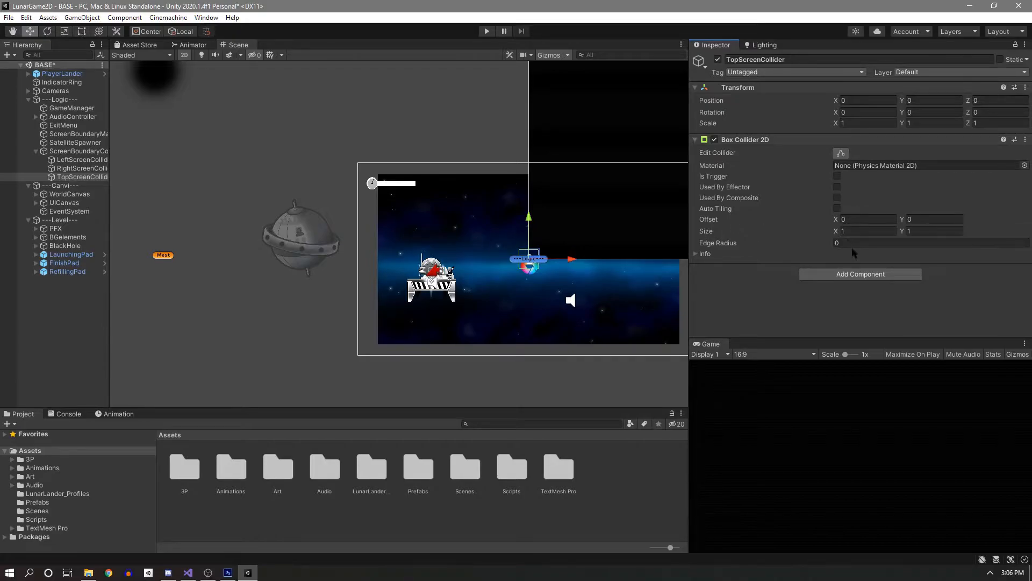
pyautogui.click(926, 231)
pyautogui.write('.25')
pyautogui.press('Return')
# Set TopScreenCollider's box collider X size to 20 and check its width against the camera frame.
pyautogui.click(885, 230)
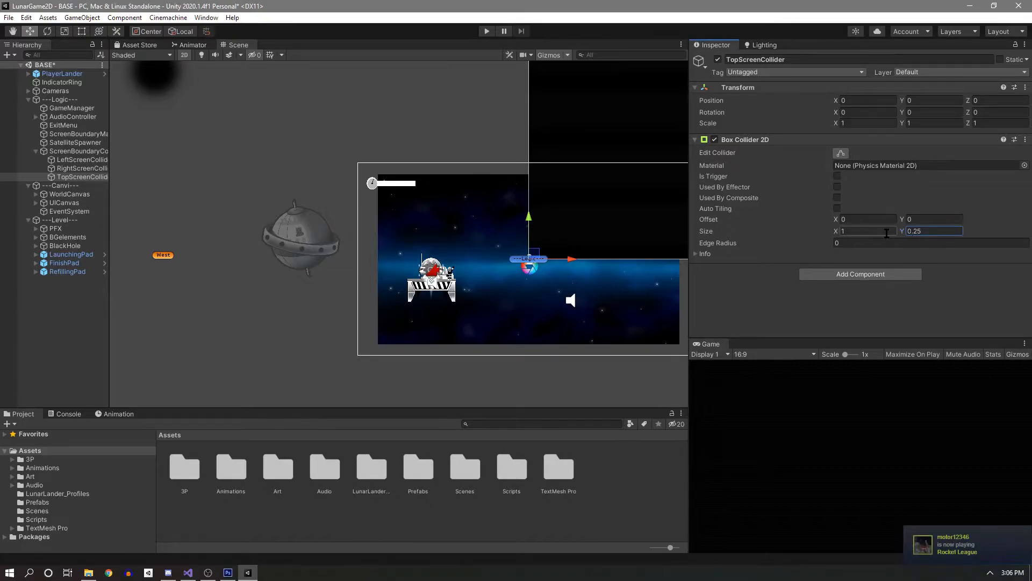
pyautogui.write('12')
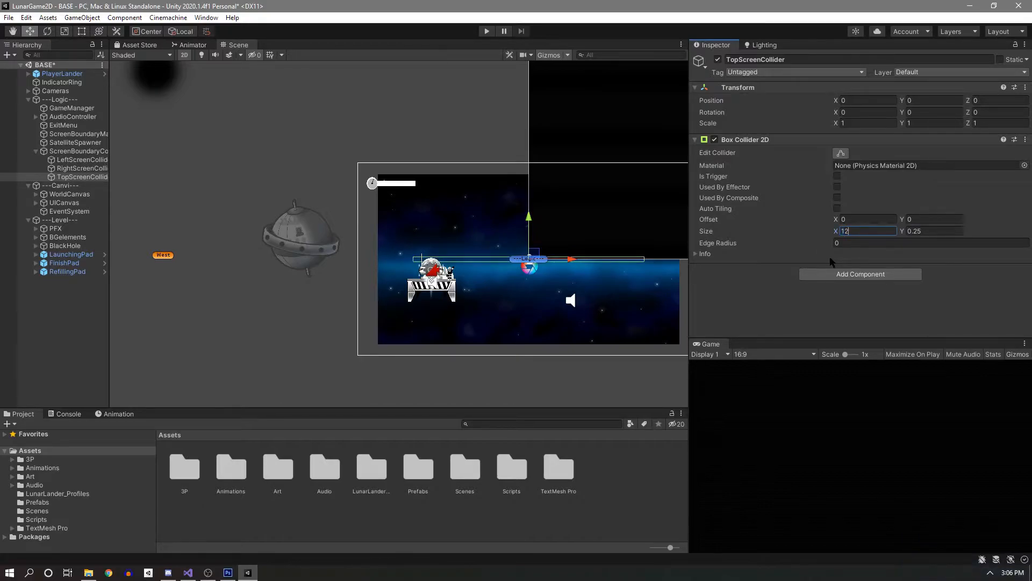
pyautogui.press('BackSpace')
pyautogui.press('BackSpace')
pyautogui.write('29')
pyautogui.press('BackSpace')
pyautogui.write('0')
pyautogui.moveTo(483, 131); pyautogui.dragTo(384, 127, button='middle')
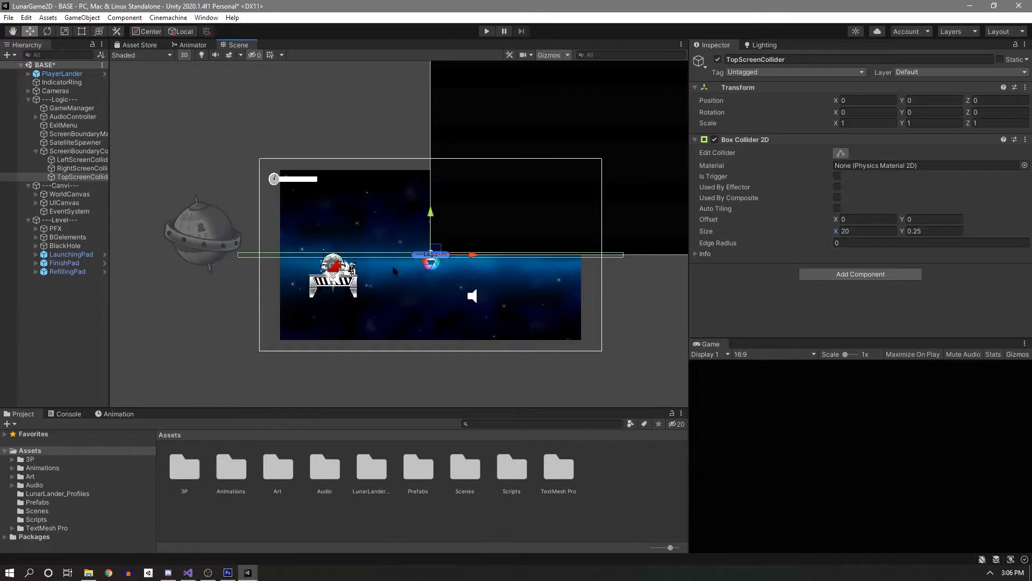
# Duplicate TopScreenCollider and rename the copy BottomCollider.
pyautogui.click(86, 178)
pyautogui.hotkey('ctrl', 'd')
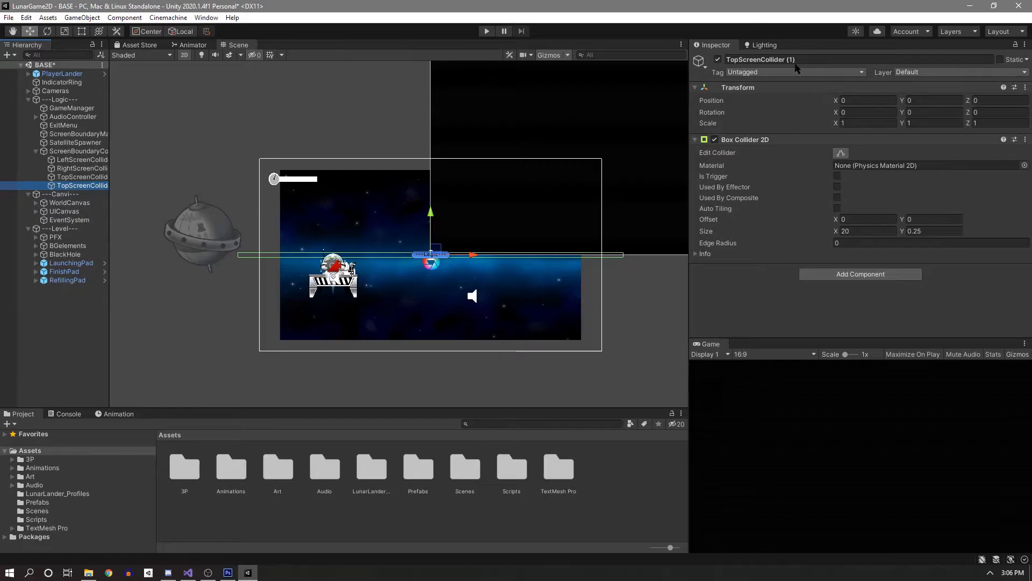
pyautogui.click(780, 59)
pyautogui.write('BottomCollider')
pyautogui.press('Return')
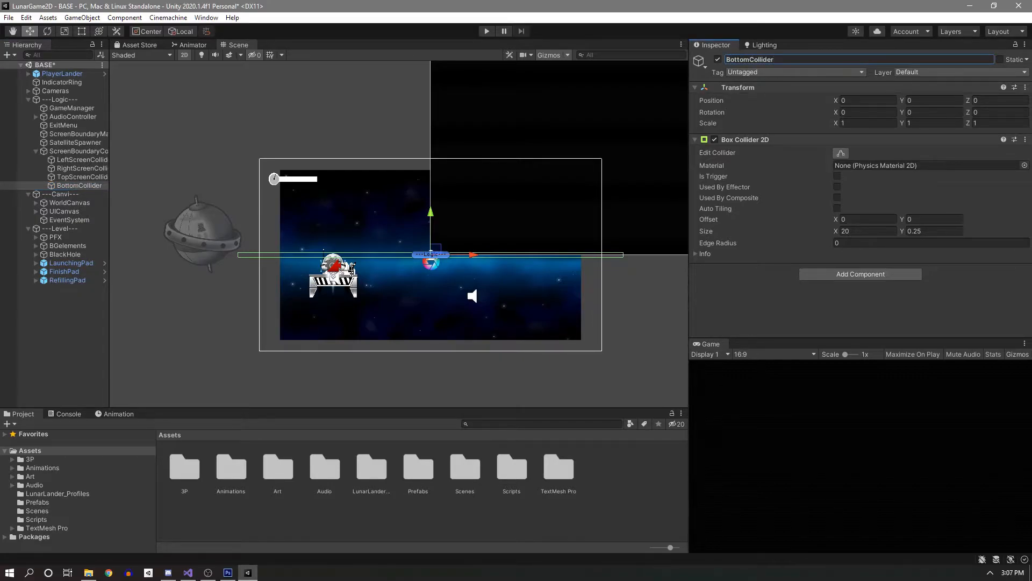
# Collapse and select ScreenBoundaryColliders to examine all its child collider outlines in the scene.
pyautogui.click(35, 151)
pyautogui.click(66, 153)
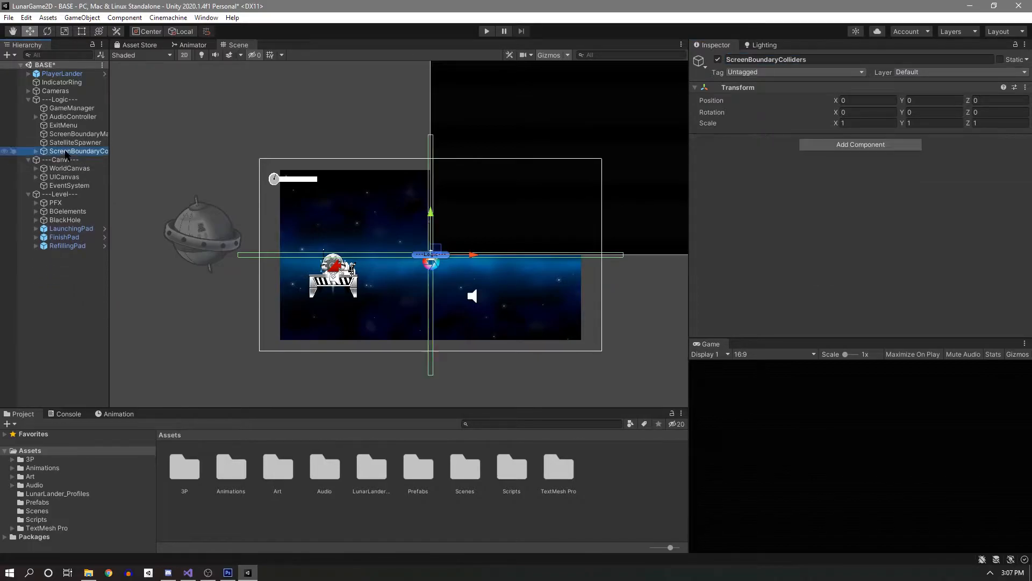
pyautogui.scroll(2, 433, 263)
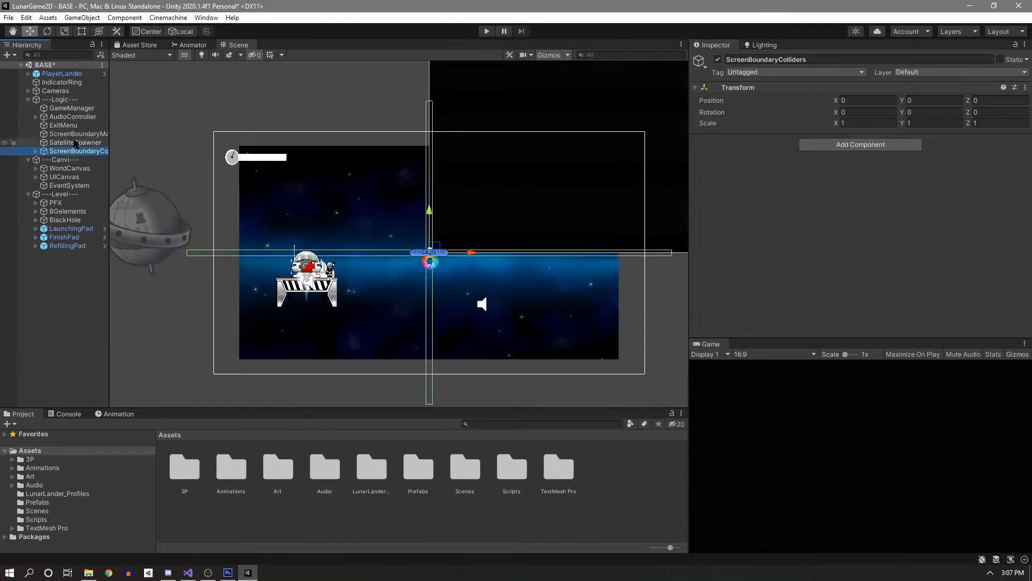
# Open the GenerateScreenBoundaries script from ScreenBoundaryMaker in Visual Studio and locate the world boundary Vector2 fields.
pyautogui.doubleClick(32, 134)
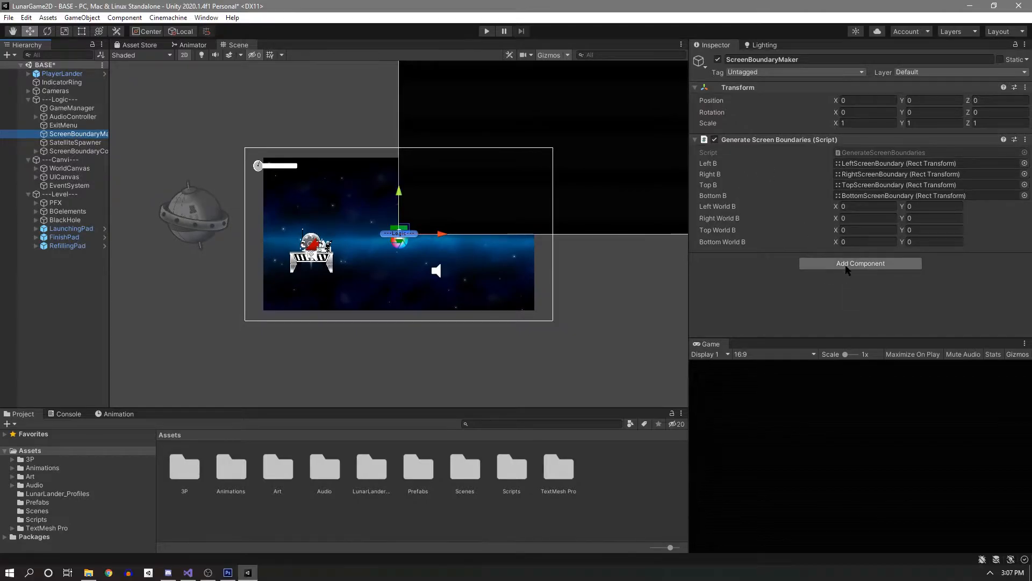
pyautogui.doubleClick(895, 153)
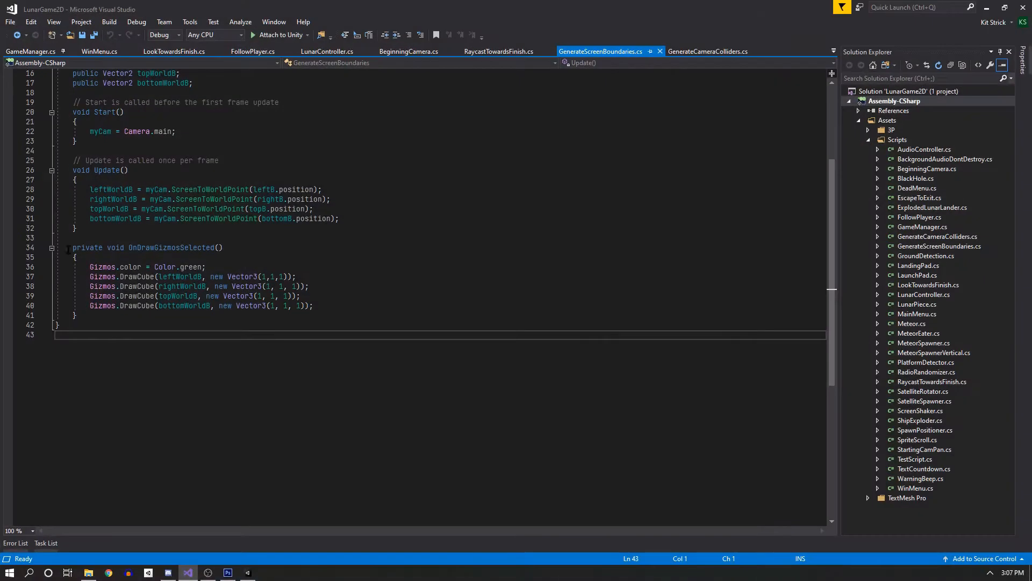
pyautogui.doubleClick(180, 277)
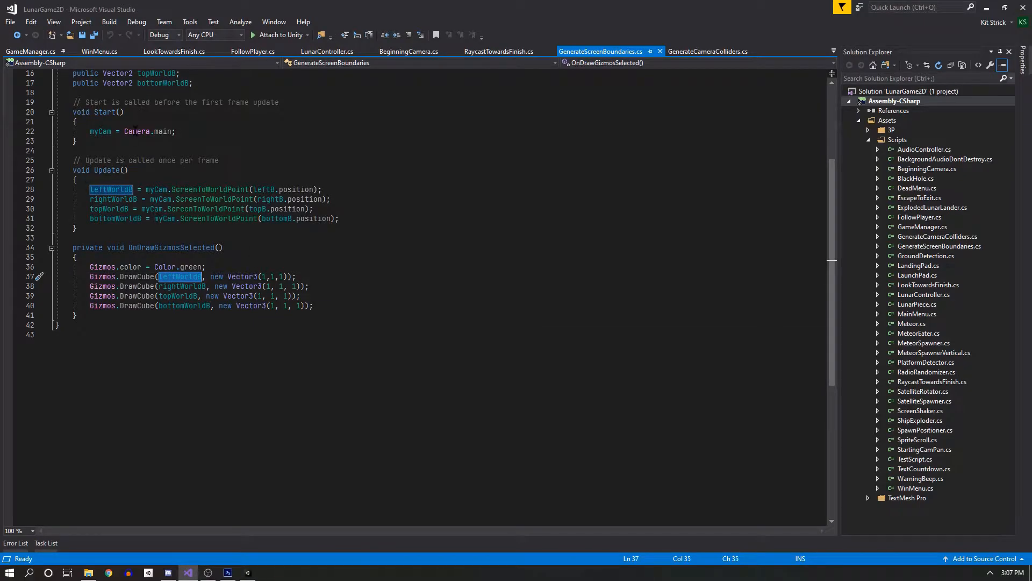
pyautogui.scroll(5, 135, 121)
pyautogui.scroll(-1, 122, 209)
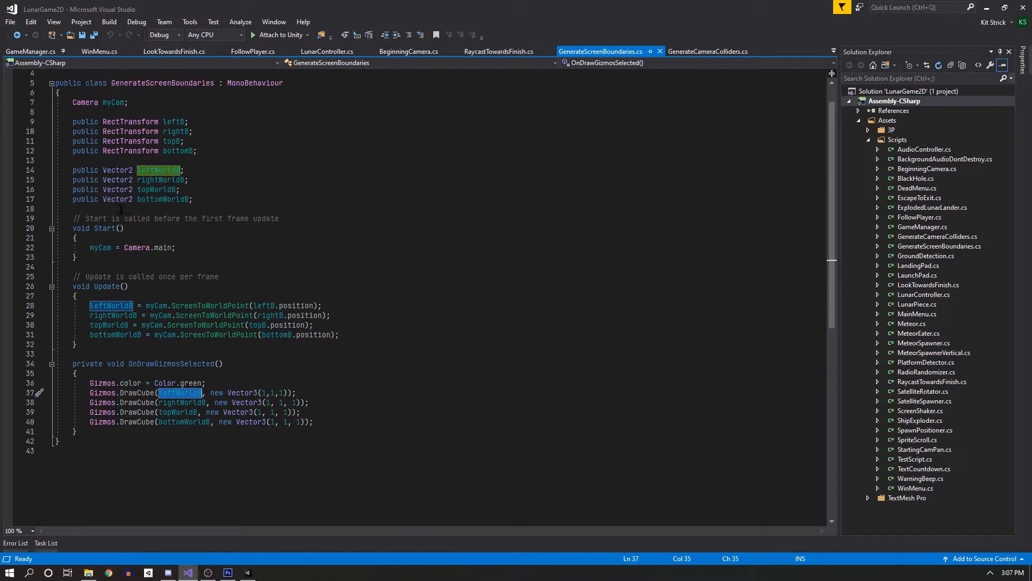
pyautogui.click(122, 209)
pyautogui.click(81, 160)
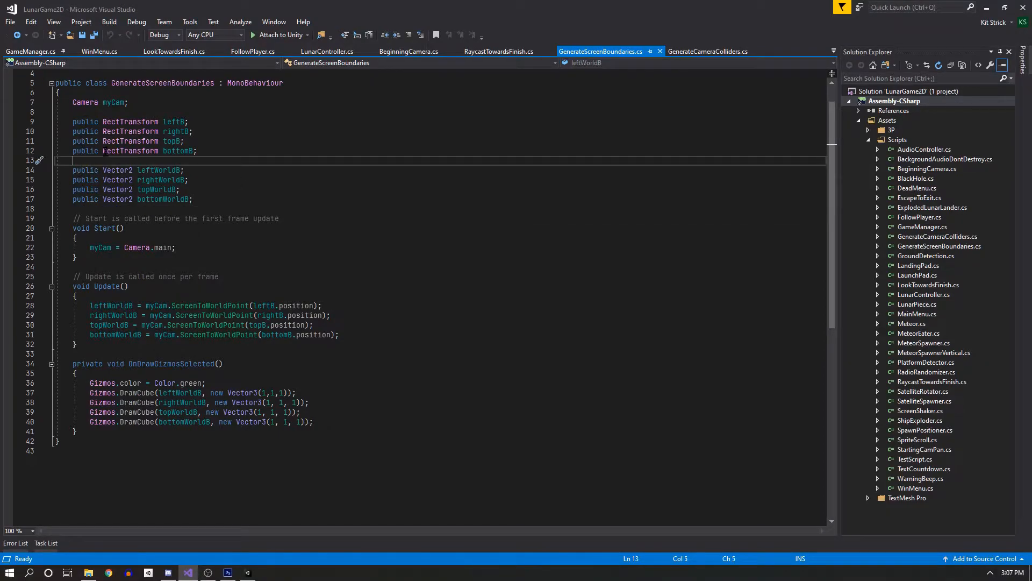
# Remove the public modifier from the leftWorldB field.
pyautogui.doubleClick(75, 170)
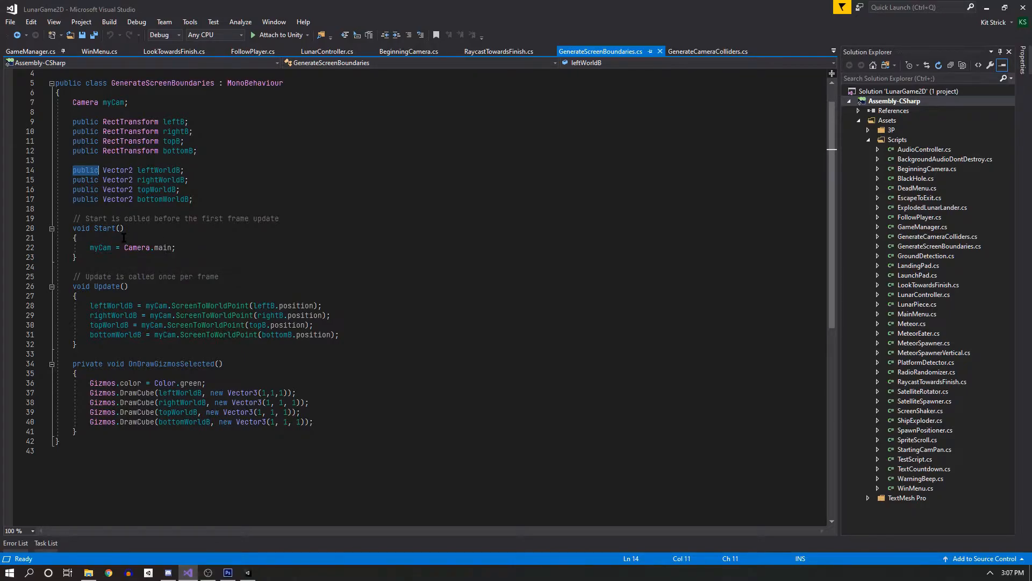
pyautogui.write('pr')
pyautogui.press('BackSpace')
pyautogui.press('BackSpace')
pyautogui.press('Delete')
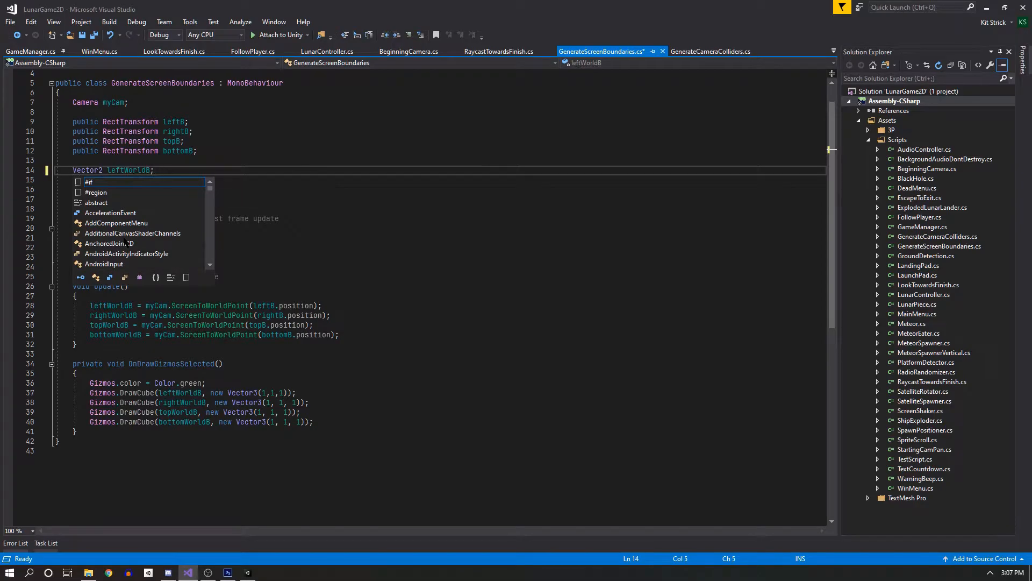
pyautogui.click(331, 183)
# Remove the public modifier from the rightWorldB, topWorldB and bottomWorldB fields.
pyautogui.doubleClick(86, 180)
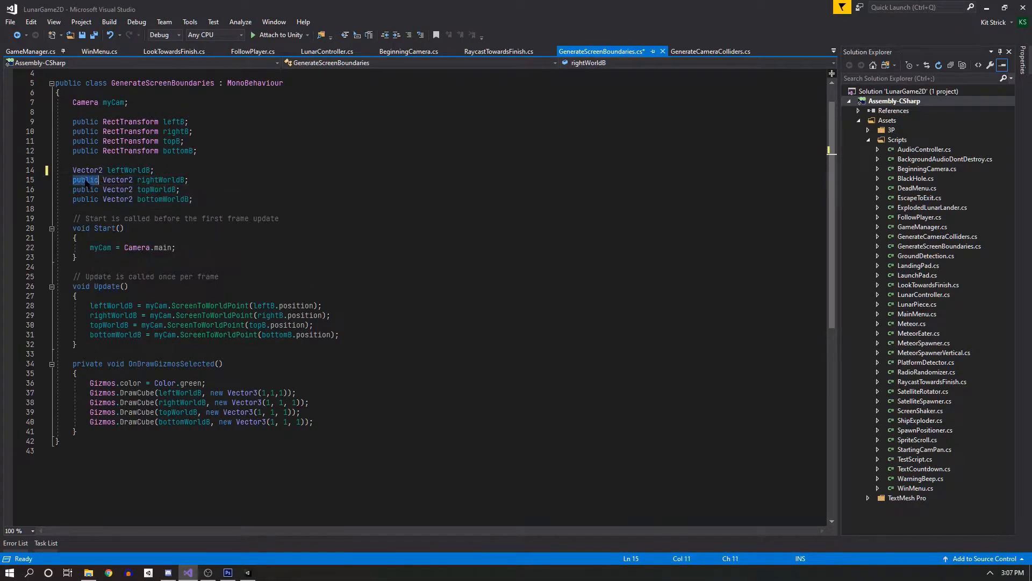
pyautogui.press('Delete')
pyautogui.press('Delete')
pyautogui.doubleClick(87, 189)
pyautogui.press('Delete')
pyautogui.press('Delete')
pyautogui.doubleClick(82, 199)
pyautogui.press('Delete')
pyautogui.press('Delete')
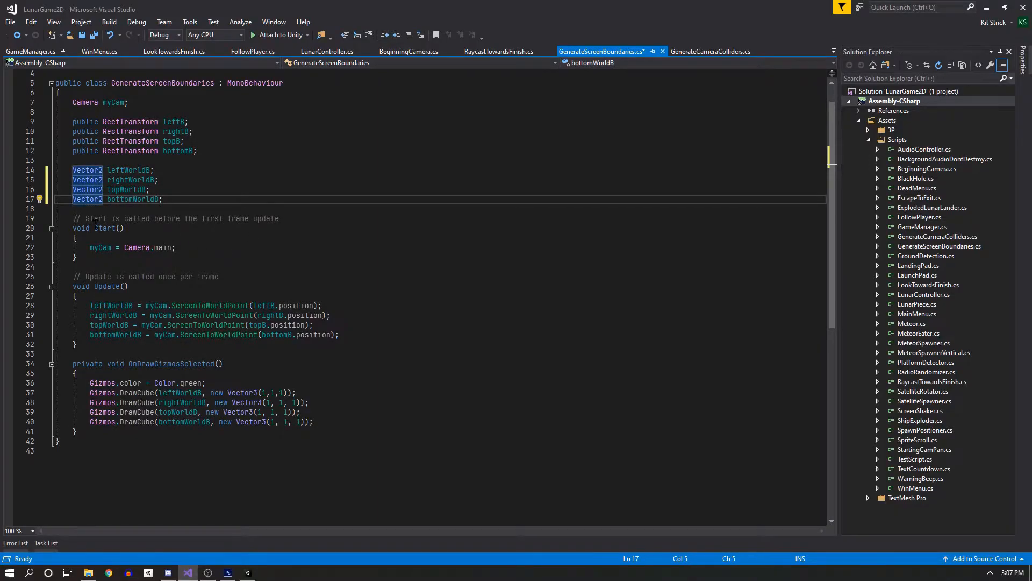
pyautogui.click(195, 209)
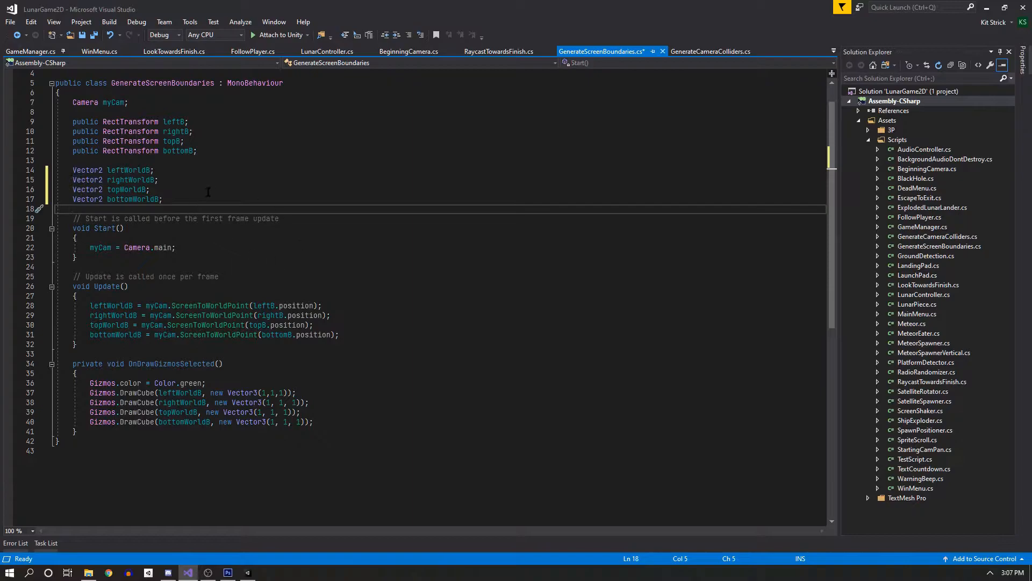
# Add a new line below the RectTransform fields, separated by a blank line, reading "public topCol;".
pyautogui.click(225, 150)
pyautogui.press('Return')
pyautogui.press('Return')
pyautogui.press('Up')
pyautogui.press('Down')
pyautogui.write('public')
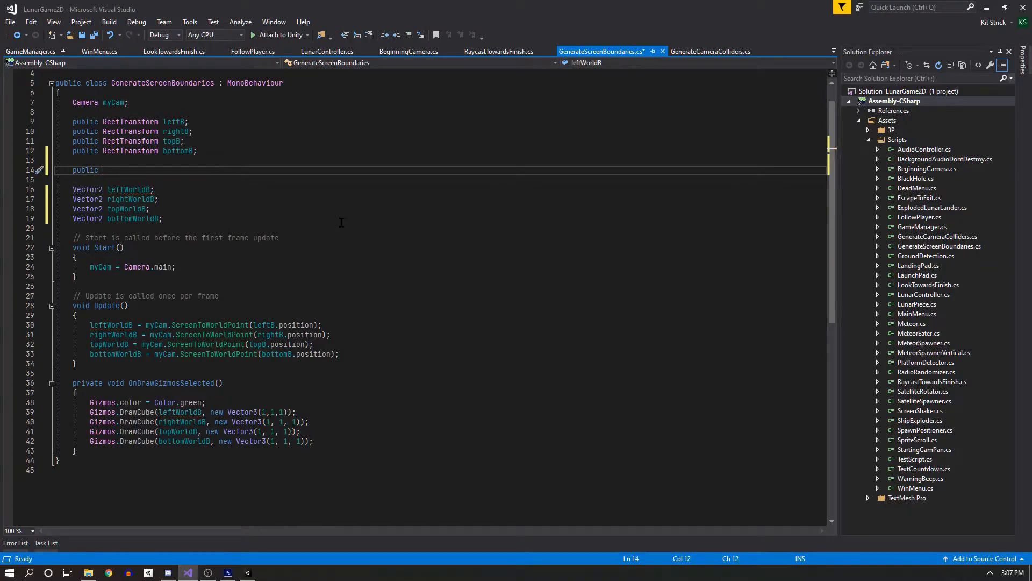
pyautogui.write(' R')
pyautogui.press('BackSpace')
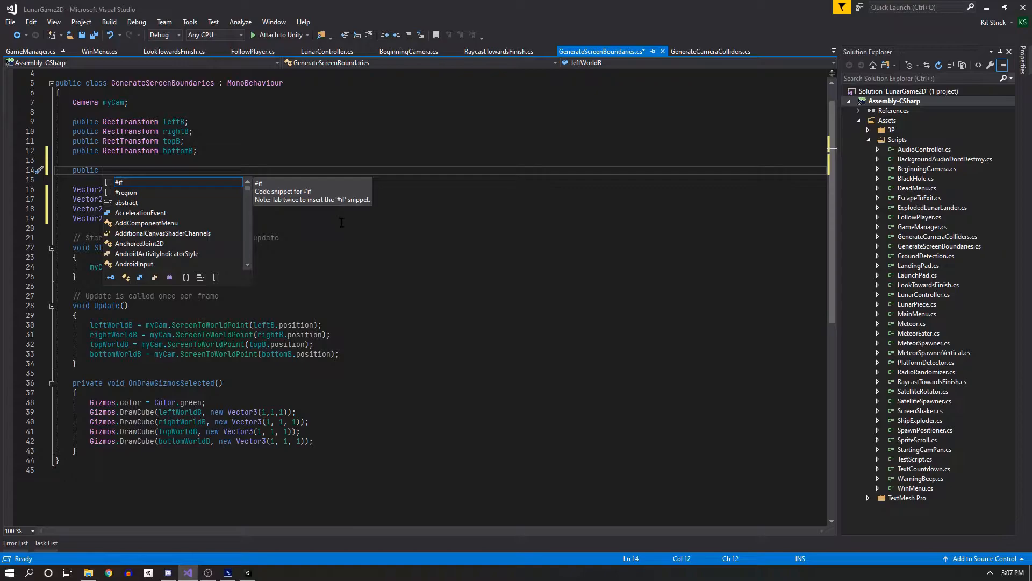
pyautogui.write('topCol;')
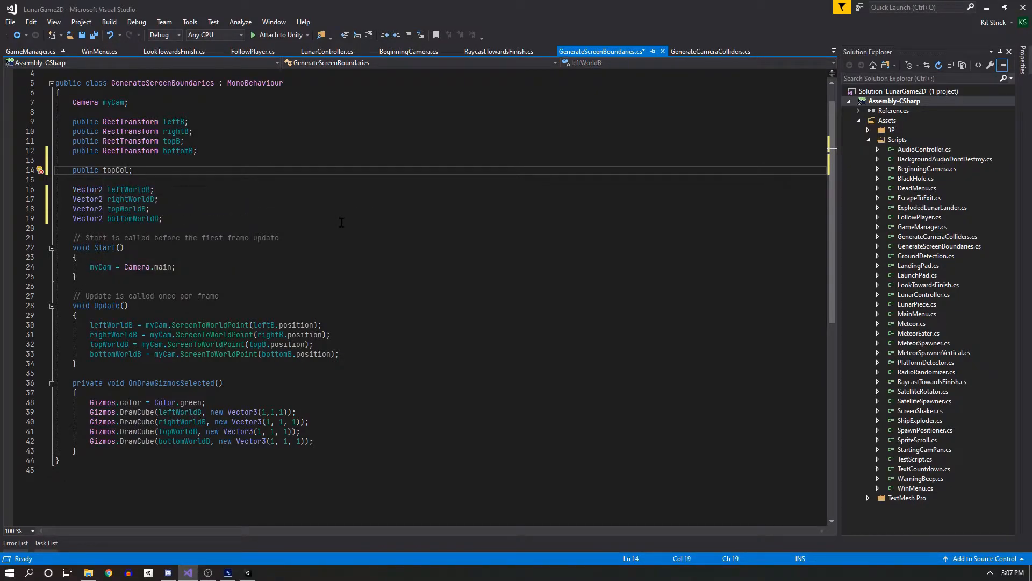
# Give the topCol field the type GameObject.
pyautogui.write('game')
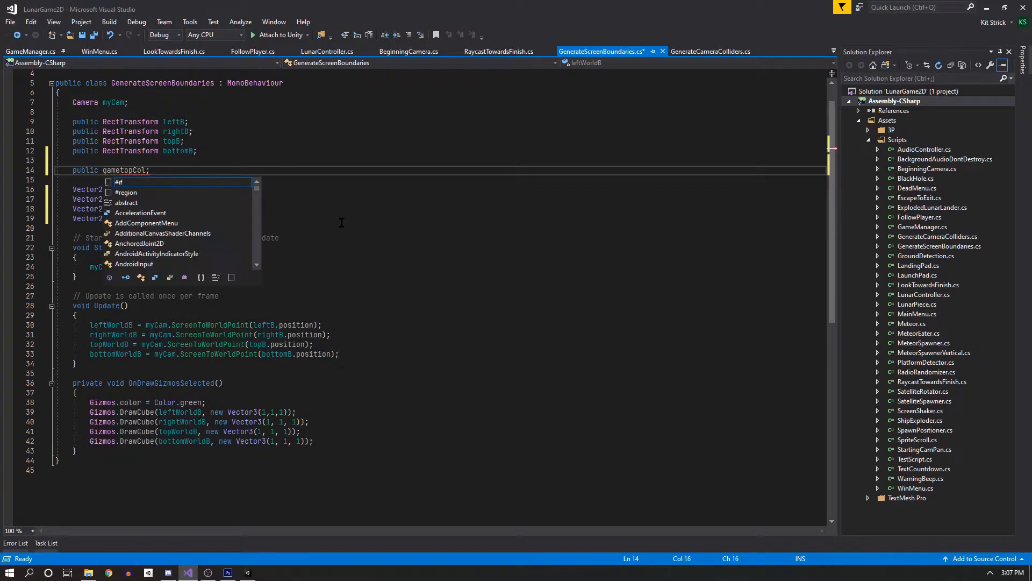
pyautogui.press('BackSpace')
pyautogui.press('BackSpace')
pyautogui.press('BackSpace')
pyautogui.press('BackSpace')
pyautogui.write('GameObject')
pyautogui.click(215, 176)
pyautogui.click(240, 170)
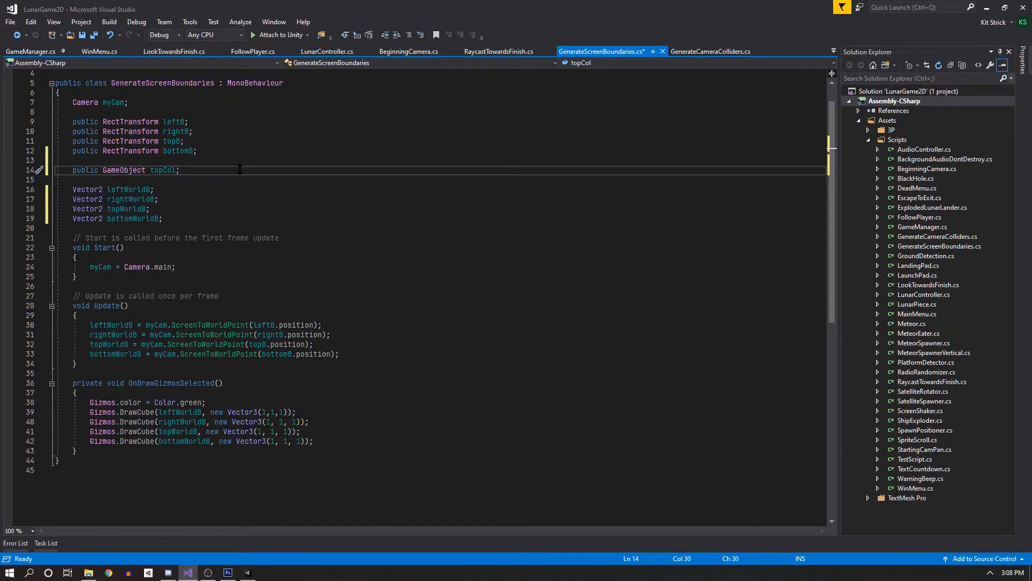
# Duplicate the topCol GameObject field declaration three times.
pyautogui.hotkey('ctrl', 'd')
pyautogui.hotkey('ctrl', 'd')
pyautogui.hotkey('ctrl', 'd')
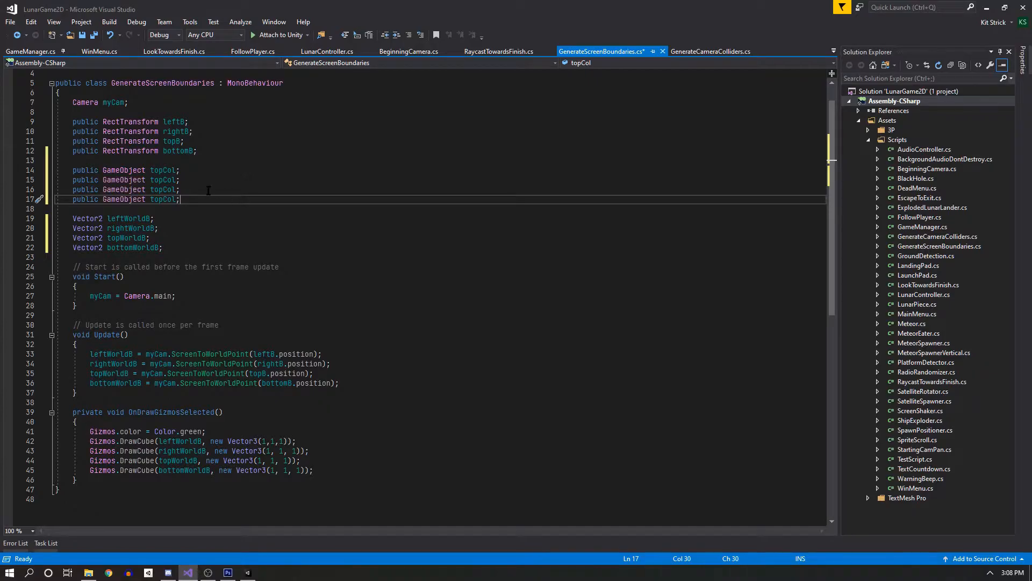
# Rename the first two GameObject fields leftCol and rightCol, matching the order of the world-boundary Vector2 fields.
pyautogui.doubleClick(118, 219)
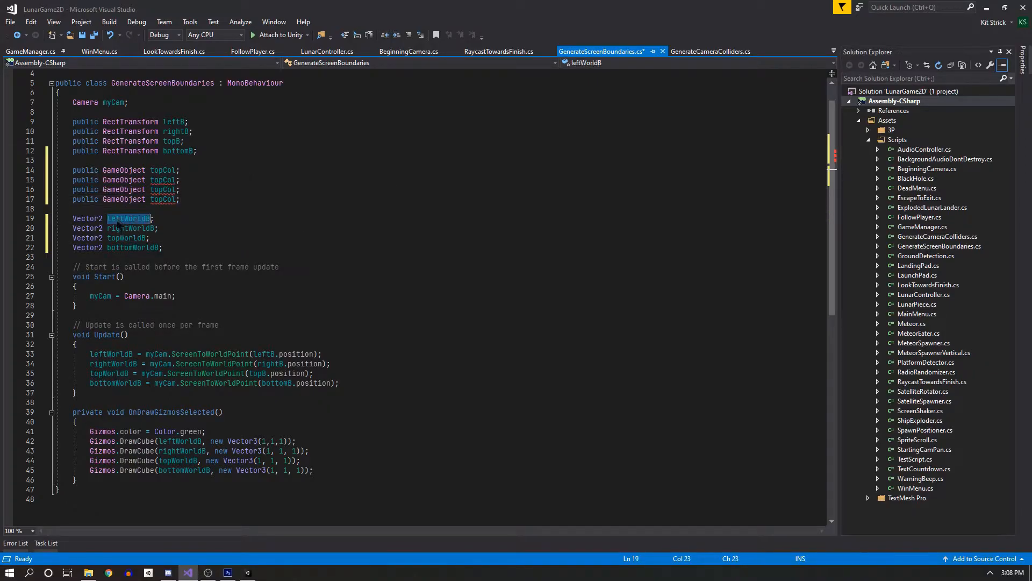
pyautogui.click(157, 166)
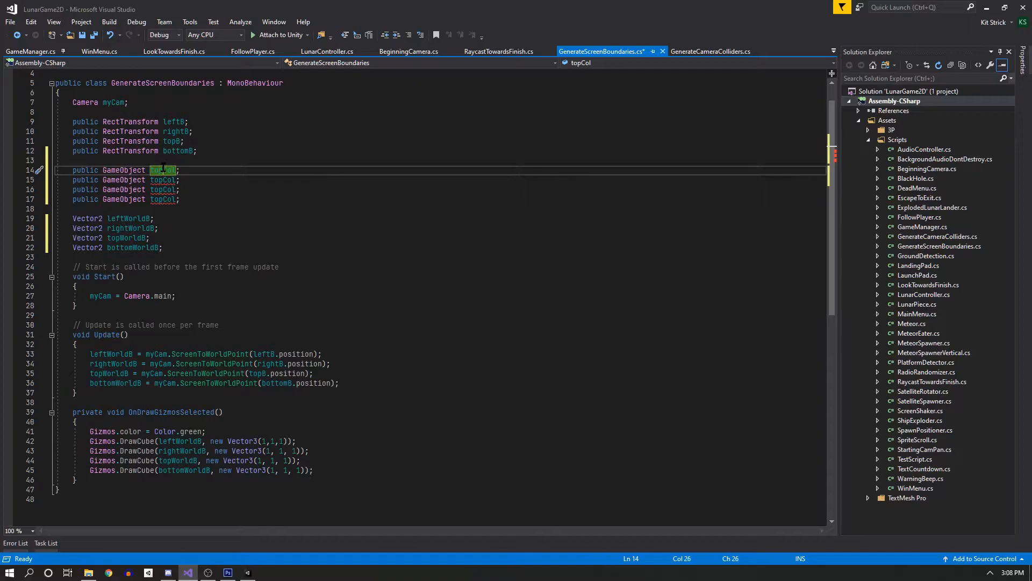
pyautogui.click(168, 171)
pyautogui.write('leftCol')
pyautogui.press('Down')
pyautogui.press('Left')
pyautogui.press('BackSpace')
pyautogui.press('BackSpace')
pyautogui.press('BackSpace')
pyautogui.write('r')
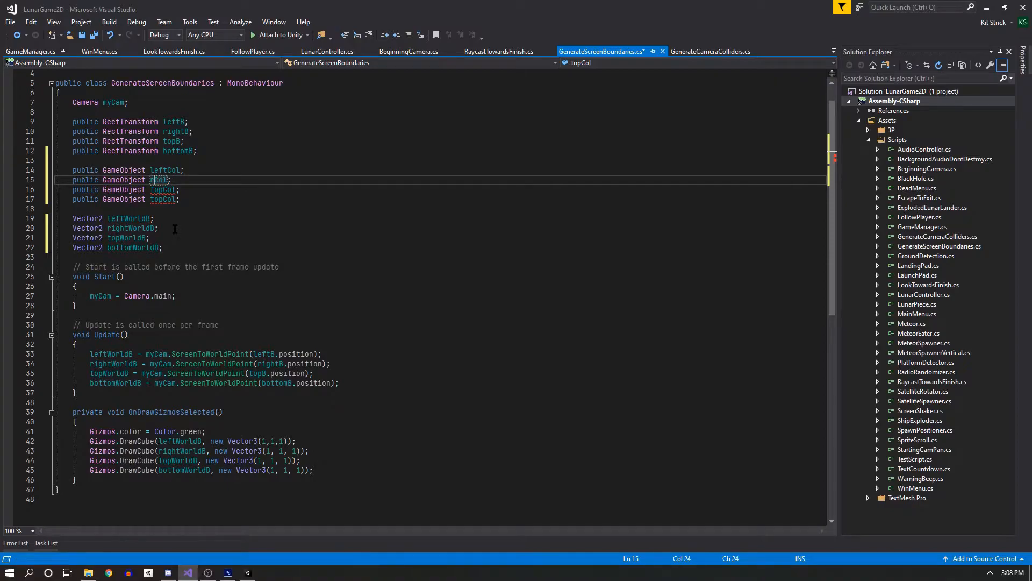
pyautogui.write('ight')
# Name the third GameObject field topCol and the fourth bottomCol, and save the script.
pyautogui.press('Down')
pyautogui.press('Left')
pyautogui.press('Left')
pyautogui.press('BackSpace')
pyautogui.press('BackSpace')
pyautogui.write('op')
pyautogui.press('Down')
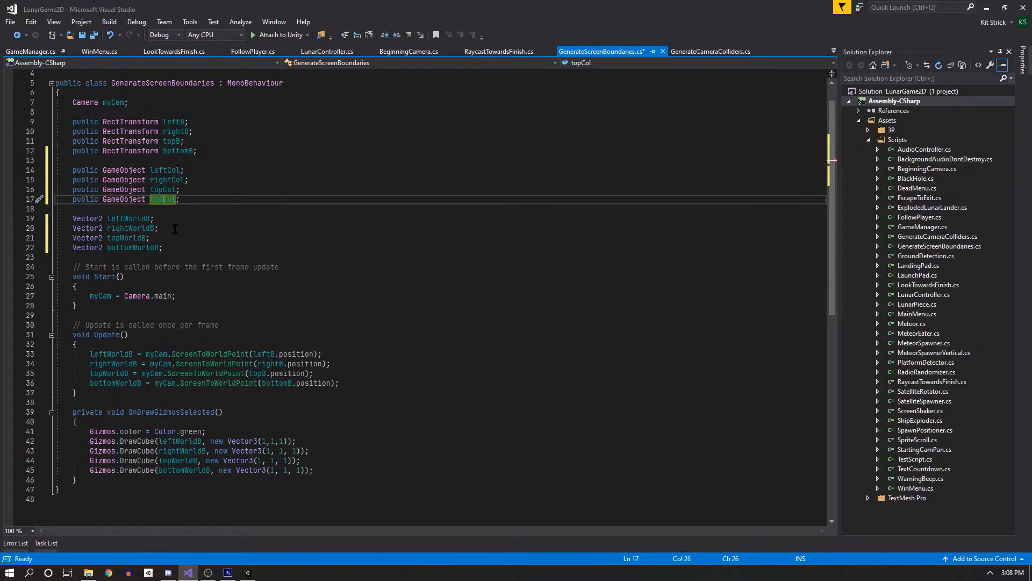
pyautogui.press('BackSpace')
pyautogui.press('BackSpace')
pyautogui.write('ttom')
pyautogui.click(176, 229)
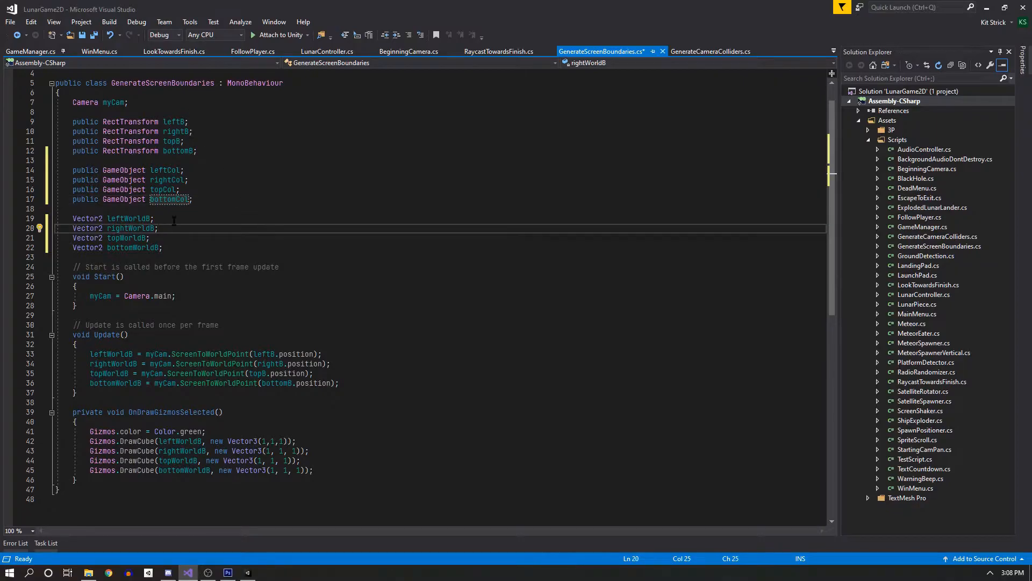
pyautogui.hotkey('ctrl', 's')
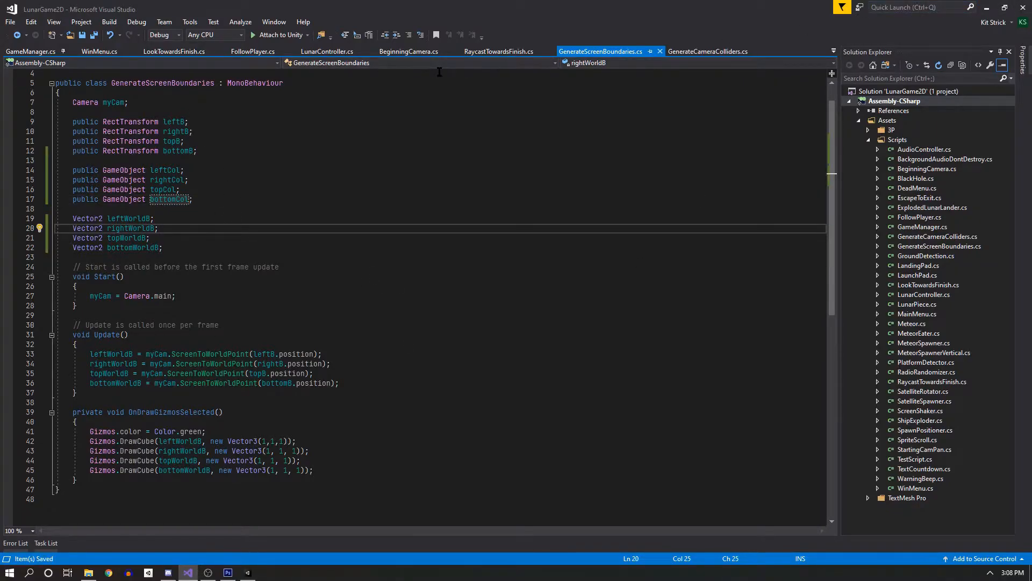
# In Unity, assign LeftScreenCollider, RightScreenCollider, TopScreenCollider and BottomCollider to ScreenBoundaryMaker's Left, Right, Top and Bottom Col fields, and save the scene.
pyautogui.click(987, 7)
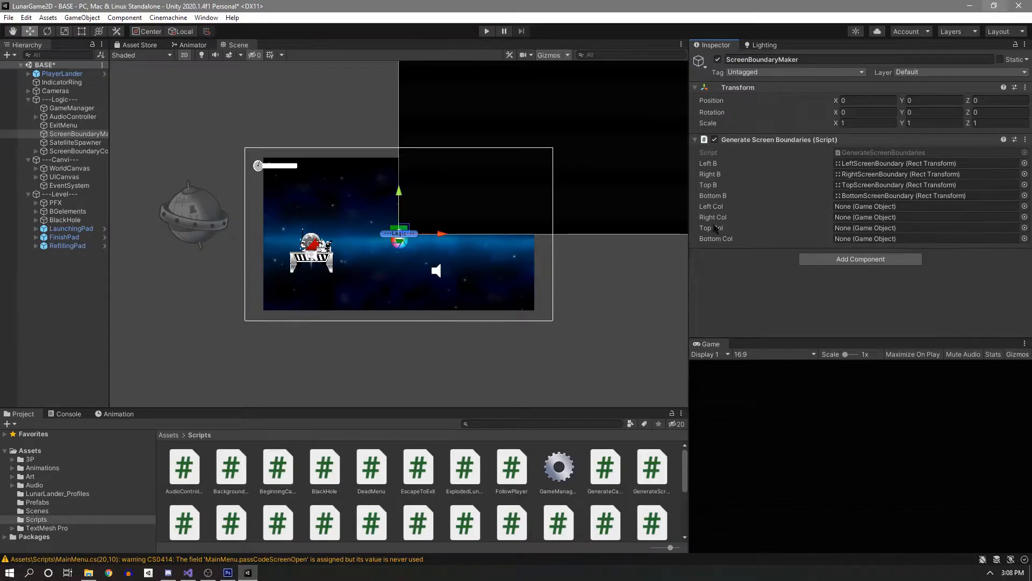
pyautogui.click(35, 152)
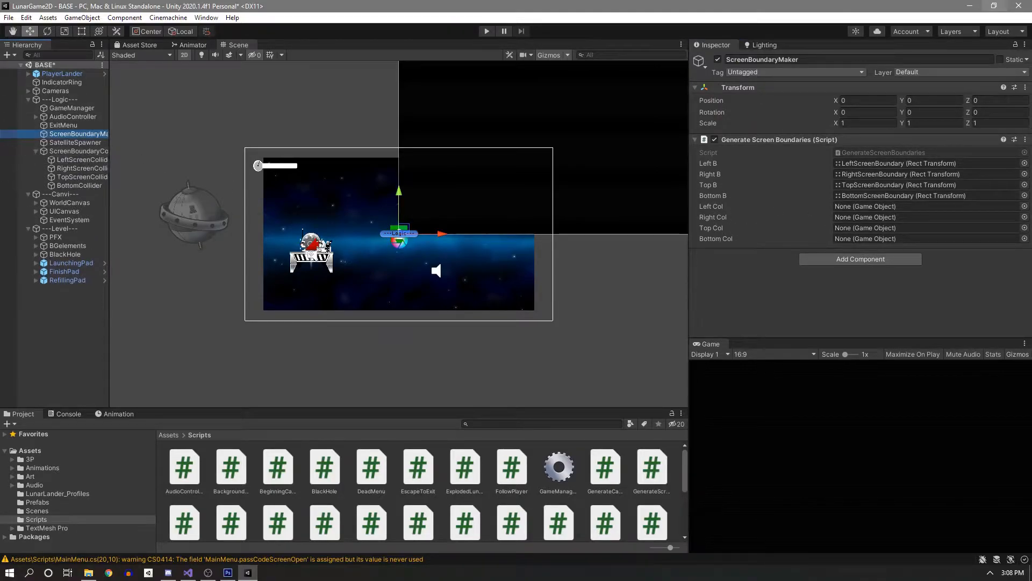
pyautogui.click(1015, 45)
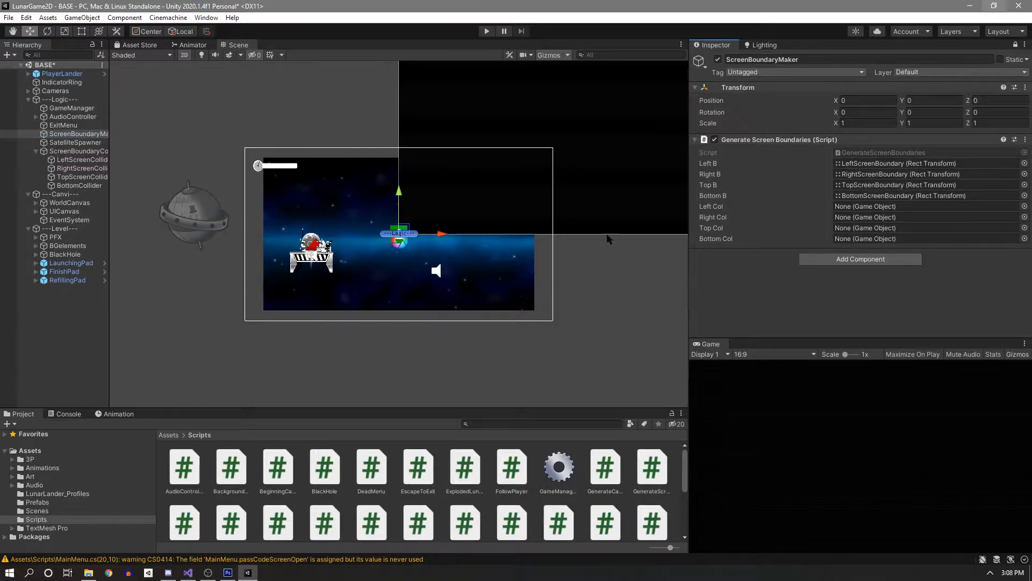
pyautogui.moveTo(75, 160); pyautogui.dragTo(865, 208)
pyautogui.moveTo(81, 168); pyautogui.dragTo(858, 229)
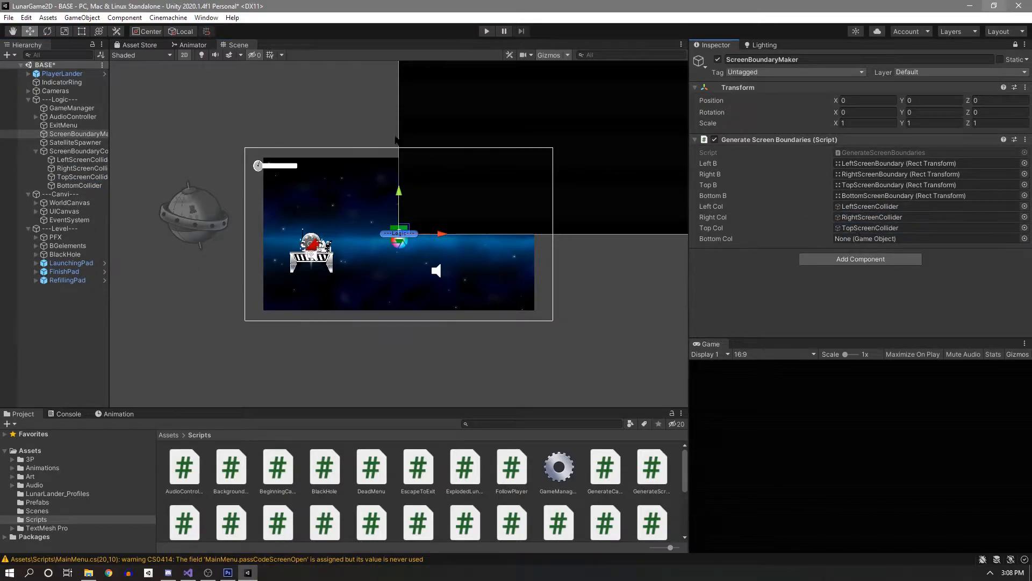
pyautogui.moveTo(72, 182); pyautogui.dragTo(912, 242)
pyautogui.click(1016, 44)
pyautogui.hotkey('ctrl', 's')
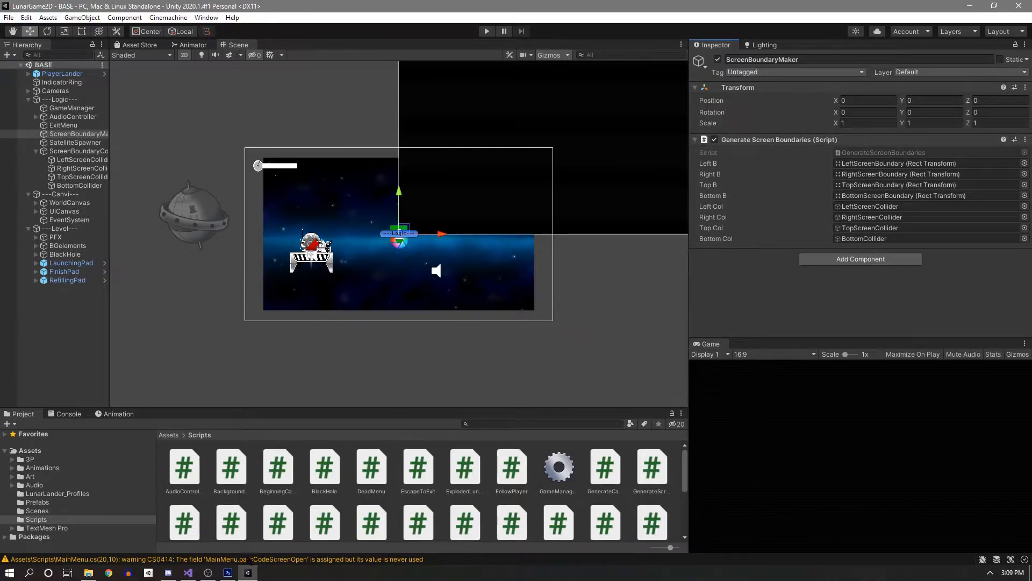
# Clear the Console messages and return to the project's Scripts folder.
pyautogui.click(76, 414)
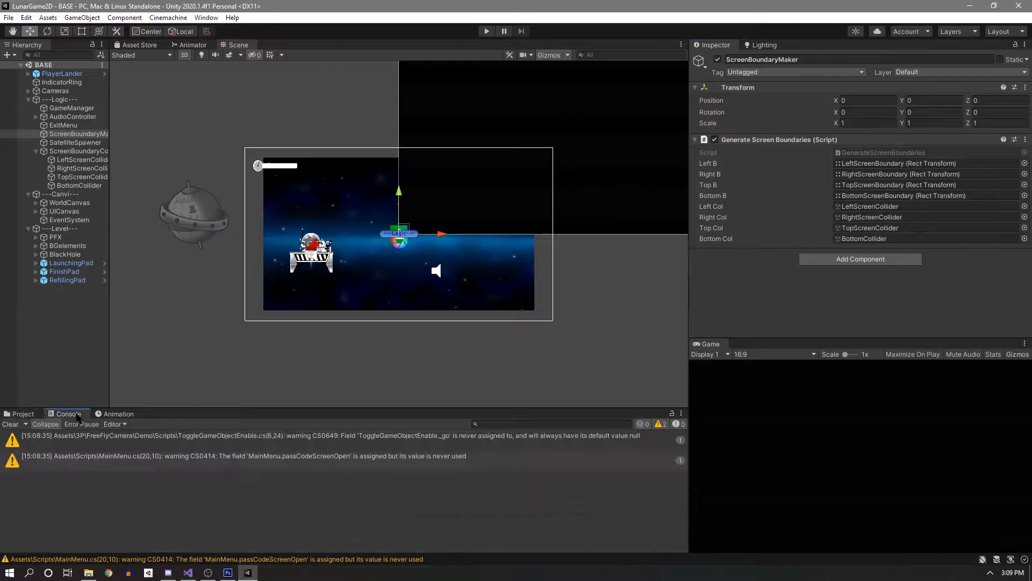
pyautogui.click(16, 424)
pyautogui.click(23, 414)
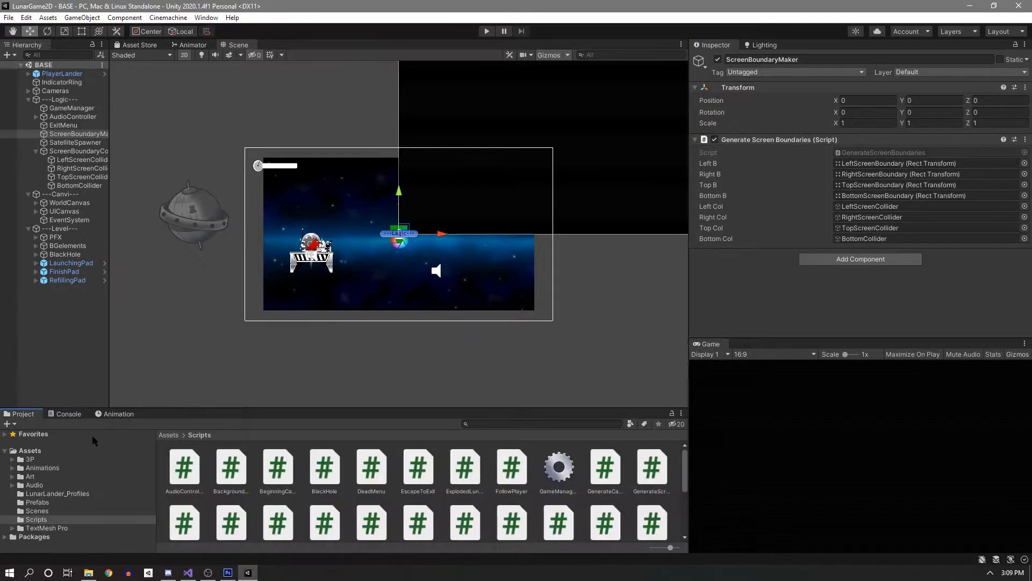
pyautogui.scroll(-1, 271, 508)
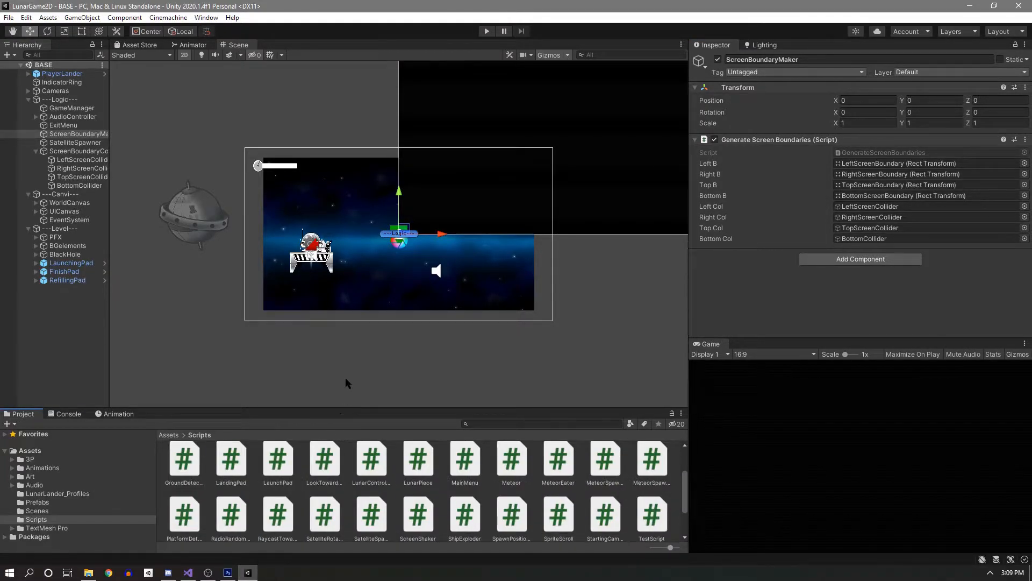
# Open the GenerateScreenBoundaries script in Visual Studio and comment out the whole OnDrawGizmosSelected method.
pyautogui.doubleClick(901, 153)
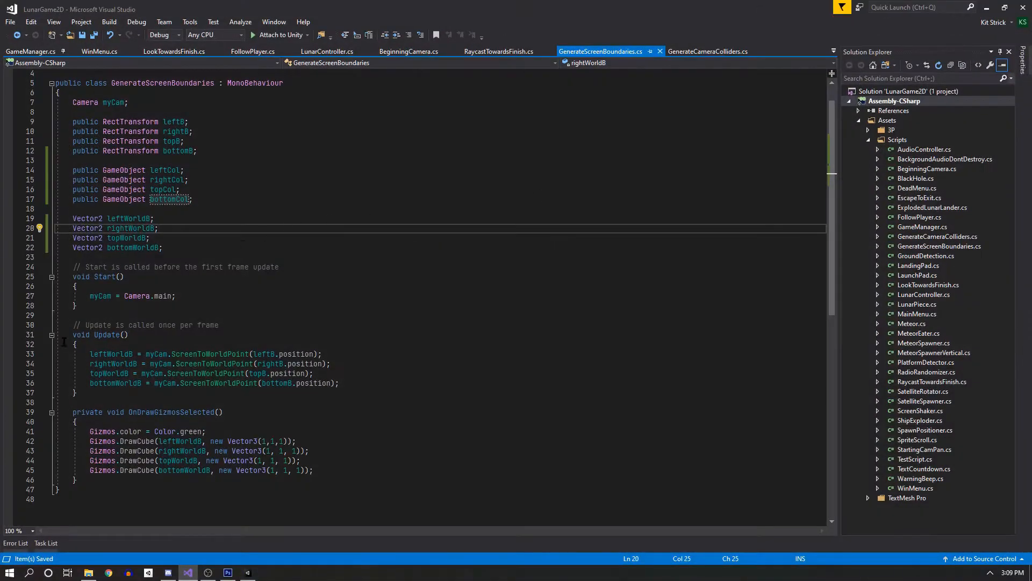
pyautogui.scroll(-5, 62, 343)
pyautogui.scroll(-2, 411, 327)
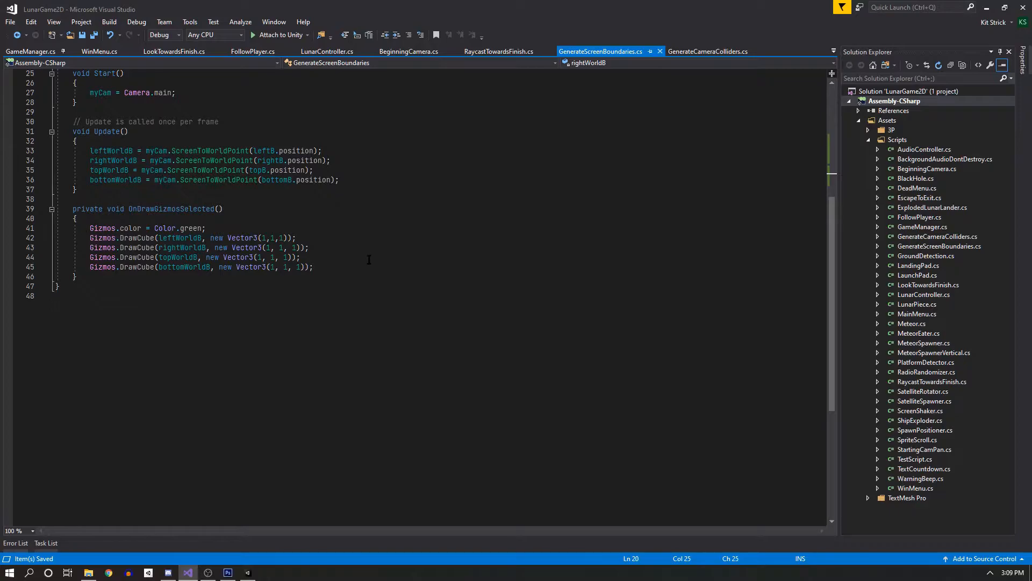
pyautogui.click(341, 267)
pyautogui.click(112, 219)
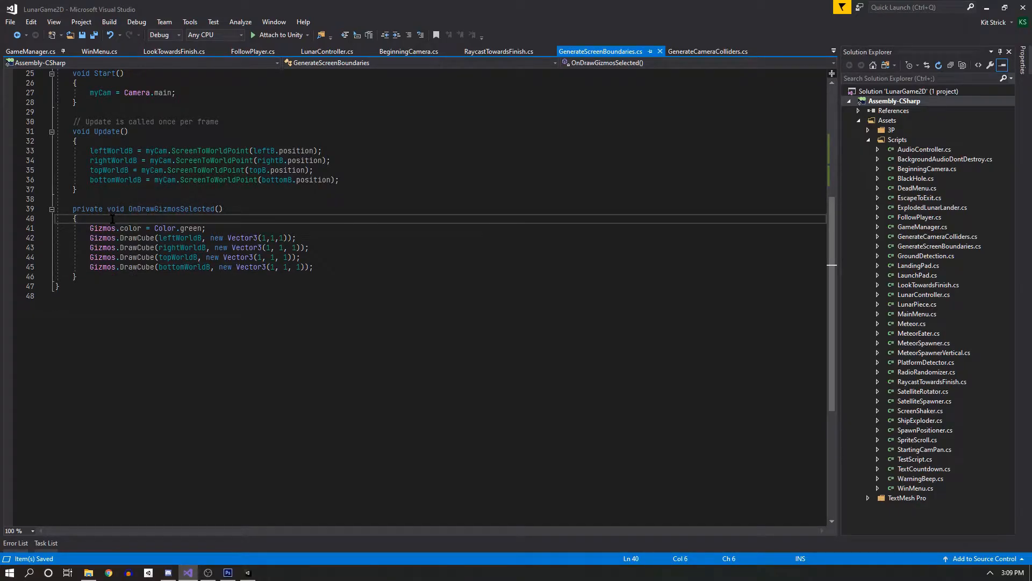
pyautogui.press('Return')
pyautogui.hotkey('ctrl', 'z')
pyautogui.moveTo(88, 279); pyautogui.dragTo(56, 209)
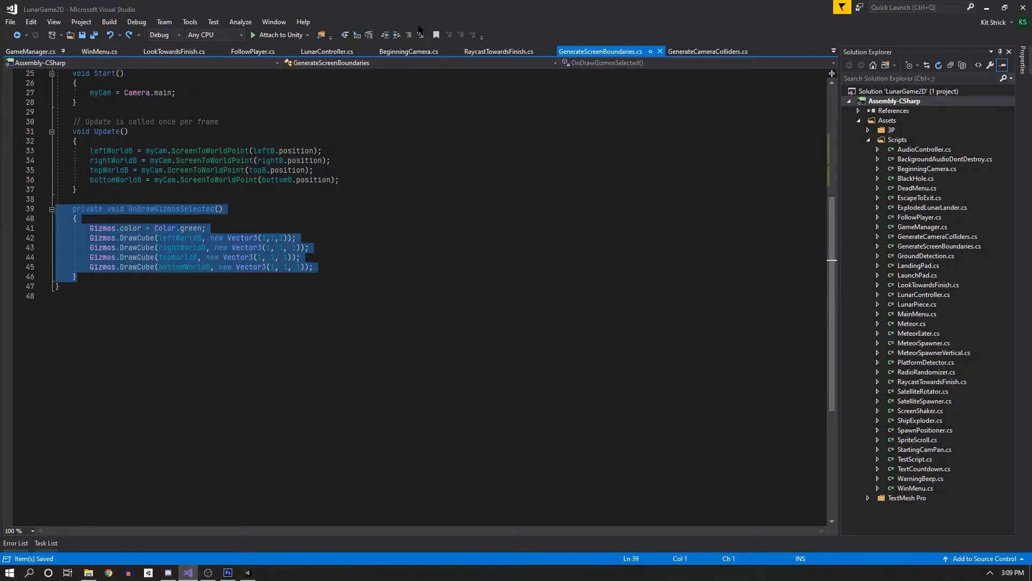
pyautogui.click(409, 35)
pyautogui.click(223, 330)
pyautogui.scroll(4, 99, 331)
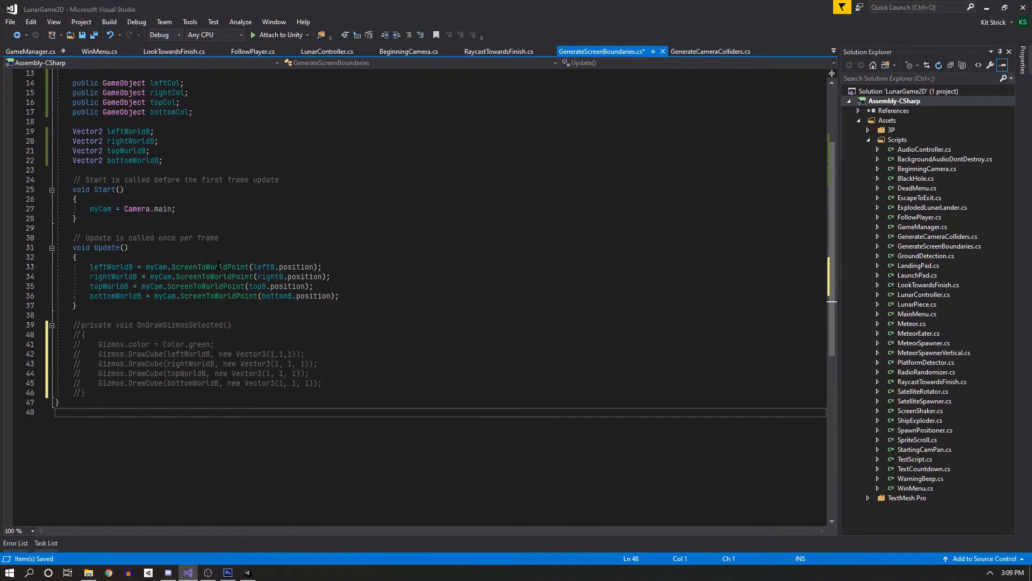
# Insert blank lines in Update below the bottomWorldB assignment for additional statements.
pyautogui.click(365, 300)
pyautogui.press('Return')
pyautogui.press('Return')
pyautogui.press('Return')
pyautogui.press('Up')
pyautogui.press('Return')
pyautogui.press('Up')
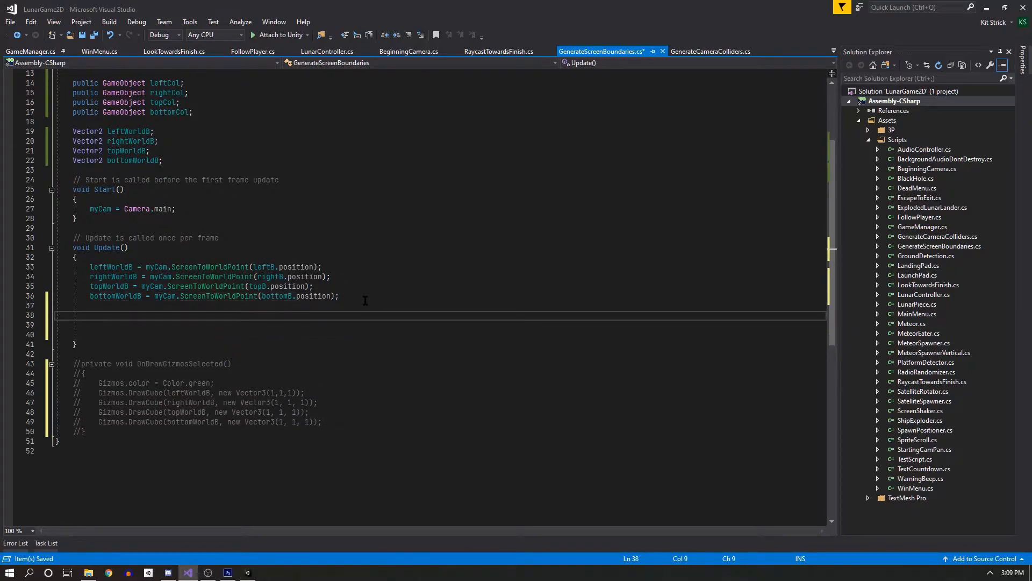
# Write the statement "leftCol.transform.position = leftWorldB;" in Update, one blank line below the bottomWorldB assignment.
pyautogui.write('left')
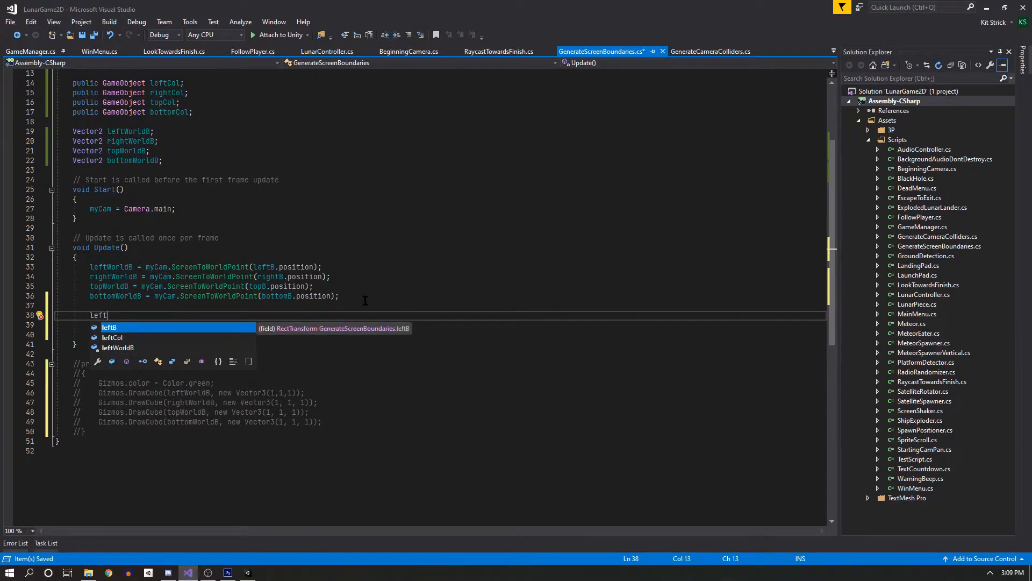
pyautogui.write('Col')
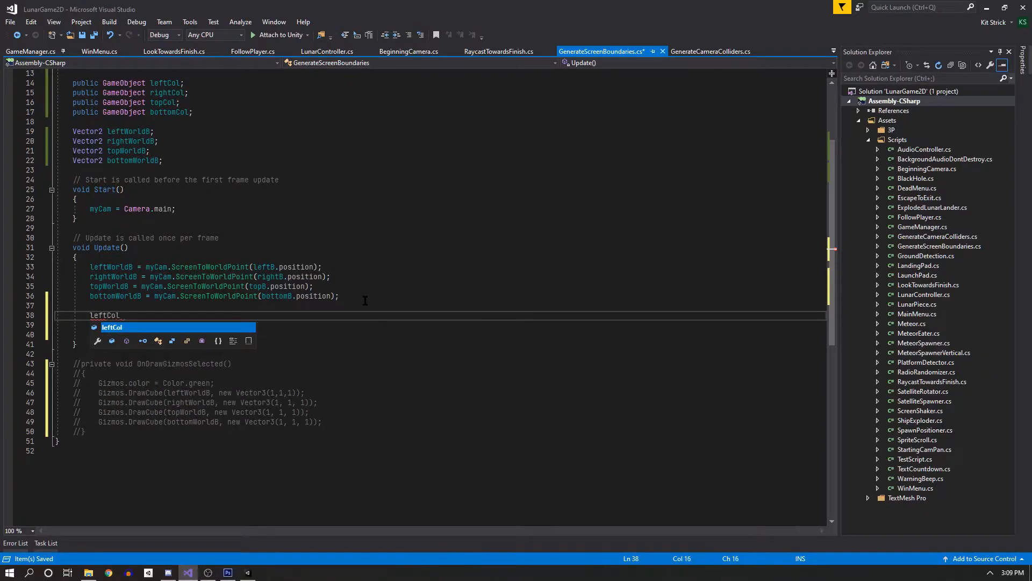
pyautogui.write(' .')
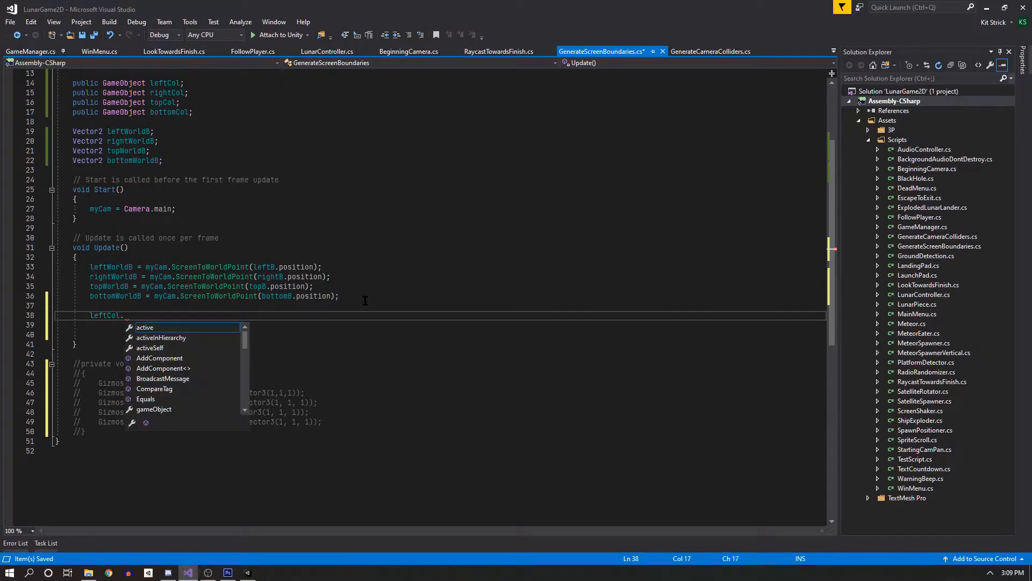
pyautogui.write('transform')
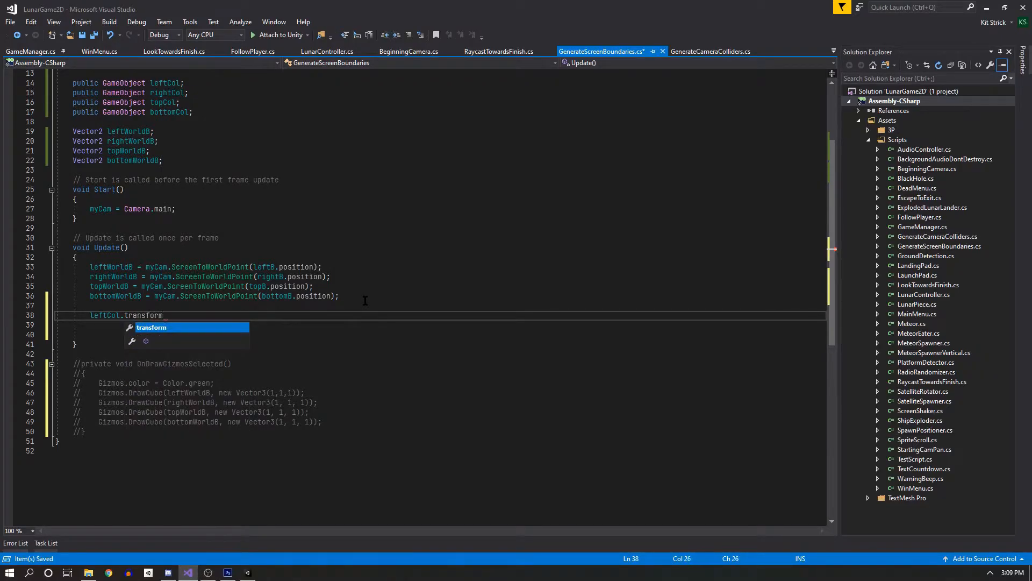
pyautogui.write('.pos')
pyautogui.press('Tab')
pyautogui.write('=')
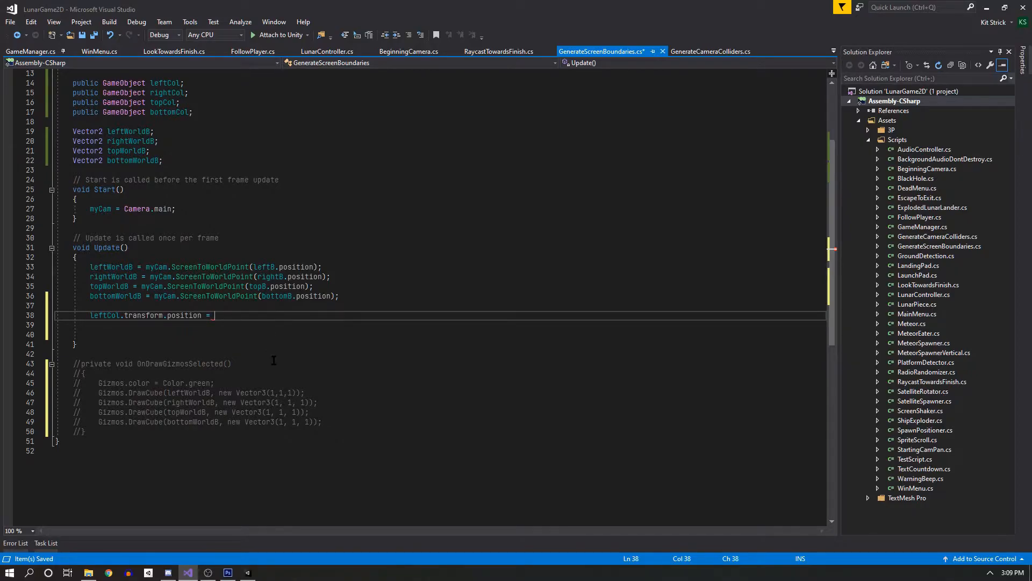
pyautogui.write('left')
pyautogui.press('Down')
pyautogui.press('Tab')
pyautogui.click(325, 362)
# Duplicate the leftCol position assignment three times directly below itself.
pyautogui.tripleClick(296, 315)
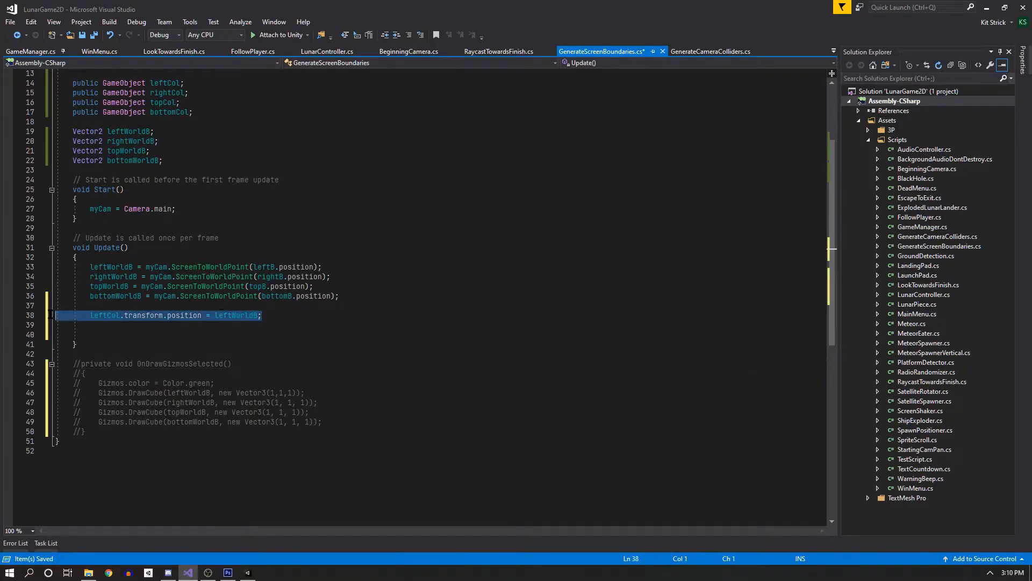
pyautogui.click(283, 315)
pyautogui.hotkey('ctrl', 'd')
pyautogui.hotkey('ctrl', 'd')
pyautogui.hotkey('ctrl', 'd')
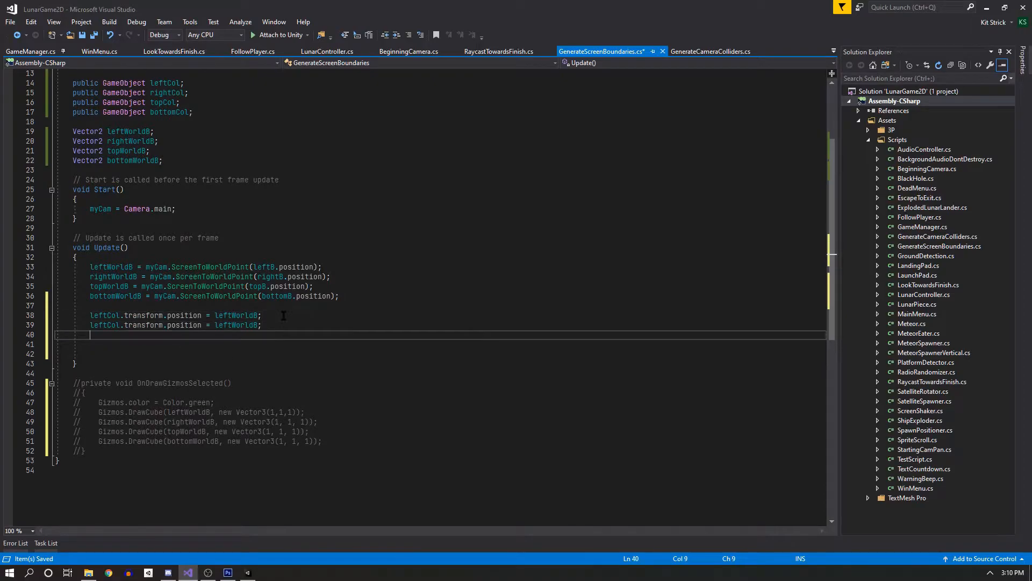
# Change the collider name in the second position assignment to rightCol.
pyautogui.click(104, 325)
pyautogui.press('BackSpace')
pyautogui.press('BackSpace')
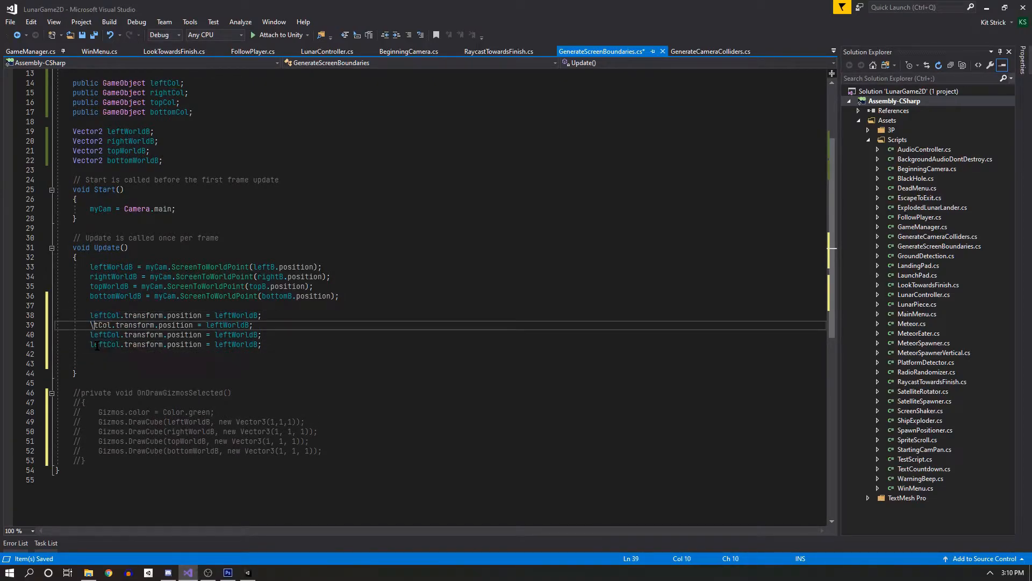
pyautogui.write('righ')
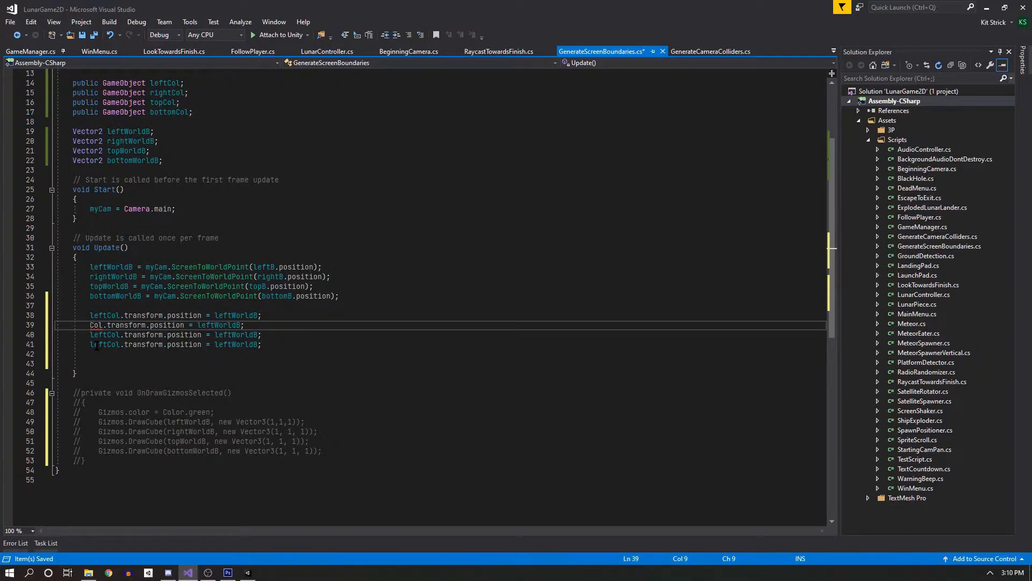
# Change the collider name in the third position assignment to topCol.
pyautogui.press('Down')
pyautogui.press('Left')
pyautogui.press('BackSpace')
pyautogui.press('BackSpace')
pyautogui.press('BackSpace')
pyautogui.press('BackSpace')
pyautogui.write('top')
# Change the collider name in the fourth position assignment to bottomCol.
pyautogui.press('Down')
pyautogui.press('BackSpace')
pyautogui.press('BackSpace')
pyautogui.press('BackSpace')
pyautogui.press('BackSpace')
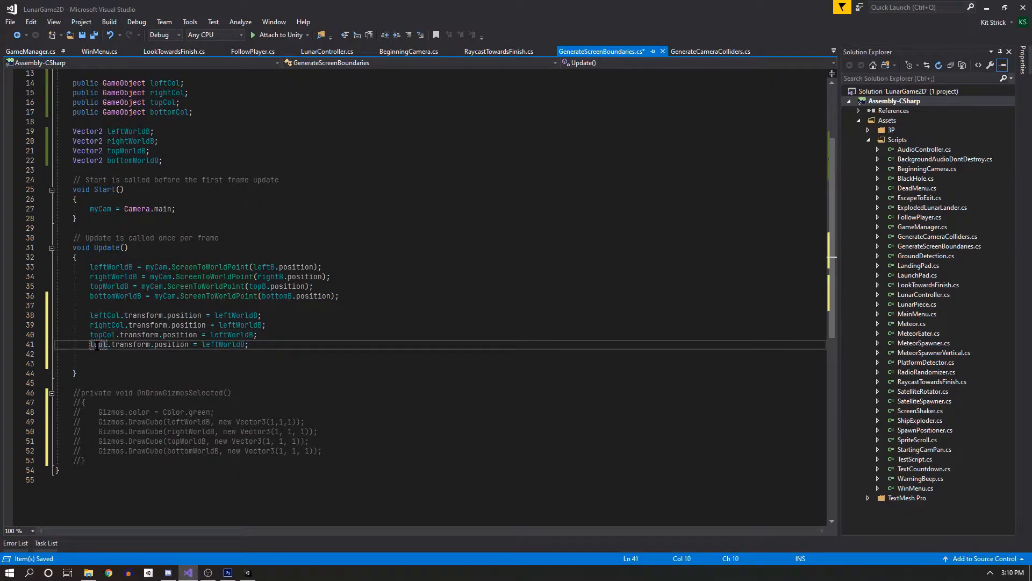
pyautogui.write('bottom')
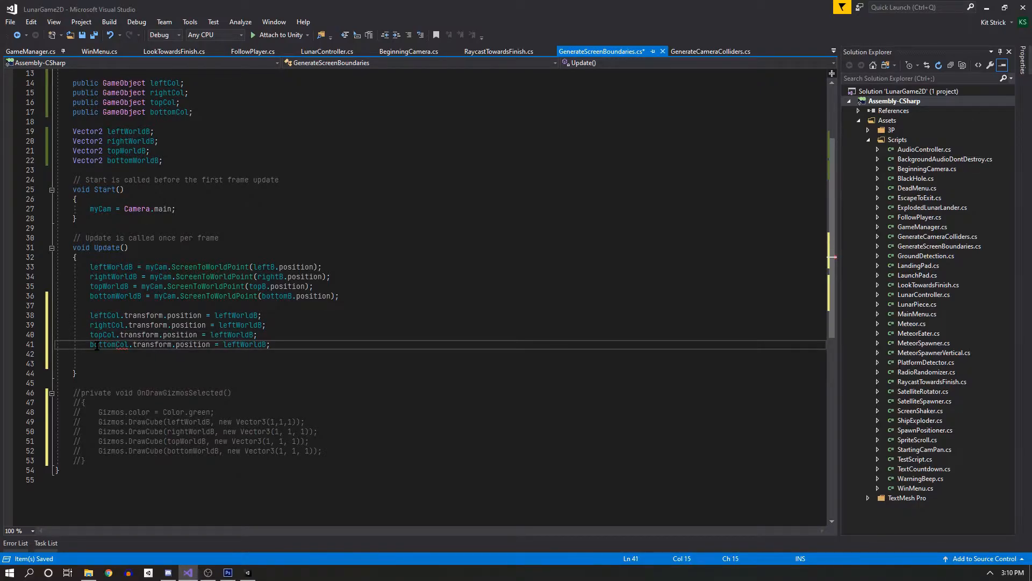
# Set the rightCol position assignment to use rightWorldB.
pyautogui.click(236, 325)
pyautogui.press('BackSpace')
pyautogui.press('BackSpace')
pyautogui.press('BackSpace')
pyautogui.press('BackSpace')
pyautogui.write('right')
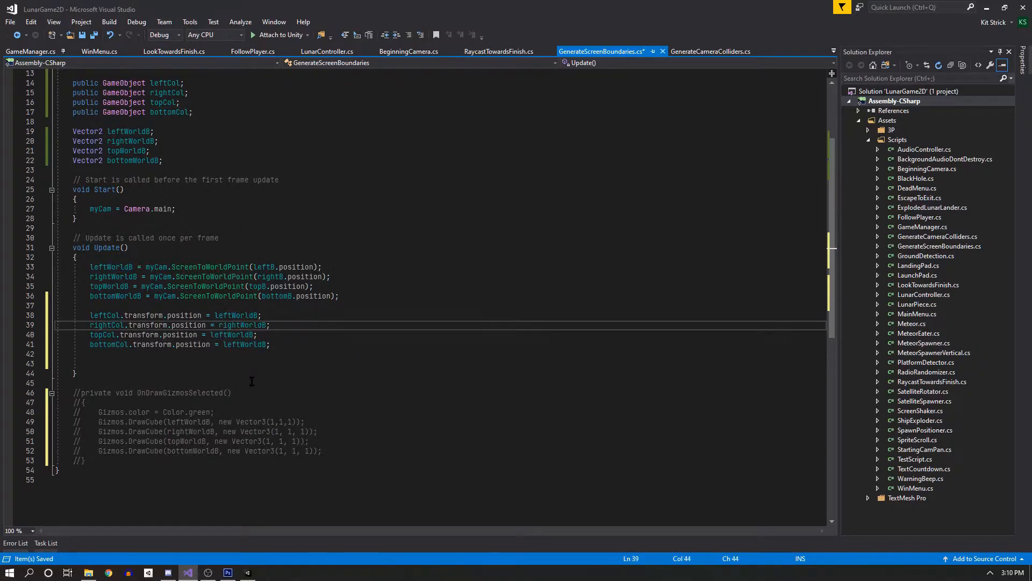
# Set the topCol position assignment to use topWorldB.
pyautogui.click(227, 335)
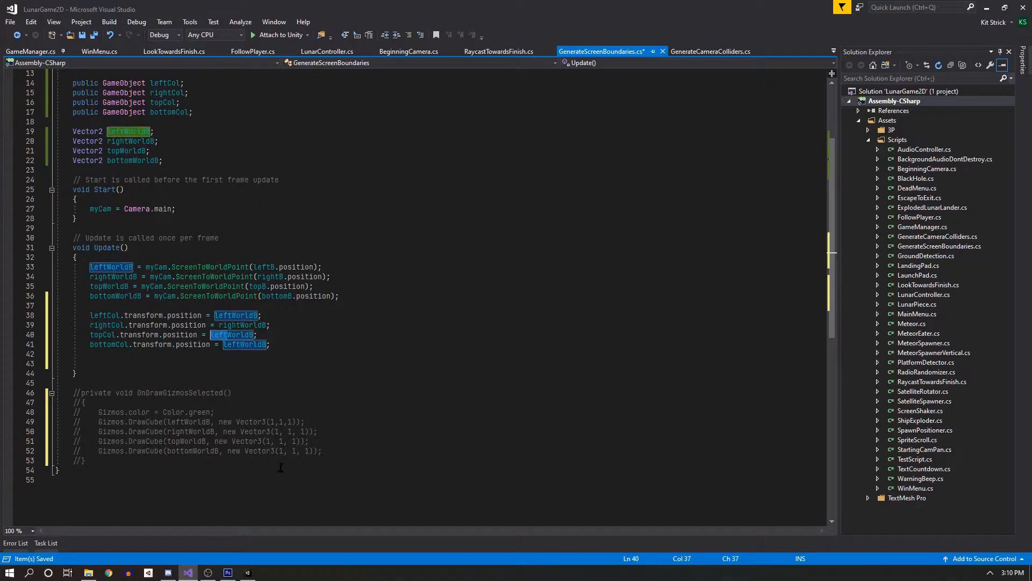
pyautogui.press('BackSpace')
pyautogui.press('BackSpace')
pyautogui.press('BackSpace')
pyautogui.press('BackSpace')
pyautogui.write('top')
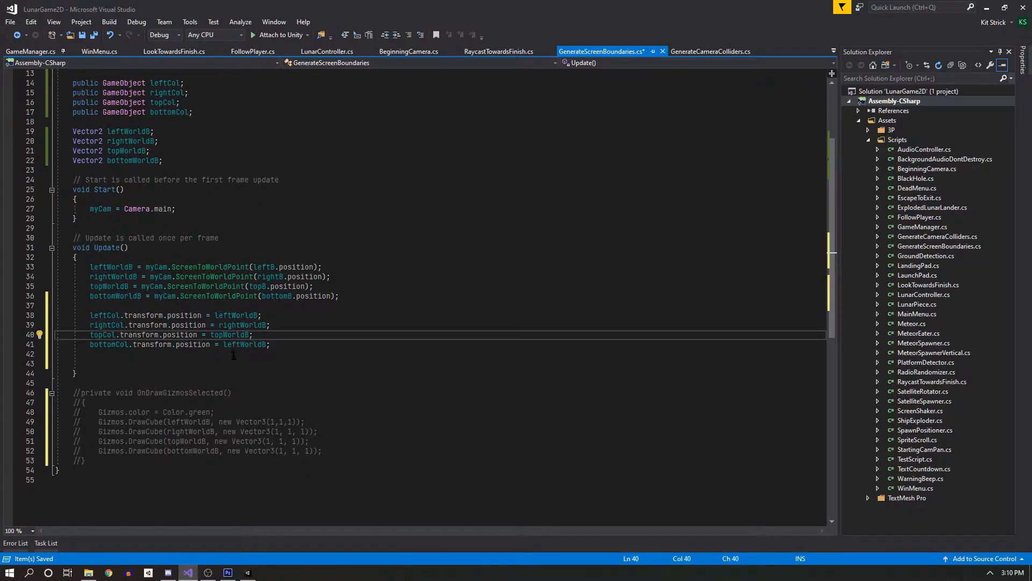
# Set the bottomCol position assignment to use bottomWorldB and save the script.
pyautogui.click(224, 346)
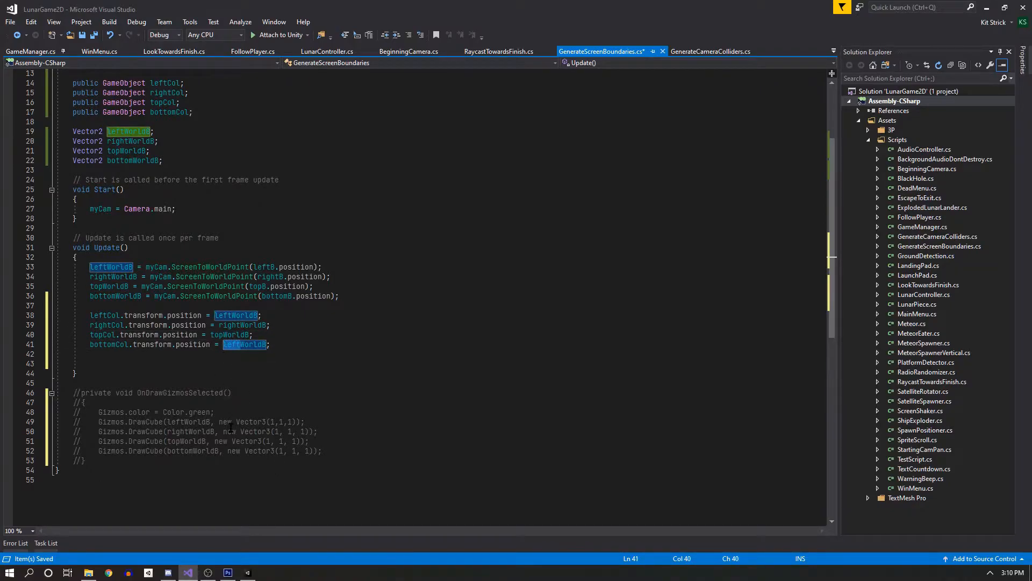
pyautogui.press('Delete')
pyautogui.press('Delete')
pyautogui.press('Delete')
pyautogui.press('Delete')
pyautogui.write('bottom')
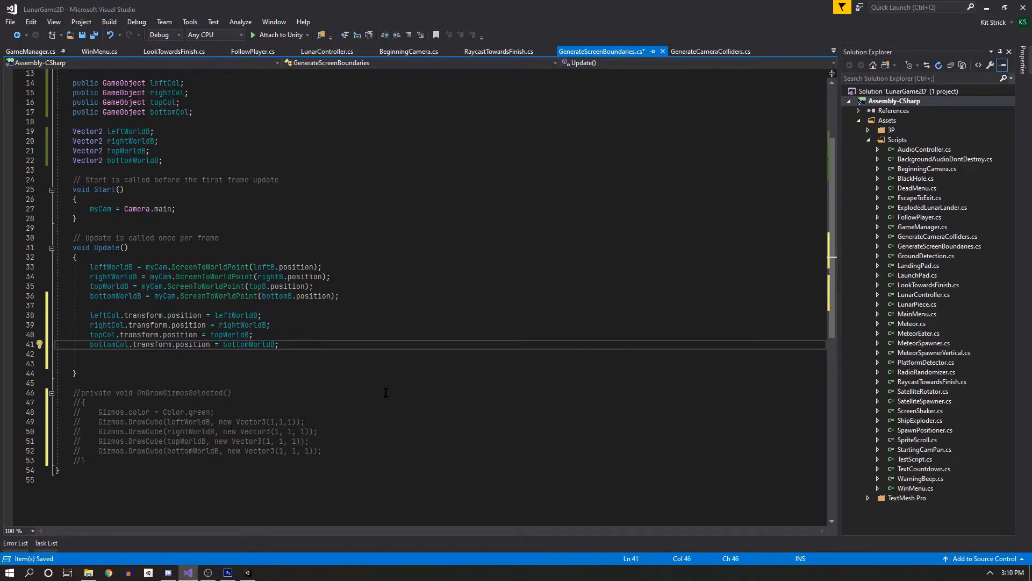
pyautogui.hotkey('ctrl', 's')
# Remove the empty lines at the end of the Update method and save the script.
pyautogui.click(127, 361)
pyautogui.press('BackSpace')
pyautogui.press('BackSpace')
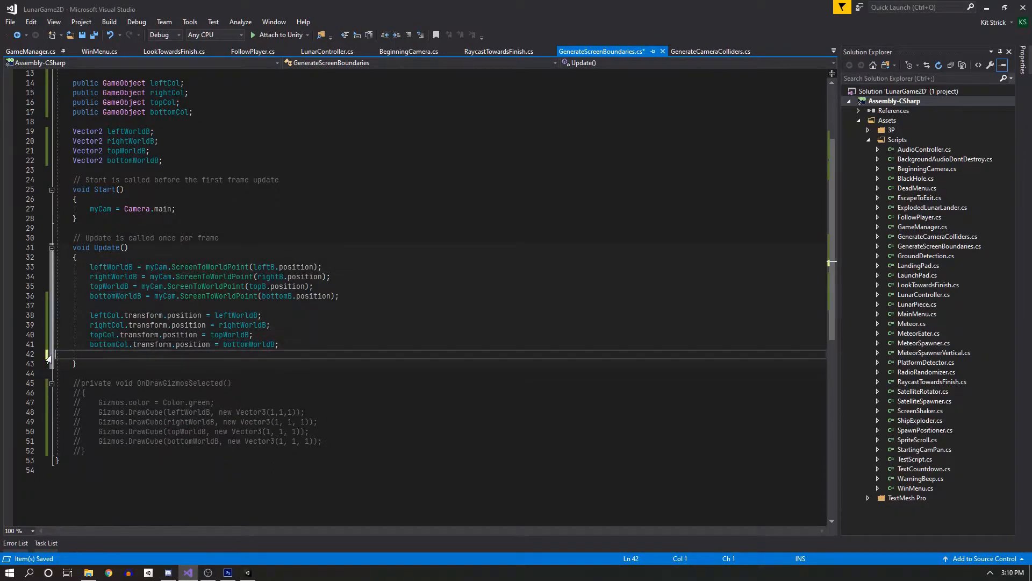
pyautogui.scroll(-4, 233, 376)
pyautogui.click(232, 415)
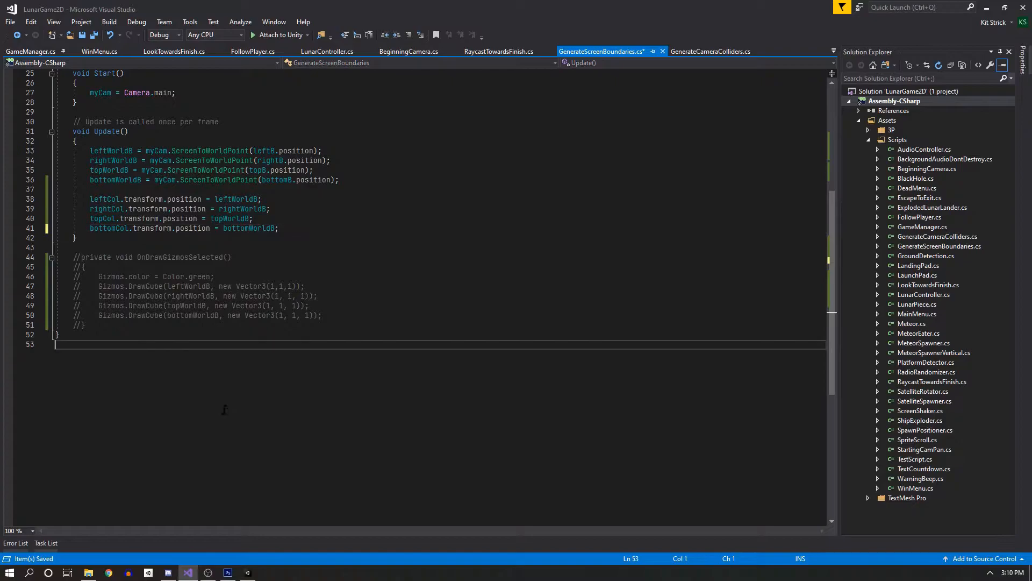
pyautogui.scroll(6, 115, 283)
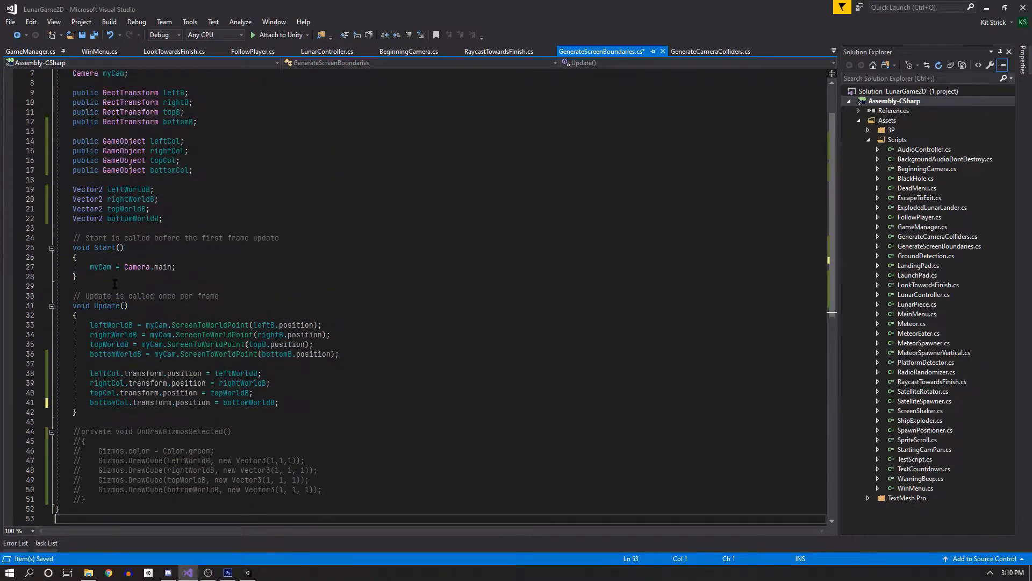
pyautogui.click(51, 433)
pyautogui.scroll(2, 179, 263)
pyautogui.hotkey('ctrl', 's')
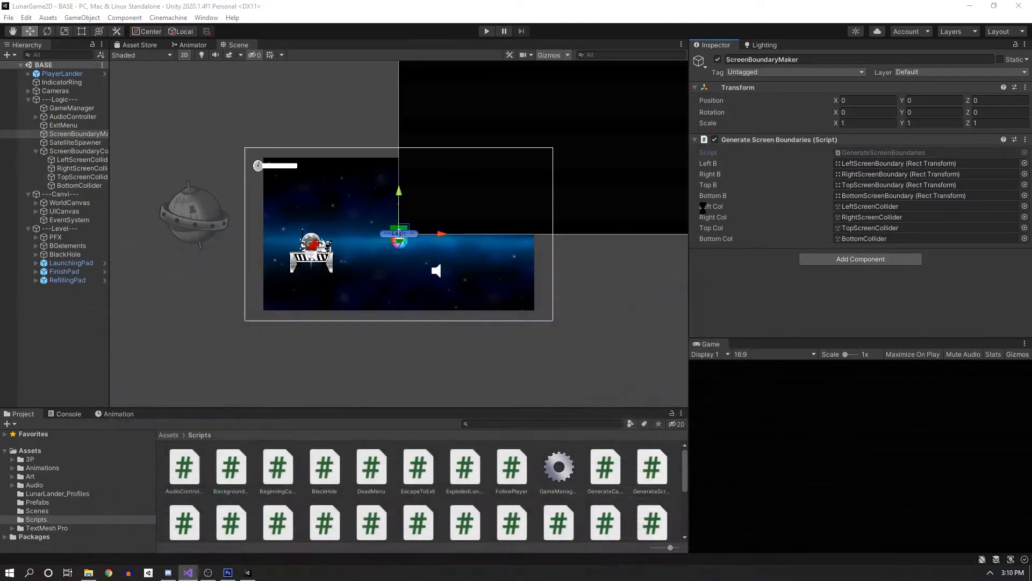
# Switch to Unity and play-test the scene with ScreenBoundaryColliders framed, stopping the game after watching the ship and the colliders.
pyautogui.click(987, 7)
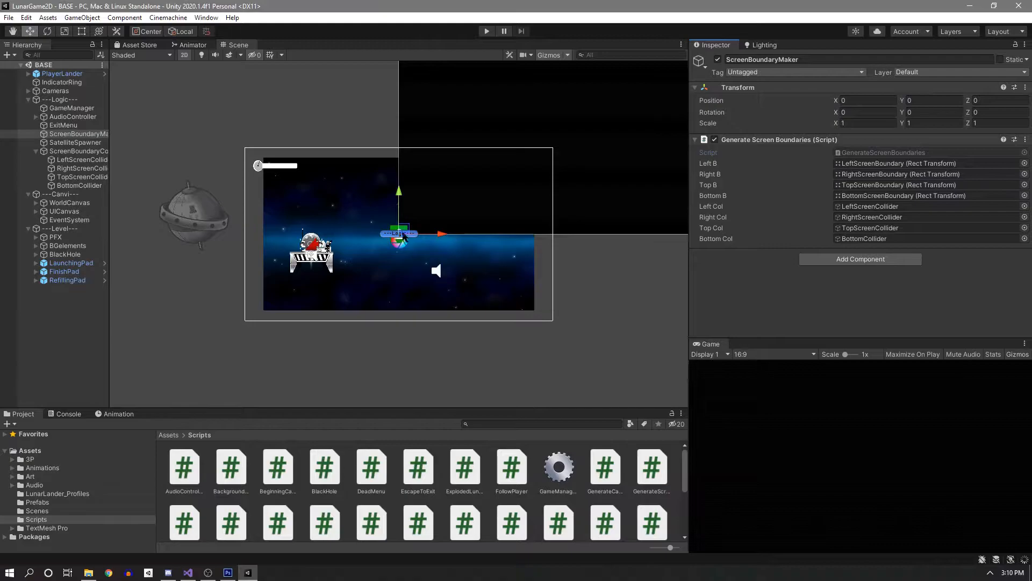
pyautogui.scroll(3, 388, 238)
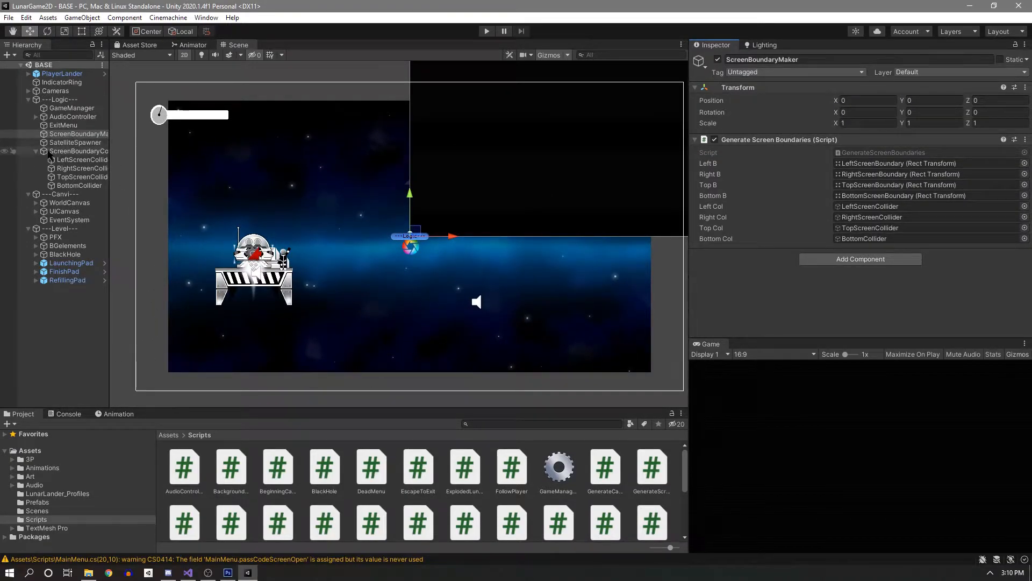
pyautogui.click(49, 151)
pyautogui.press('f')
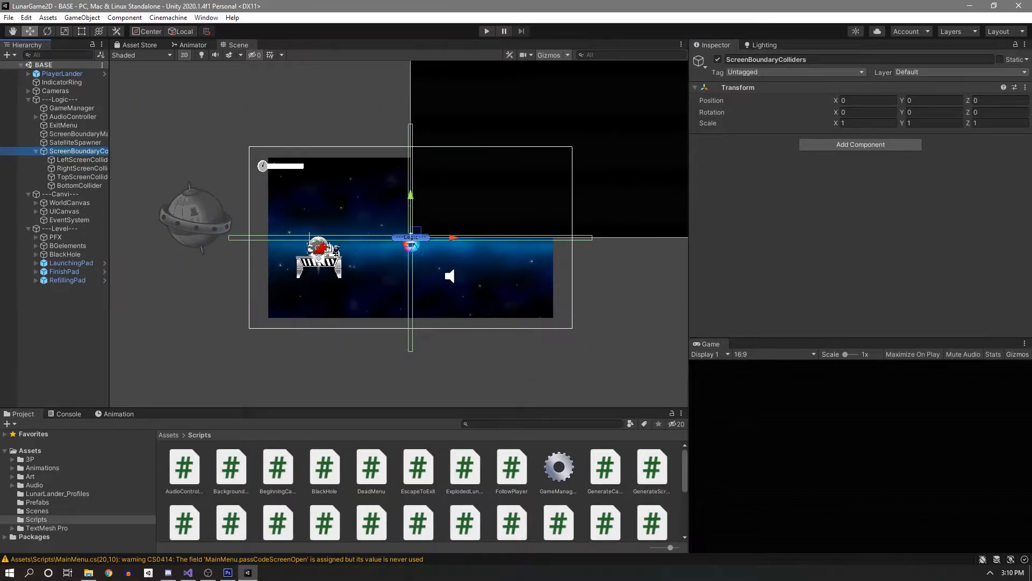
pyautogui.click(487, 31)
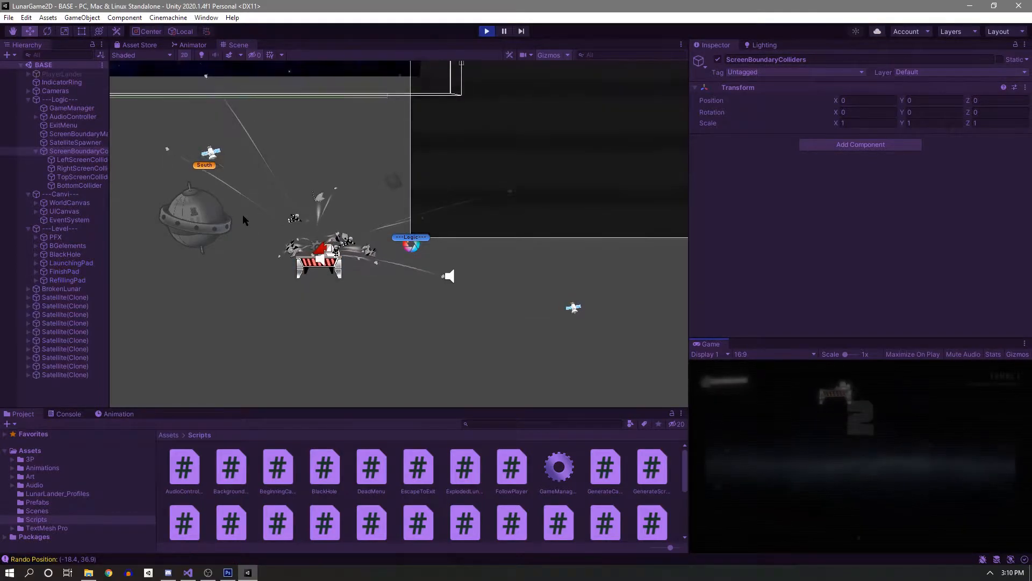
pyautogui.click(486, 32)
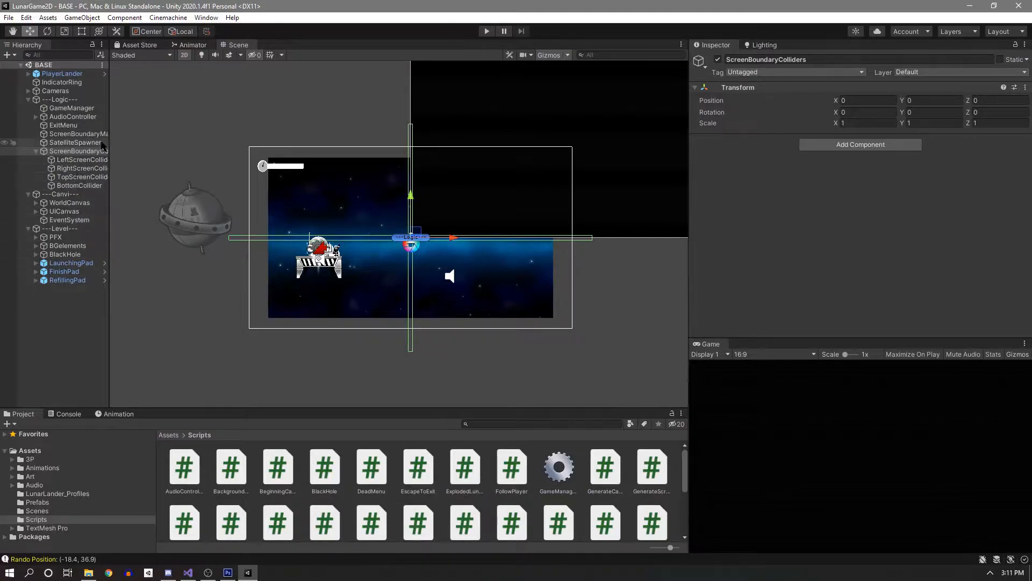
# Rename the BottomCollider object to BottomScreenCollider.
pyautogui.click(85, 160)
pyautogui.keyDown('shift'); pyautogui.click(81, 185); pyautogui.keyUp('shift')
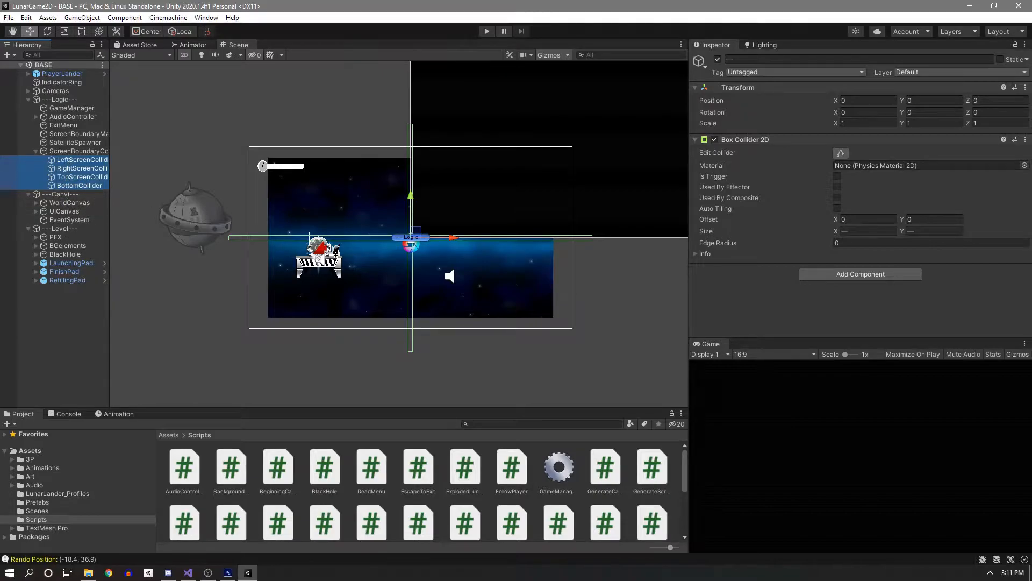
pyautogui.click(79, 185)
pyautogui.click(749, 60)
pyautogui.click(749, 61)
pyautogui.write('Scree')
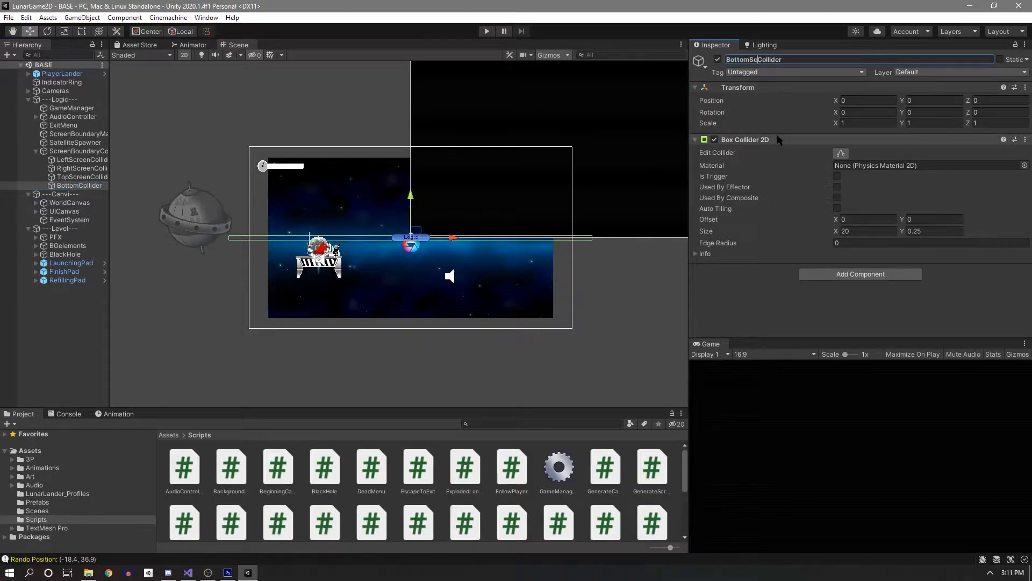
pyautogui.write('n')
pyautogui.press('Return')
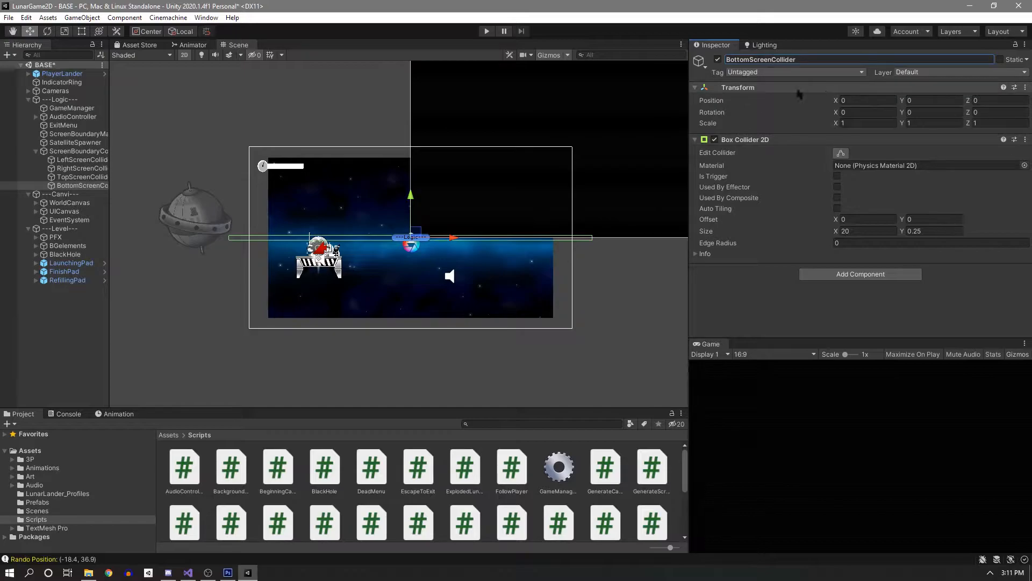
# Enable Is Trigger on the Box Collider 2D of all four screen colliders at once.
pyautogui.click(54, 152)
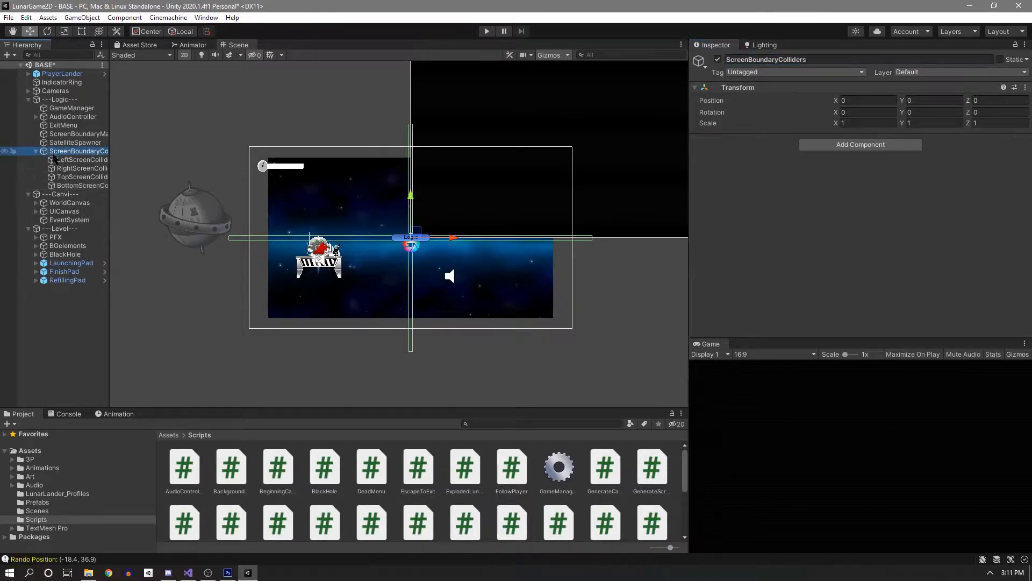
pyautogui.click(65, 161)
pyautogui.keyDown('shift'); pyautogui.click(76, 186); pyautogui.keyUp('shift')
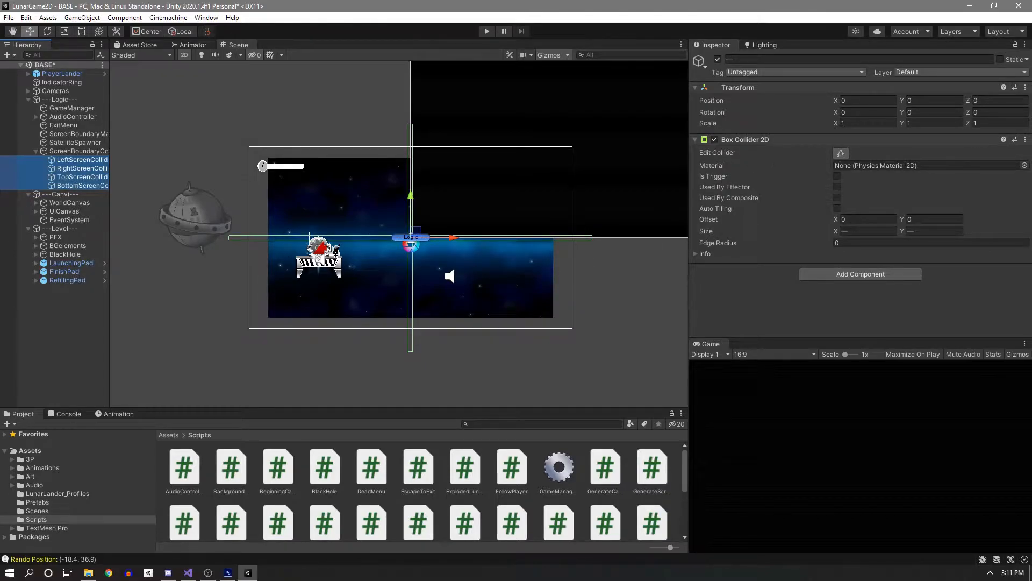
pyautogui.click(837, 178)
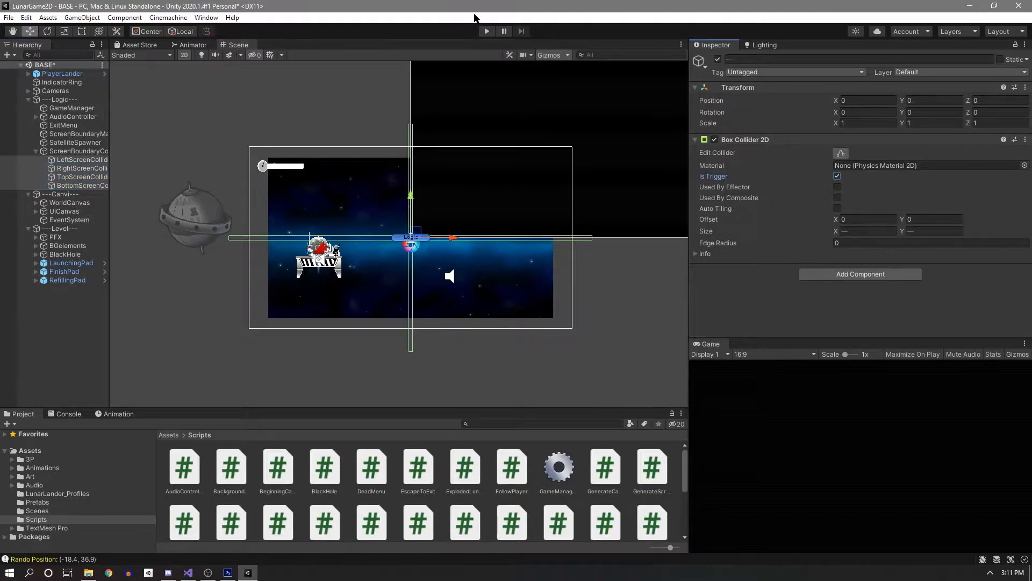
# Play-test the scene and examine how the trigger colliders line up with the screen edges and corners, then stop the game.
pyautogui.click(485, 31)
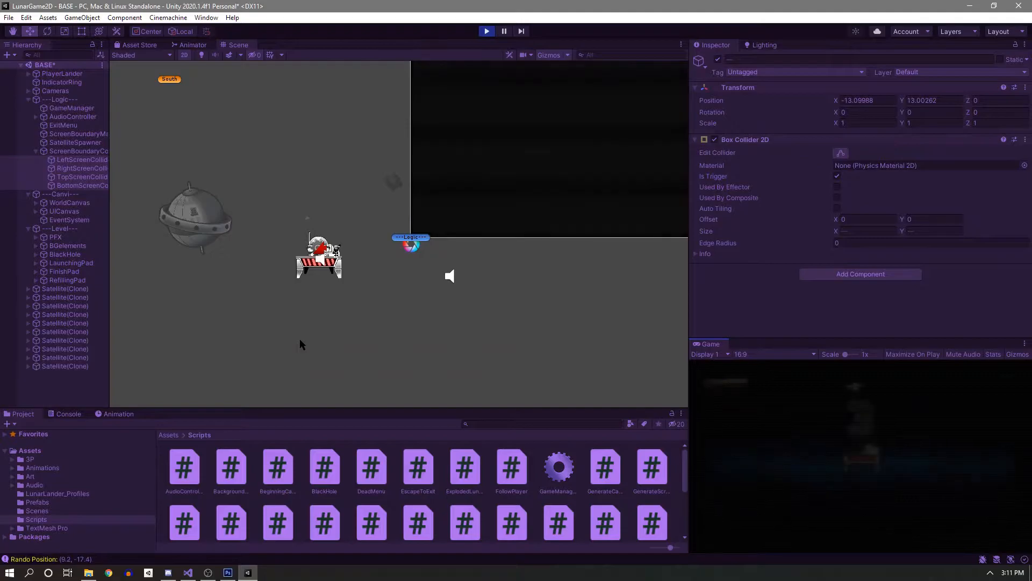
pyautogui.scroll(-10, 583, 282)
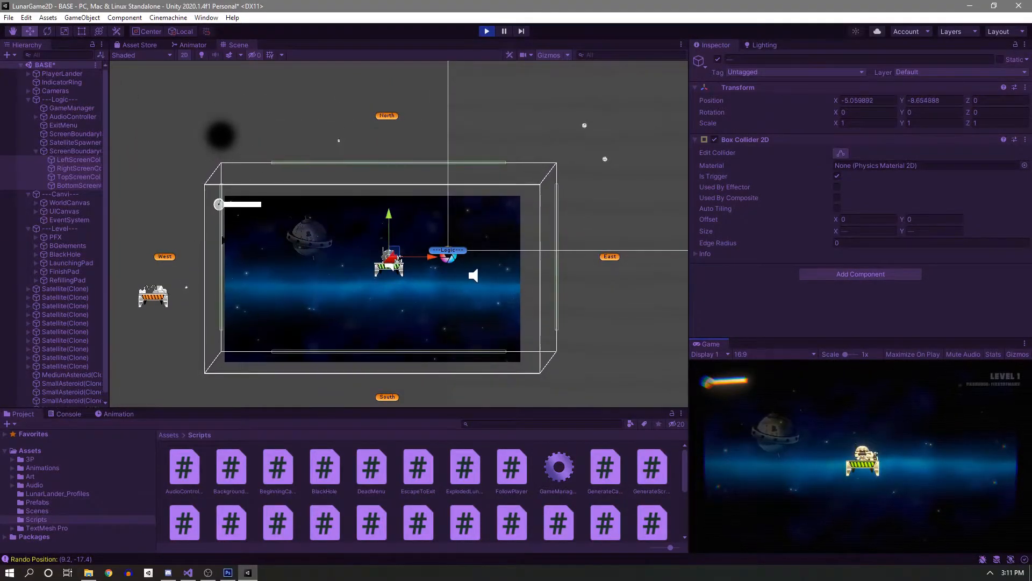
pyautogui.scroll(9, 268, 179)
pyautogui.moveTo(252, 182); pyautogui.dragTo(329, 225, button='middle')
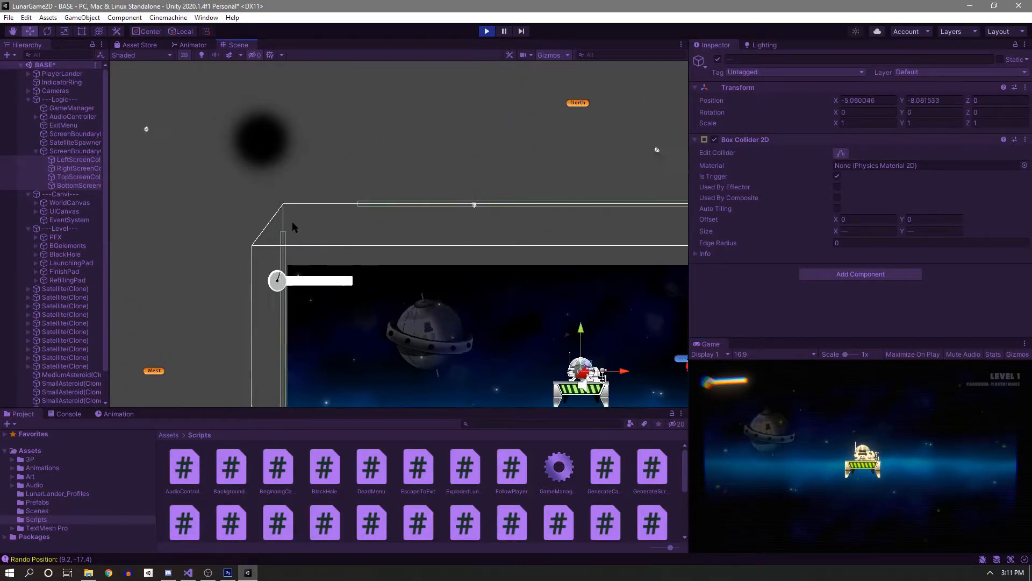
pyautogui.scroll(-5, 329, 245)
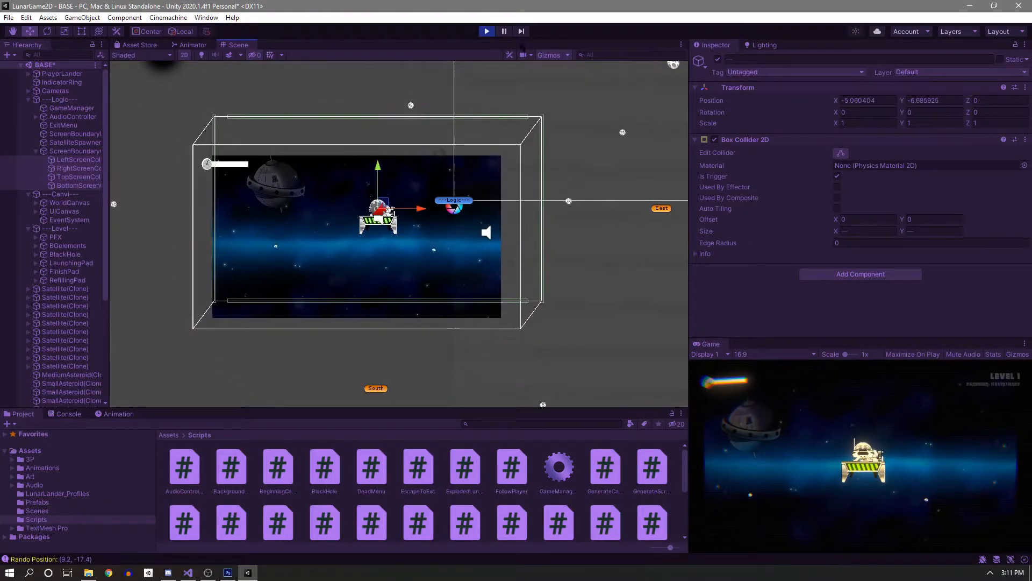
pyautogui.hotkey('ctrl', 'p')
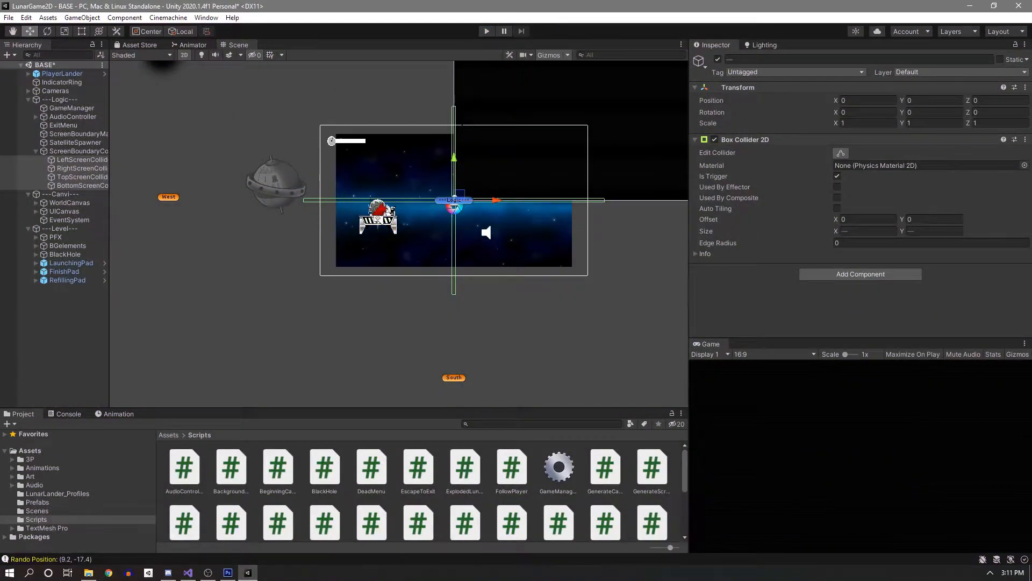
# Set the Box Collider 2D Size Y of the left and right screen colliders to 20.
pyautogui.click(82, 163)
pyautogui.keyDown('ctrl'); pyautogui.click(83, 170); pyautogui.keyUp('ctrl')
pyautogui.click(939, 233)
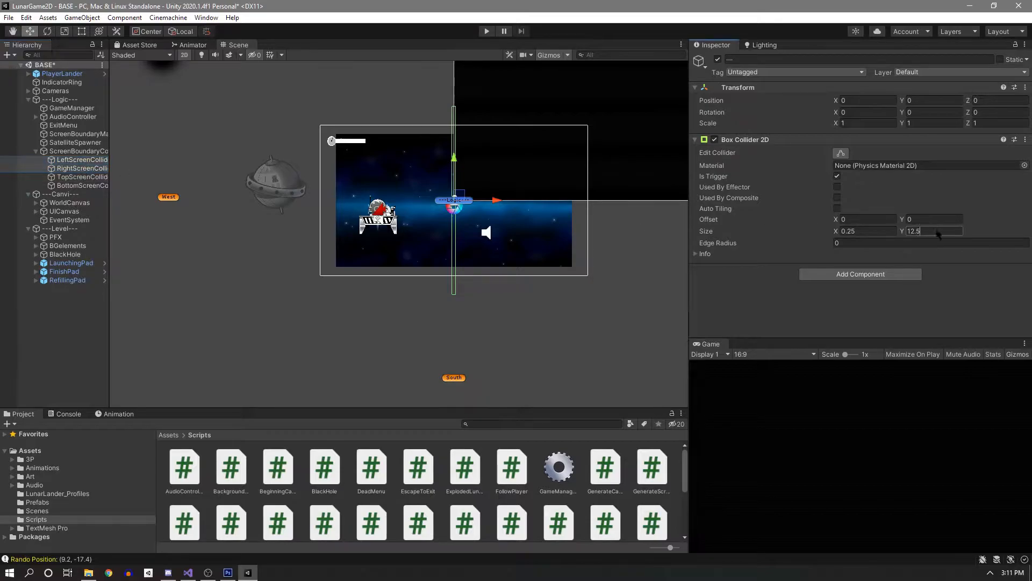
pyautogui.write('20')
# Set the Box Collider 2D Size X of the top and bottom screen colliders to 30.
pyautogui.click(82, 176)
pyautogui.keyDown('ctrl'); pyautogui.click(86, 185); pyautogui.keyUp('ctrl')
pyautogui.click(859, 231)
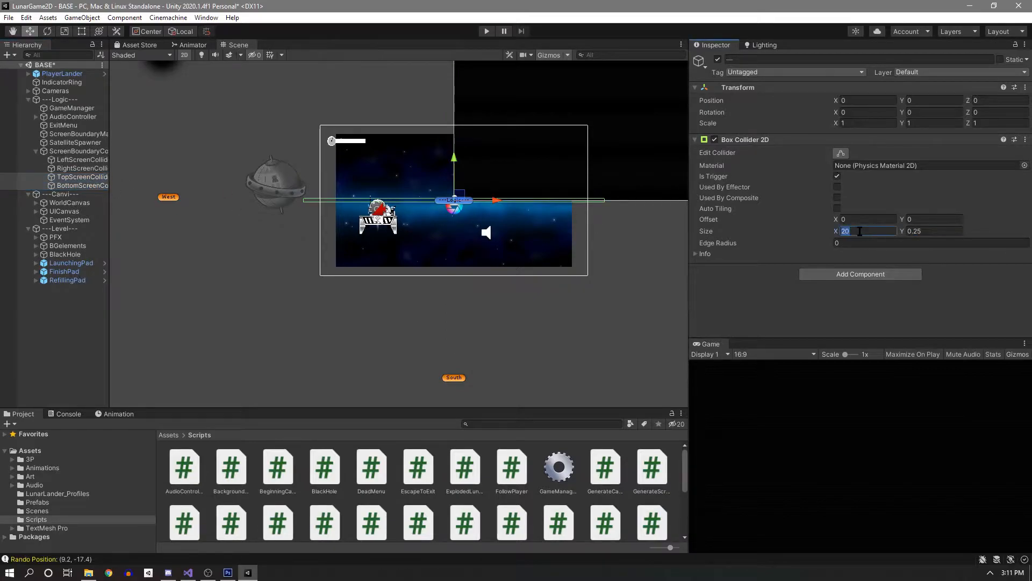
pyautogui.write('30')
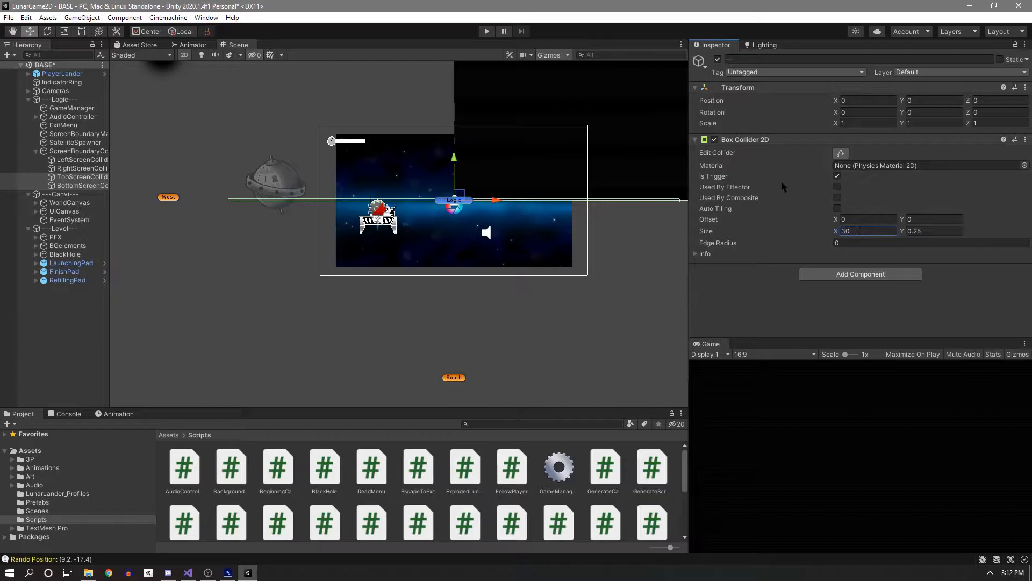
# Save the scene and run the game with ScreenBoundaryColliders selected to check whether the colliders meet at the corners.
pyautogui.hotkey('ctrl', 's')
pyautogui.click(75, 151)
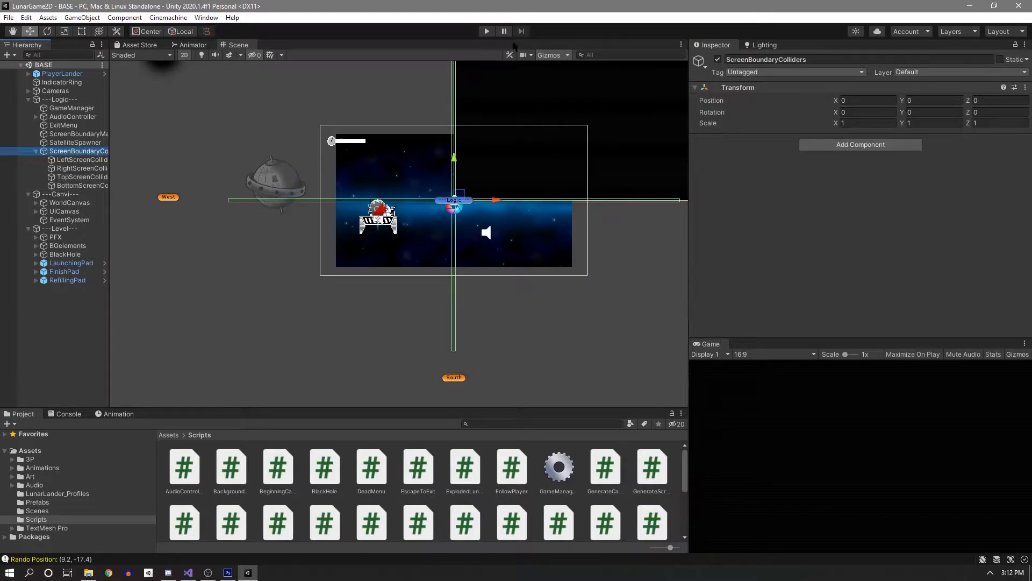
pyautogui.click(486, 31)
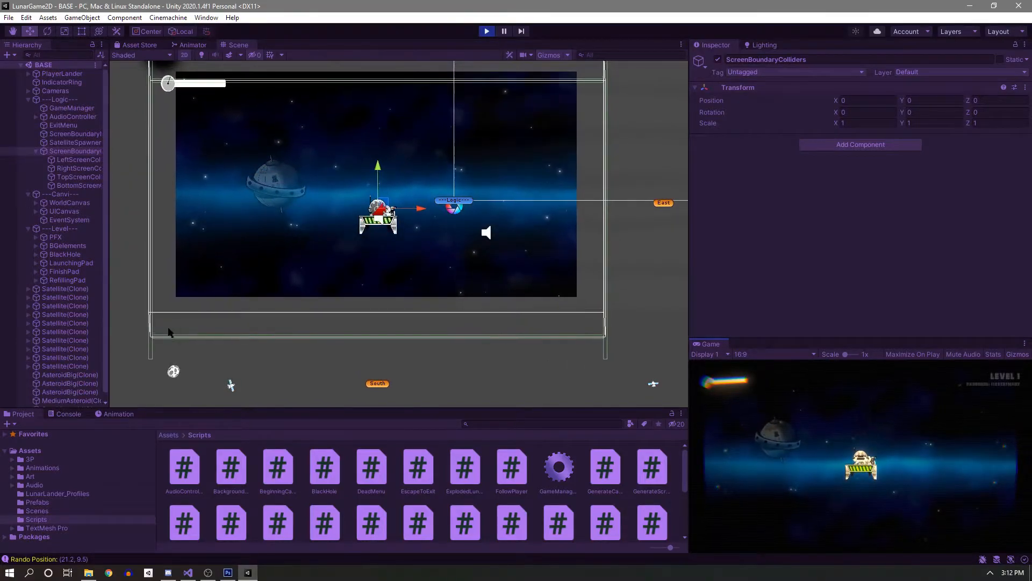
pyautogui.click(486, 31)
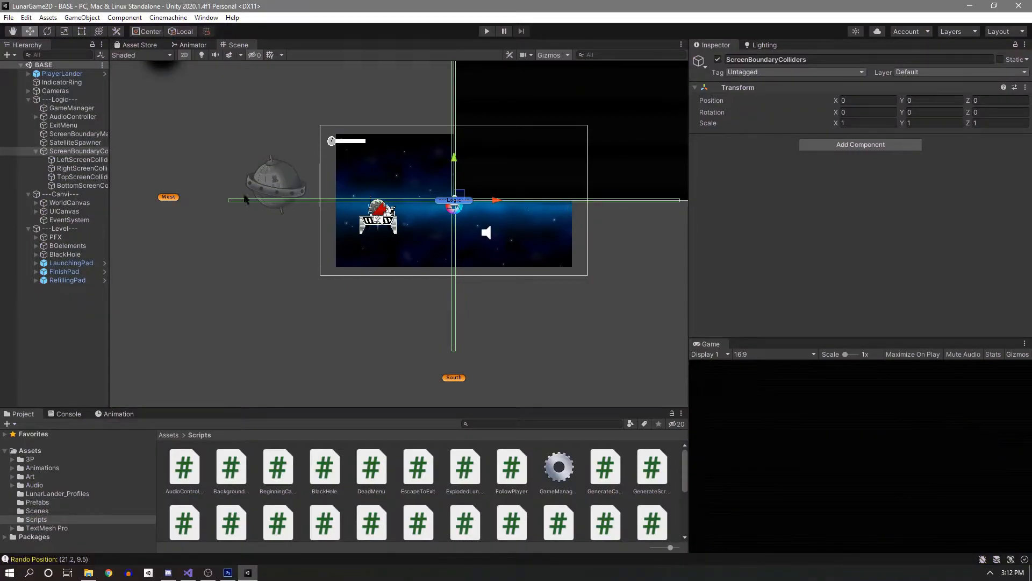
# Set the Box Collider 2D Size X of the top and bottom screen colliders to 40.
pyautogui.click(75, 177)
pyautogui.keyDown('shift'); pyautogui.click(75, 185); pyautogui.keyUp('shift')
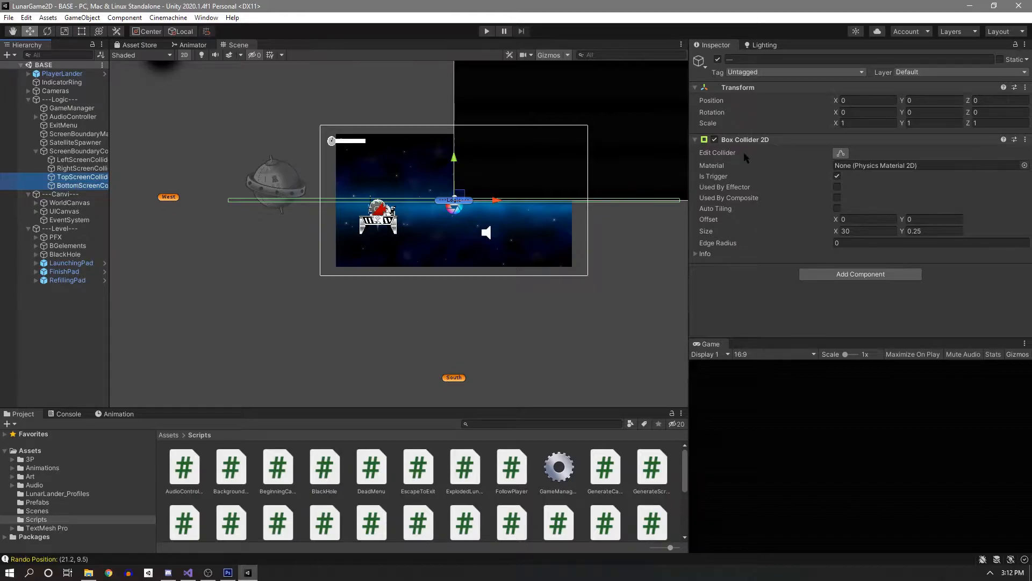
pyautogui.click(870, 232)
pyautogui.write('40')
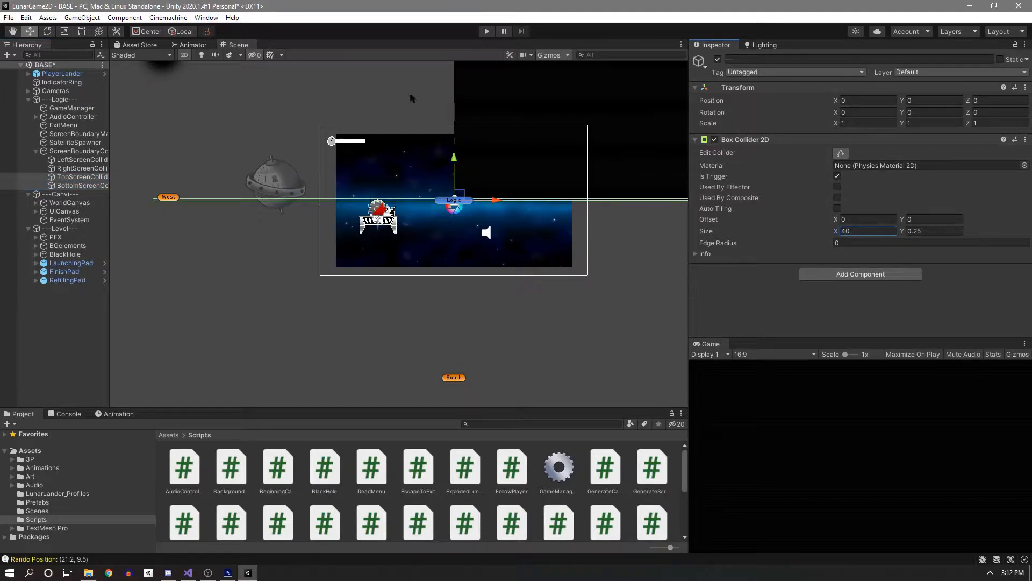
# Run the game with ScreenBoundaryColliders selected, examine in the scene how far the colliders overlap at the corners, and stop it.
pyautogui.click(73, 152)
pyautogui.click(482, 32)
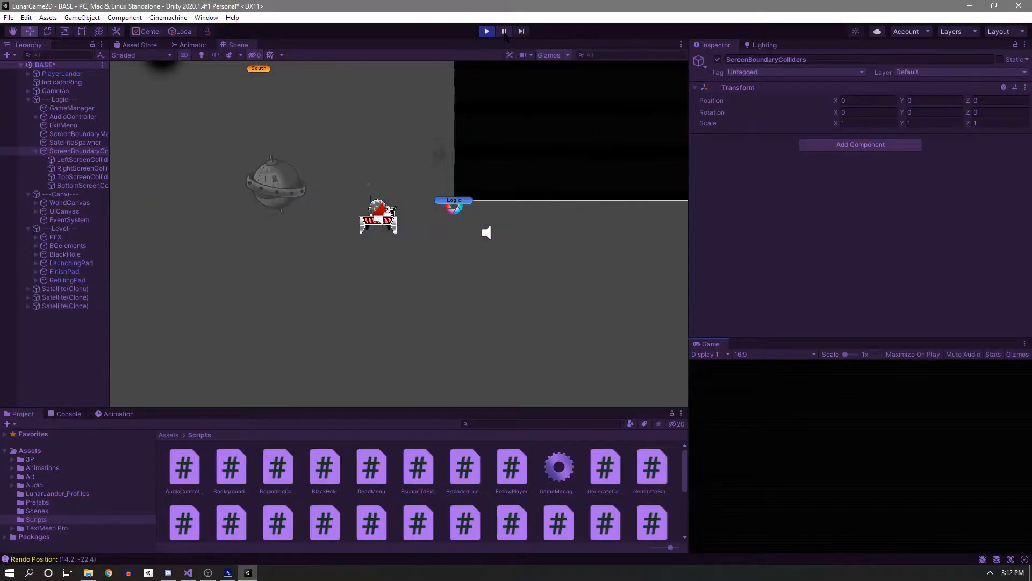
pyautogui.scroll(-9, 325, 141)
pyautogui.moveTo(322, 140); pyautogui.dragTo(321, 333, button='middle')
pyautogui.scroll(-5, 378, 219)
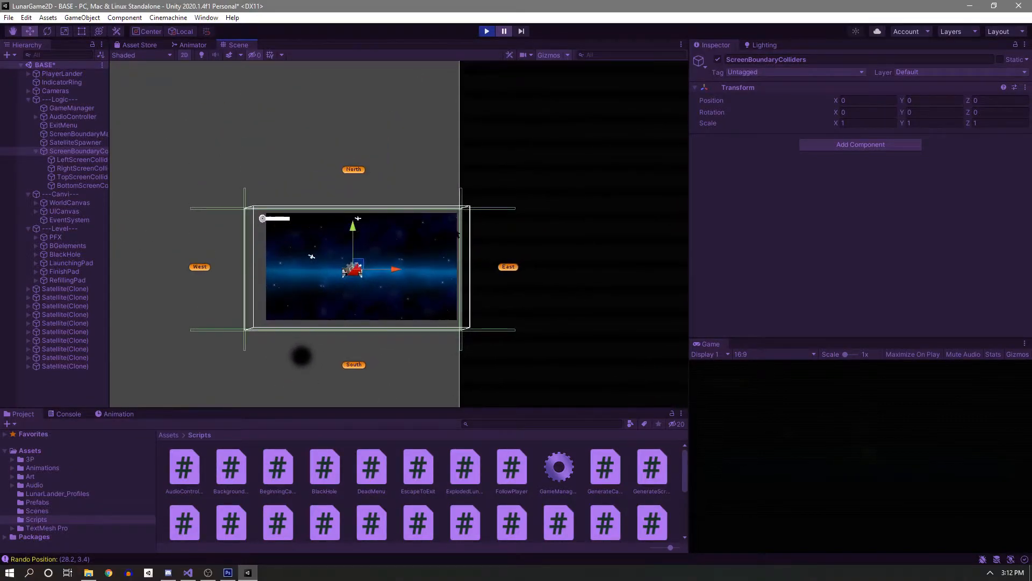
pyautogui.scroll(3, 458, 228)
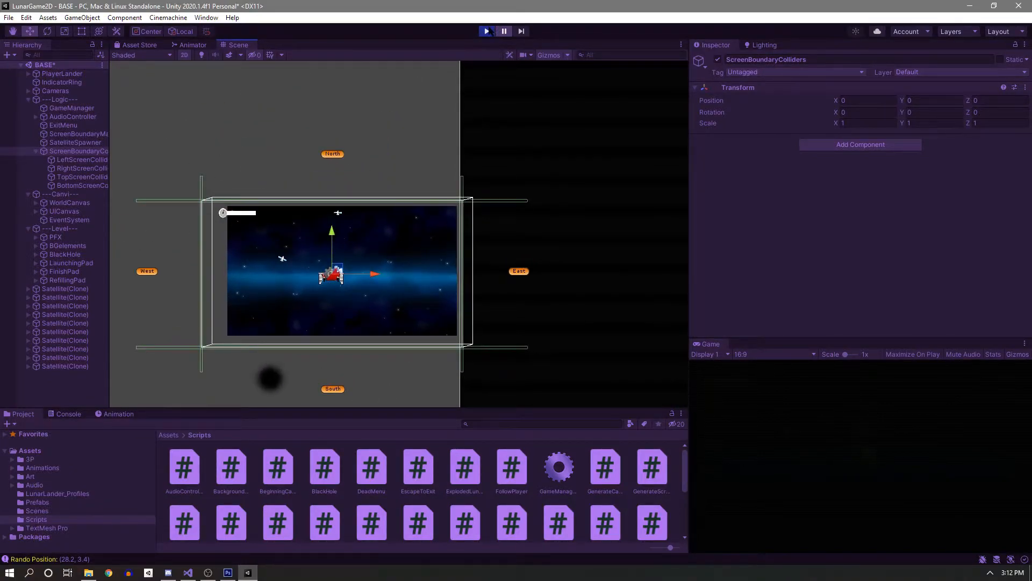
pyautogui.moveTo(492, 277); pyautogui.dragTo(434, 96, button='middle')
pyautogui.moveTo(485, 212); pyautogui.dragTo(477, 108, button='middle')
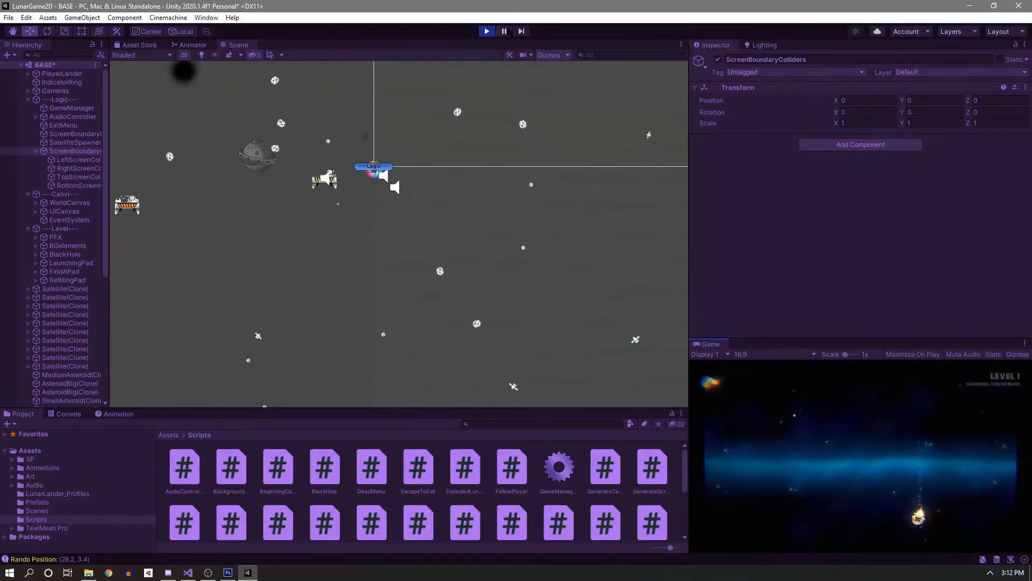
pyautogui.moveTo(522, 328); pyautogui.dragTo(316, 79, button='middle')
pyautogui.scroll(-6, 360, 158)
pyautogui.moveTo(417, 316); pyautogui.dragTo(370, 80, button='middle')
pyautogui.scroll(10, 260, 173)
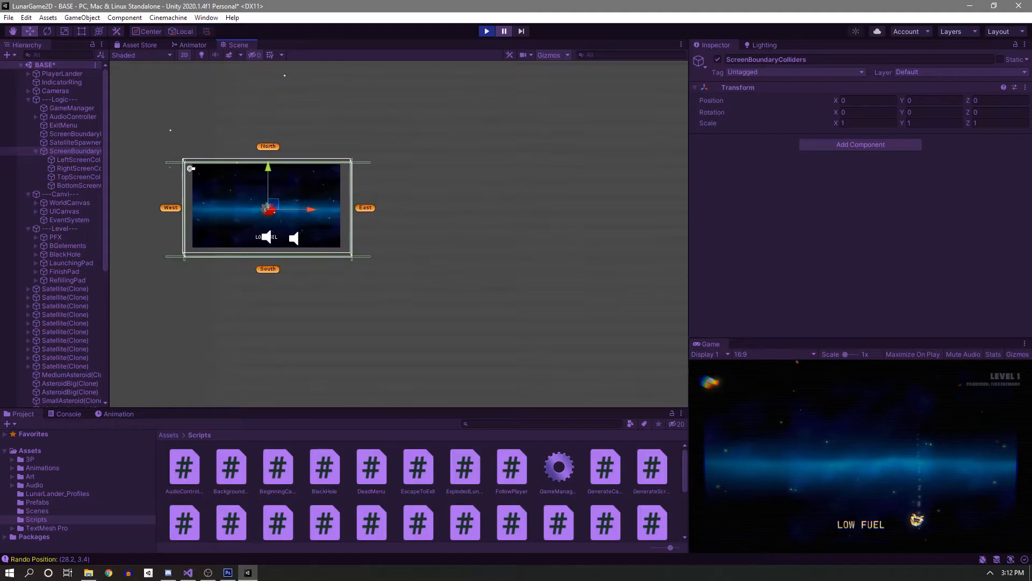
pyautogui.scroll(6, 618, 208)
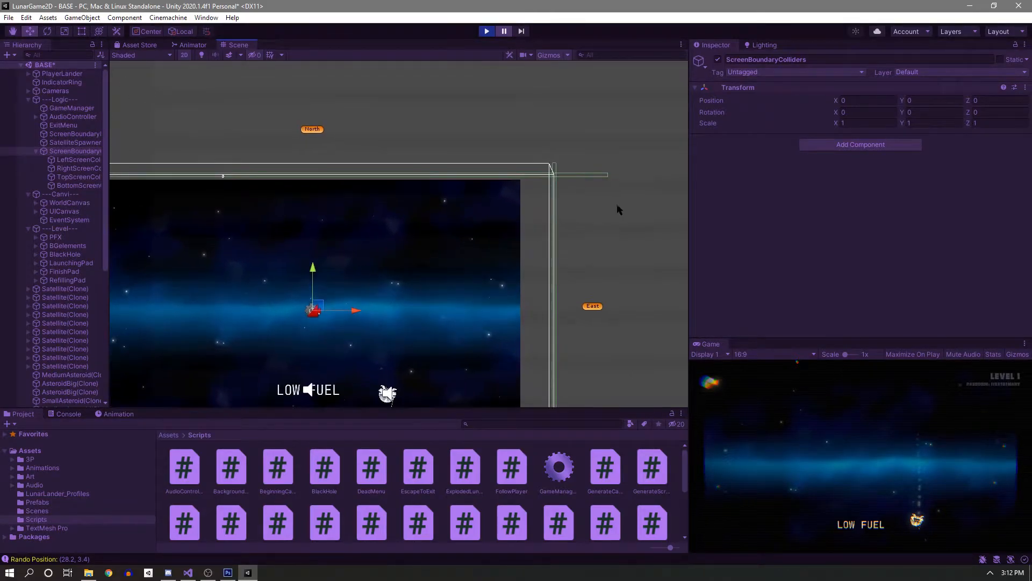
pyautogui.click(487, 31)
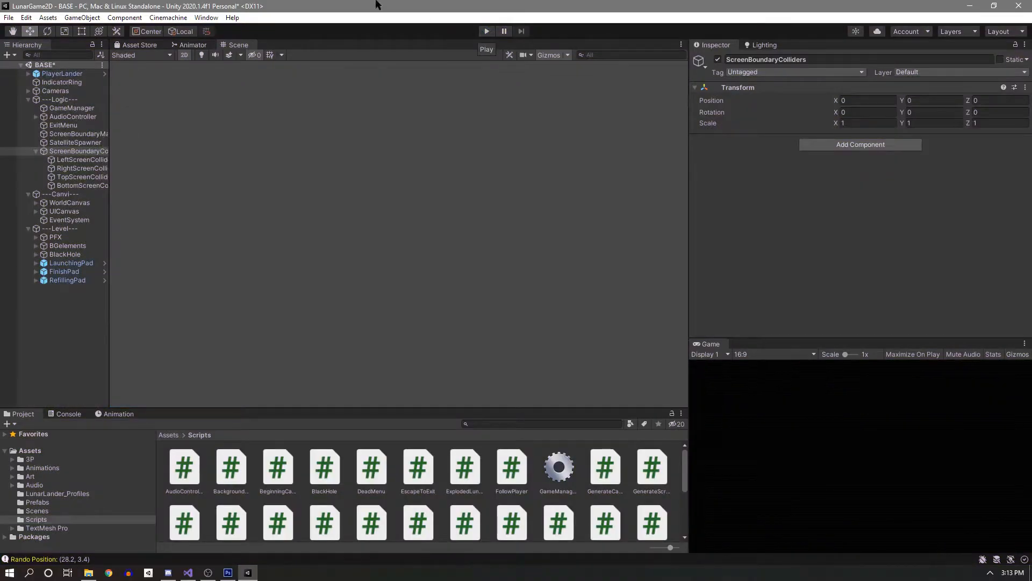
# Set the Box Collider 2D Size X of the top and bottom screen colliders to 35.
pyautogui.click(82, 177)
pyautogui.keyDown('ctrl'); pyautogui.click(83, 185); pyautogui.keyUp('ctrl')
pyautogui.click(868, 232)
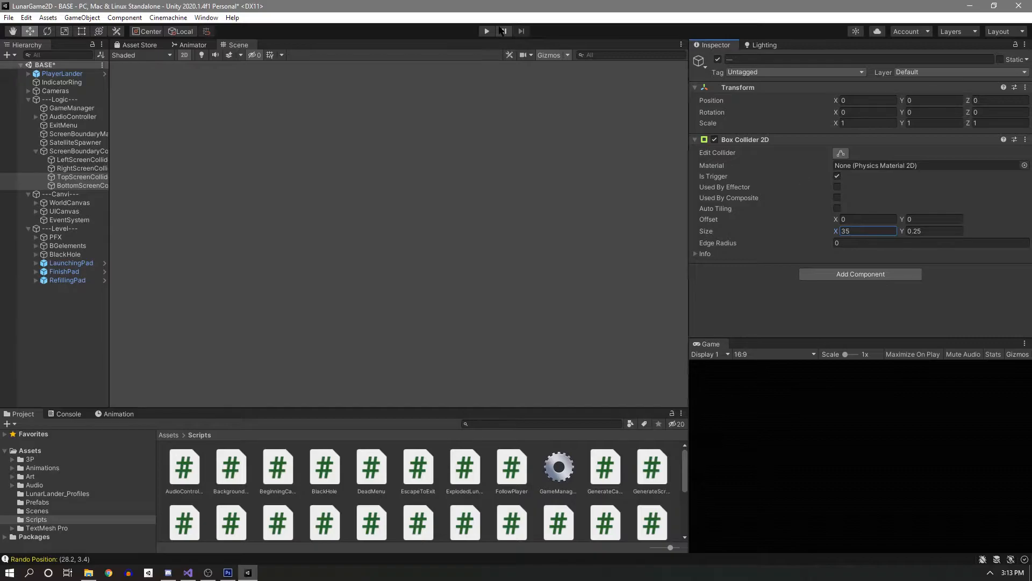
# Run the game again with ScreenBoundaryColliders selected to check the corner overlap of the resized top and bottom colliders, and stop it.
pyautogui.click(486, 31)
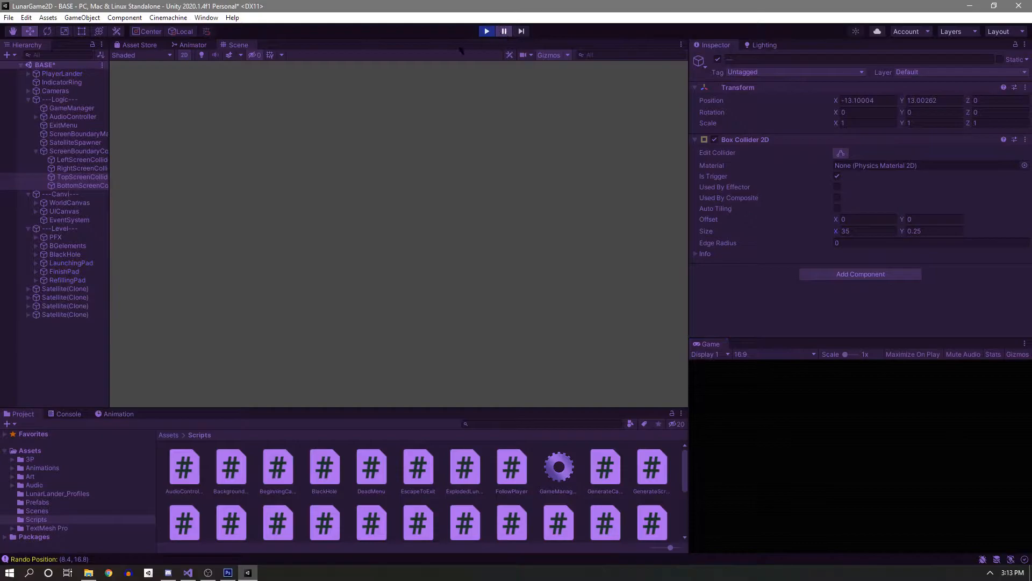
pyautogui.click(70, 152)
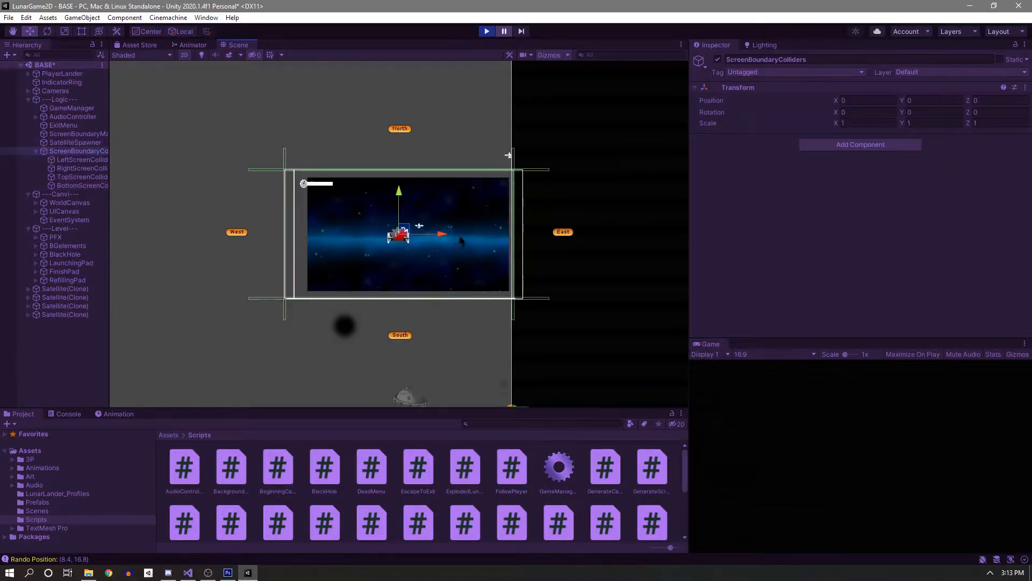
pyautogui.scroll(4, 458, 240)
pyautogui.scroll(-3, 471, 218)
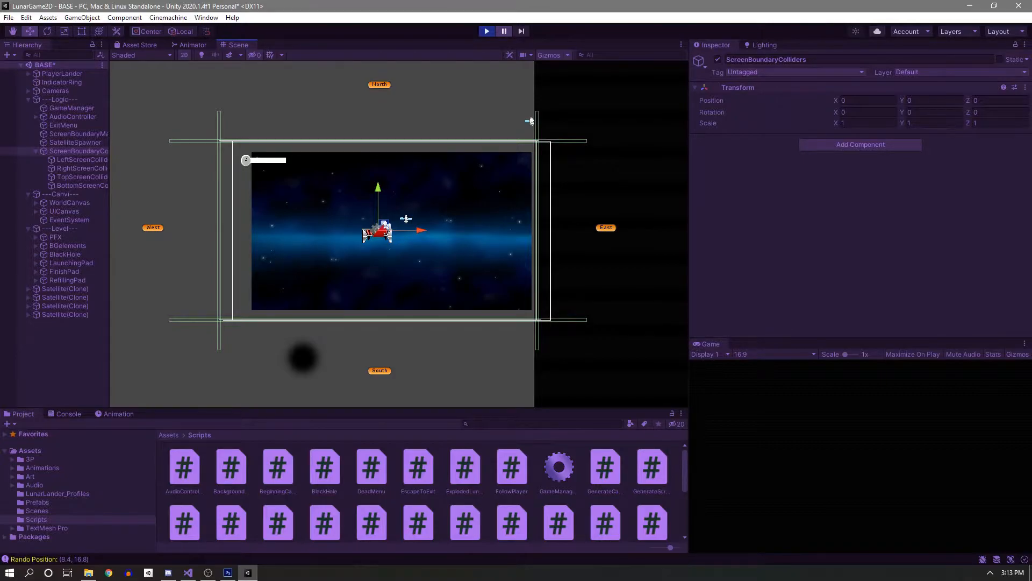
pyautogui.click(487, 31)
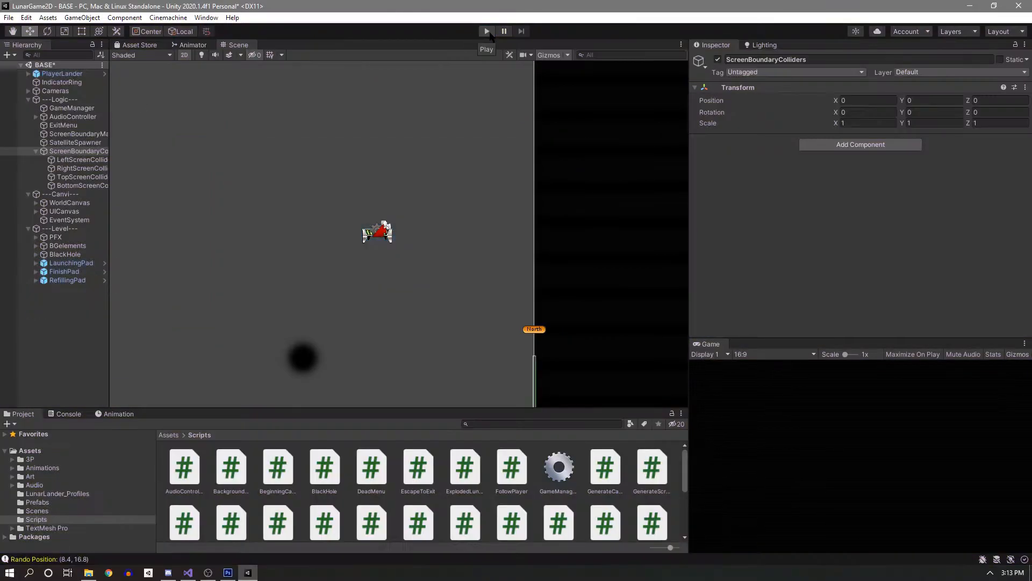
# Select PlayerLander and collapse its trigger Circle Collider 2D and its Box Collider 2D above the Raycast Towards Finish script.
pyautogui.click(36, 151)
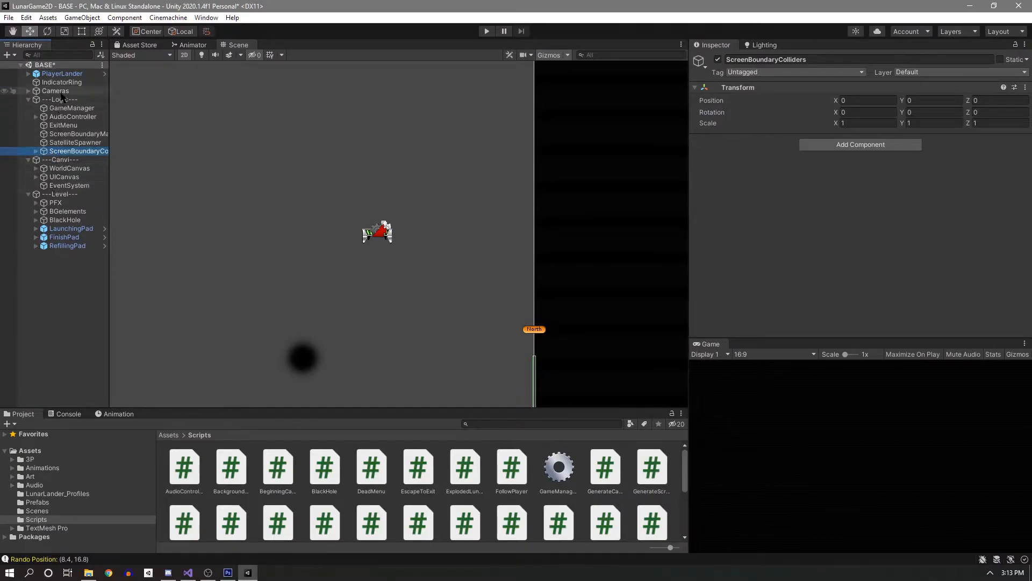
pyautogui.click(65, 74)
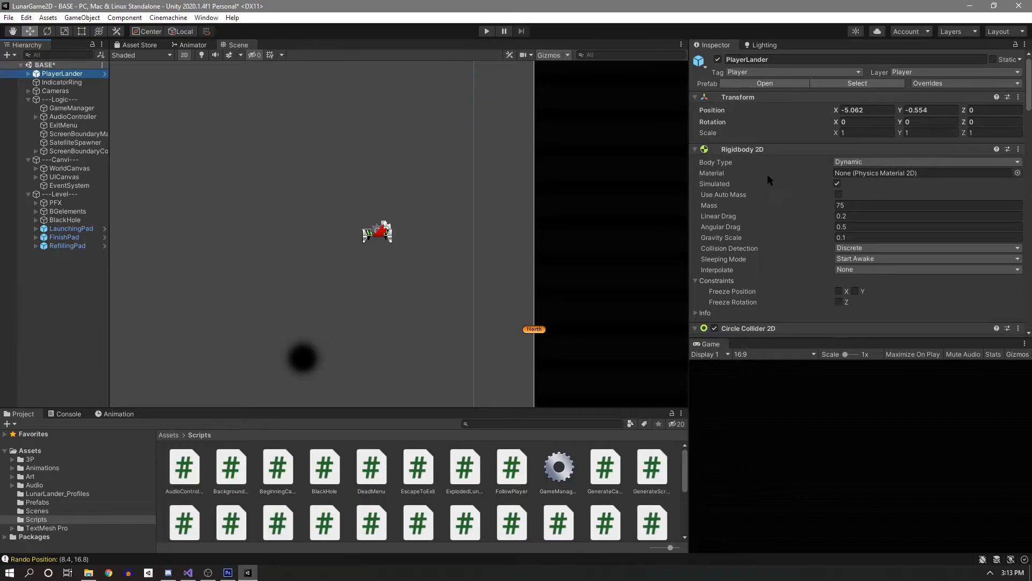
pyautogui.scroll(-5, 761, 175)
pyautogui.scroll(-5, 770, 172)
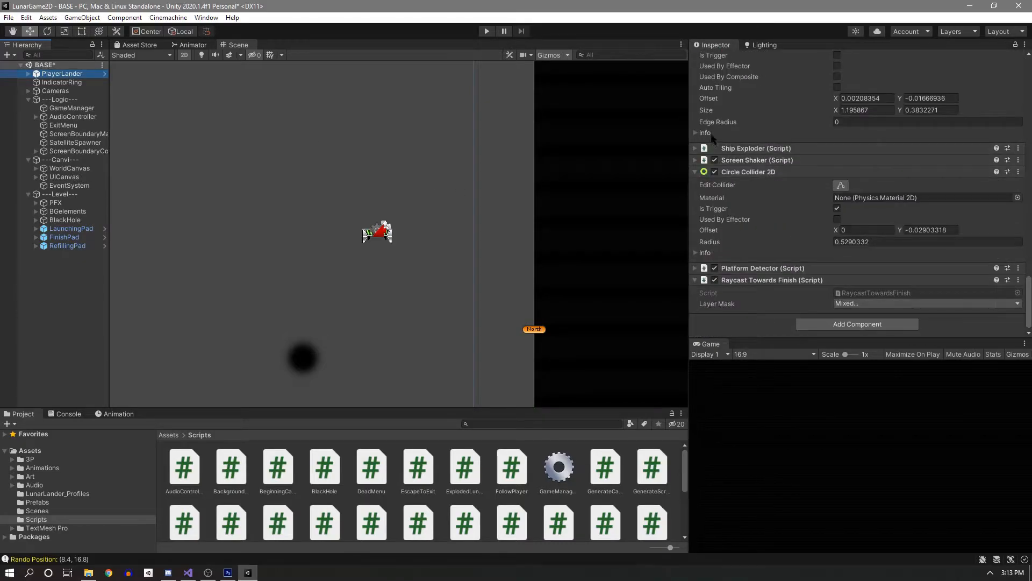
pyautogui.click(701, 173)
pyautogui.click(696, 104)
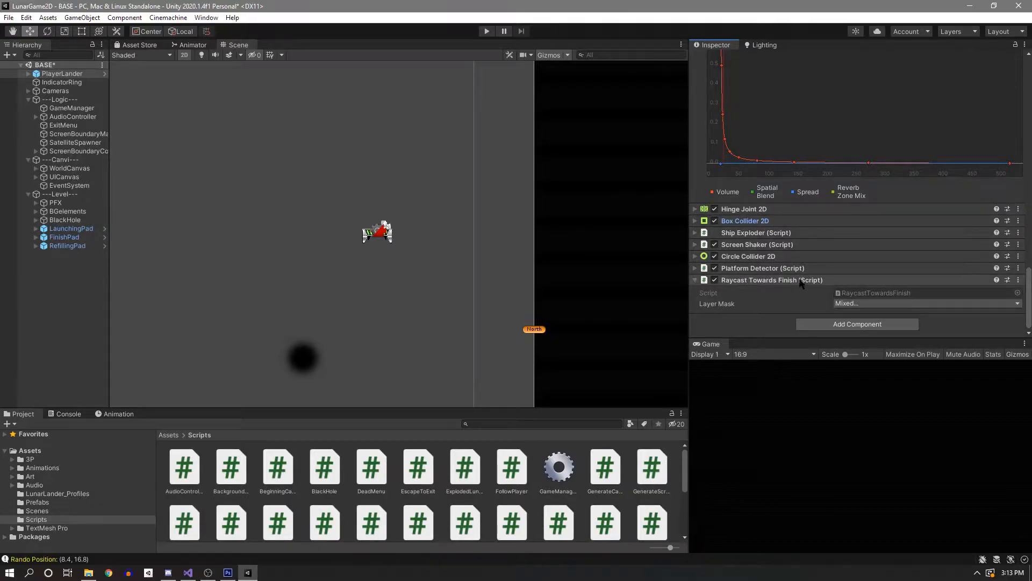
# Clear the Layer Mask of Raycast Towards Finish by deselecting Default, TransparentFX, Ignore Raycast, Water, UI and PostFX.
pyautogui.click(862, 304)
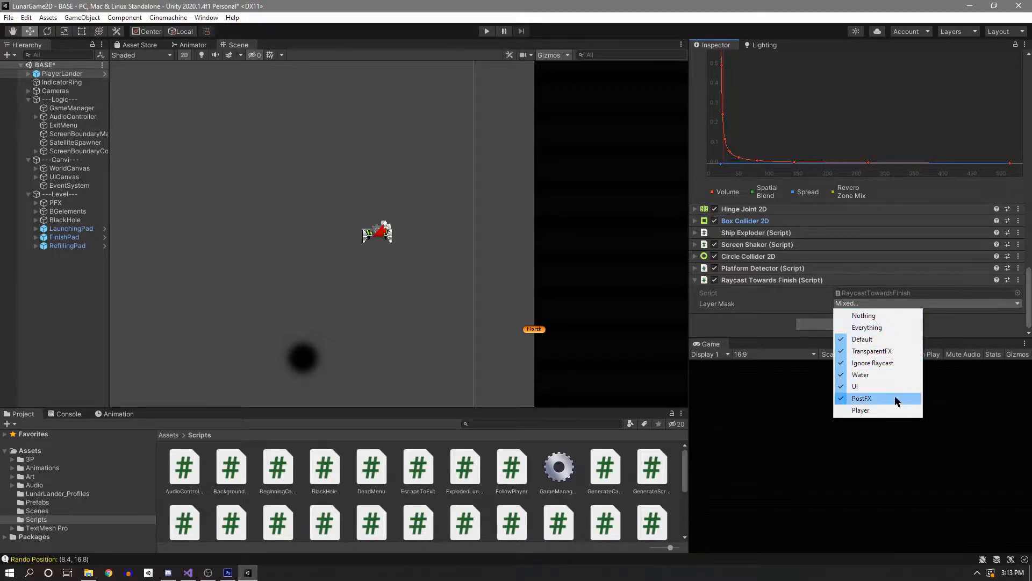
pyautogui.click(872, 344)
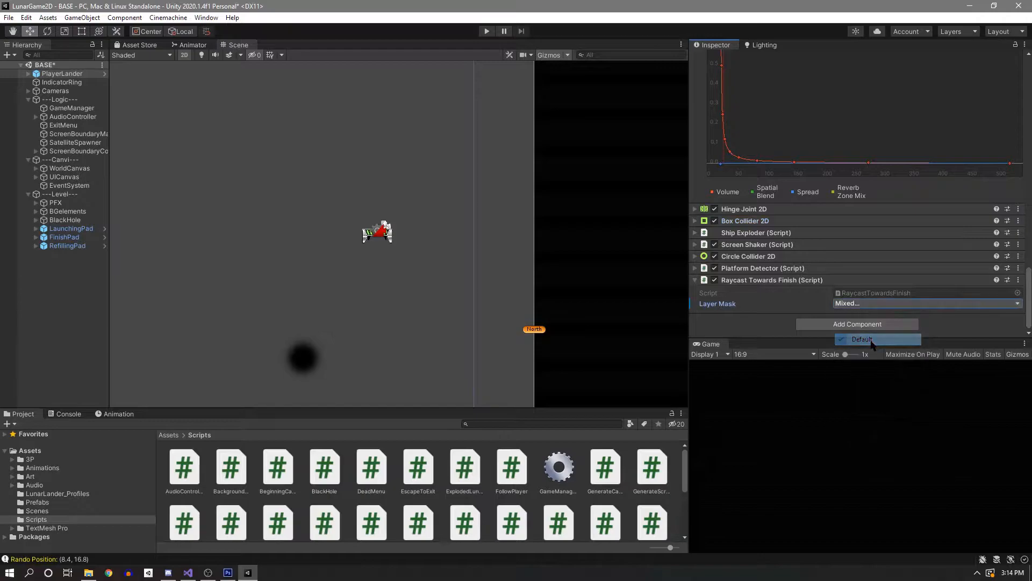
pyautogui.click(865, 304)
pyautogui.click(872, 351)
pyautogui.click(864, 304)
pyautogui.click(871, 362)
pyautogui.click(870, 304)
pyautogui.click(872, 375)
pyautogui.click(864, 304)
pyautogui.click(873, 386)
pyautogui.click(872, 305)
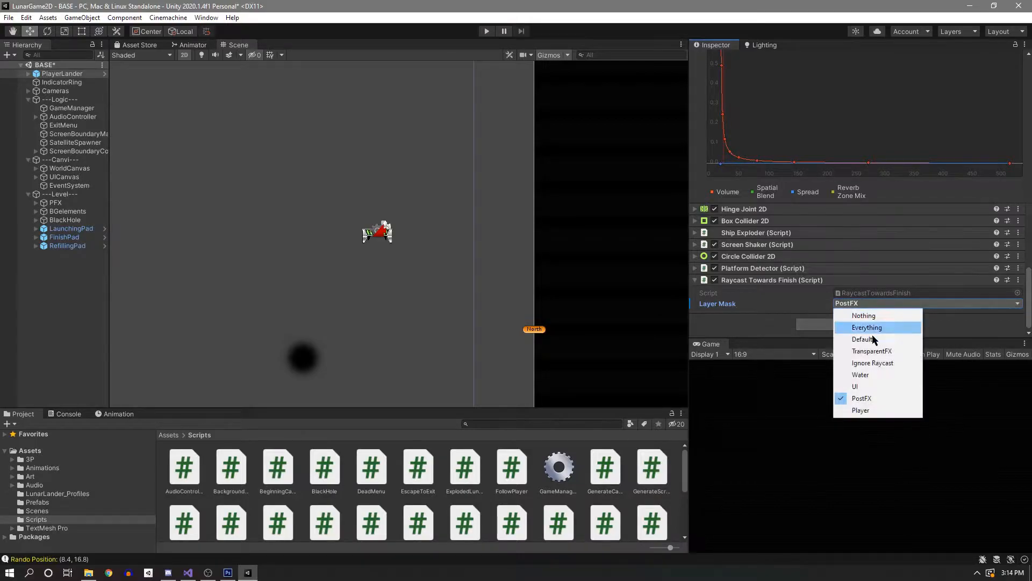
pyautogui.click(881, 399)
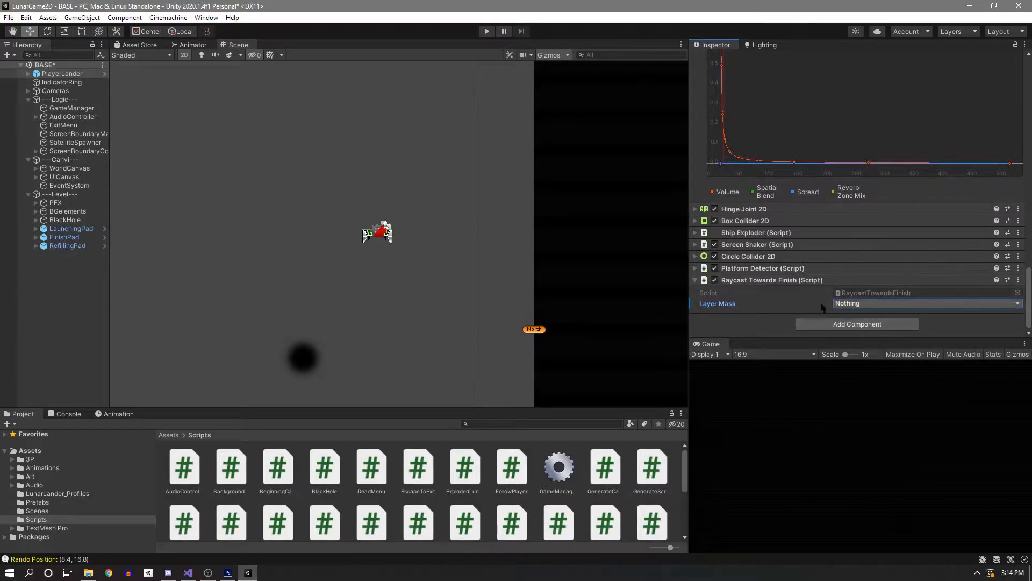
# Add a new layer named ScreenBoundaries as User Layer 10, starting from the layer options of LeftScreenCollider.
pyautogui.scroll(-3, 372, 182)
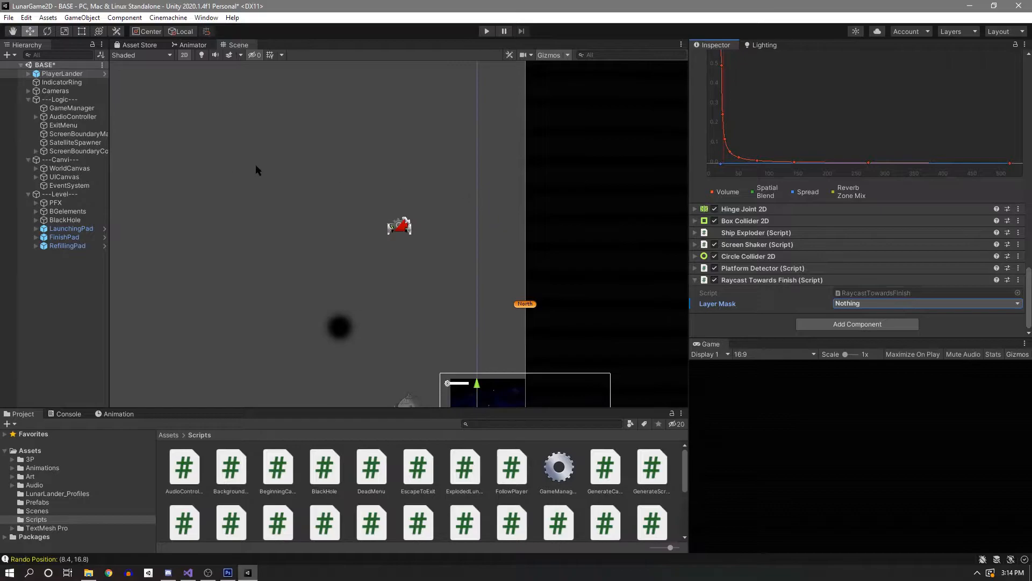
pyautogui.click(36, 152)
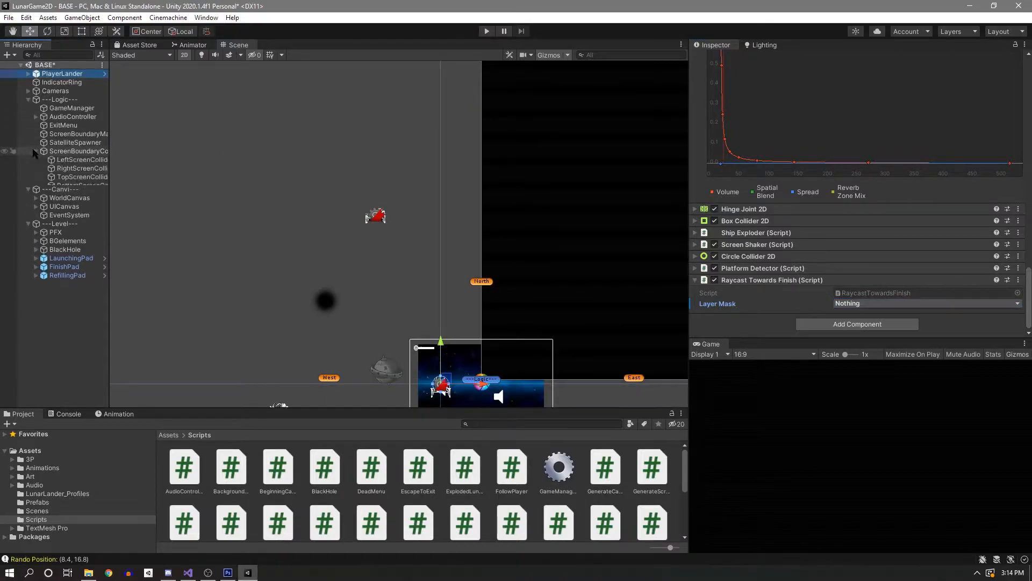
pyautogui.click(83, 161)
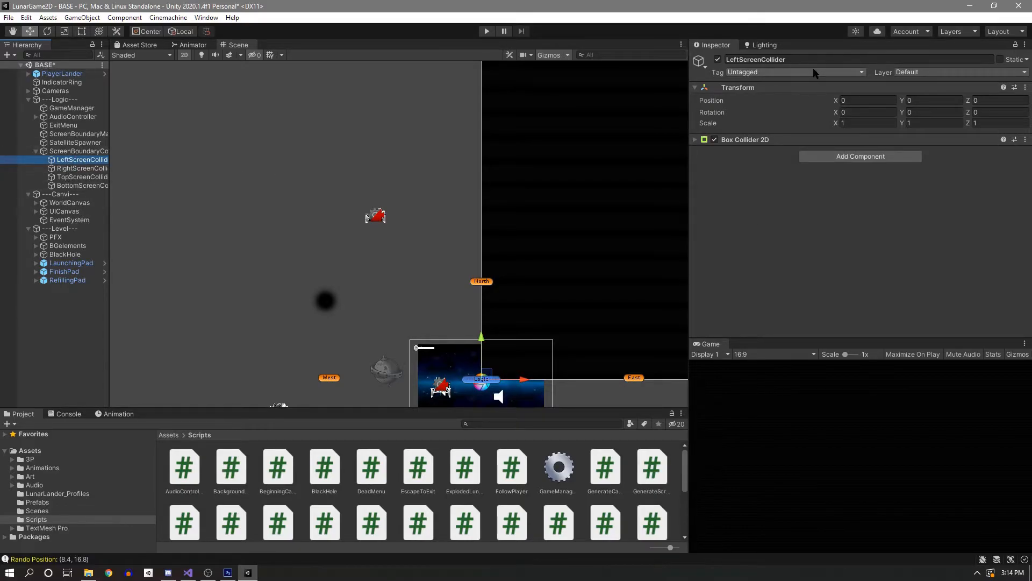
pyautogui.click(923, 73)
pyautogui.click(923, 172)
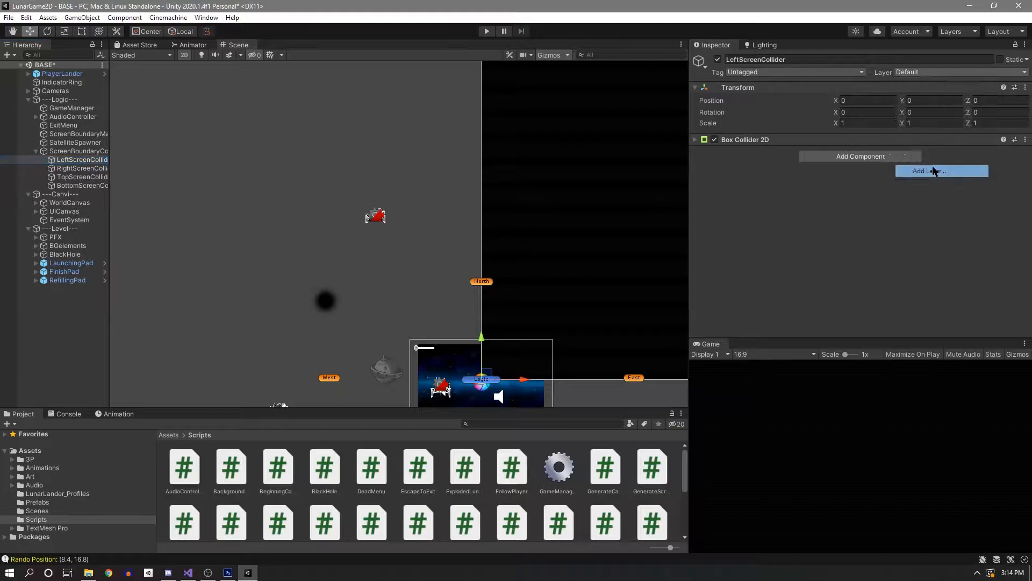
pyautogui.click(855, 229)
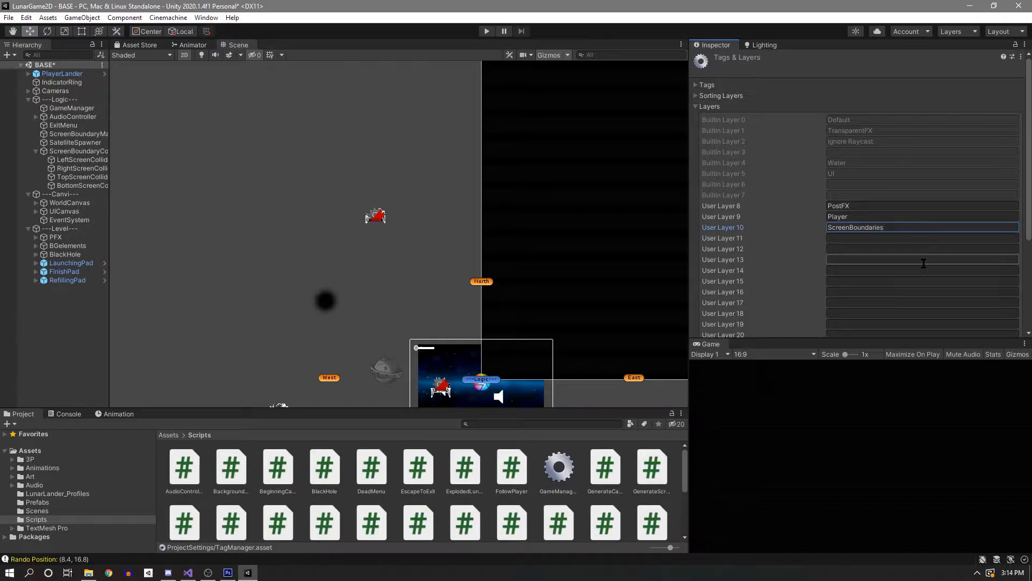
# Assign the ScreenBoundaries layer to all four screen colliders and save the scene.
pyautogui.click(76, 153)
pyautogui.click(76, 159)
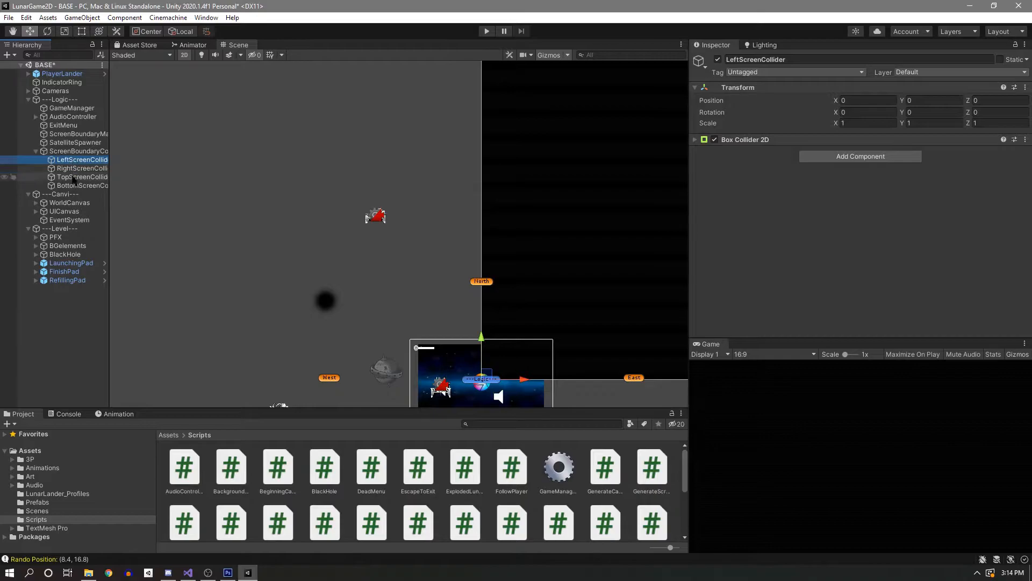
pyautogui.keyDown('shift'); pyautogui.click(76, 186); pyautogui.keyUp('shift')
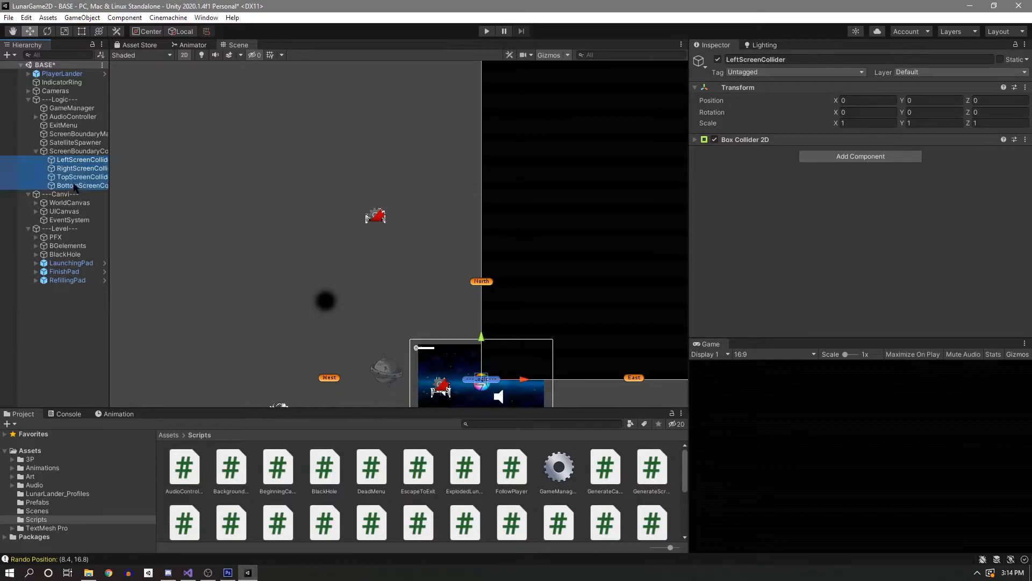
pyautogui.click(955, 73)
pyautogui.click(971, 171)
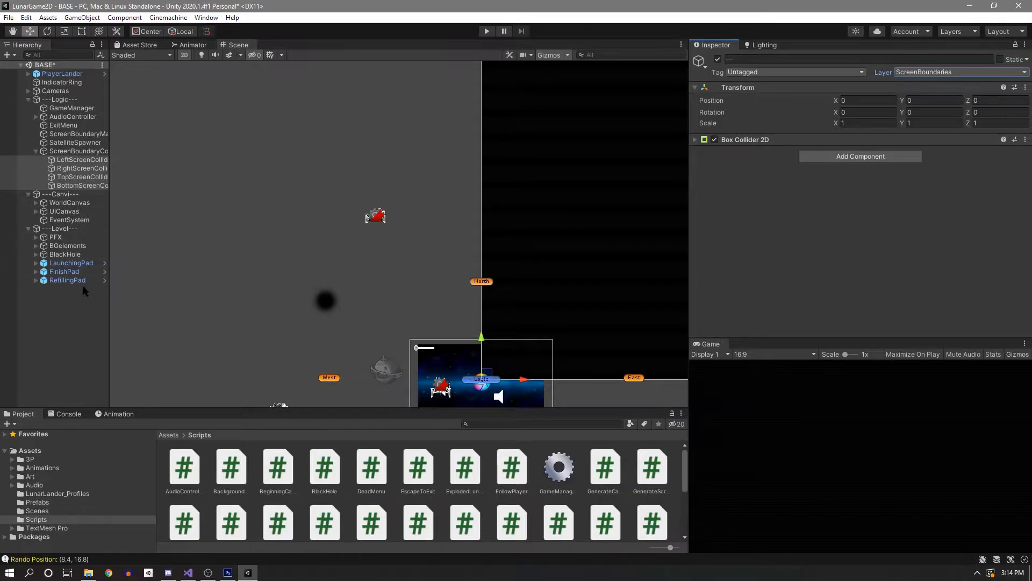
pyautogui.click(35, 336)
pyautogui.hotkey('ctrl', 's')
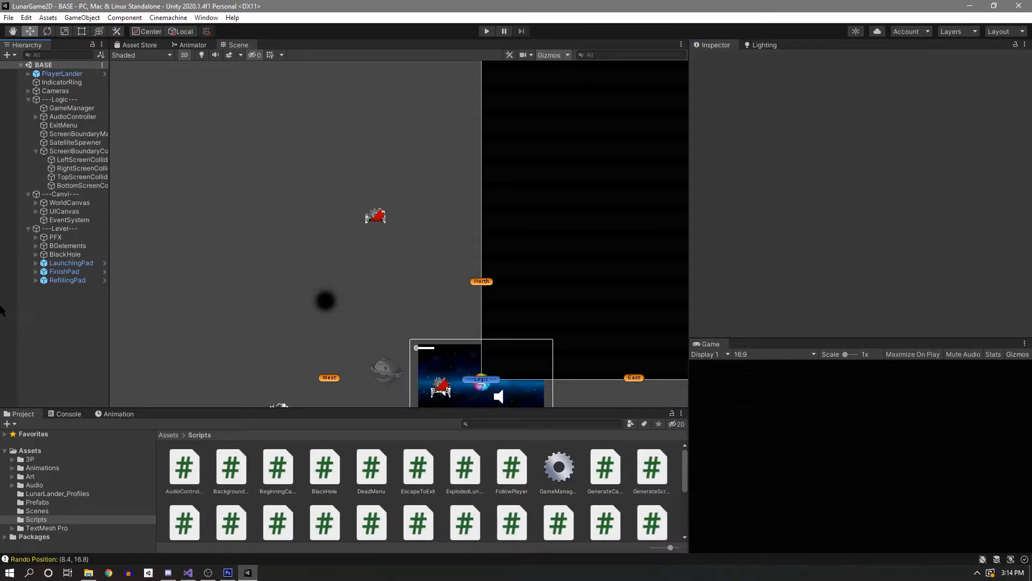
# Set the Layer Mask of PlayerLander's Raycast Towards Finish script to ScreenBoundaries and save the scene.
pyautogui.click(36, 151)
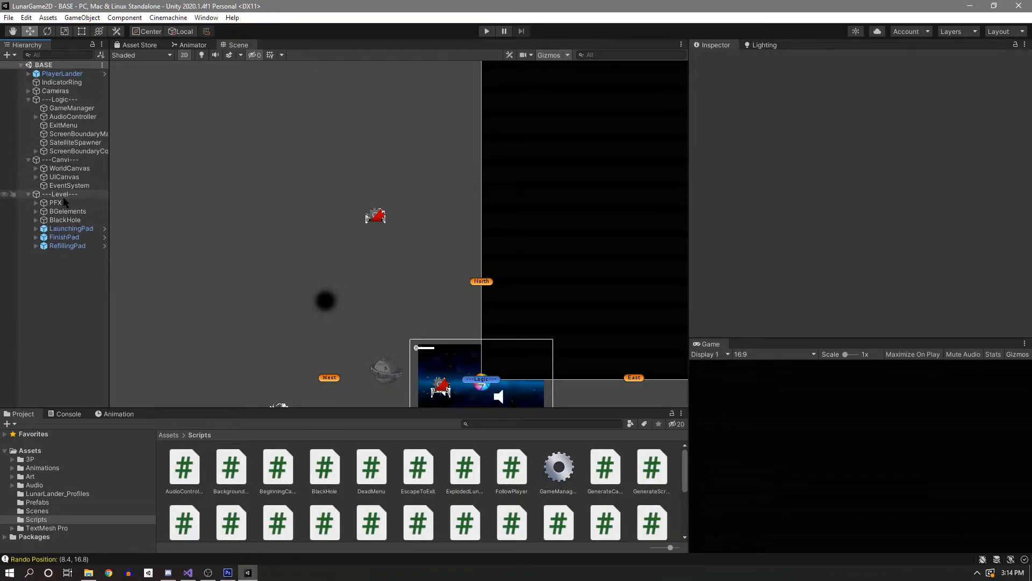
pyautogui.click(61, 74)
pyautogui.scroll(-10, 887, 210)
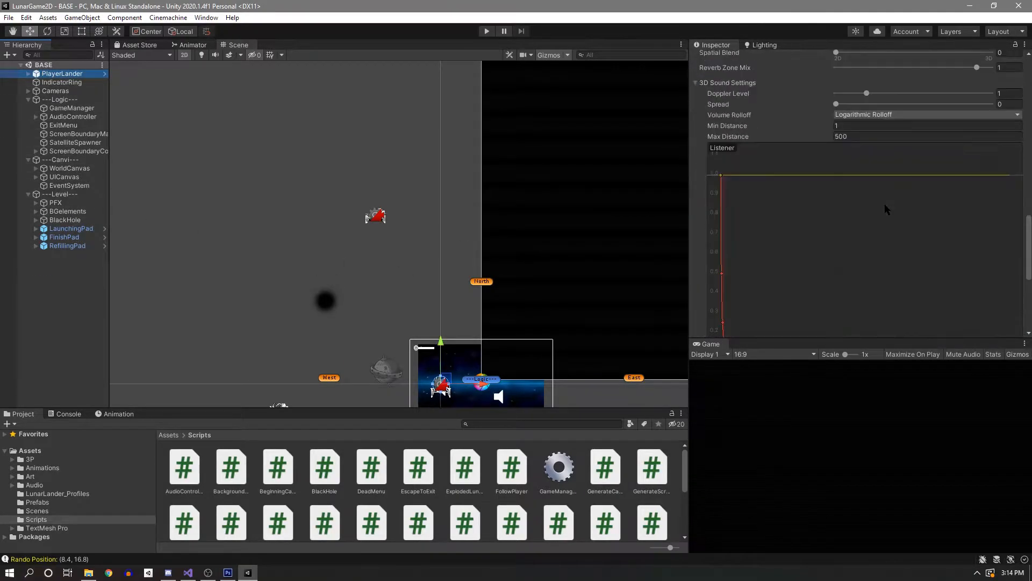
pyautogui.scroll(-5, 887, 209)
pyautogui.click(903, 303)
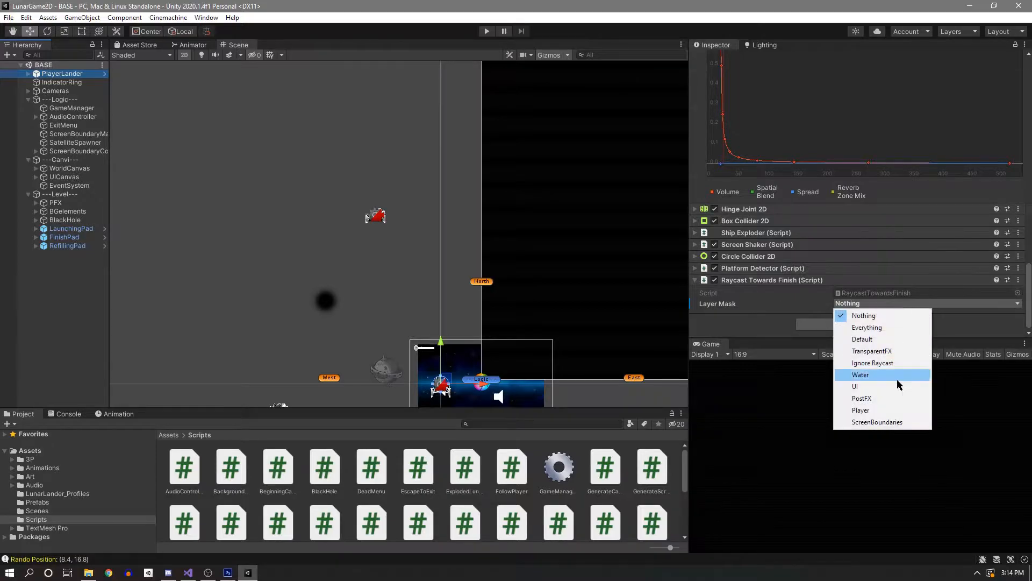
pyautogui.click(882, 422)
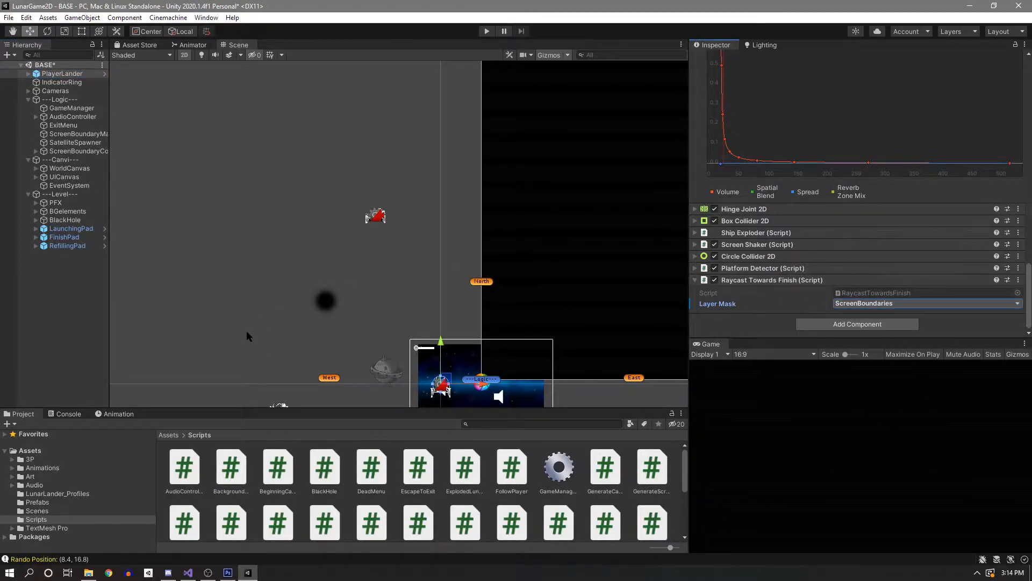
pyautogui.hotkey('ctrl', 's')
# Open the Raycast Towards Finish script in Visual Studio, uncomment the Debug.Log(hit.transform.name) line in Update(), and save the file.
pyautogui.moveTo(290, 278); pyautogui.dragTo(260, 163, button='middle')
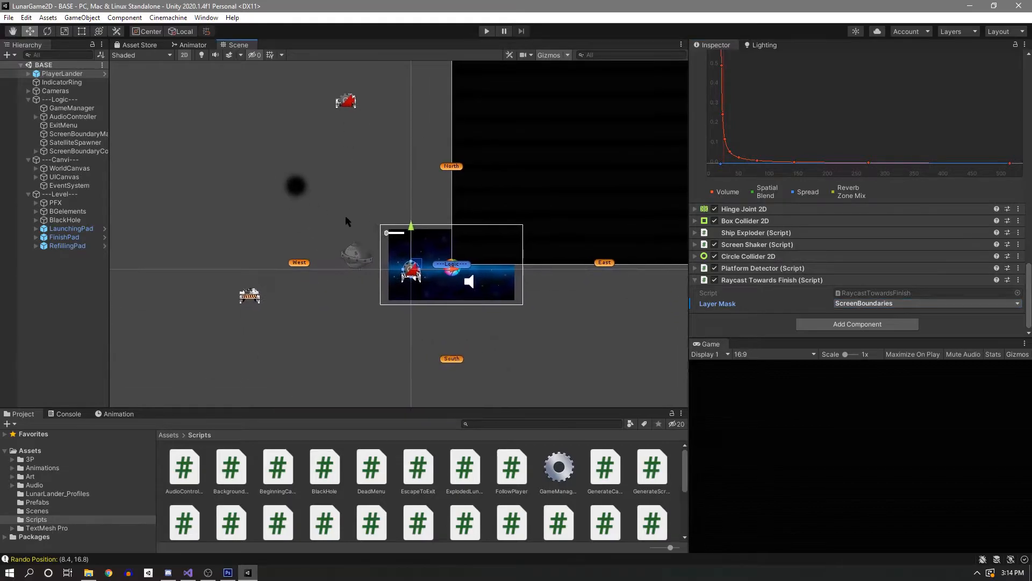
pyautogui.click(866, 294)
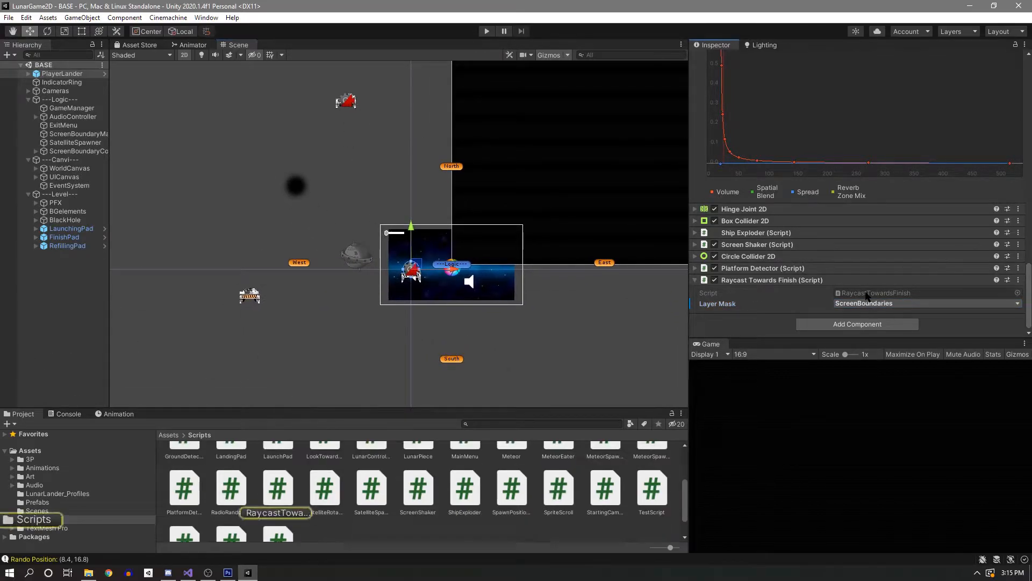
pyautogui.doubleClick(866, 294)
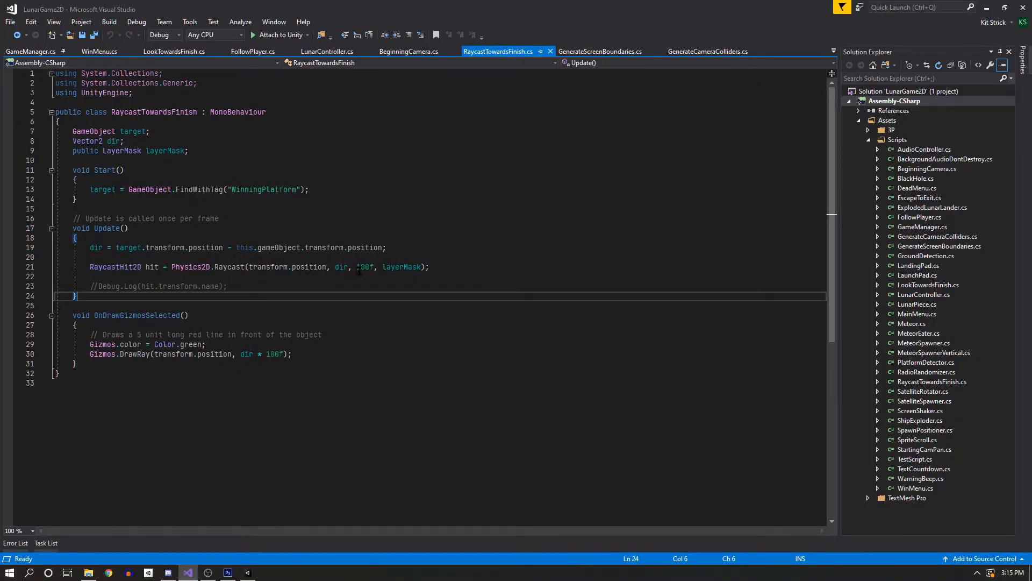
pyautogui.click(99, 286)
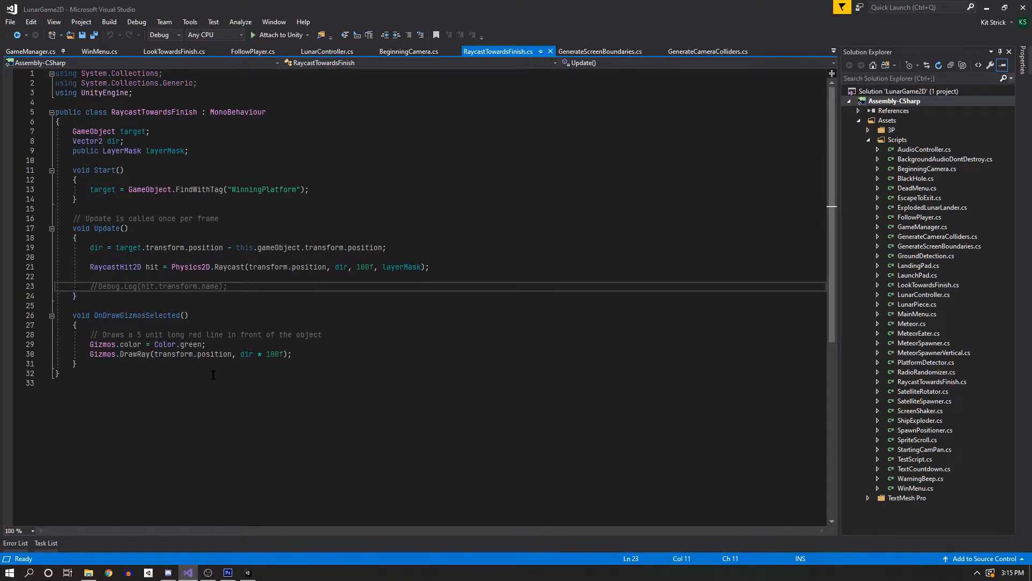
pyautogui.press('BackSpace')
pyautogui.press('BackSpace')
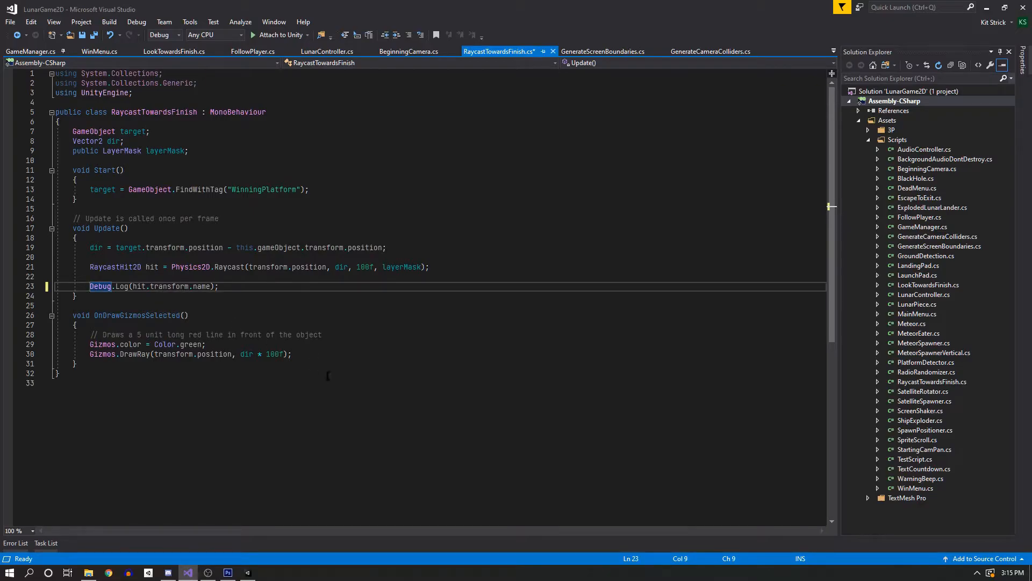
pyautogui.hotkey('ctrl', 's')
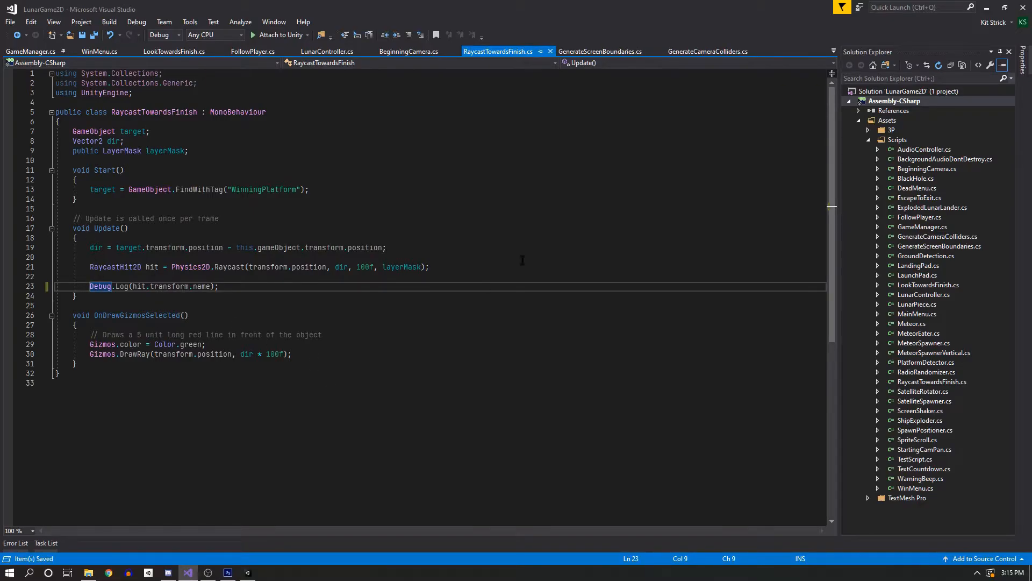
# Return to Unity, show the console, run the game and fly the lander up off the launching pad.
pyautogui.click(988, 7)
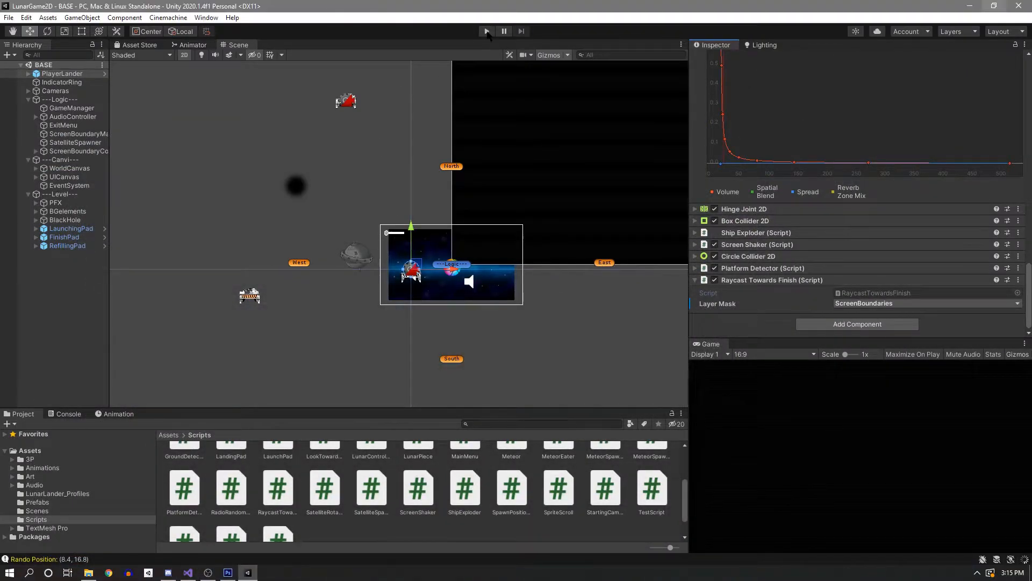
pyautogui.click(57, 414)
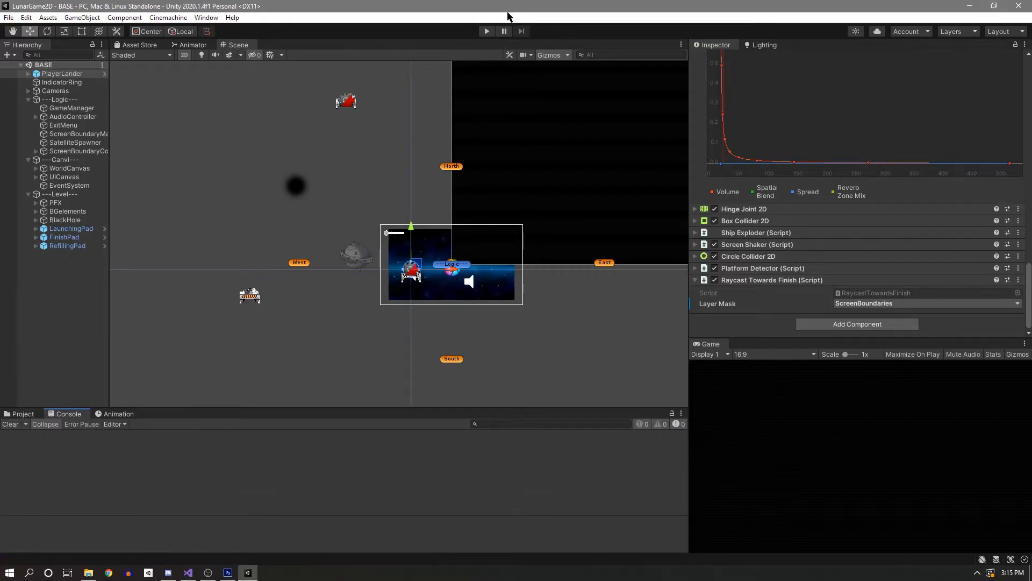
pyautogui.click(487, 31)
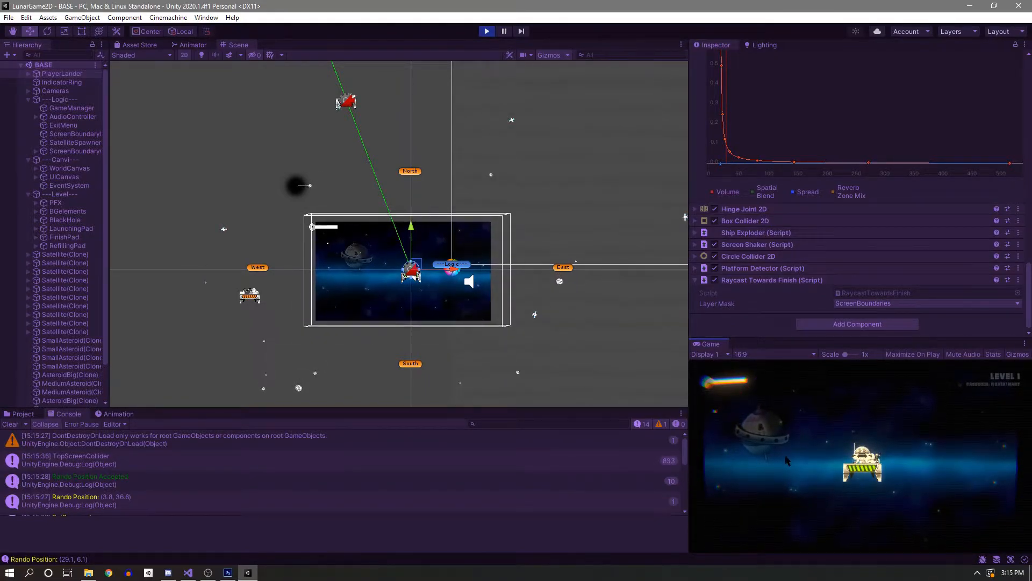
pyautogui.press('space')
pyautogui.press('d')
pyautogui.press('a')
pyautogui.press('space')
pyautogui.press('a')
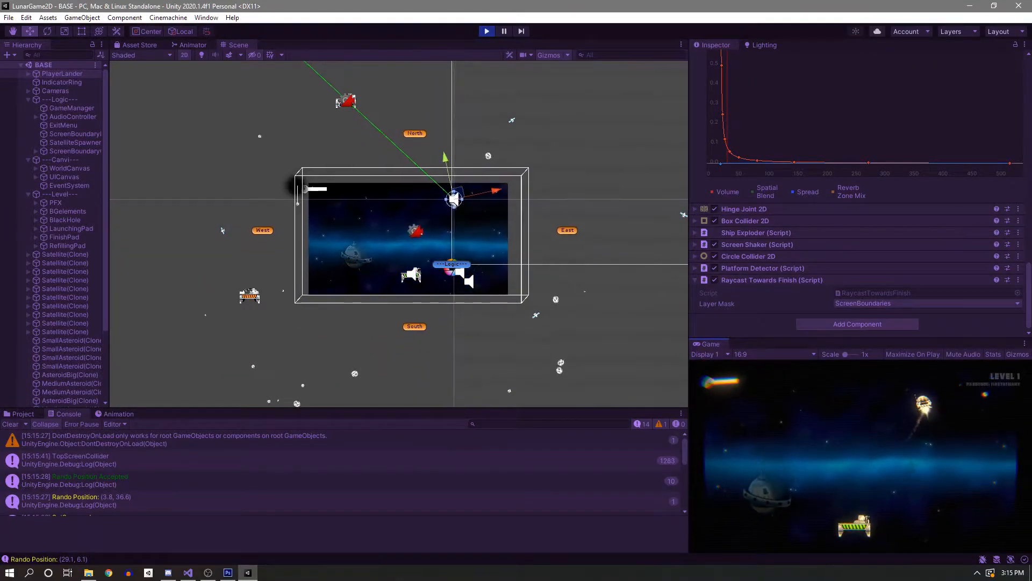
# Fly the lander near the finish pad, pause the game and examine the logged collider names against the green ray.
pyautogui.moveTo(544, 166); pyautogui.dragTo(532, 333, button='middle')
pyautogui.click(786, 461)
pyautogui.press('space')
pyautogui.press('space')
pyautogui.press('d')
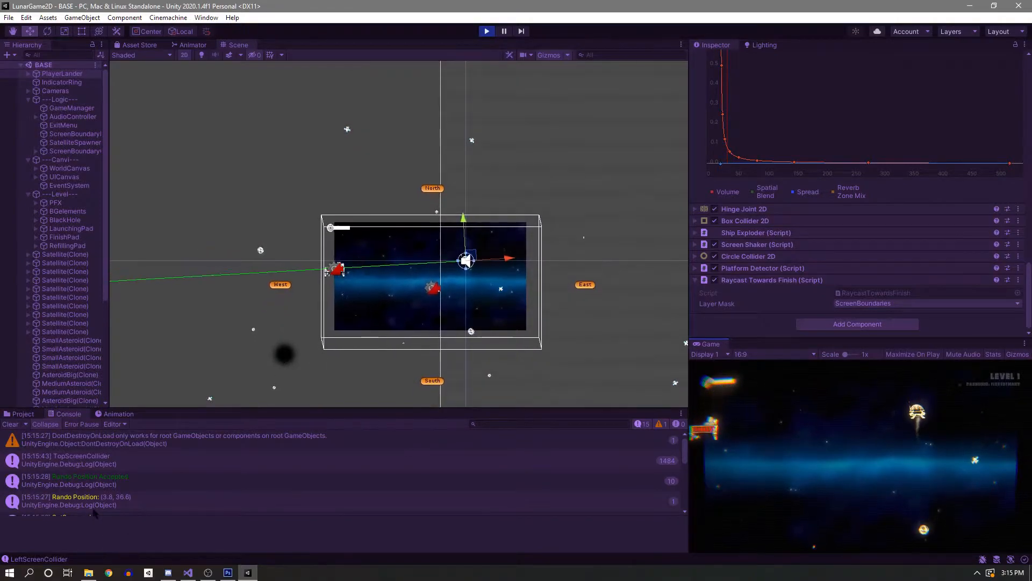
pyautogui.click(503, 31)
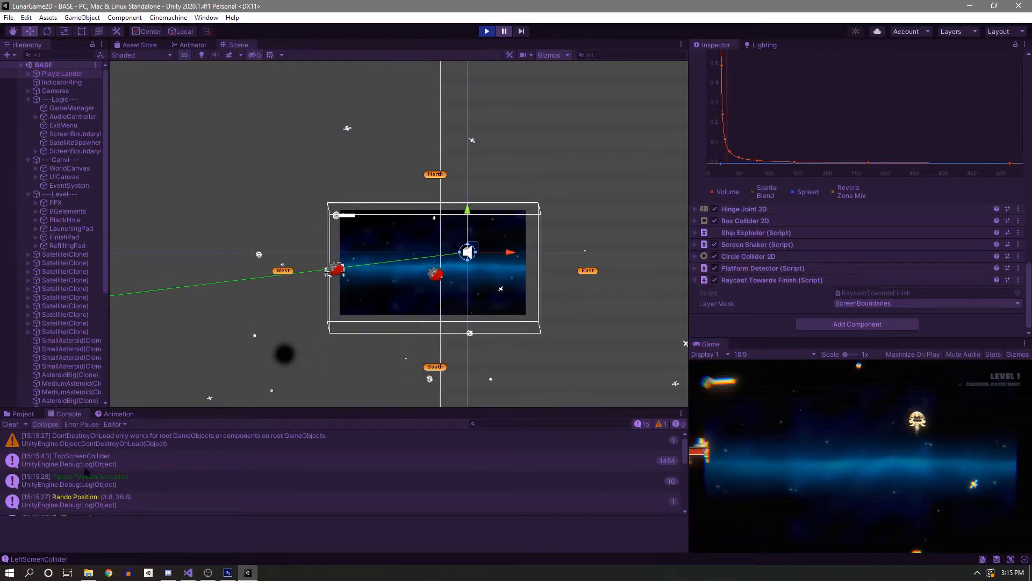
pyautogui.scroll(-3, 85, 473)
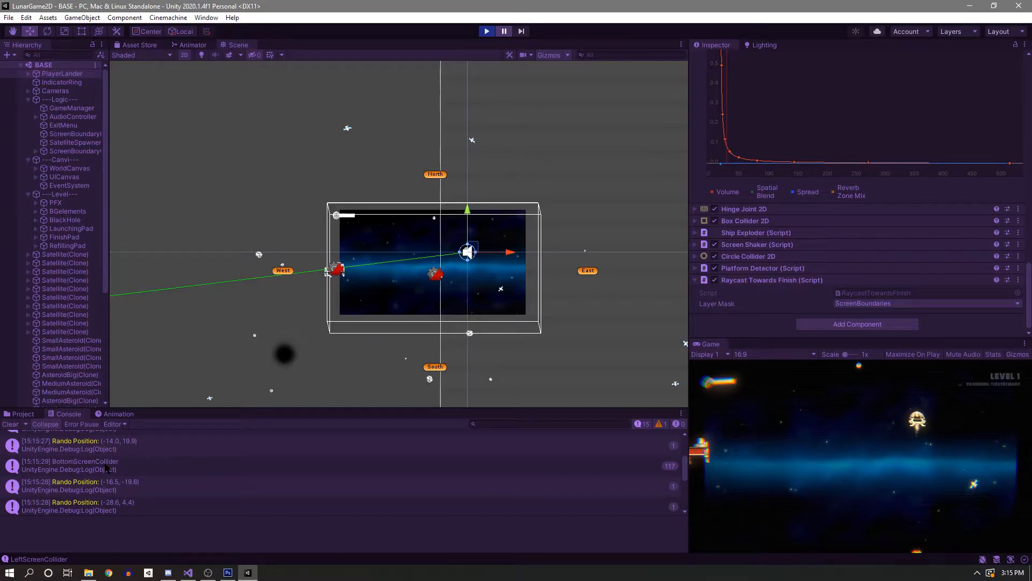
pyautogui.scroll(-5, 125, 461)
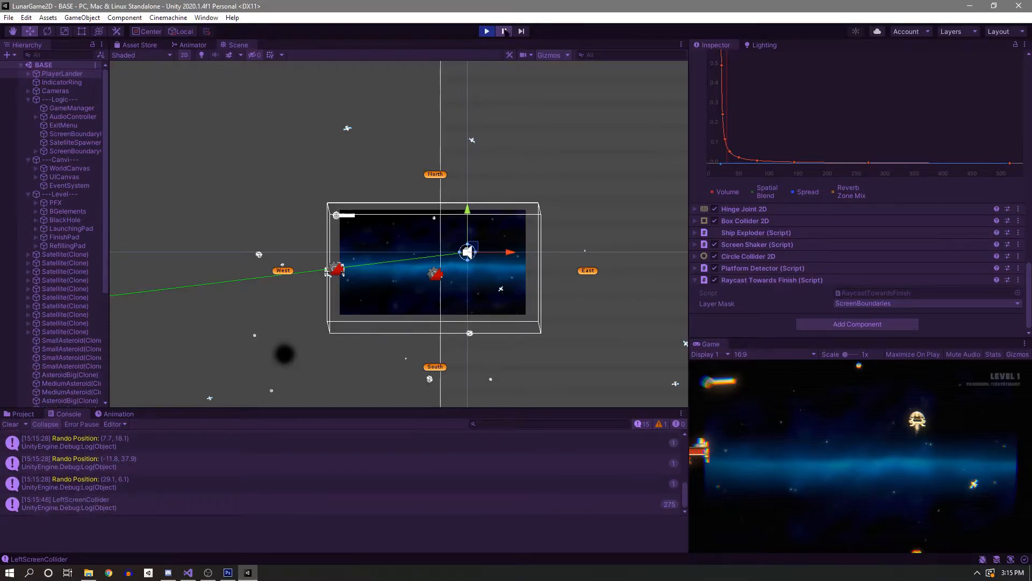
# Resume the test to check the BottomScreenCollider log entry while flying above the finish pad, and stop the game.
pyautogui.click(505, 31)
pyautogui.scroll(3, 500, 461)
pyautogui.scroll(6, 500, 461)
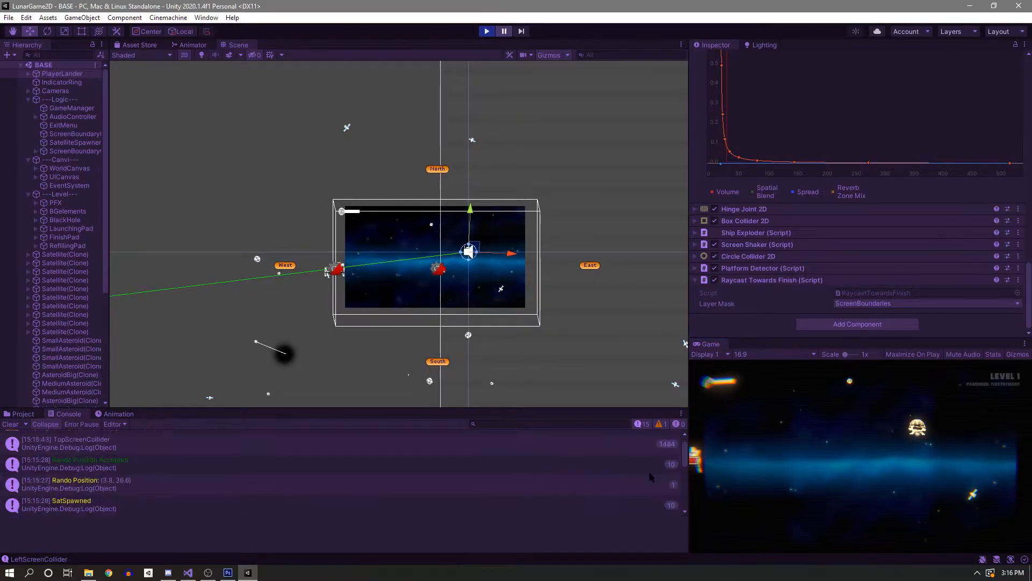
pyautogui.scroll(-3, 122, 472)
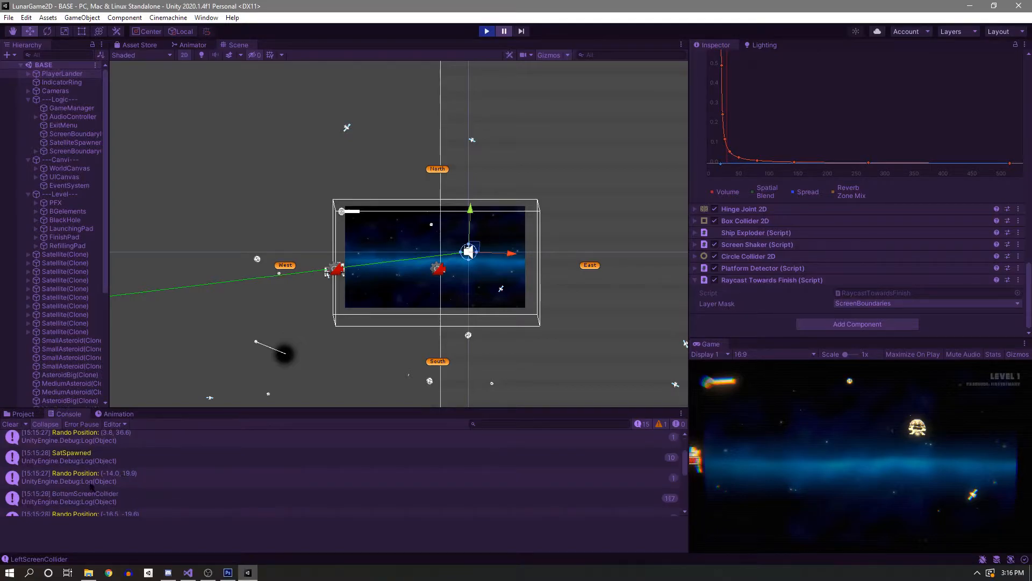
pyautogui.click(147, 501)
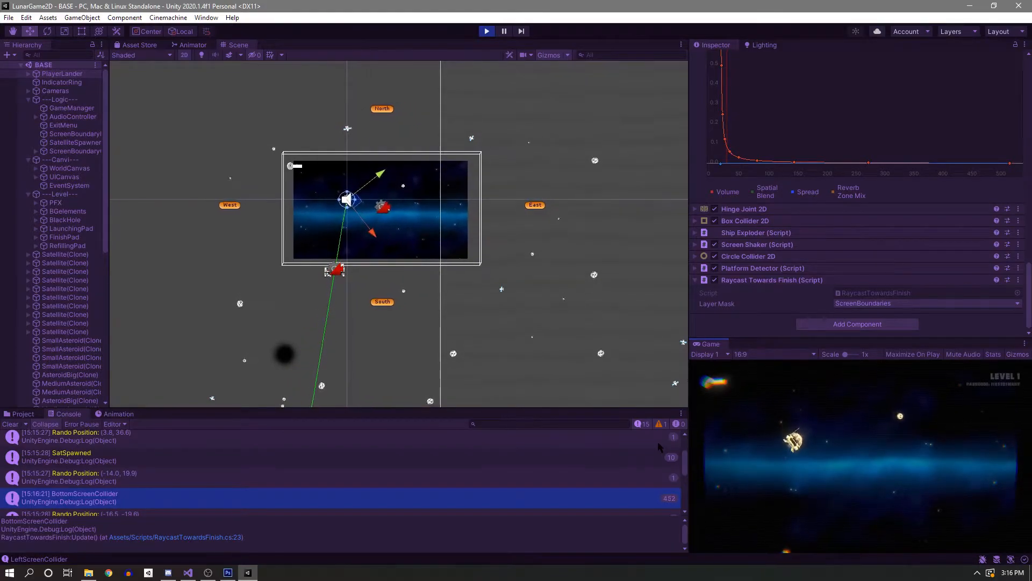
pyautogui.click(487, 30)
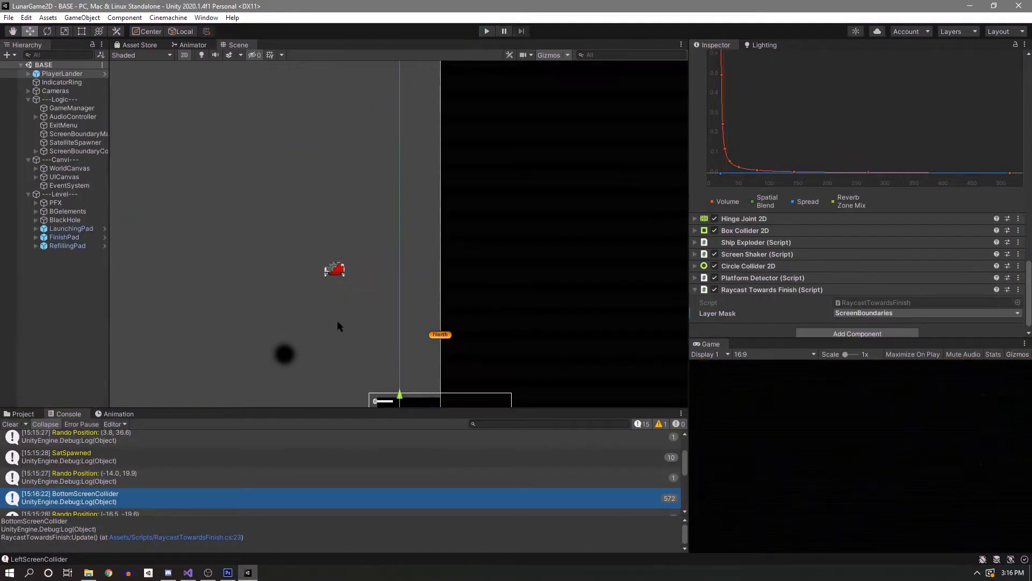
# Frame the screen boundary colliders' parent object in the scene view and expand it to show its child colliders.
pyautogui.scroll(-3, 522, 268)
pyautogui.moveTo(523, 269); pyautogui.dragTo(229, 234, button='middle')
pyautogui.scroll(-9, 196, 243)
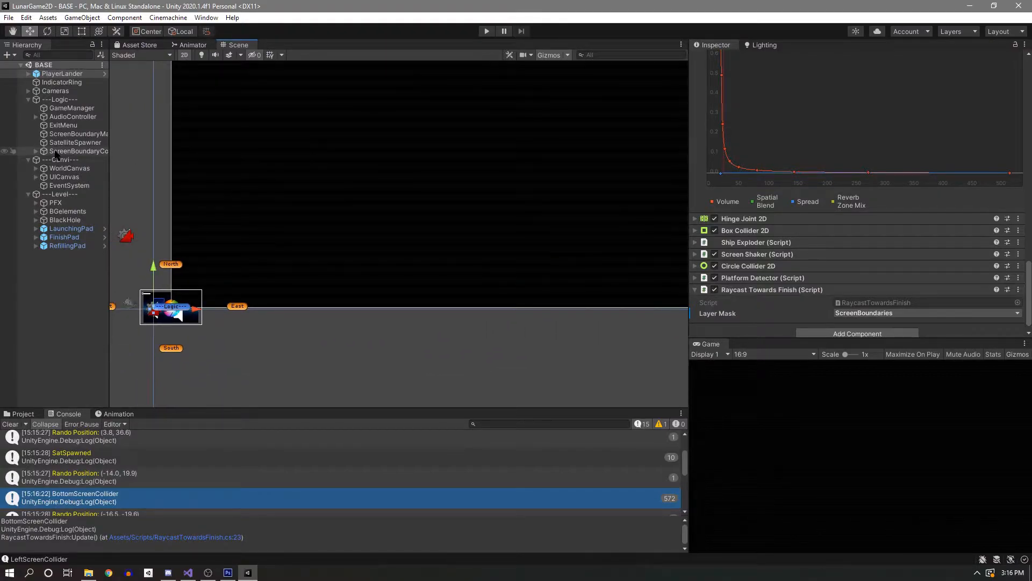
pyautogui.click(56, 152)
pyautogui.press('f')
pyautogui.click(36, 152)
pyautogui.scroll(5, 349, 244)
# Select all four screen colliders and expand their Box Collider 2D settings to inspect their outlines in the scene.
pyautogui.click(94, 161)
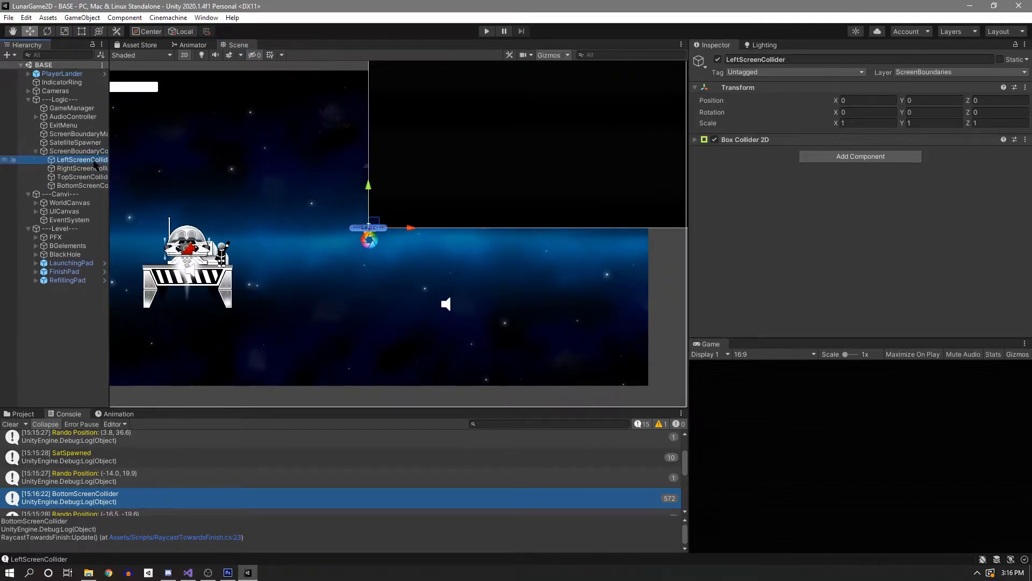
pyautogui.keyDown('shift'); pyautogui.click(91, 186); pyautogui.keyUp('shift')
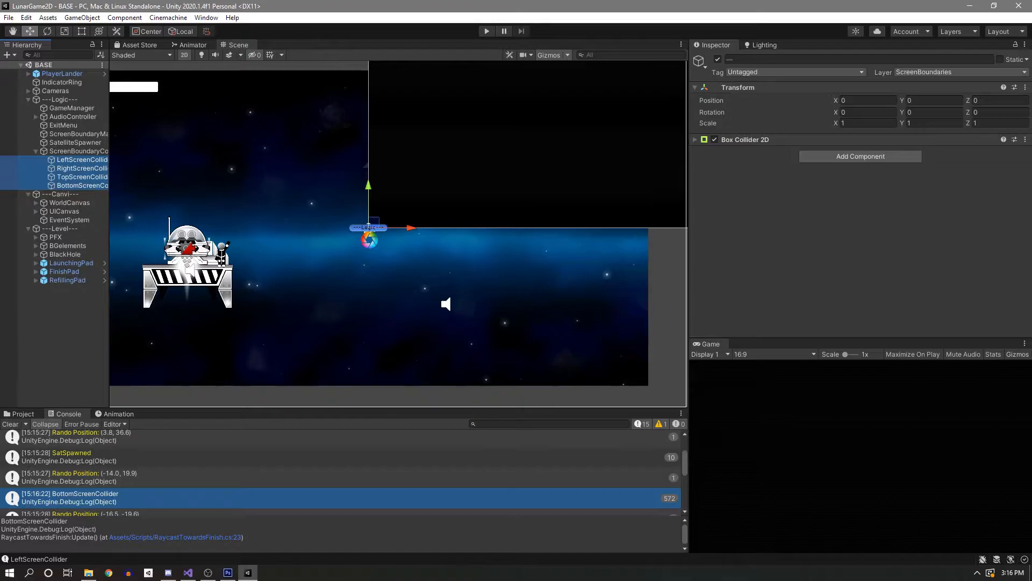
pyautogui.click(695, 139)
pyautogui.scroll(-4, 390, 229)
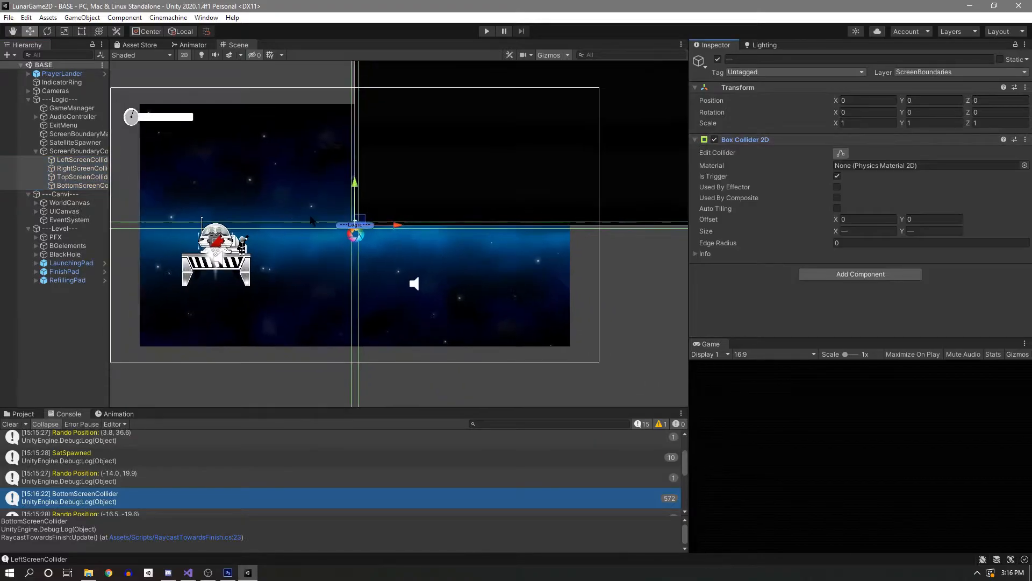
pyautogui.scroll(-1, 363, 237)
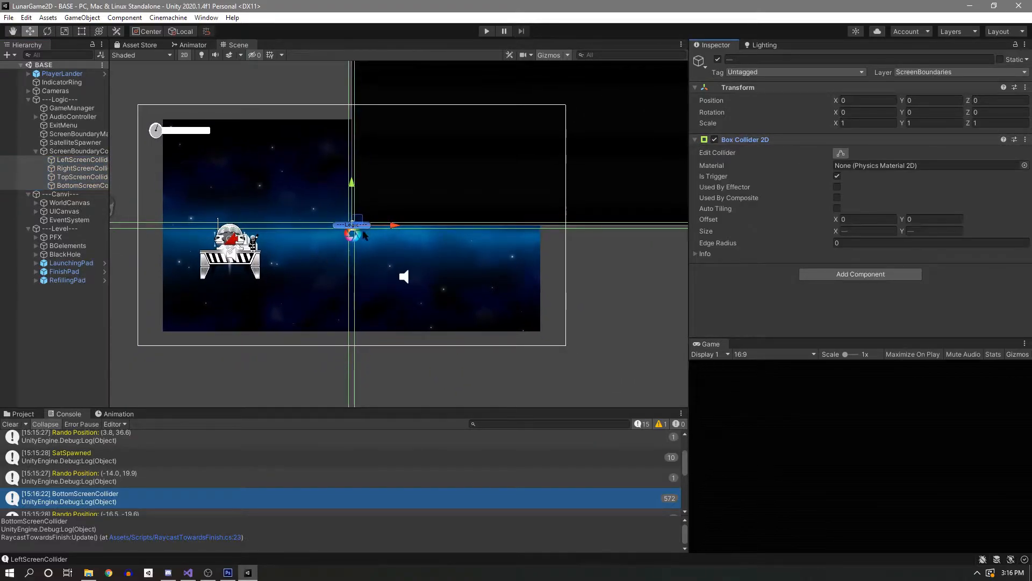
pyautogui.moveTo(253, 244); pyautogui.dragTo(393, 258, button='middle')
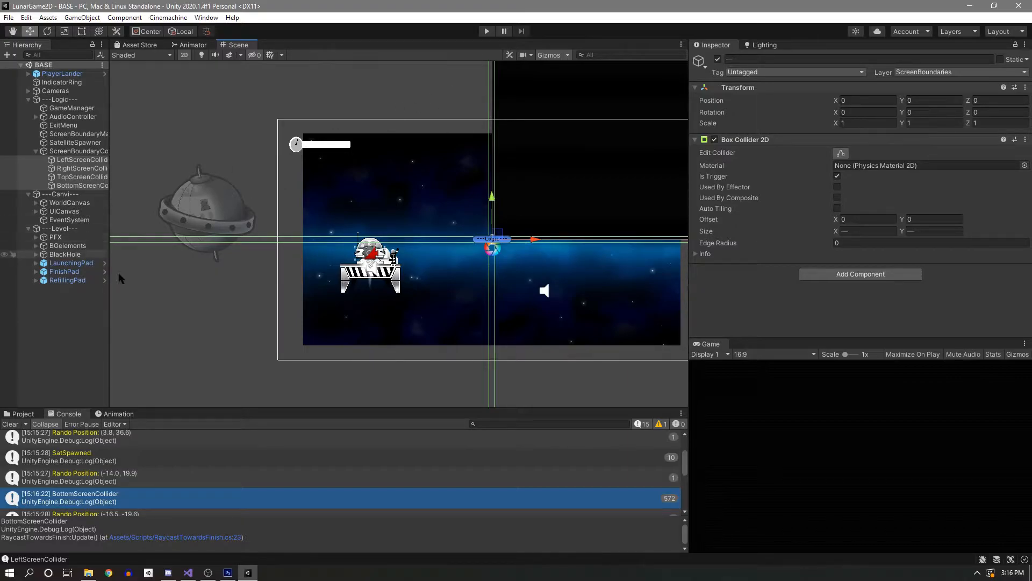
# Clear the console, switch to GenerateScreenBoundaries.cs in Visual Studio, and copy the four ScreenToWorldPoint assignments from Update().
pyautogui.moveTo(187, 574)
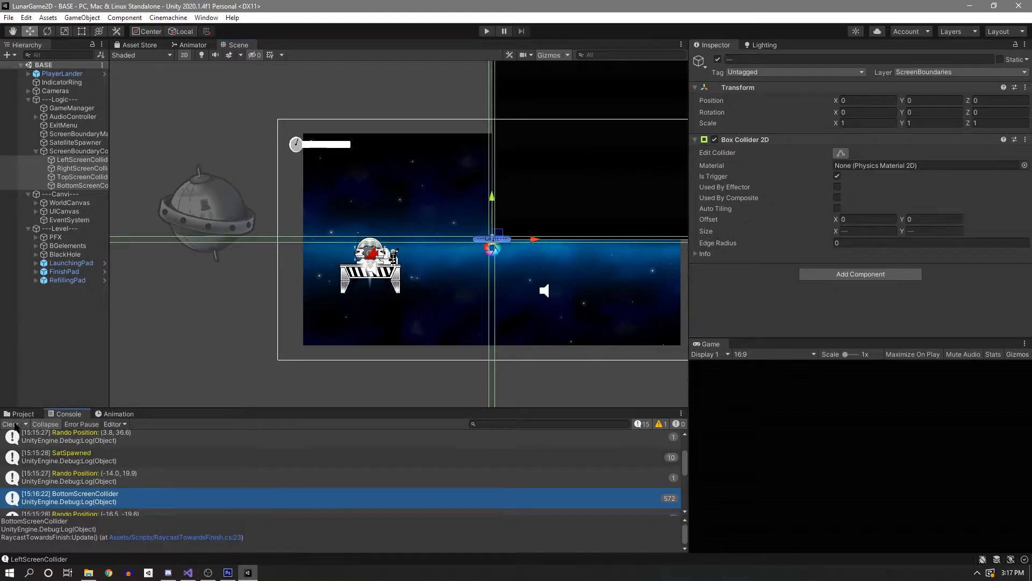
pyautogui.moveTo(228, 573)
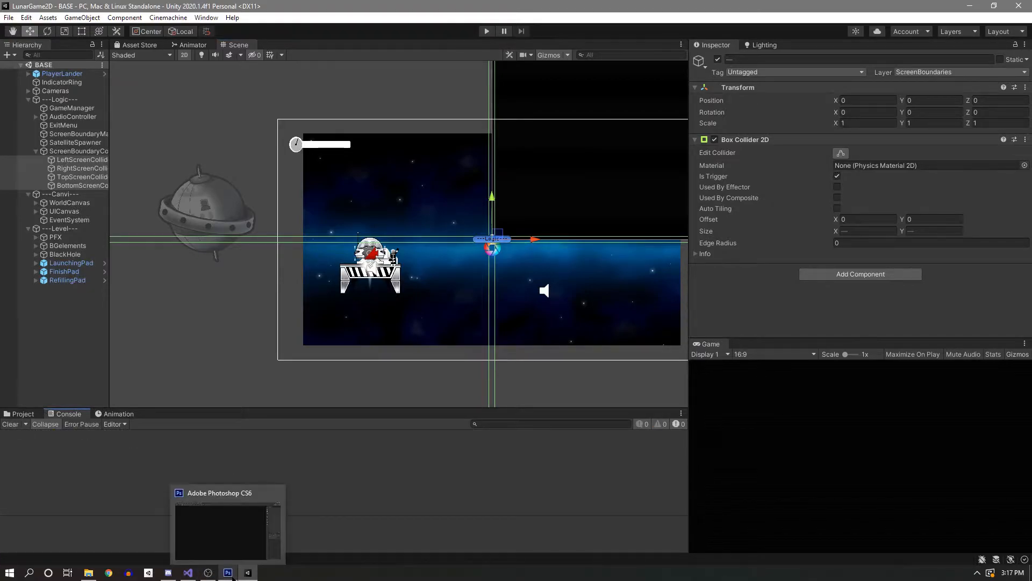
pyautogui.click(188, 574)
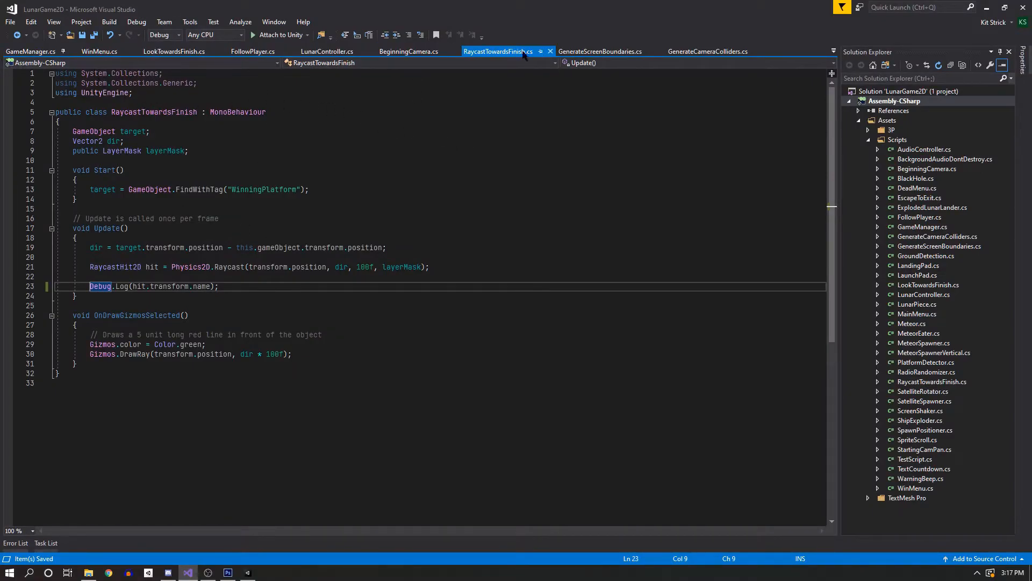
pyautogui.click(580, 52)
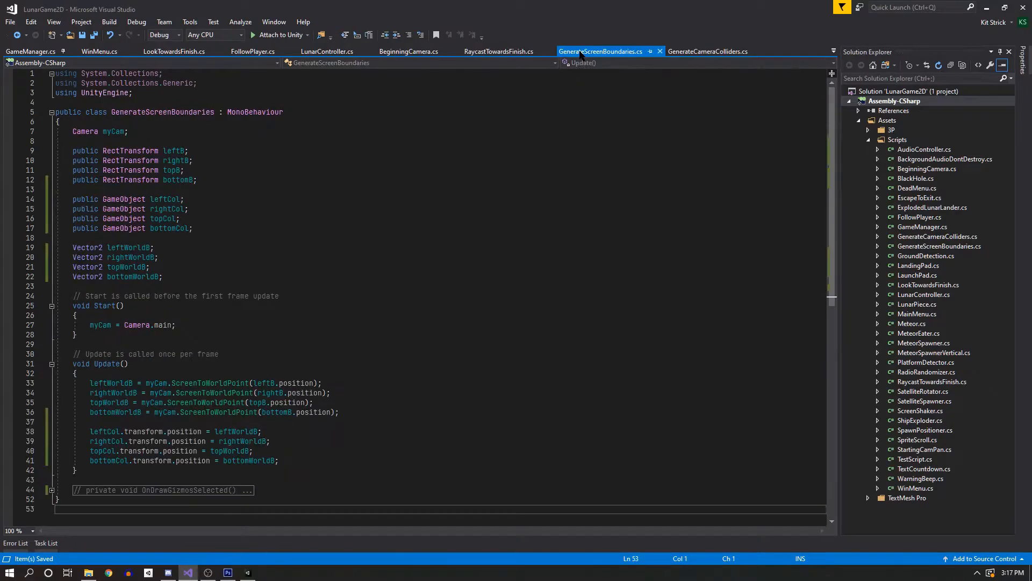
pyautogui.scroll(-4, 423, 235)
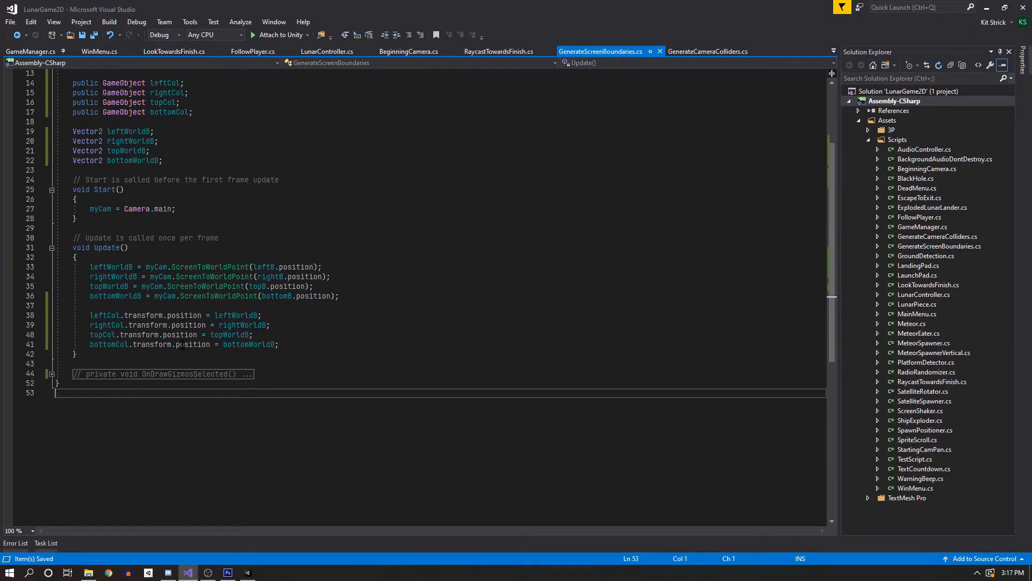
pyautogui.scroll(1, 229, 295)
pyautogui.moveTo(341, 325); pyautogui.dragTo(56, 298)
pyautogui.hotkey('ctrl', 'c')
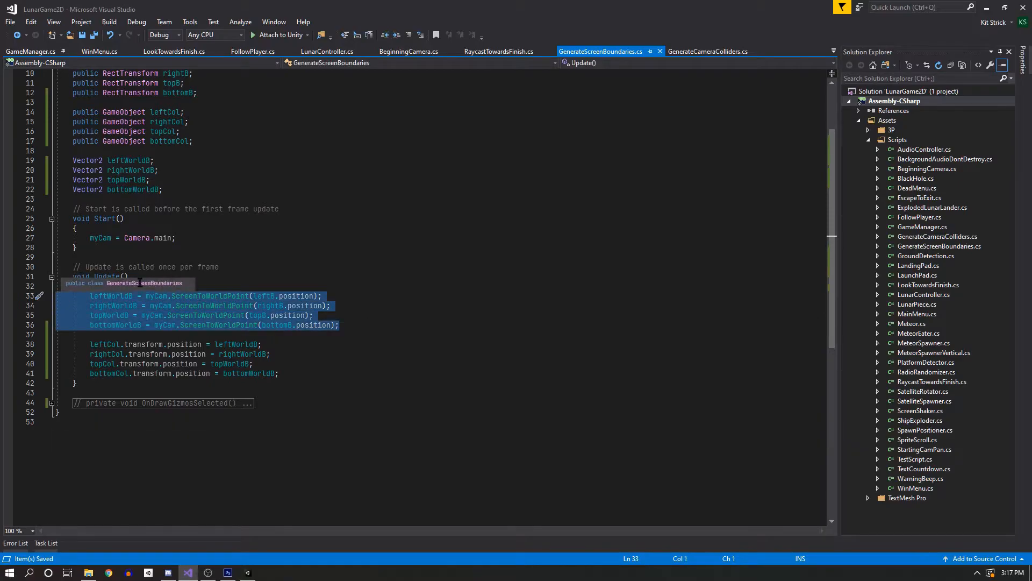
# Paste the four ScreenToWorldPoint assignments into Start() below myCam = Camera.main, separated by a blank line.
pyautogui.click(199, 238)
pyautogui.press('Return')
pyautogui.press('Return')
pyautogui.press('Return')
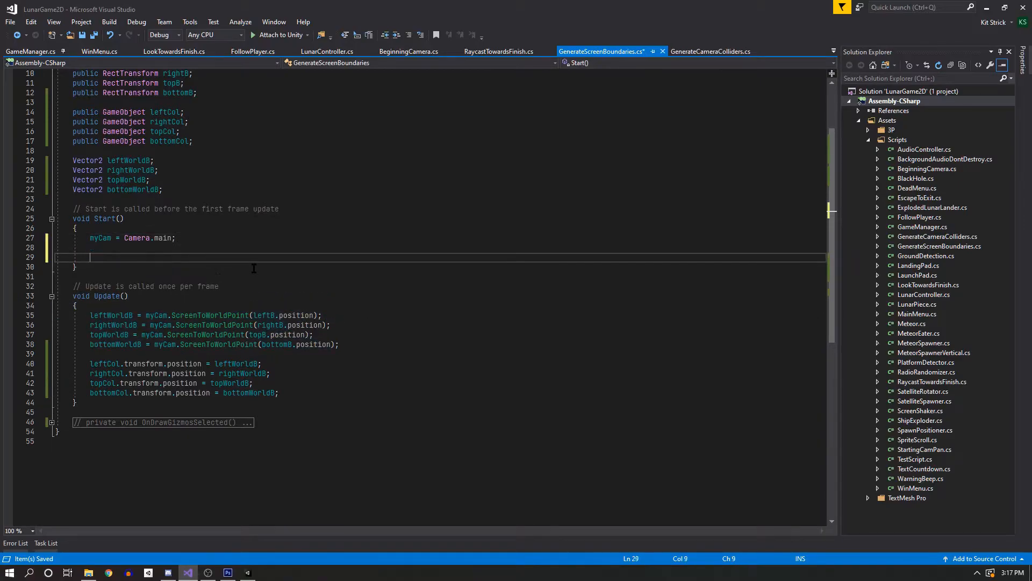
pyautogui.press('Up')
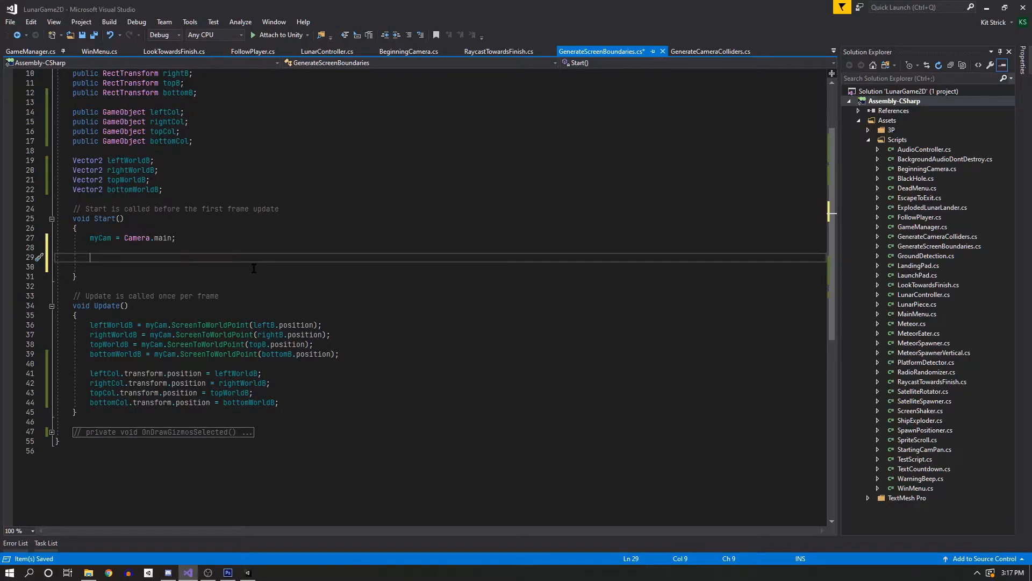
pyautogui.press('Return')
pyautogui.press('Up')
pyautogui.hotkey('ctrl', 'v')
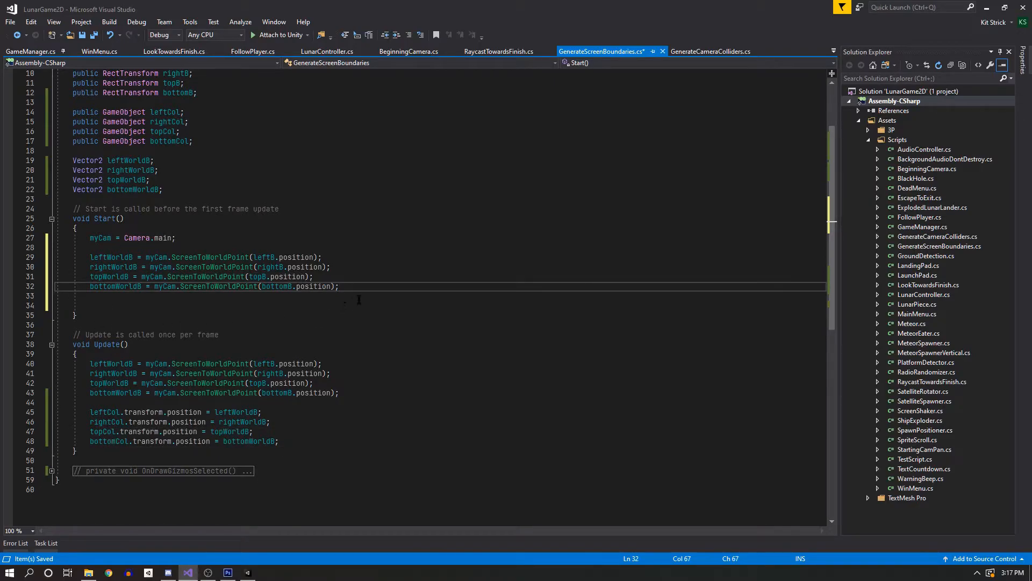
# Add four empty Debug.Log() calls in Start() below the ScreenToWorldPoint assignments, separated by a blank line.
pyautogui.press('Return')
pyautogui.press('Return')
pyautogui.write('debug.Log();')
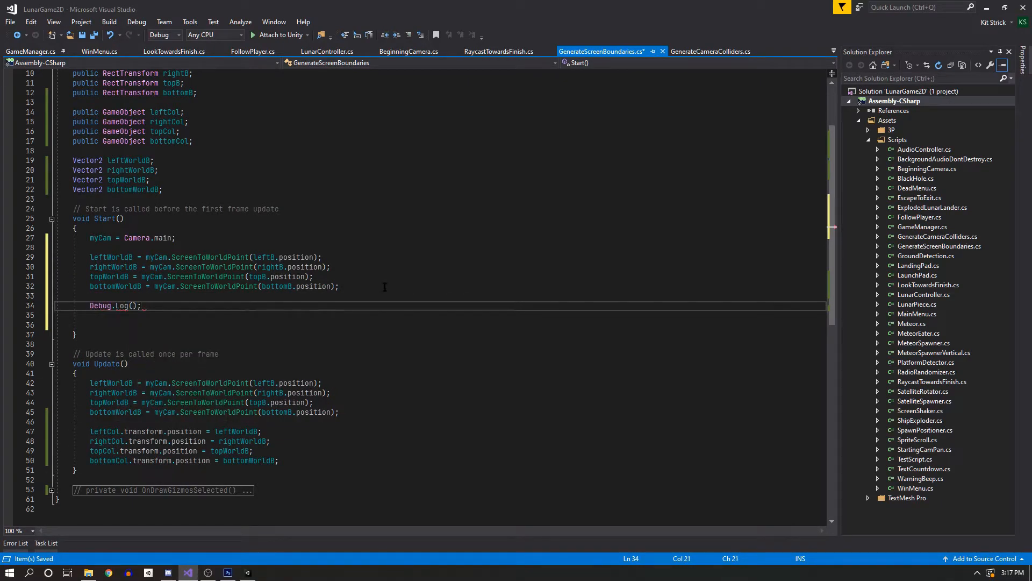
pyautogui.moveTo(144, 308); pyautogui.dragTo(89, 308)
pyautogui.hotkey('ctrl', 'c')
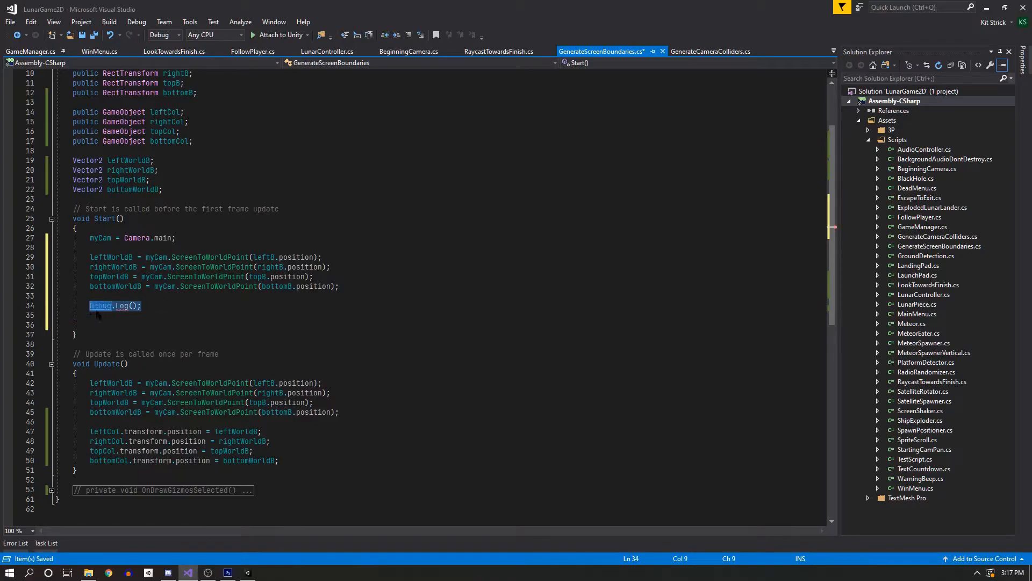
pyautogui.click(186, 306)
pyautogui.press('Return')
pyautogui.hotkey('ctrl', 'v')
pyautogui.press('Return')
pyautogui.hotkey('ctrl', 'v')
pyautogui.press('Return')
pyautogui.hotkey('ctrl', 'v')
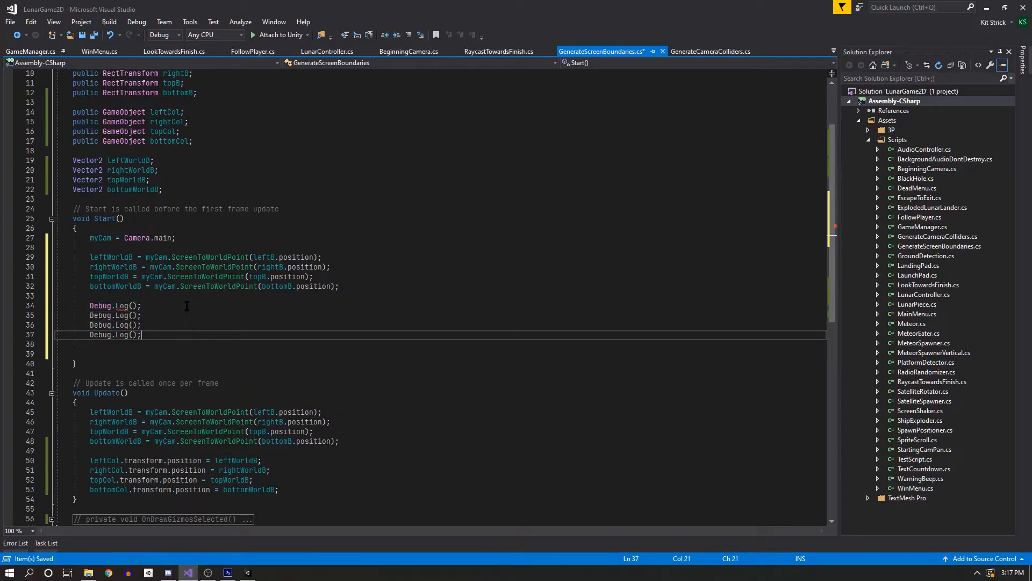
# Fill the first two Debug.Log calls with leftWorldB and rightWorldB.
pyautogui.doubleClick(112, 258)
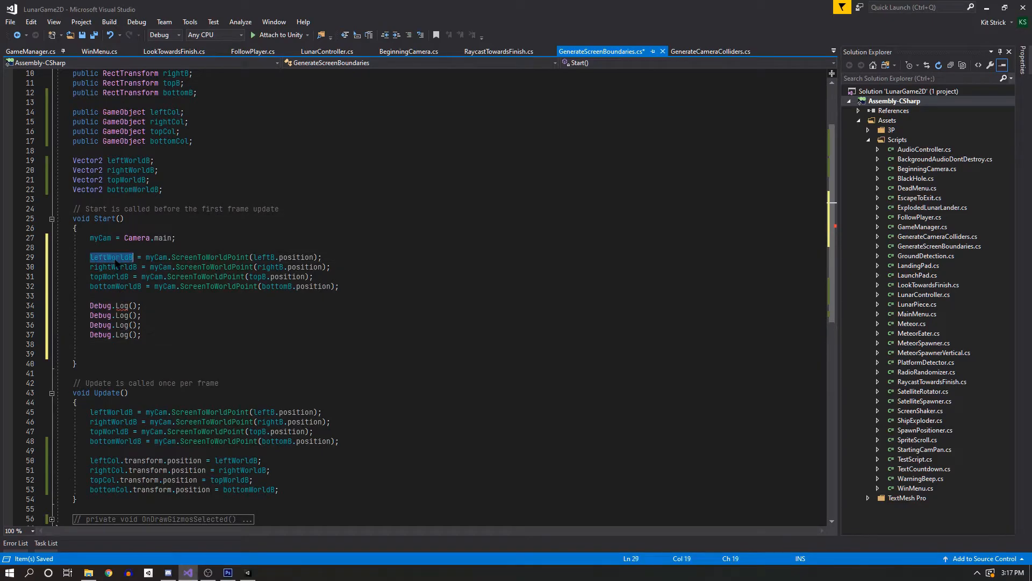
pyautogui.hotkey('ctrl', 'c')
pyautogui.click(134, 305)
pyautogui.hotkey('ctrl', 'v')
pyautogui.doubleClick(123, 268)
pyautogui.hotkey('ctrl', 'c')
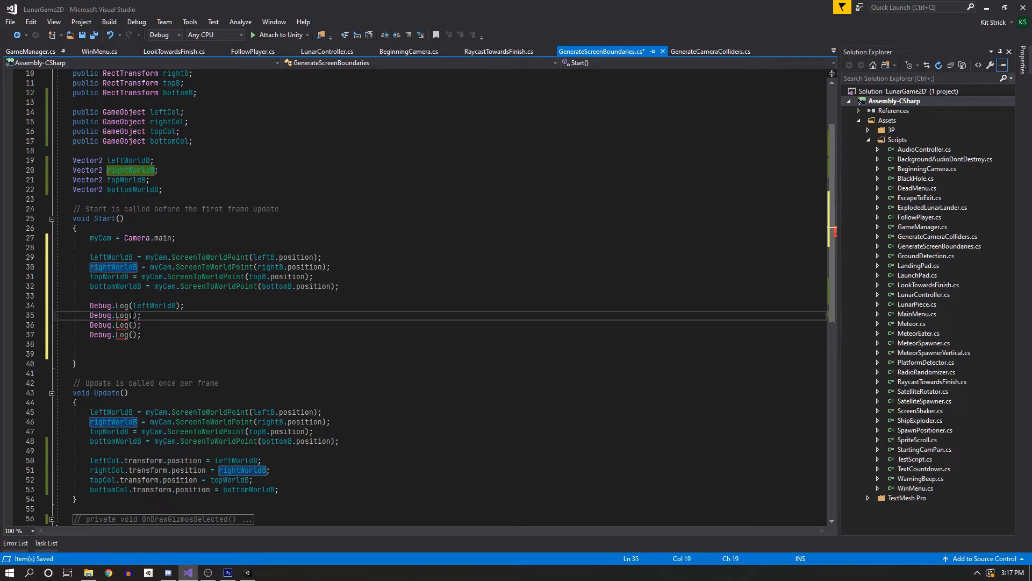
pyautogui.click(134, 316)
pyautogui.hotkey('ctrl', 'v')
# Fill the last two Debug.Log calls with topWorldB and bottomWorldB.
pyautogui.doubleClick(112, 277)
pyautogui.hotkey('ctrl', 'c')
pyautogui.click(135, 325)
pyautogui.hotkey('ctrl', 'v')
pyautogui.click(119, 286)
pyautogui.doubleClick(118, 286)
pyautogui.hotkey('ctrl', 'c')
pyautogui.click(133, 335)
pyautogui.hotkey('ctrl', 'v')
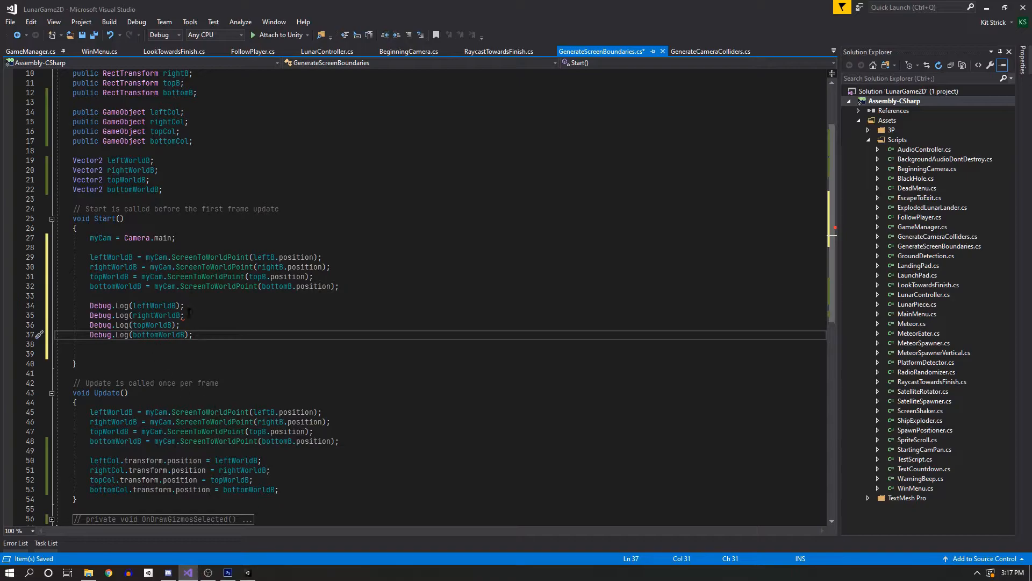
# Restore the missing closing parenthesis in the rightWorldB log call and save the script.
pyautogui.click(182, 316)
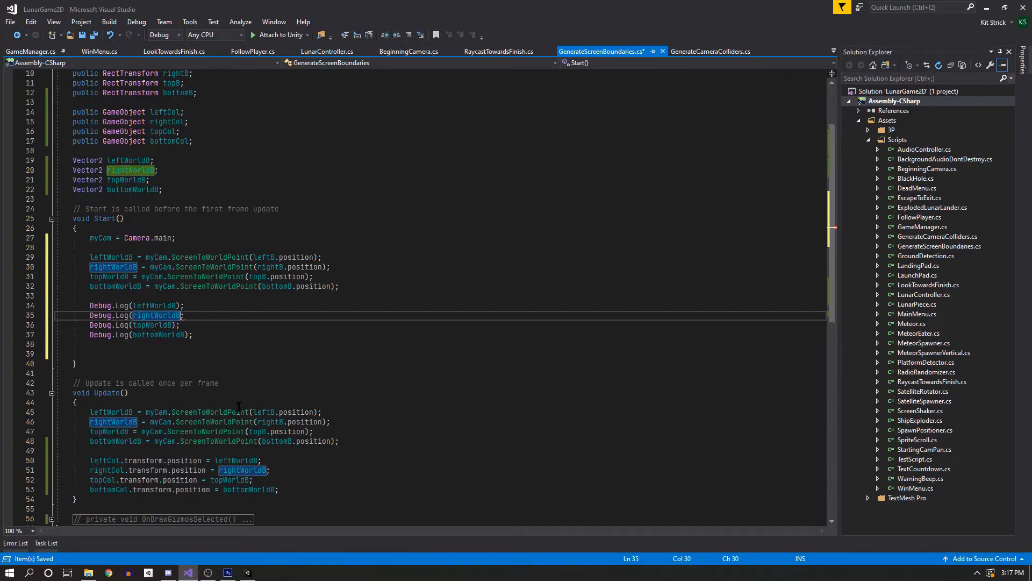
pyautogui.write(')')
pyautogui.hotkey('ctrl', 's')
pyautogui.click(177, 354)
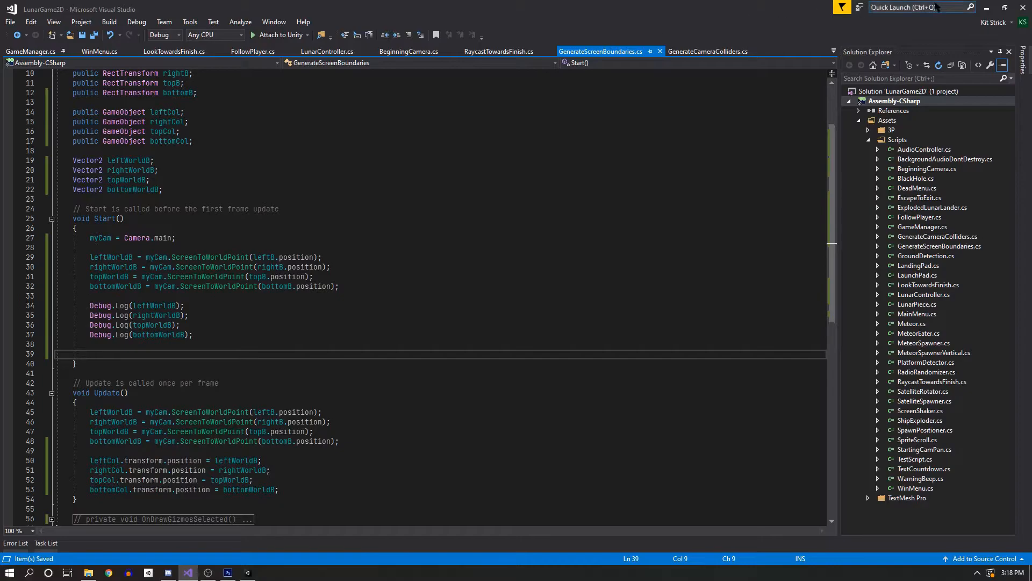
# Switch to Unity, clear the console, and run the game briefly to read the four logged boundary positions.
pyautogui.click(986, 8)
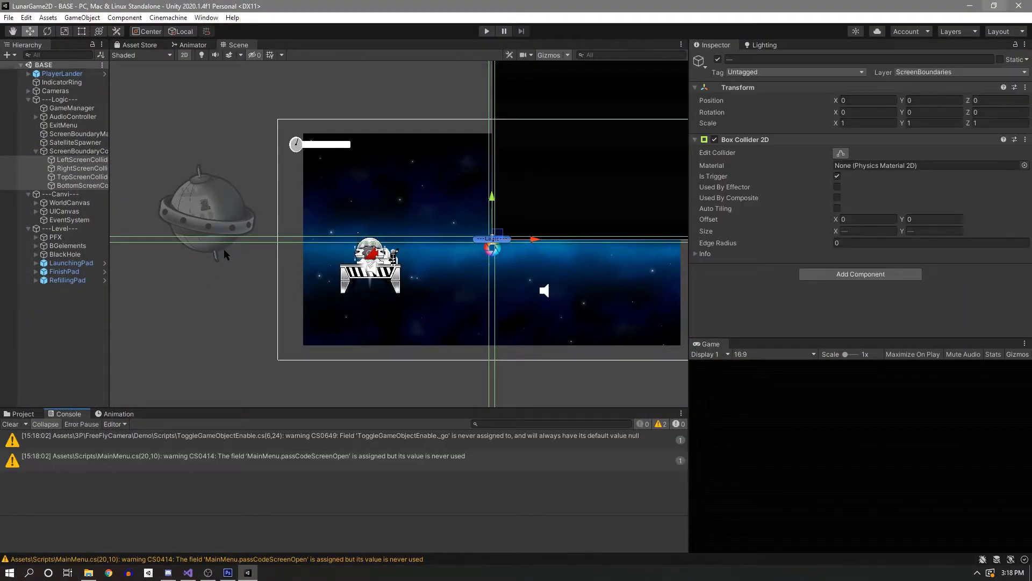
pyautogui.click(11, 424)
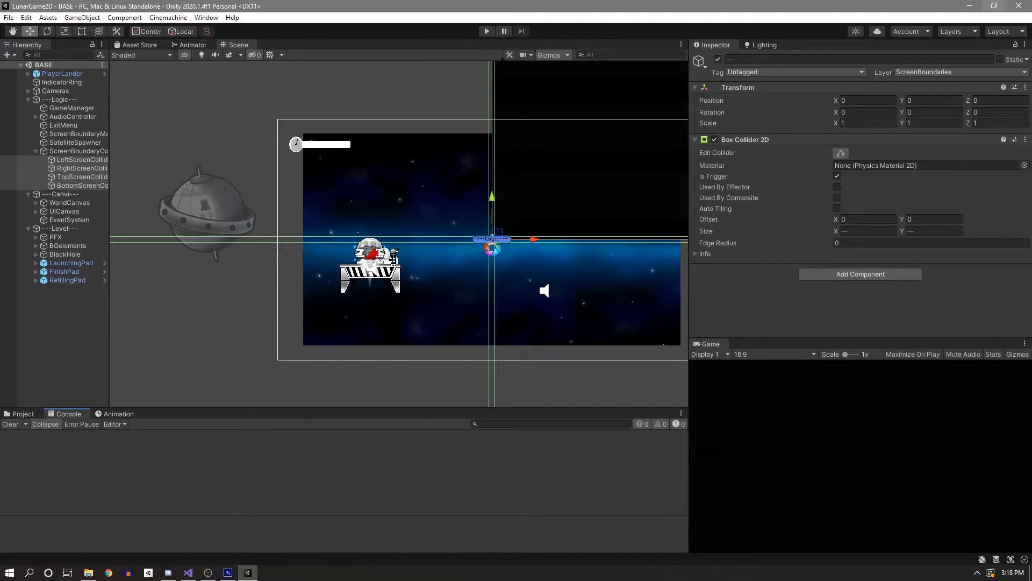
pyautogui.click(487, 31)
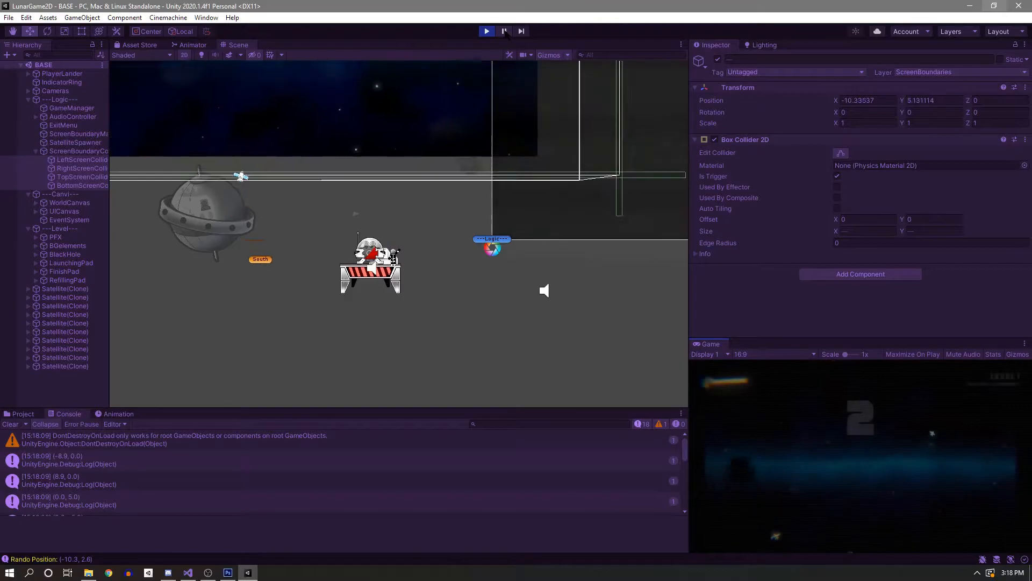
pyautogui.click(488, 32)
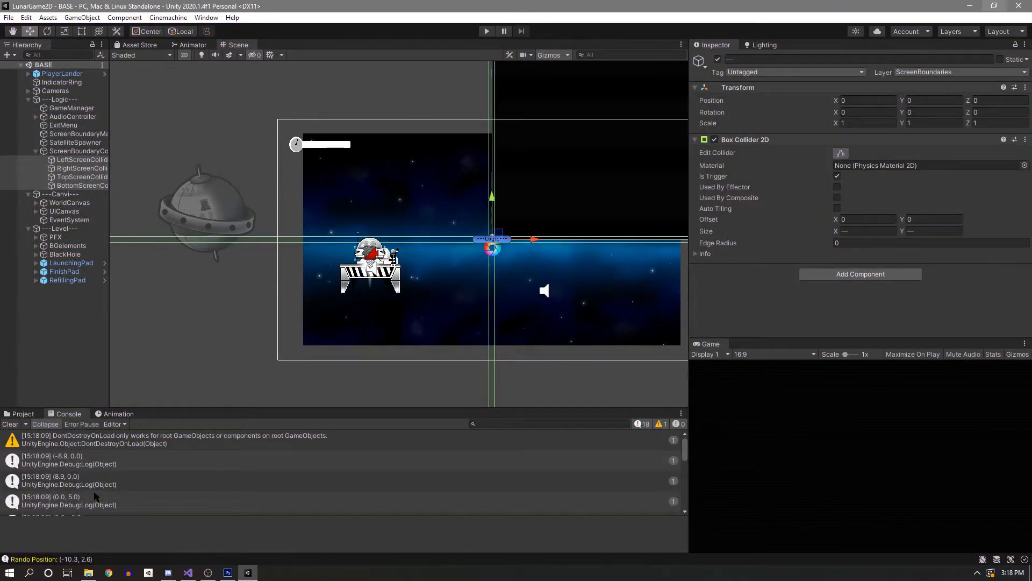
pyautogui.scroll(-2, 96, 474)
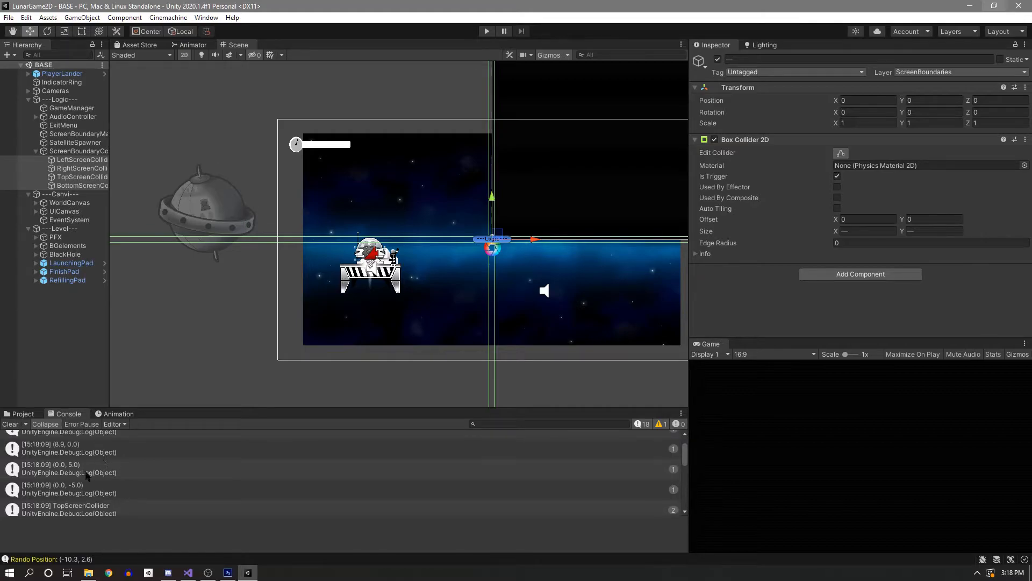
pyautogui.scroll(2, 57, 489)
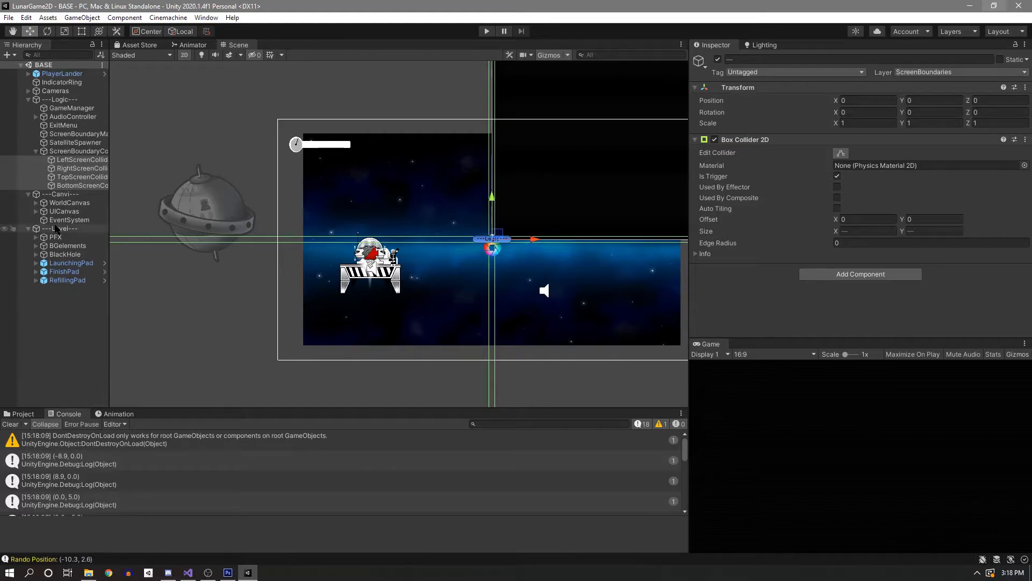
# Set LeftScreenCollider's X position to -8.9.
pyautogui.click(79, 161)
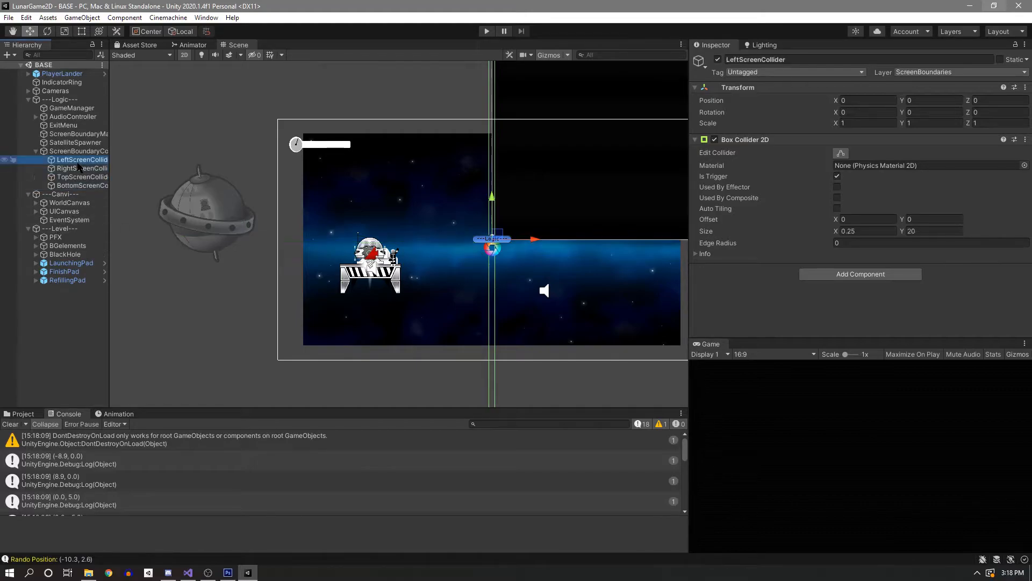
pyautogui.click(869, 101)
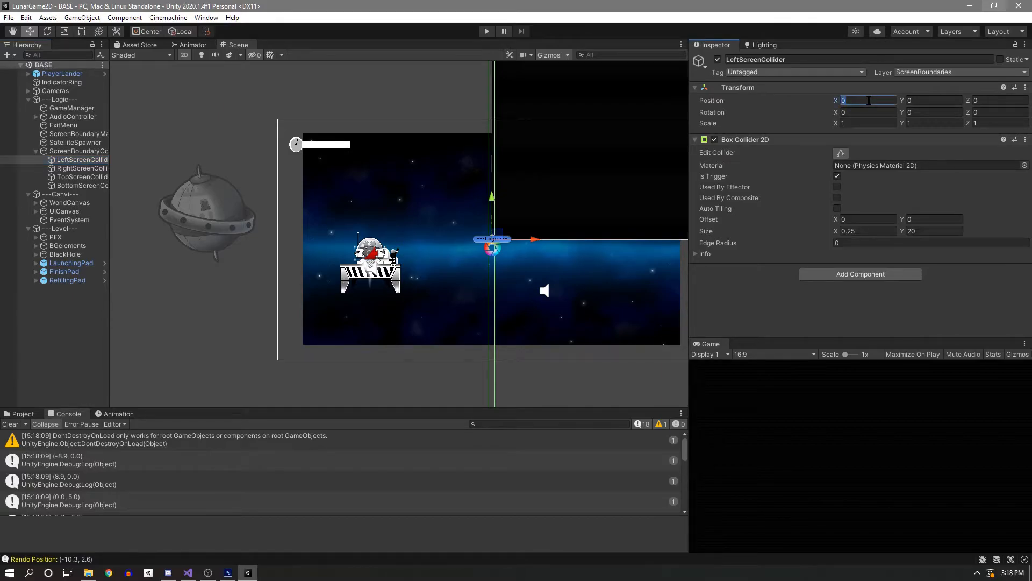
pyautogui.write('-7')
pyautogui.press('BackSpace')
pyautogui.write('8.0')
pyautogui.press('BackSpace')
pyautogui.write('9')
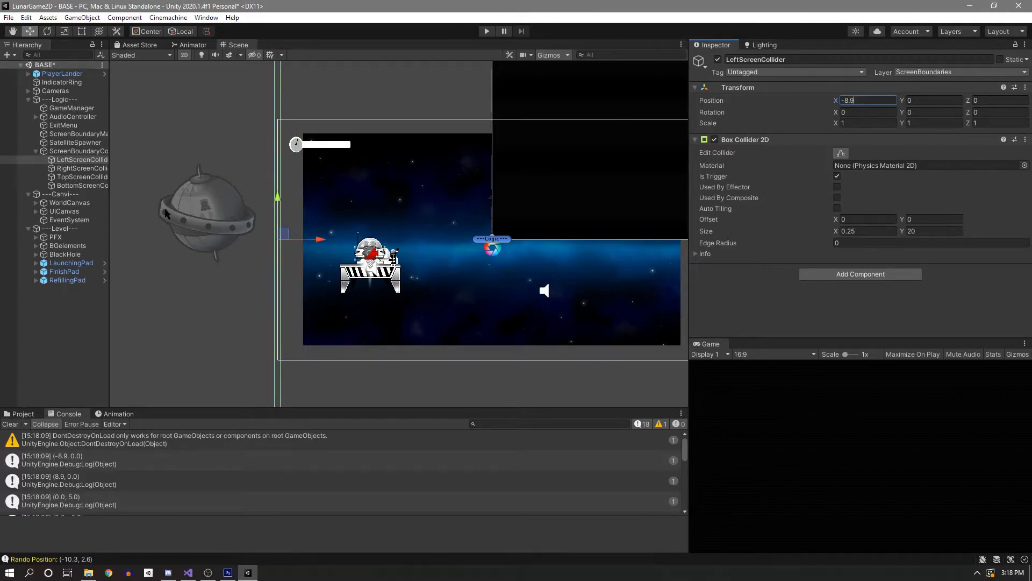
# Set RightScreenCollider's X position to 8.9 and check its placement in the scene.
pyautogui.click(81, 168)
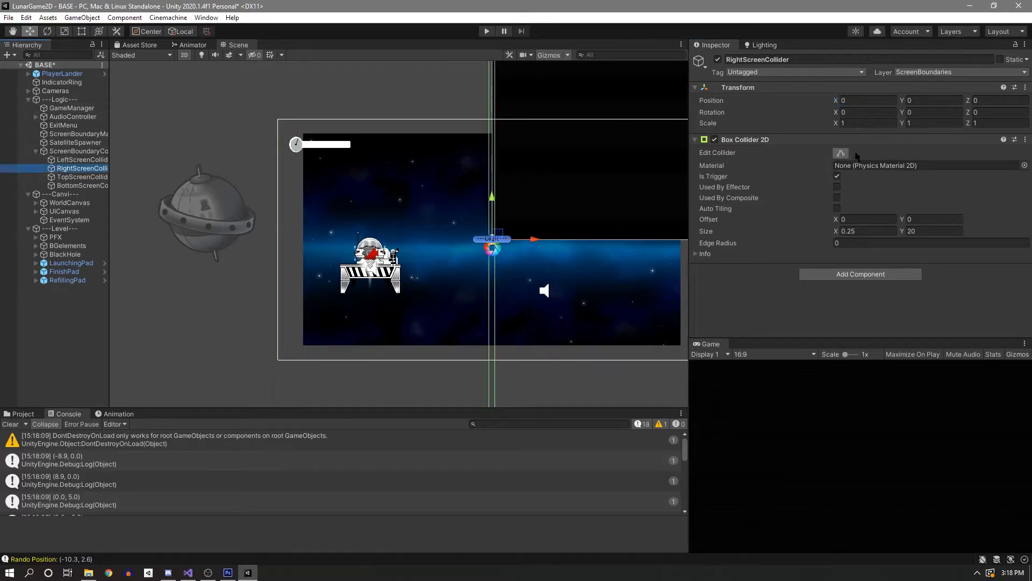
pyautogui.click(881, 100)
pyautogui.write('7')
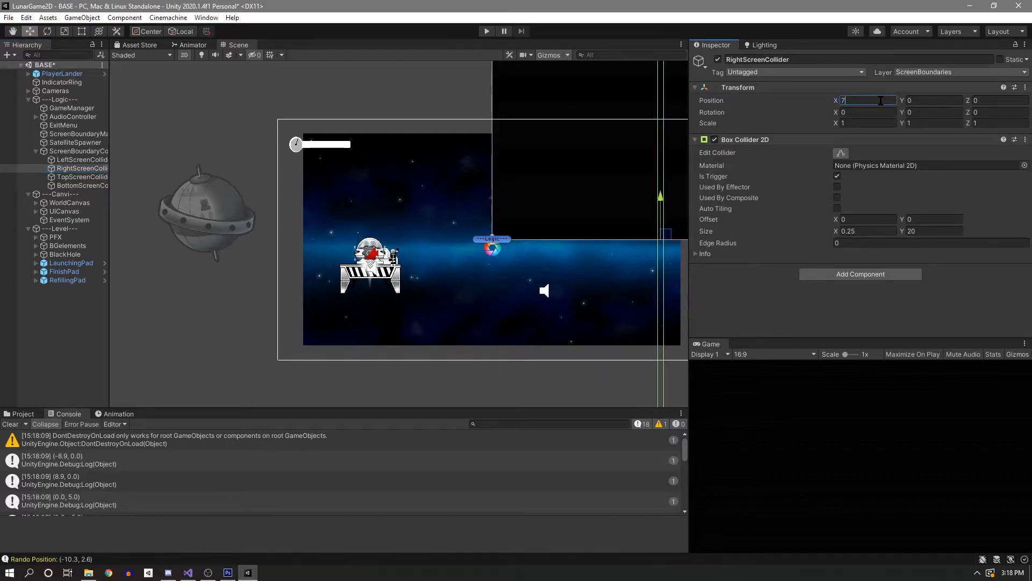
pyautogui.press('BackSpace')
pyautogui.write('8.9')
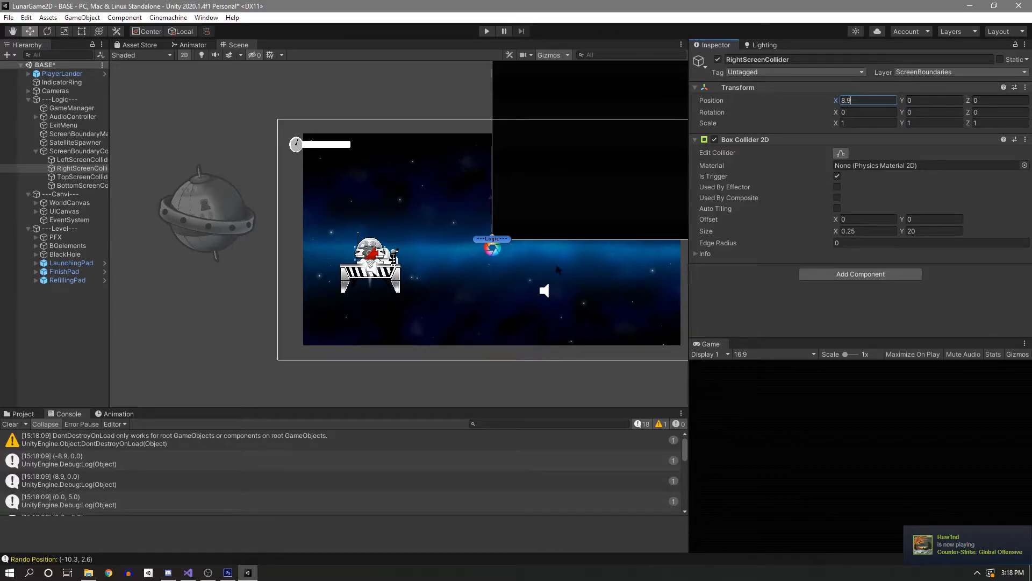
pyautogui.moveTo(556, 265); pyautogui.dragTo(375, 259, button='middle')
# Try an X position of 5 for TopScreenCollider, and undo that change.
pyautogui.click(86, 177)
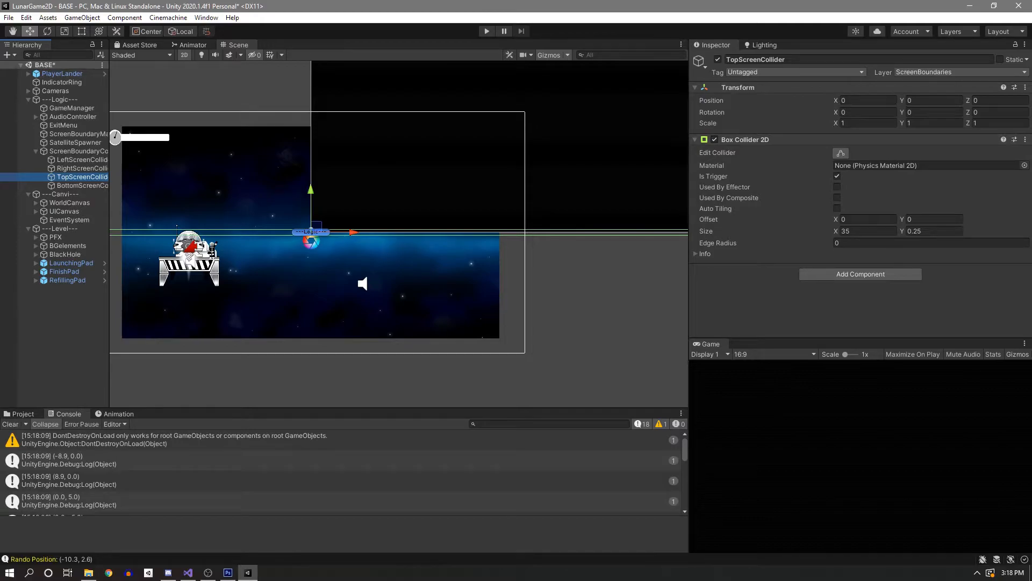
pyautogui.click(868, 101)
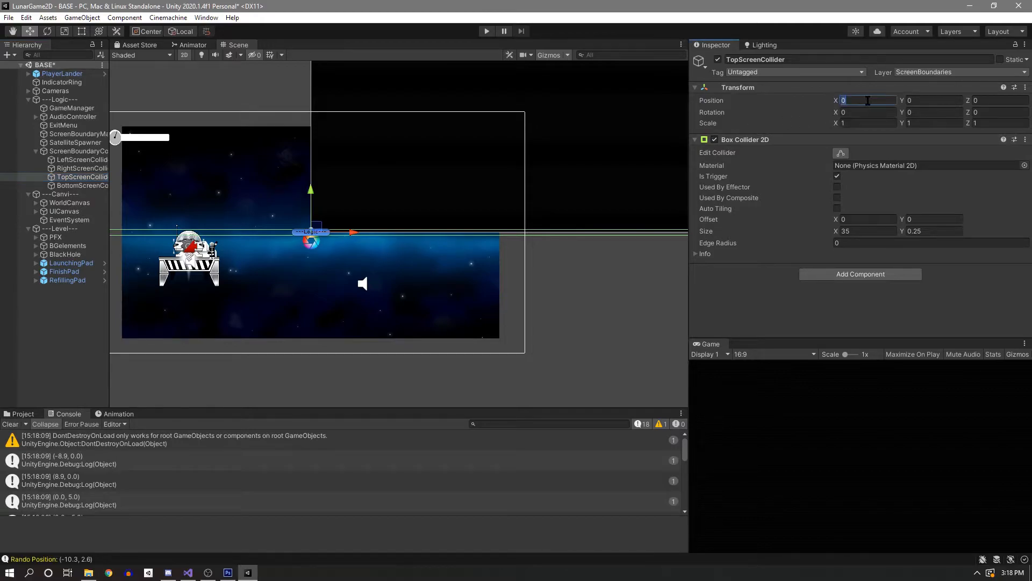
pyautogui.write('6')
pyautogui.press('BackSpace')
pyautogui.write('5')
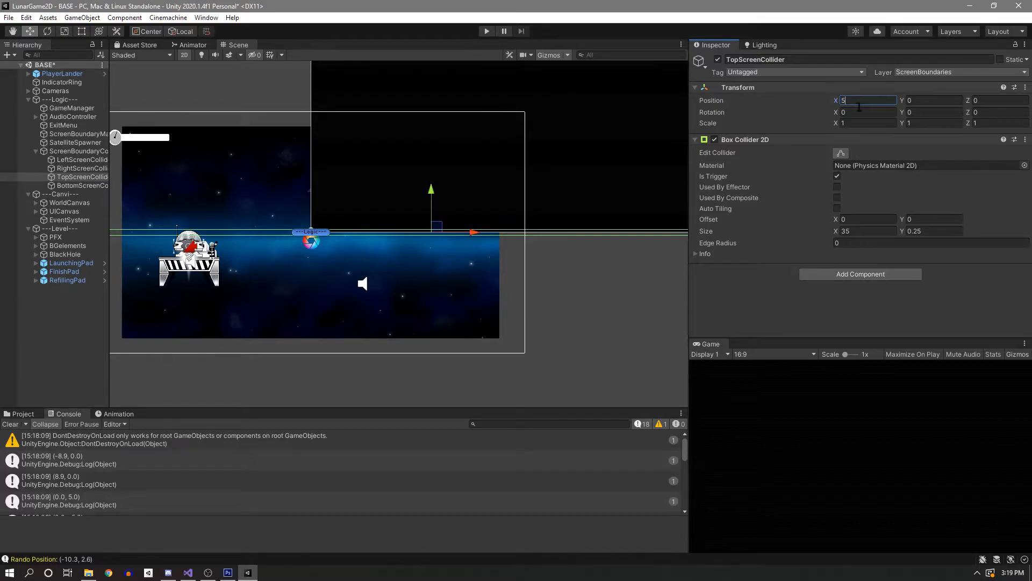
pyautogui.moveTo(435, 202); pyautogui.dragTo(519, 218, button='middle')
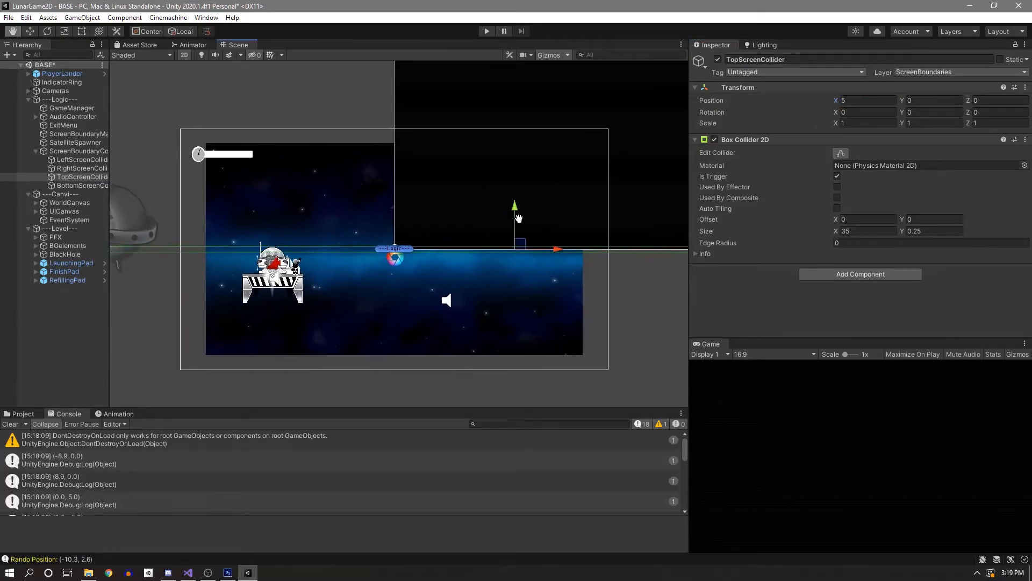
pyautogui.hotkey('ctrl', 'z')
# Set TopScreenCollider's Y position to 5.
pyautogui.click(925, 99)
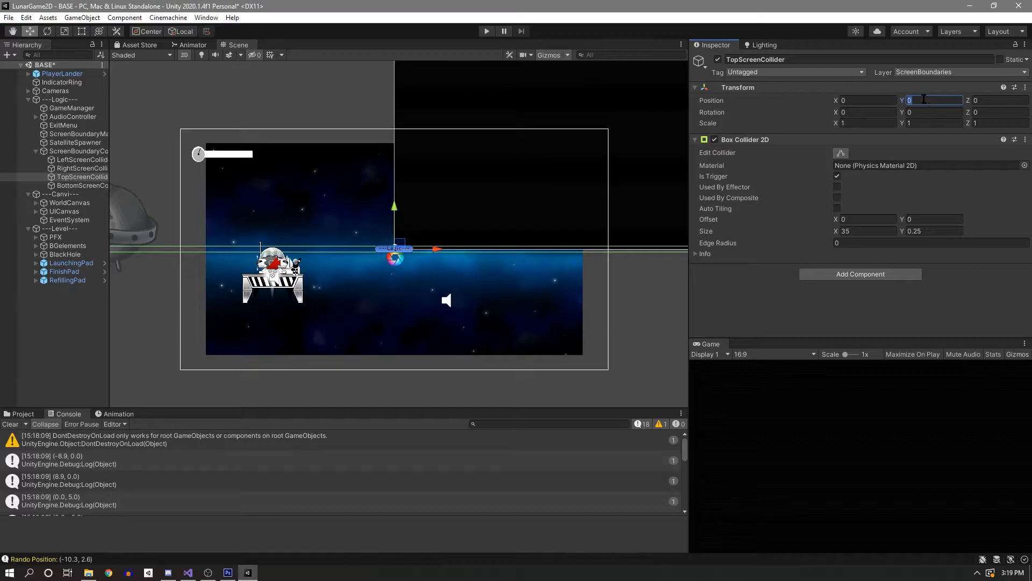
pyautogui.write('6')
pyautogui.press('BackSpace')
pyautogui.write('5')
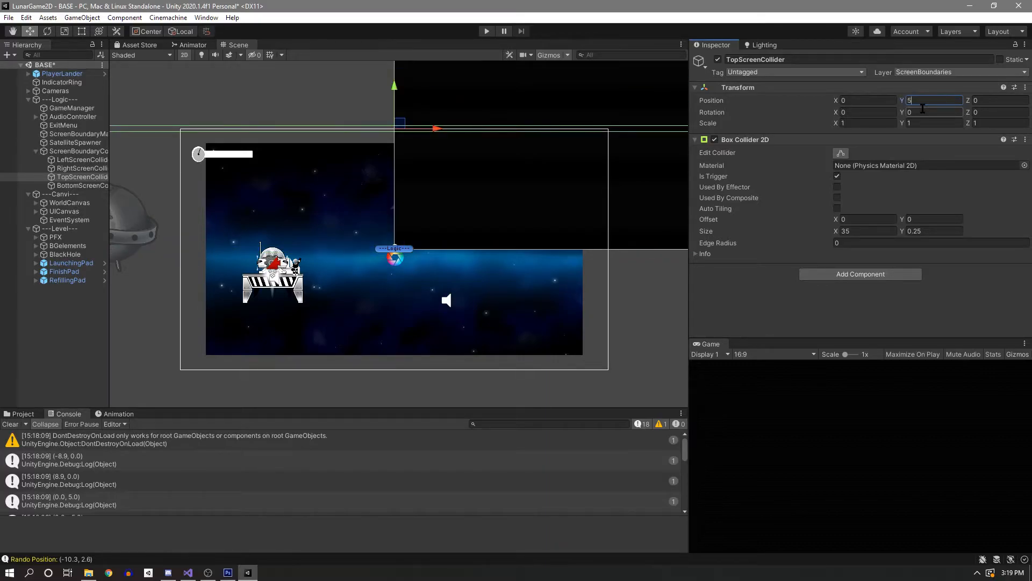
# Set BottomScreenCollider's Y position to -5, deselect it, and save the scene.
pyautogui.click(84, 186)
pyautogui.click(928, 100)
pyautogui.write('-5')
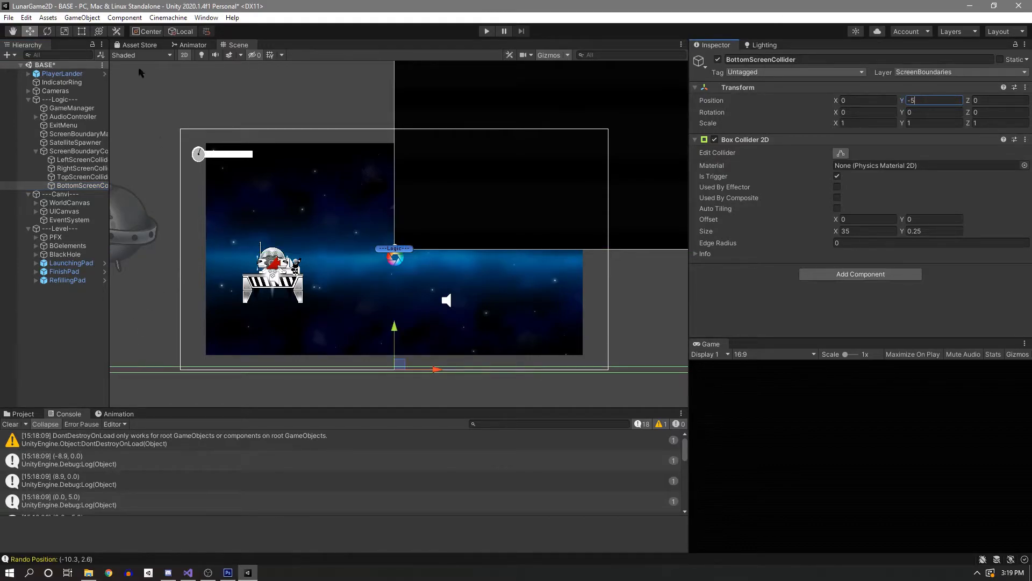
pyautogui.click(51, 320)
pyautogui.hotkey('ctrl', 's')
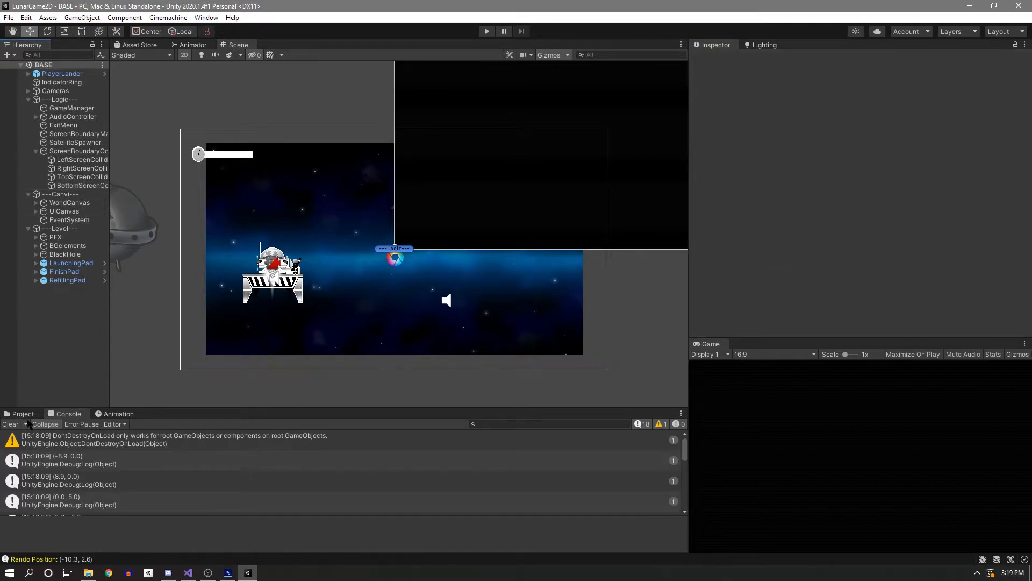
# Switch to Visual Studio, delete the ScreenToWorldPoint assignments and Debug.Log calls from Start() in GenerateScreenBoundaries.cs, and save the script.
pyautogui.click(188, 572)
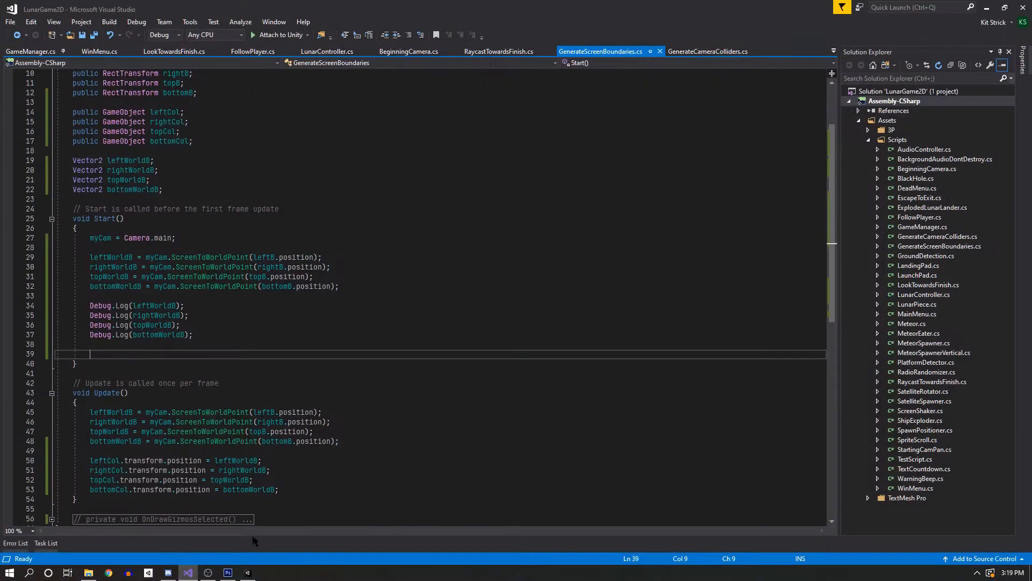
pyautogui.moveTo(116, 355); pyautogui.dragTo(25, 240)
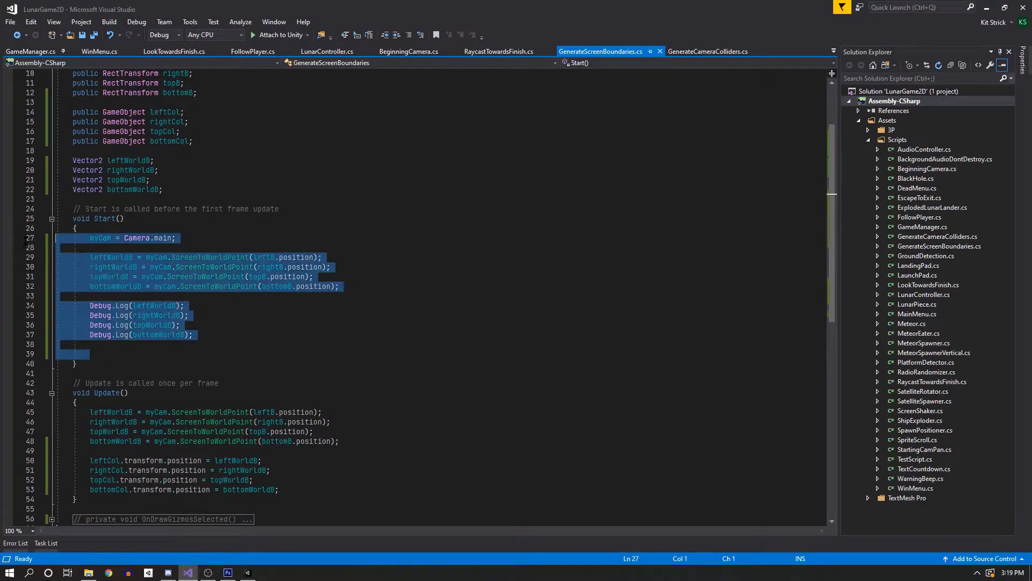
pyautogui.moveTo(130, 247); pyautogui.dragTo(212, 355)
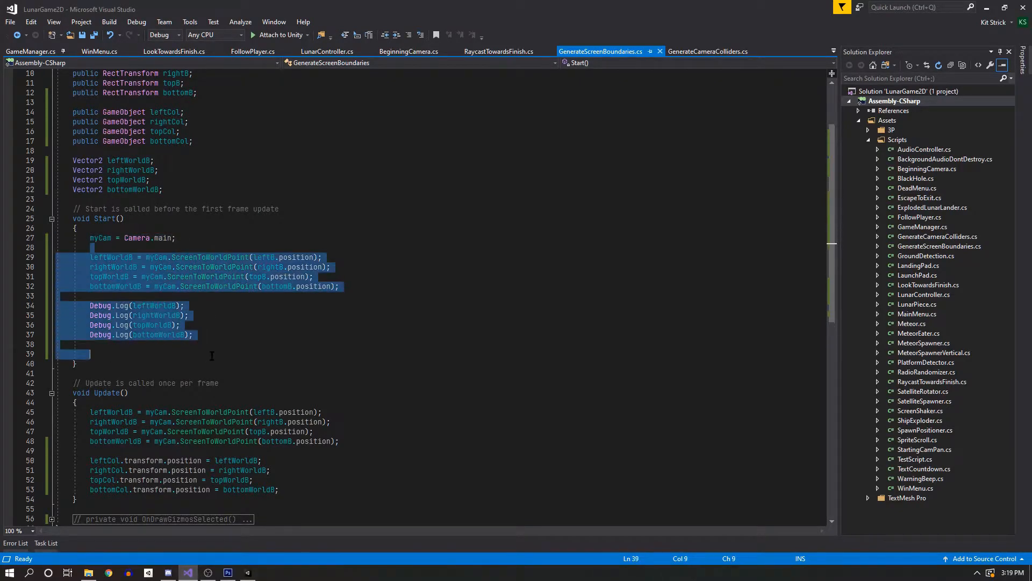
pyautogui.press('Delete')
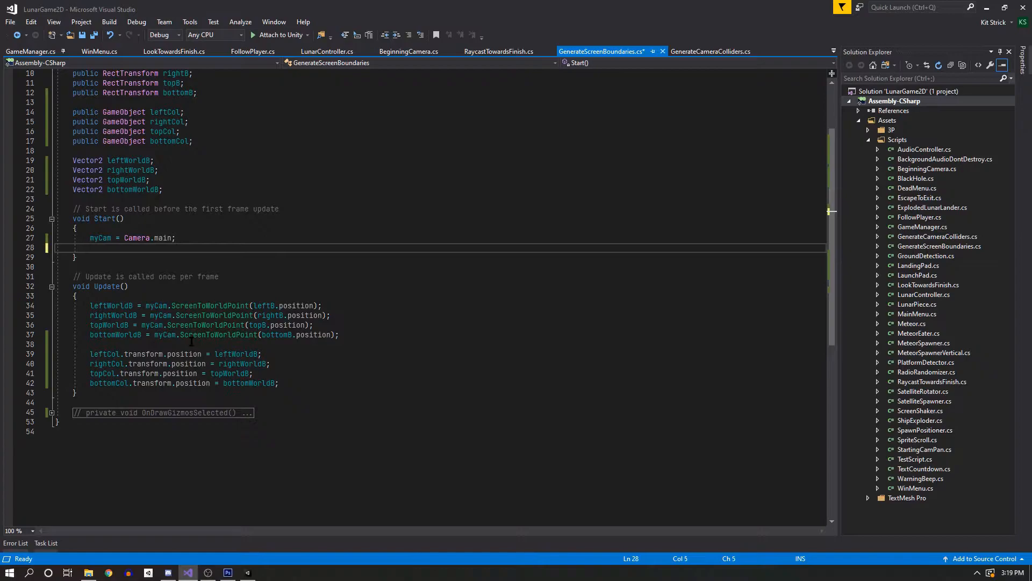
pyautogui.press('BackSpace')
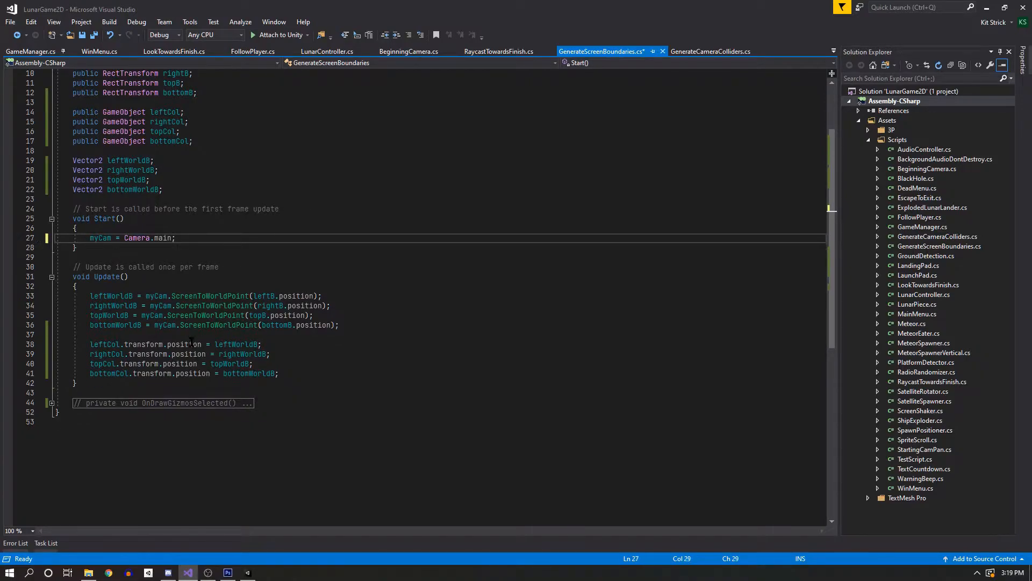
pyautogui.hotkey('ctrl', 's')
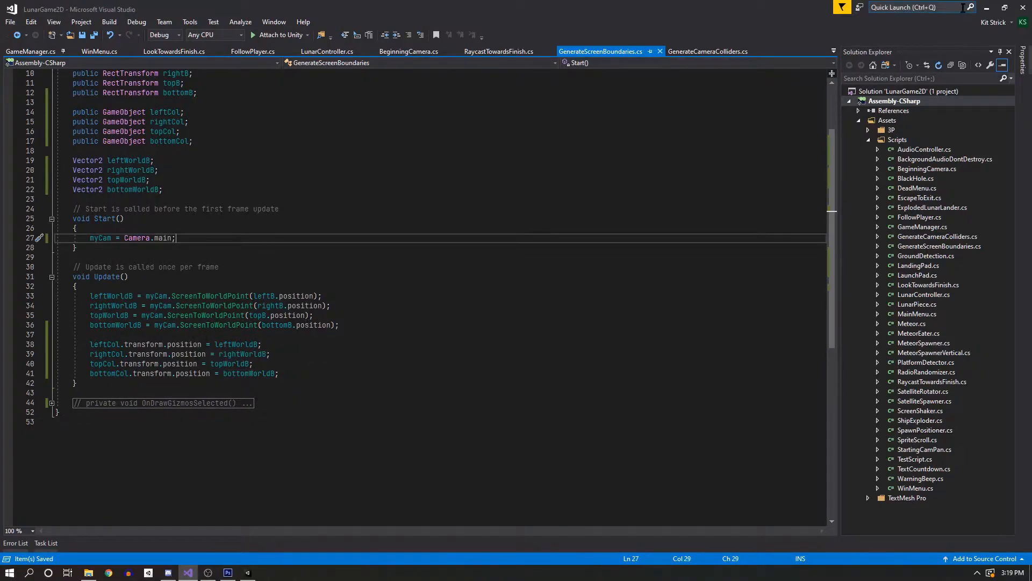
# Return to Unity and open the passCodeScreenOpen declaration in MainMenu.cs from its unused-field console warning.
pyautogui.click(987, 7)
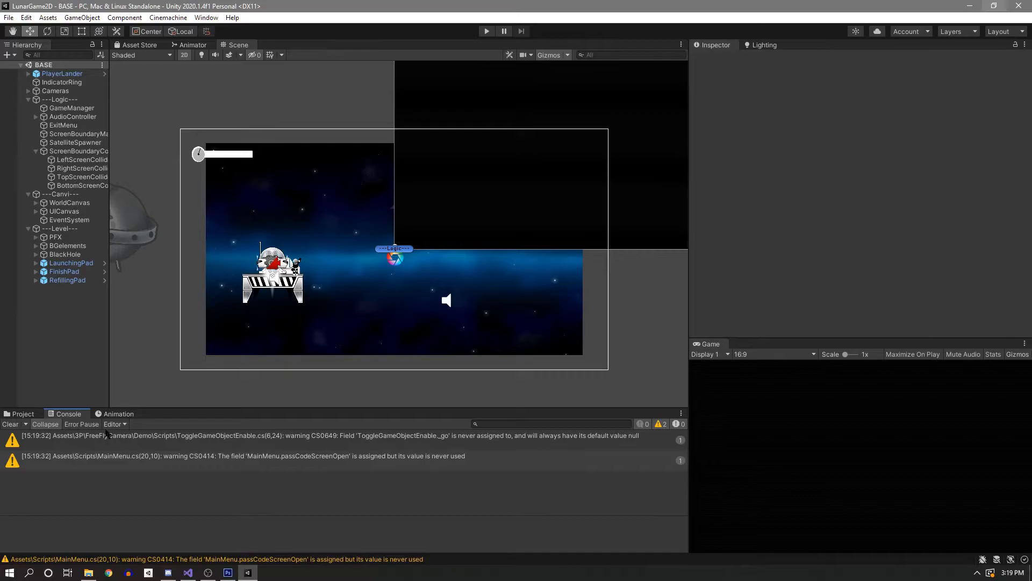
pyautogui.doubleClick(212, 458)
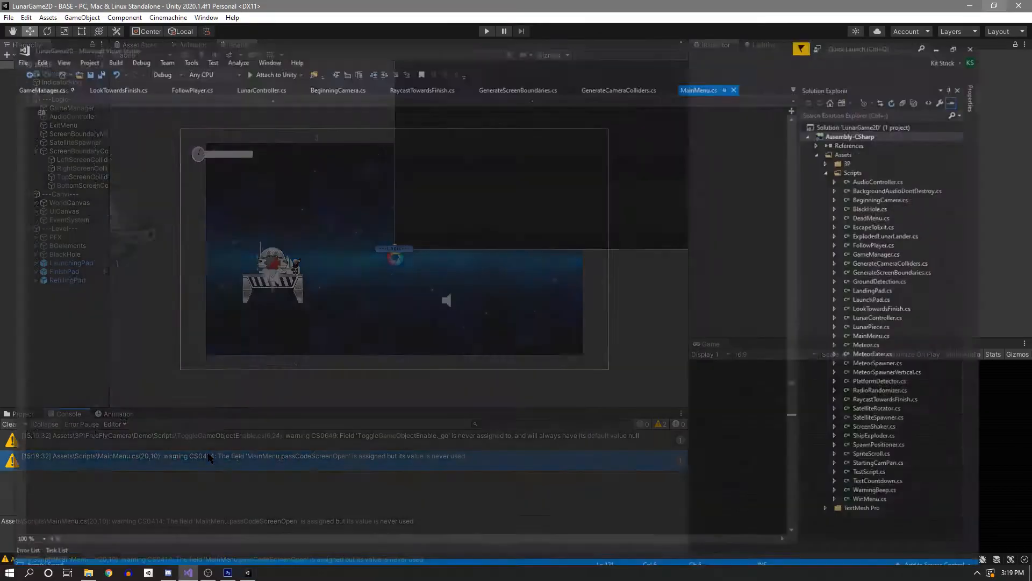
pyautogui.click(189, 256)
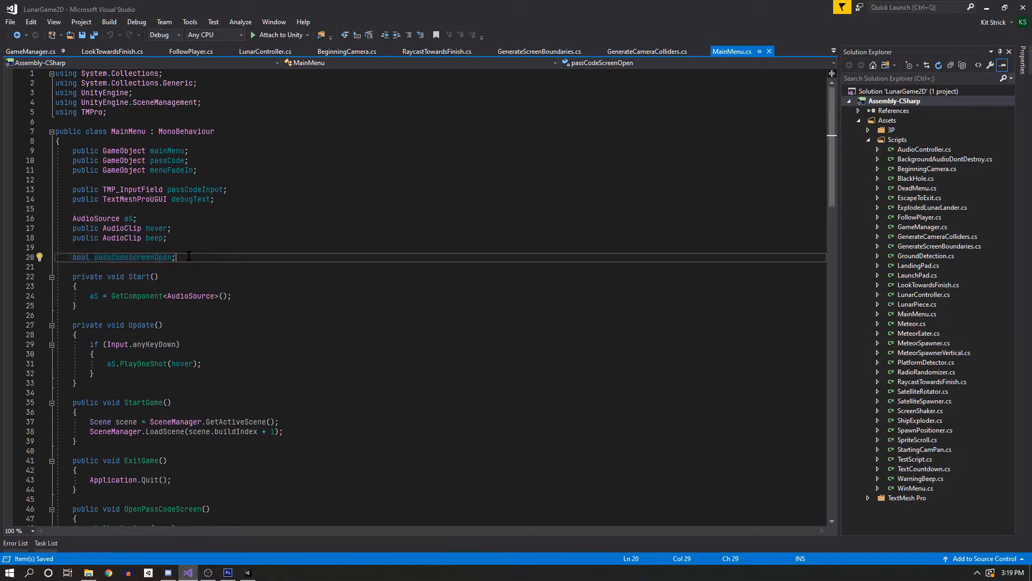
# Initialize the passCodeScreenOpen field to false in MainMenu.cs, and clear the console entries in Unity.
pyautogui.click(173, 257)
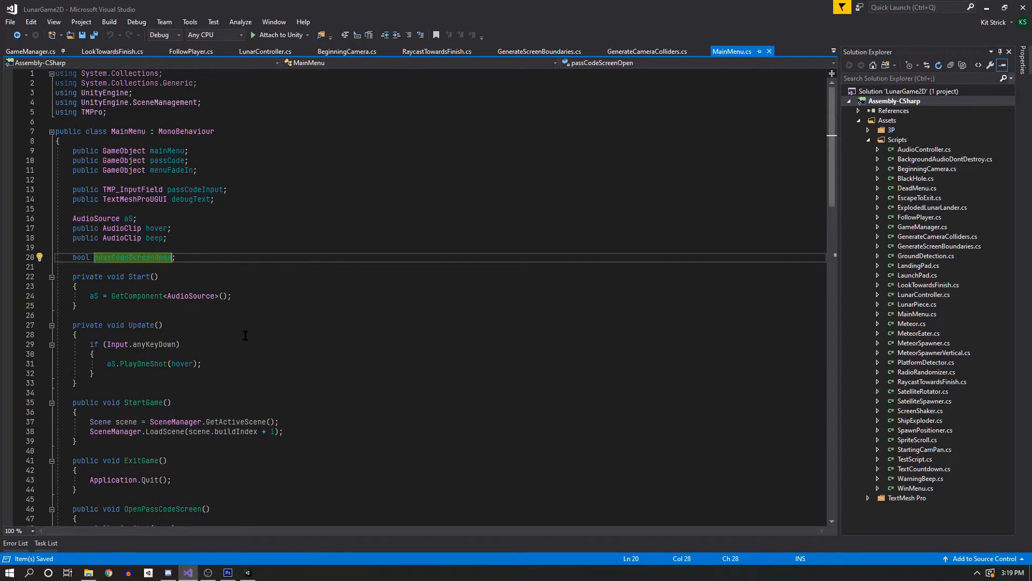
pyautogui.write('-')
pyautogui.write('= false')
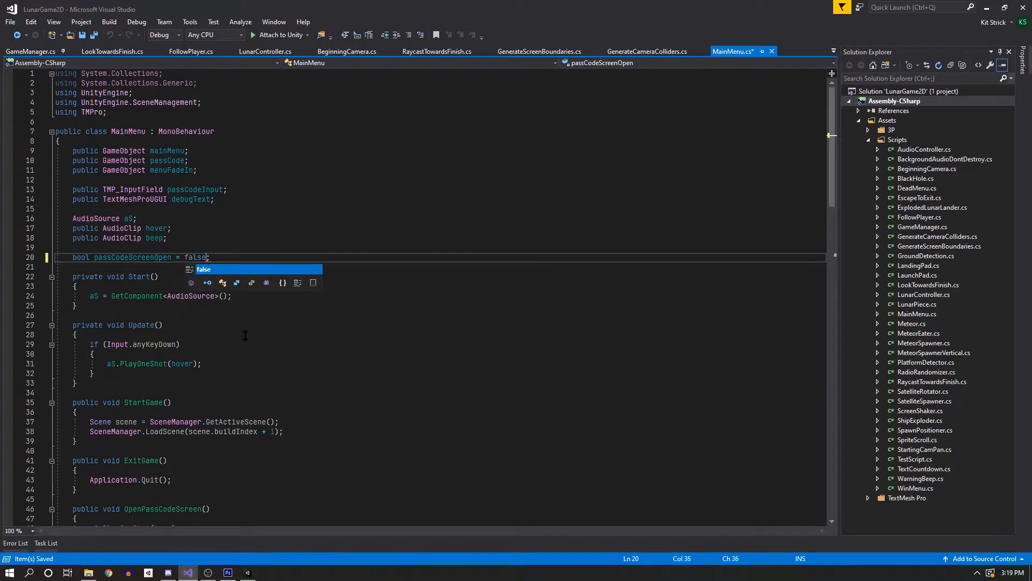
pyautogui.click(296, 365)
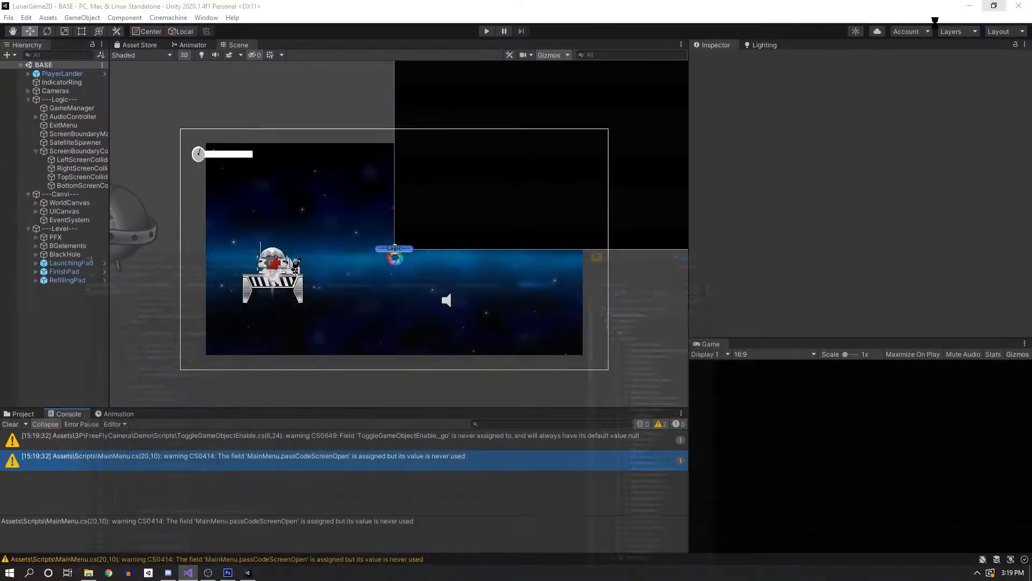
pyautogui.click(987, 8)
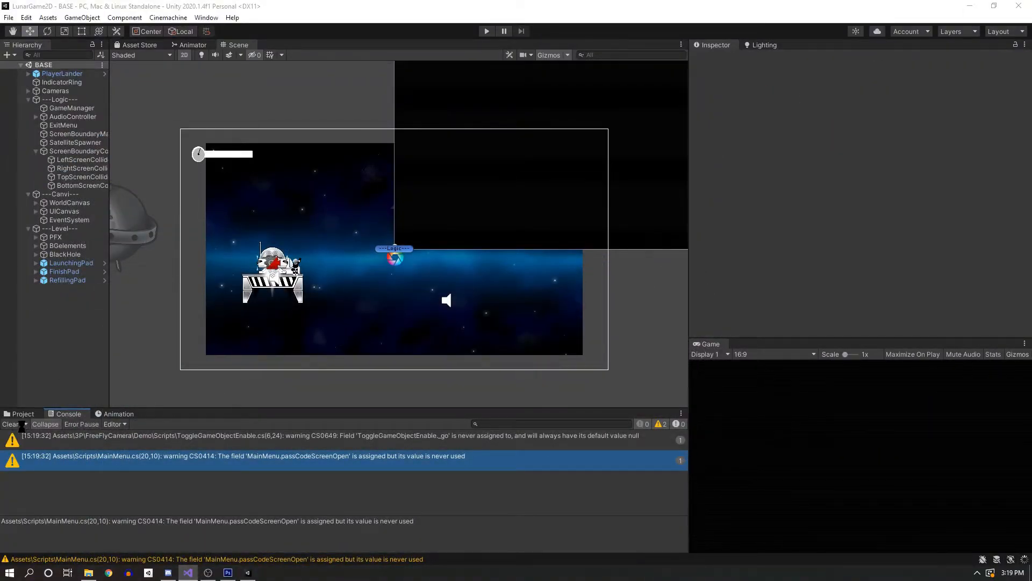
pyautogui.click(11, 424)
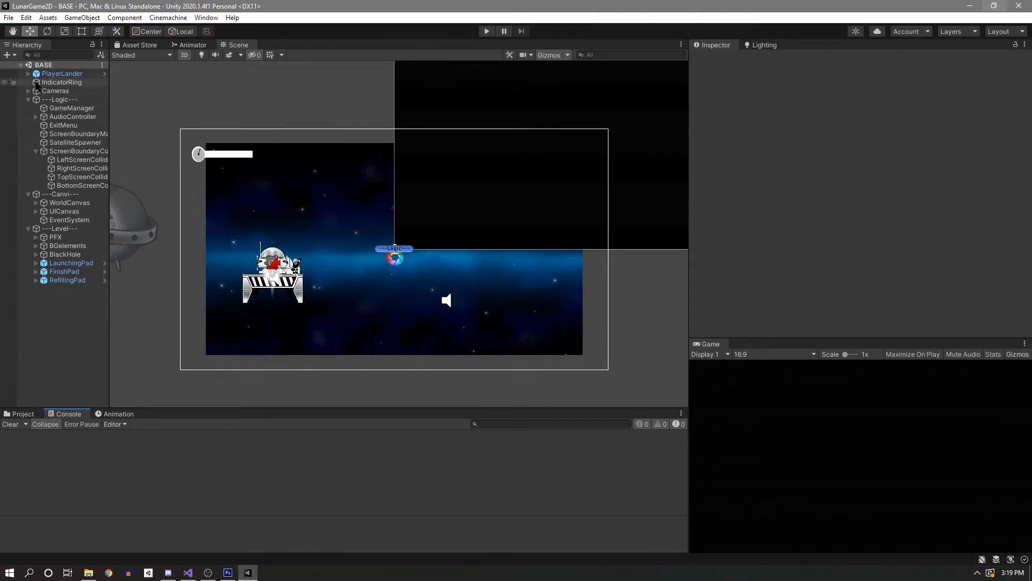
# Open the SatelliteSpawner object's script and comment out the "Rando Position Accepted" and "Rando Position:" debug logs in TryToSpawnSat.
pyautogui.click(75, 142)
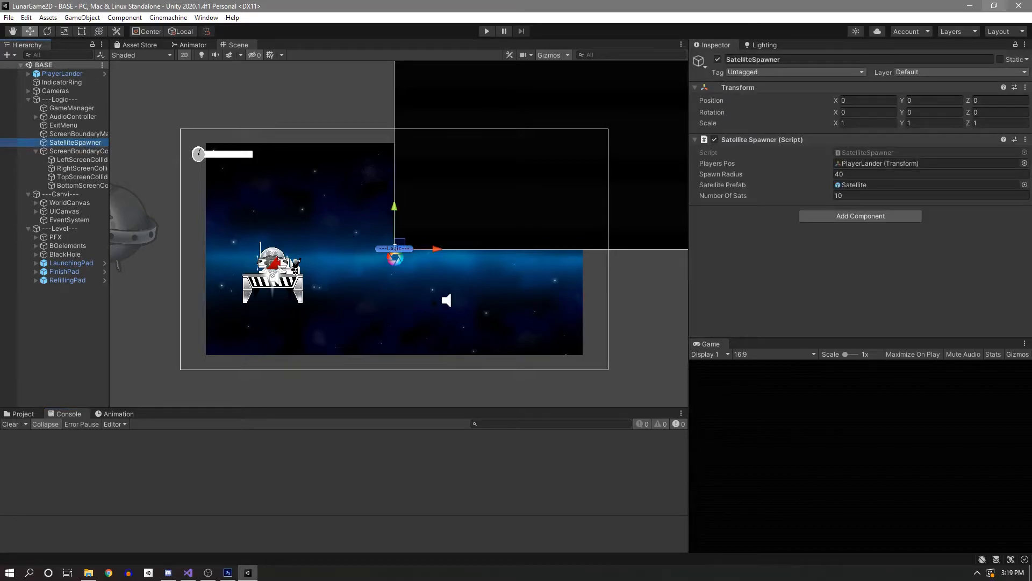
pyautogui.doubleClick(899, 158)
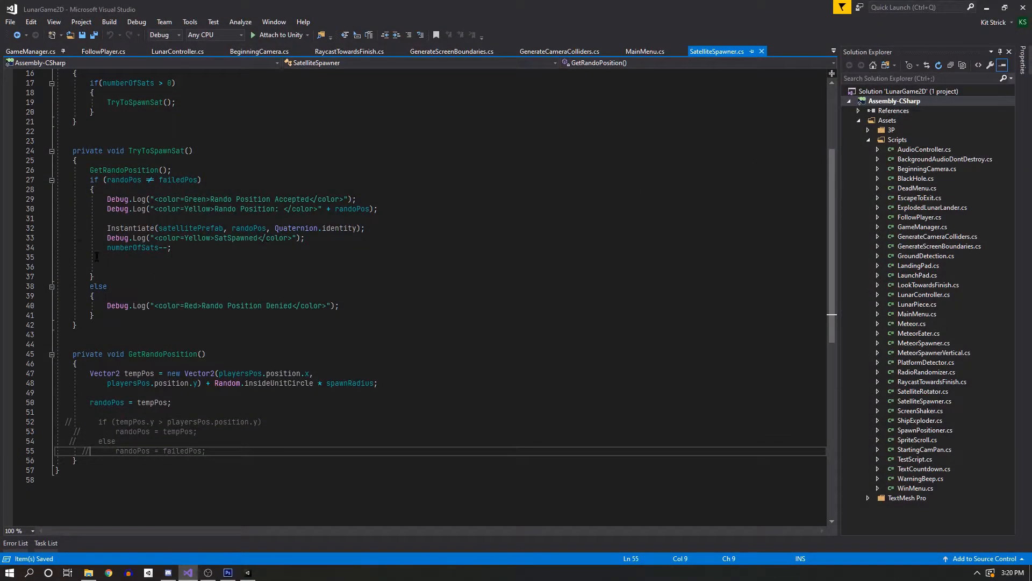
pyautogui.click(90, 199)
pyautogui.write('//')
pyautogui.click(97, 209)
pyautogui.doubleClick(97, 209)
pyautogui.click(87, 209)
pyautogui.write('//')
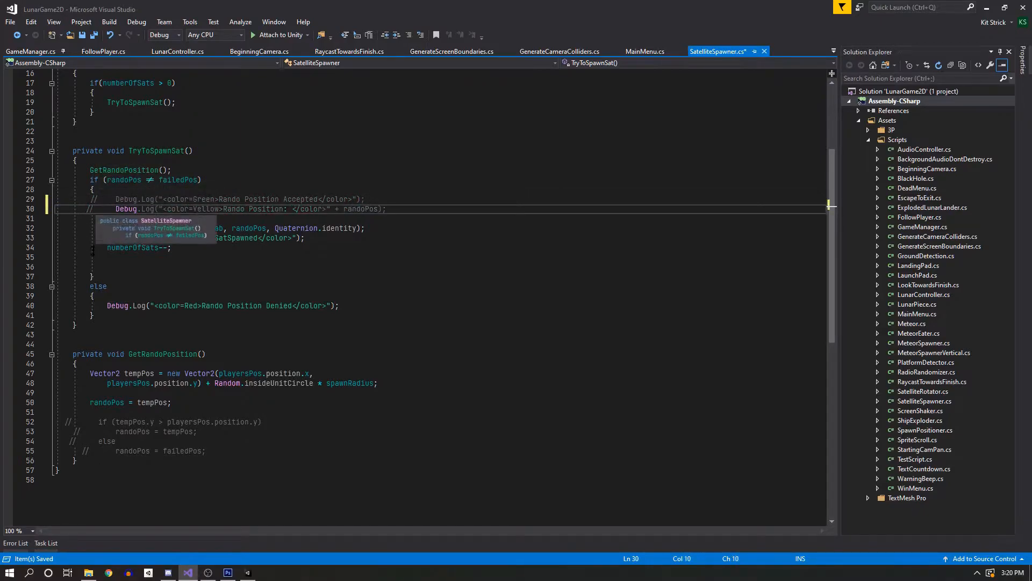
# Comment out the "SatSpawned" and "Rando Position Denied" debug logs in TryToSpawnSat and save the script.
pyautogui.click(94, 238)
pyautogui.write('//')
pyautogui.click(69, 306)
pyautogui.write('//')
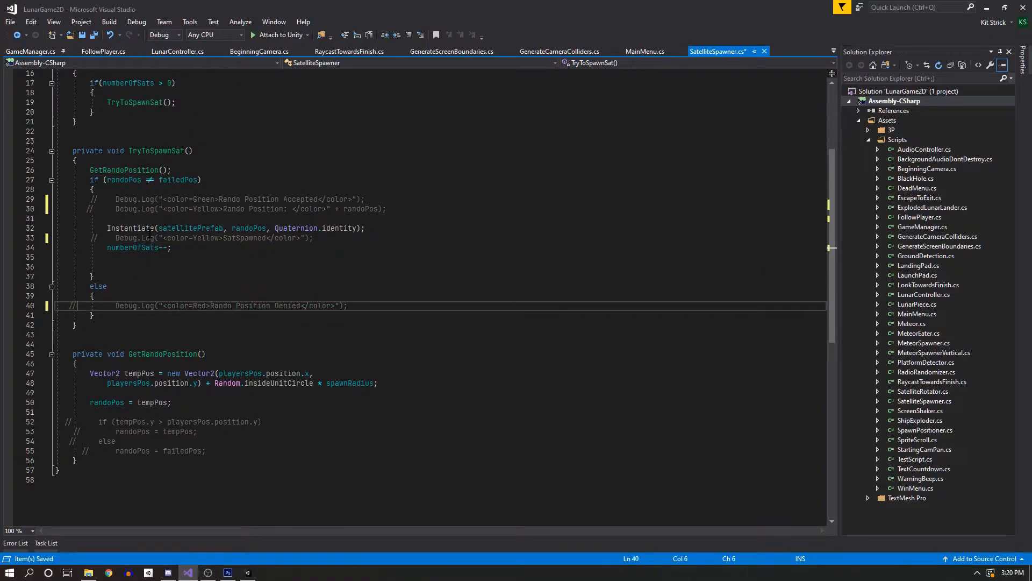
pyautogui.scroll(5, 151, 228)
pyautogui.hotkey('ctrl', 's')
# Switch to Unity and inspect the console warning about ToggleGameObjectEnable.cs.
pyautogui.click(987, 8)
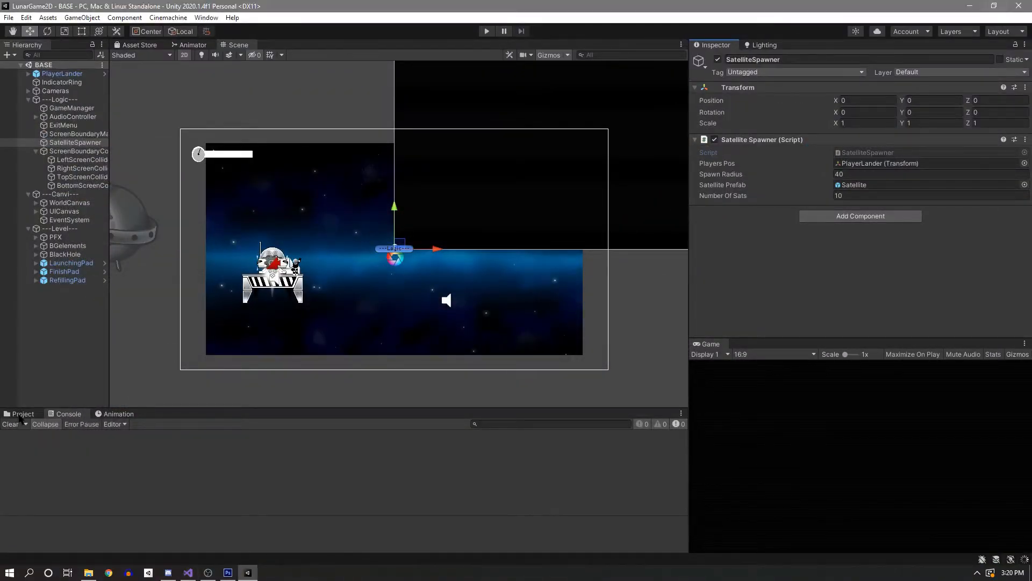
pyautogui.click(24, 414)
pyautogui.click(82, 414)
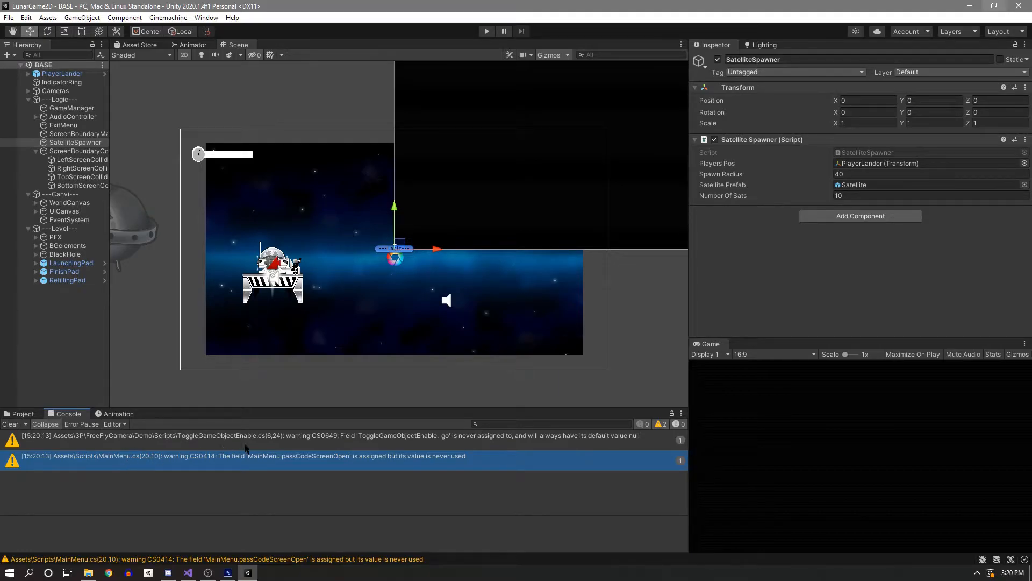
pyautogui.click(331, 440)
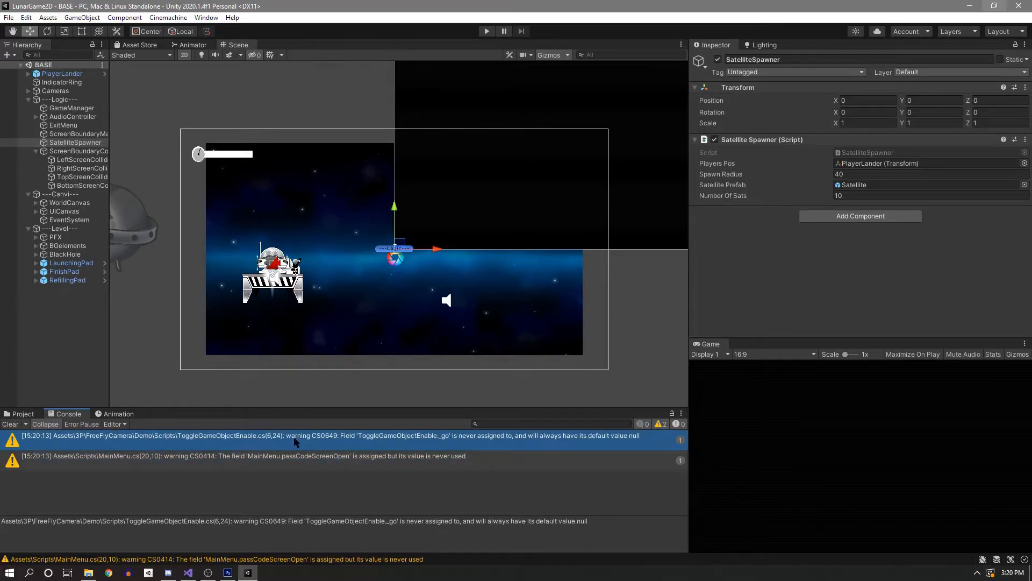
# Delete the ToggleGameObjectEnable script from the FreeFlyCamera Demo/Scripts folder in the project.
pyautogui.click(18, 414)
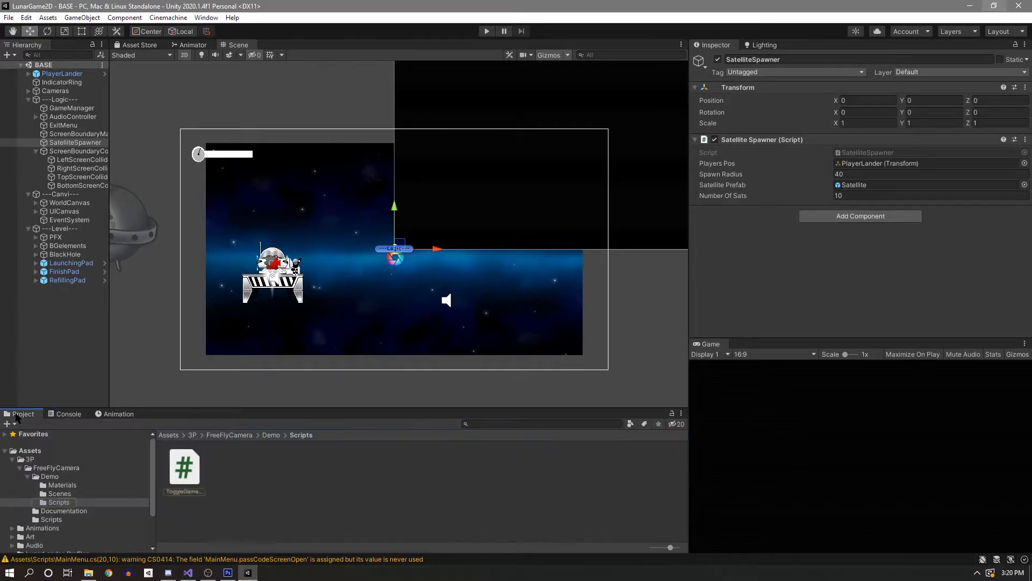
pyautogui.click(48, 468)
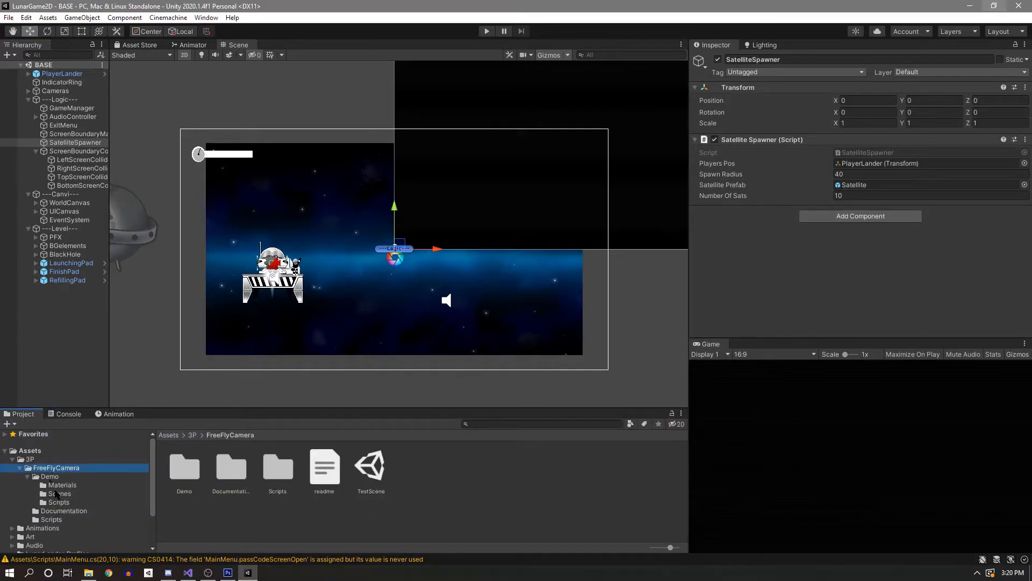
pyautogui.click(59, 519)
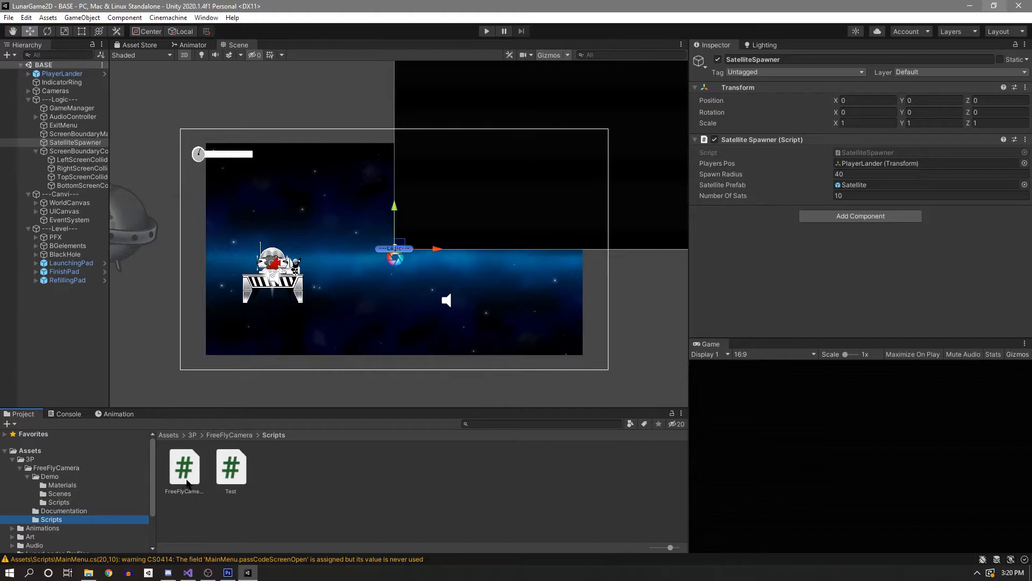
pyautogui.click(60, 505)
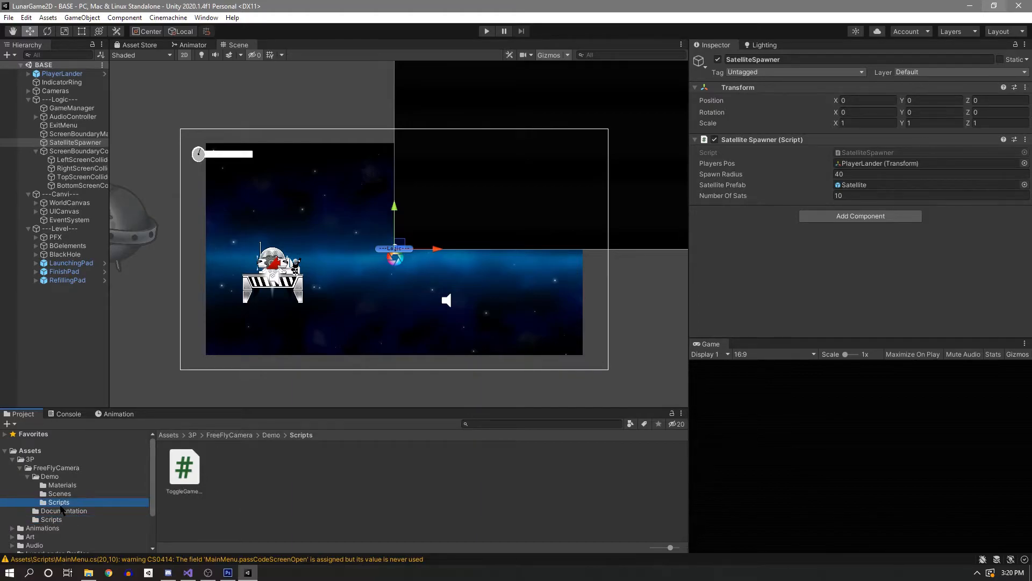
pyautogui.rightClick(189, 478)
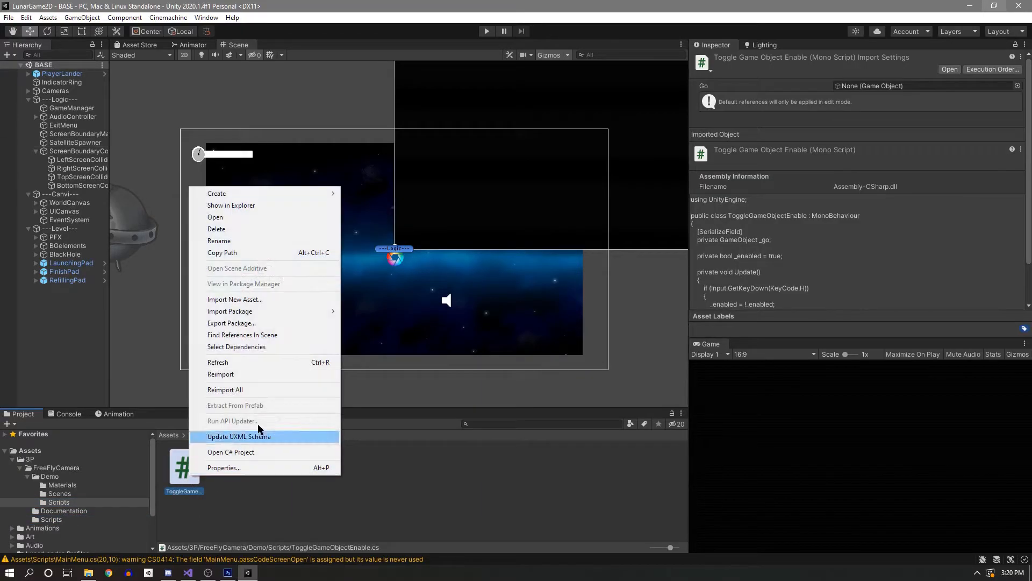
pyautogui.click(236, 229)
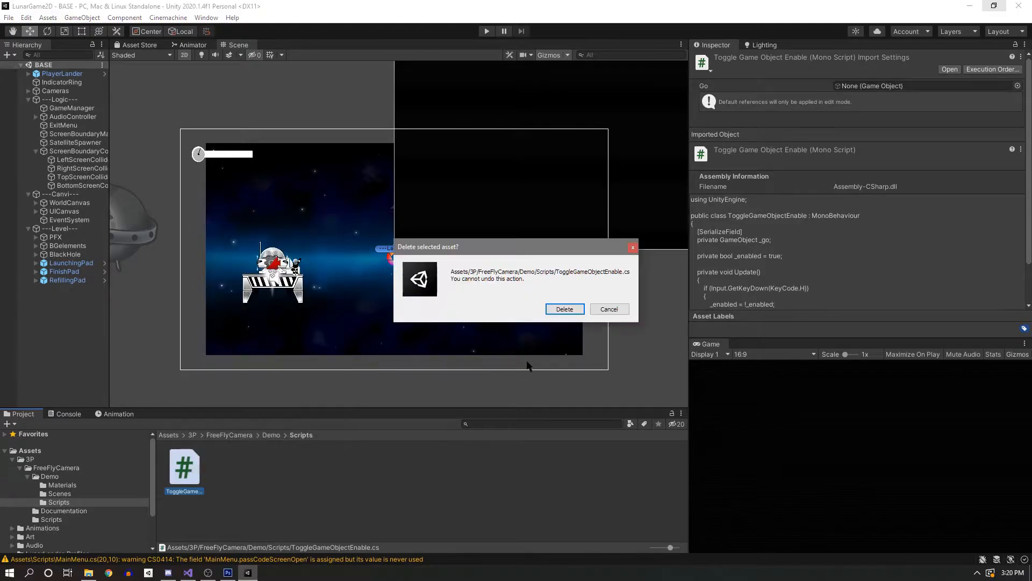
pyautogui.click(564, 313)
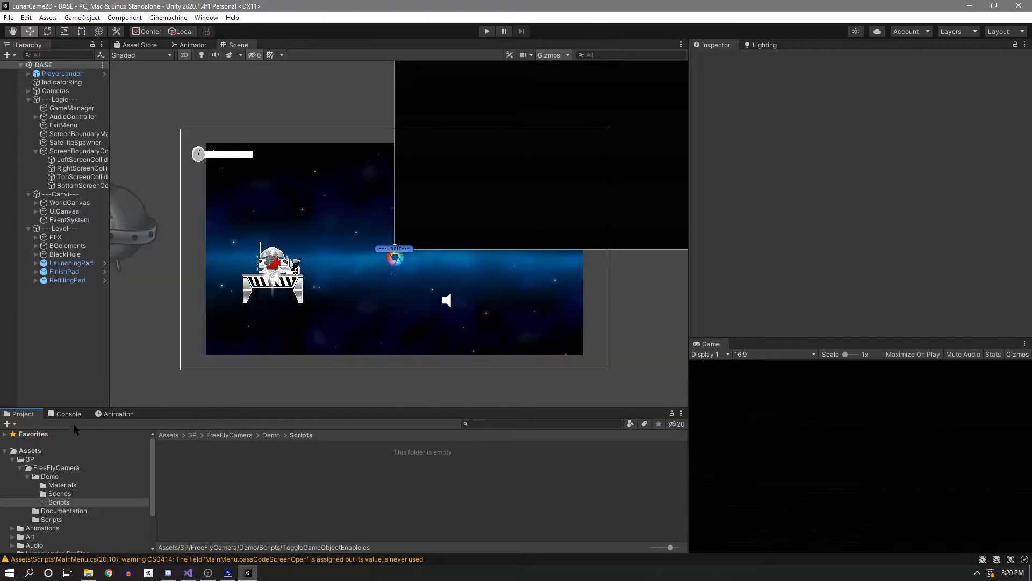
# Open MainMenu.cs from its console warning, comment out the passCodeScreenOpen declaration on line 20, and save.
pyautogui.click(69, 415)
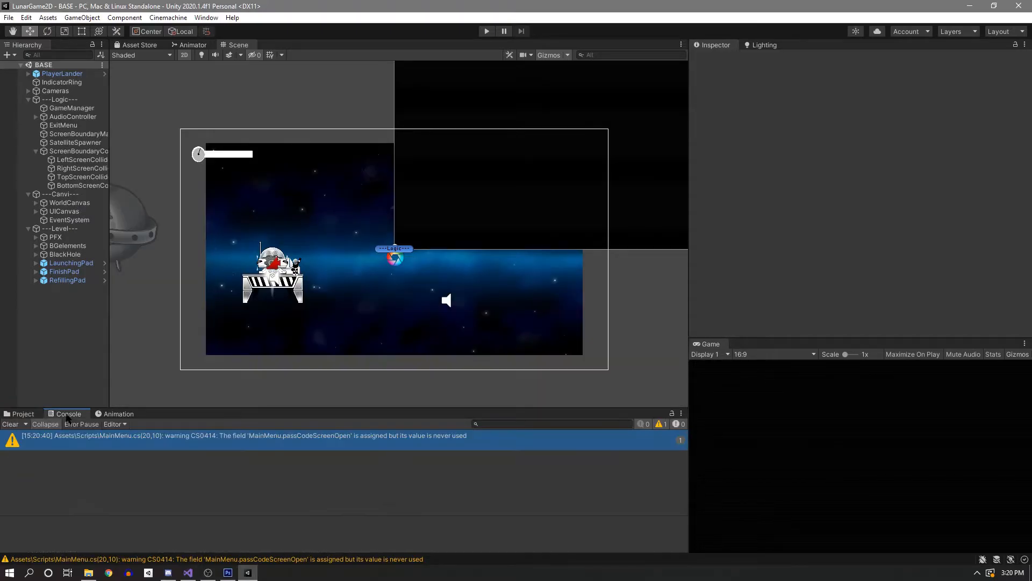
pyautogui.doubleClick(334, 437)
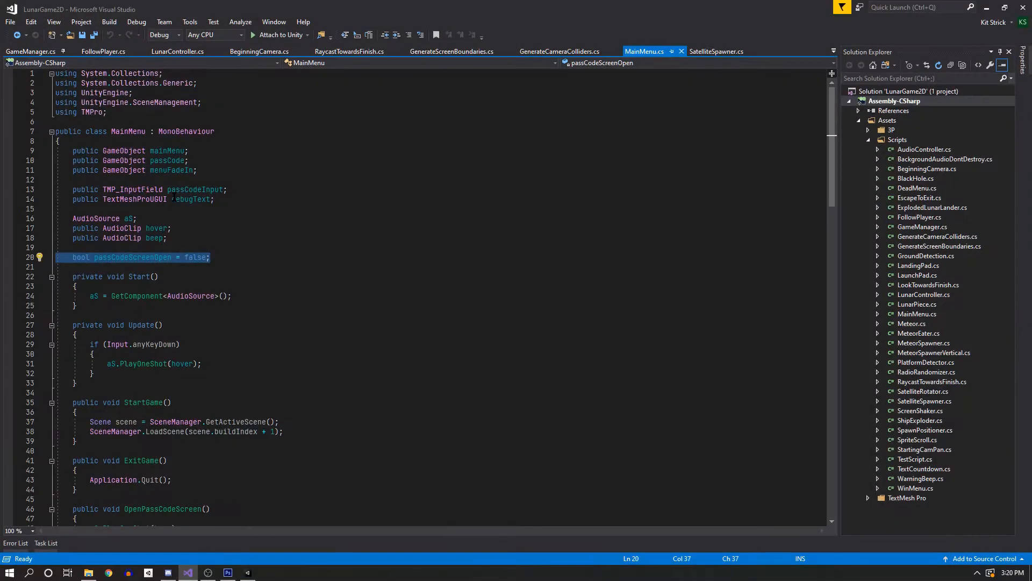
pyautogui.scroll(-4, 109, 247)
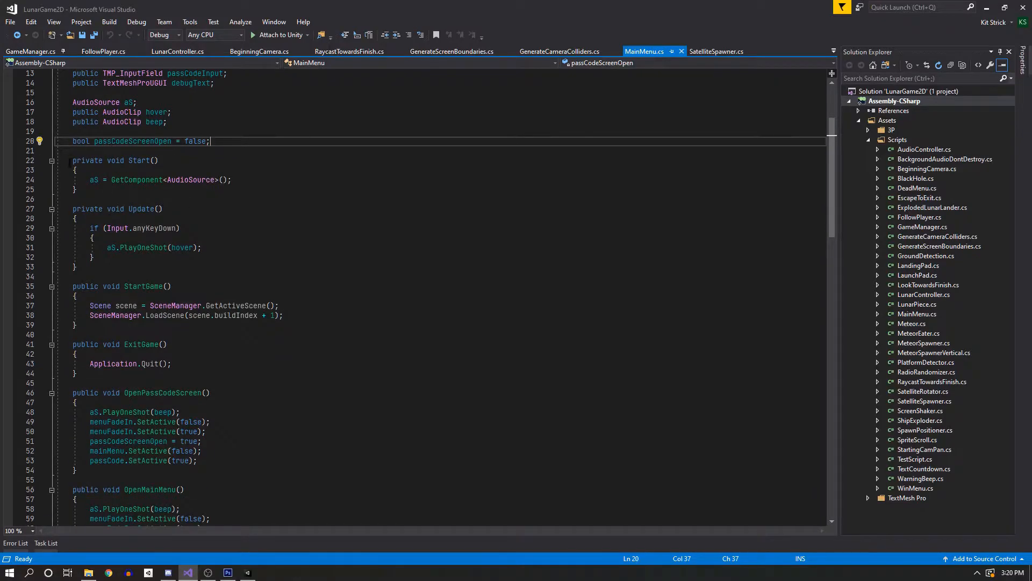
pyautogui.click(70, 141)
pyautogui.write('//')
pyautogui.hotkey('ctrl', 's')
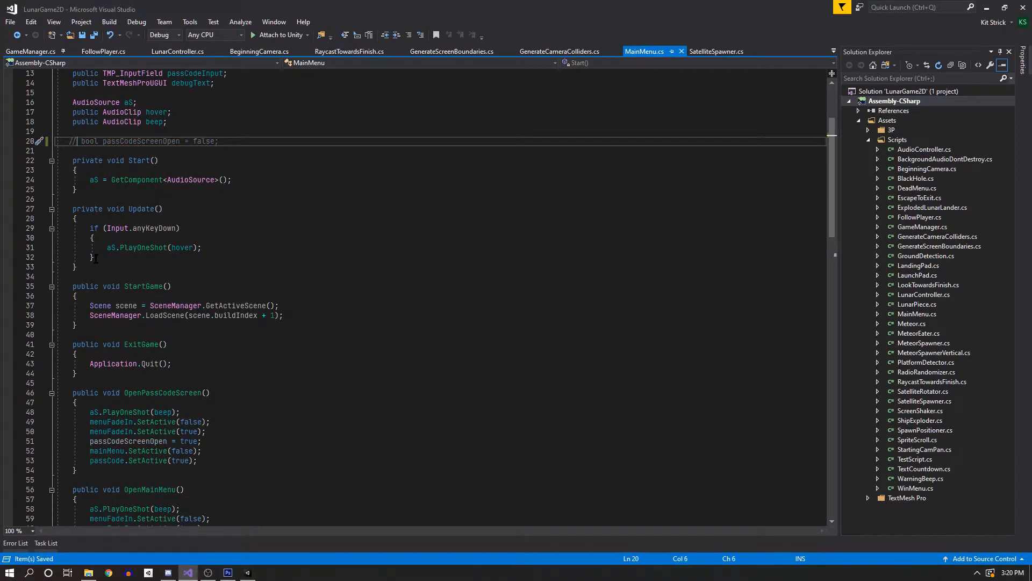
# Switch to Unity and open the MainMenu.cs code line behind the first passCodeScreenOpen compile error.
pyautogui.click(985, 7)
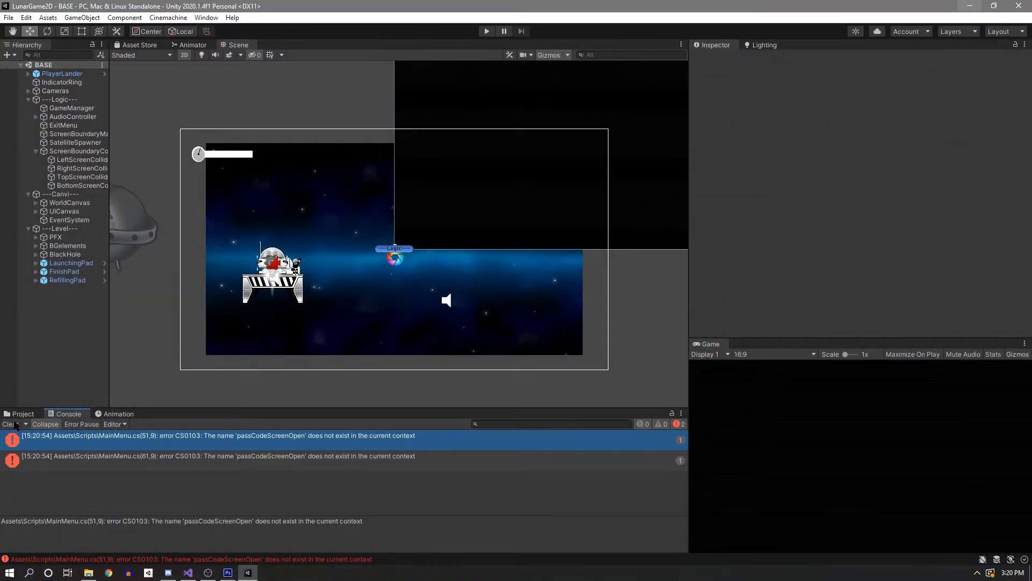
pyautogui.doubleClick(289, 445)
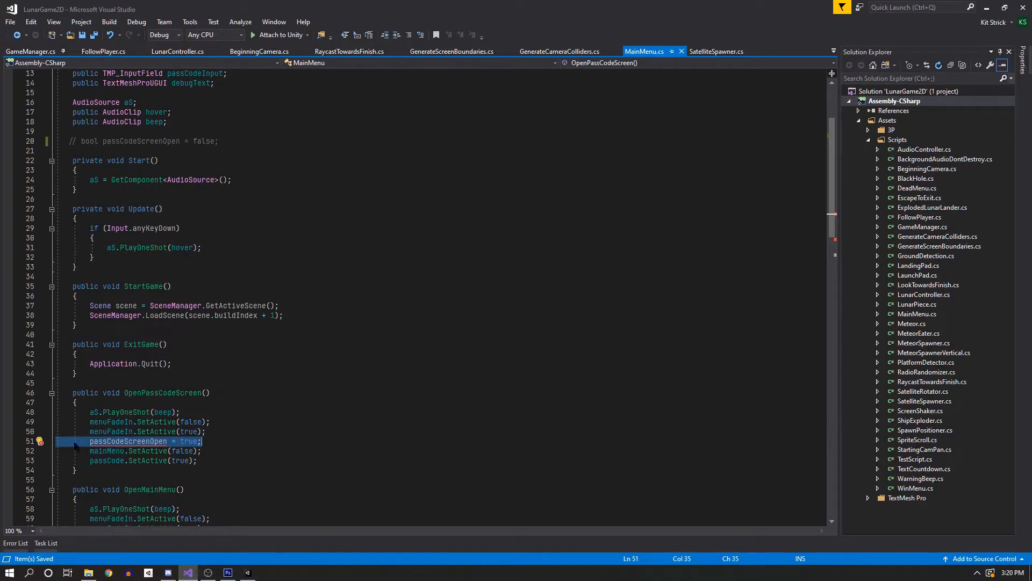
pyautogui.moveTo(141, 446)
pyautogui.scroll(1, 183, 397)
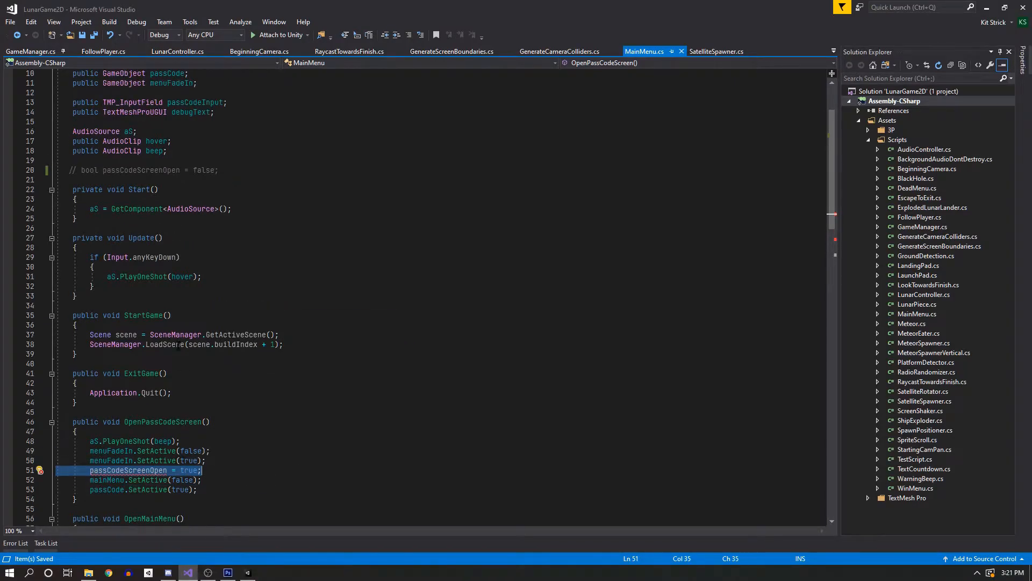
# Uncomment the passCodeScreenOpen declaration on line 20 of MainMenu.cs and save the script.
pyautogui.click(83, 171)
pyautogui.press('BackSpace')
pyautogui.press('BackSpace')
pyautogui.press('BackSpace')
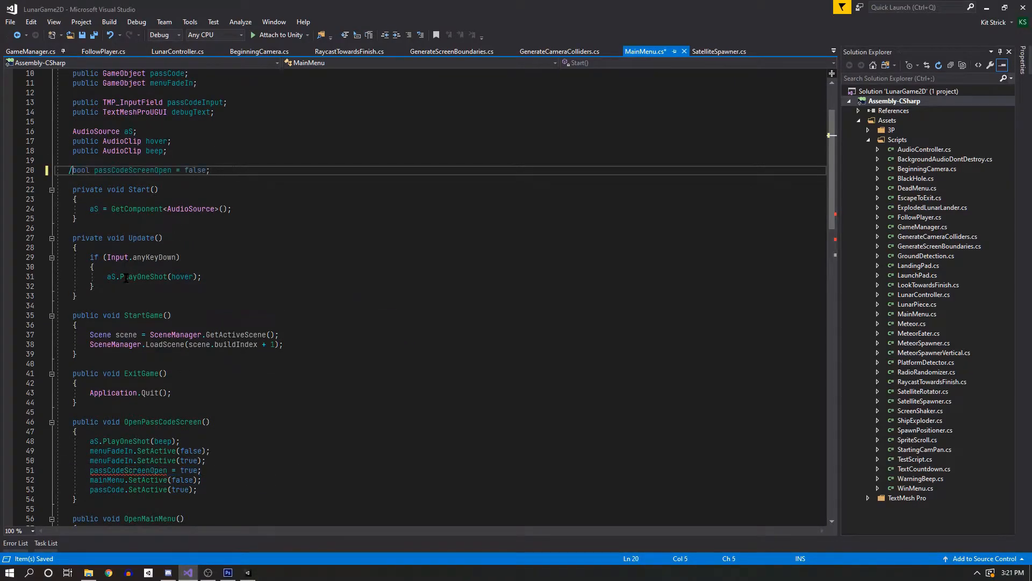
pyautogui.click(165, 237)
pyautogui.scroll(3, 140, 298)
pyautogui.hotkey('ctrl', 's')
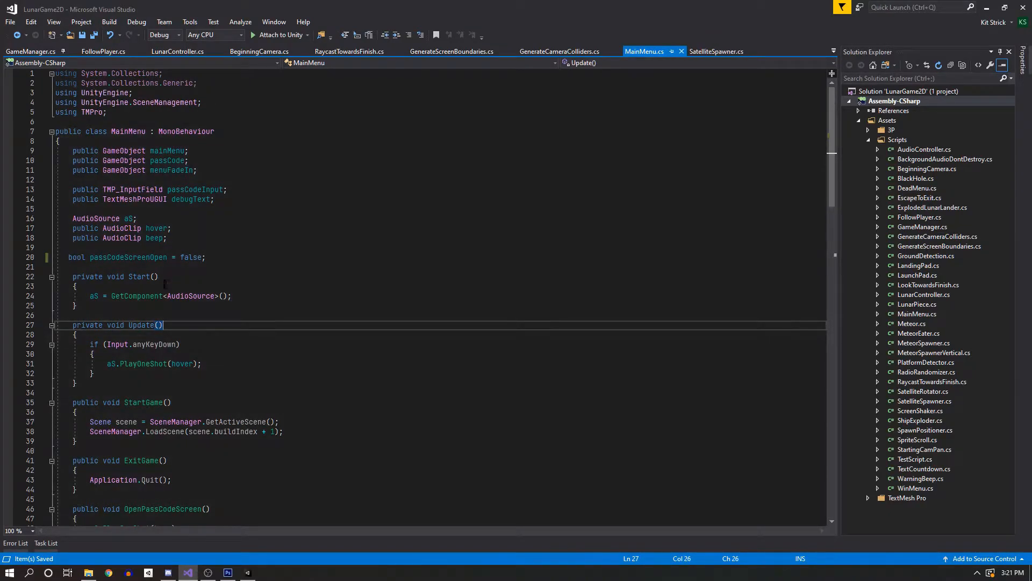
# Clear the Unity console and briefly play-test the BASE scene to check which messages it logs.
pyautogui.scroll(-4, 161, 283)
pyautogui.scroll(-2, 168, 286)
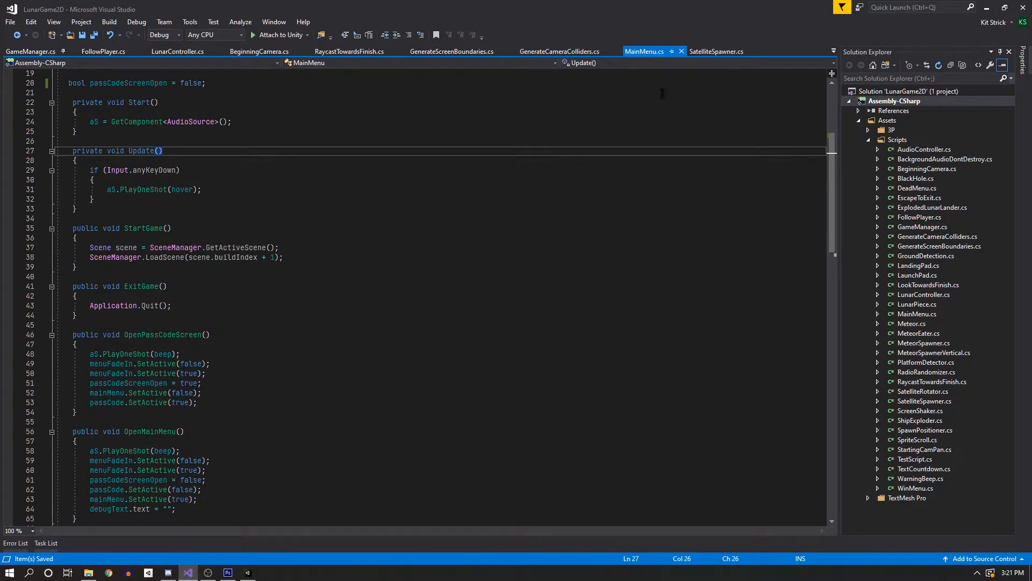
pyautogui.hotkey('alt', 'Tab')
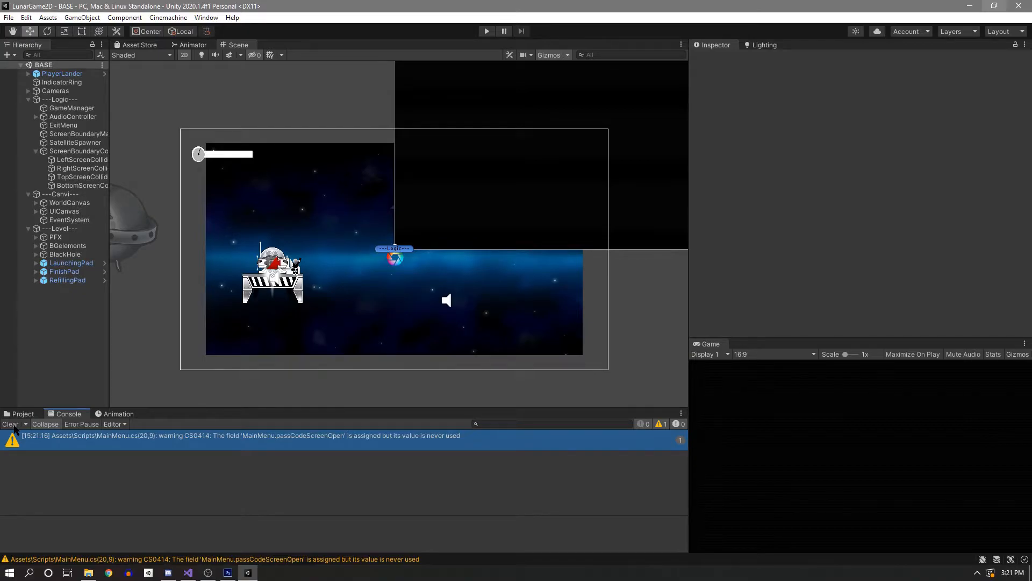
pyautogui.click(10, 424)
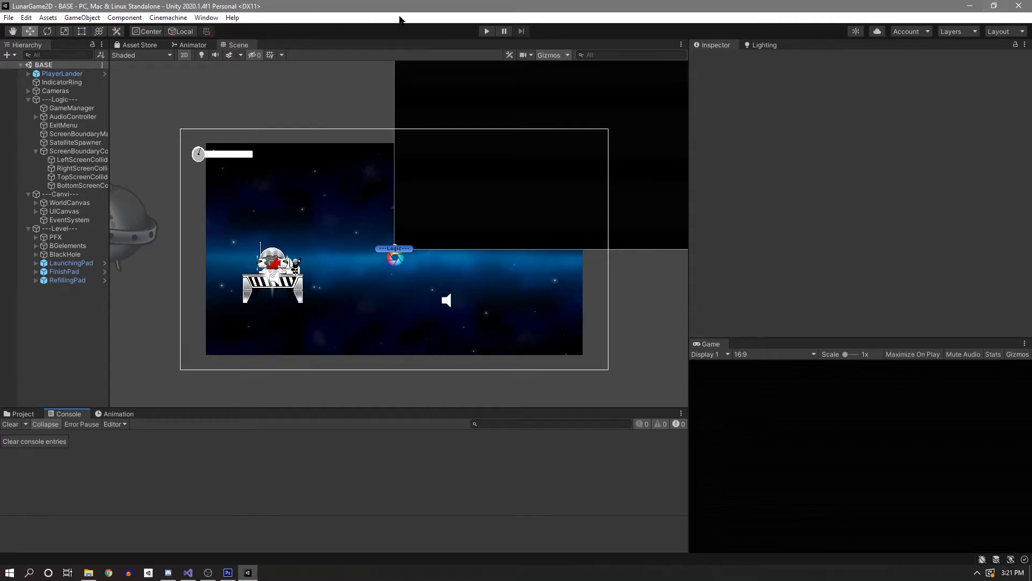
pyautogui.click(486, 31)
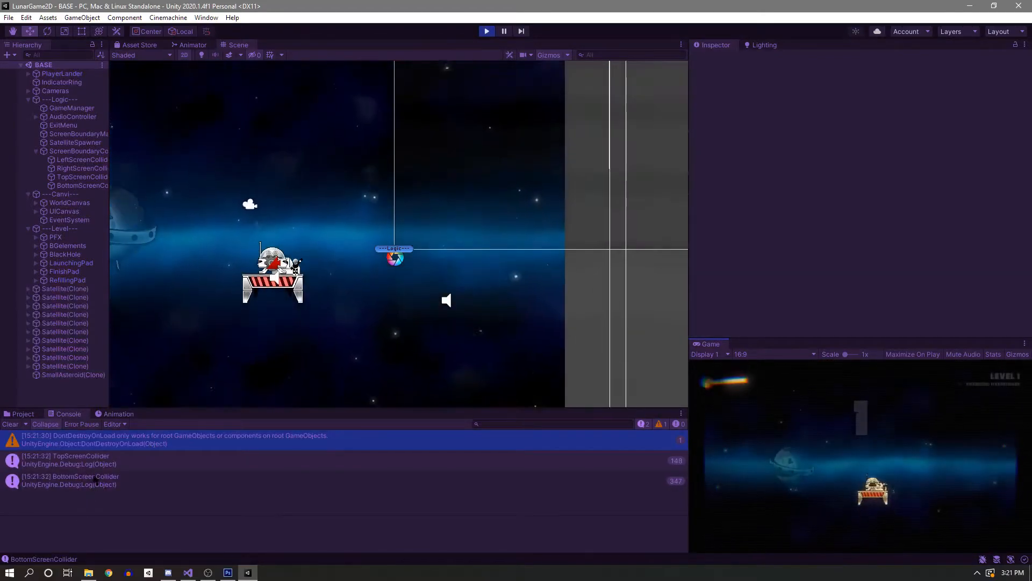
pyautogui.hotkey('ctrl', 'p')
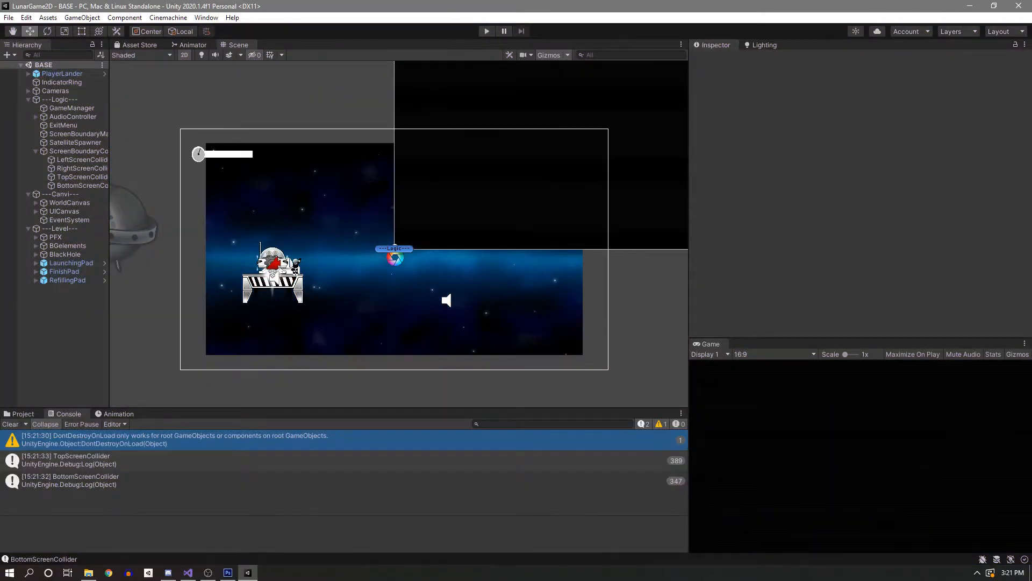
pyautogui.scroll(-9, 357, 249)
pyautogui.moveTo(299, 251); pyautogui.dragTo(400, 373, button='middle')
pyautogui.scroll(-7, 363, 286)
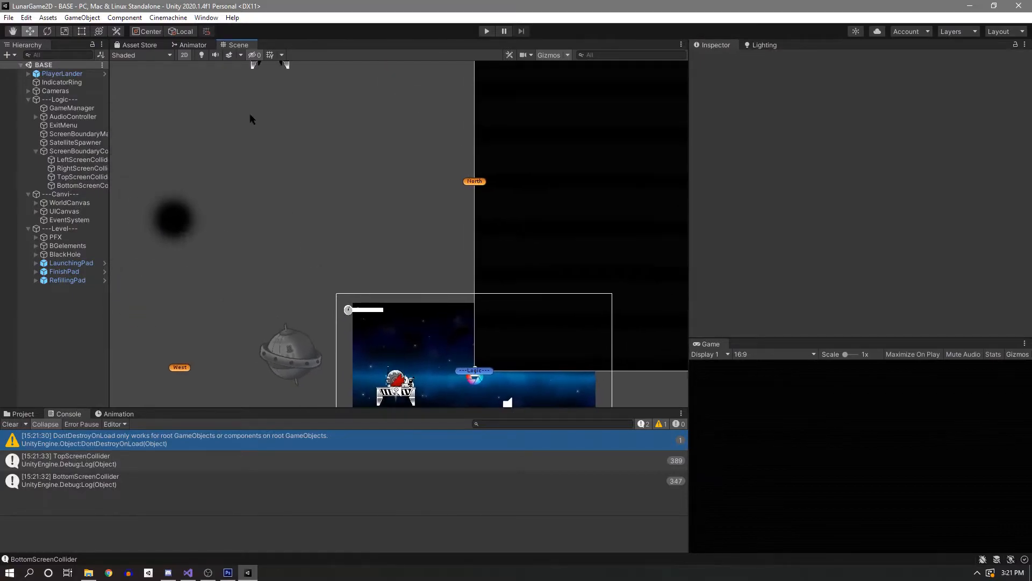
pyautogui.moveTo(355, 167); pyautogui.dragTo(360, 268, button='middle')
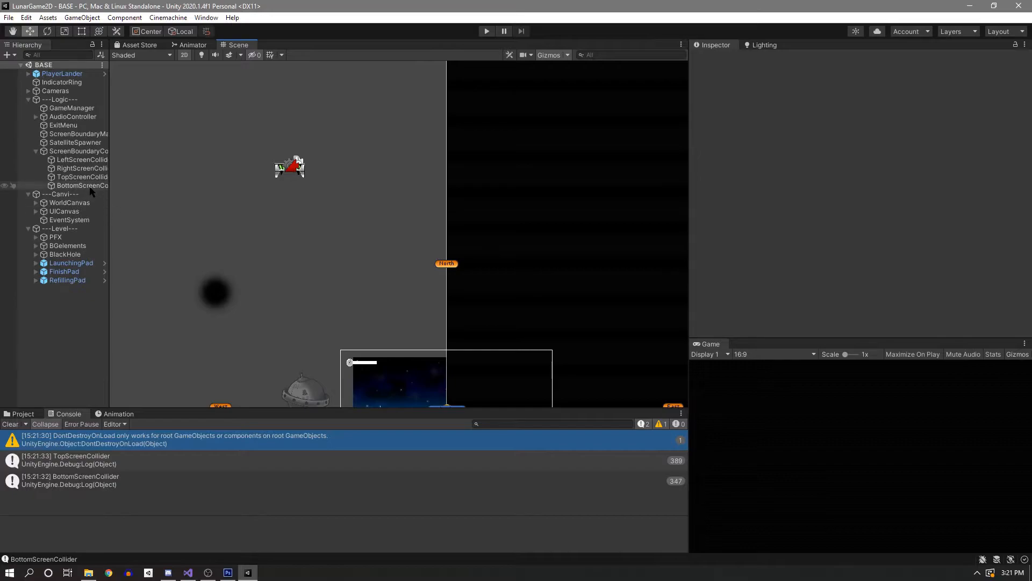
# Deactivate the left, right, top and bottom screen collider objects together in the BASE scene.
pyautogui.moveTo(321, 230); pyautogui.dragTo(292, 135, button='middle')
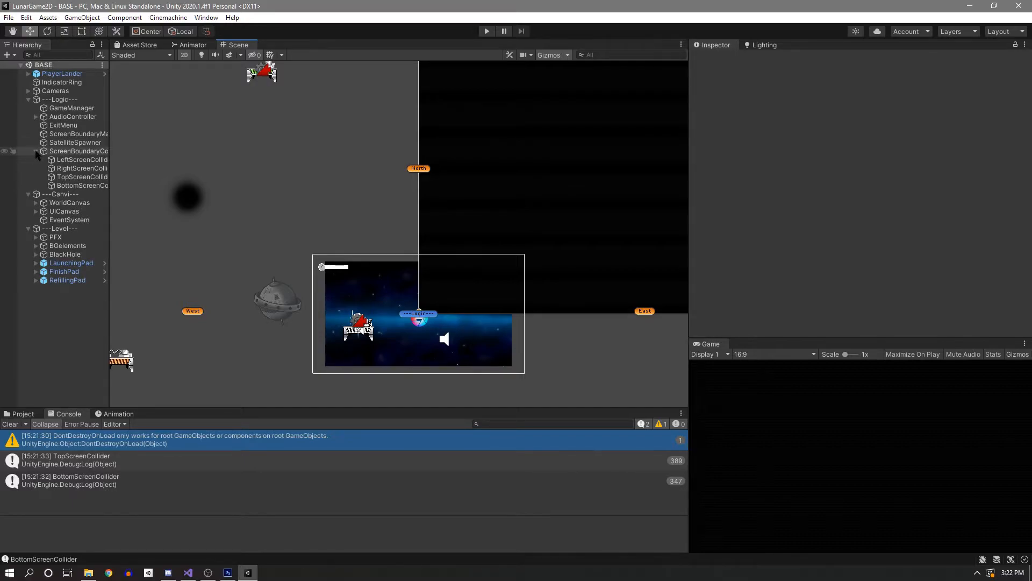
pyautogui.click(90, 161)
pyautogui.keyDown('shift'); pyautogui.click(89, 185); pyautogui.keyUp('shift')
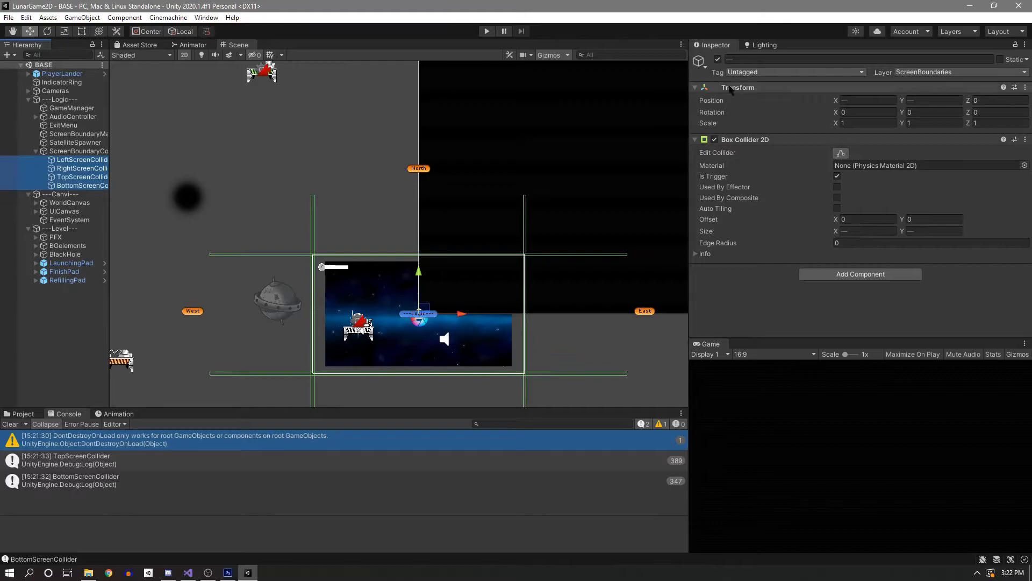
pyautogui.click(718, 59)
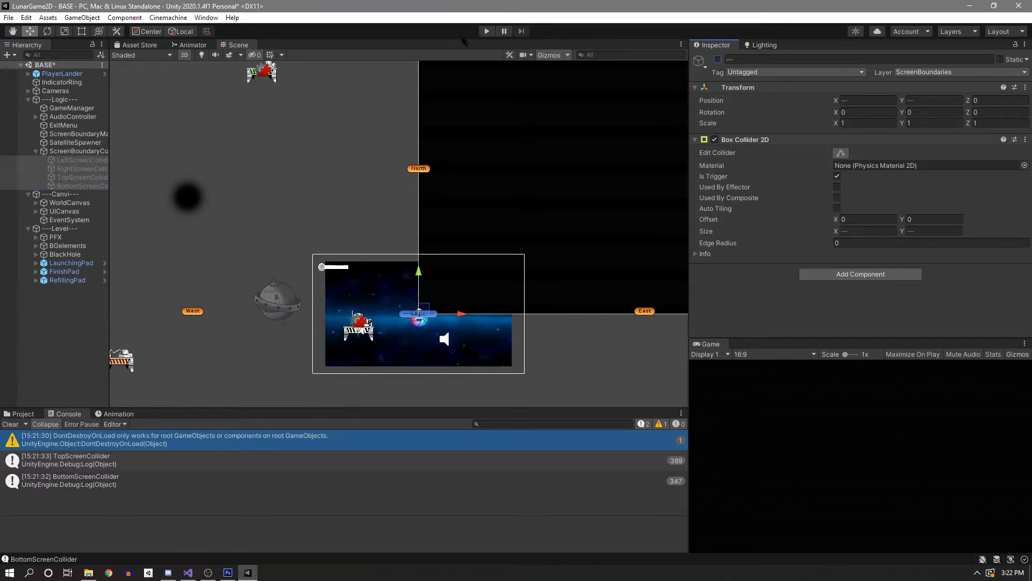
# Play-test the BASE scene, pause it, and open the RaycastTowardsFinish.cs line behind the NullReferenceException.
pyautogui.click(487, 31)
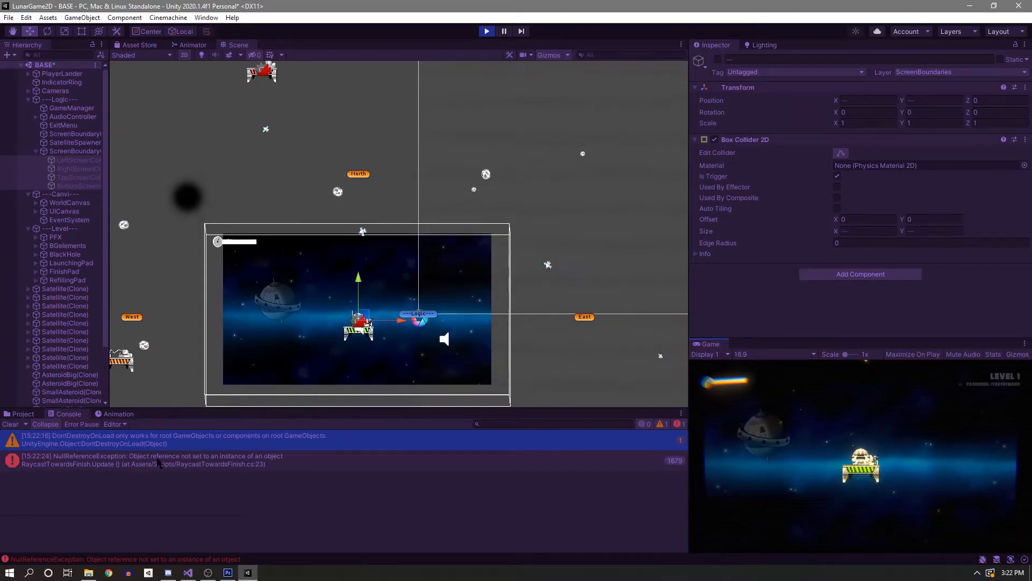
pyautogui.click(503, 31)
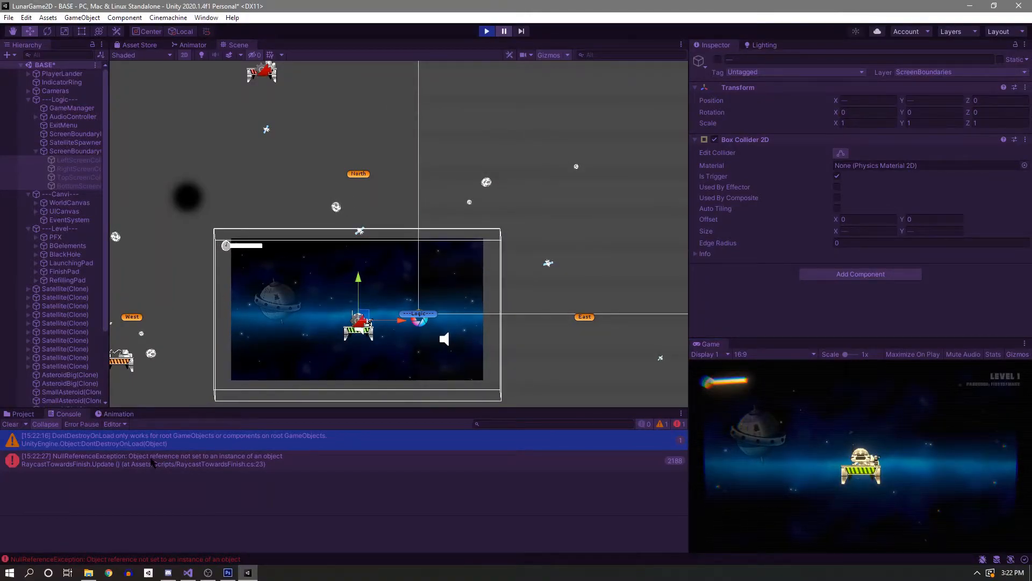
pyautogui.click(207, 464)
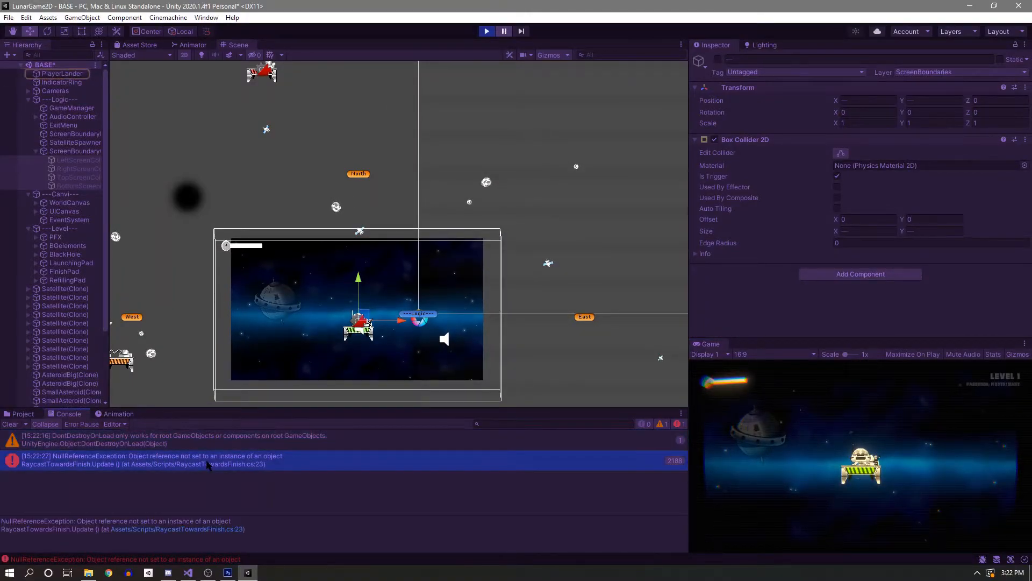
pyautogui.doubleClick(207, 463)
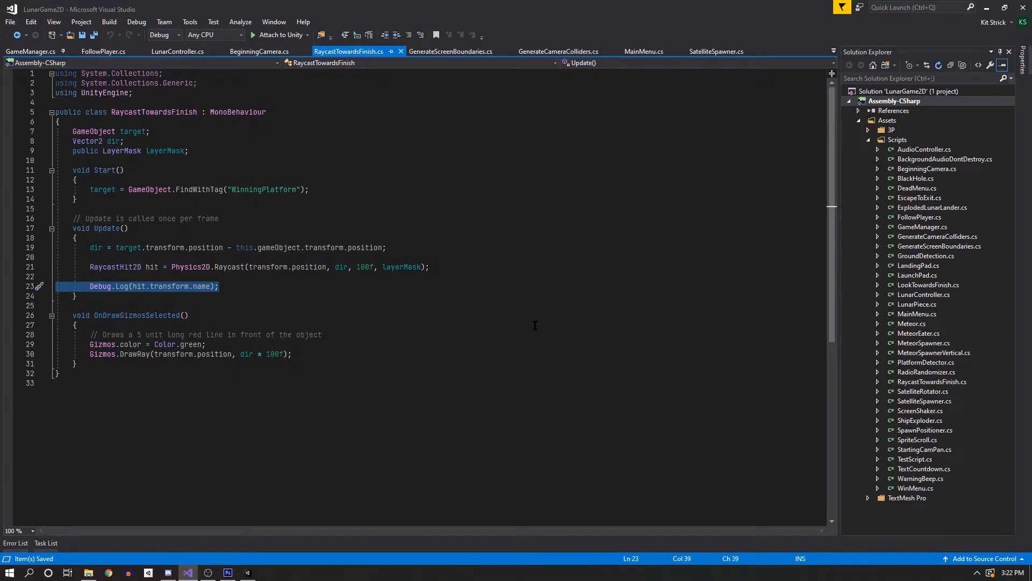
# Insert an empty if (hit) block above the Debug.Log line in the Update method of RaycastTowardsFinish.cs.
pyautogui.click(103, 275)
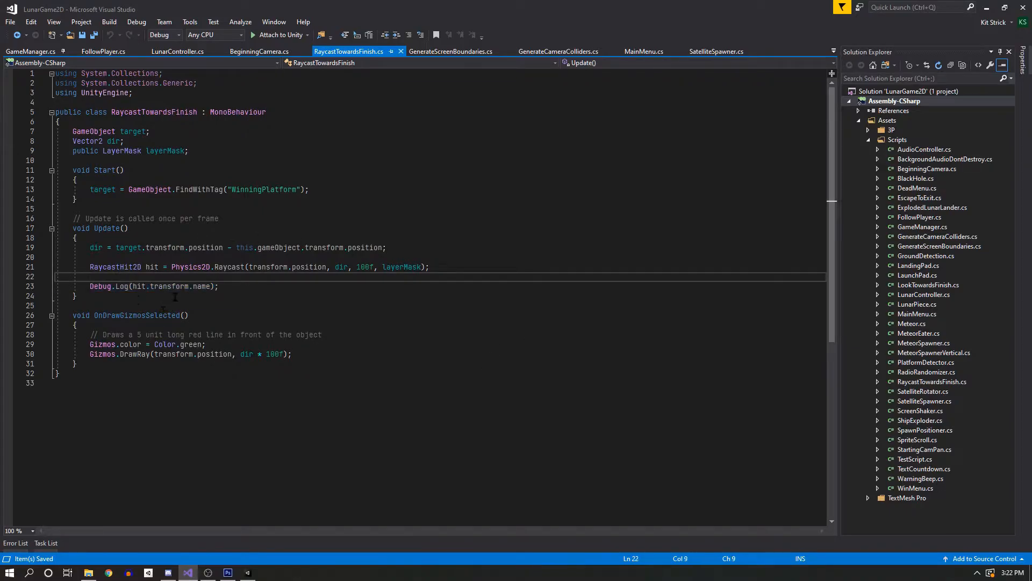
pyautogui.press('Return')
pyautogui.write('if (hit')
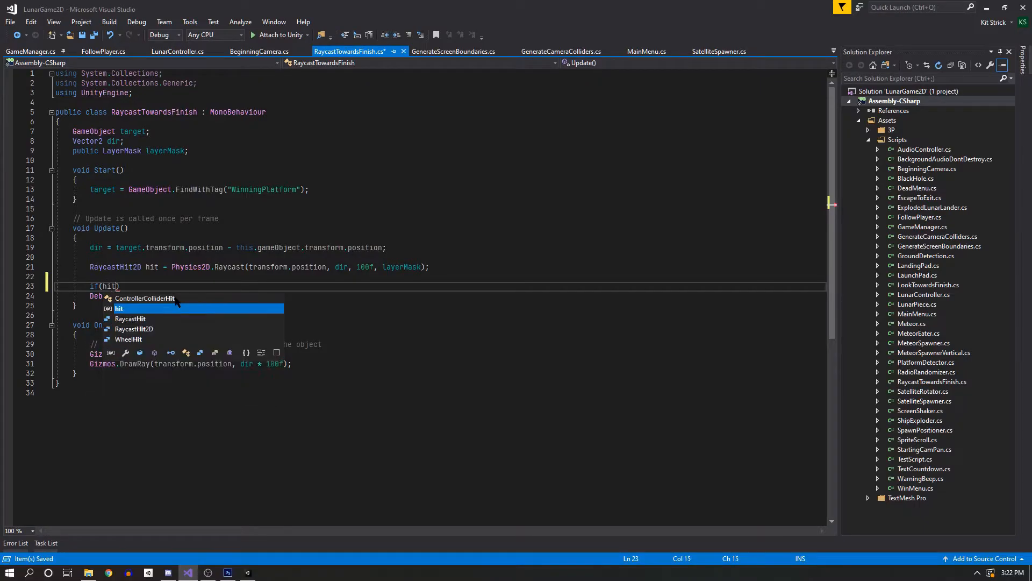
pyautogui.write(')')
pyautogui.press('Return')
pyautogui.write('{')
pyautogui.press('Return')
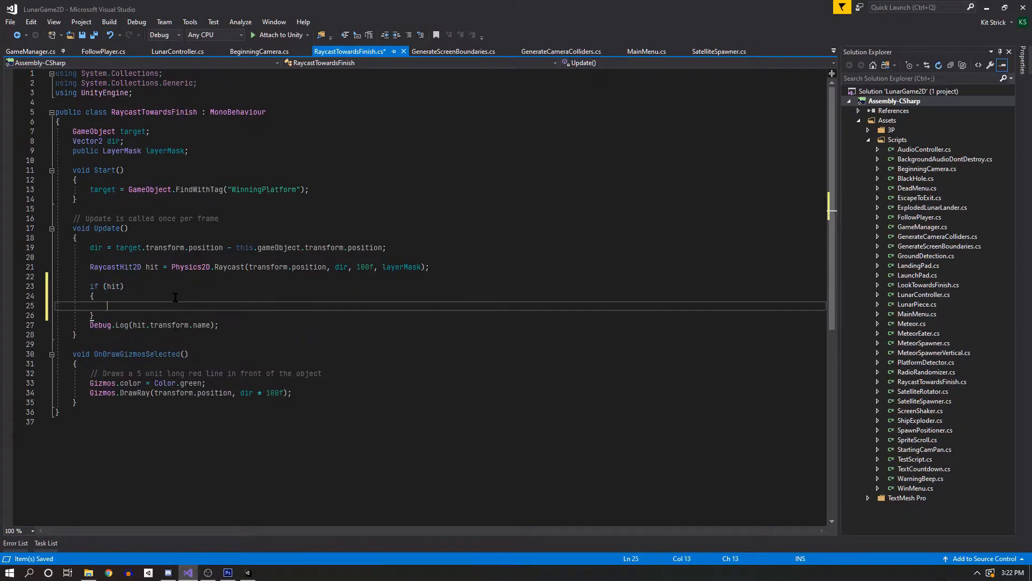
# Move the Debug.Log(hit.transform.name) line inside the if (hit) block and save the script.
pyautogui.moveTo(243, 324); pyautogui.dragTo(15, 321)
pyautogui.hotkey('ctrl', 'x')
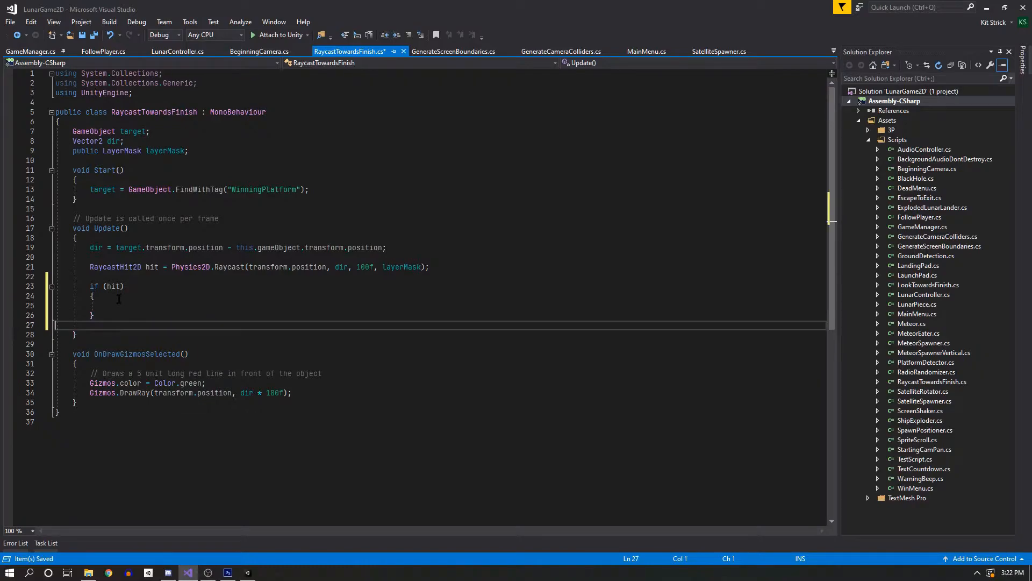
pyautogui.click(119, 304)
pyautogui.hotkey('ctrl', 'v')
pyautogui.hotkey('ctrl', 's')
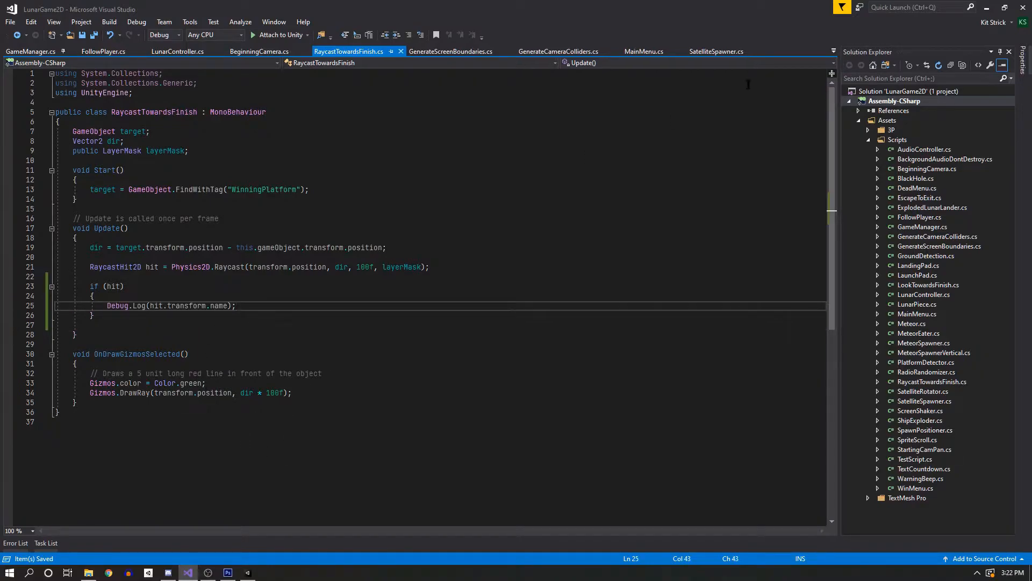
# Switch to Unity, clear the console, restart the play-test, and inspect the source of the DontDestroyOnLoad warning.
pyautogui.hotkey('alt', 'Tab')
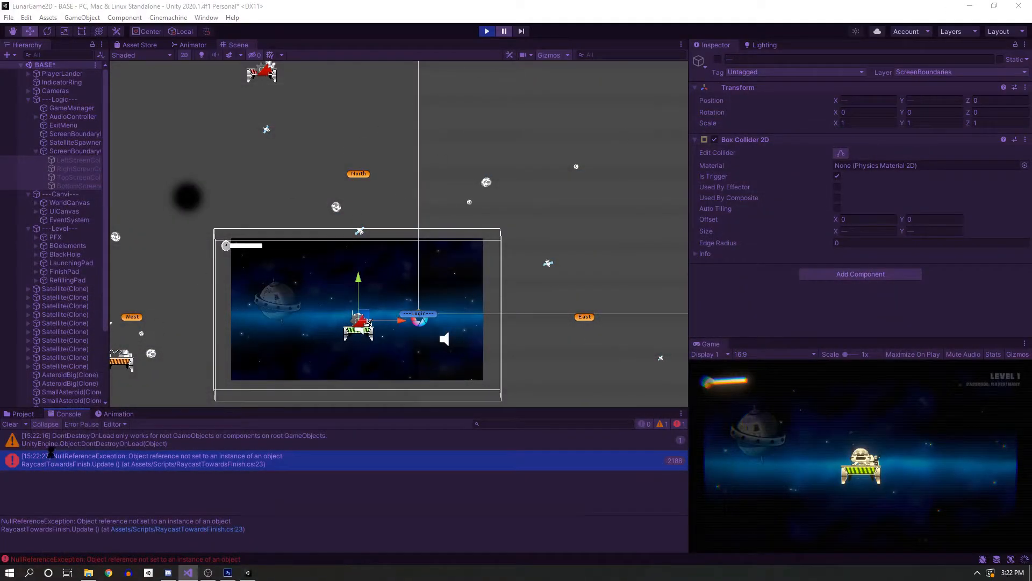
pyautogui.click(11, 425)
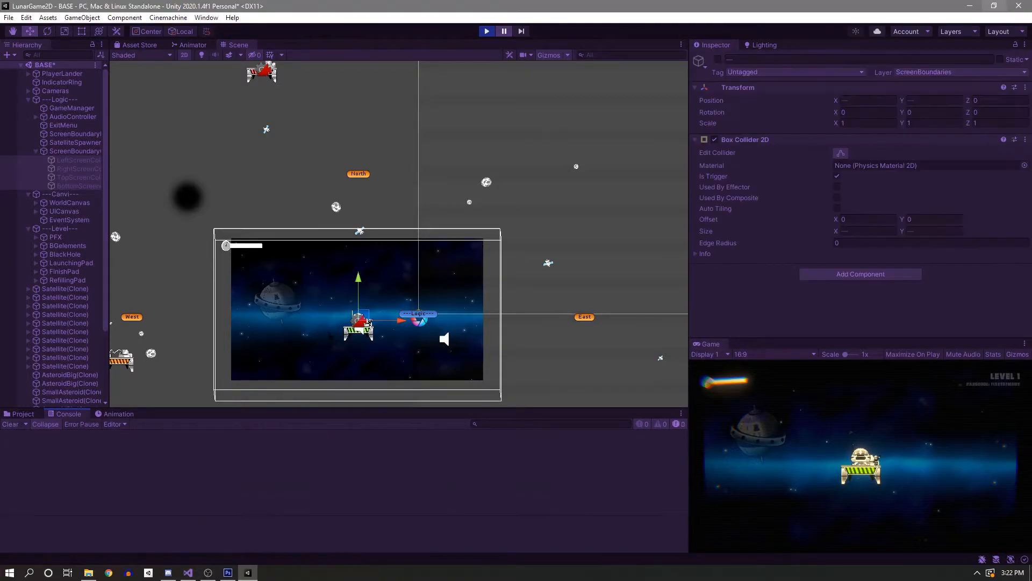
pyautogui.click(487, 31)
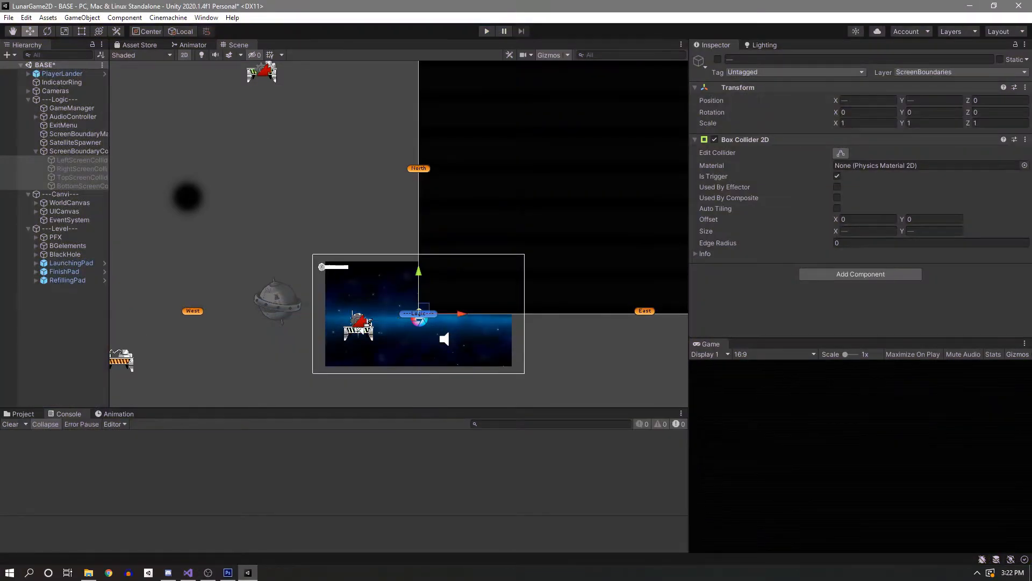
pyautogui.click(486, 31)
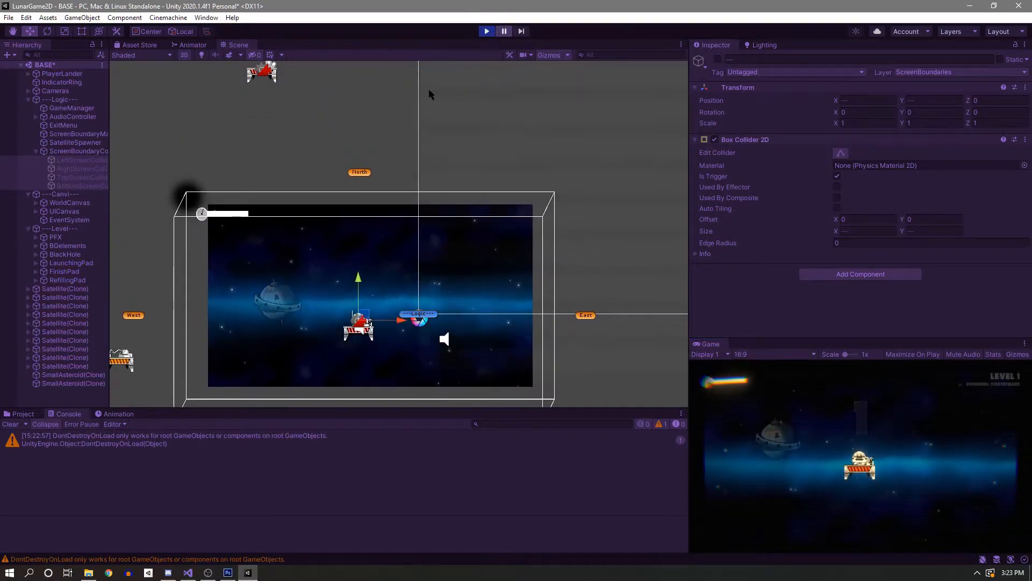
pyautogui.click(110, 444)
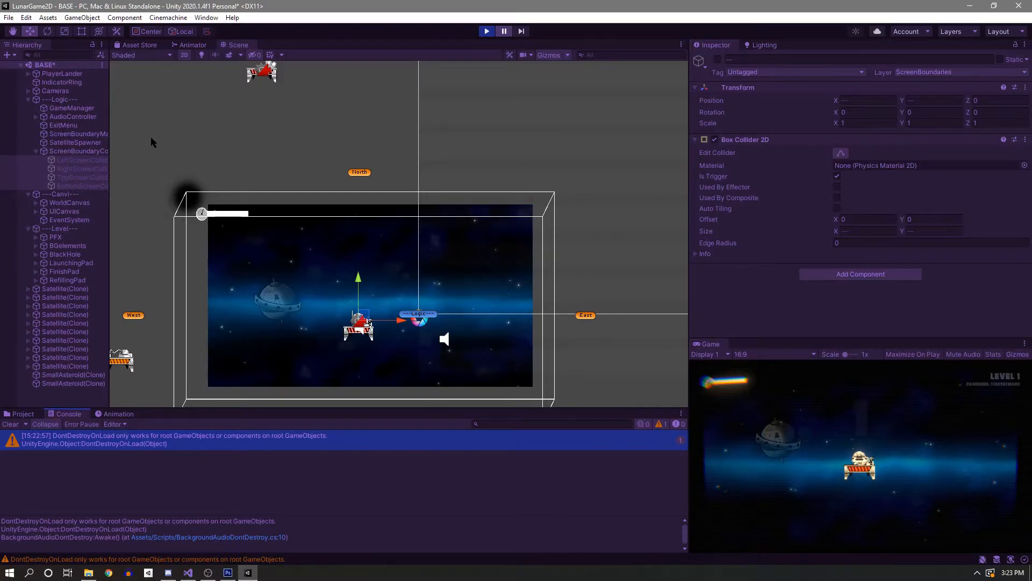
# Stop the play-test and move AudioController out of the ---Logic--- group to the scene's root level, just above that group.
pyautogui.click(486, 30)
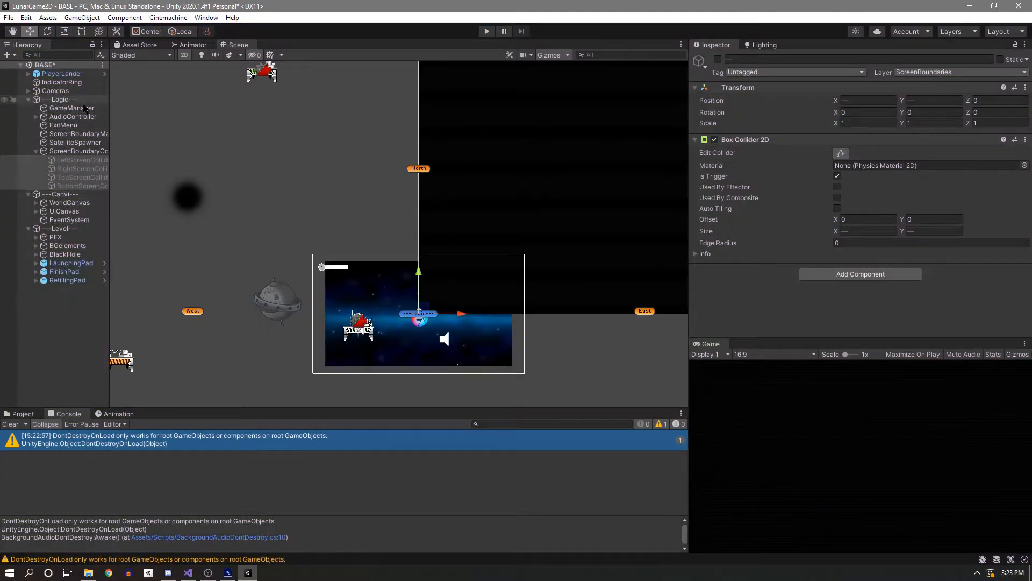
pyautogui.click(38, 117)
pyautogui.click(38, 116)
pyautogui.moveTo(54, 117); pyautogui.dragTo(81, 97)
pyautogui.click(28, 108)
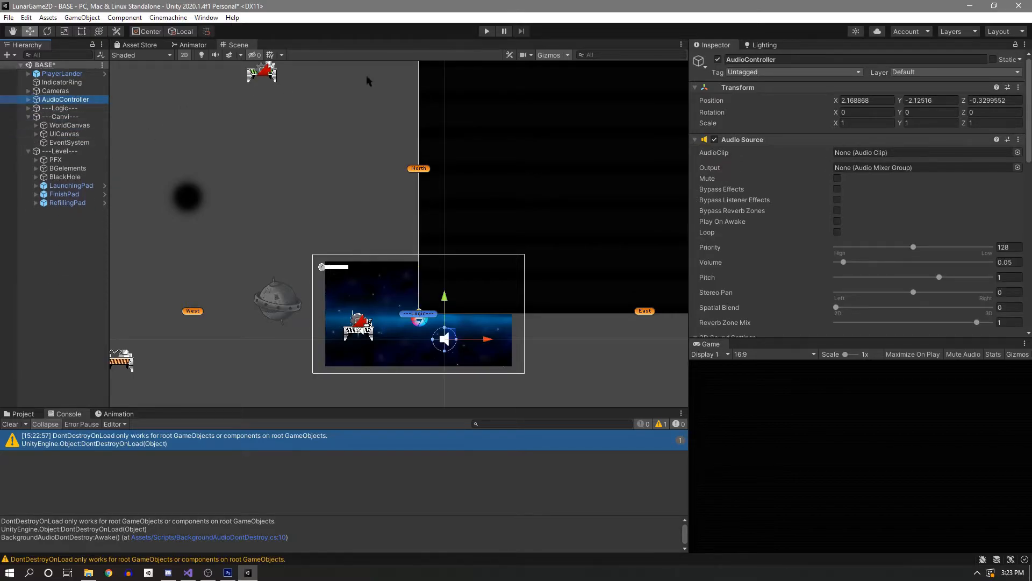
# Play-test the scene, activate the four screen colliders during play to check the console log, and stop the test.
pyautogui.click(486, 31)
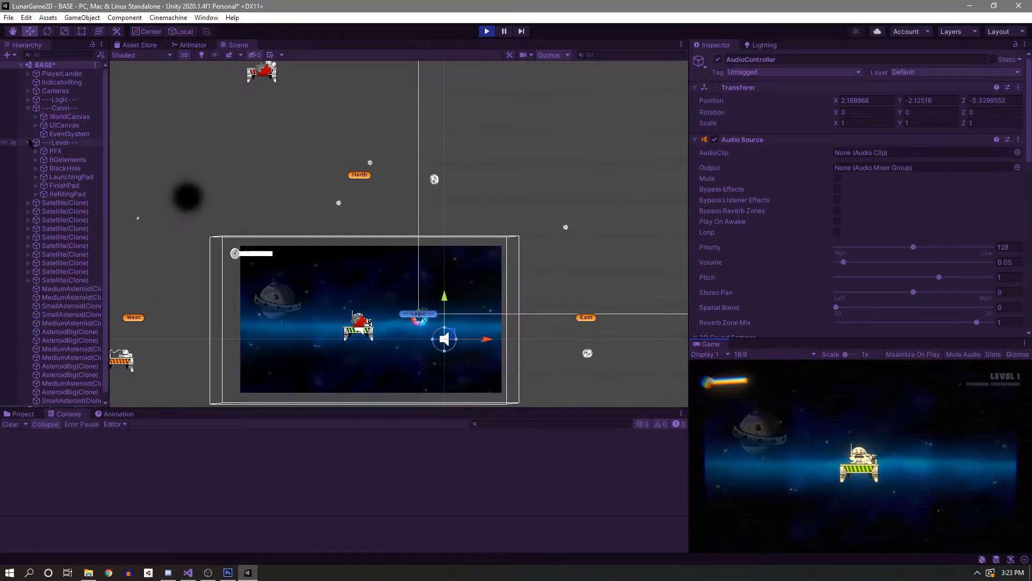
pyautogui.click(28, 99)
pyautogui.click(75, 151)
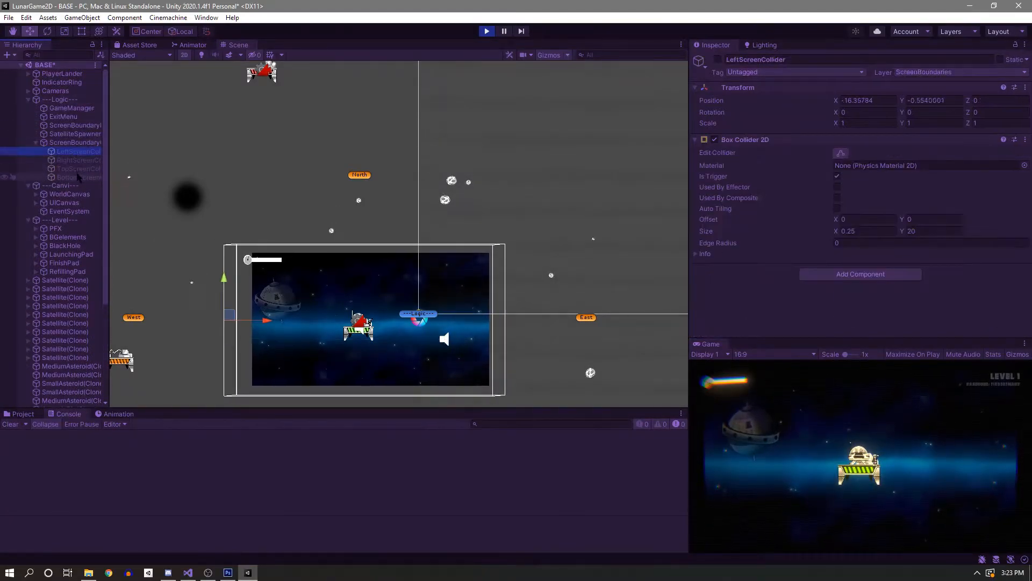
pyautogui.keyDown('shift'); pyautogui.click(78, 177); pyautogui.keyUp('shift')
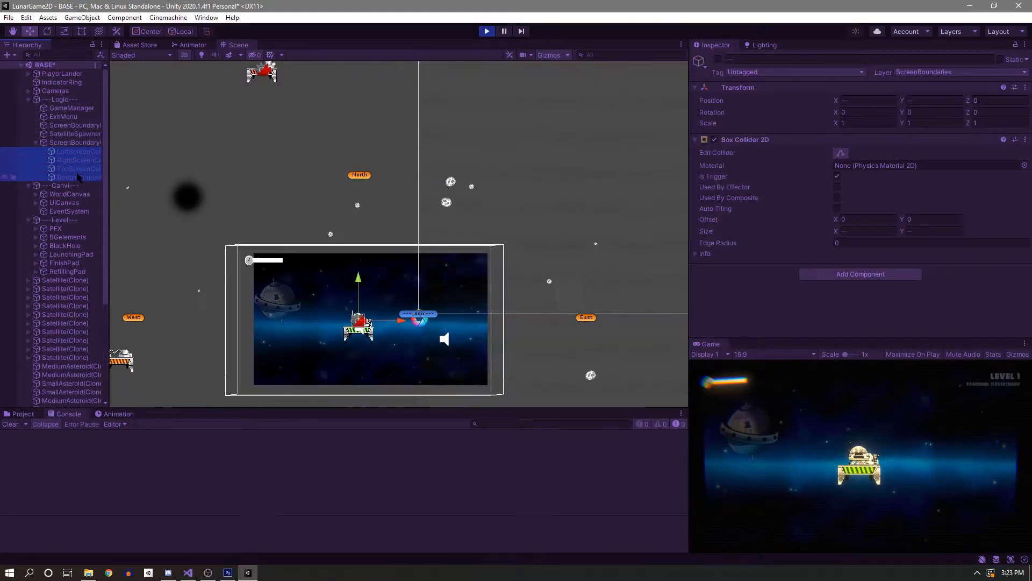
pyautogui.click(718, 59)
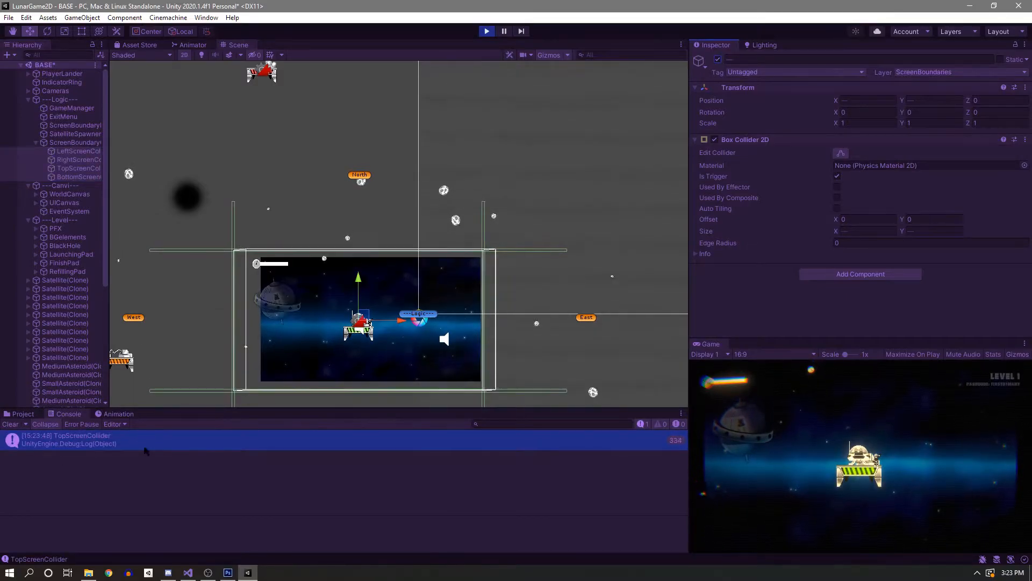
pyautogui.click(487, 30)
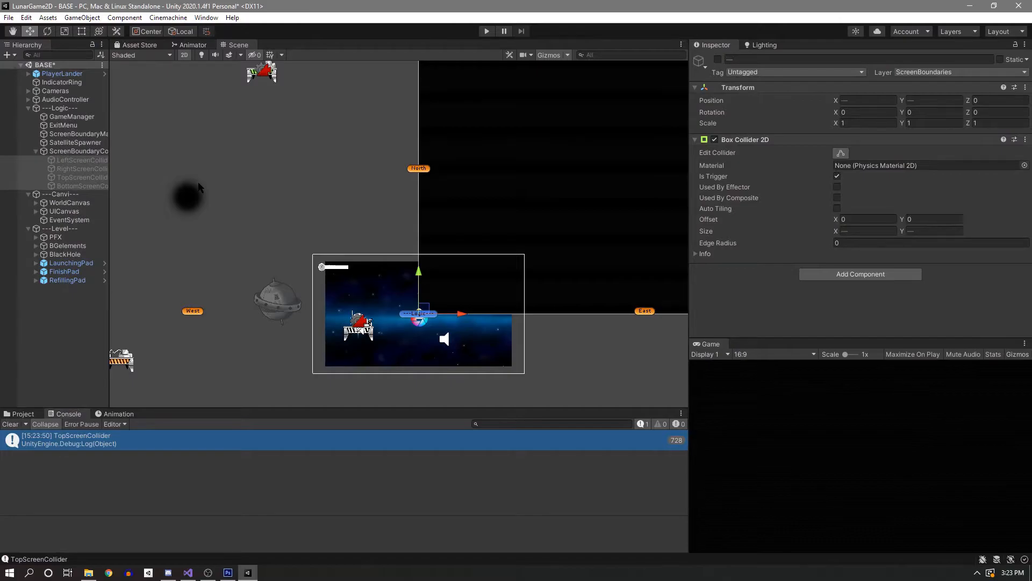
# Switch to Visual Studio and add an empty public IEnumerator WaitAndEnableScreenColliders() method below Update in GenerateScreenBoundaries.cs.
pyautogui.click(188, 572)
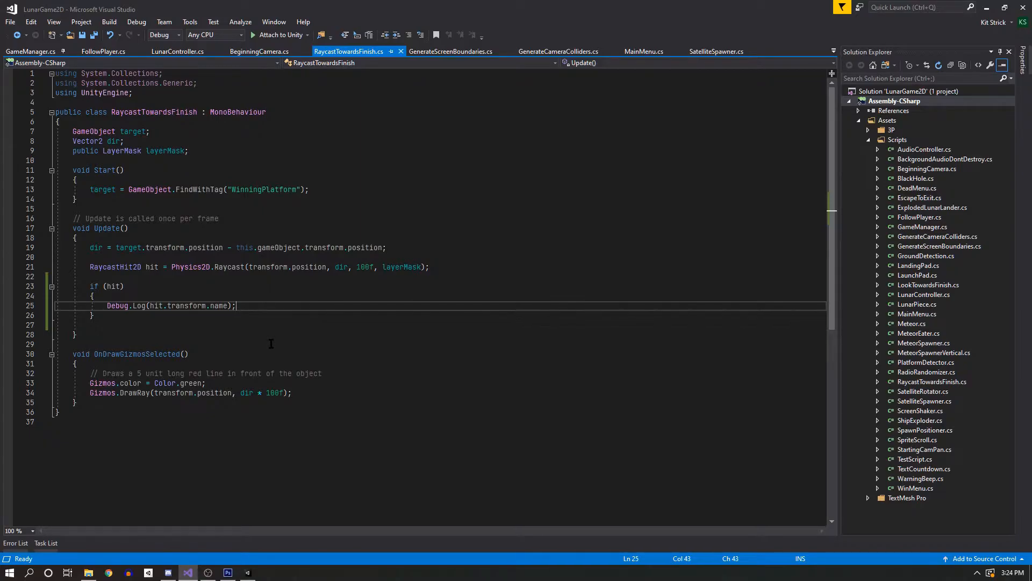
pyautogui.click(451, 51)
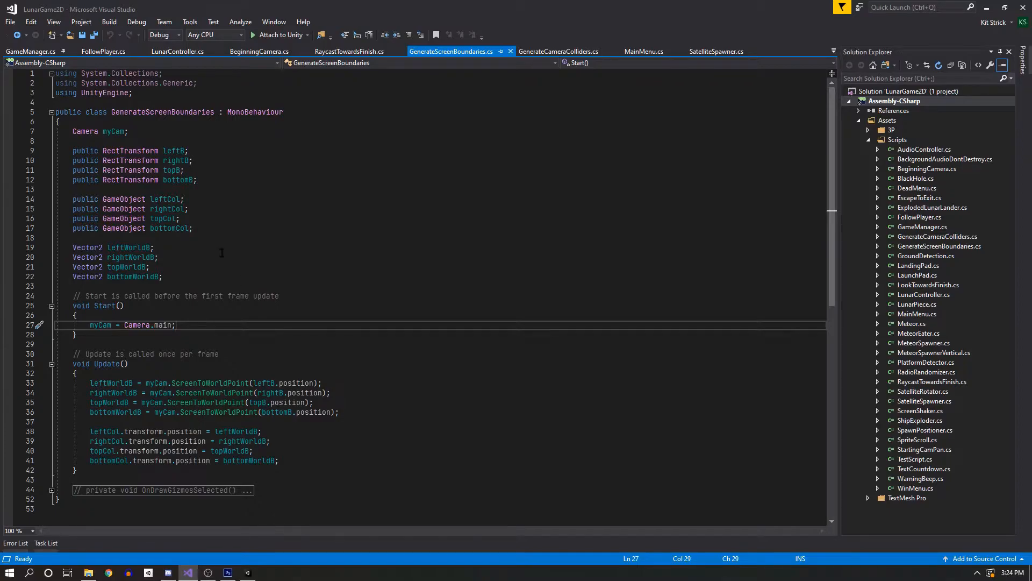
pyautogui.scroll(-3, 220, 316)
pyautogui.click(144, 394)
pyautogui.press('Return')
pyautogui.press('Return')
pyautogui.press('Up')
pyautogui.write('public ')
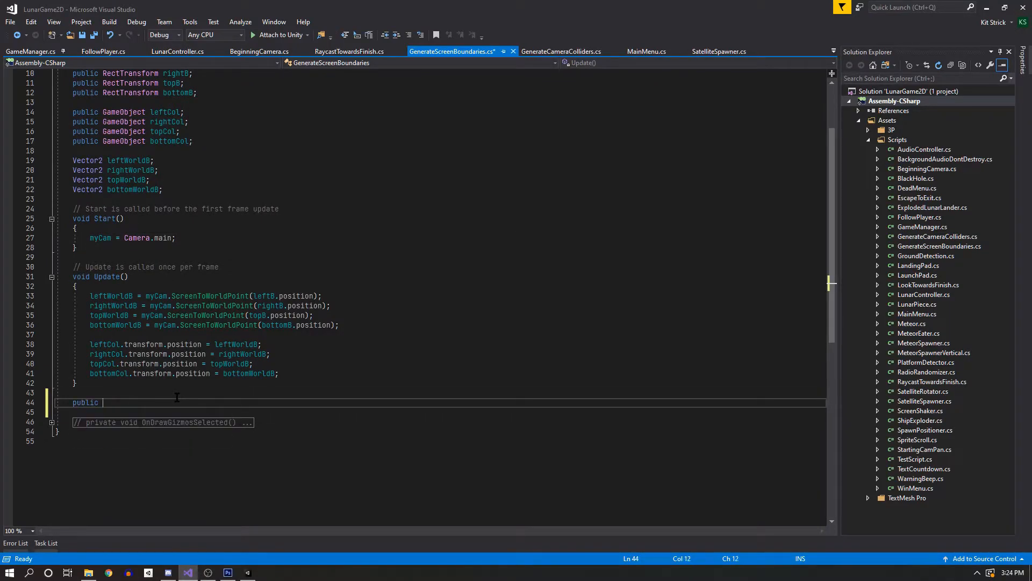
pyautogui.write('Ie')
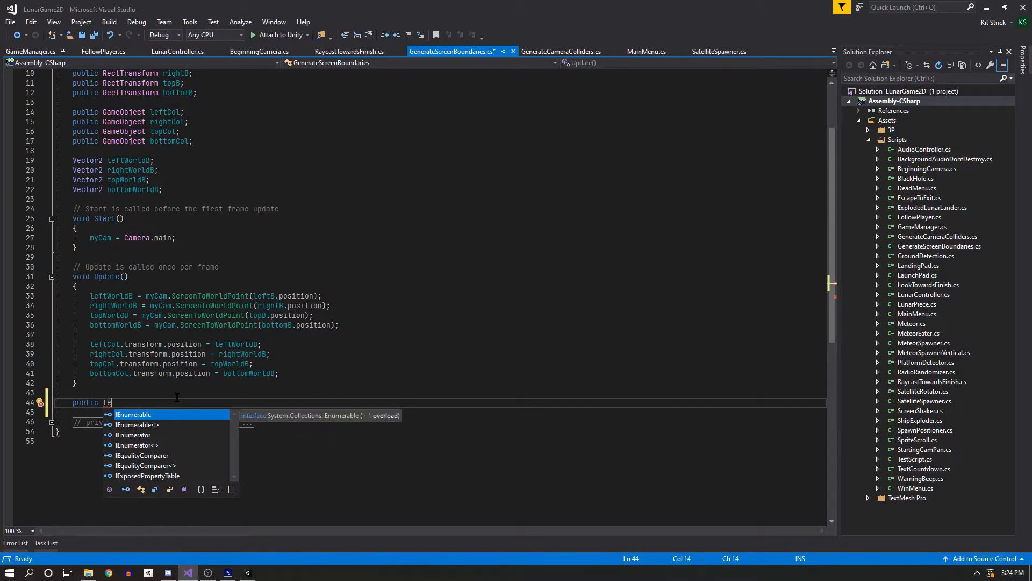
pyautogui.press('Down')
pyautogui.press('Down')
pyautogui.press('Tab')
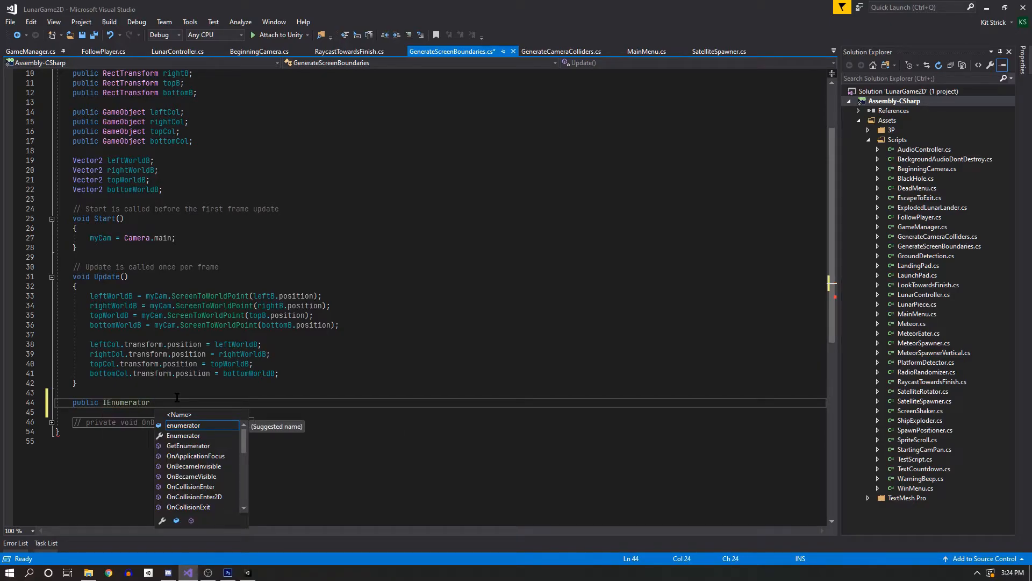
pyautogui.write('Wai')
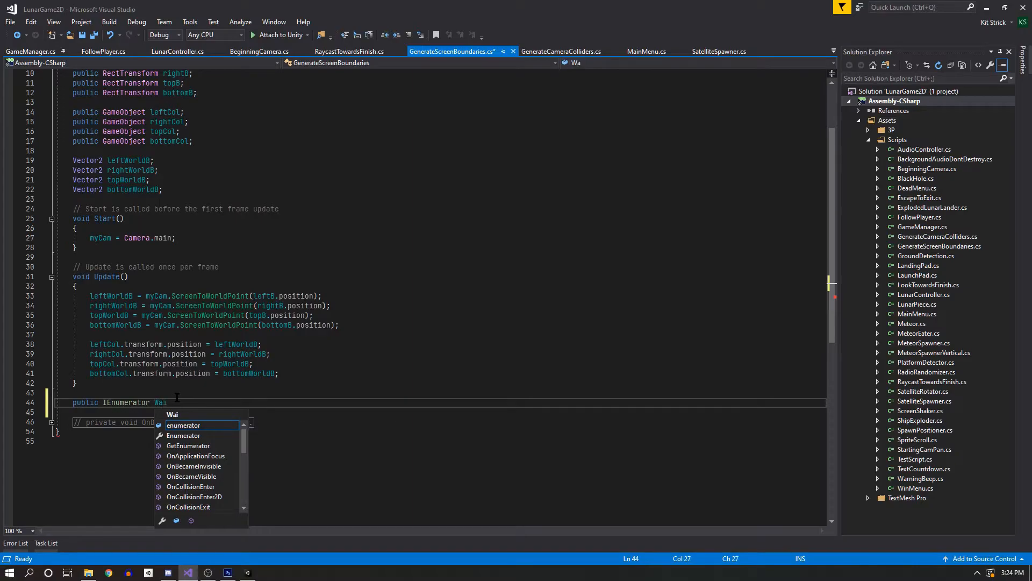
pyautogui.write('tAndEnableScreenColliders(')
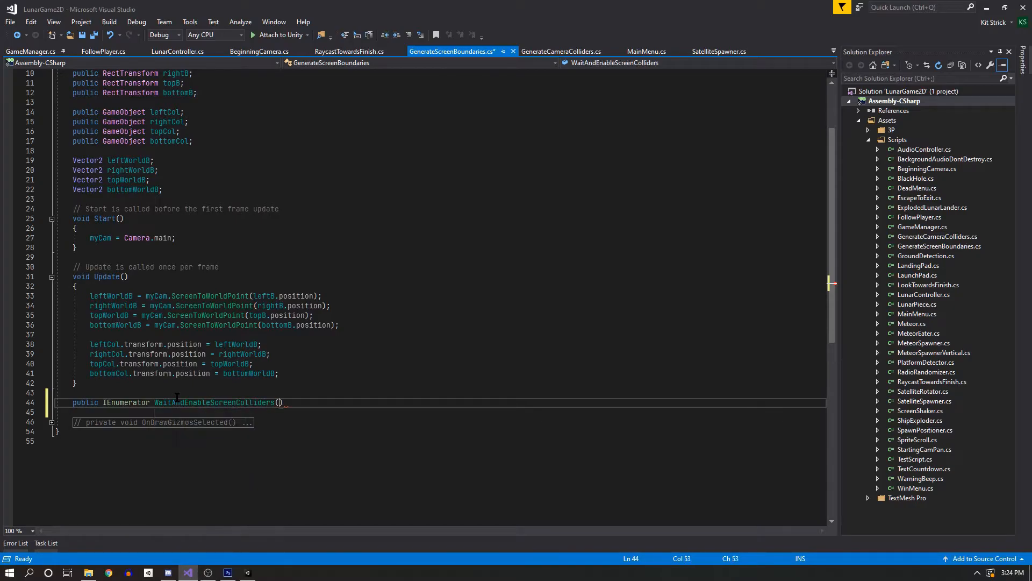
pyautogui.press('Return')
pyautogui.write('{')
pyautogui.press('Return')
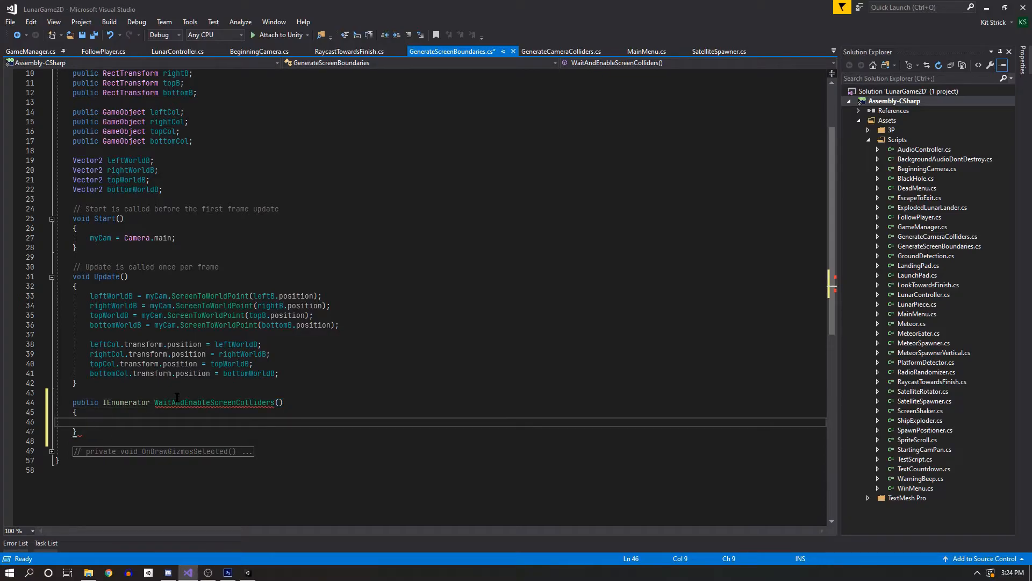
# Add StartCoroutine(WaitAndEnableScreenColliders()); to the Start method, directly below the myCam = Camera.main; line.
pyautogui.click(205, 238)
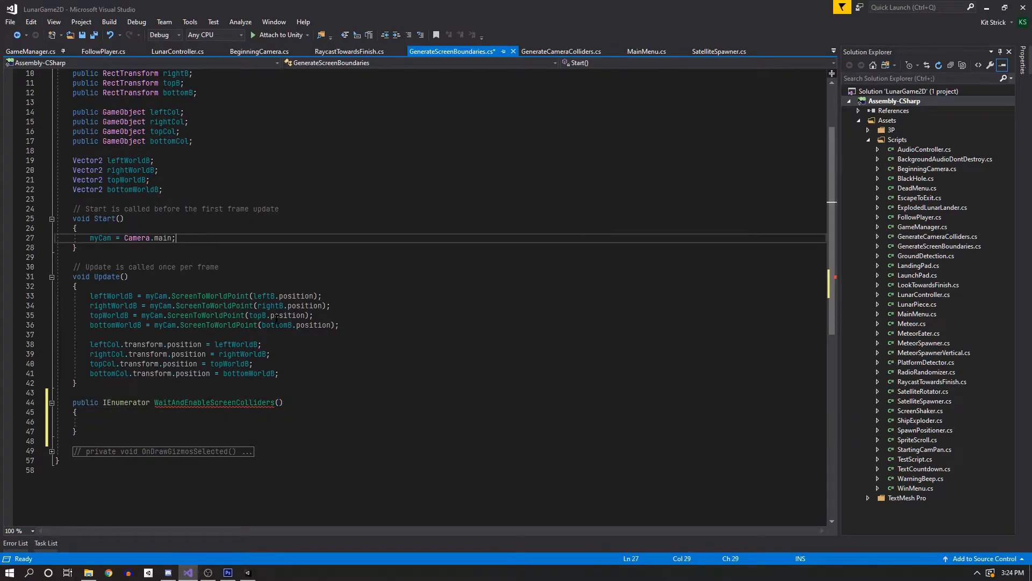
pyautogui.press('Return')
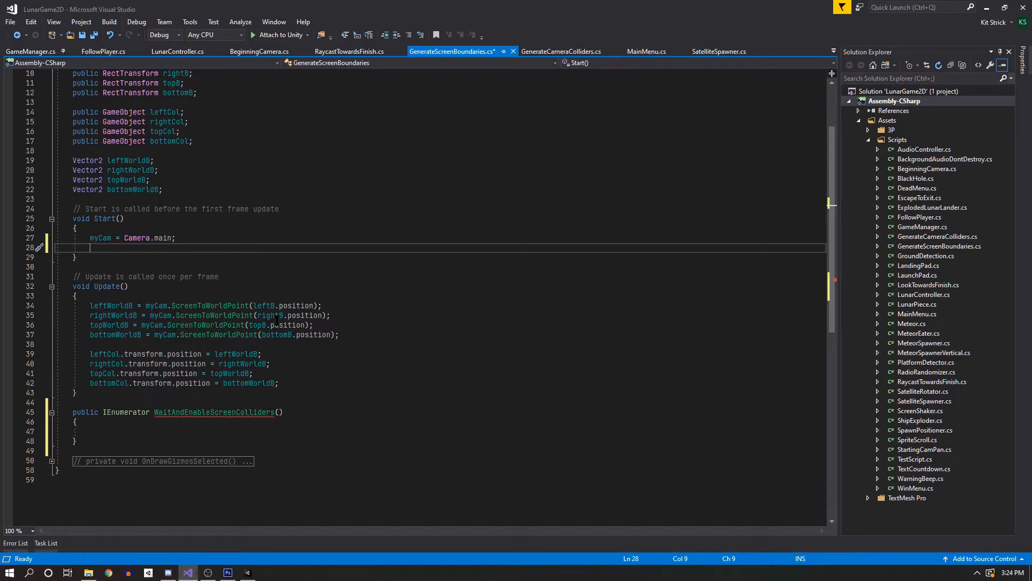
pyautogui.write('start')
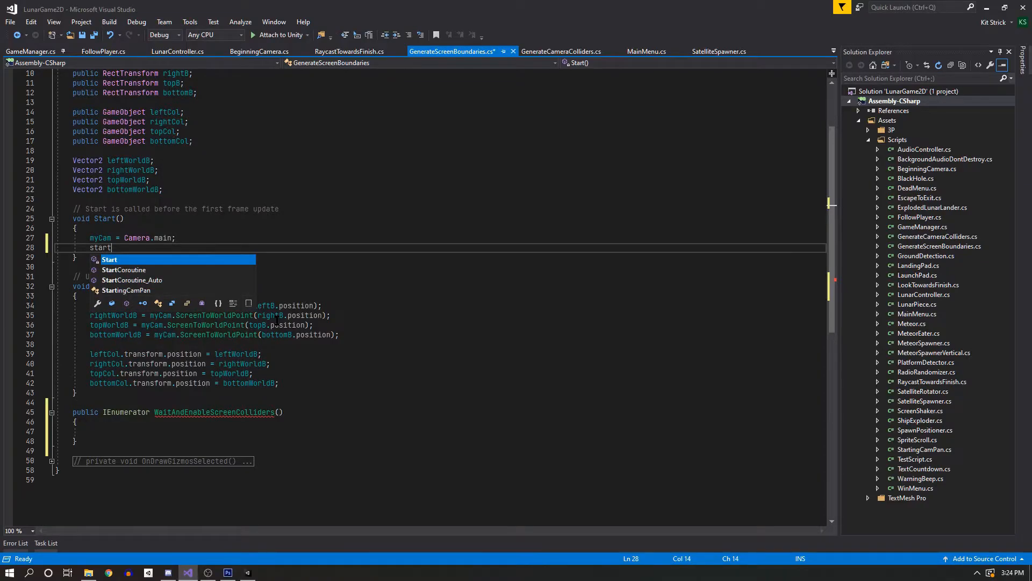
pyautogui.press('Down')
pyautogui.press('Tab')
pyautogui.write('(Wait')
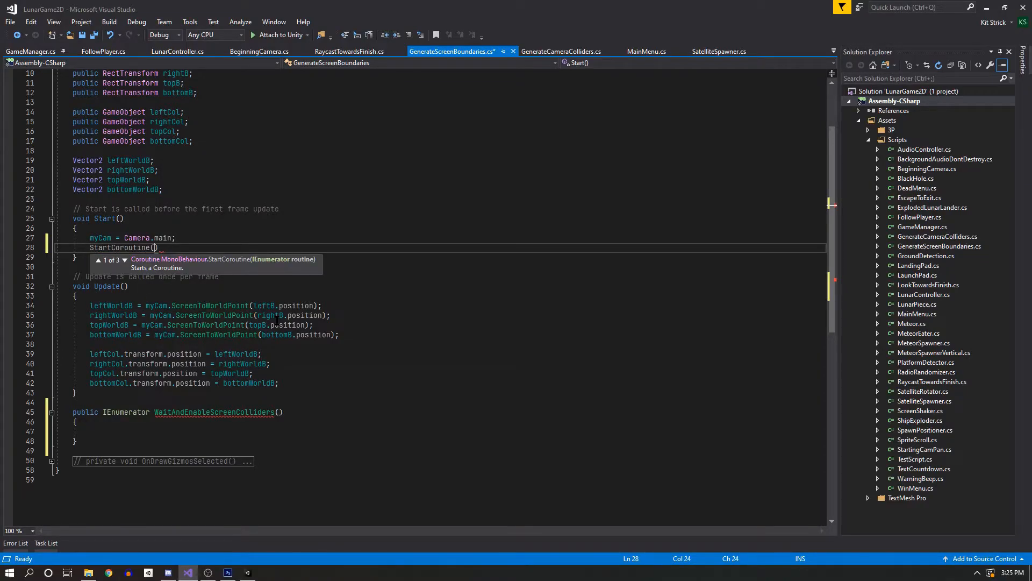
pyautogui.press('Tab')
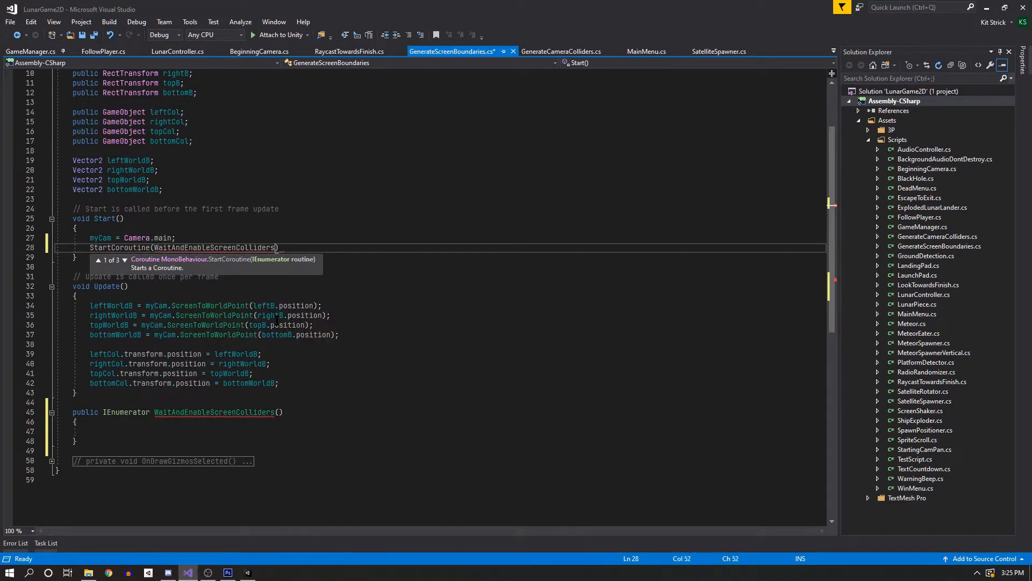
pyautogui.write('());')
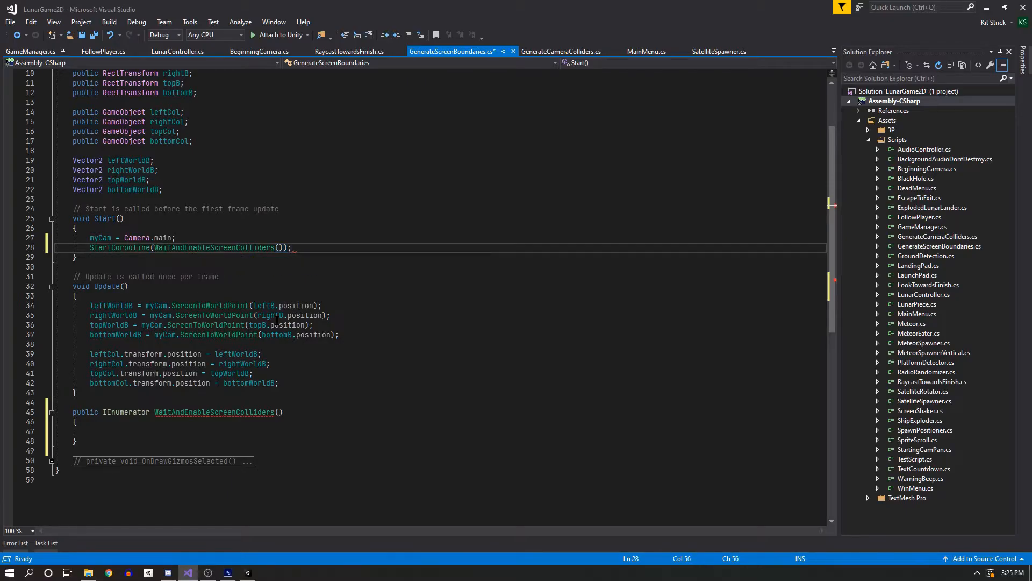
# Make the WaitAndEnableScreenColliders() body start with yield return new WaitForSeconds(3f);.
pyautogui.click(423, 404)
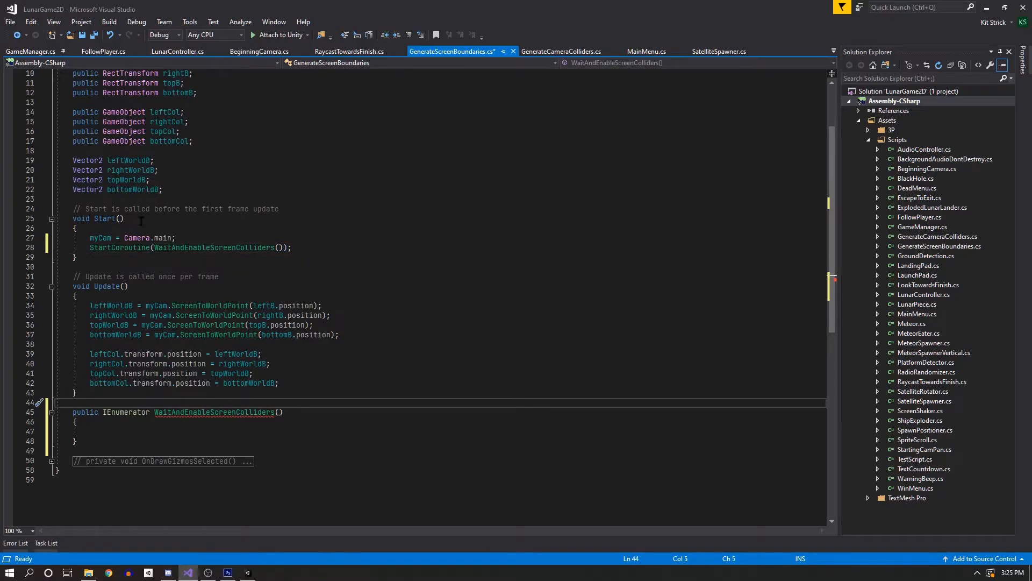
pyautogui.click(135, 431)
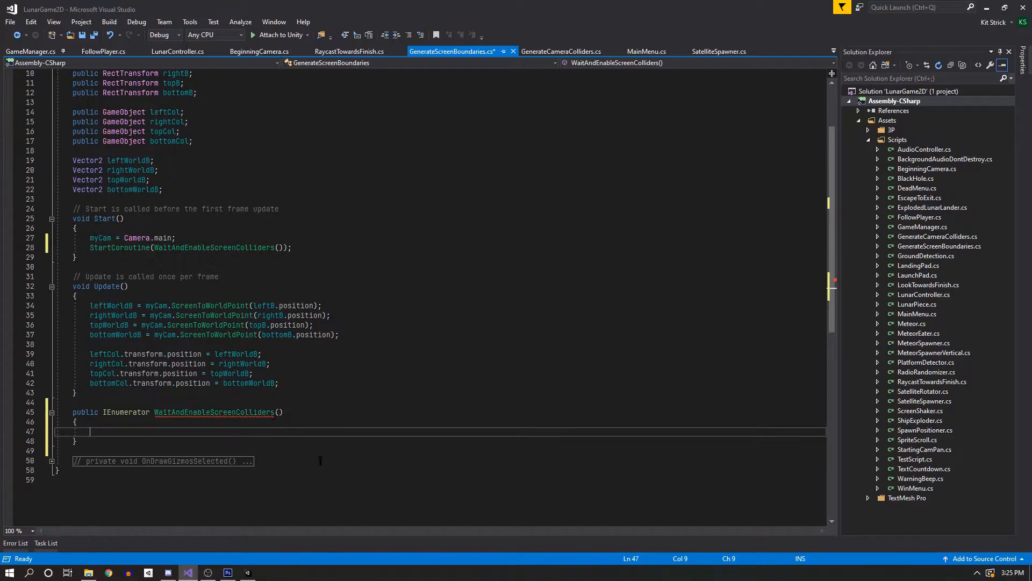
pyautogui.write('yield return new wait')
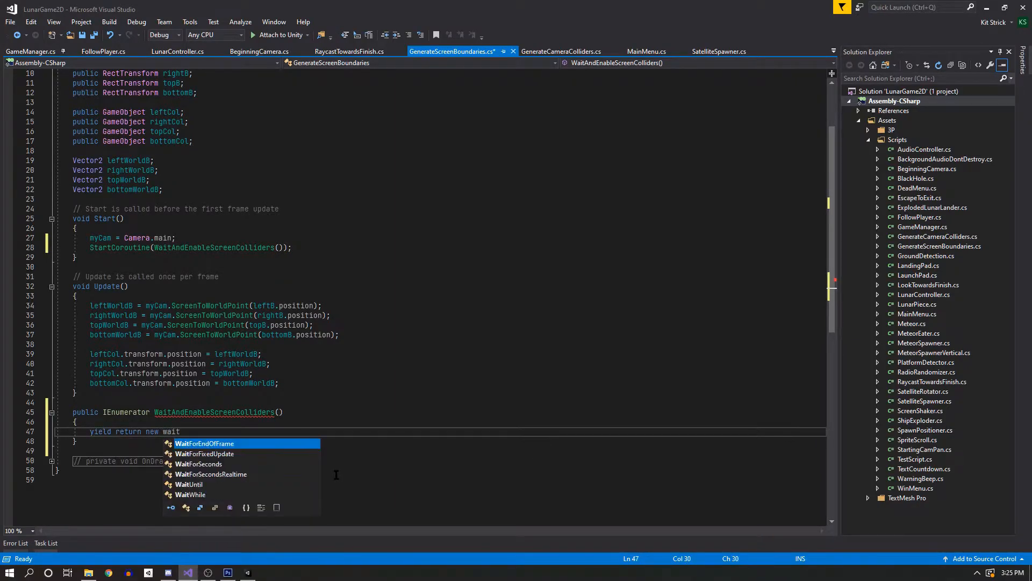
pyautogui.press('Down')
pyautogui.press('Down')
pyautogui.press('Tab')
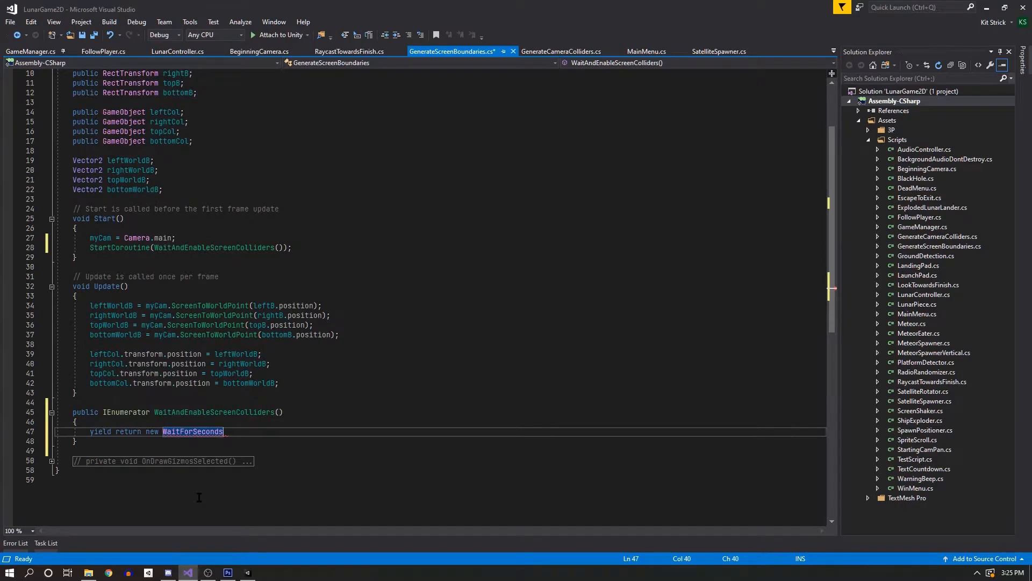
pyautogui.write('(')
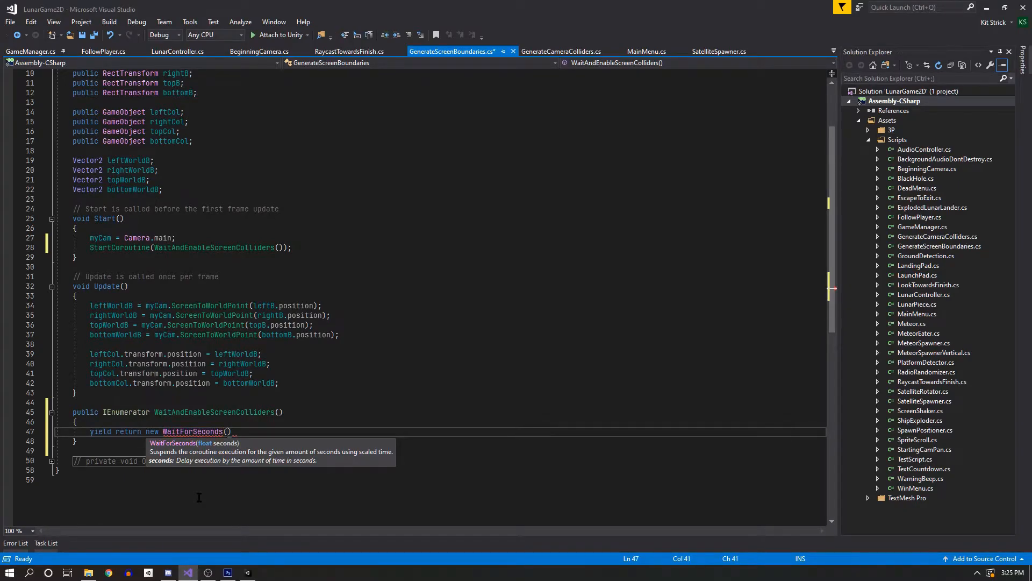
pyautogui.write('3f)')
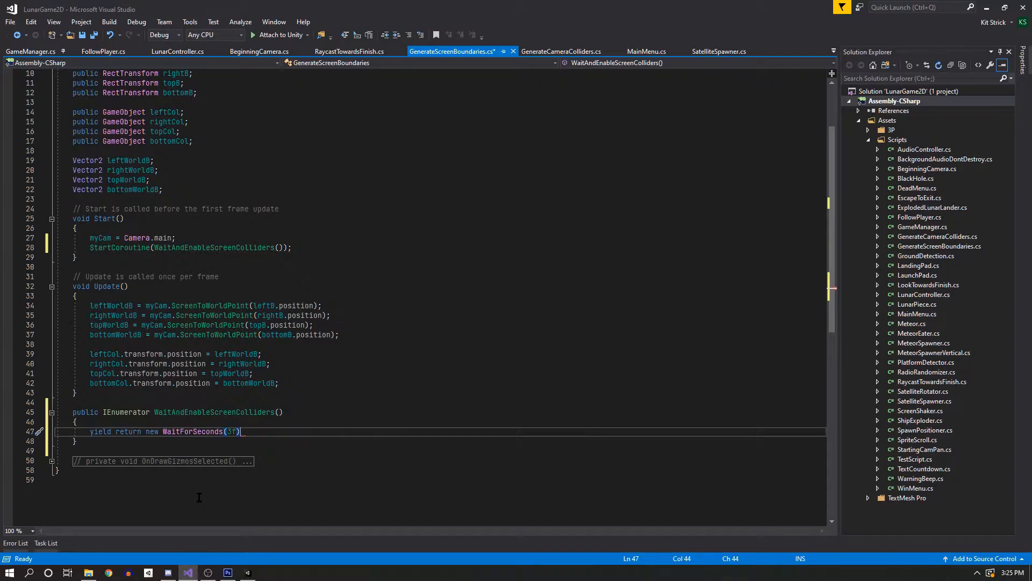
pyautogui.write(';')
pyautogui.press('Return')
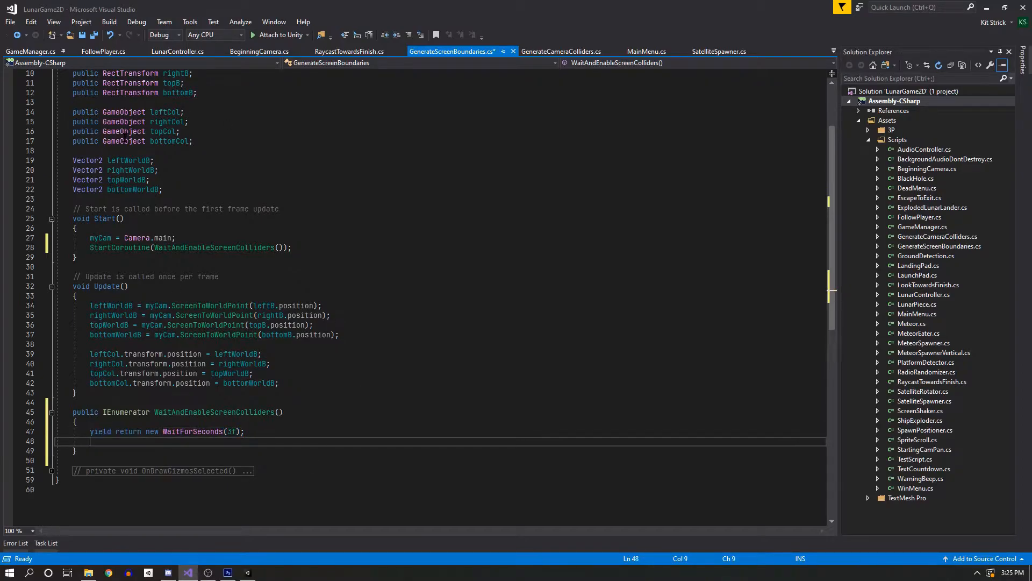
# Add a comment at the top of the GenerateScreenBoundaries class reminding to have collider gameobjects disabled at the start of the game.
pyautogui.scroll(2, 162, 99)
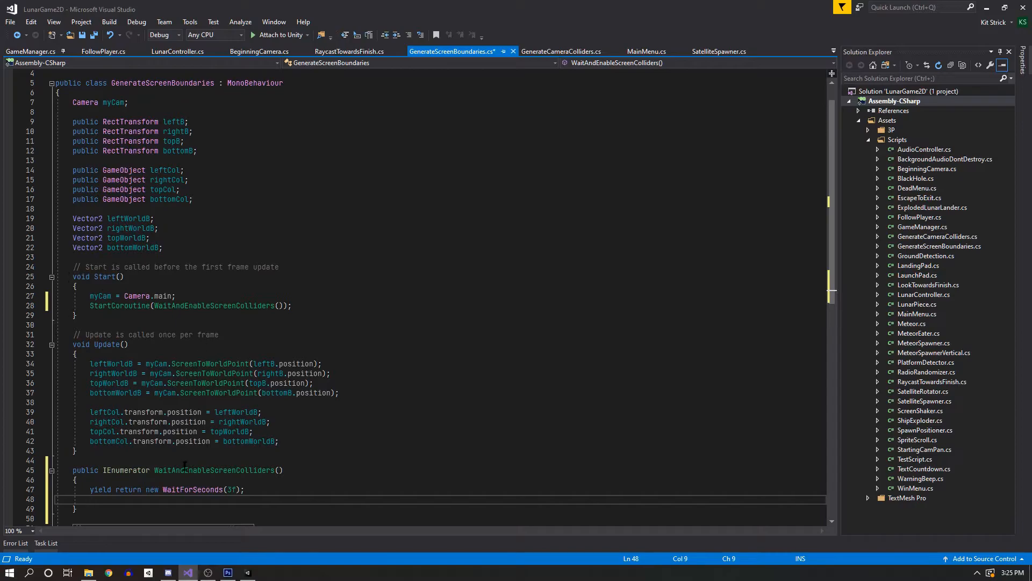
pyautogui.scroll(-3, 232, 428)
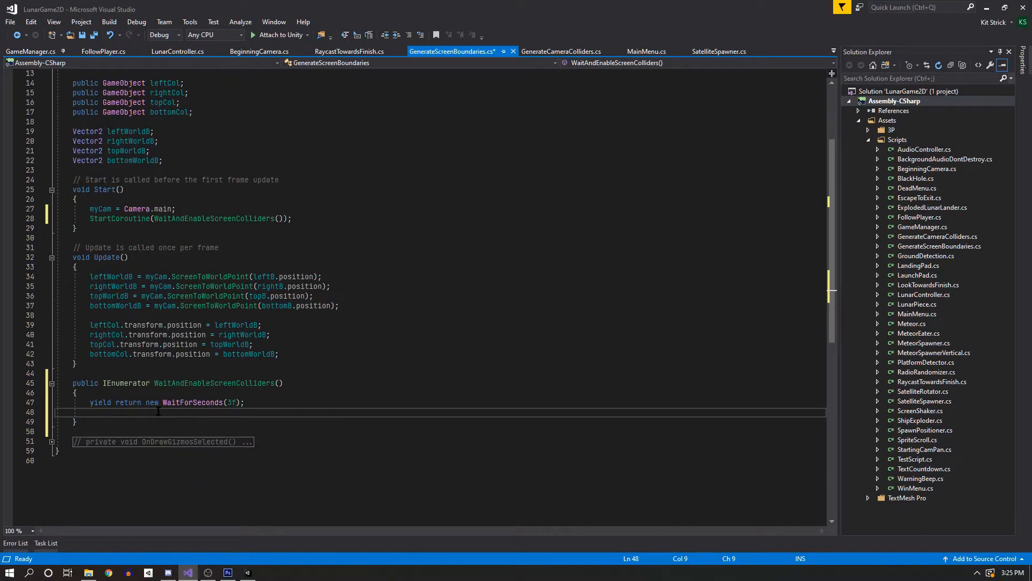
pyautogui.scroll(3, 159, 411)
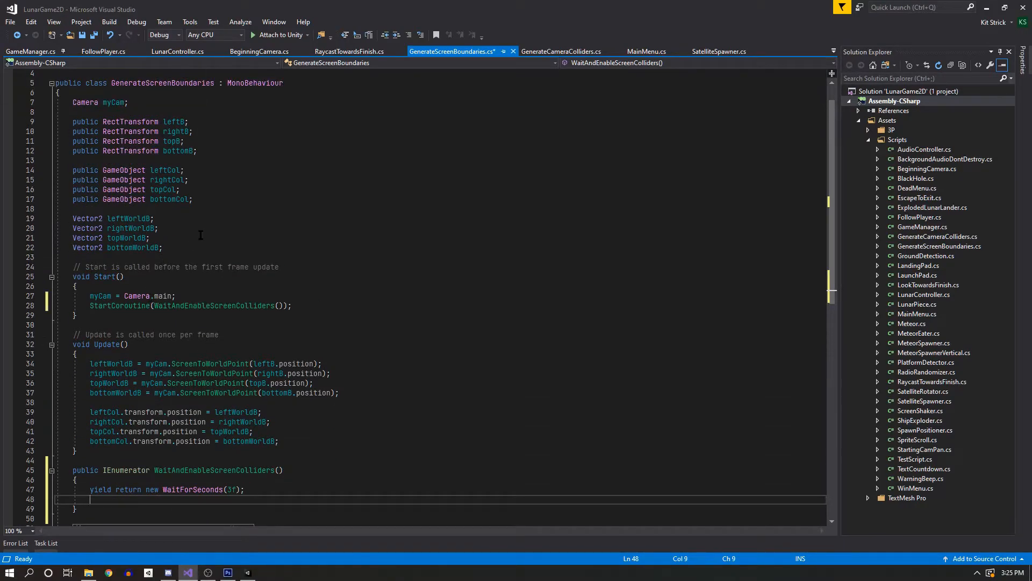
pyautogui.scroll(1, 199, 237)
pyautogui.click(135, 121)
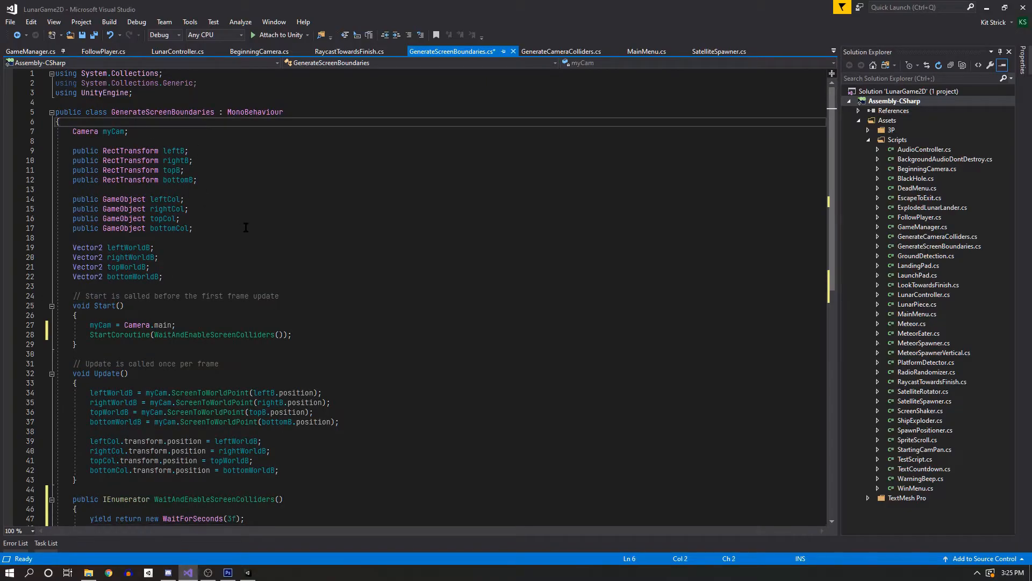
pyautogui.press('Return')
pyautogui.press('Return')
pyautogui.press('Return')
pyautogui.press('Return')
pyautogui.press('Up')
pyautogui.press('Up')
pyautogui.write('// Remember')
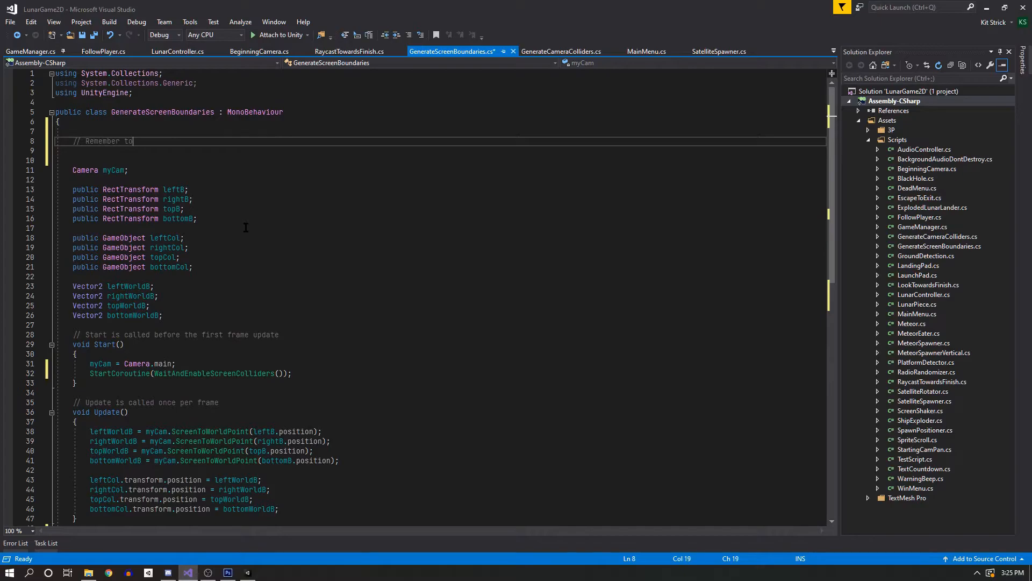
pyautogui.write(' to have collider gameobjects disabled @ at')
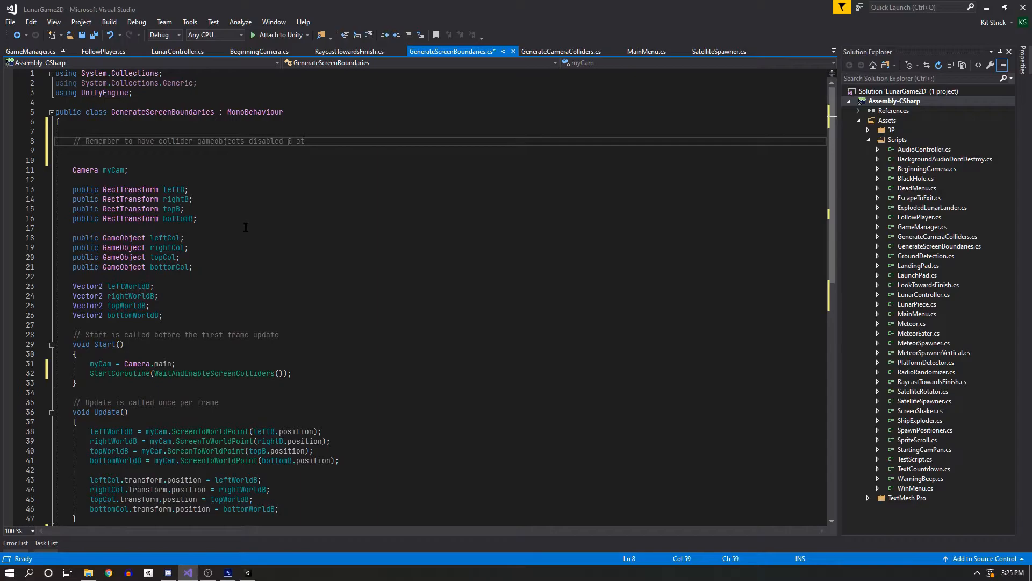
pyautogui.press('BackSpace')
pyautogui.press('BackSpace')
pyautogui.write('art of game.')
# Add leftCol.SetActive(true); below the WaitForSeconds line in WaitAndEnableScreenColliders().
pyautogui.scroll(-9, 260, 201)
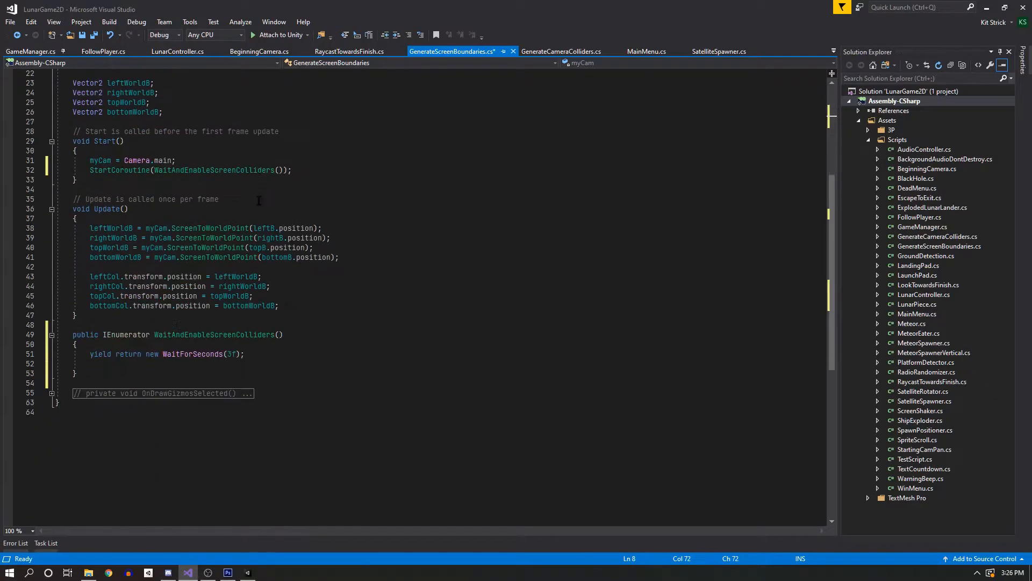
pyautogui.click(315, 369)
pyautogui.scroll(-2, 134, 293)
pyautogui.scroll(2, 299, 246)
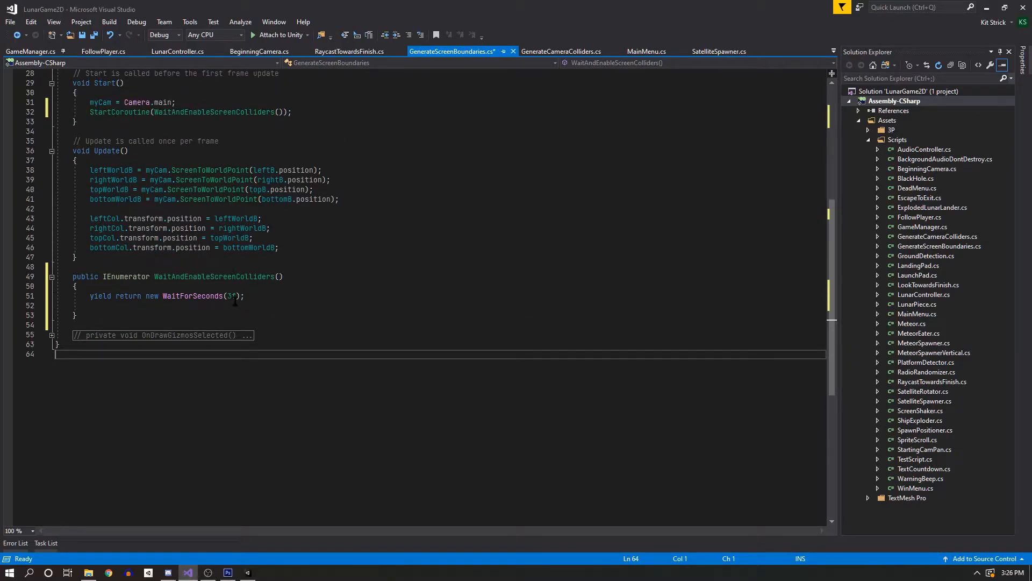
pyautogui.click(276, 292)
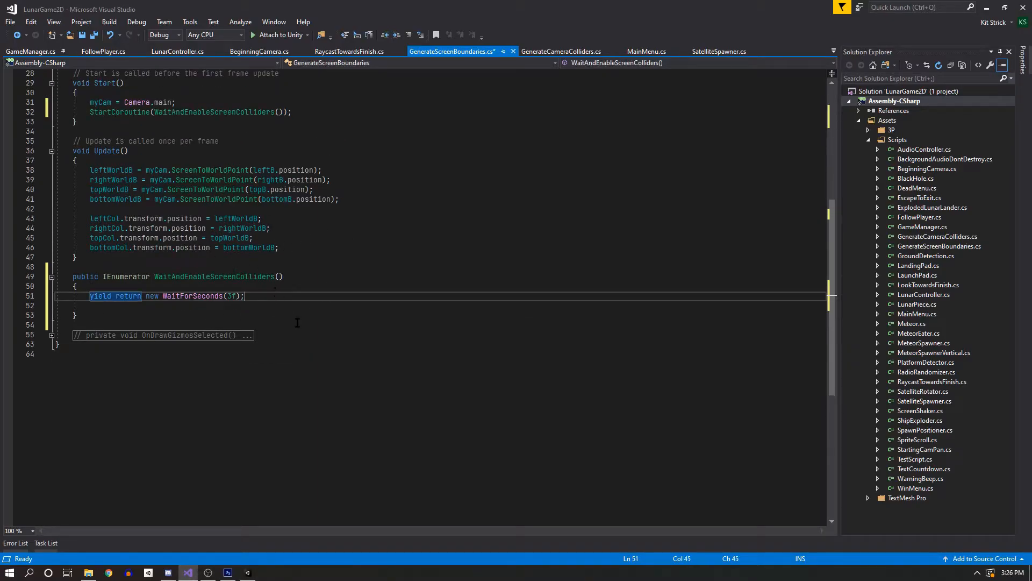
pyautogui.press('Return')
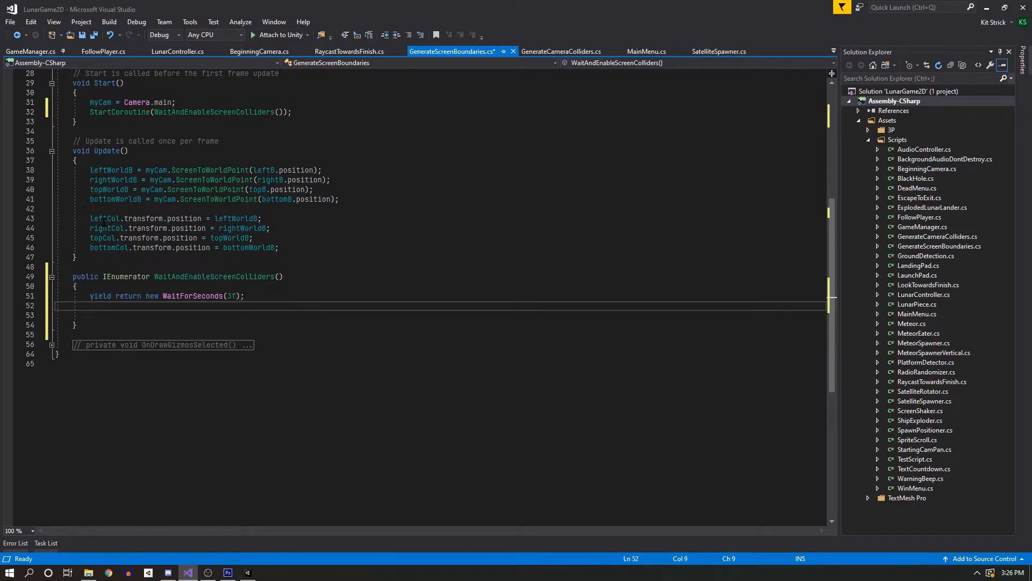
pyautogui.moveTo(207, 345)
pyautogui.write('leftCol')
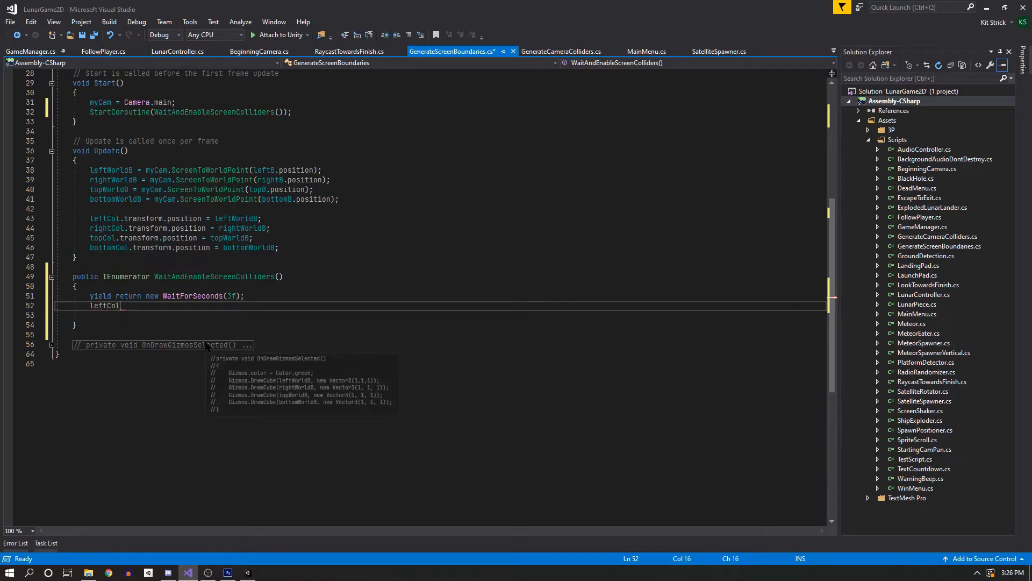
pyautogui.write('.SetActive(')
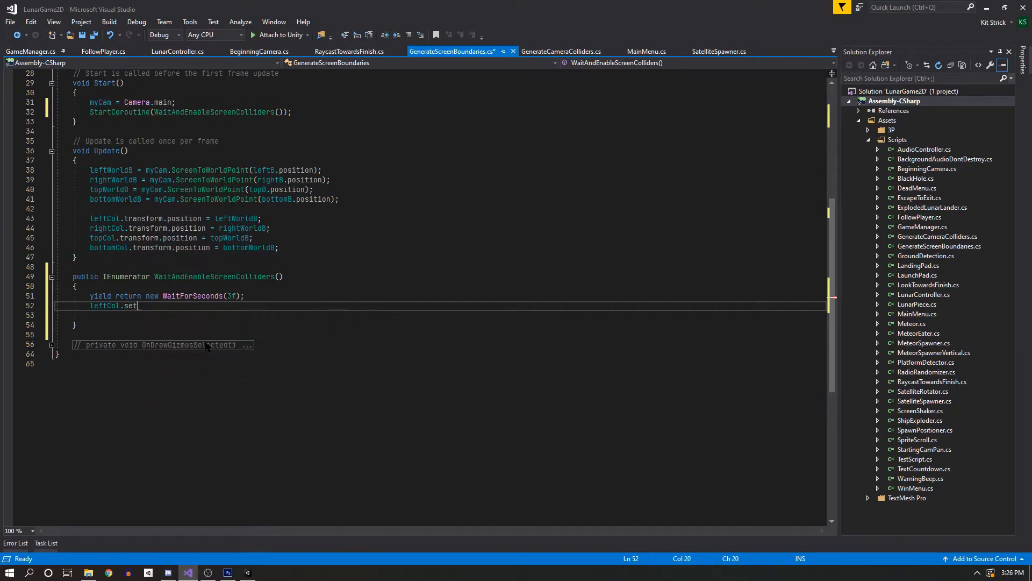
pyautogui.write('true);')
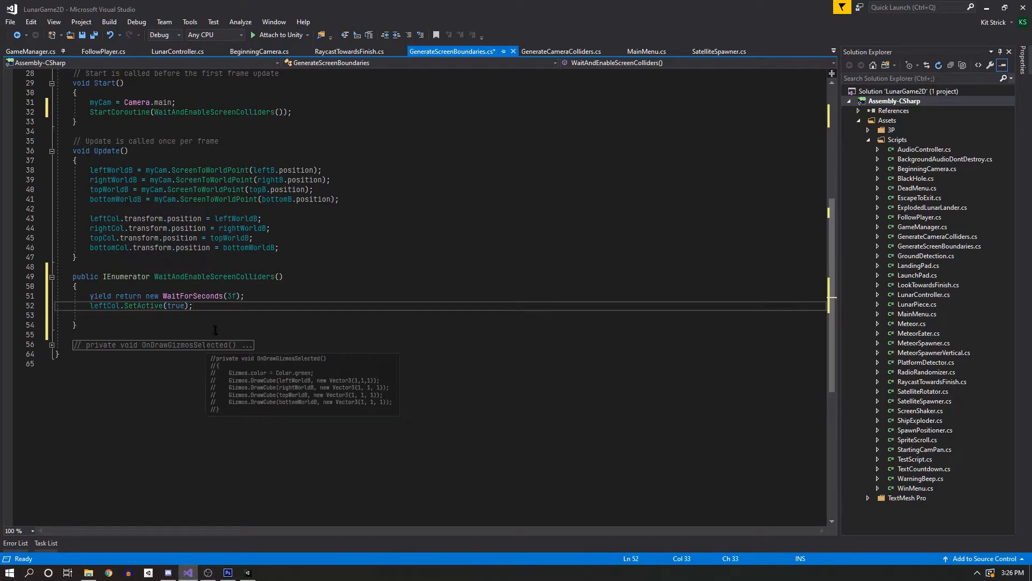
# Duplicate the leftCol.SetActive(true); line so the coroutine contains four consecutive copies.
pyautogui.moveTo(194, 305); pyautogui.dragTo(65, 306)
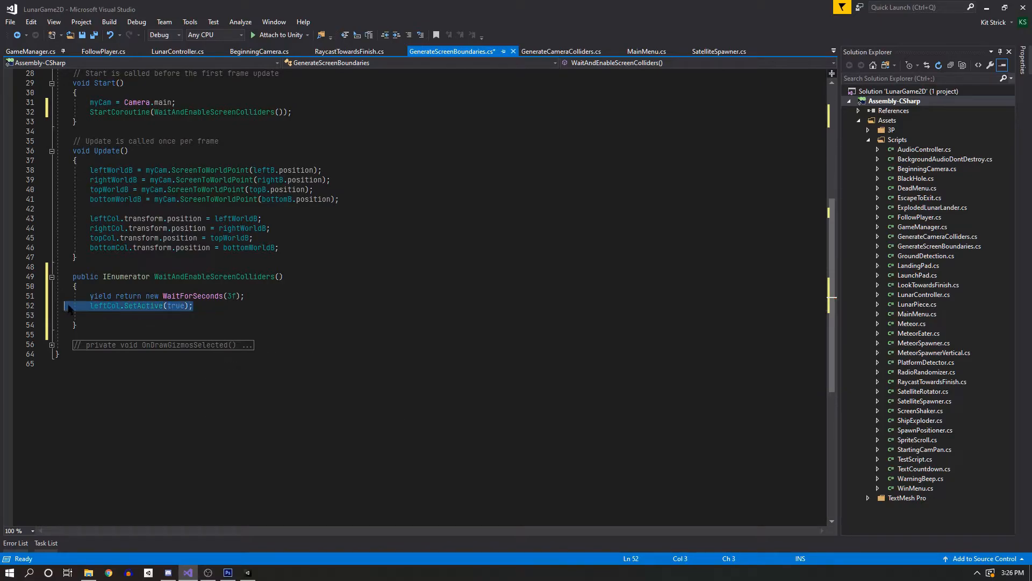
pyautogui.hotkey('ctrl', 'c')
pyautogui.hotkey('ctrl', 'v')
pyautogui.press('Return')
pyautogui.hotkey('ctrl', 'v')
pyautogui.press('Return')
pyautogui.hotkey('ctrl', 'v')
pyautogui.press('Return')
pyautogui.hotkey('ctrl', 'v')
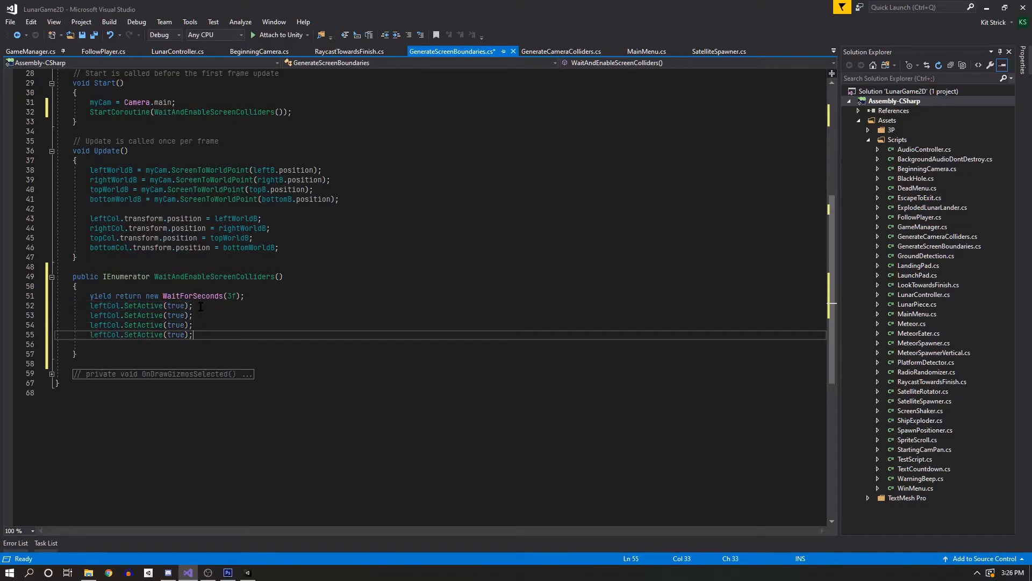
# Change the second, third and fourth SetActive lines to use rightCol, topCol and bottomCol.
pyautogui.moveTo(107, 315); pyautogui.dragTo(90, 325)
pyautogui.write('right')
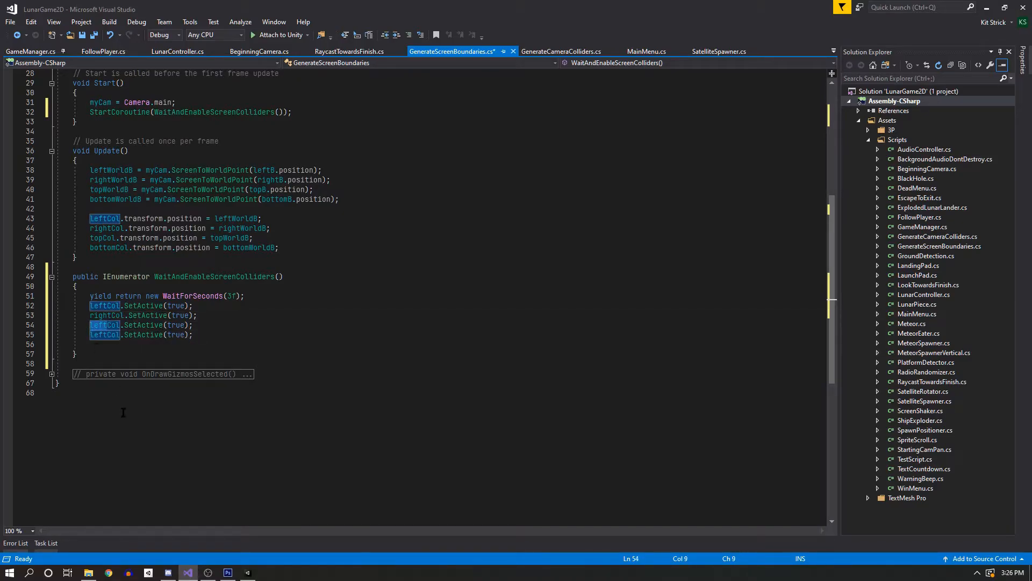
pyautogui.write('top')
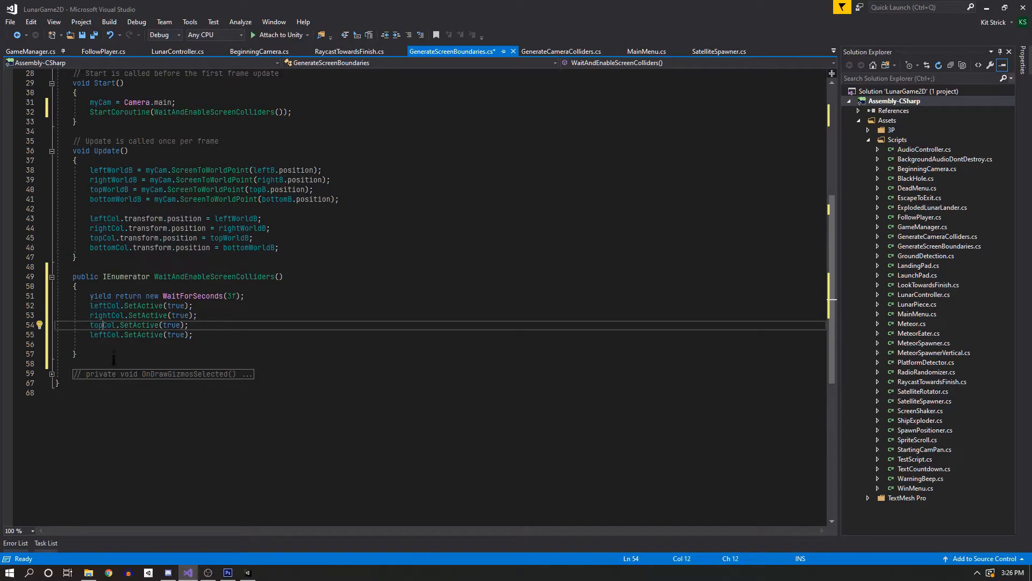
pyautogui.click(107, 335)
pyautogui.press('BackSpace')
pyautogui.press('BackSpace')
pyautogui.press('BackSpace')
pyautogui.press('BackSpace')
pyautogui.write('bottom')
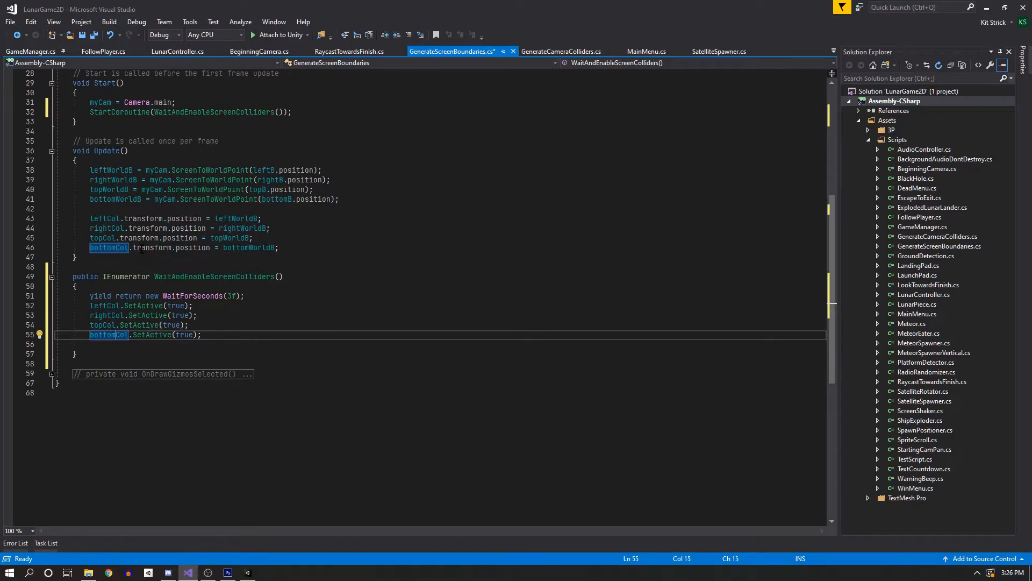
# Insert a blank line between the WaitForSeconds and leftCol lines, and remove the empty line before the coroutine's closing brace.
pyautogui.click(291, 296)
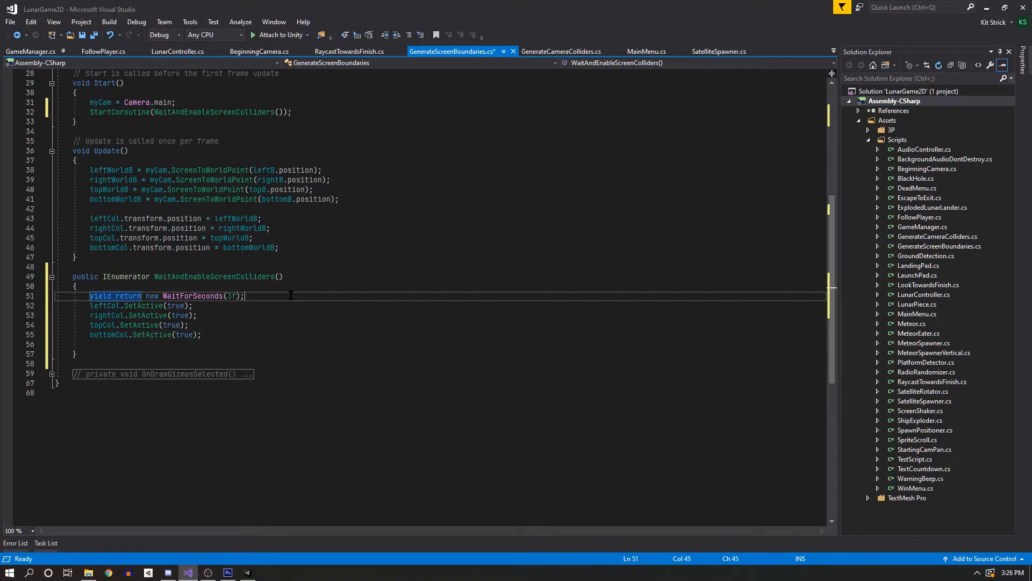
pyautogui.press('Return')
pyautogui.click(55, 357)
pyautogui.press('BackSpace')
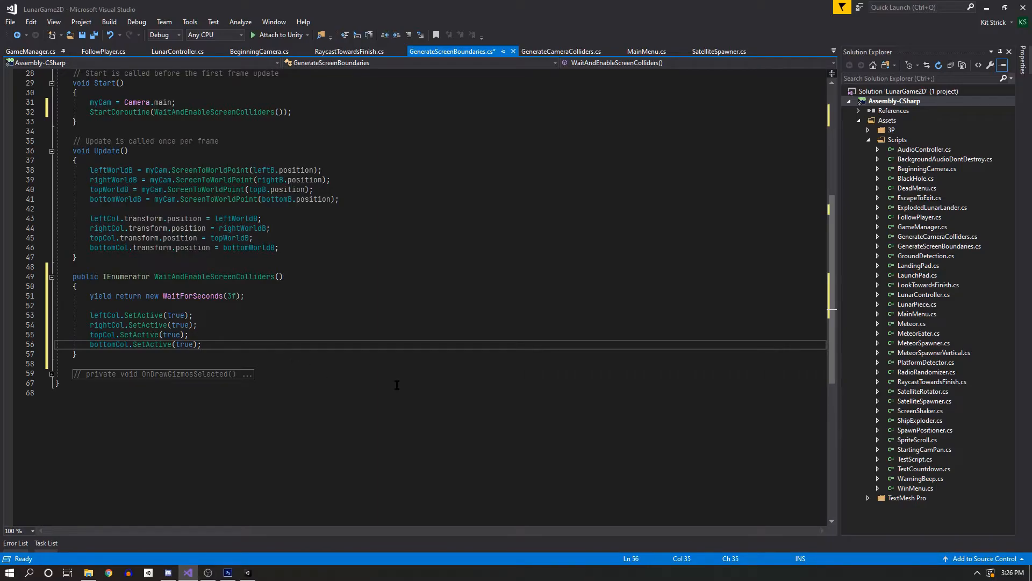
pyautogui.press('Return')
pyautogui.press('Return')
pyautogui.press('Up')
pyautogui.press('Return')
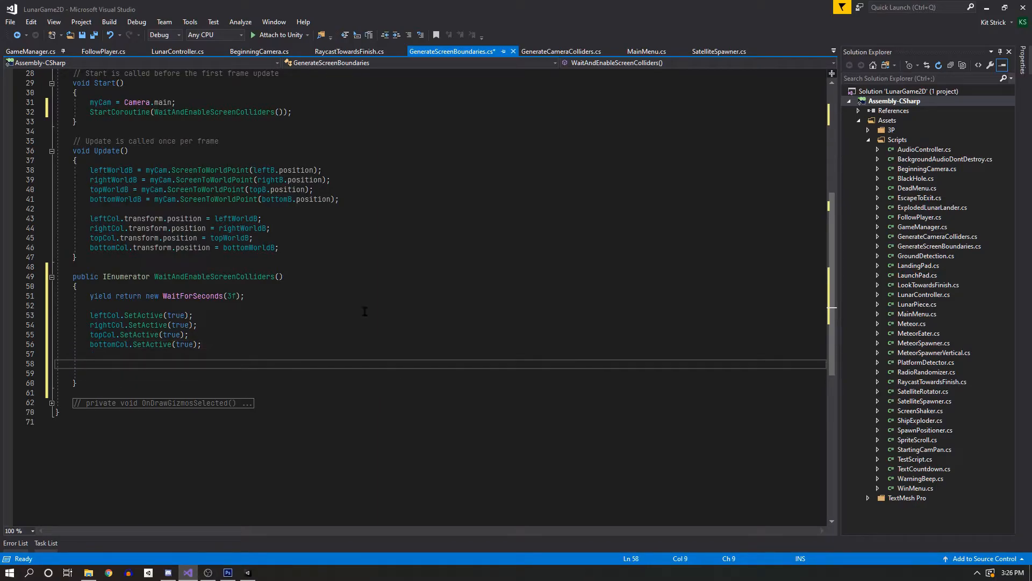
pyautogui.scroll(4, 117, 207)
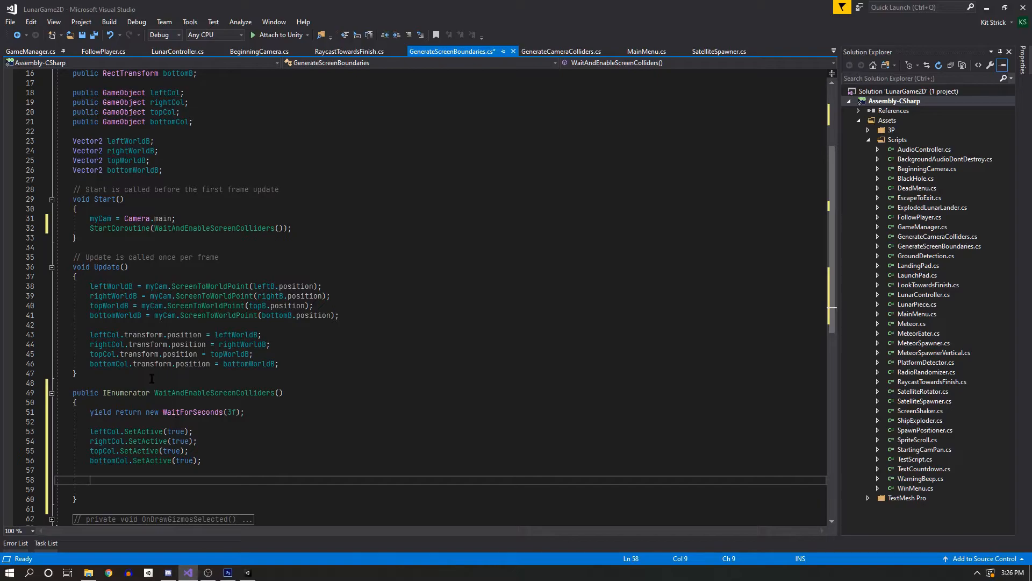
pyautogui.scroll(-2, 279, 379)
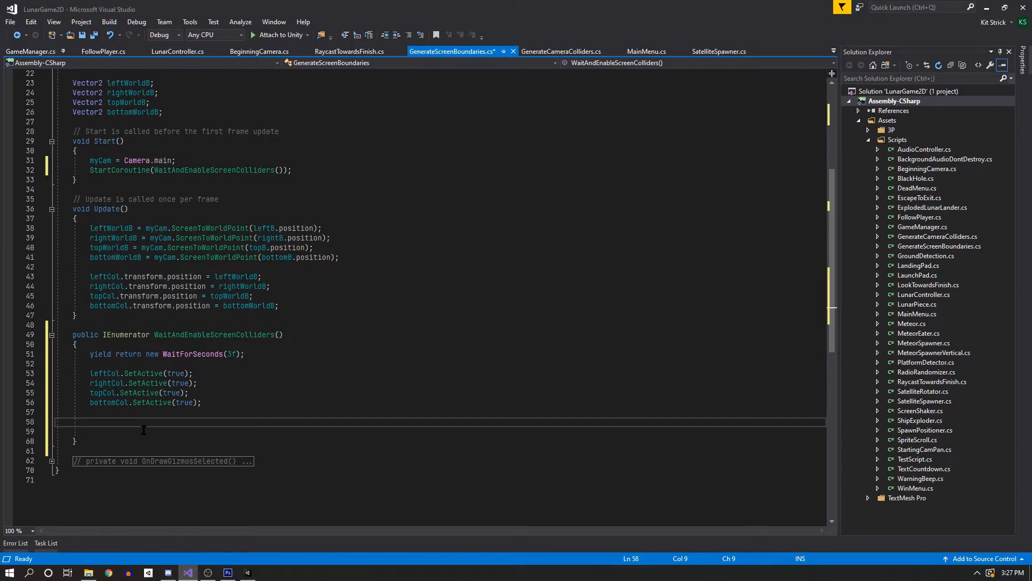
pyautogui.moveTo(99, 430); pyautogui.dragTo(8, 414)
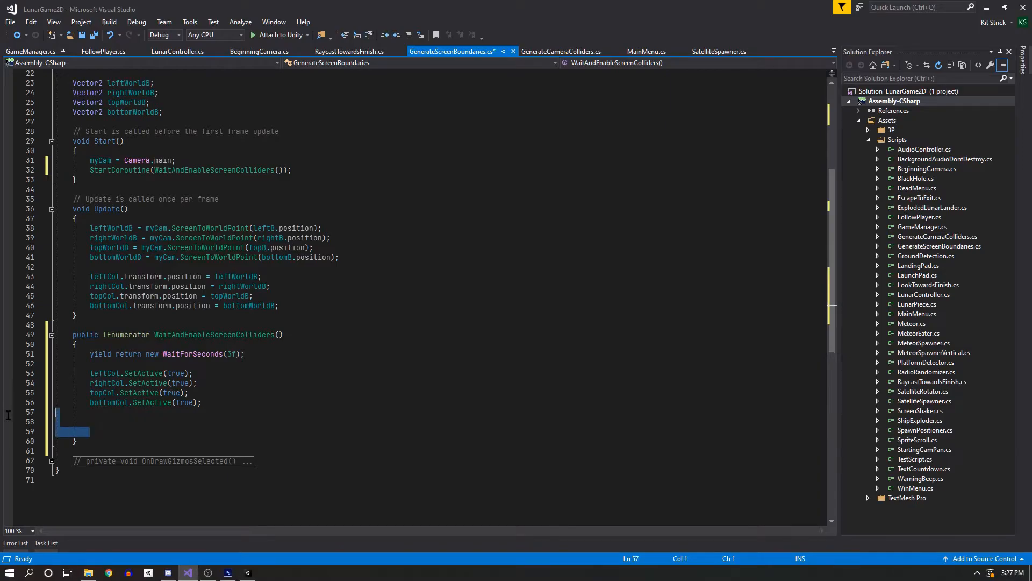
pyautogui.press('BackSpace')
pyautogui.press('BackSpace')
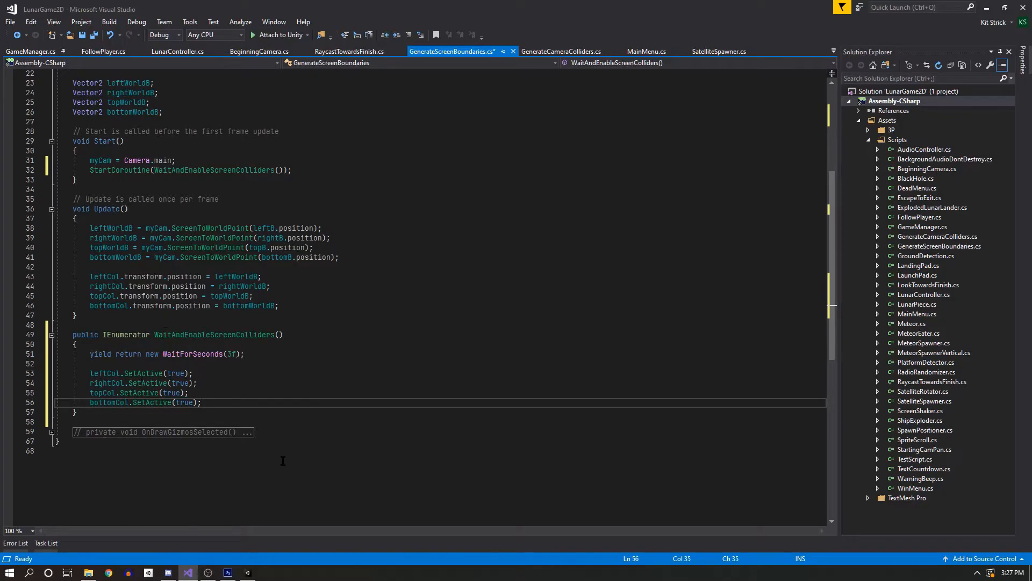
# Save GenerateScreenBoundaries.cs and switch to Unity.
pyautogui.hotkey('ctrl', 's')
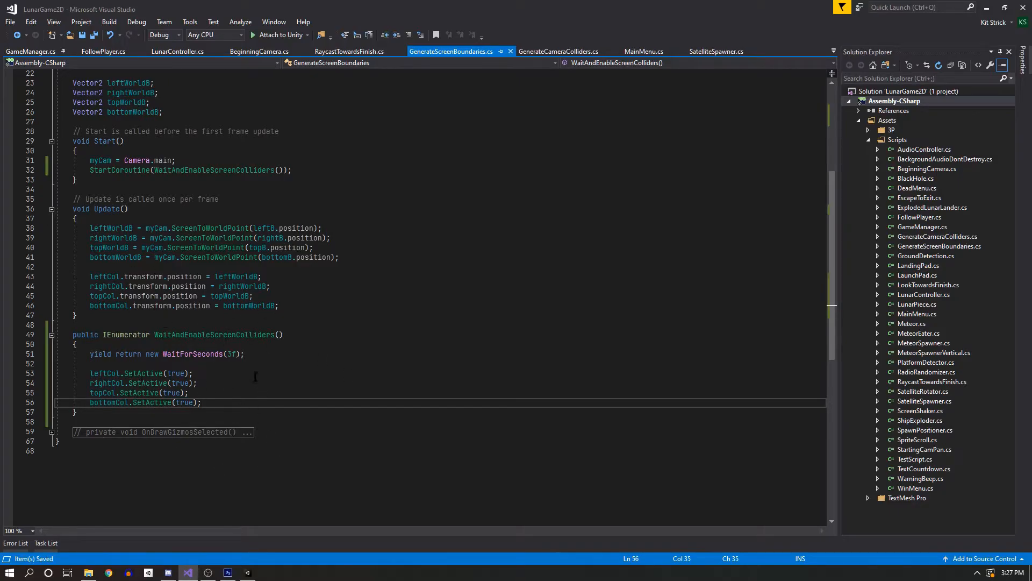
pyautogui.scroll(7, 256, 378)
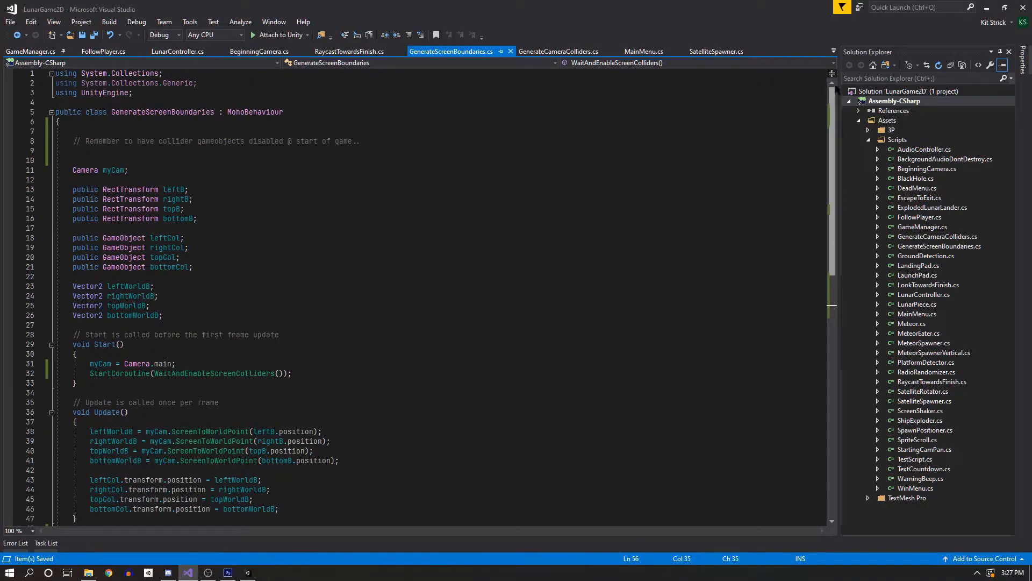
pyautogui.click(987, 7)
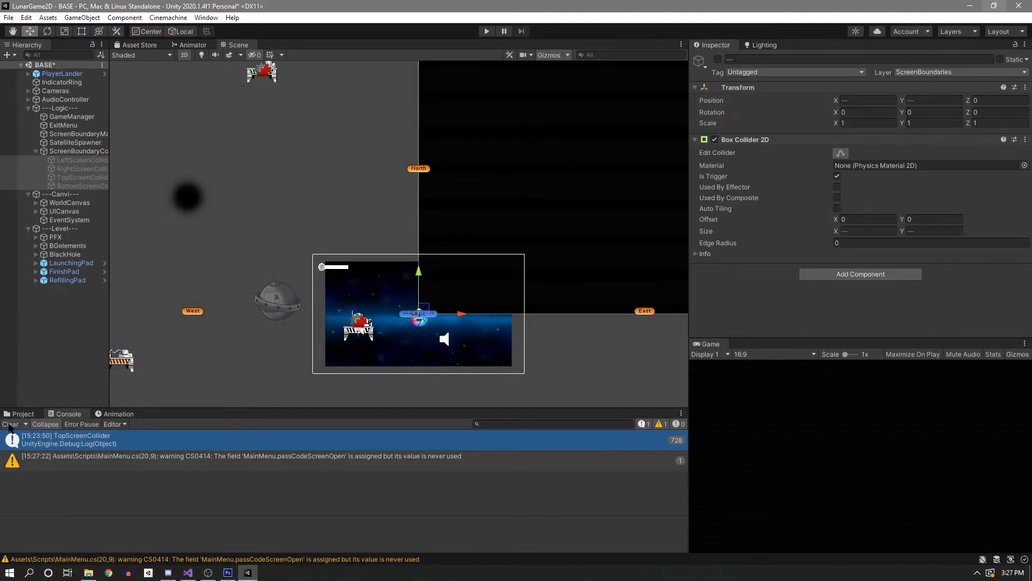
# Open MainMenu.cs from the passCodeScreenOpen console warning, make that bool public with matching indentation, and save the script.
pyautogui.doubleClick(242, 461)
pyautogui.scroll(4, 196, 216)
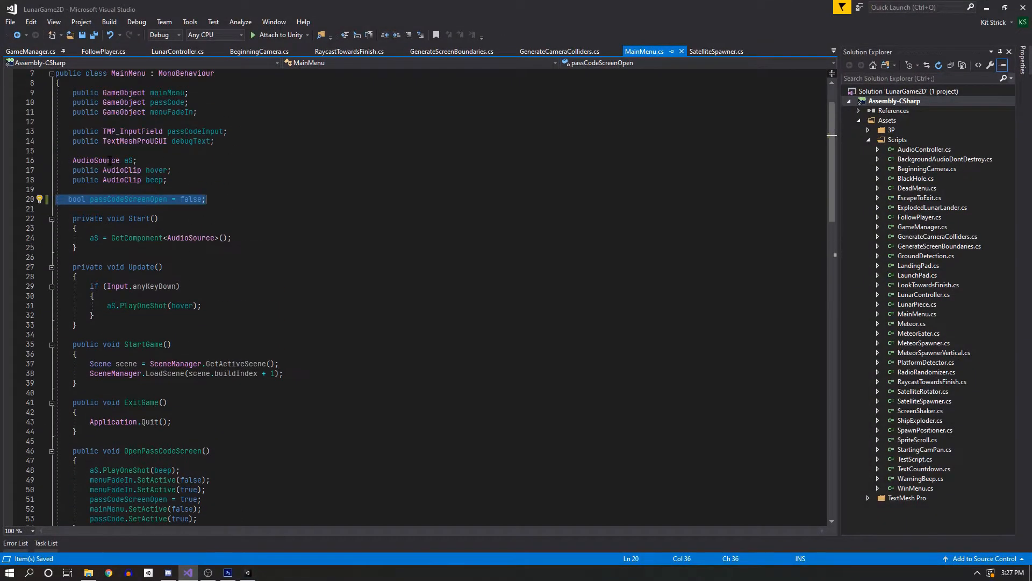
pyautogui.click(65, 200)
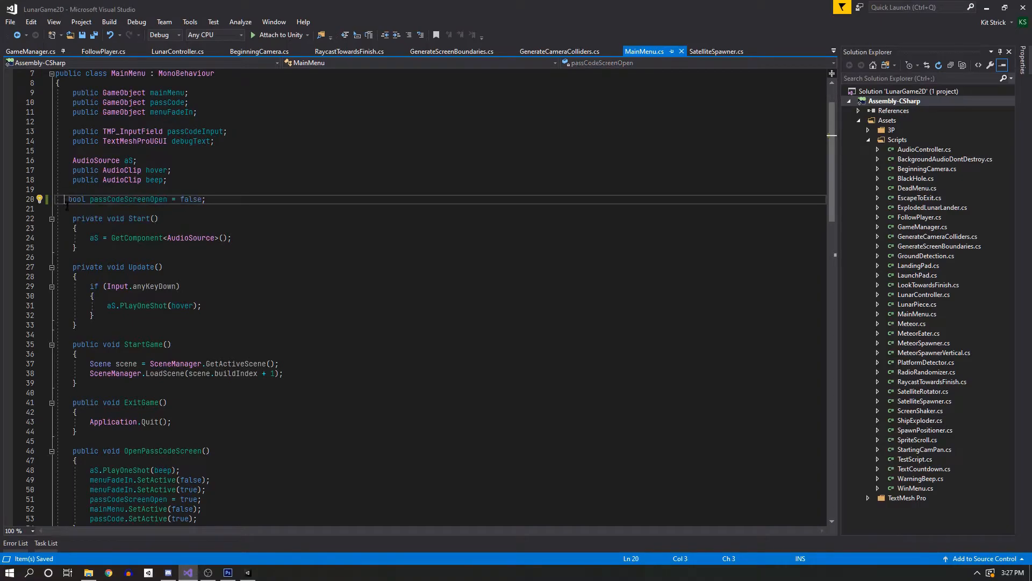
pyautogui.write('public')
pyautogui.press('Home')
pyautogui.press('Tab')
pyautogui.hotkey('ctrl', 's')
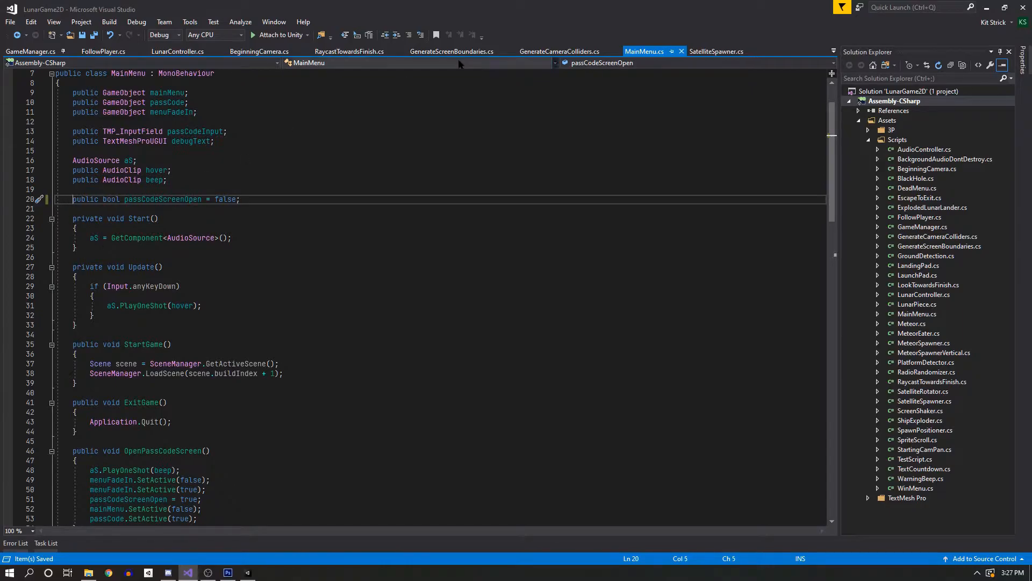
# Switch to Unity, clear the console, and play the scene to test the delayed screen colliders before stopping it.
pyautogui.hotkey('alt', 'Tab')
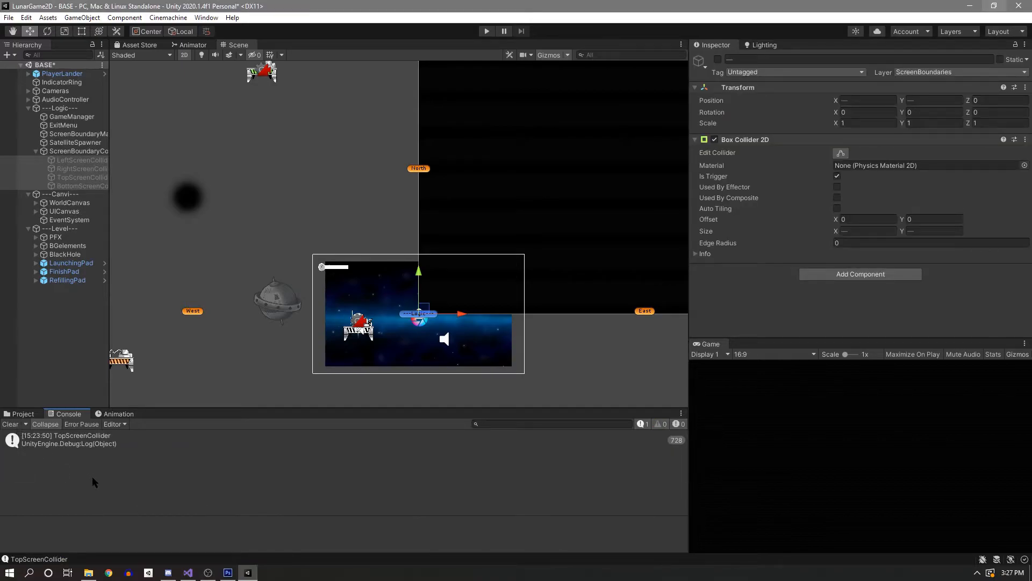
pyautogui.click(14, 425)
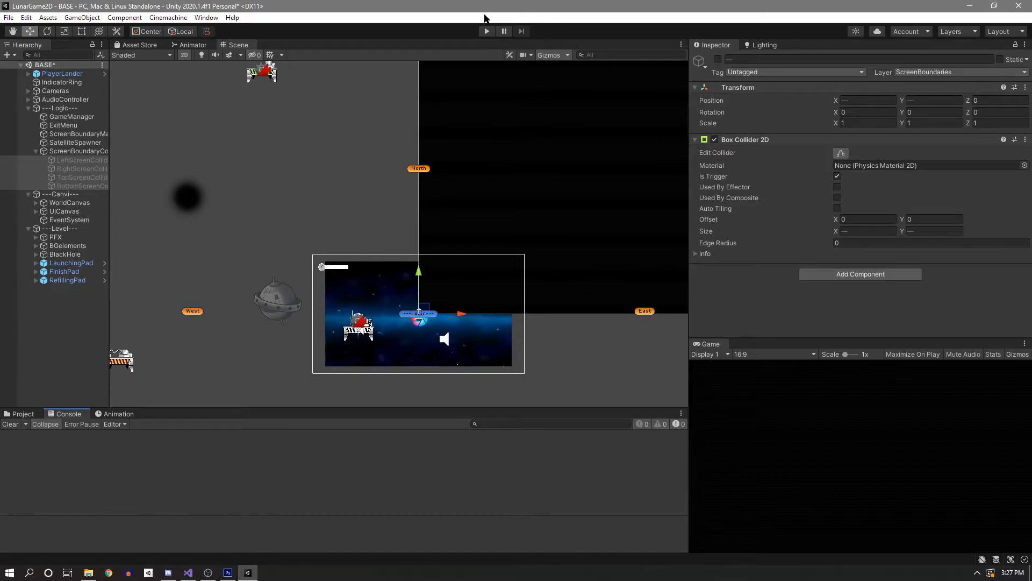
pyautogui.click(486, 31)
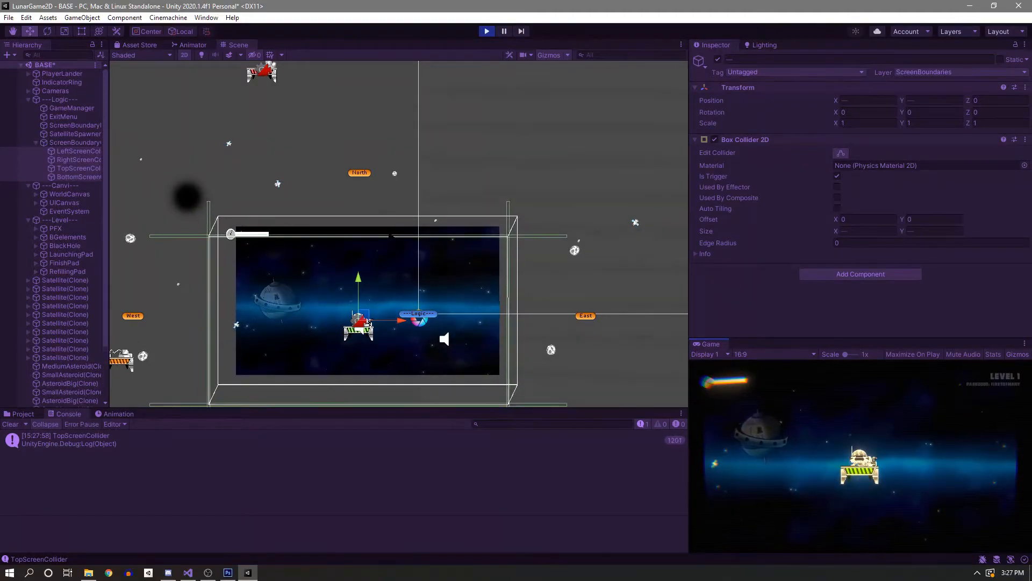
pyautogui.click(486, 31)
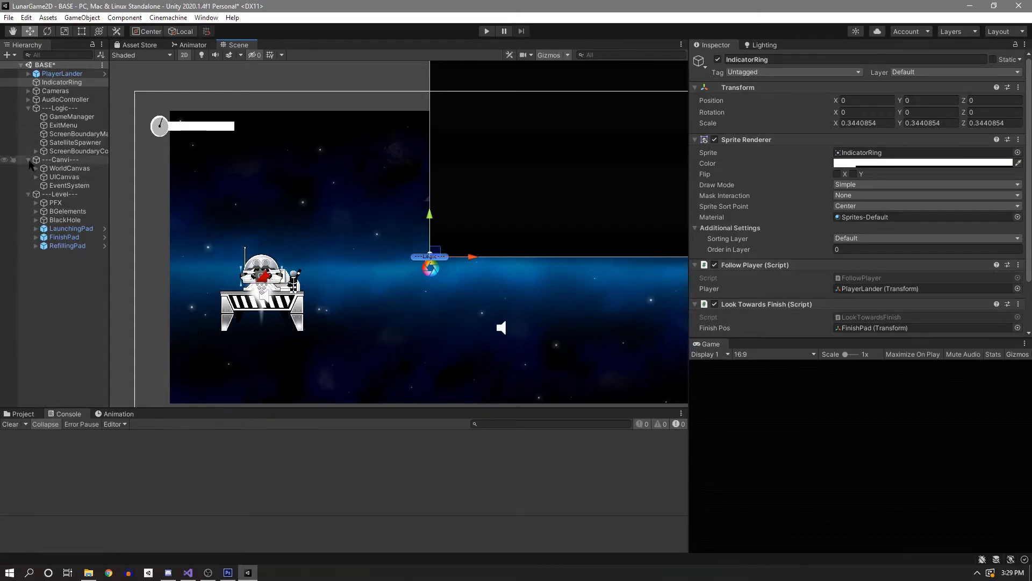
# Expand UICanvas in the scene hierarchy and deactivate its BlackBlind object.
pyautogui.click(36, 177)
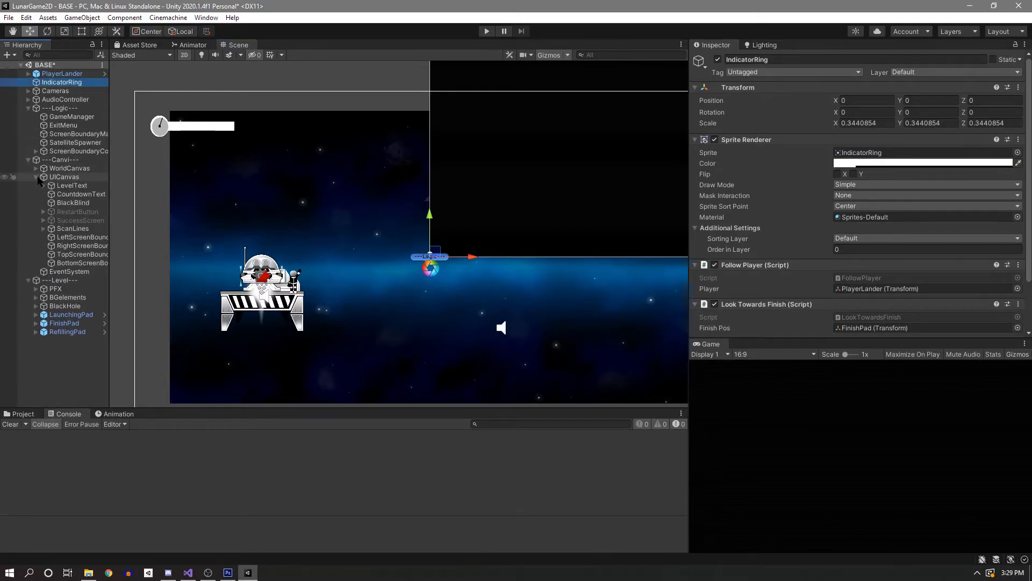
pyautogui.click(78, 202)
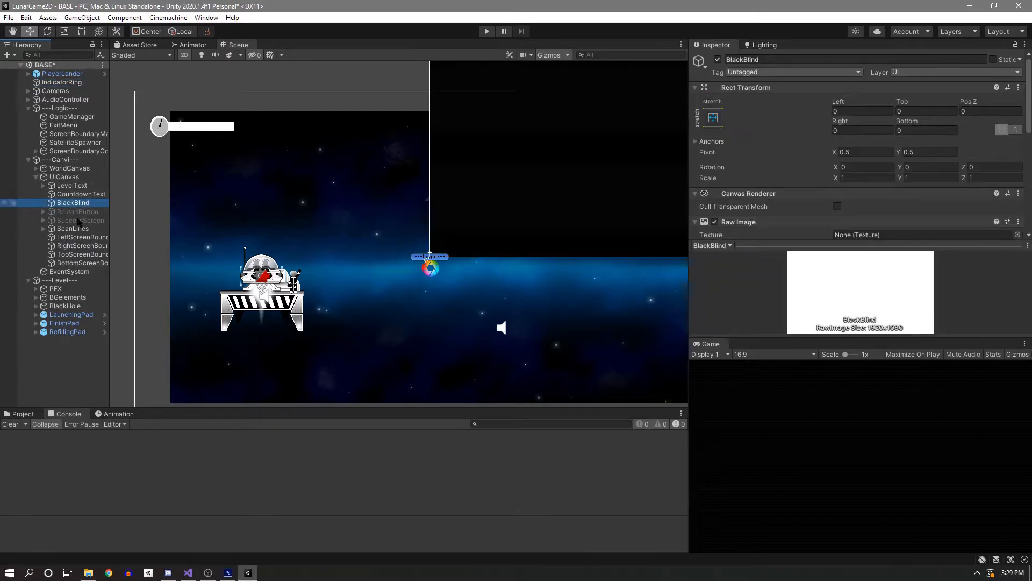
pyautogui.click(718, 60)
pyautogui.scroll(-4, 365, 217)
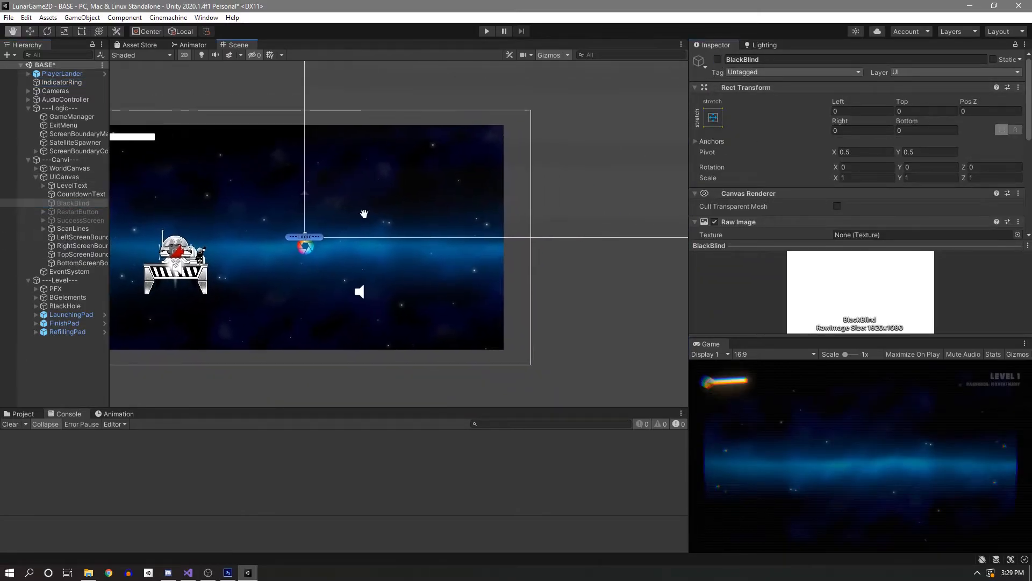
pyautogui.scroll(5, 280, 233)
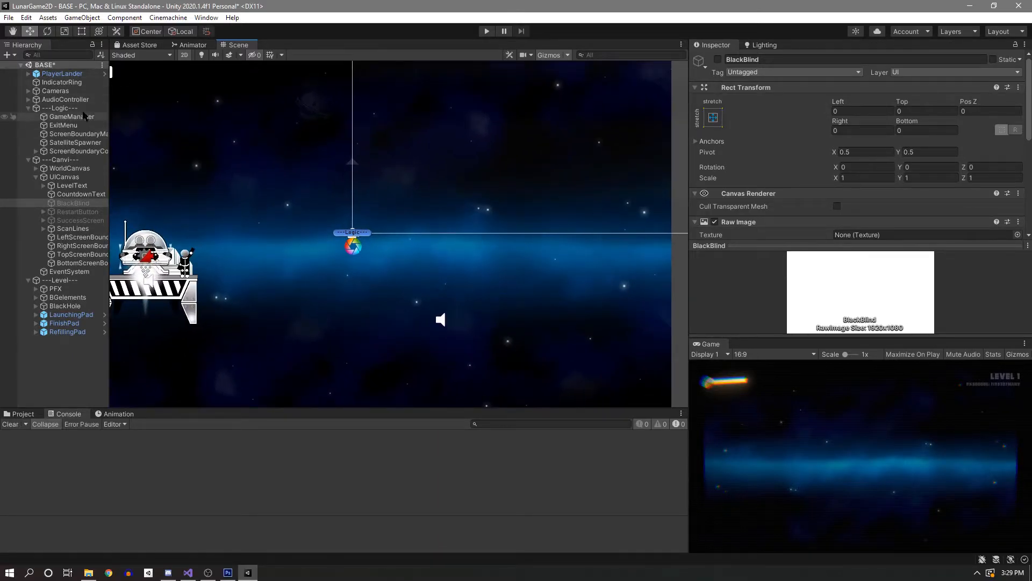
# Select IndicatorRing, open its FollowPlayer script in Visual Studio to examine the position line in Update(), and return to Unity.
pyautogui.click(73, 85)
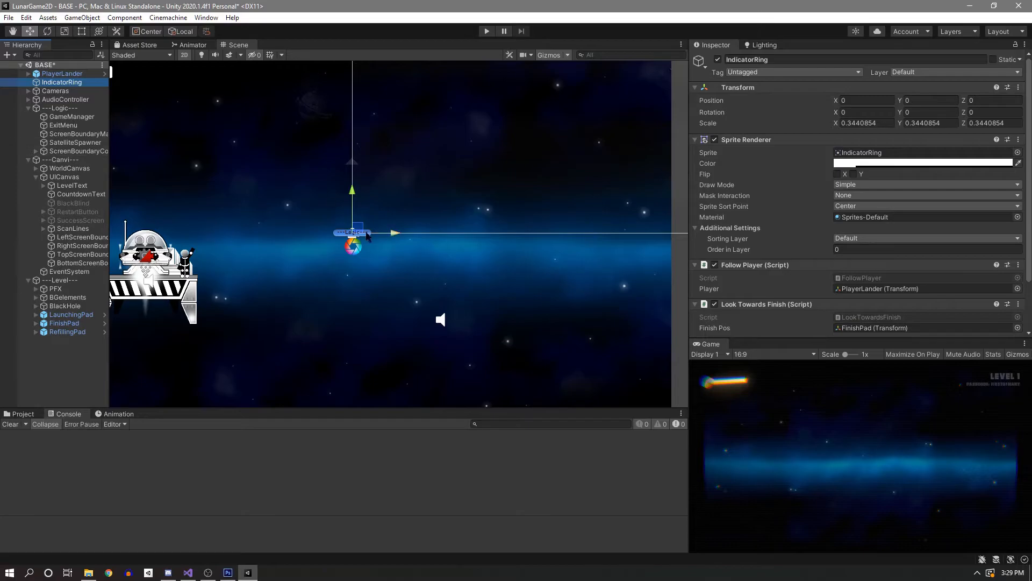
pyautogui.scroll(3, 366, 231)
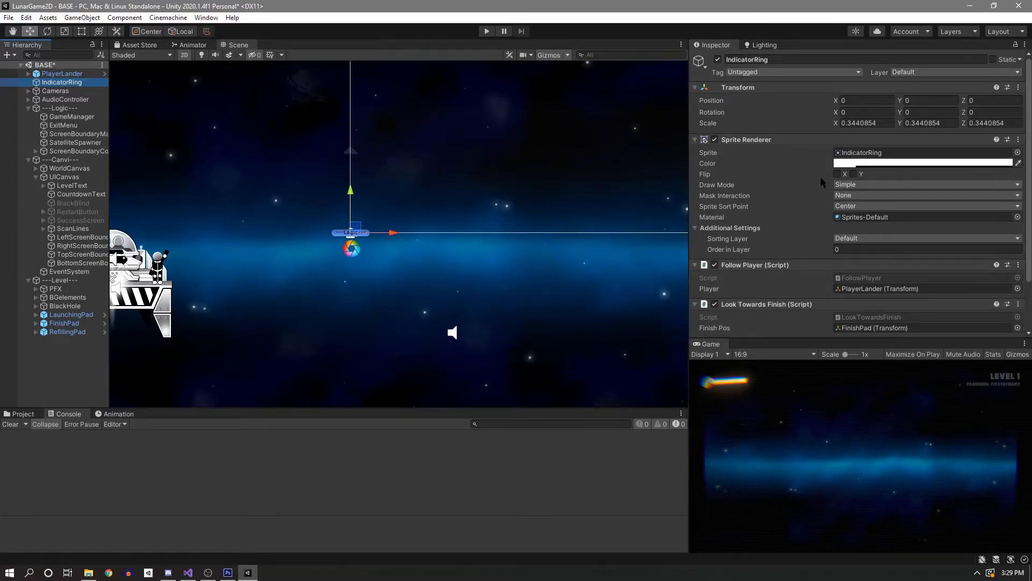
pyautogui.scroll(-2, 839, 204)
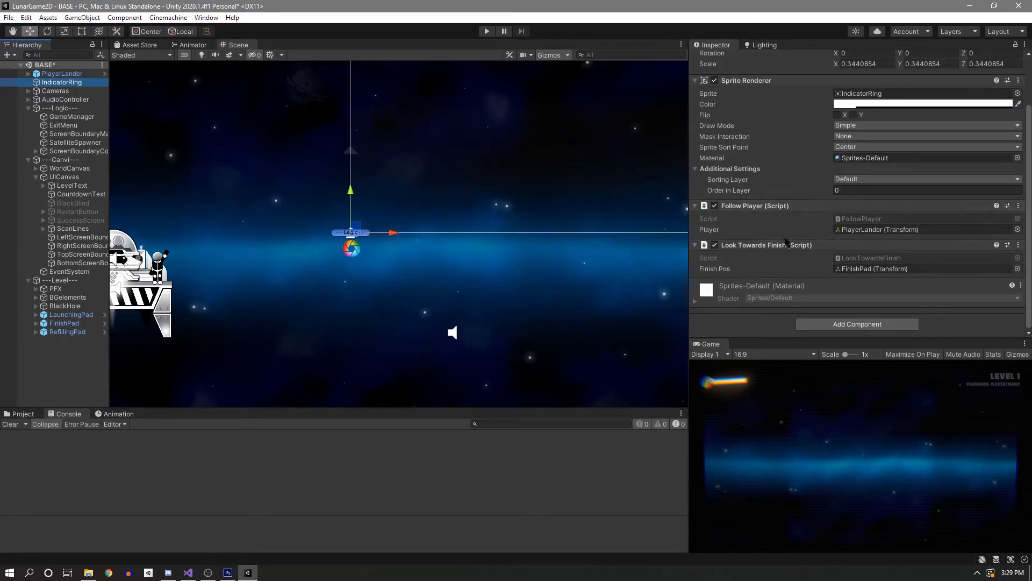
pyautogui.doubleClick(870, 219)
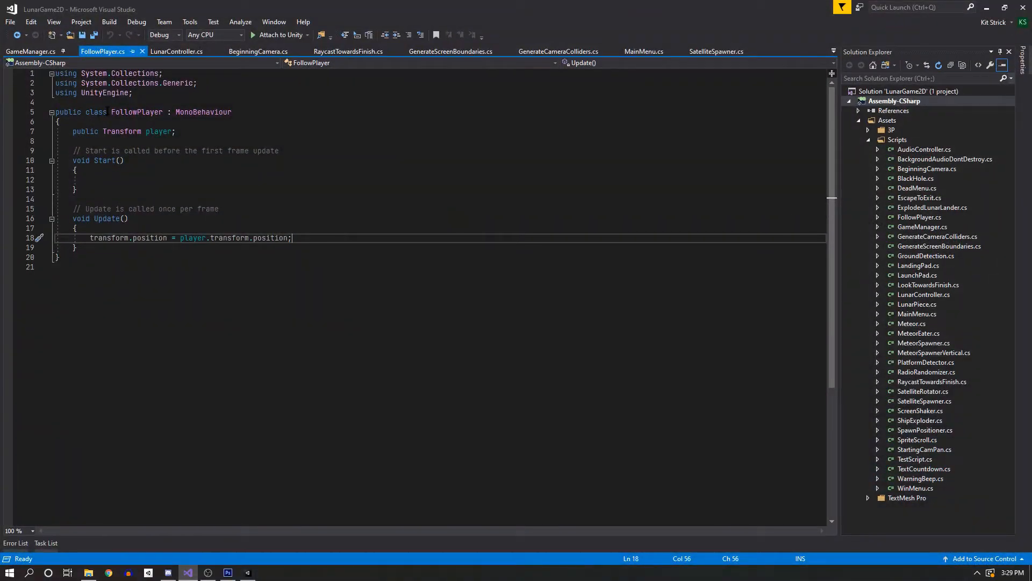
pyautogui.moveTo(90, 239); pyautogui.dragTo(307, 244)
pyautogui.click(346, 287)
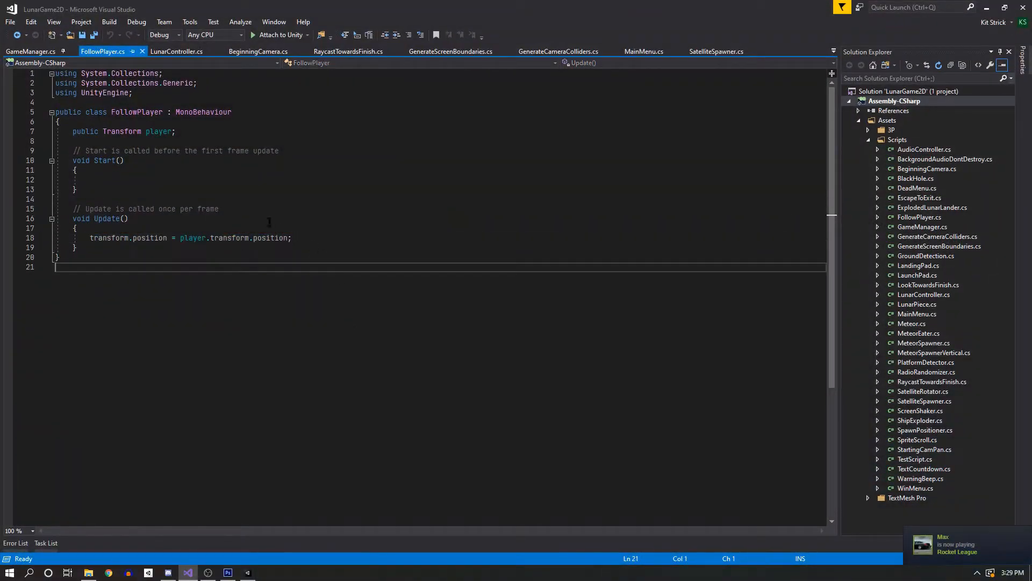
pyautogui.click(986, 8)
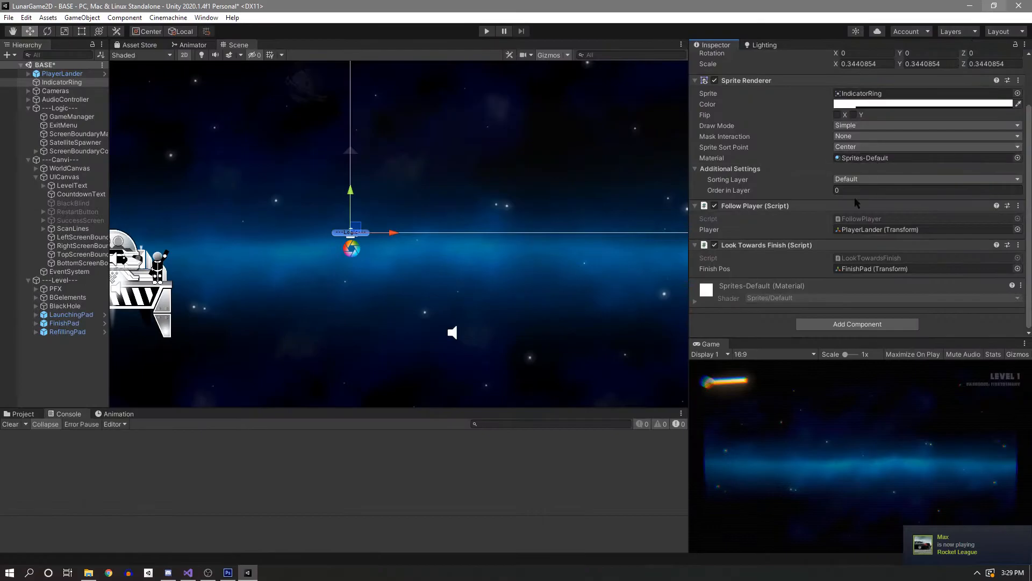
# Open IndicatorRing's LookTowardsFinish script to examine the direction, angle and rotation lines in Update(), and return to Unity.
pyautogui.doubleClick(870, 258)
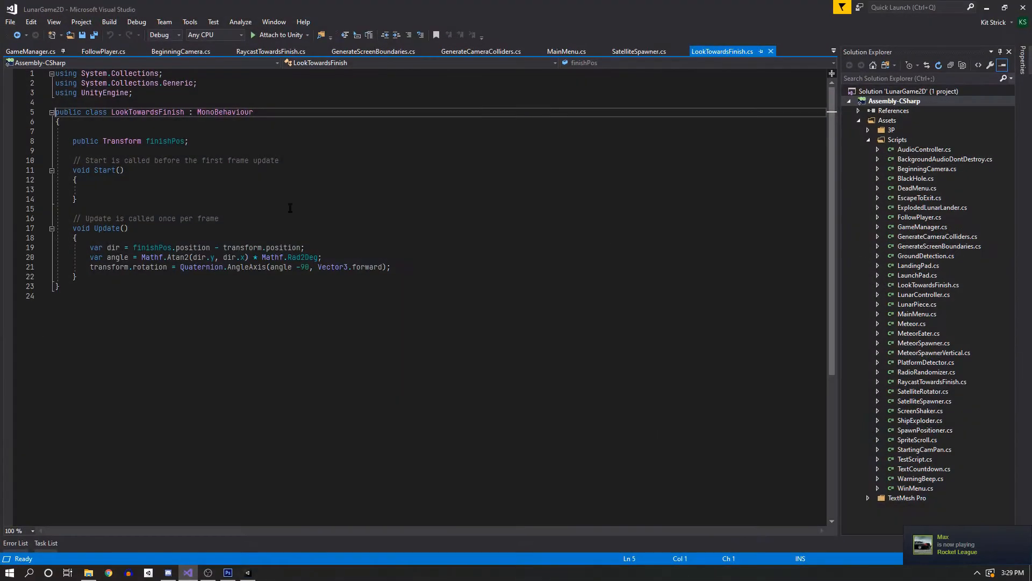
pyautogui.moveTo(90, 247); pyautogui.dragTo(407, 281)
pyautogui.click(353, 258)
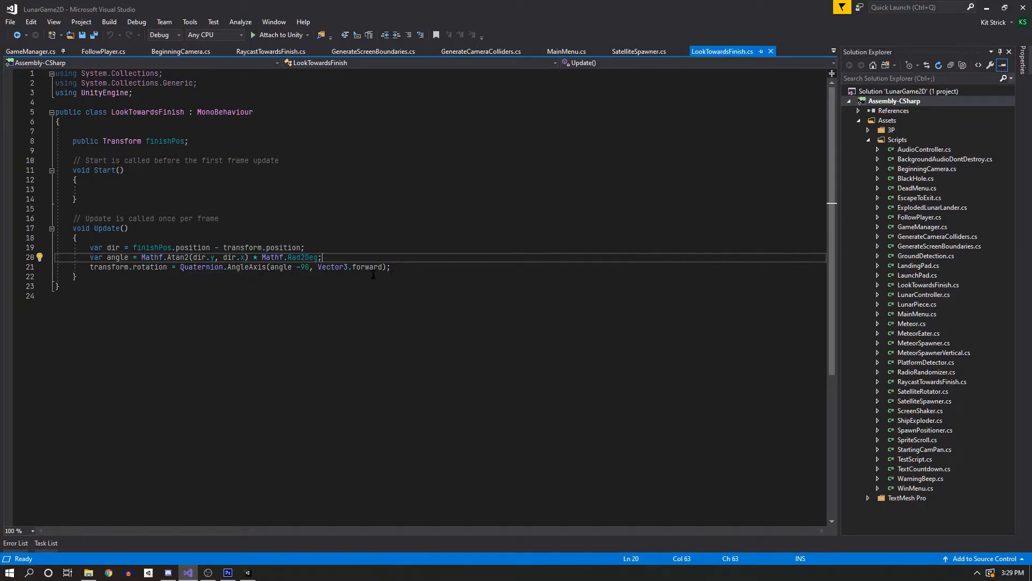
pyautogui.click(987, 8)
# Try moving IndicatorRing onto the lander and rotating it there, and undo both changes.
pyautogui.scroll(1, 392, 254)
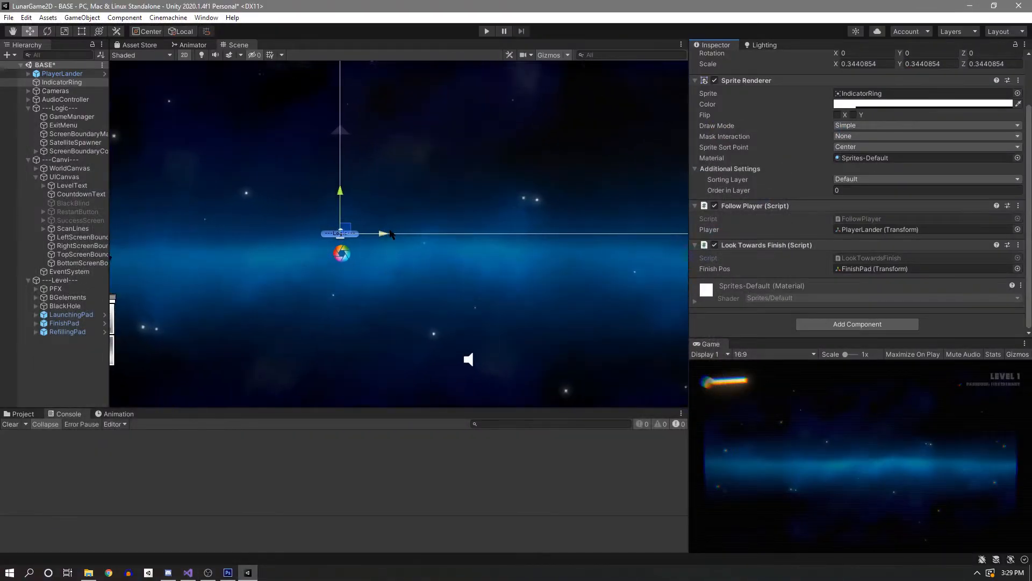
pyautogui.scroll(-2, 602, 210)
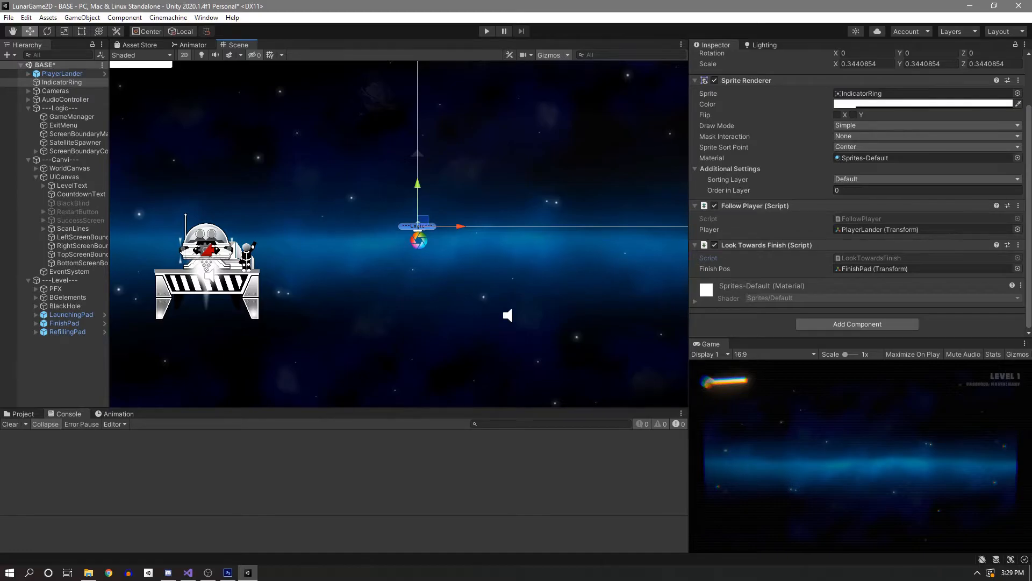
pyautogui.moveTo(425, 224); pyautogui.dragTo(215, 256)
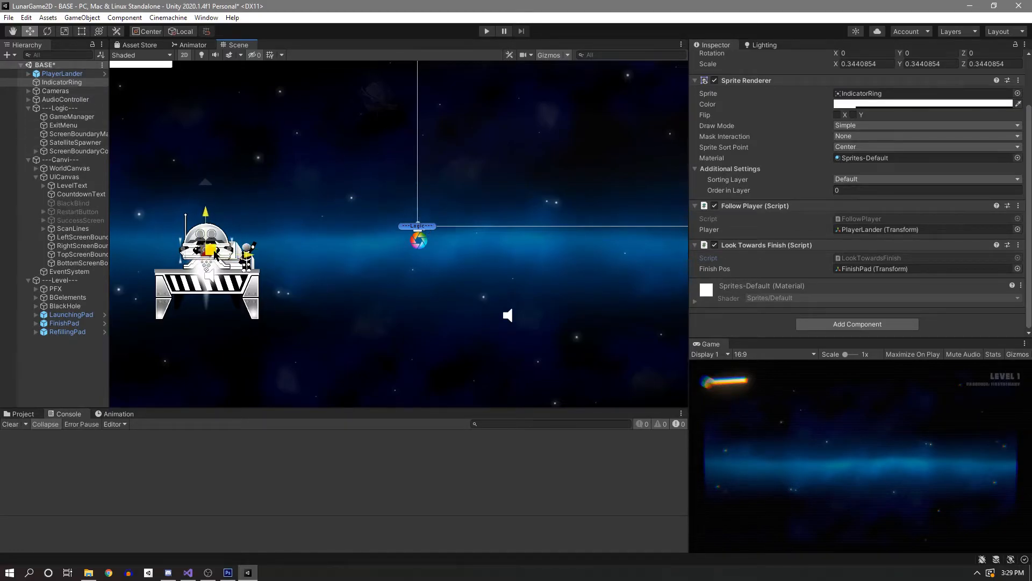
pyautogui.click(48, 31)
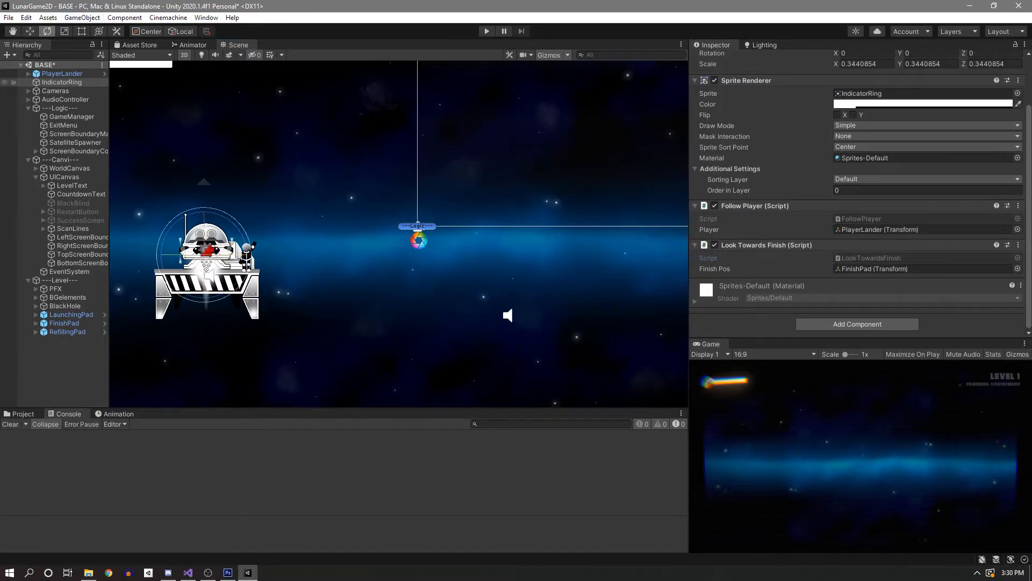
pyautogui.moveTo(232, 223); pyautogui.dragTo(264, 242)
pyautogui.hotkey('ctrl', 'z')
pyautogui.hotkey('ctrl', 'z')
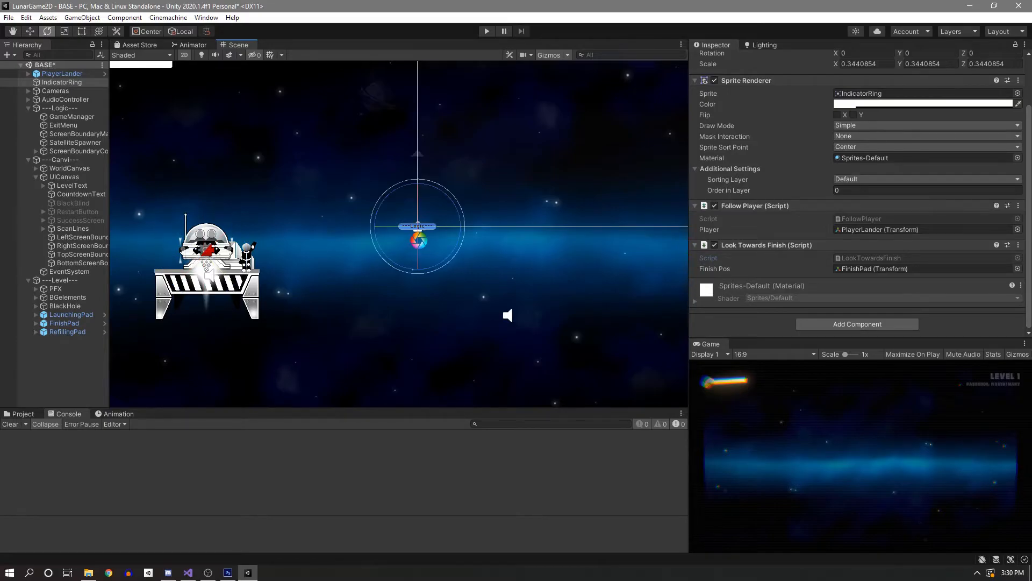
# Move IndicatorRing freehand to the upper edge of the starfield background, above and beside the lander.
pyautogui.click(29, 31)
pyautogui.scroll(-4, 336, 133)
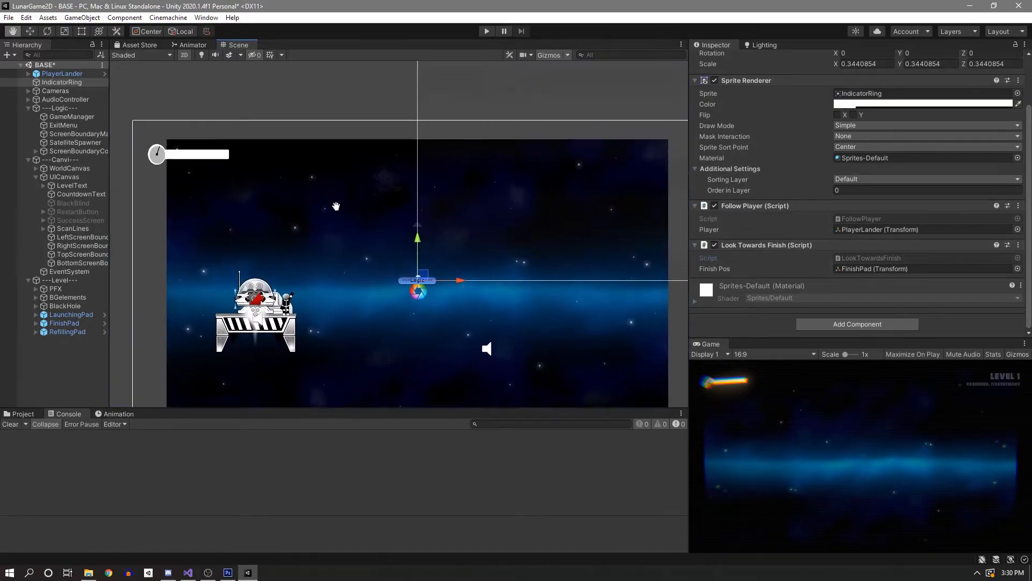
pyautogui.moveTo(422, 289); pyautogui.dragTo(355, 158)
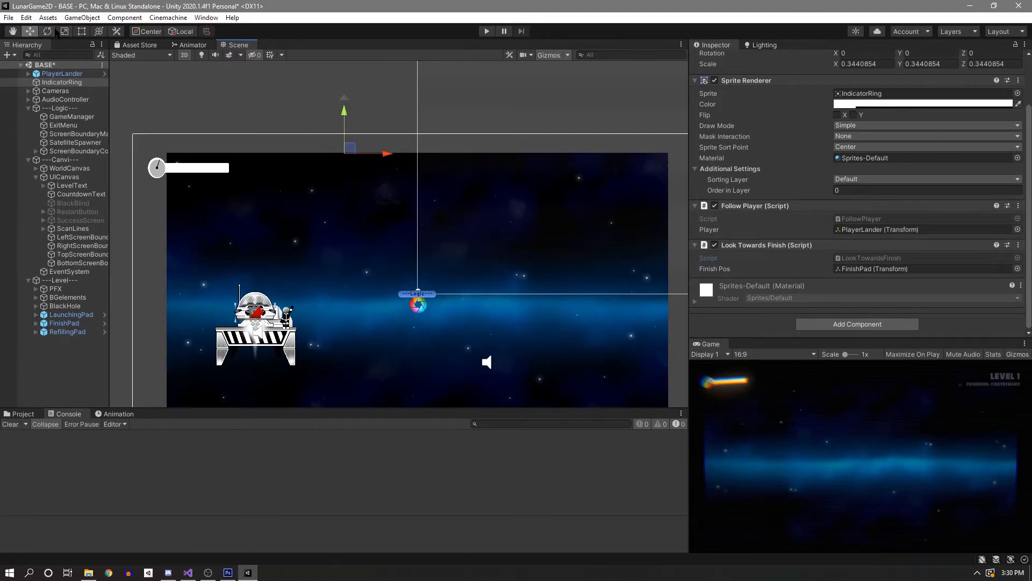
pyautogui.moveTo(292, 117); pyautogui.dragTo(477, 300, button='middle')
pyautogui.moveTo(264, 155); pyautogui.dragTo(457, 306, button='middle')
pyautogui.moveTo(381, 260); pyautogui.dragTo(457, 303, button='middle')
pyautogui.moveTo(215, 188); pyautogui.dragTo(408, 253, button='middle')
pyautogui.moveTo(472, 160); pyautogui.dragTo(346, 195, button='middle')
pyautogui.moveTo(504, 260); pyautogui.dragTo(306, 146, button='middle')
pyautogui.moveTo(520, 267); pyautogui.dragTo(301, 95, button='middle')
pyautogui.scroll(1, 431, 279)
pyautogui.moveTo(431, 279); pyautogui.dragTo(394, 224, button='middle')
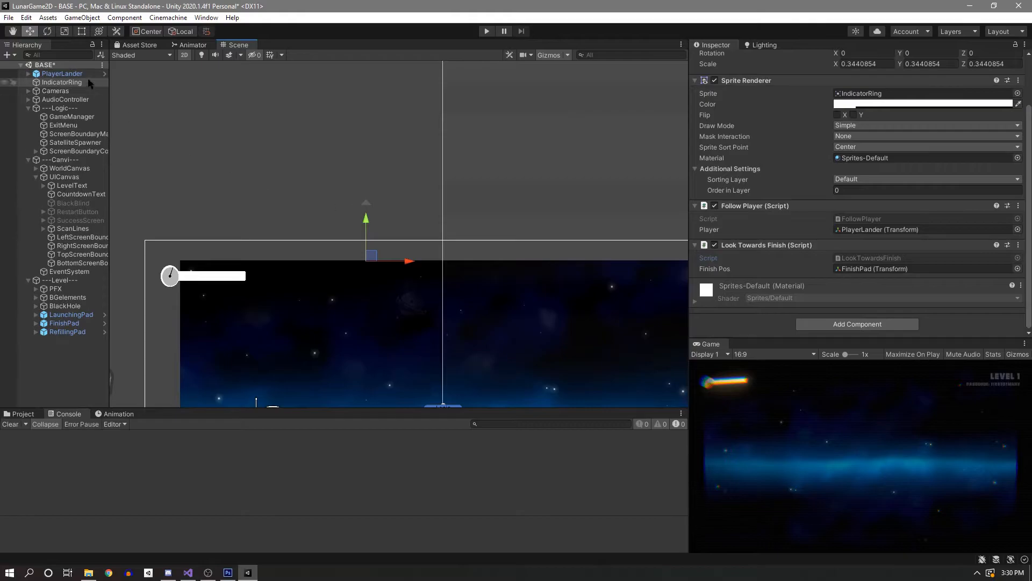
# Try rotating IndicatorRing freehand in the scene, and deselect it.
pyautogui.click(47, 32)
pyautogui.moveTo(389, 222); pyautogui.dragTo(343, 201)
pyautogui.click(309, 175)
pyautogui.moveTo(306, 215); pyautogui.dragTo(293, 134, button='middle')
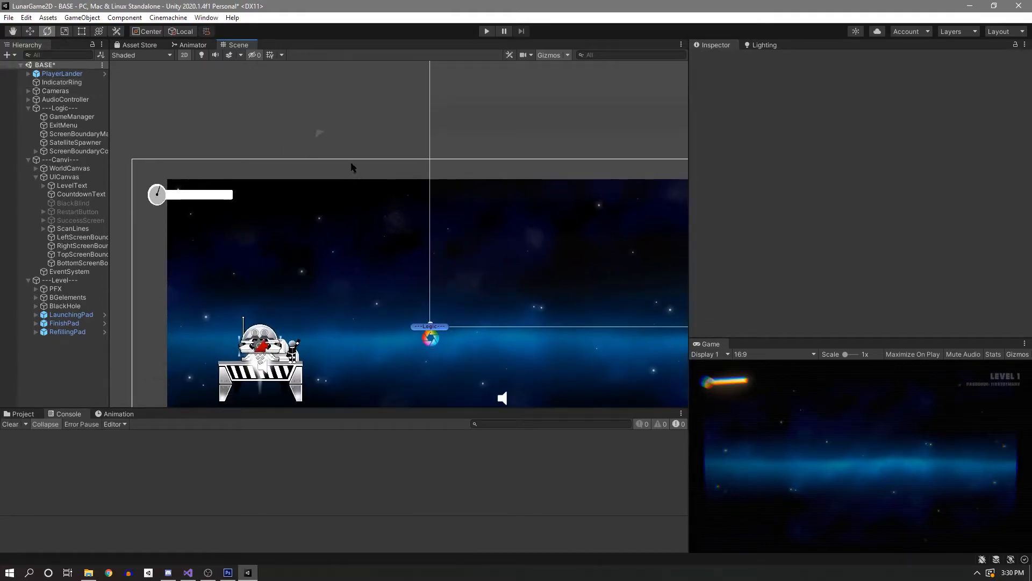
# Undo IndicatorRing's rotation and its move to the starfield's upper edge, and deselect it.
pyautogui.hotkey('ctrl', 'z')
pyautogui.hotkey('ctrl', 'z')
pyautogui.hotkey('ctrl', 'z')
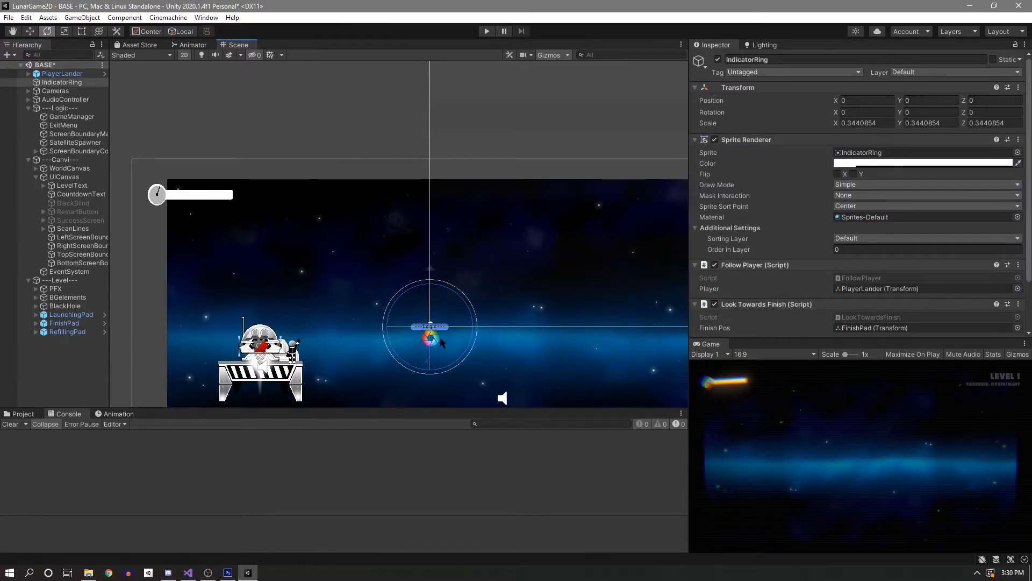
pyautogui.click(404, 246)
pyautogui.click(345, 117)
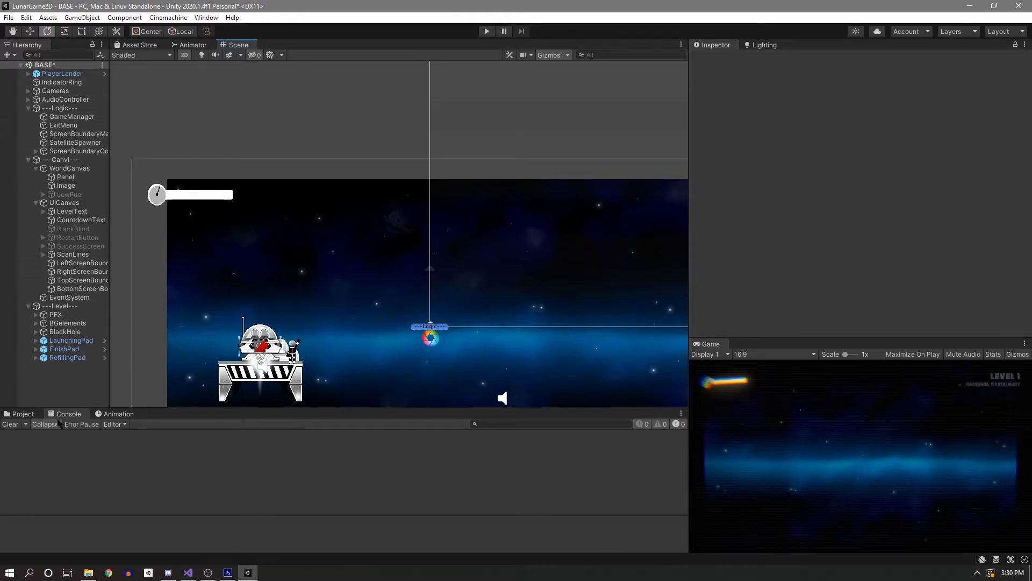
# Collapse the expanded 3P asset folders, show the contents of the Art folder, and slightly enlarge the Project area.
pyautogui.click(21, 413)
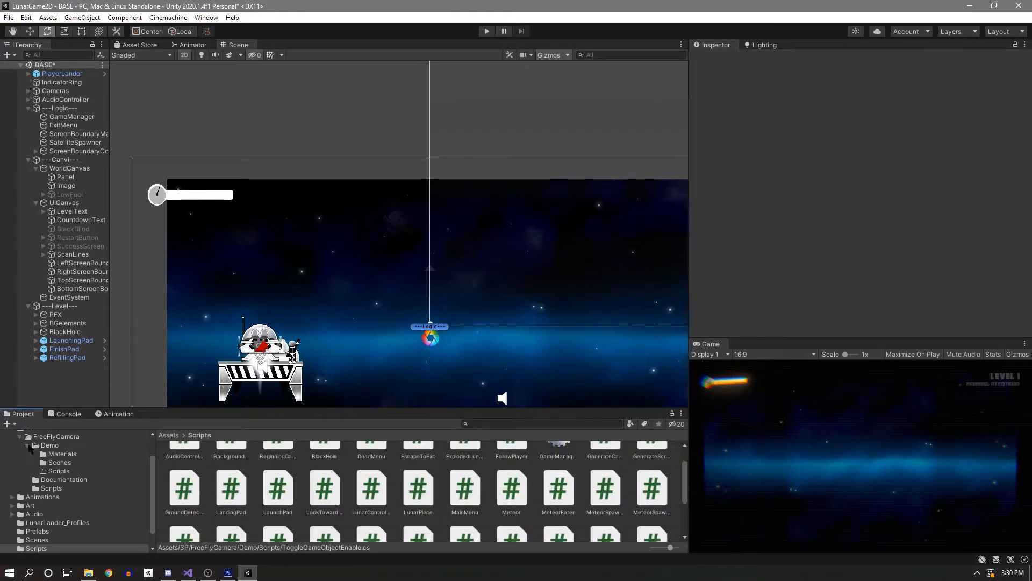
pyautogui.click(28, 445)
pyautogui.click(21, 444)
pyautogui.click(12, 460)
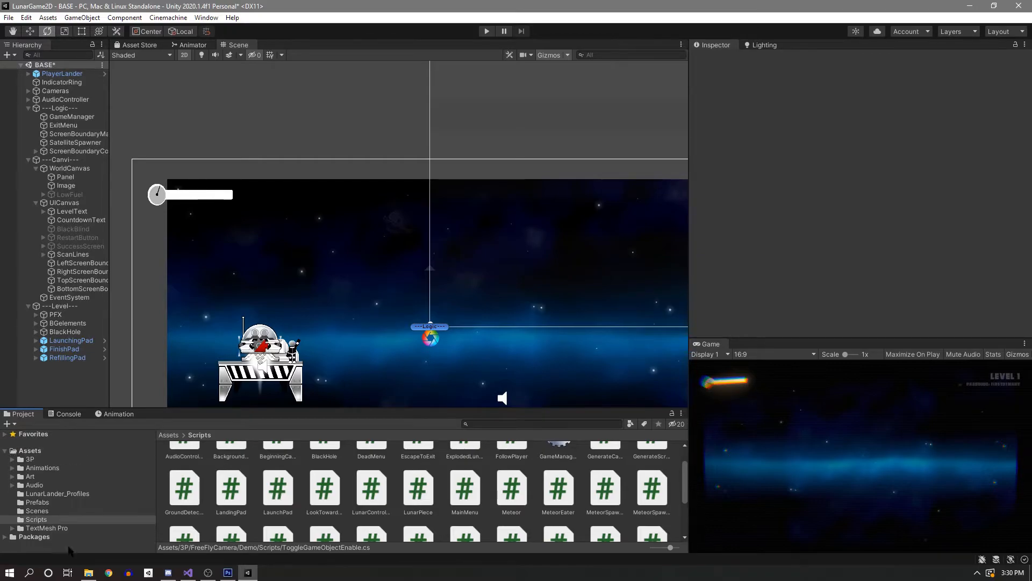
pyautogui.click(28, 476)
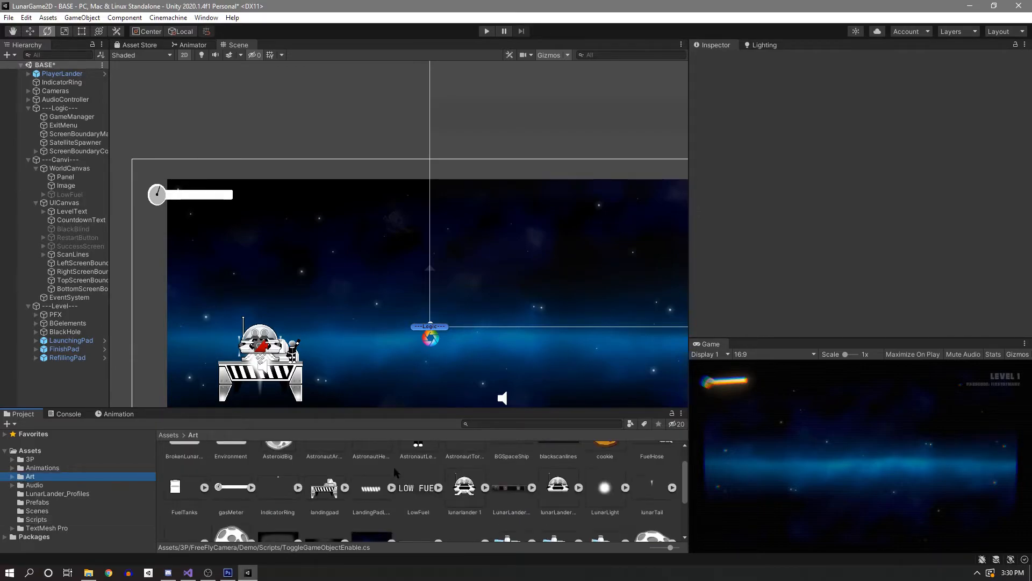
pyautogui.moveTo(434, 411)
pyautogui.mouseDown()
pyautogui.moveTo(437, 293)
pyautogui.moveTo(440, 417)
pyautogui.moveTo(442, 400)
pyautogui.mouseUp()
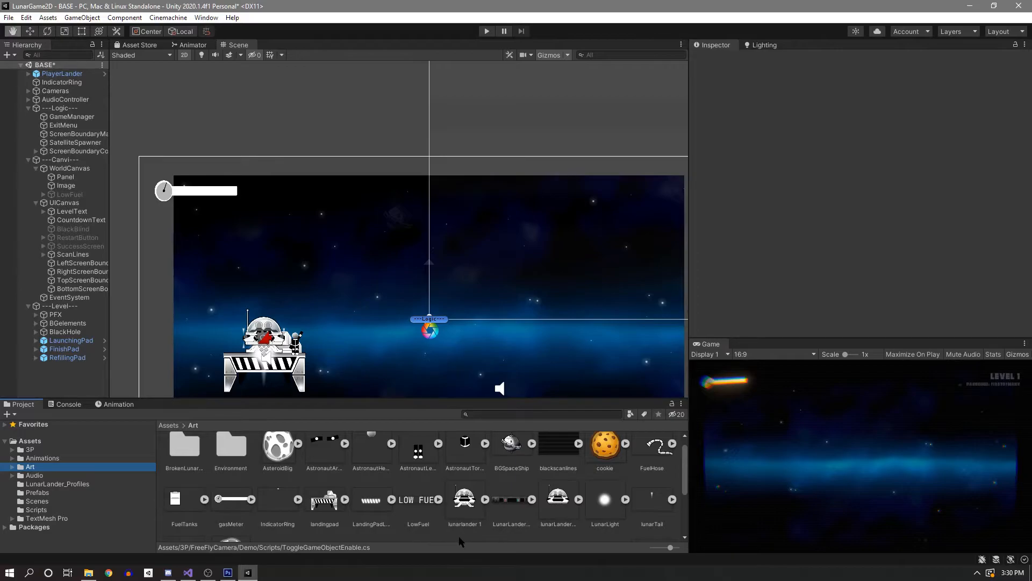
# Maximize the Project window on the Art folder, and open its IndicatorRing.png image in Photoshop.
pyautogui.hotkey('alt', 'space')
pyautogui.press('Escape')
pyautogui.scroll(-1, 457, 533)
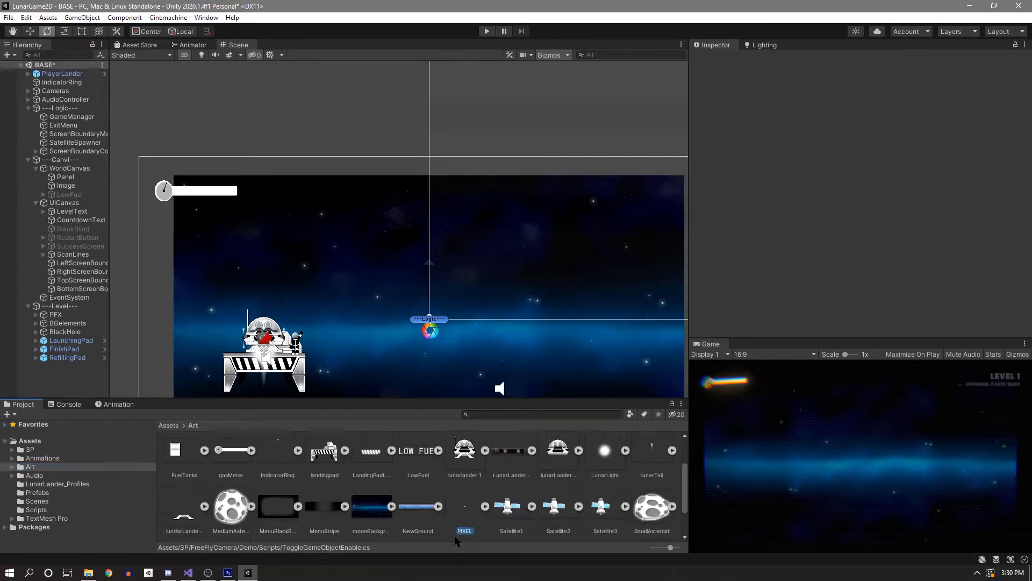
pyautogui.hotkey('shift', 'space')
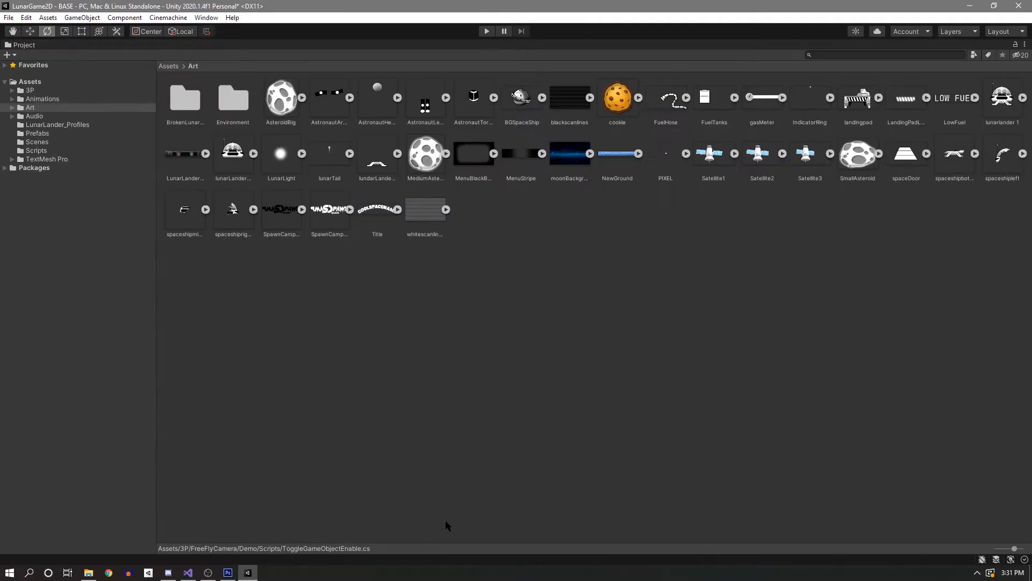
pyautogui.hotkey('shift', 'space')
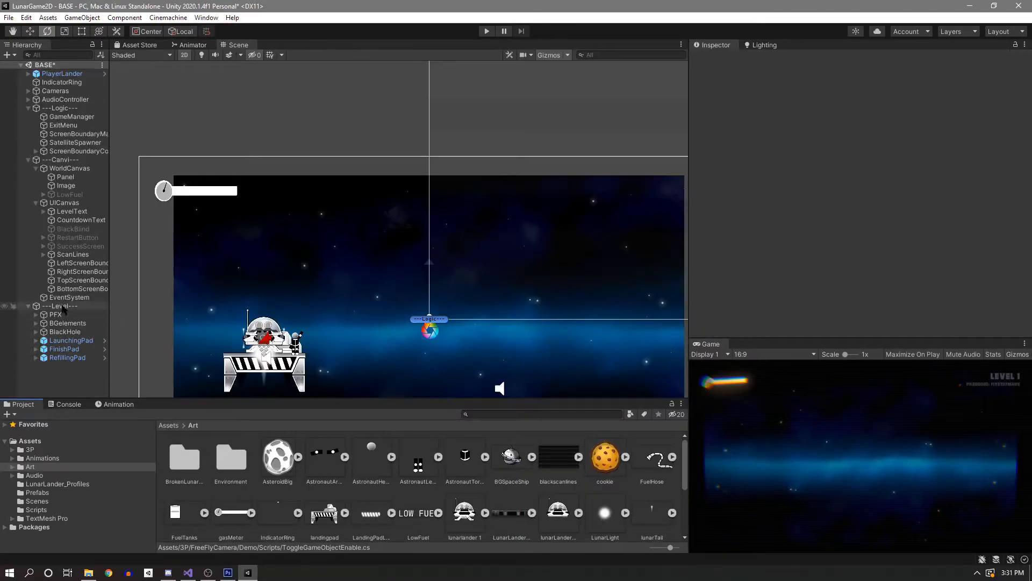
pyautogui.hotkey('shift', 'space')
pyautogui.hotkey('shift', 'space')
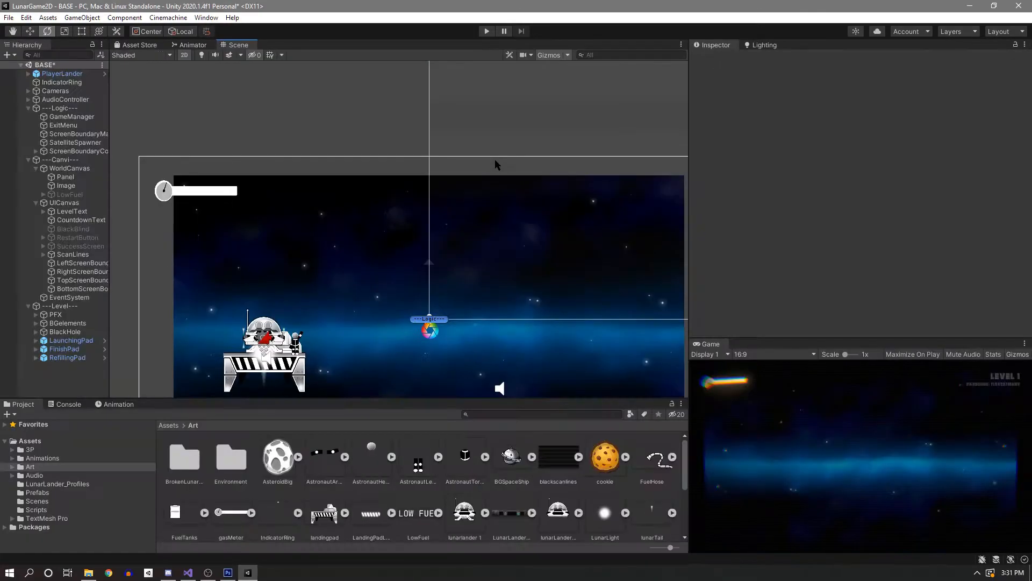
pyautogui.hotkey('shift', 'space')
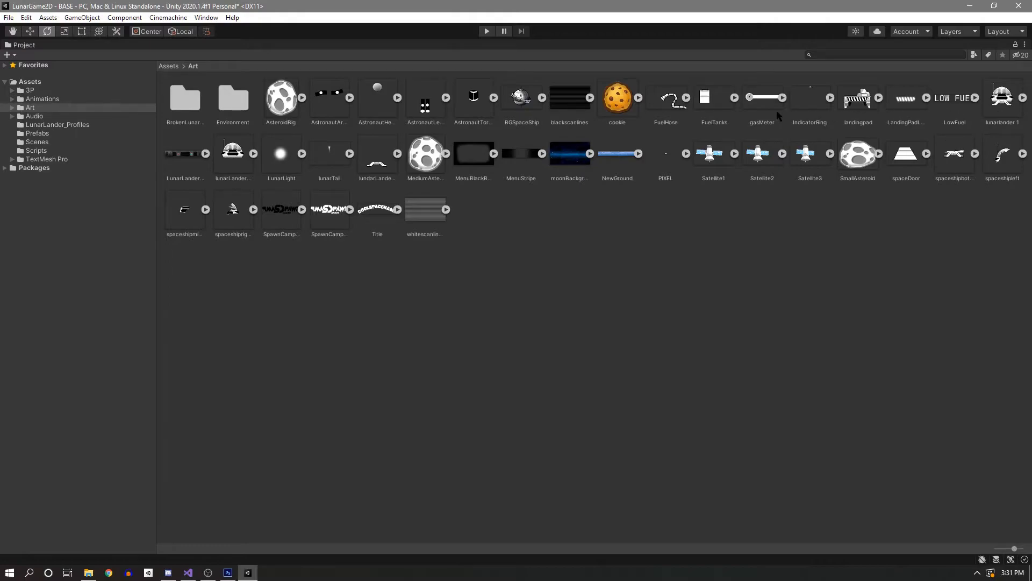
pyautogui.click(814, 103)
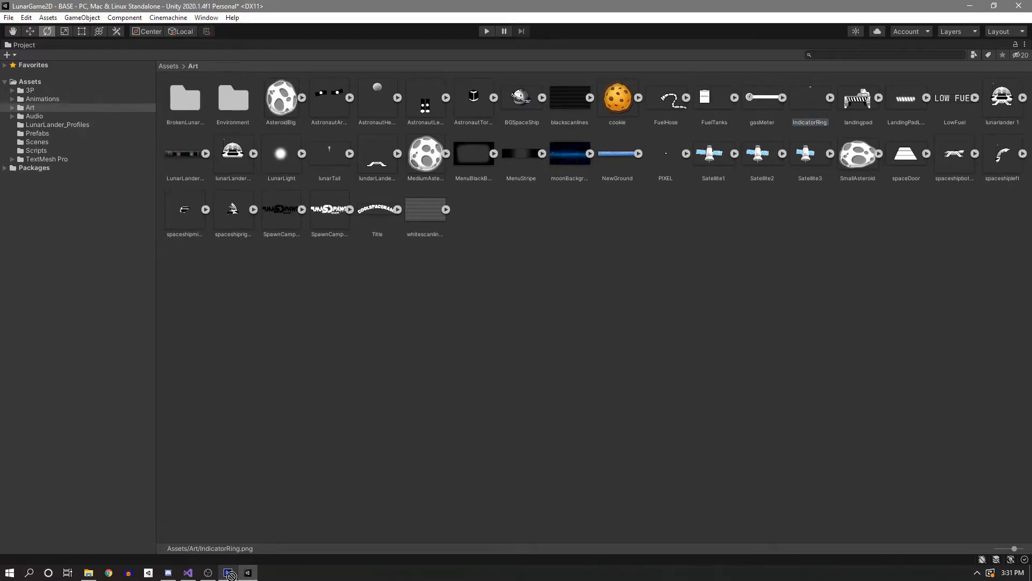
pyautogui.click(229, 573)
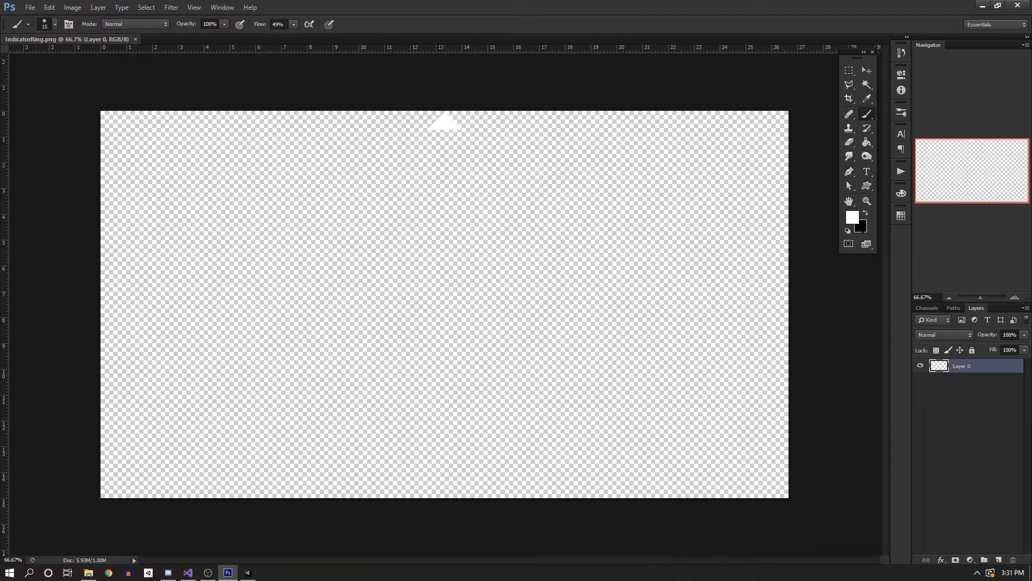
# Add a black-filled layer beneath Layer 0, and move the white triangle away from the canvas edge into the image's interior.
pyautogui.click(998, 559)
pyautogui.click(867, 142)
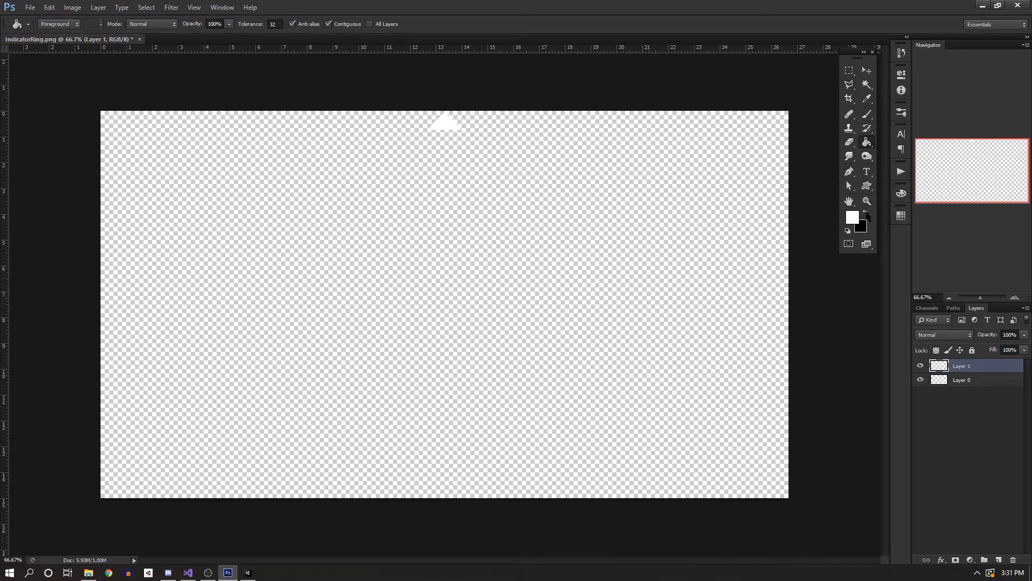
pyautogui.click(866, 215)
pyautogui.click(764, 301)
pyautogui.moveTo(962, 380); pyautogui.dragTo(962, 361)
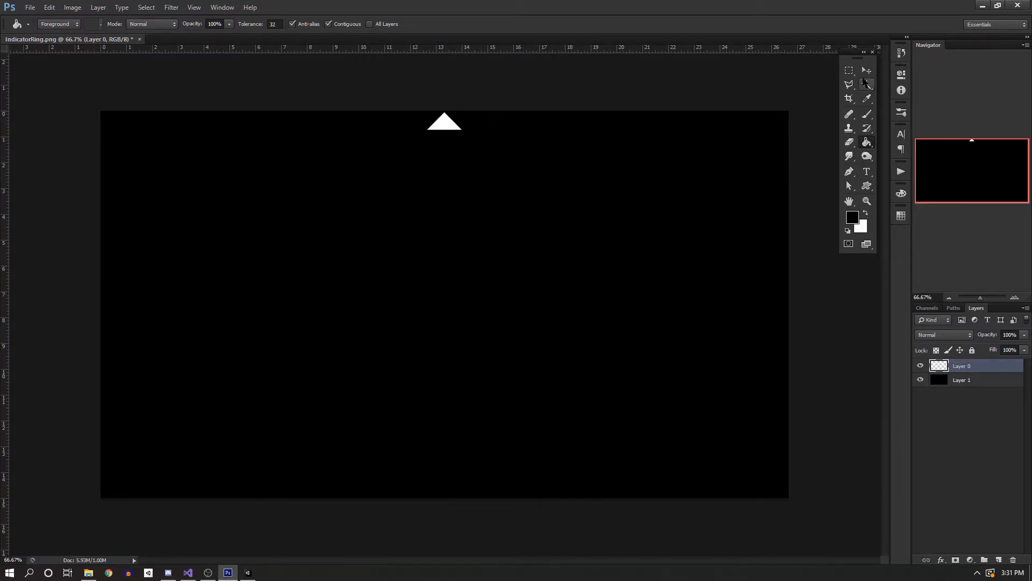
pyautogui.click(866, 72)
pyautogui.moveTo(455, 135); pyautogui.dragTo(363, 279)
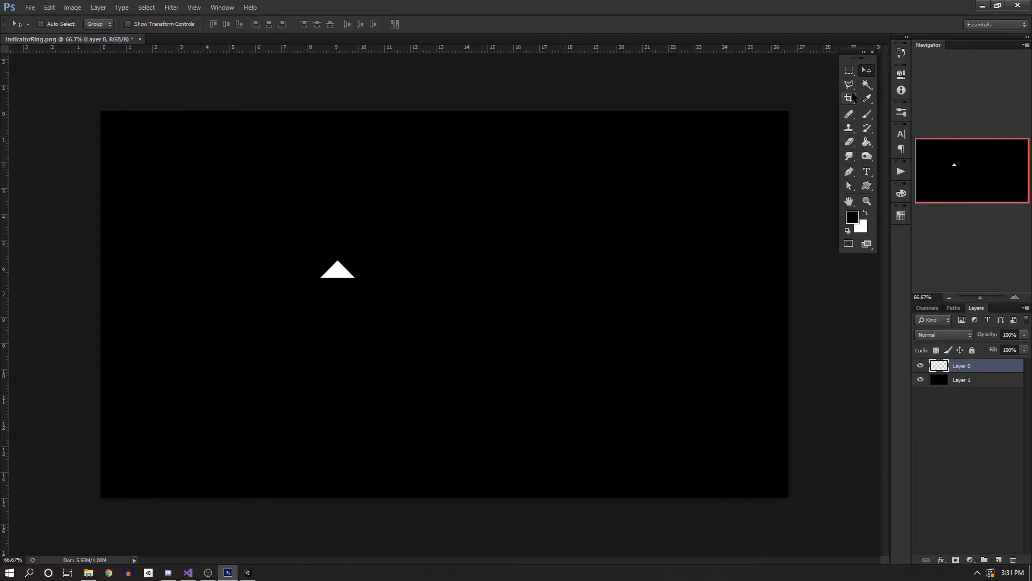
# Crop the canvas tightly around the white triangle, and hide the black Layer 1.
pyautogui.click(853, 98)
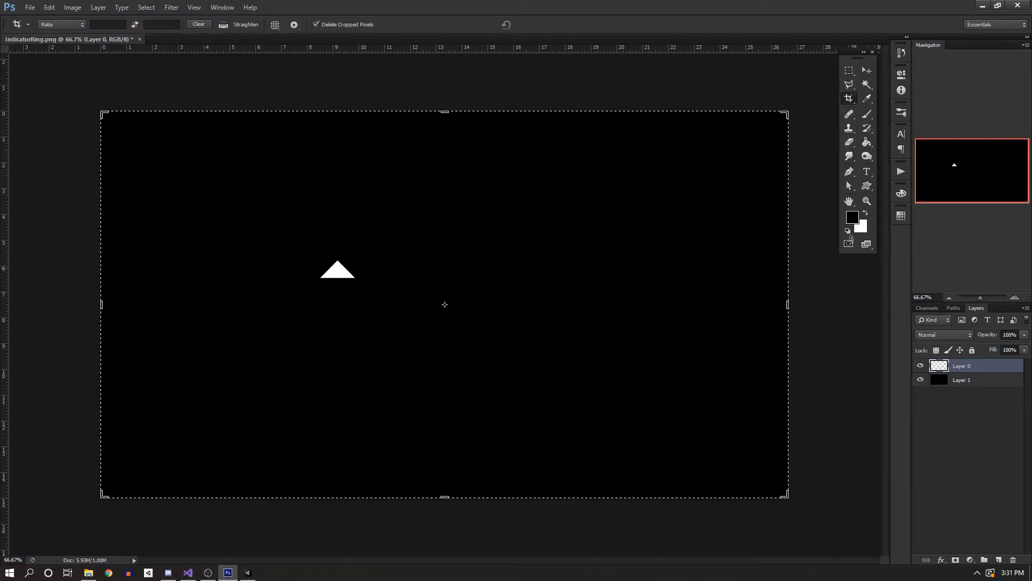
pyautogui.moveTo(445, 112); pyautogui.dragTo(450, 186)
pyautogui.moveTo(102, 303); pyautogui.dragTo(215, 299)
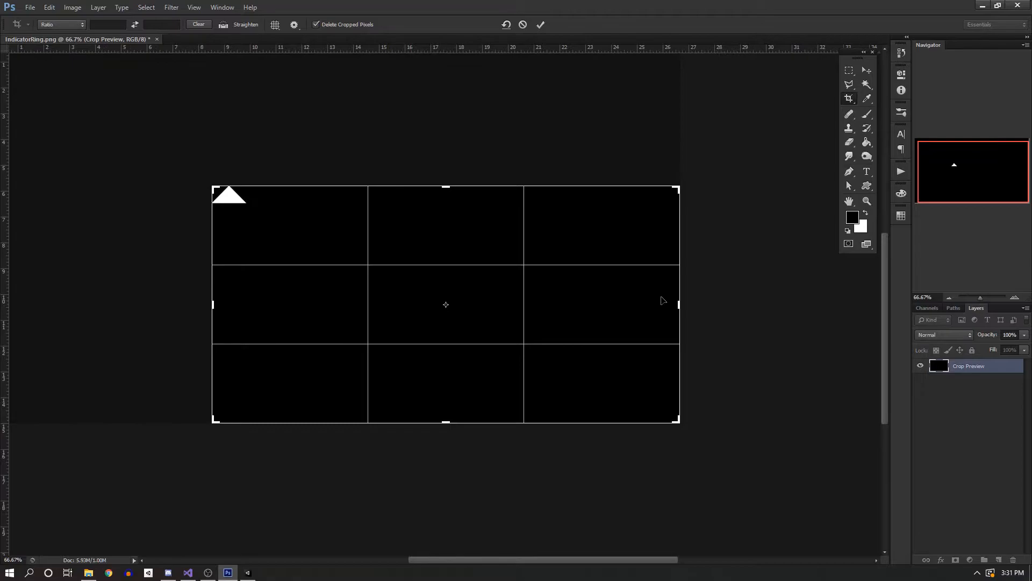
pyautogui.moveTo(676, 302); pyautogui.dragTo(457, 298)
pyautogui.moveTo(457, 306); pyautogui.dragTo(464, 312)
pyautogui.press('Return')
pyautogui.click(867, 70)
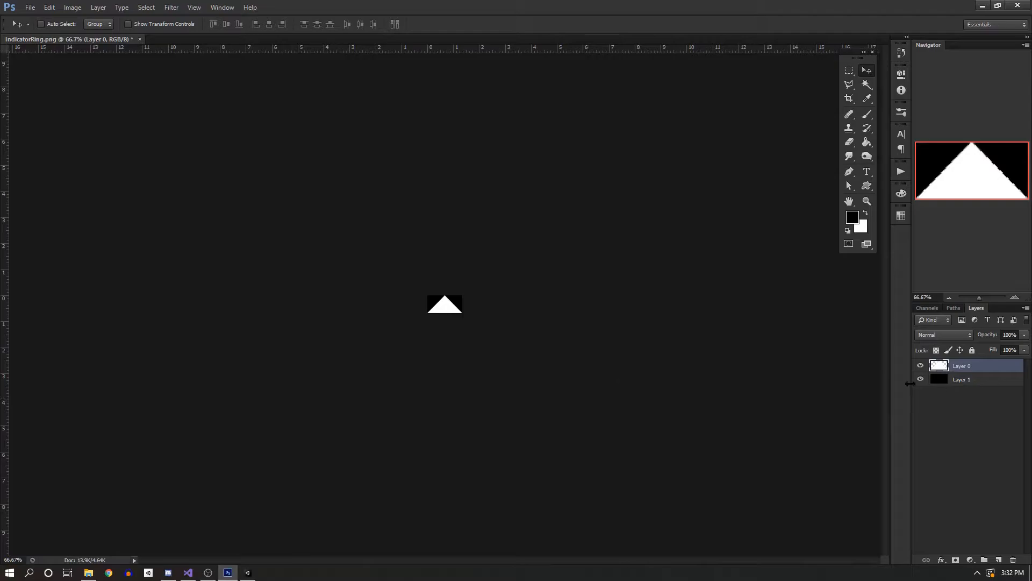
pyautogui.click(921, 380)
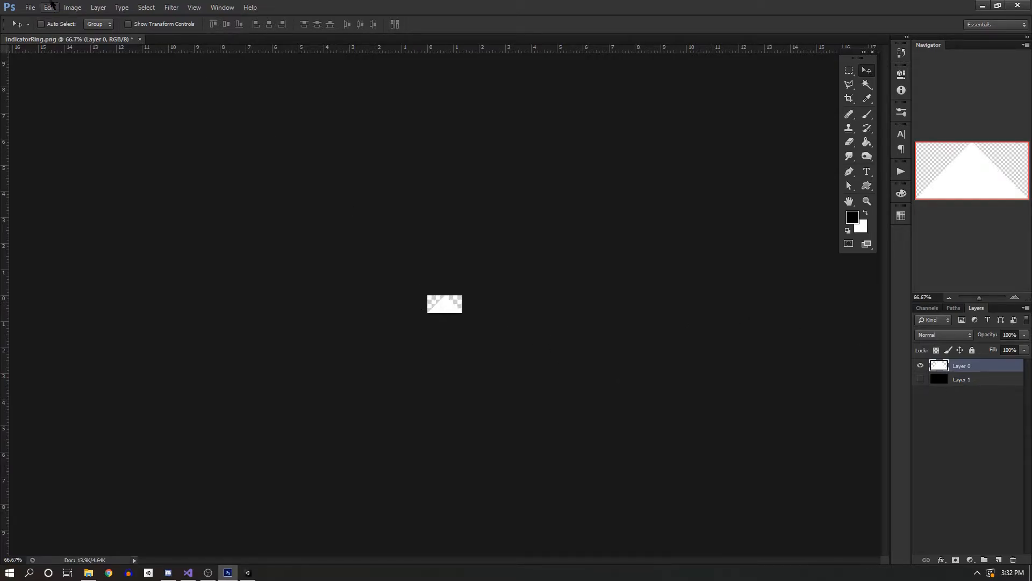
pyautogui.click(28, 8)
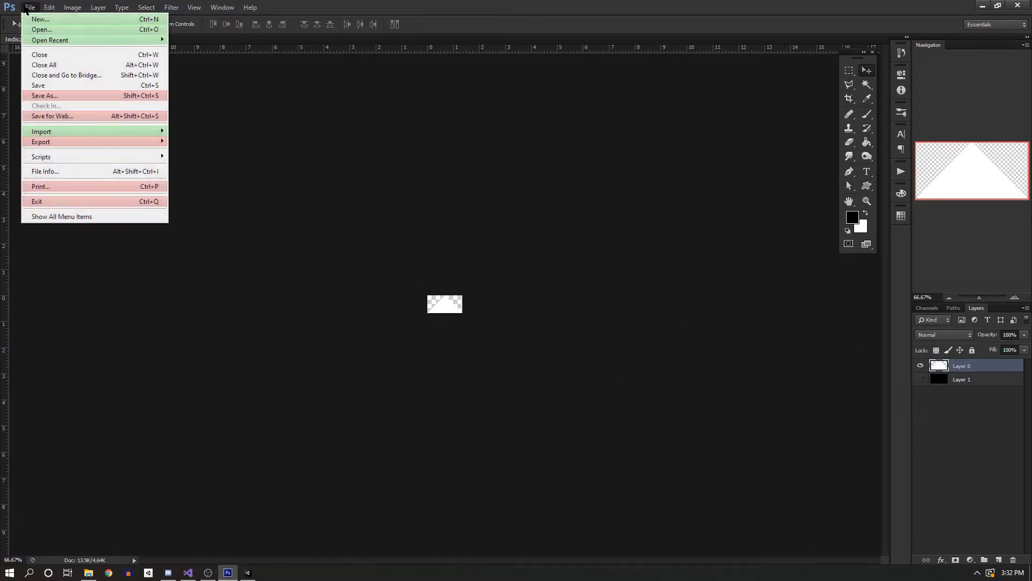
pyautogui.click(86, 95)
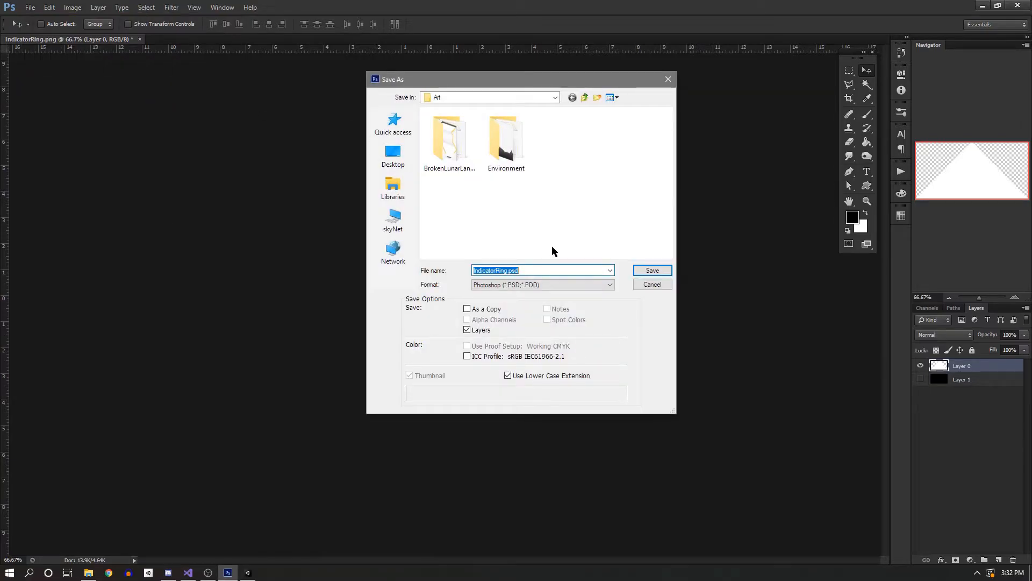
pyautogui.click(652, 283)
# Export the cropped triangle with Save for Web as a transparent PNG-24 named IndicatorArrow in the Art folder.
pyautogui.click(30, 7)
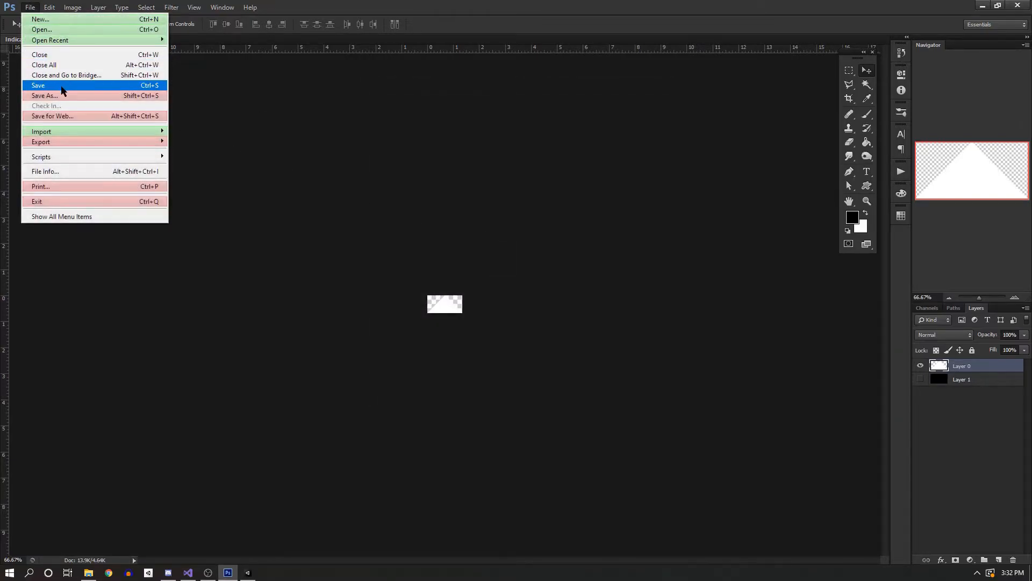
pyautogui.click(73, 115)
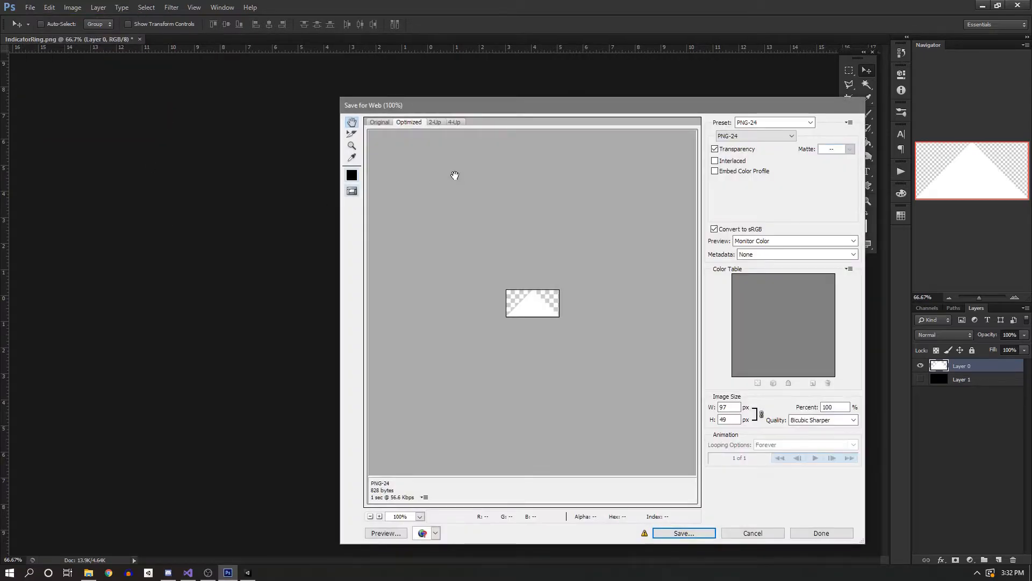
pyautogui.click(690, 532)
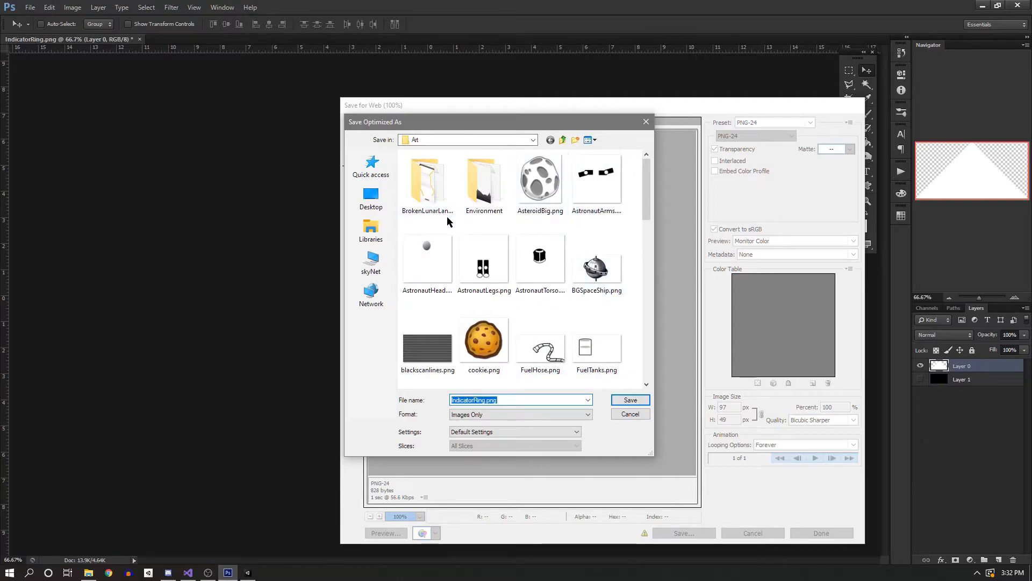
pyautogui.scroll(-10, 448, 220)
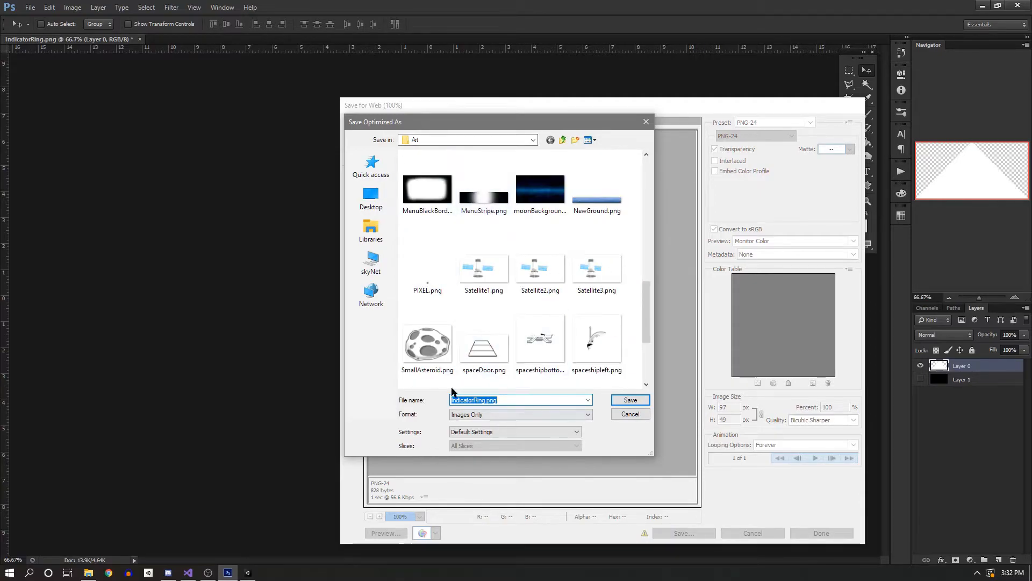
pyautogui.scroll(-4, 463, 259)
pyautogui.scroll(-1, 499, 312)
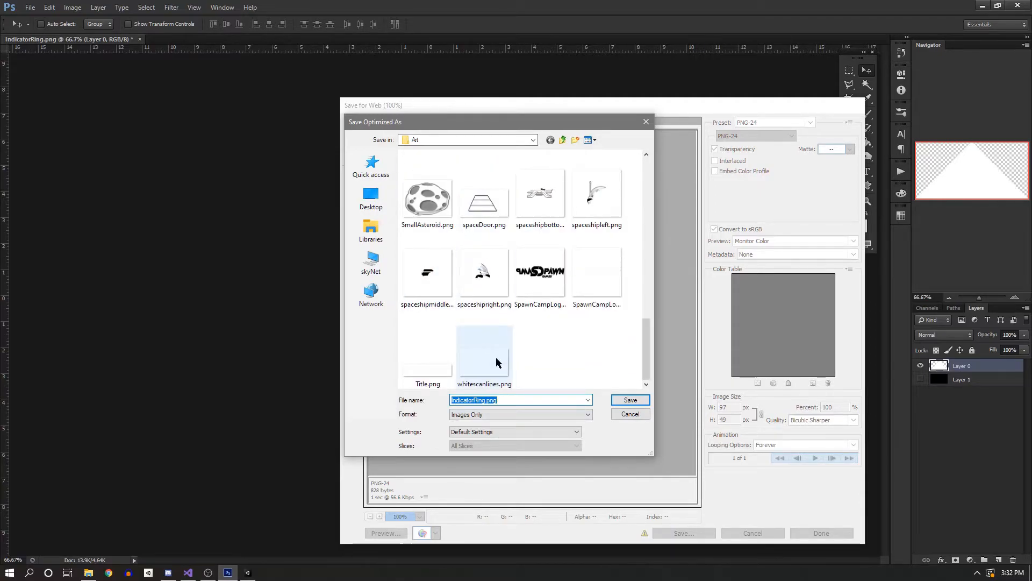
pyautogui.click(492, 400)
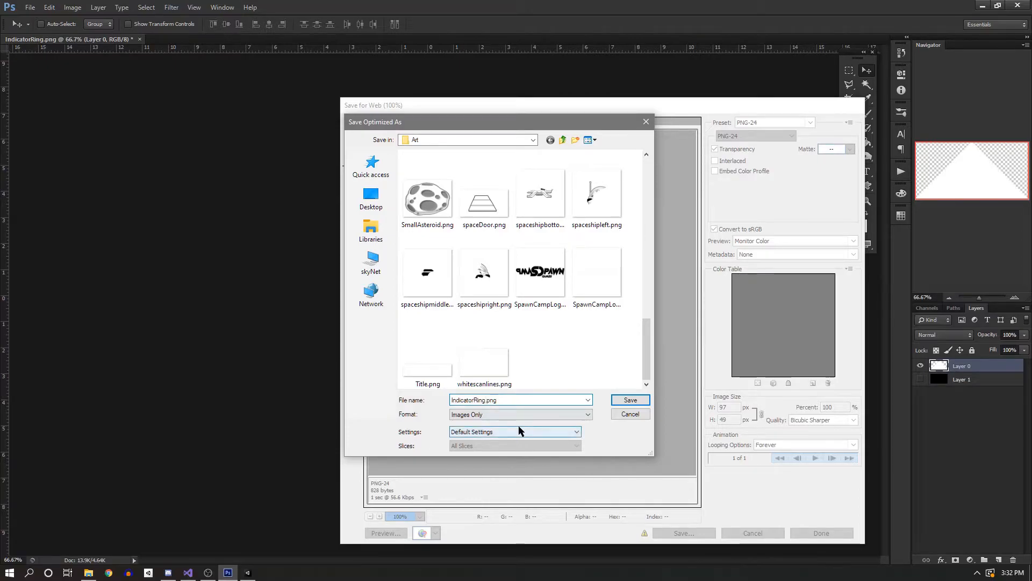
pyautogui.press('BackSpace')
pyautogui.write('Arrow')
pyautogui.press('Return')
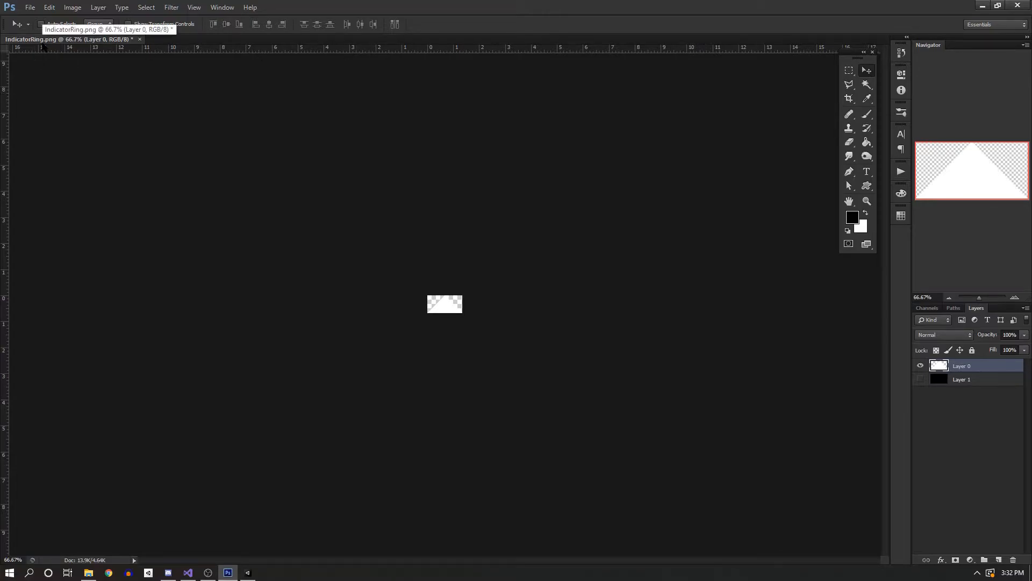
# Close the IndicatorRing.png document without saving it, and switch back to Unity.
pyautogui.click(139, 40)
pyautogui.click(519, 215)
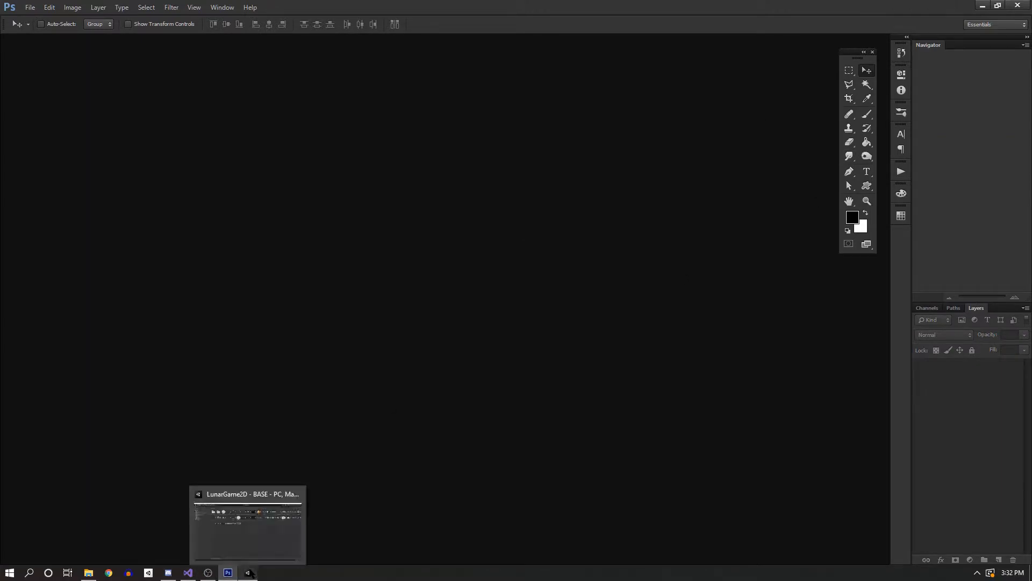
pyautogui.click(251, 556)
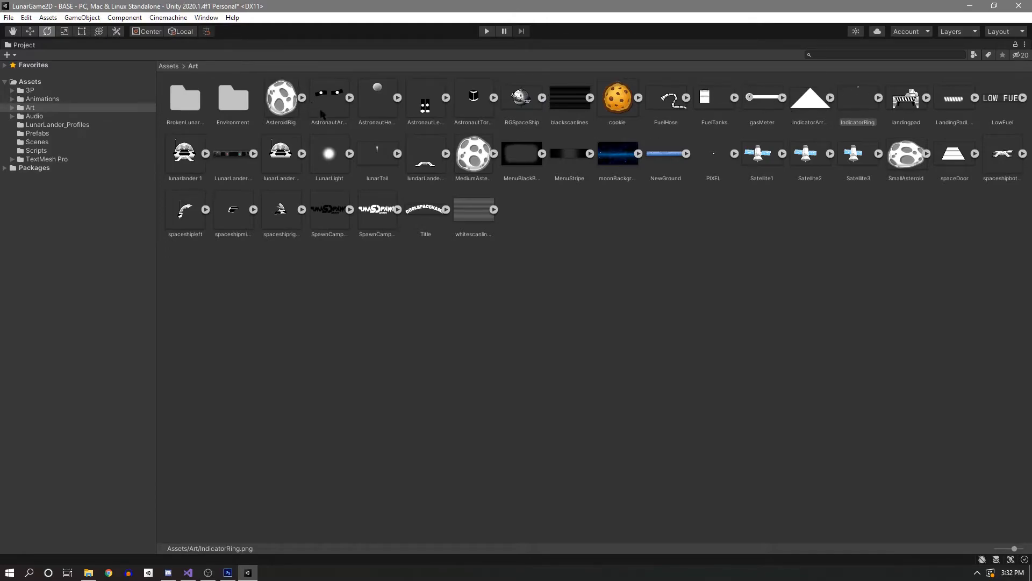
# Delete the IndicatorRing image asset from the Art folder.
pyautogui.rightClick(856, 102)
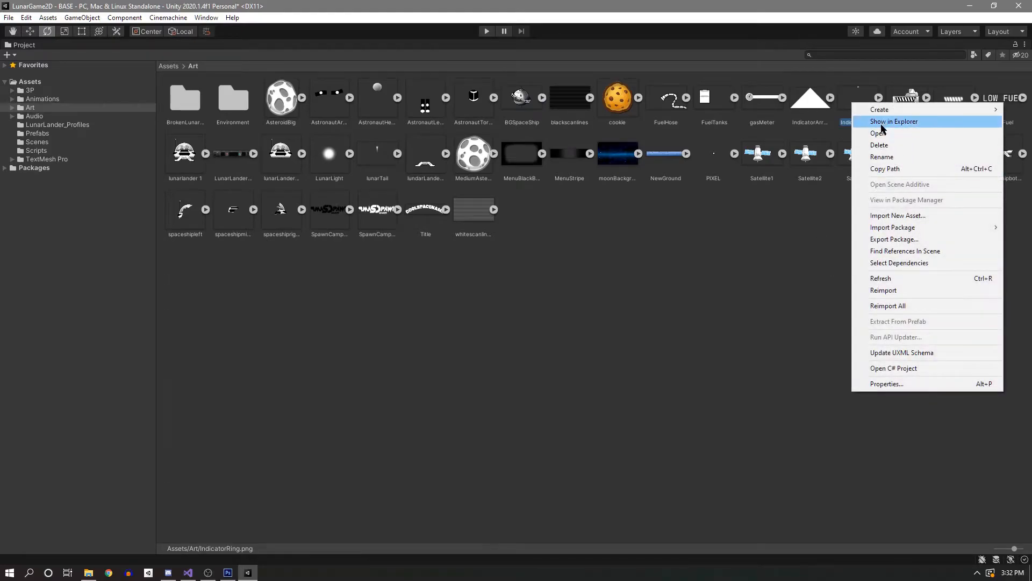
pyautogui.click(880, 145)
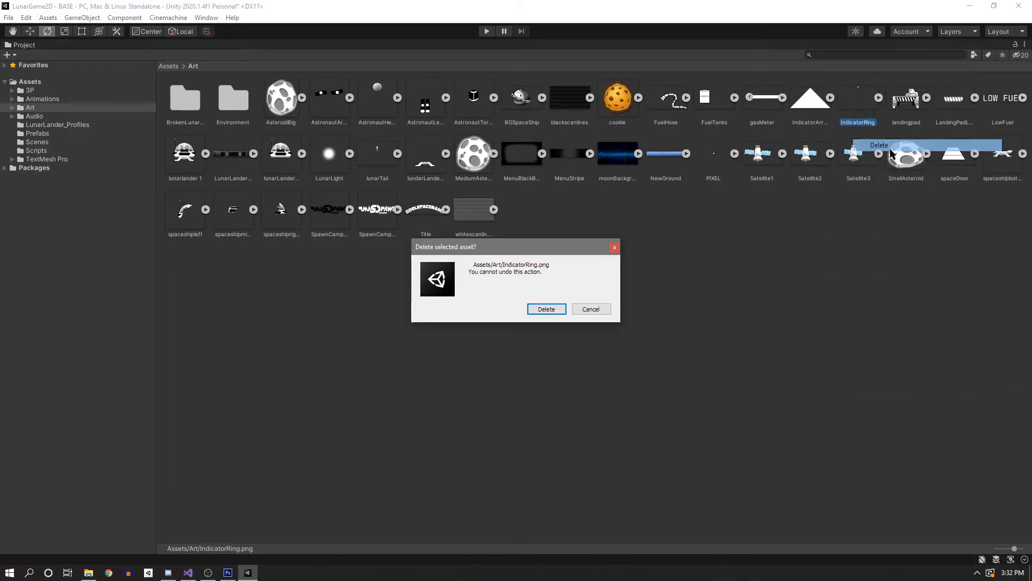
pyautogui.click(546, 309)
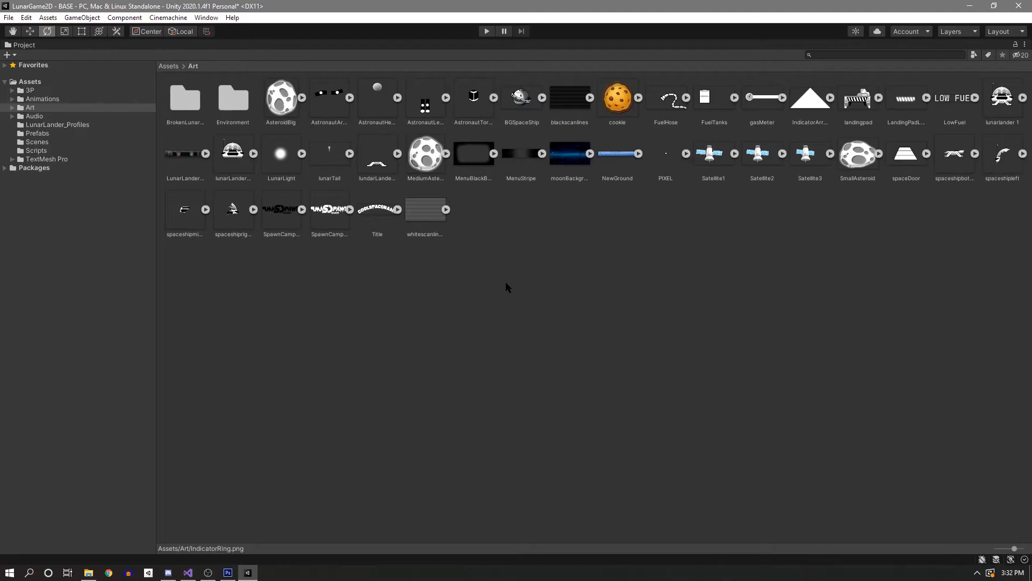
# Assign the IndicatorArrow image from the Art folder as the sprite of the IndicatorRing object's Sprite Renderer.
pyautogui.hotkey('shift', 'space')
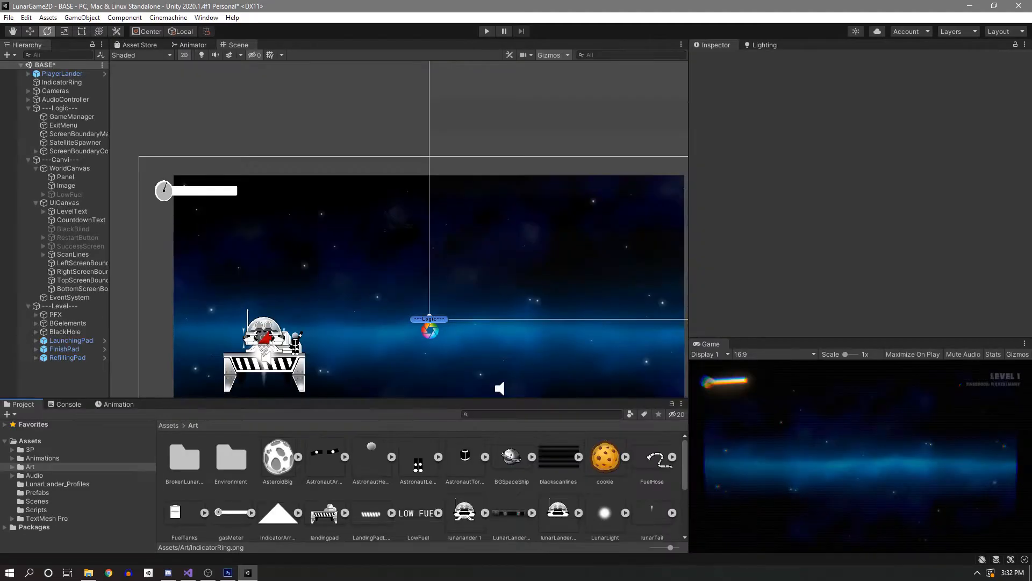
pyautogui.scroll(-3, 244, 259)
pyautogui.moveTo(313, 346); pyautogui.dragTo(435, 238, button='middle')
pyautogui.scroll(4, 431, 260)
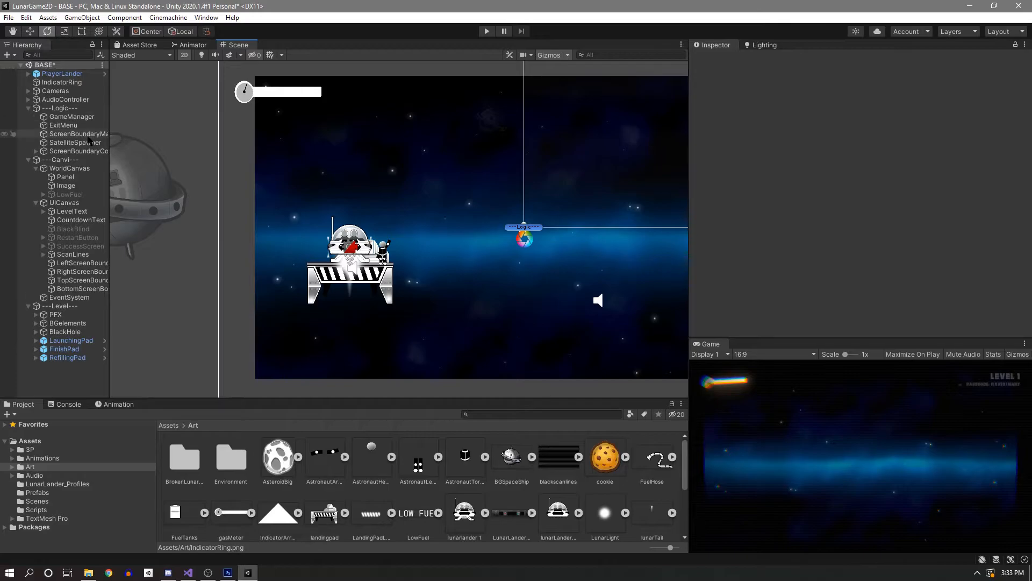
pyautogui.click(57, 82)
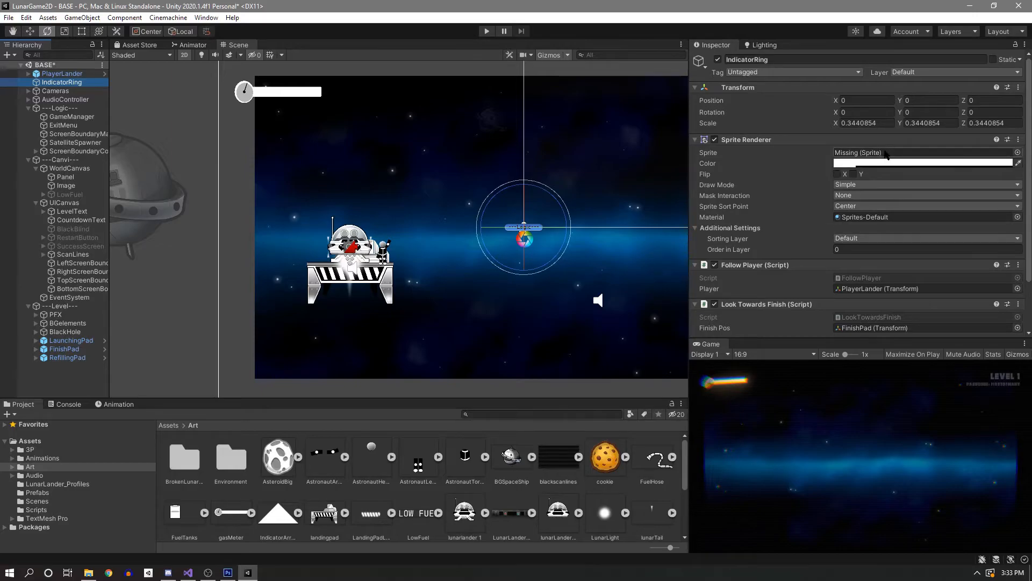
pyautogui.scroll(-5, 607, 511)
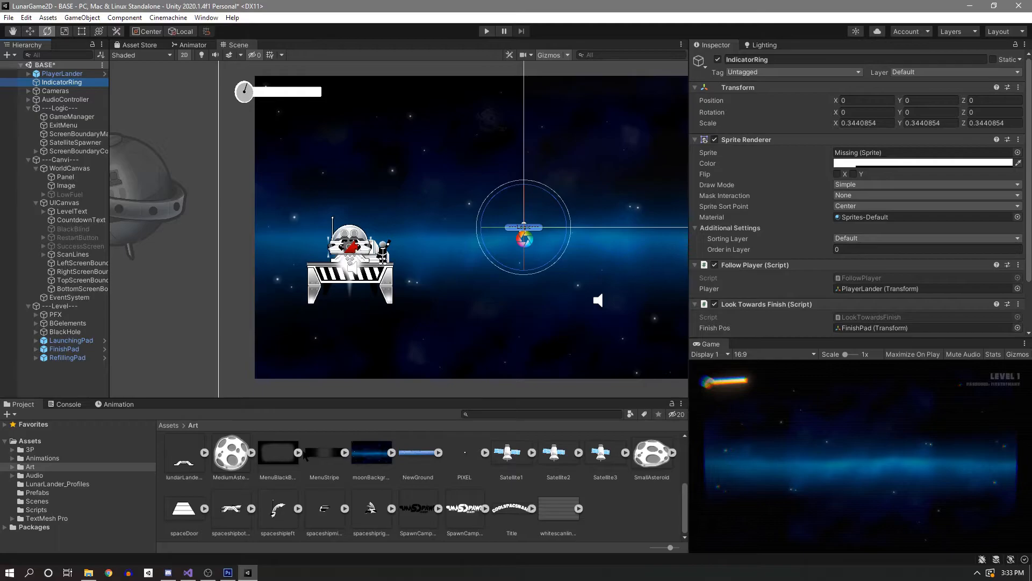
pyautogui.scroll(3, 302, 450)
pyautogui.moveTo(291, 462); pyautogui.dragTo(921, 156)
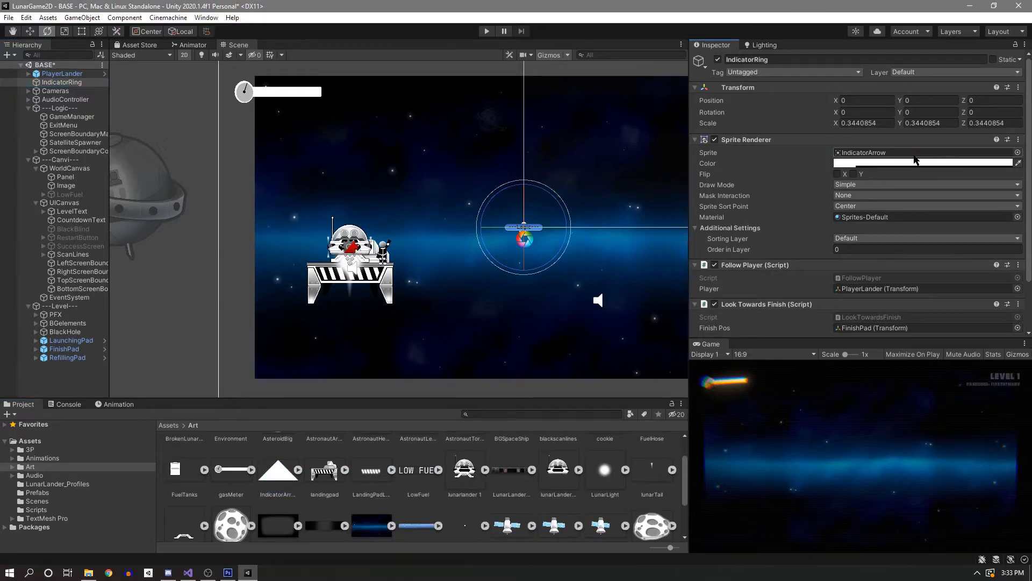
# Set the IndicatorRing object's scale to 1 on the X, Y and Z axes.
pyautogui.press('f')
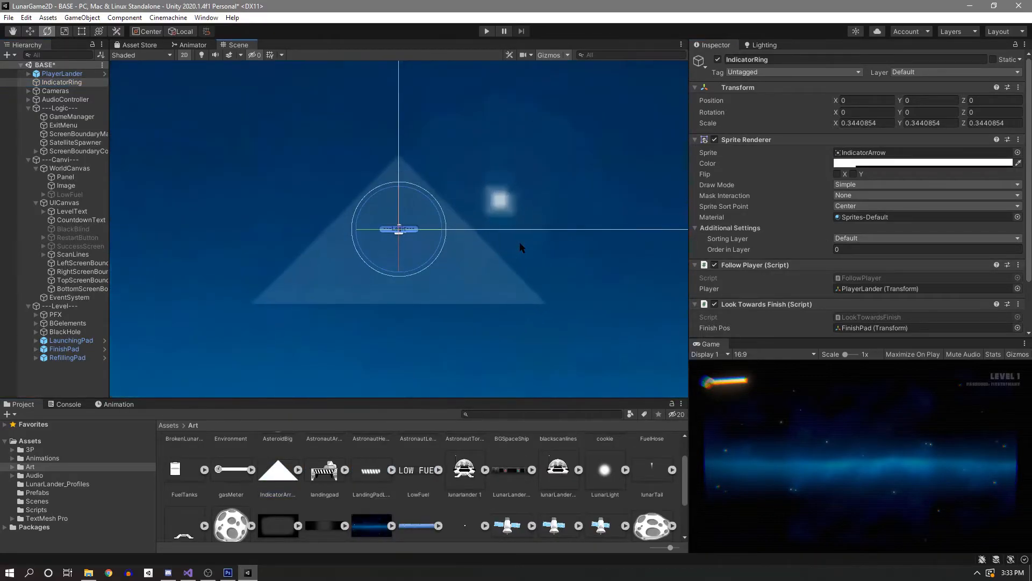
pyautogui.scroll(-10, 468, 226)
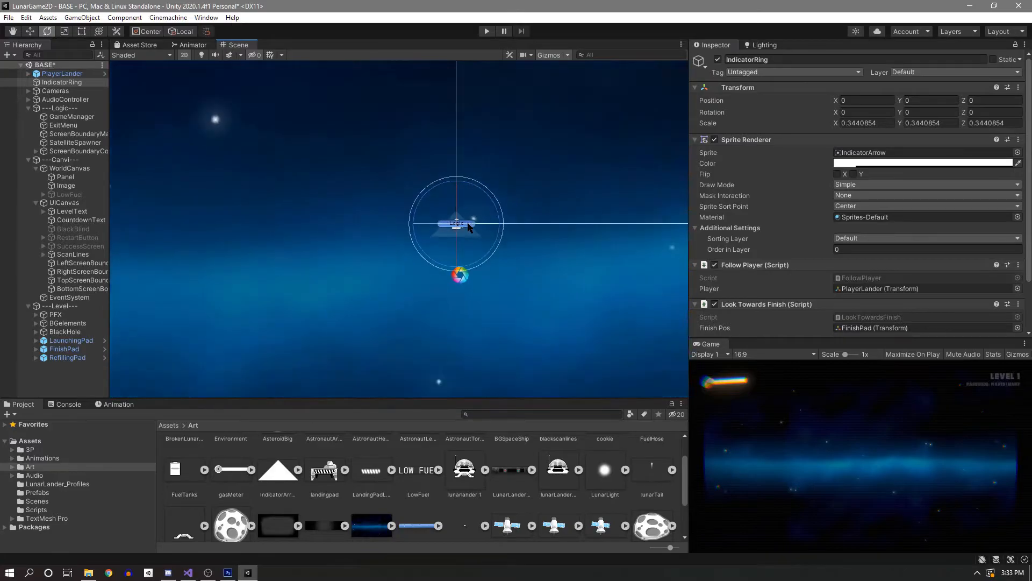
pyautogui.scroll(-10, 529, 253)
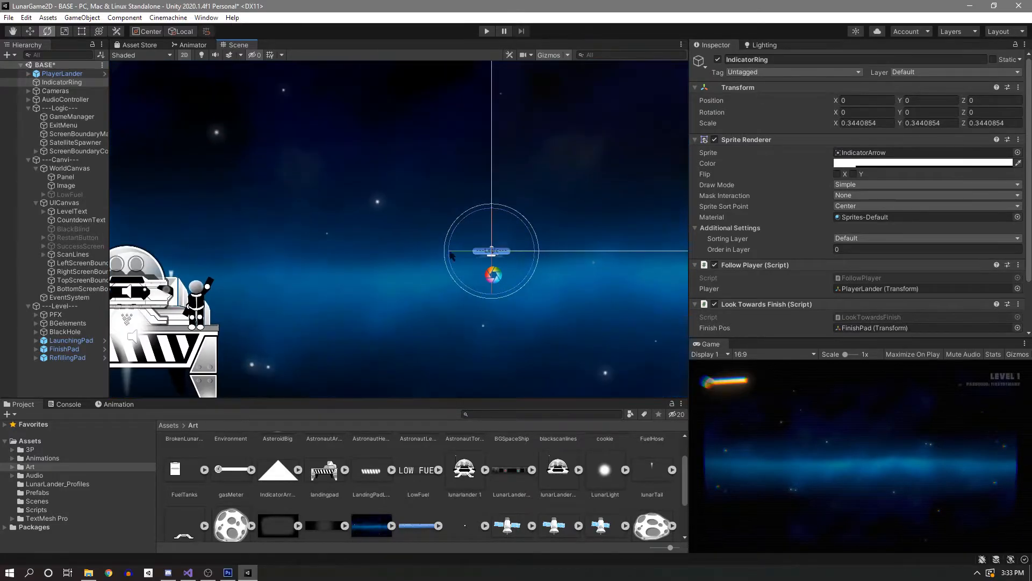
pyautogui.scroll(-2, 273, 231)
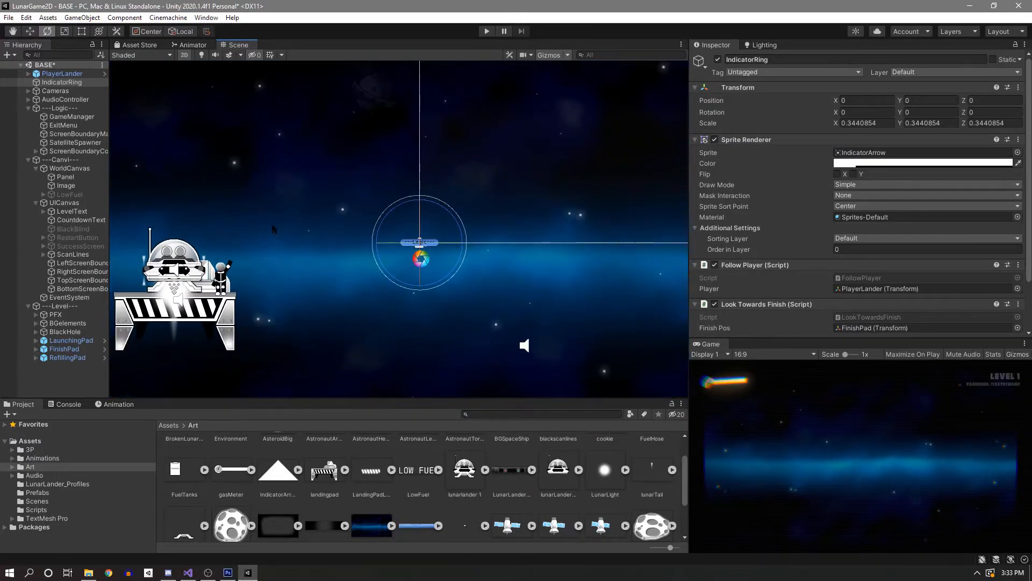
pyautogui.click(875, 121)
pyautogui.write('1')
pyautogui.press('Tab')
pyautogui.write('1')
pyautogui.click(986, 123)
pyautogui.write('1')
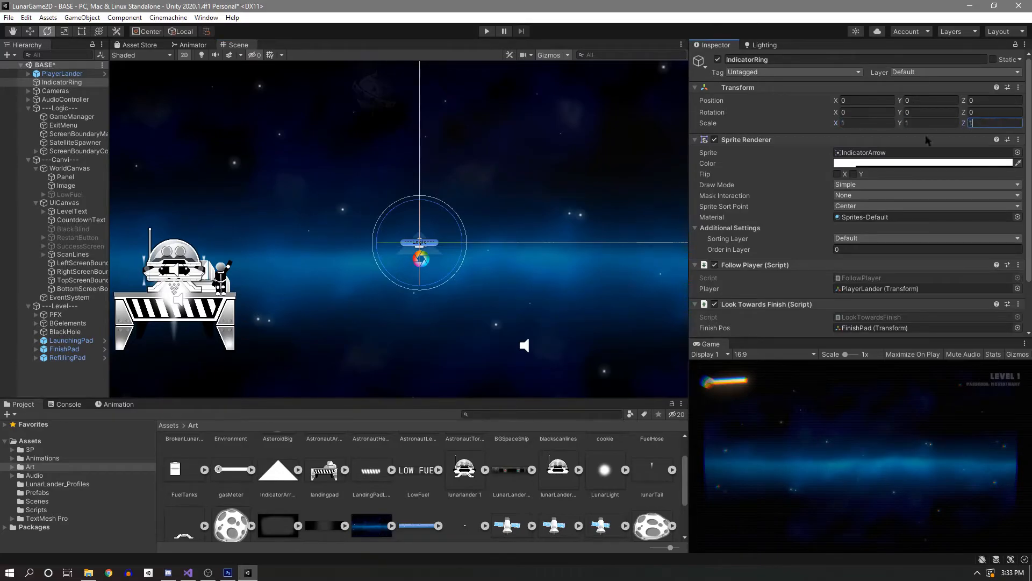
pyautogui.scroll(-10, 334, 258)
pyautogui.moveTo(323, 244); pyautogui.dragTo(382, 268, button='middle')
pyautogui.scroll(4, 428, 274)
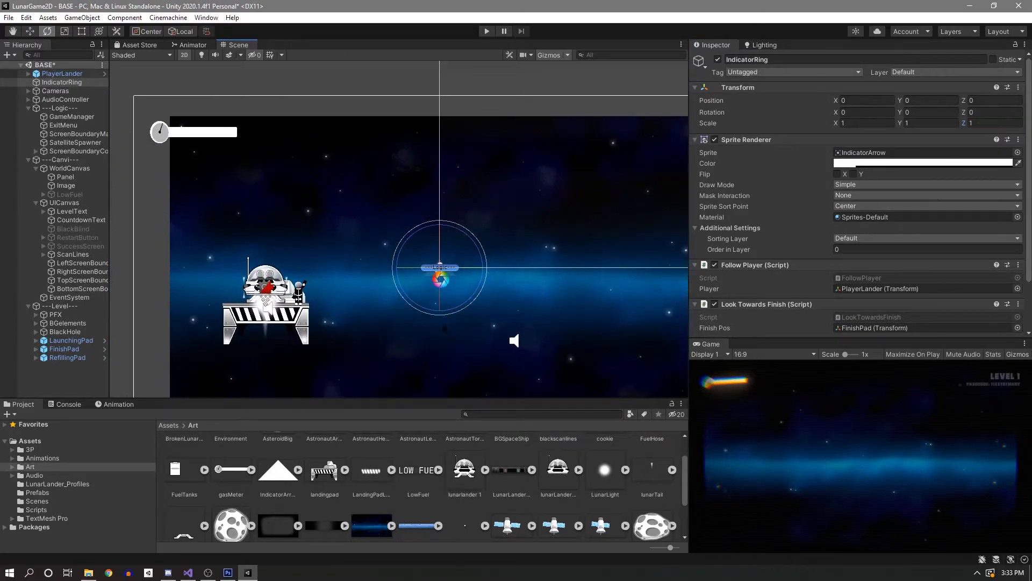
# Rename the IndicatorRing object as IndicatorArrow, and remove its Follow Player script component.
pyautogui.click(131, 254)
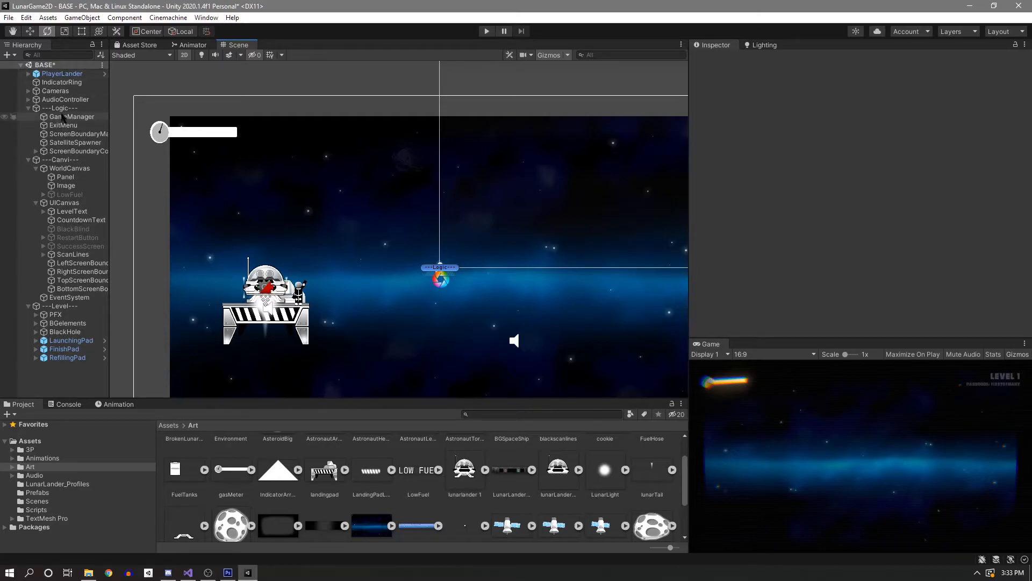
pyautogui.click(70, 82)
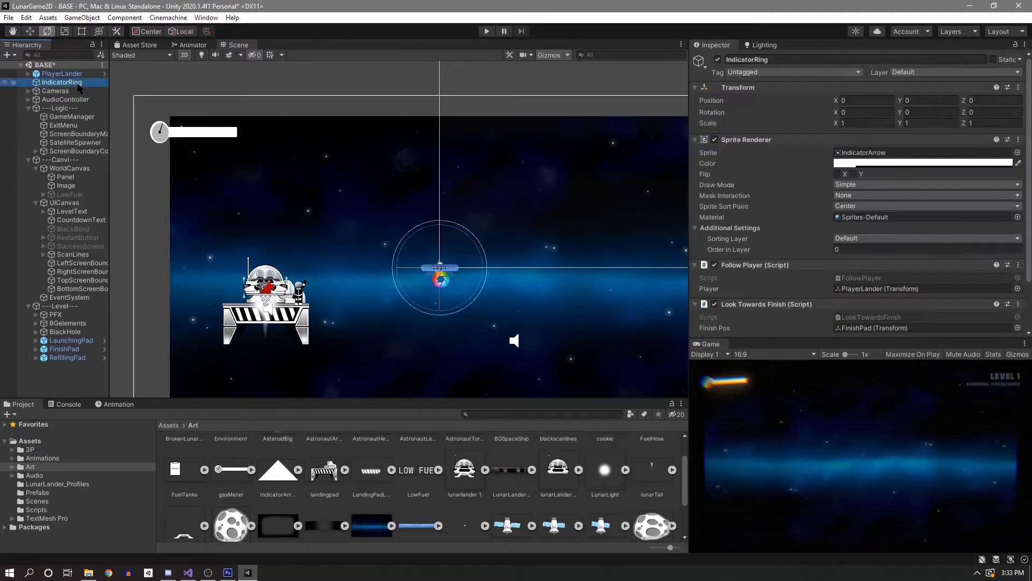
pyautogui.click(820, 60)
pyautogui.press('BackSpace')
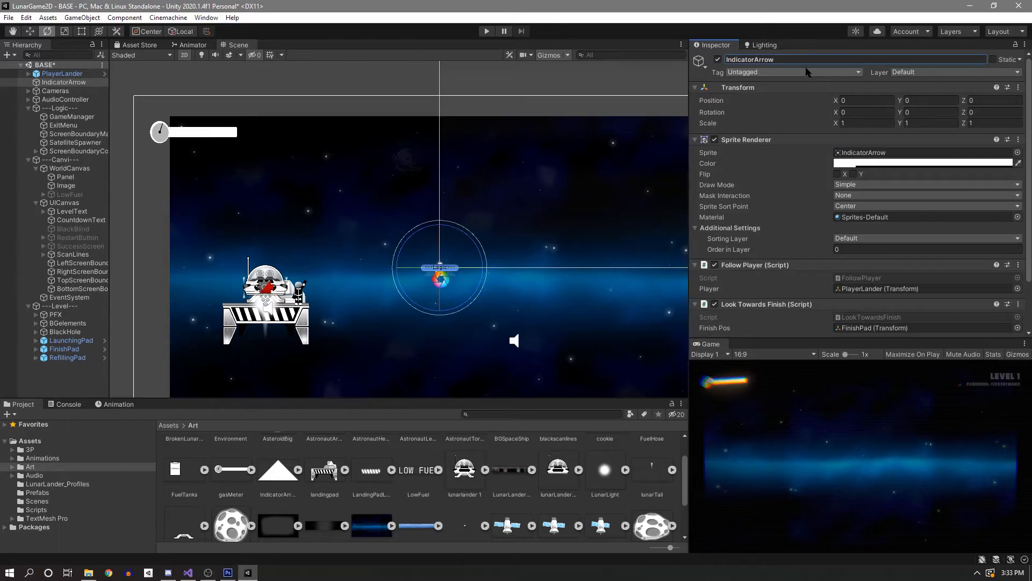
pyautogui.rightClick(791, 267)
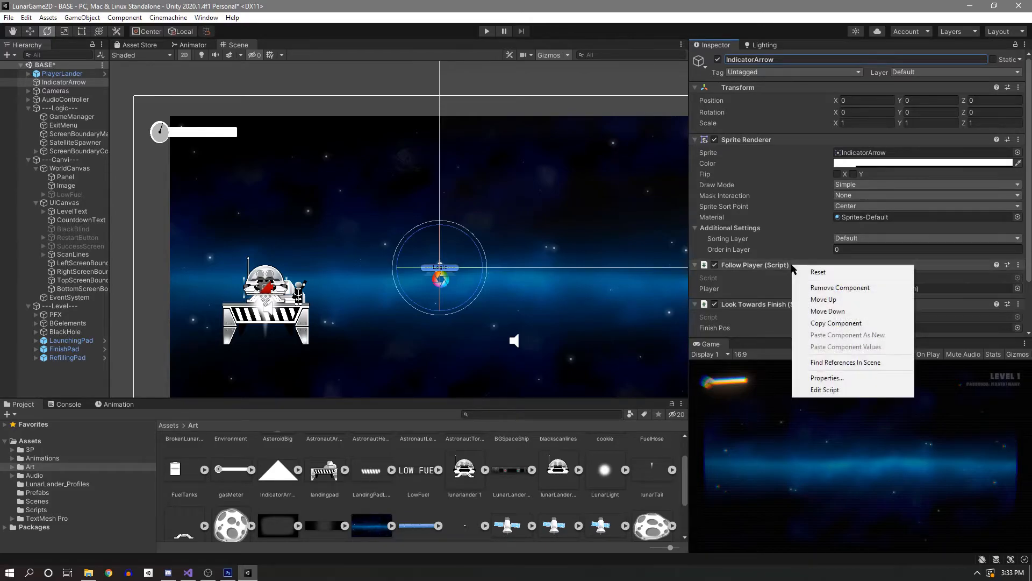
pyautogui.click(854, 291)
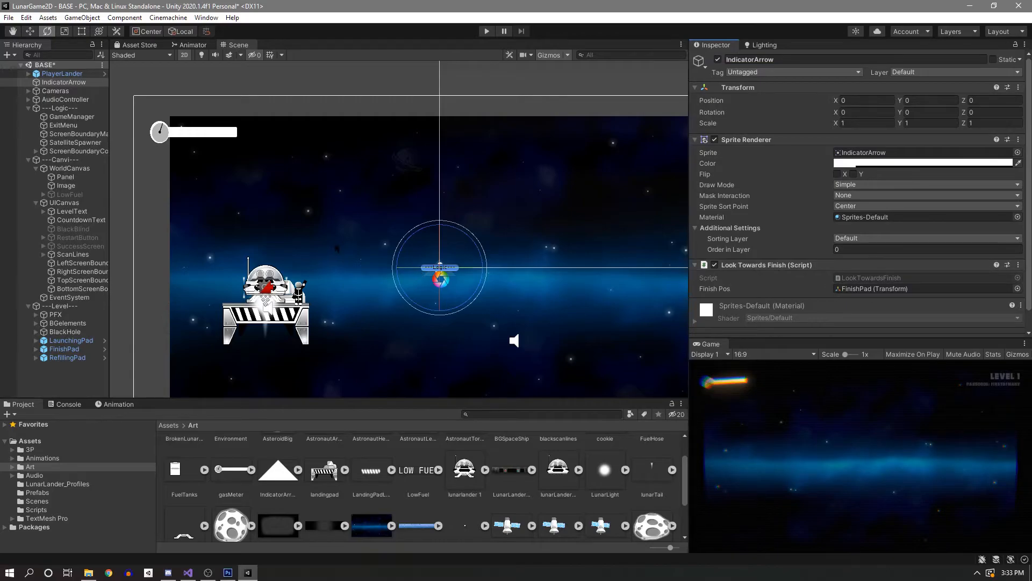
# Play-test the level by flying the lander off its pad to check the indicator arrow, and stop the game.
pyautogui.moveTo(334, 249); pyautogui.dragTo(259, 127, button='middle')
pyautogui.scroll(-4, 307, 171)
pyautogui.moveTo(334, 176); pyautogui.dragTo(417, 249, button='middle')
pyautogui.scroll(3, 390, 245)
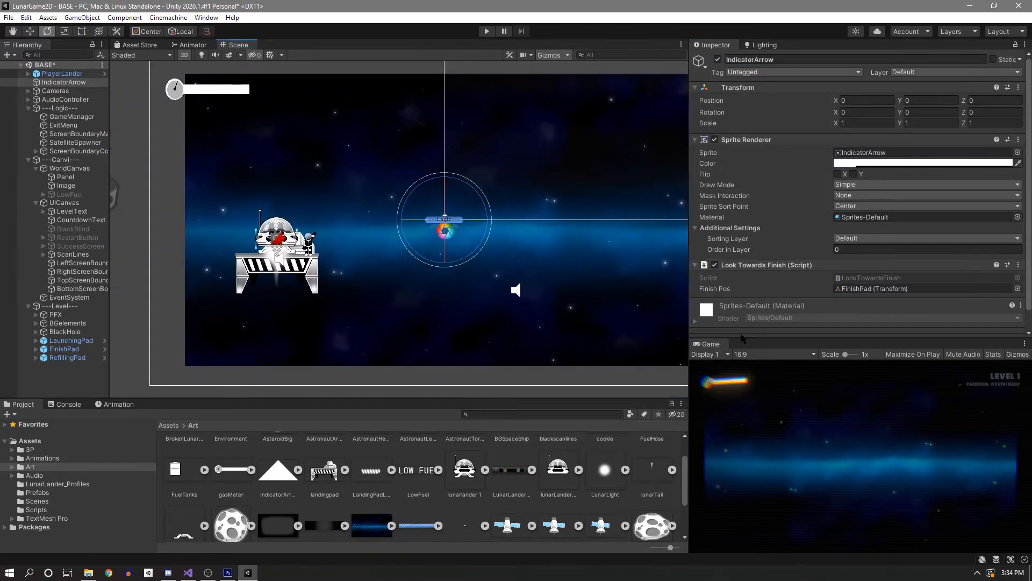
pyautogui.click(487, 31)
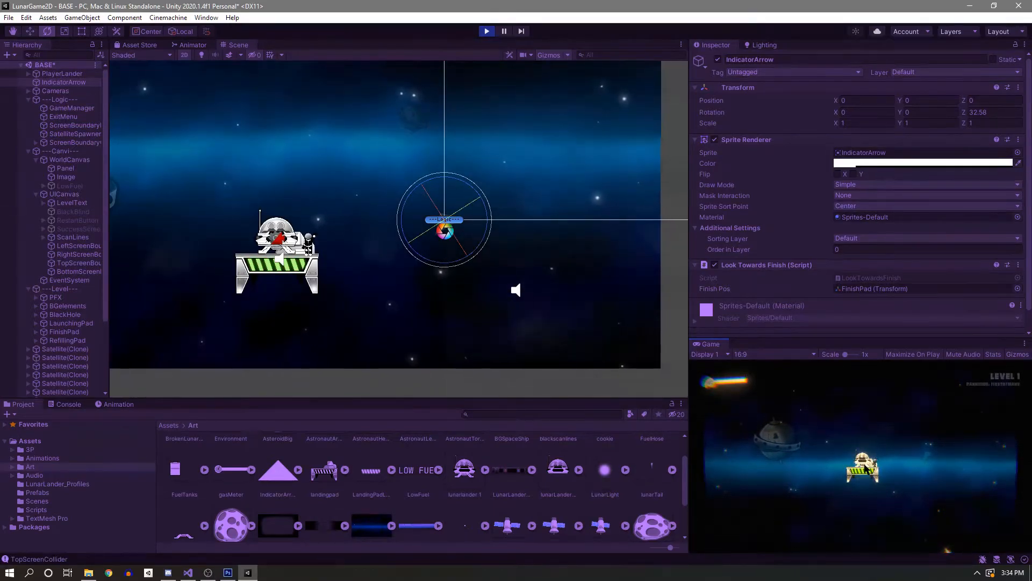
pyautogui.press('space')
pyautogui.press('a')
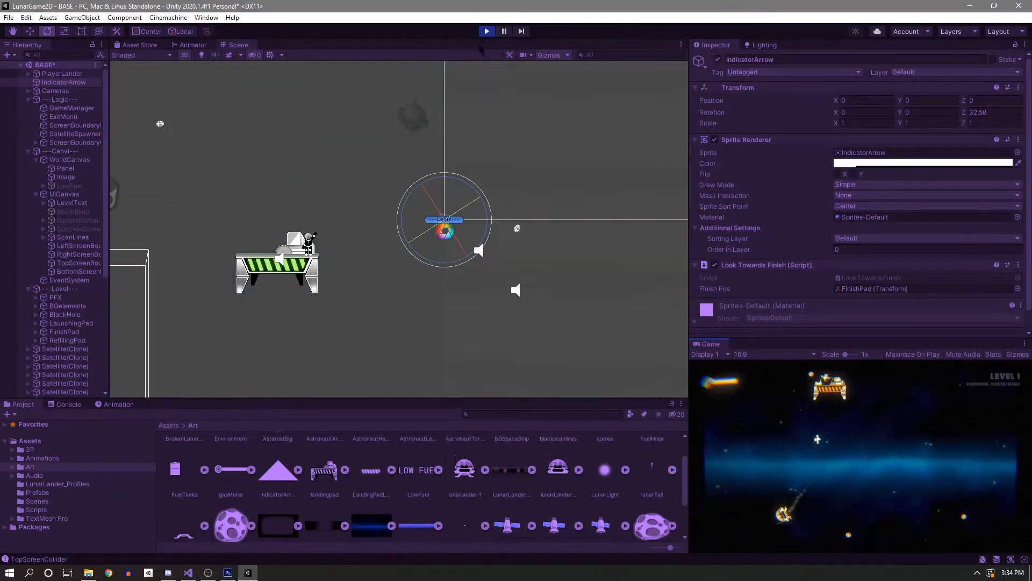
pyautogui.hotkey('ctrl', 'p')
# Open the RaycastTowardsFinish script attached to the PlayerLander object in Visual Studio.
pyautogui.scroll(-9, 351, 209)
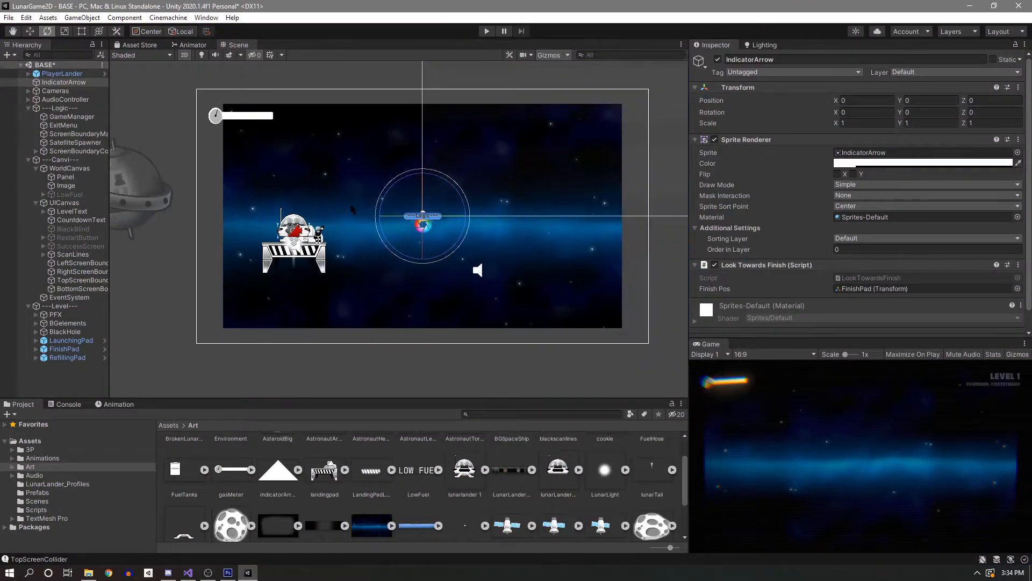
pyautogui.moveTo(279, 93); pyautogui.dragTo(397, 213, button='middle')
pyautogui.scroll(-7, 398, 212)
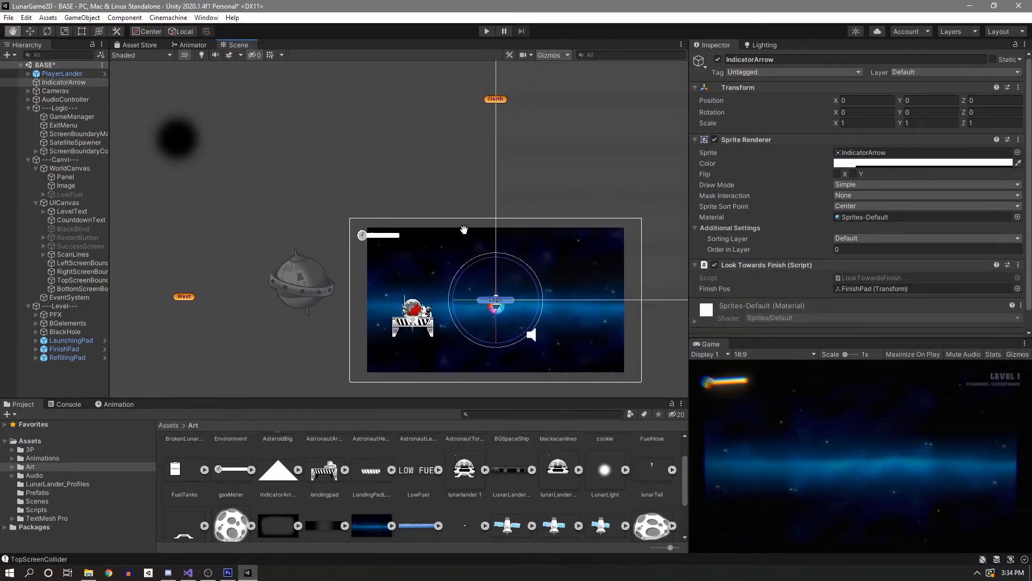
pyautogui.moveTo(544, 323); pyautogui.dragTo(449, 269, button='middle')
pyautogui.scroll(-3, 449, 269)
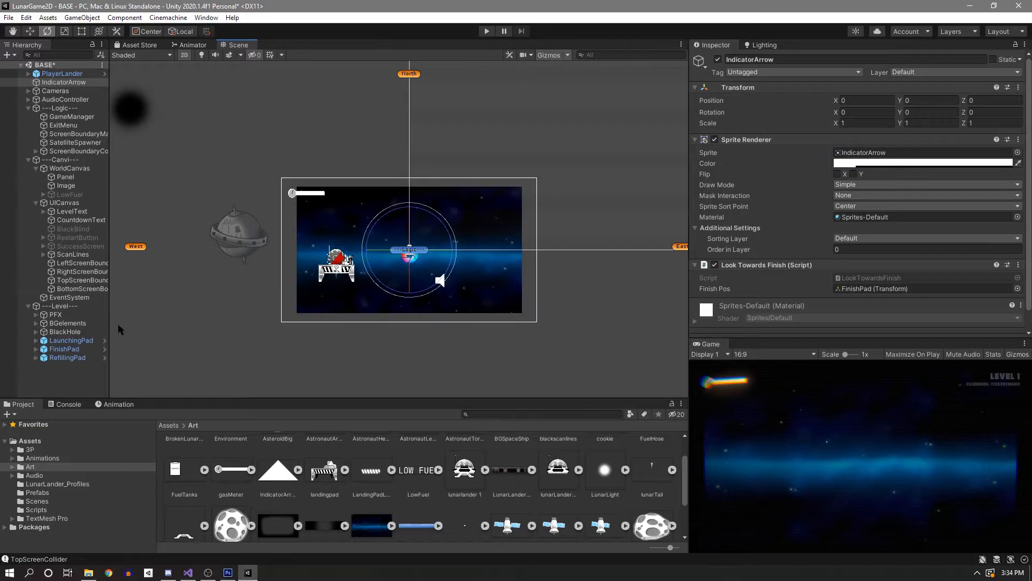
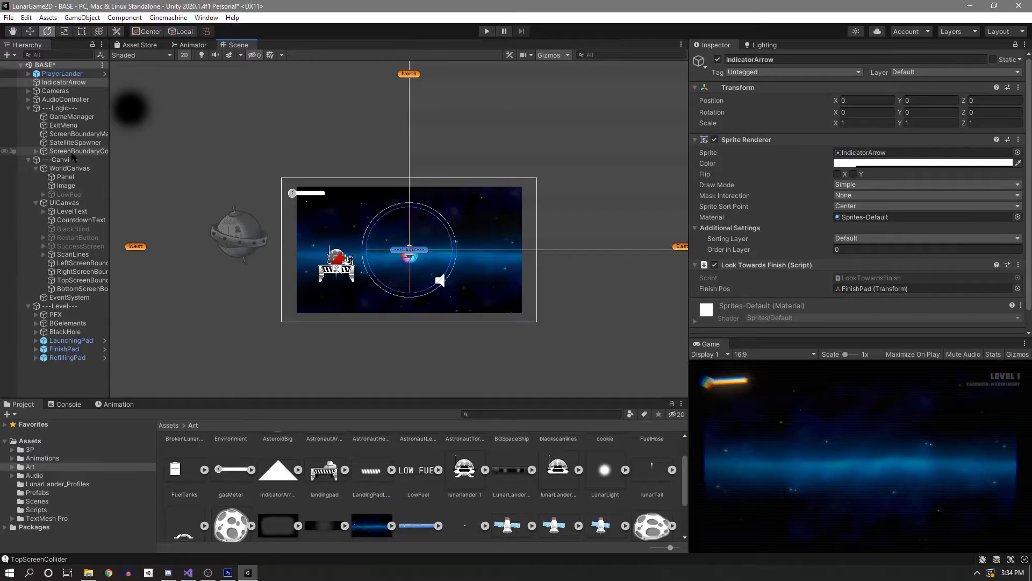
pyautogui.click(64, 74)
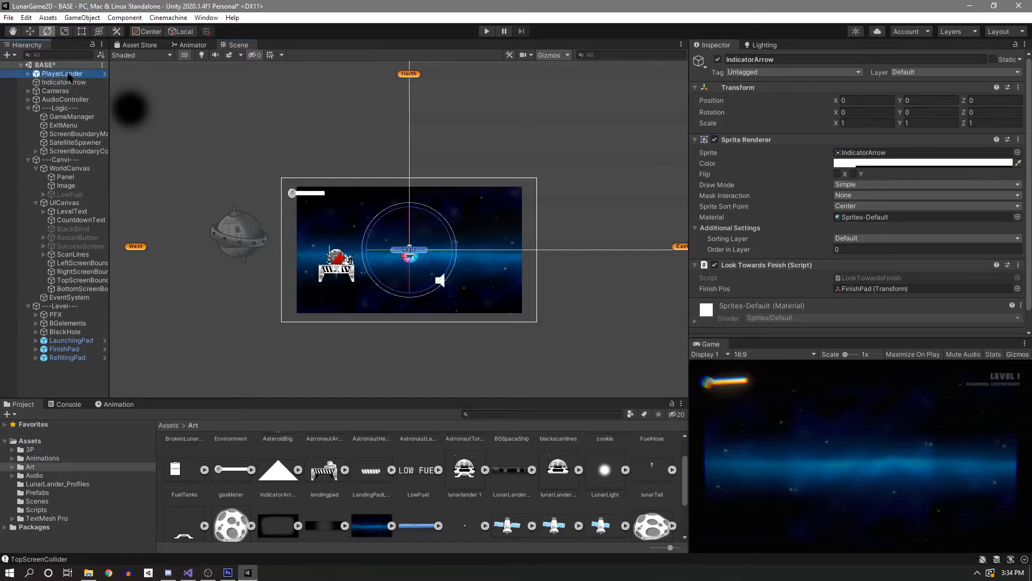
pyautogui.scroll(-10, 708, 232)
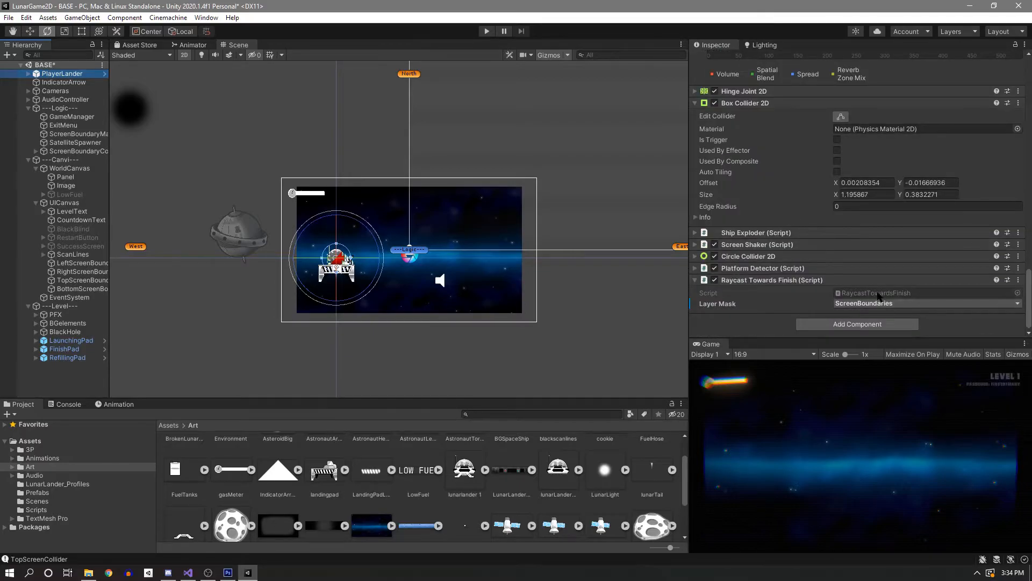
pyautogui.doubleClick(925, 296)
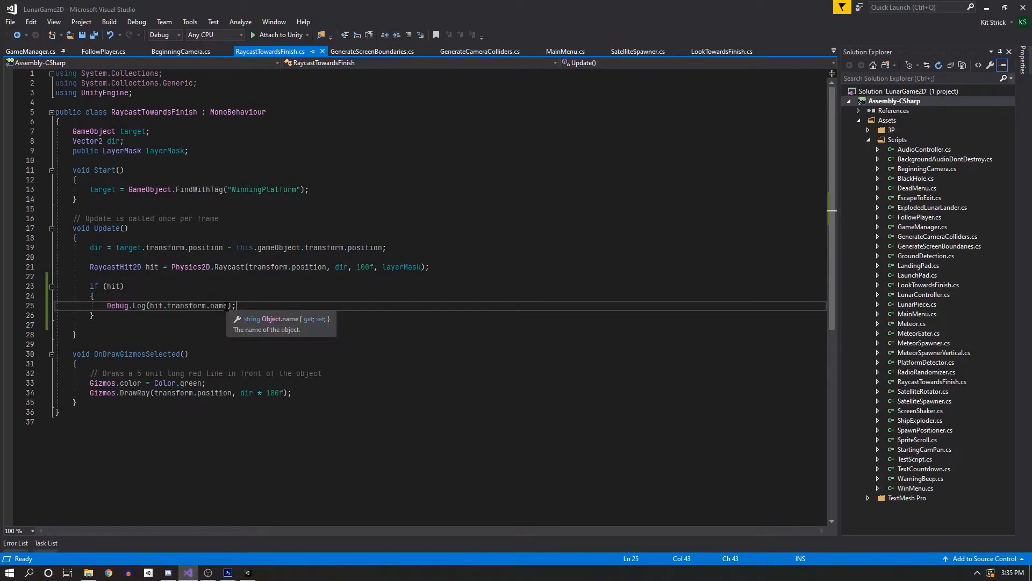
# Declare a public GameObject field named arrowIndicator below layerMask in RaycastTowardsFinish.cs, and save the script.
pyautogui.moveTo(249, 306); pyautogui.dragTo(128, 308)
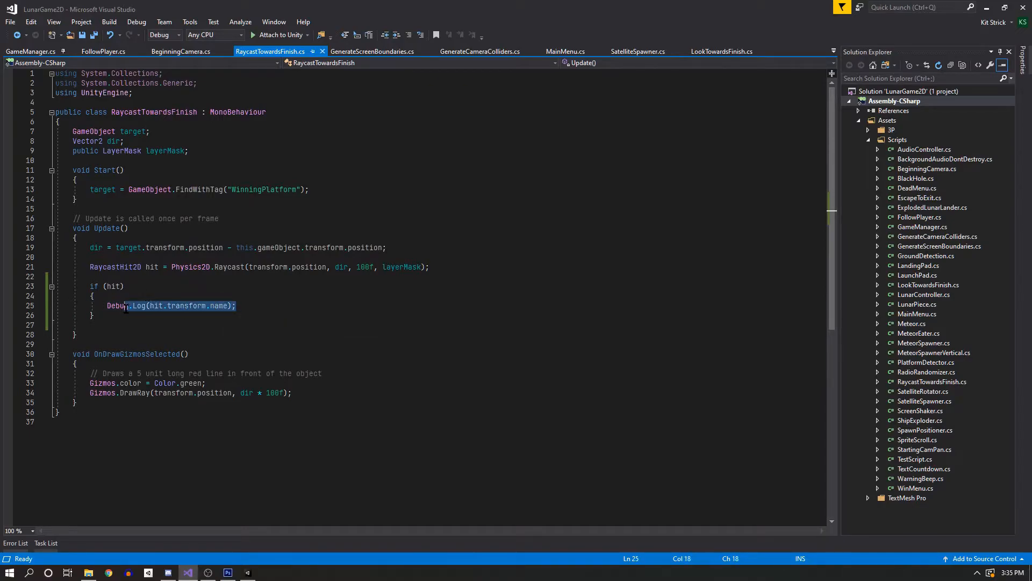
pyautogui.click(136, 293)
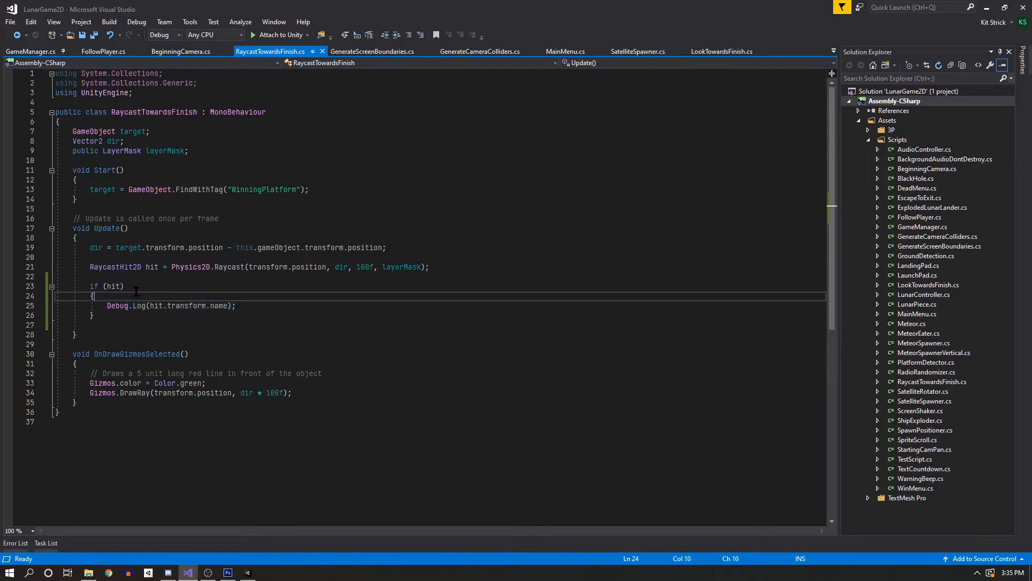
pyautogui.click(98, 123)
pyautogui.click(226, 151)
pyautogui.press('Return')
pyautogui.write('public Gamo')
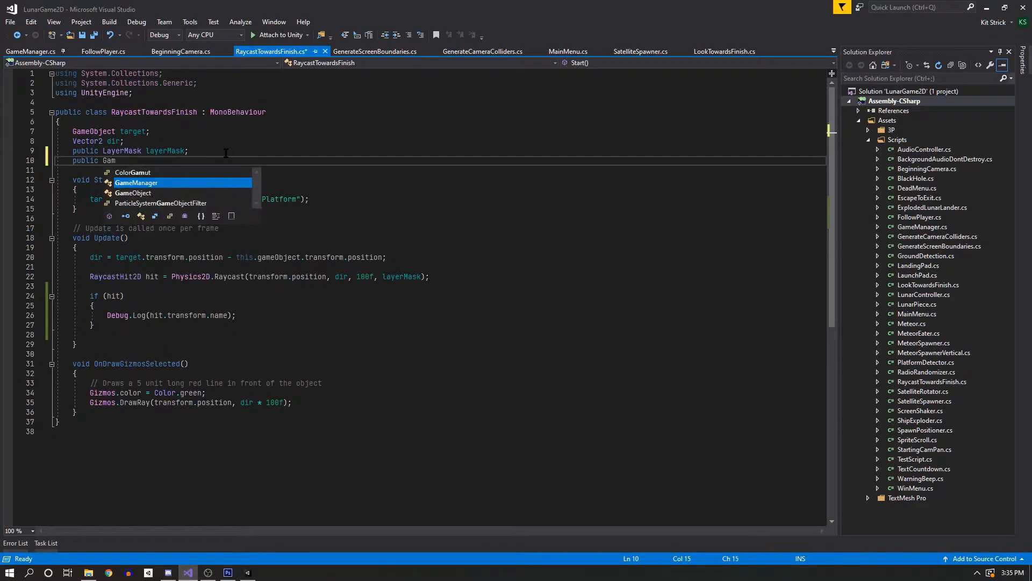
pyautogui.press('Down')
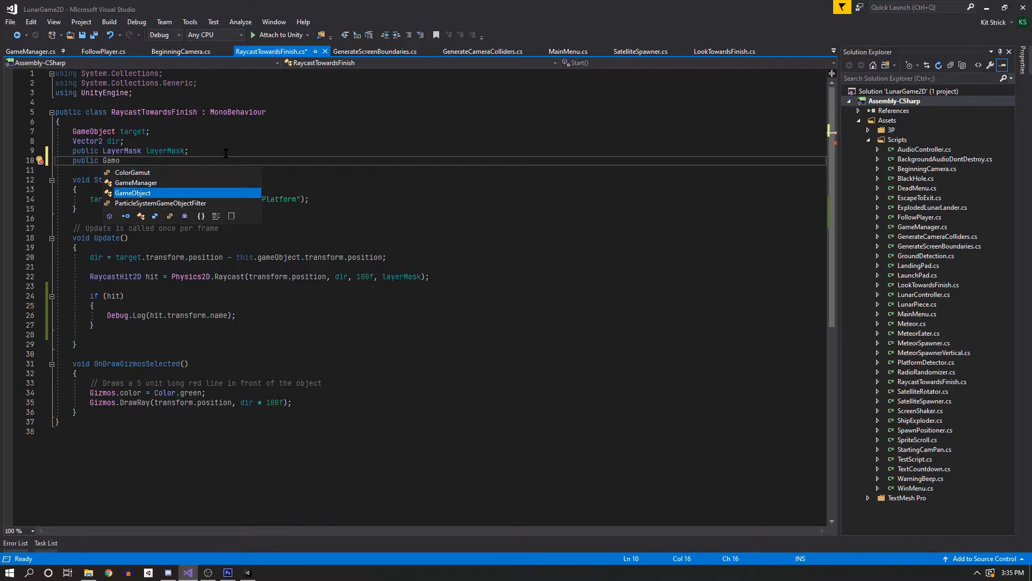
pyautogui.press('Tab')
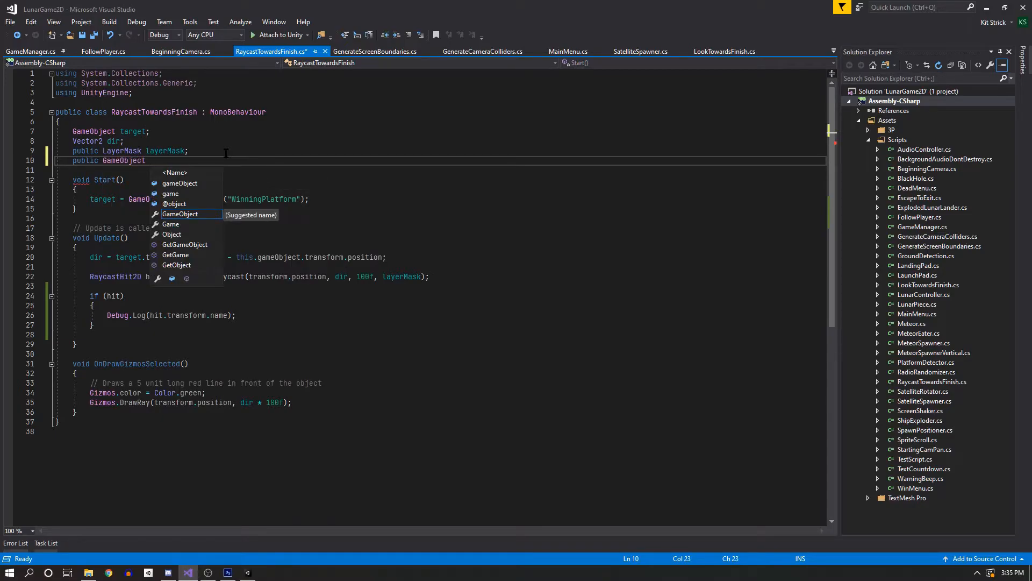
pyautogui.write('aroo')
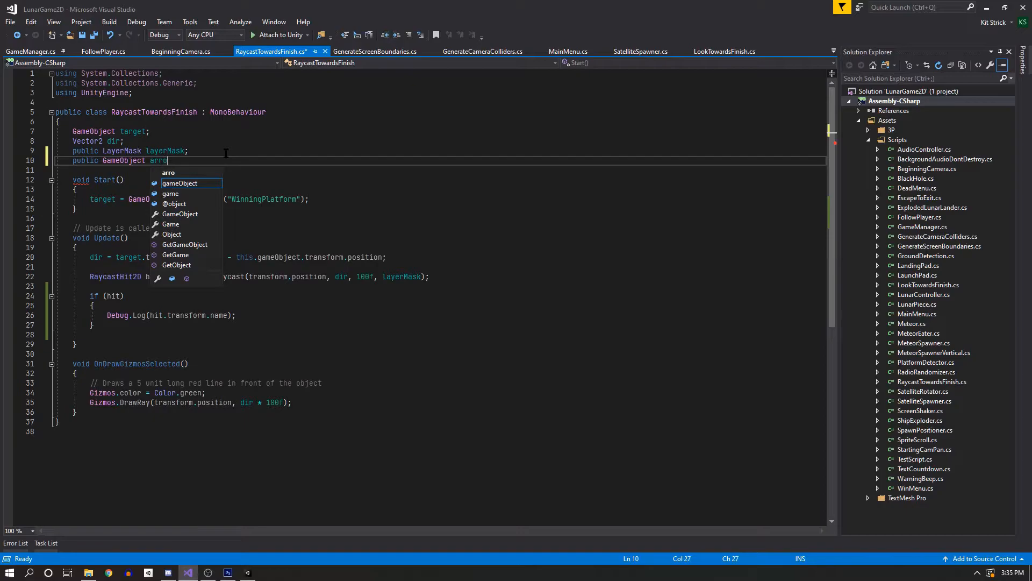
pyautogui.write('wIndicator;')
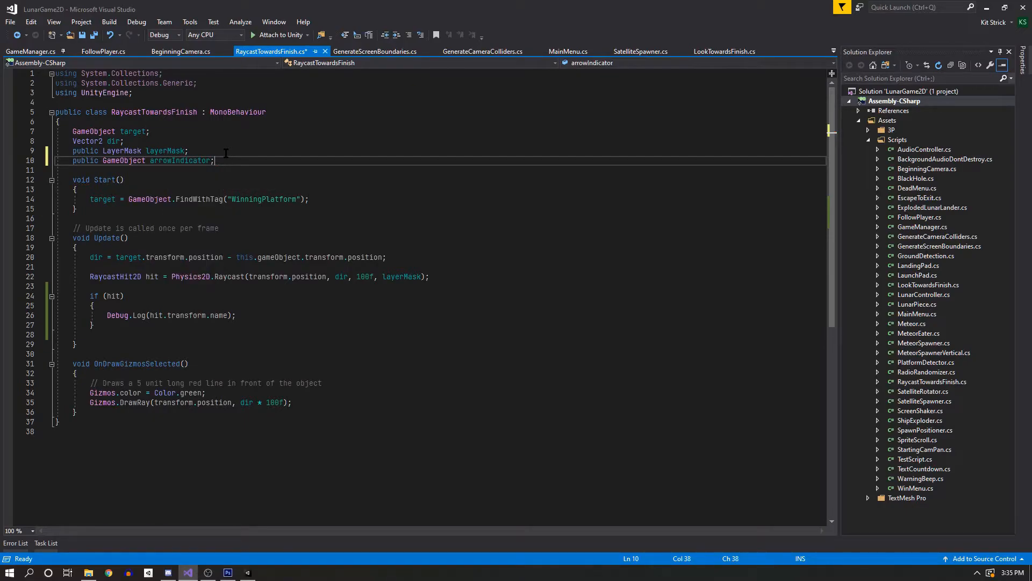
pyautogui.scroll(-4, 177, 160)
pyautogui.scroll(3, 221, 113)
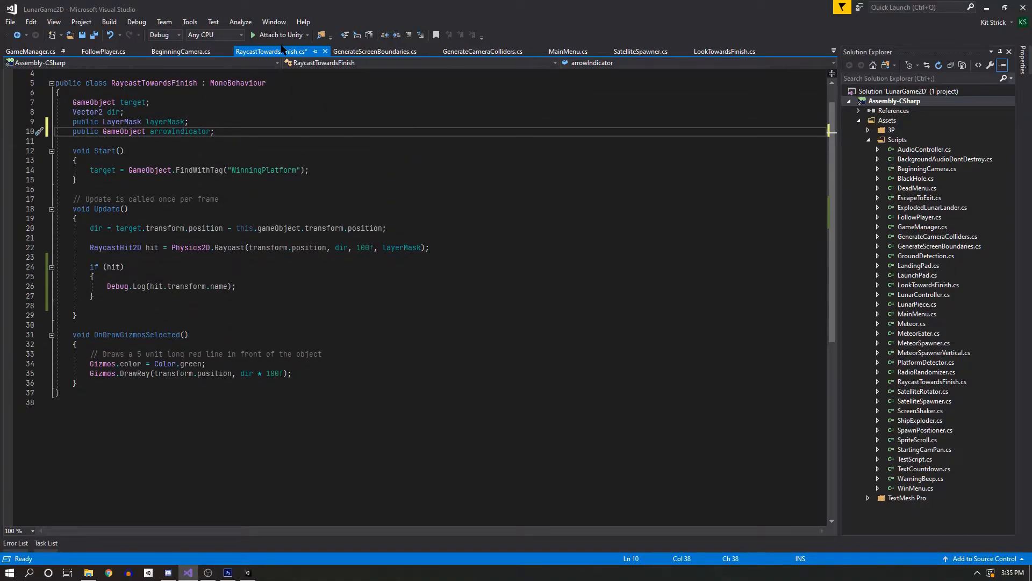
pyautogui.hotkey('ctrl', 's')
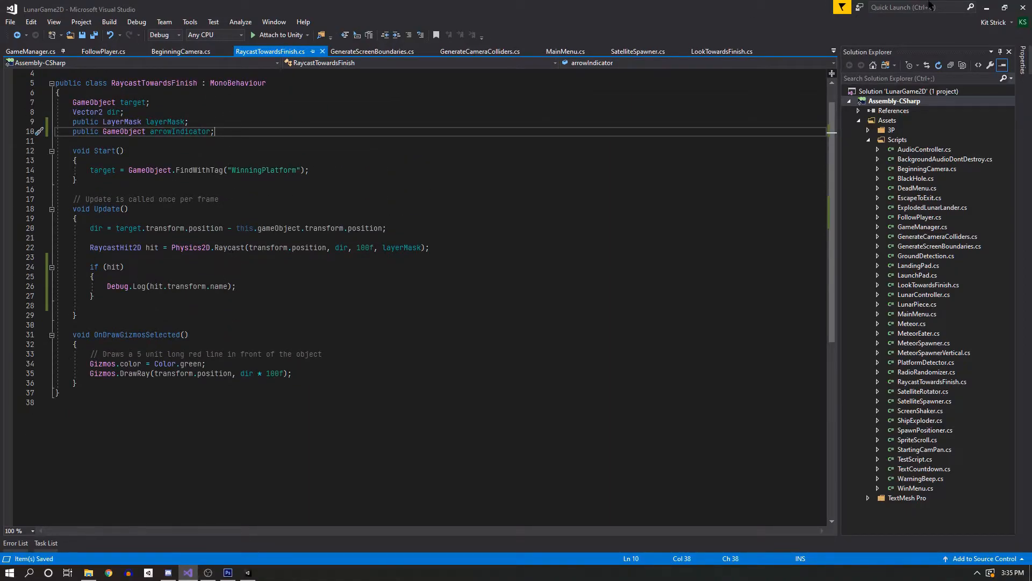
# Back in Unity, assign the IndicatorArrow object to the Arrow Indicator reference of PlayerLander's Raycast Towards Finish component, and save the scene.
pyautogui.click(986, 6)
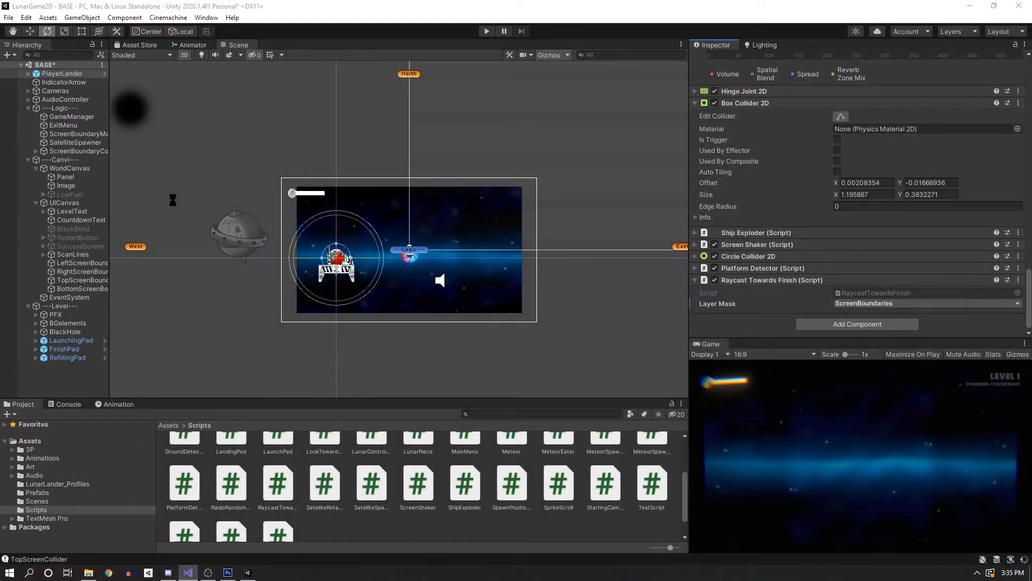
pyautogui.moveTo(63, 83); pyautogui.dragTo(915, 316)
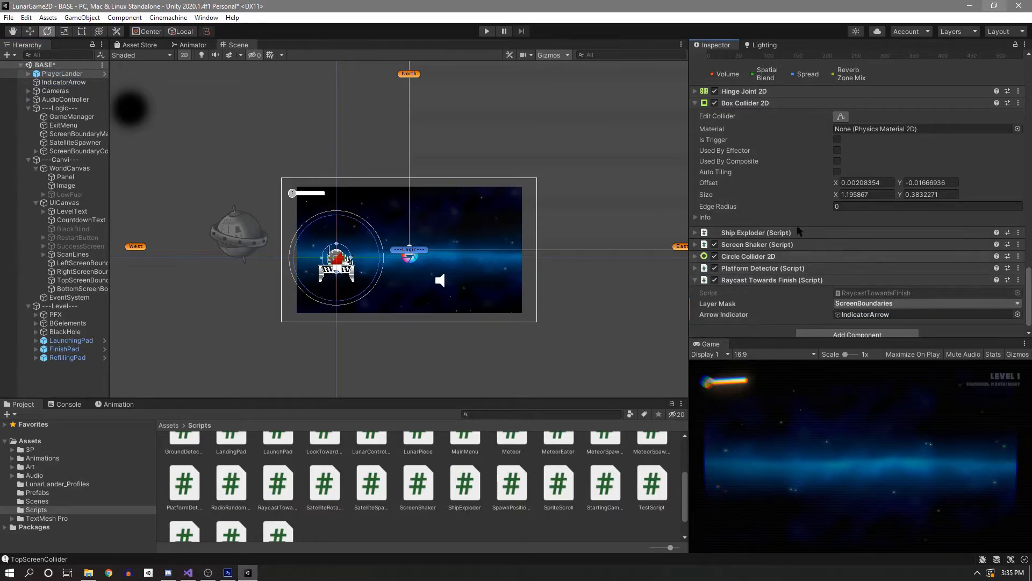
pyautogui.hotkey('ctrl', 's')
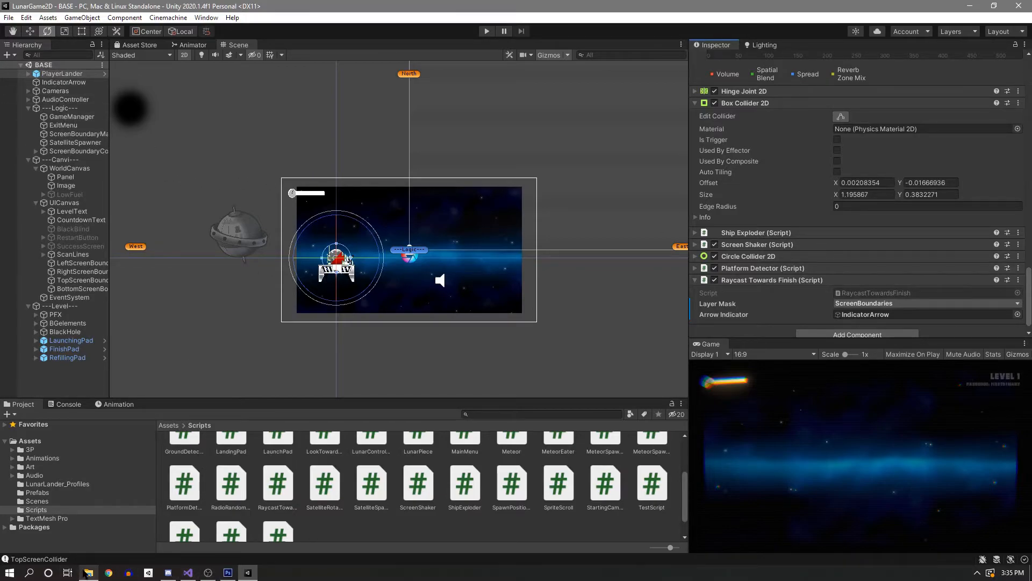
pyautogui.moveTo(226, 574)
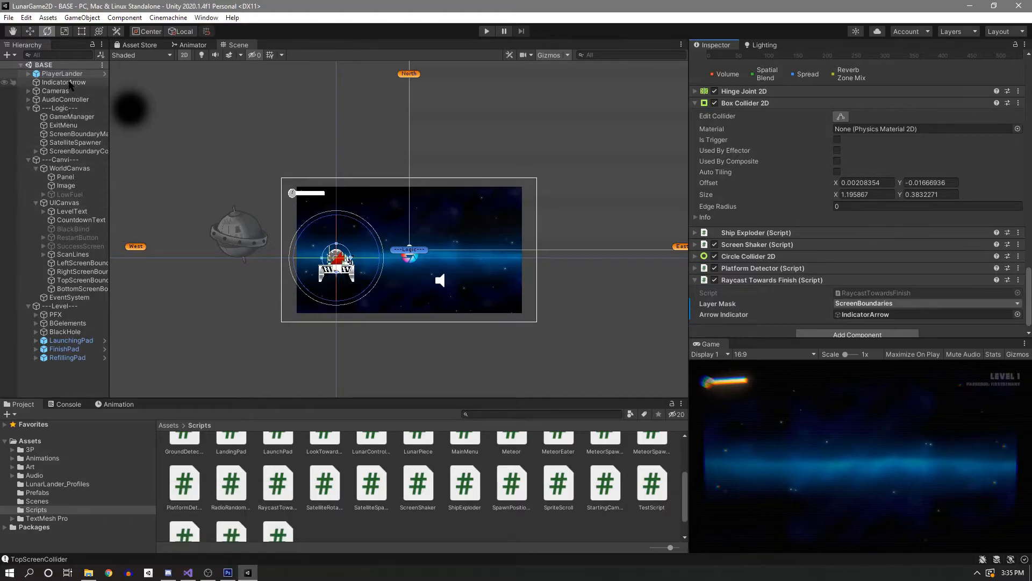
# In RaycastTowardsFinish.cs, add arrowIndicator.transform.position = hit.transform.position; inside the if (hit) block, above the Debug.Log line.
pyautogui.doubleClick(892, 293)
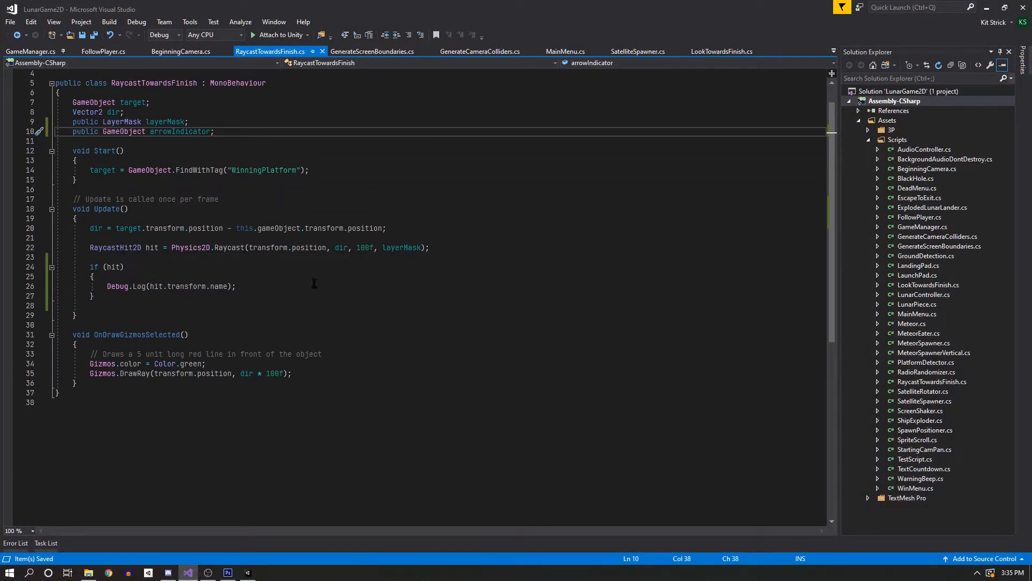
pyautogui.click(166, 275)
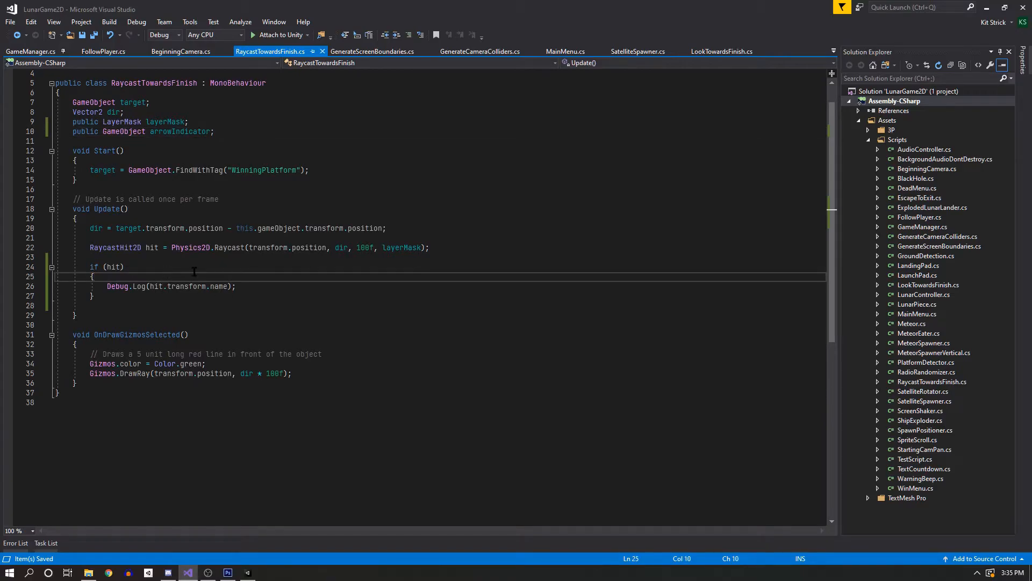
pyautogui.press('Return')
pyautogui.press('Return')
pyautogui.press('Return')
pyautogui.press('Up')
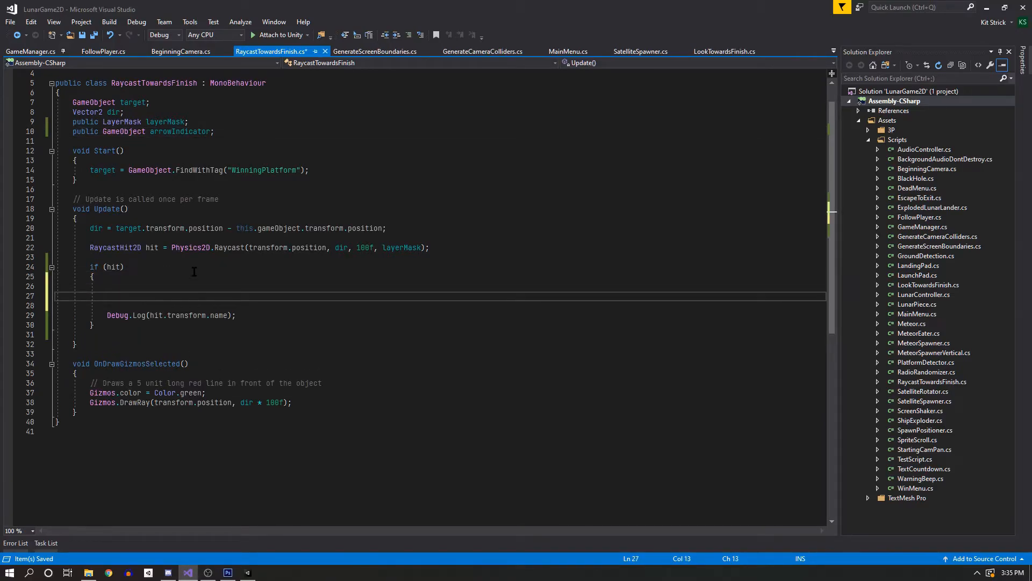
pyautogui.write('arrowIndicator.')
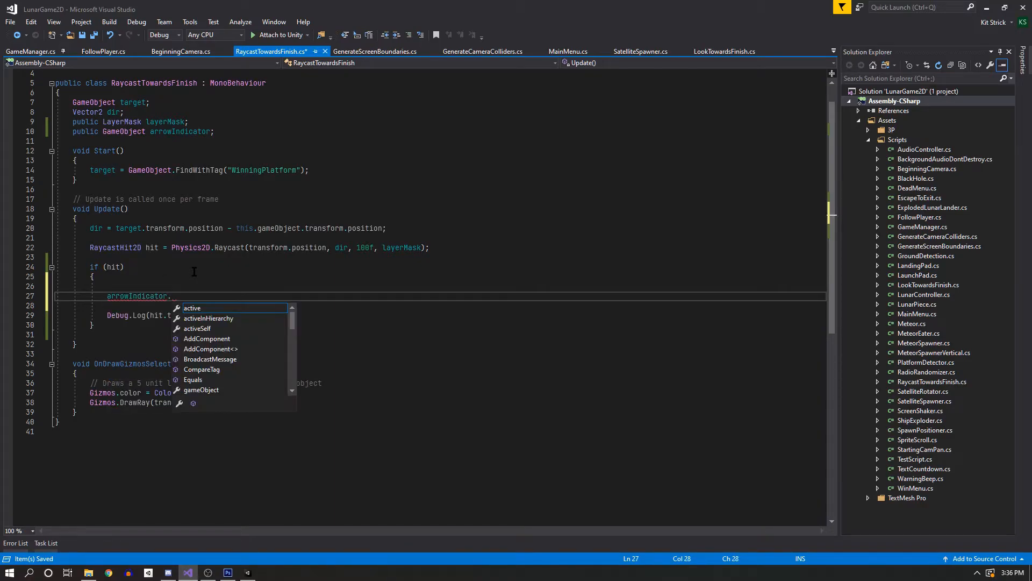
pyautogui.write('transform.posit')
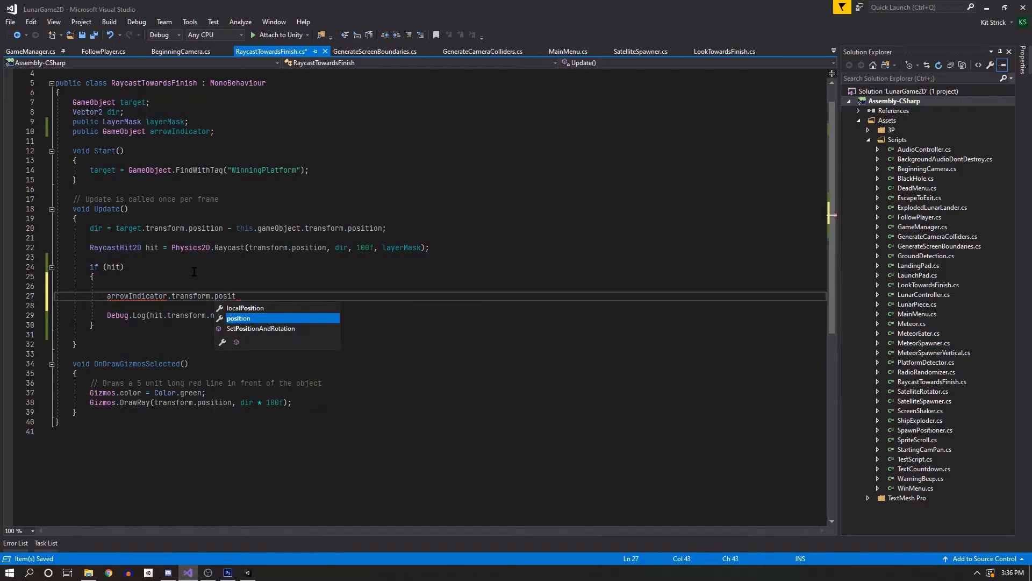
pyautogui.write('ion = ')
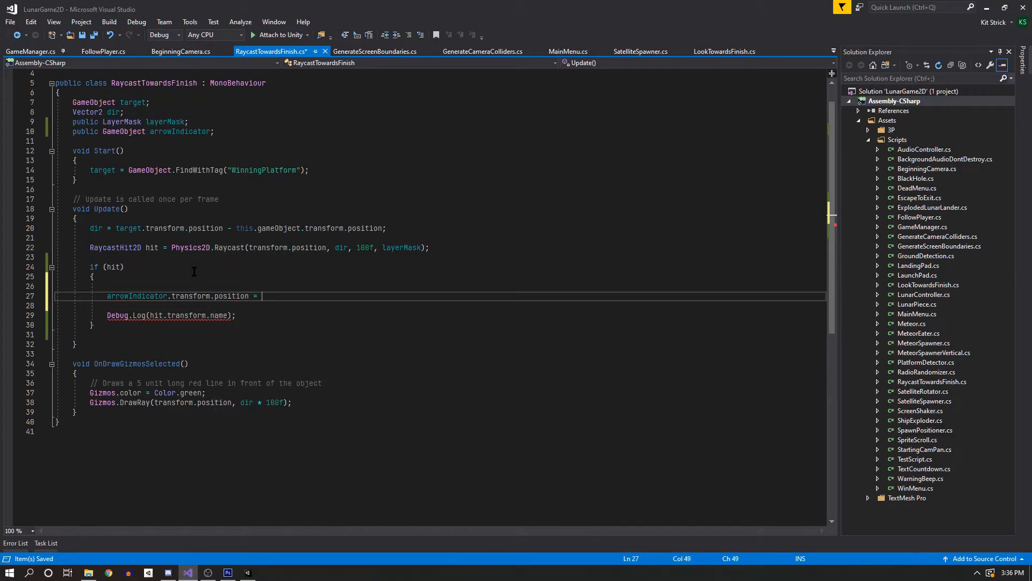
pyautogui.write('hit')
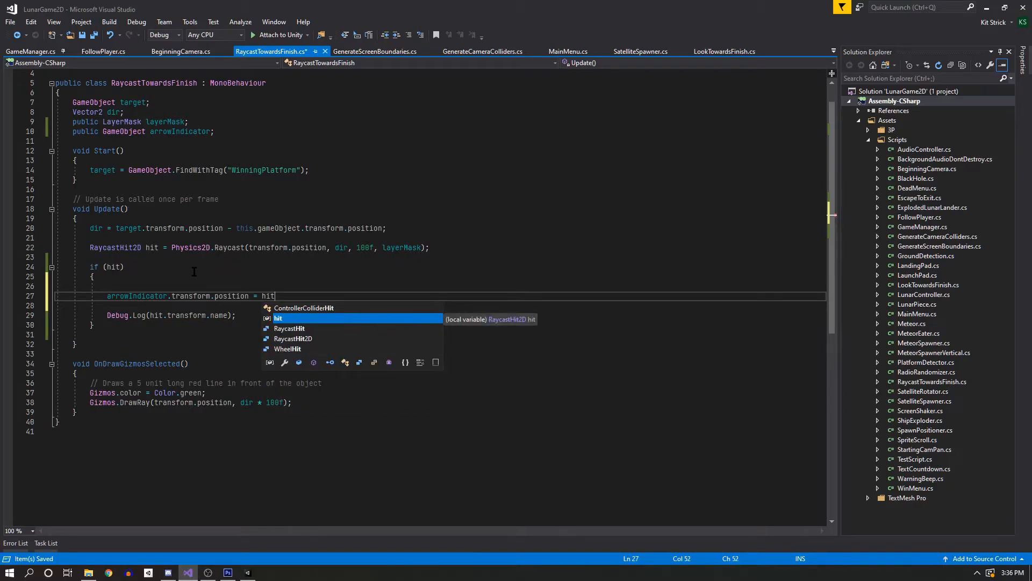
pyautogui.write('.')
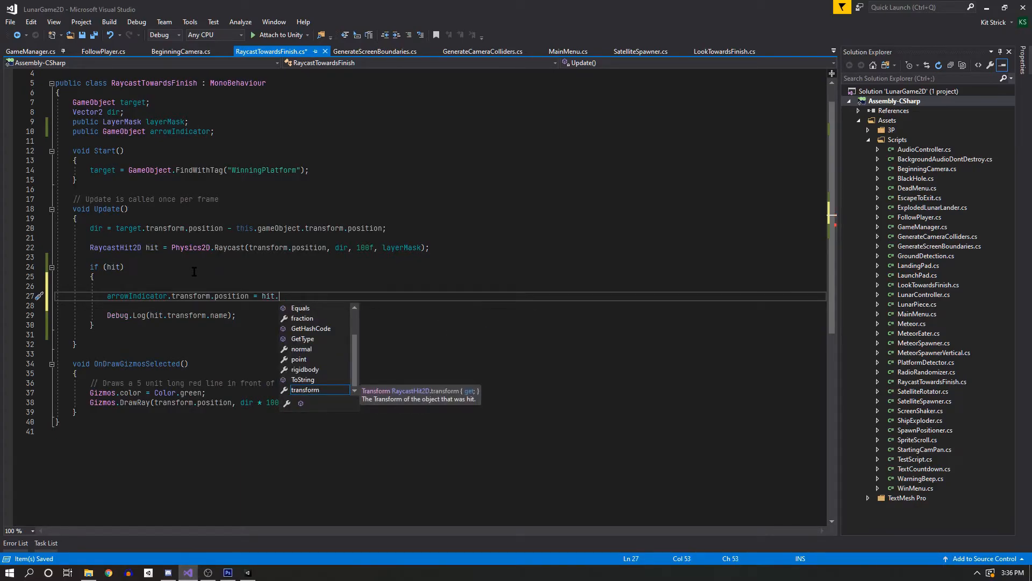
pyautogui.write('transform.position;')
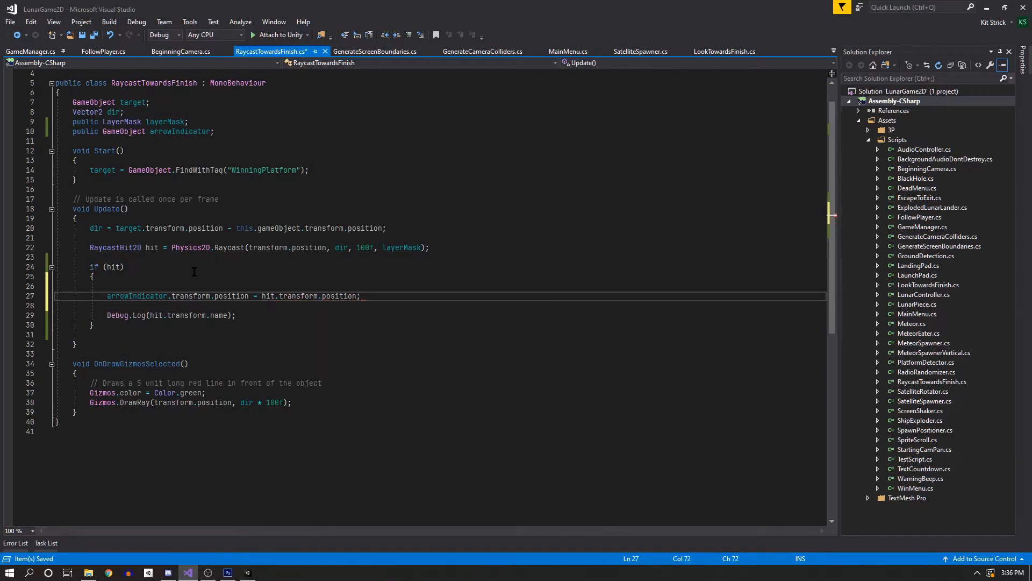
# Remove the blank line above the new arrowIndicator position statement, and save the script.
pyautogui.press('Down')
pyautogui.press('Down')
pyautogui.press('Down')
pyautogui.press('Down')
pyautogui.press('Down')
pyautogui.press('Down')
pyautogui.press('Down')
pyautogui.click(136, 283)
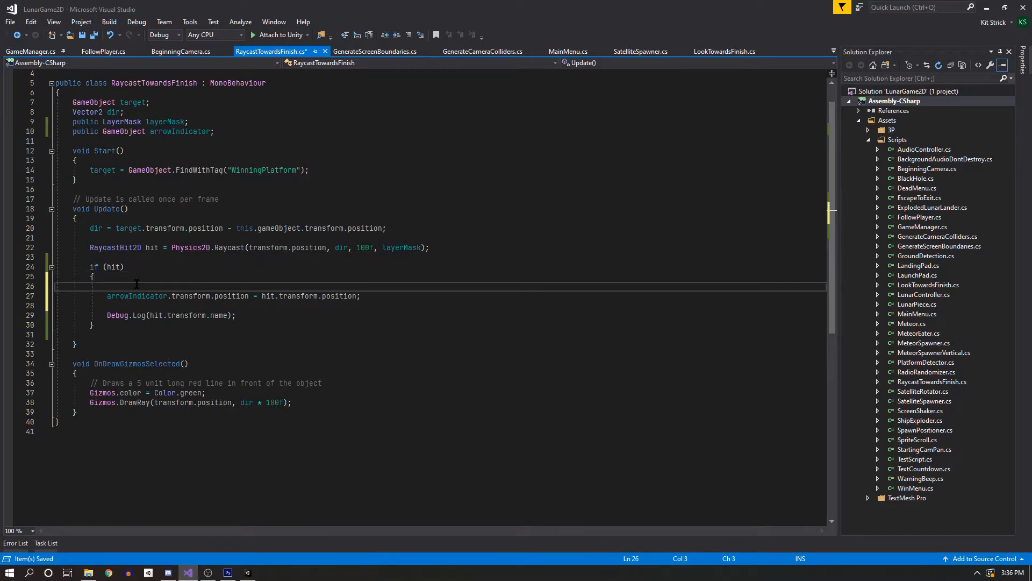
pyautogui.press('BackSpace')
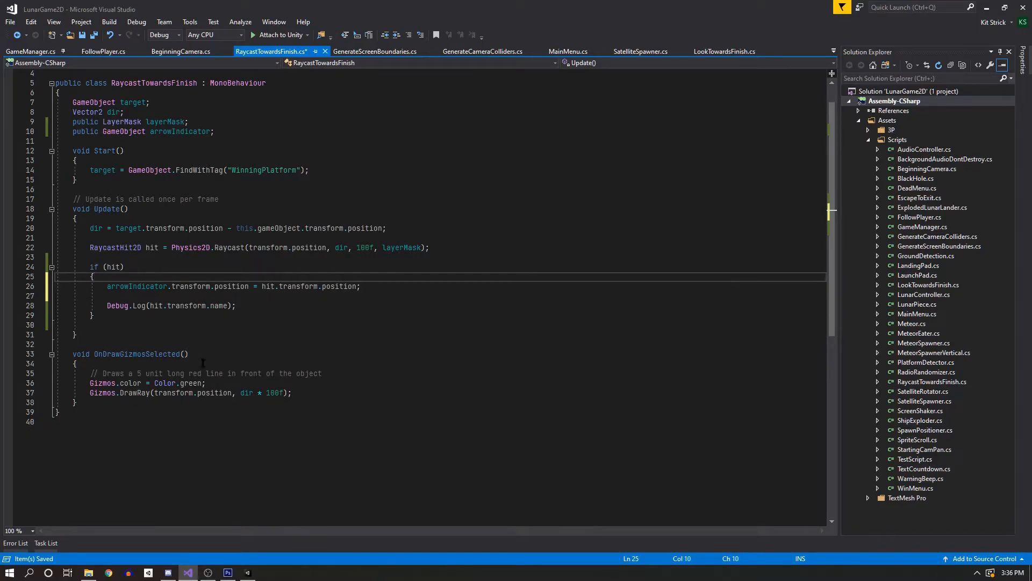
pyautogui.hotkey('ctrl', 's')
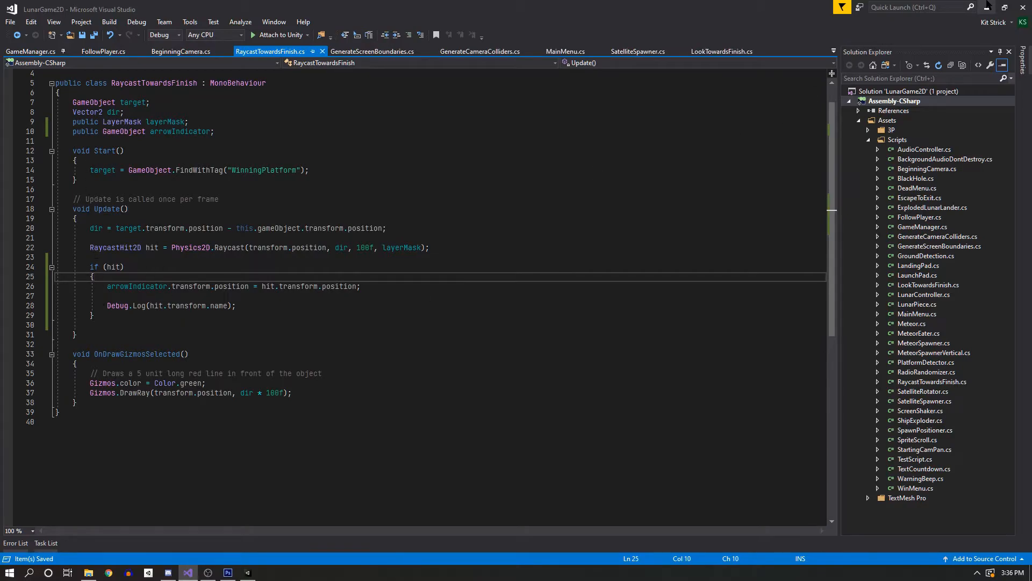
# Return to Unity, select IndicatorArrow with the Move tool, play-test the level by flying the lander, and stop the game.
pyautogui.click(987, 7)
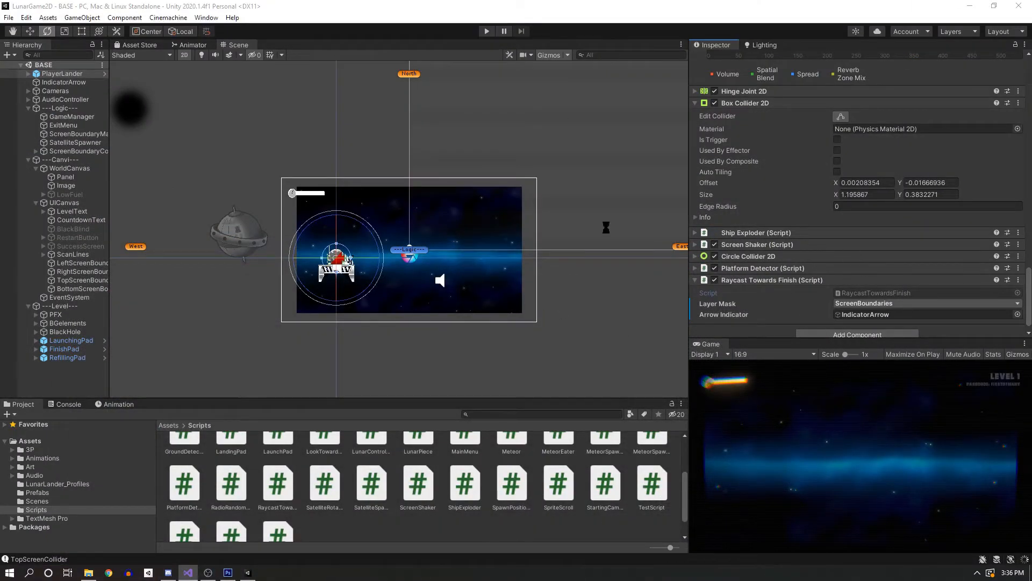
pyautogui.click(63, 82)
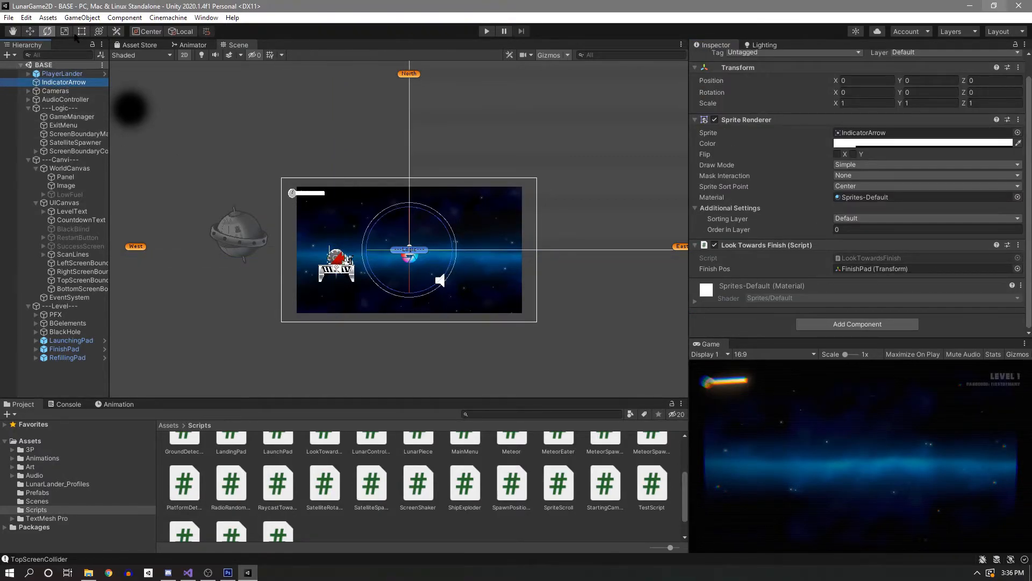
pyautogui.click(30, 31)
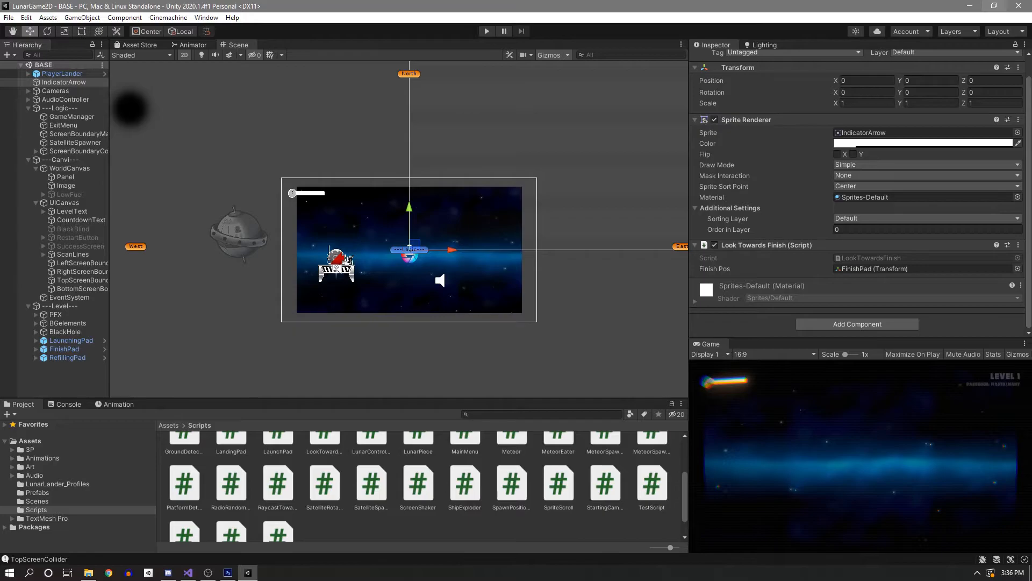
pyautogui.click(487, 31)
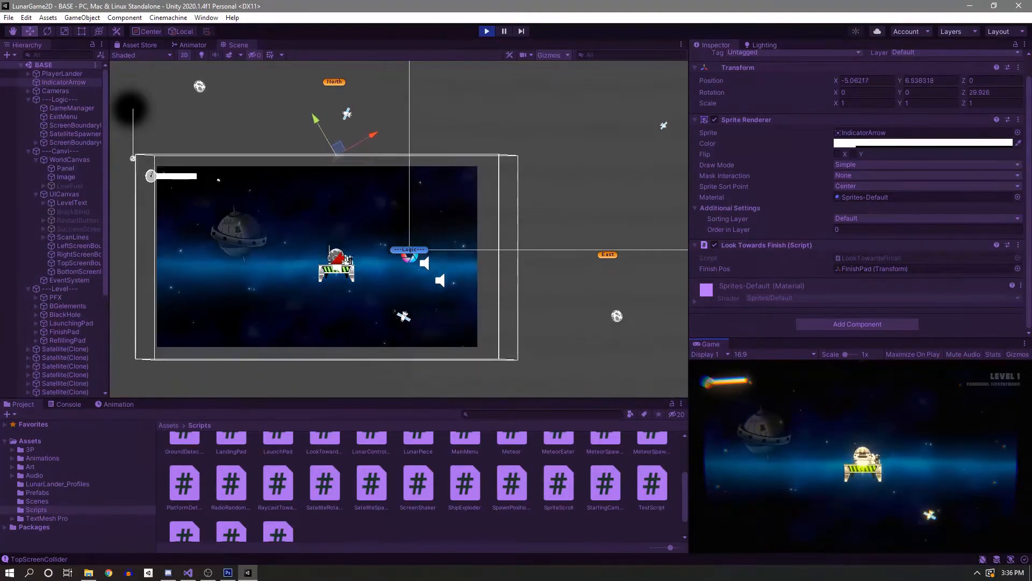
pyautogui.press('space')
pyautogui.press('a')
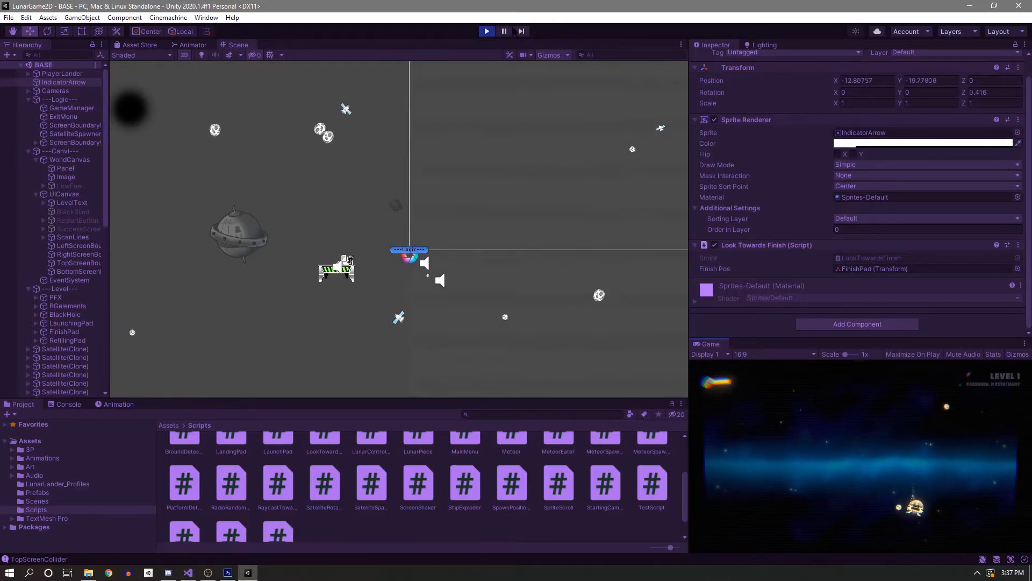
pyautogui.hotkey('ctrl', 'p')
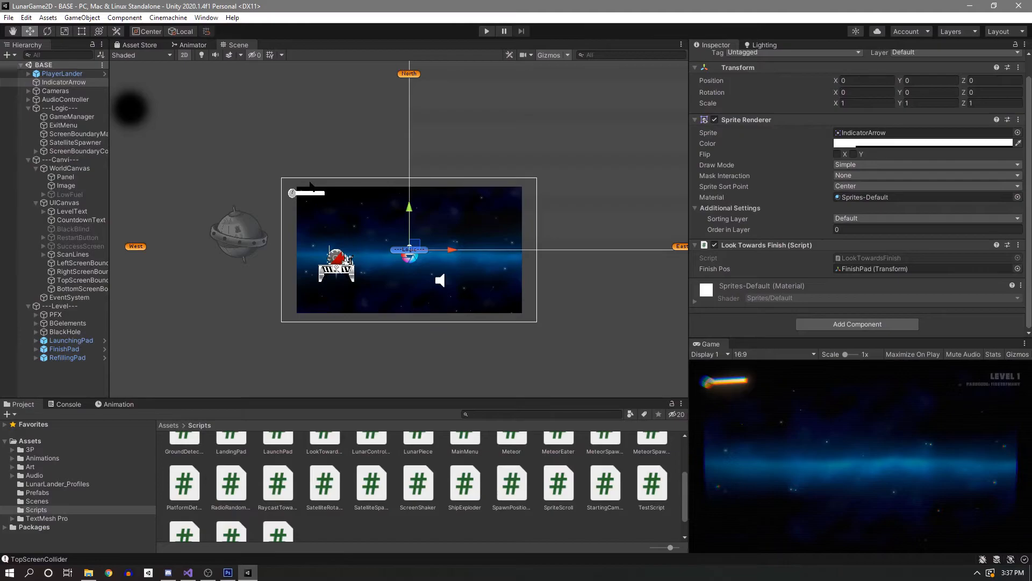
# Collapse the UICanvas hierarchy, expand ScreenBoundaryColliders, and make IndicatorArrow a child of it.
pyautogui.scroll(3, 350, 262)
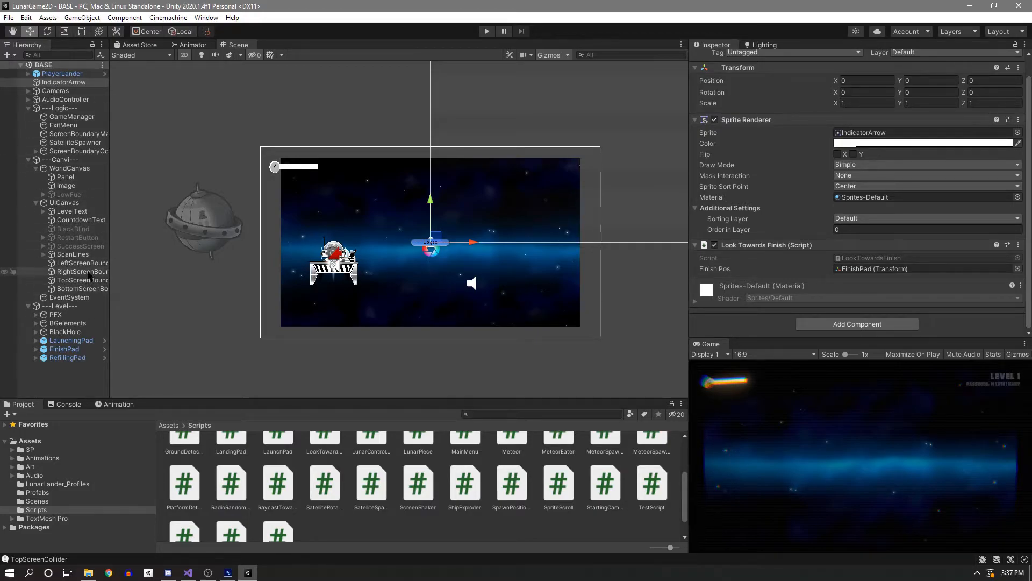
pyautogui.click(36, 202)
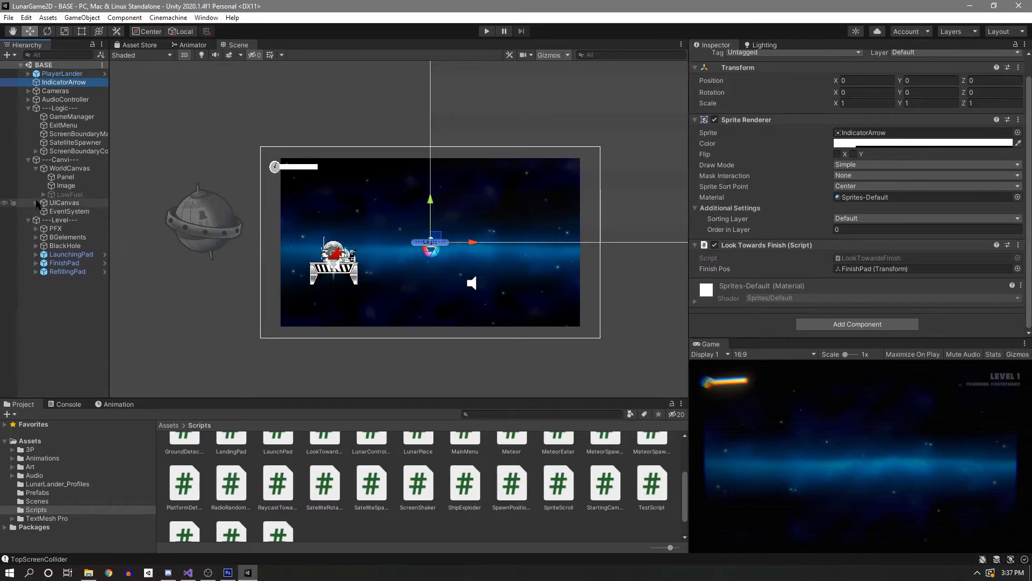
pyautogui.click(36, 152)
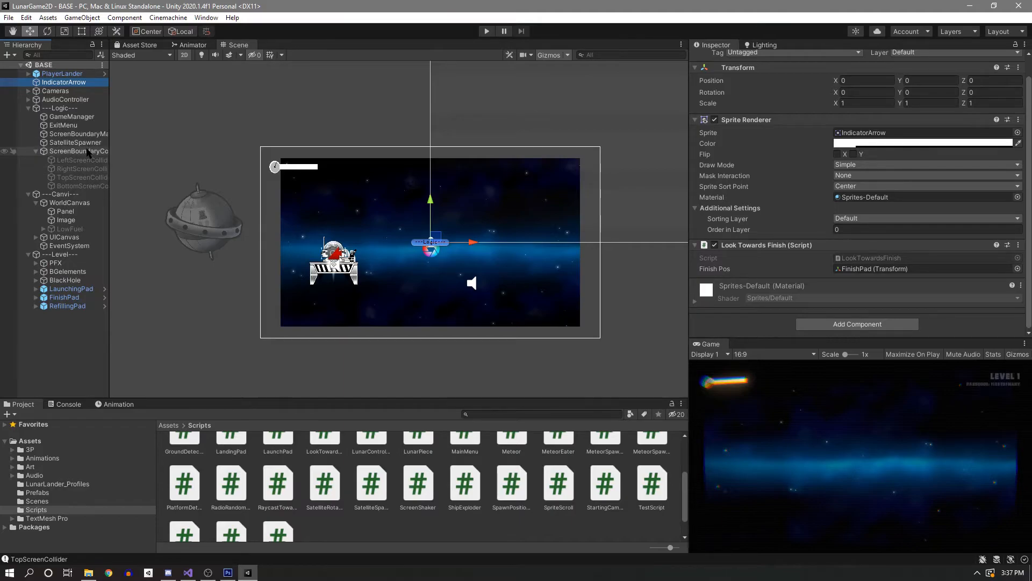
pyautogui.moveTo(68, 83); pyautogui.dragTo(79, 171)
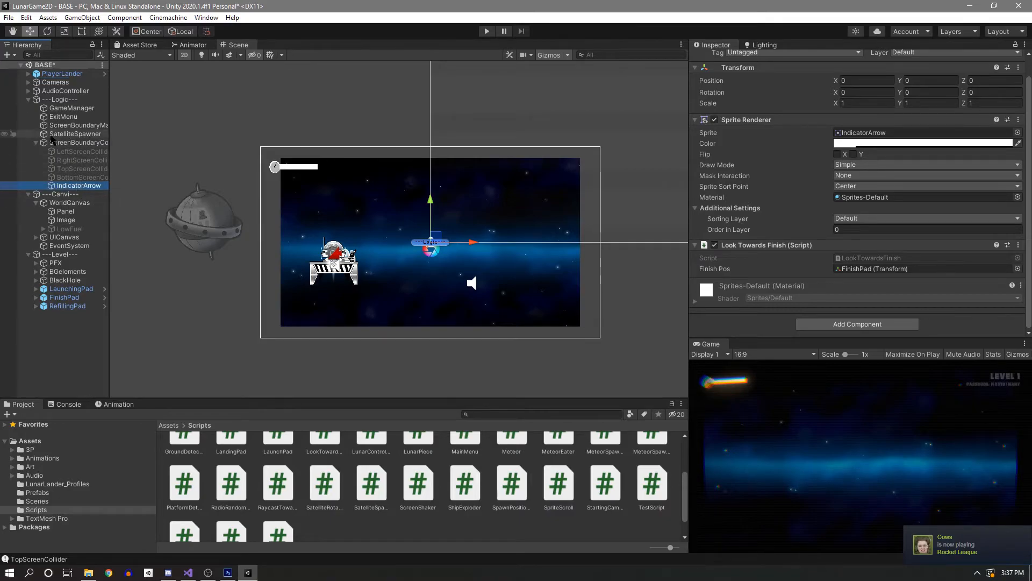
# Rename the ScreenBoundaryColliders object as ScreenBoundarySystem, and make ScreenBoundaryMaker a child of it.
pyautogui.click(70, 142)
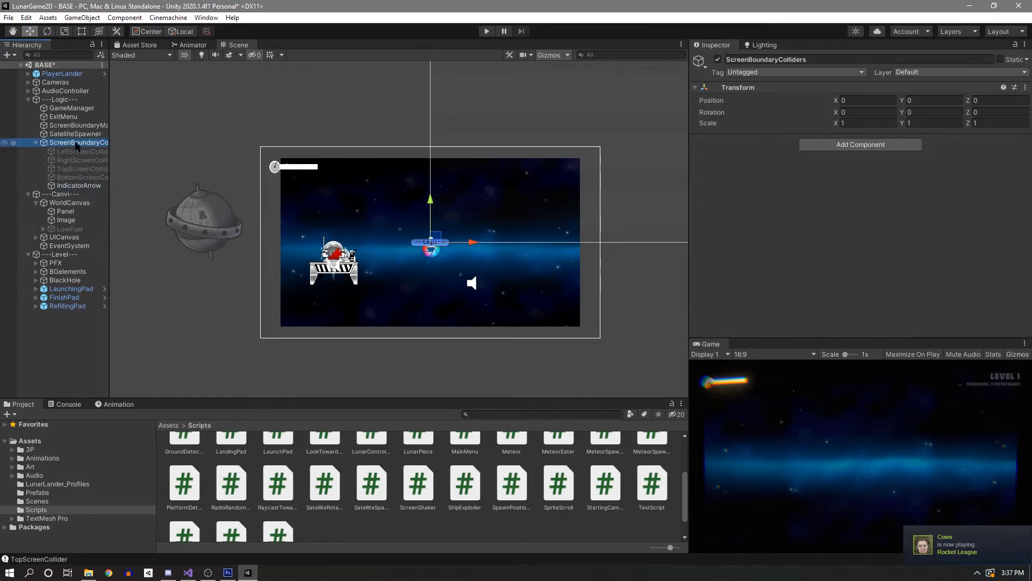
pyautogui.click(823, 58)
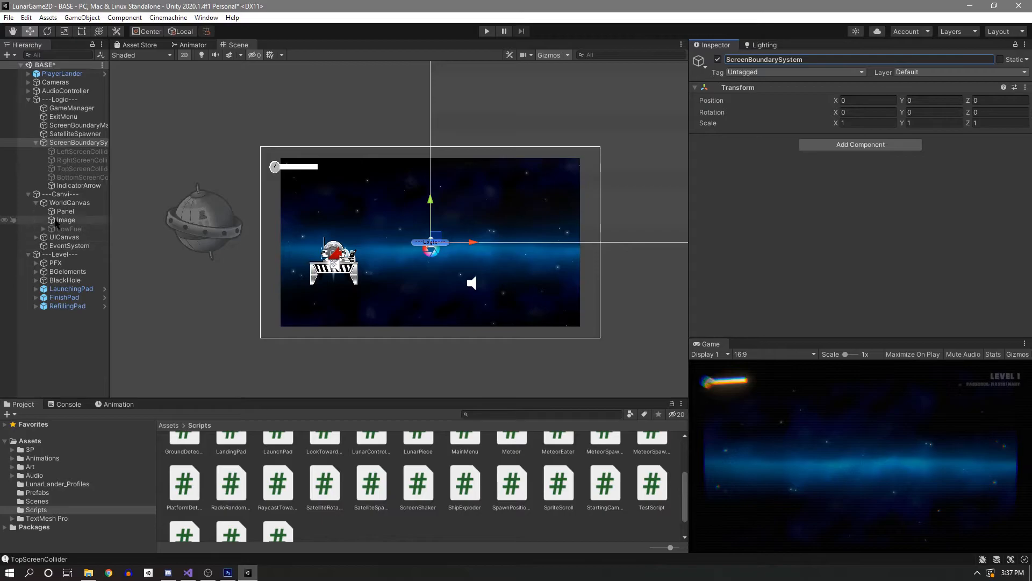
pyautogui.moveTo(68, 126)
pyautogui.mouseDown()
pyautogui.moveTo(110, 131)
pyautogui.moveTo(81, 142)
pyautogui.mouseUp()
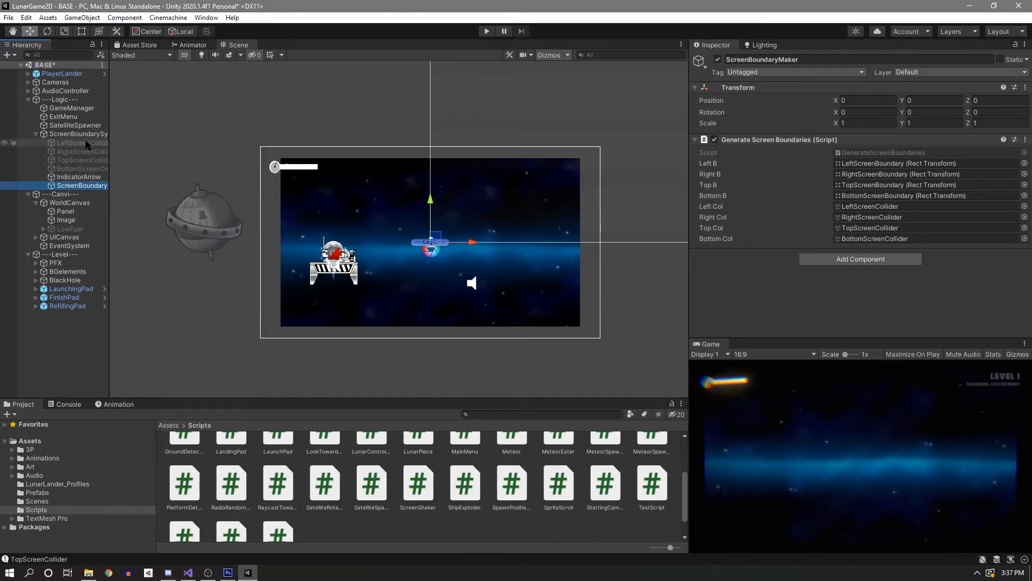
# Switch to Visual Studio, declare a public GameObject named arrow below bottomCol in the GenerateScreenBoundaries script, and save it.
pyautogui.click(897, 261)
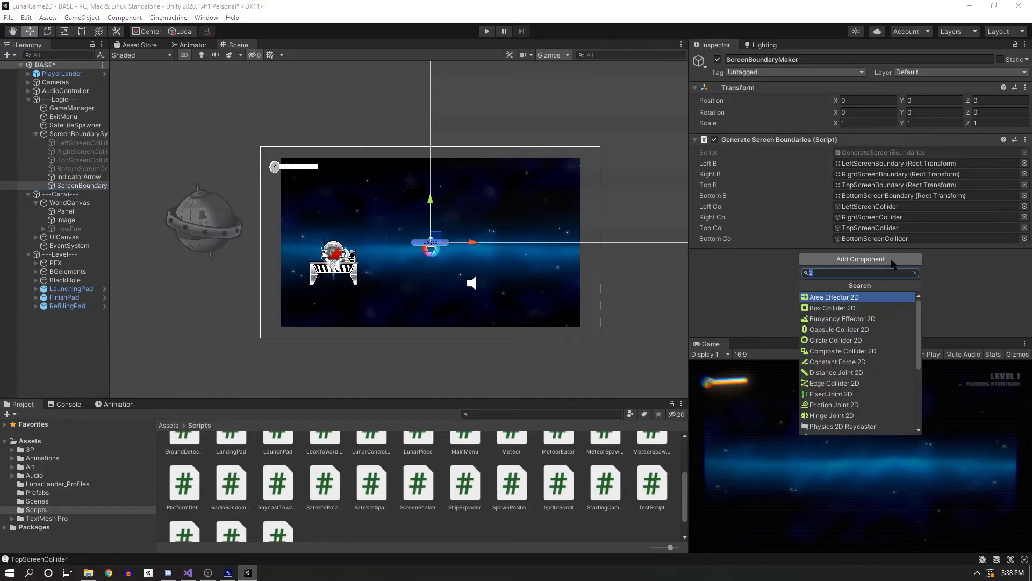
pyautogui.click(1000, 276)
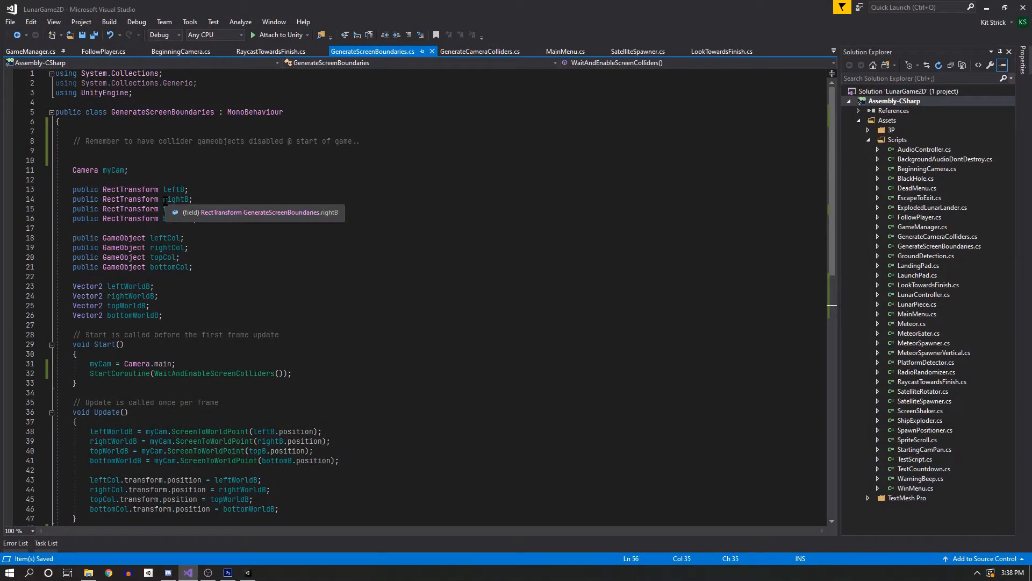
pyautogui.click(225, 268)
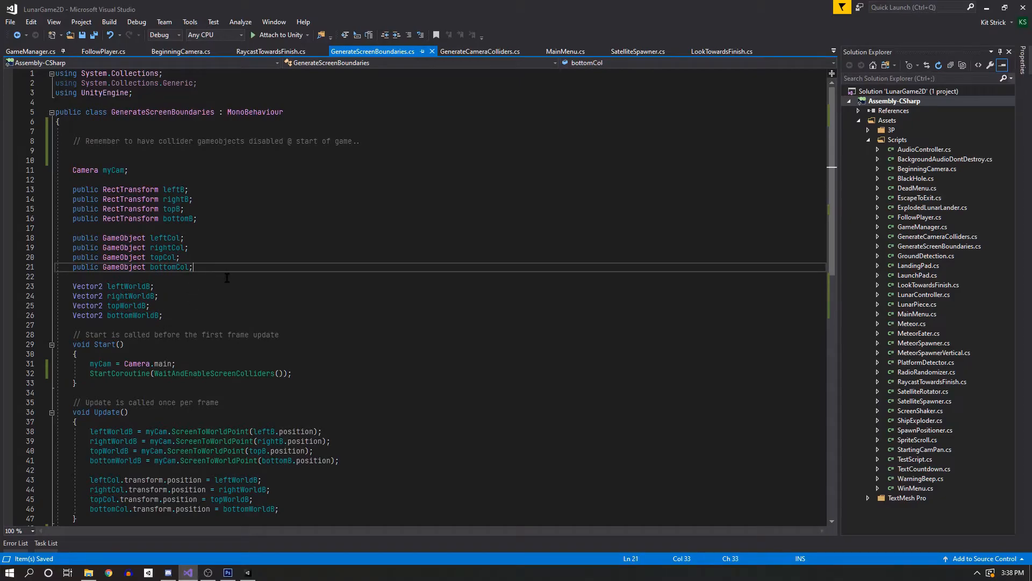
pyautogui.press('Return')
pyautogui.press('Return')
pyautogui.write('public')
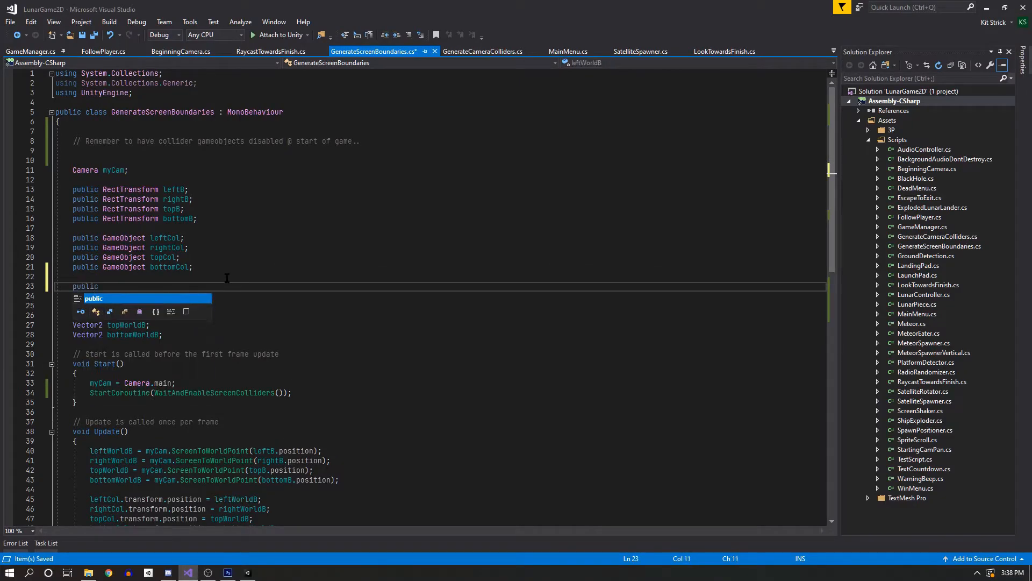
pyautogui.write(' GameO')
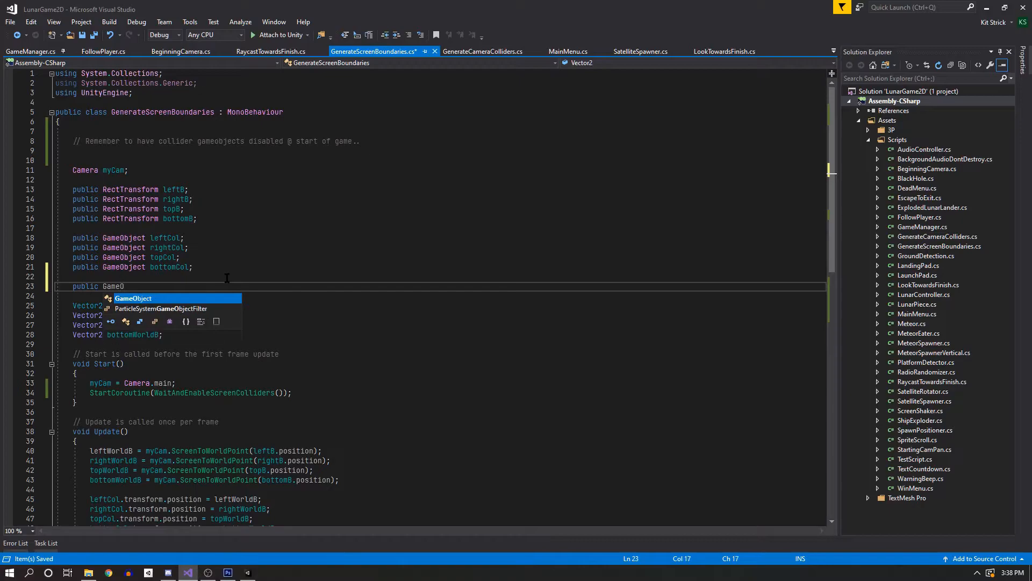
pyautogui.write('bject ')
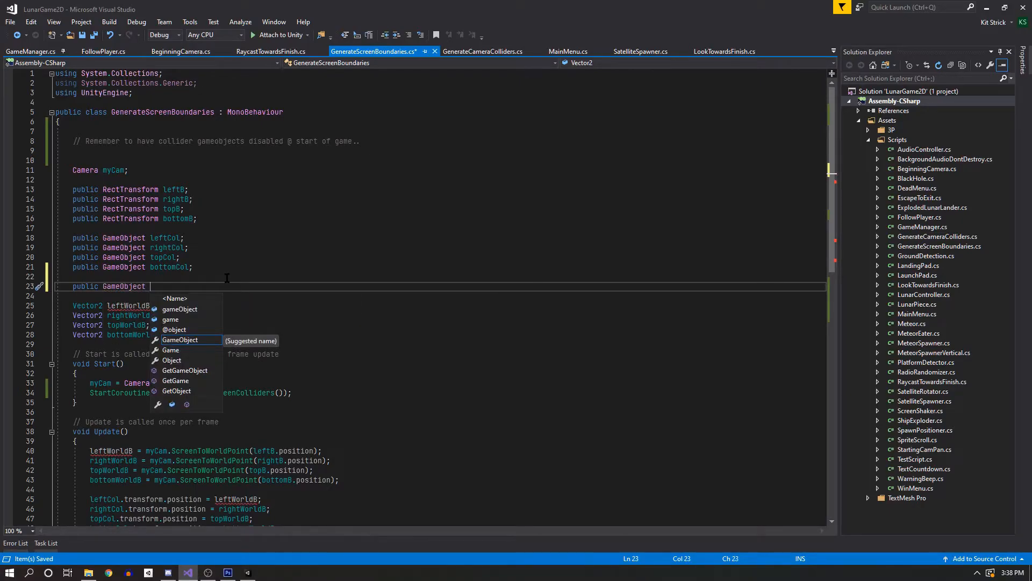
pyautogui.write('arrow;')
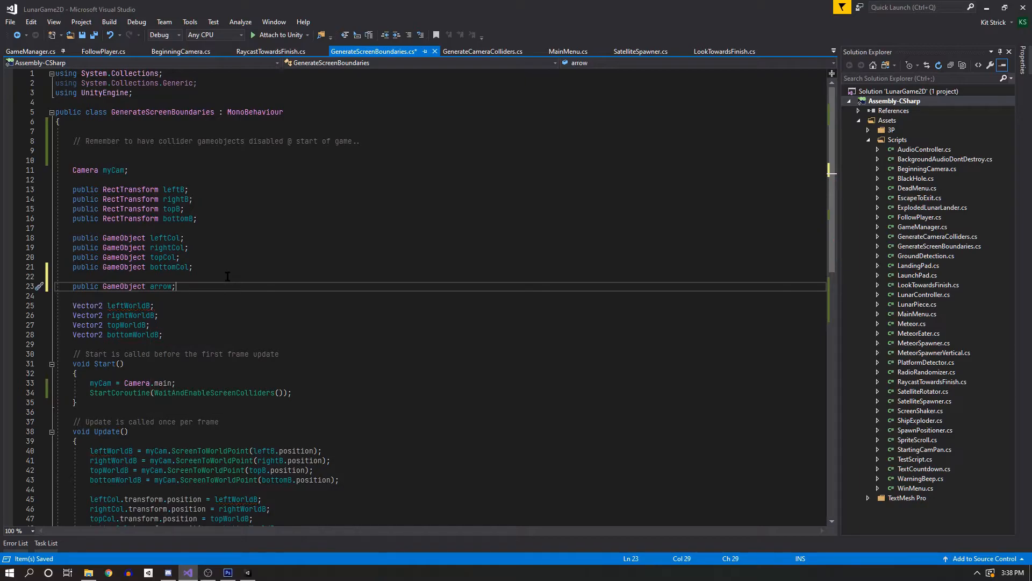
pyautogui.hotkey('ctrl', 's')
# Add arrow.SetActive(true); after the collider activations in the WaitAndEnableScreenColliders coroutine, and save the script.
pyautogui.scroll(-4, 204, 323)
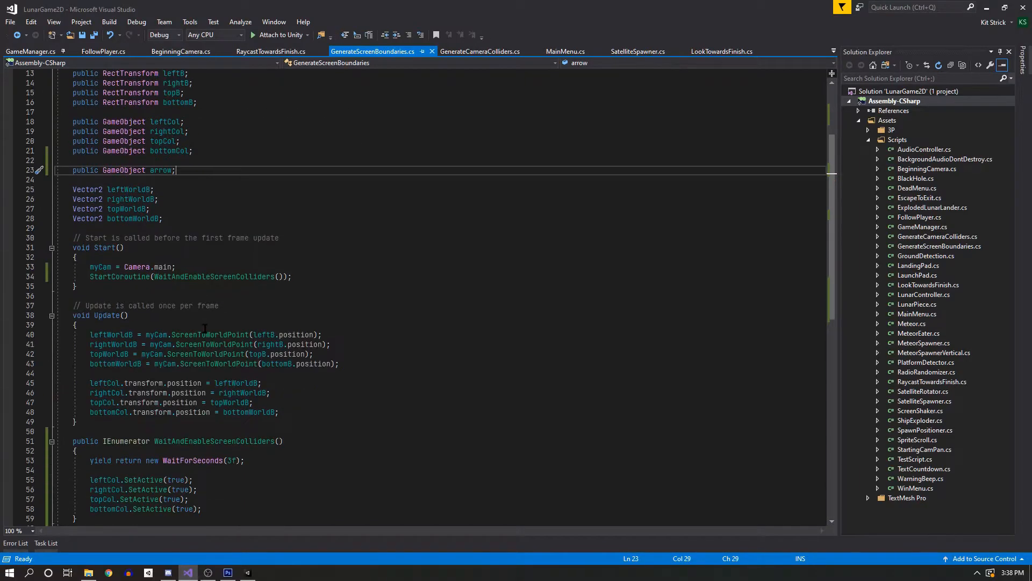
pyautogui.scroll(-4, 153, 144)
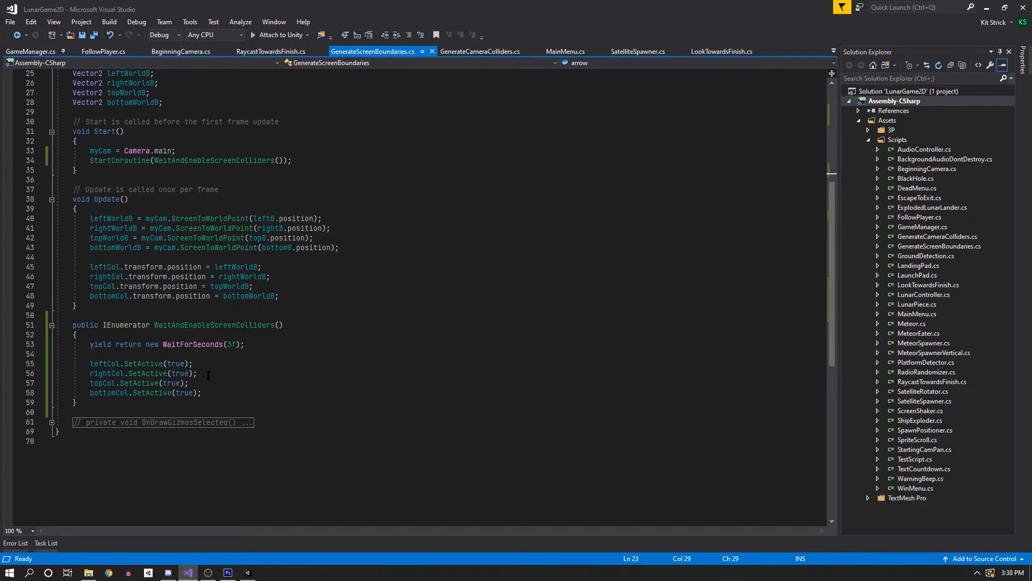
pyautogui.click(225, 400)
pyautogui.click(233, 393)
pyautogui.press('Return')
pyautogui.press('Return')
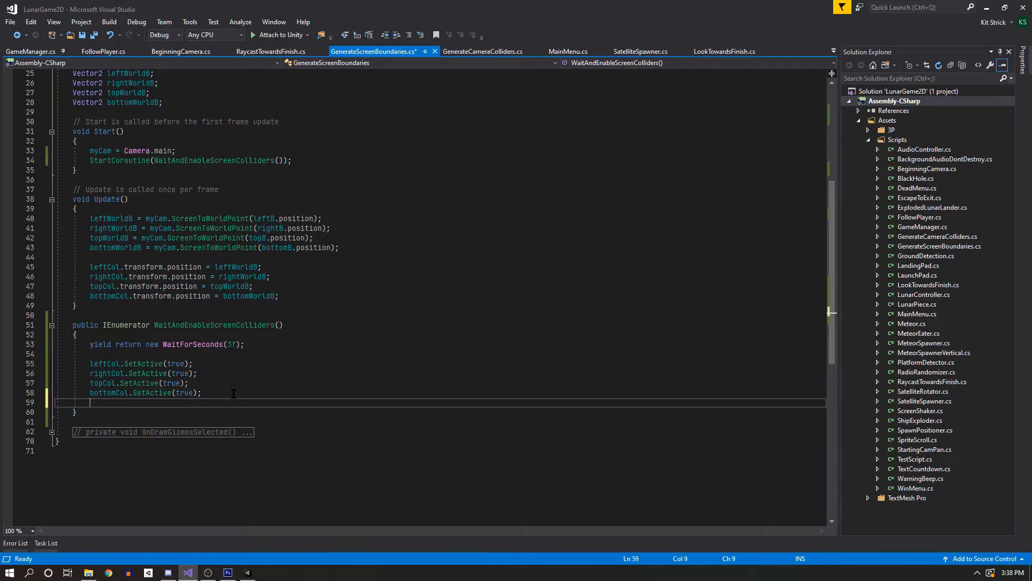
pyautogui.write('arro')
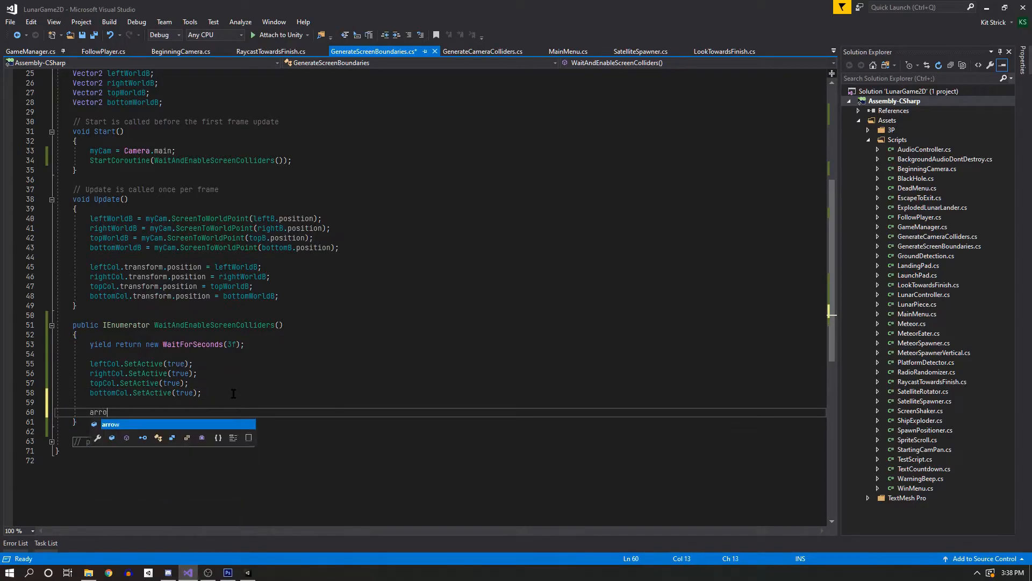
pyautogui.write('w.SetActive(true);')
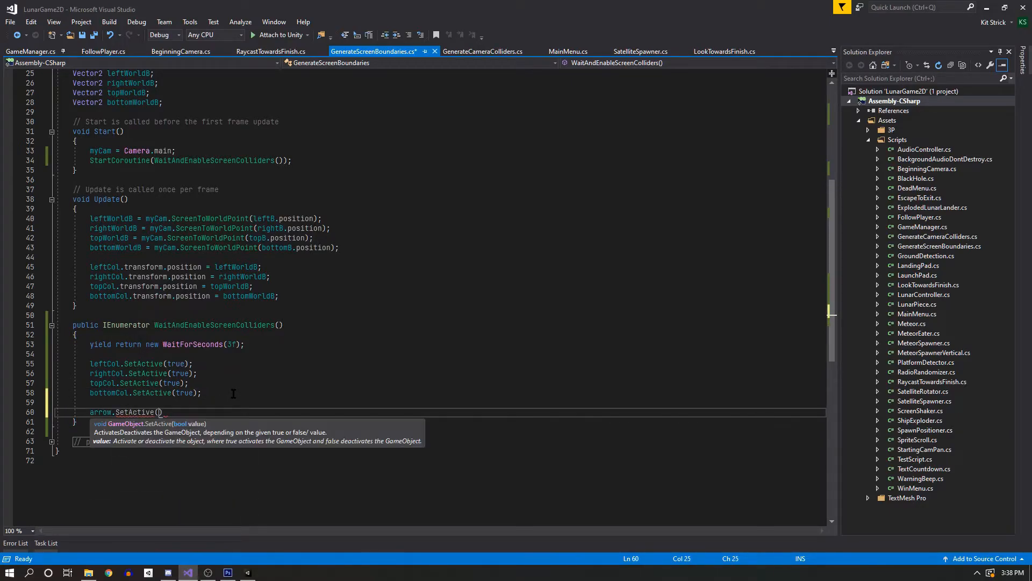
pyautogui.hotkey('ctrl', 's')
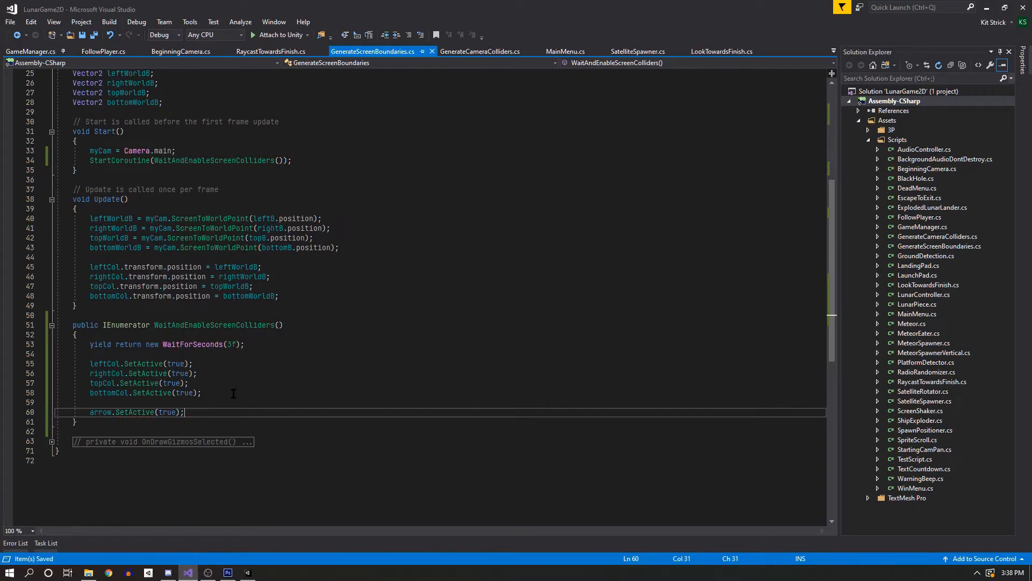
# Add the comment "// oh and also the ARROW" beneath the reminder about disabled collider gameobjects, and save the script.
pyautogui.scroll(8, 231, 391)
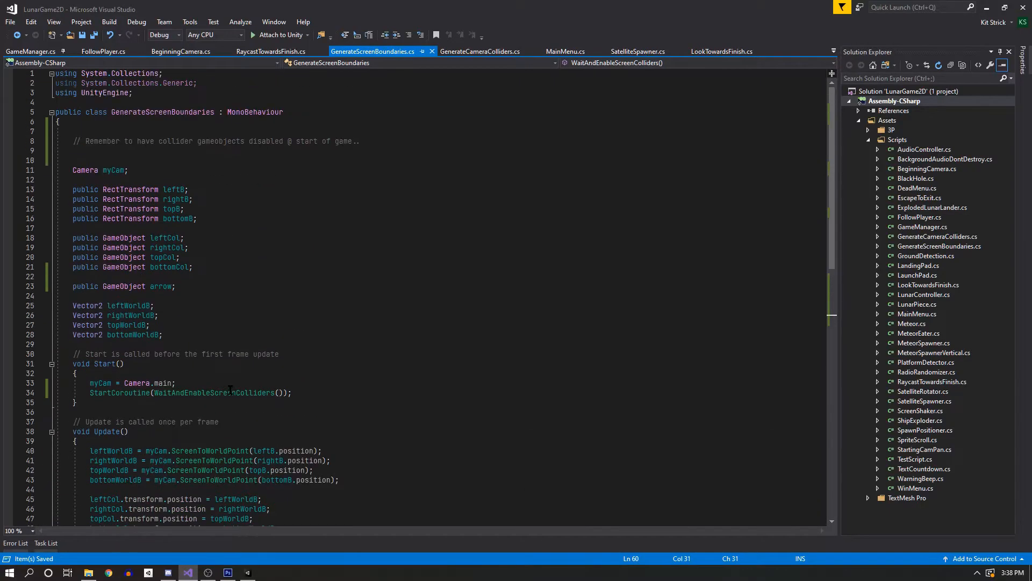
pyautogui.click(382, 141)
pyautogui.press('Return')
pyautogui.write('// oh')
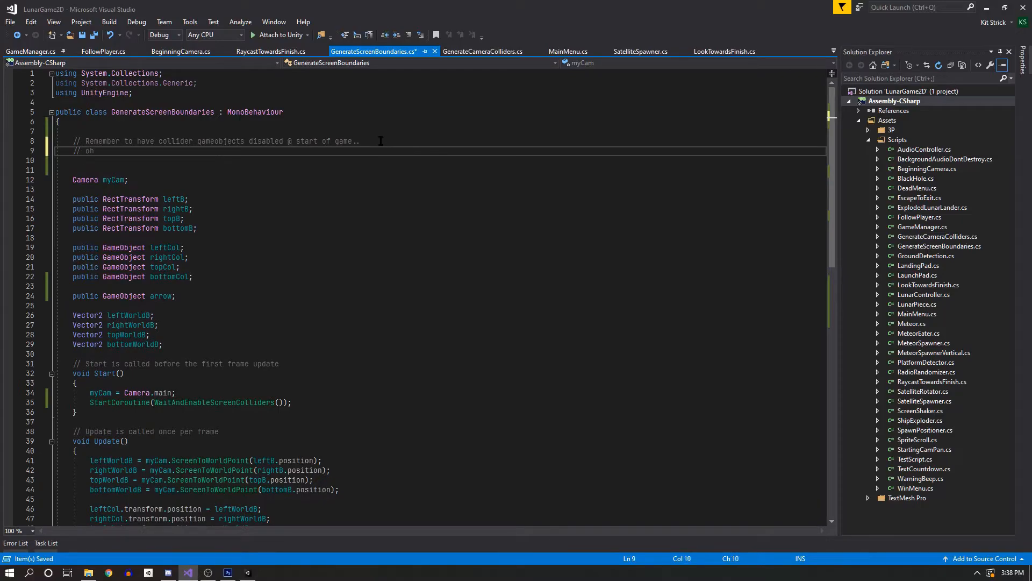
pyautogui.write(' and also th')
pyautogui.hotkey('ctrl', 's')
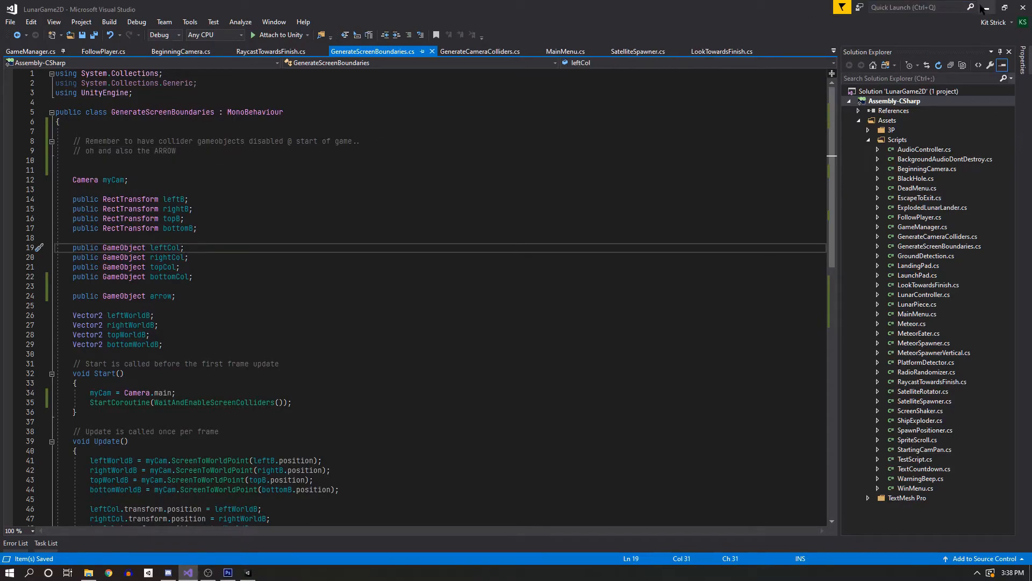
# Return to Unity and deactivate the IndicatorArrow object.
pyautogui.hotkey('alt', 'Tab')
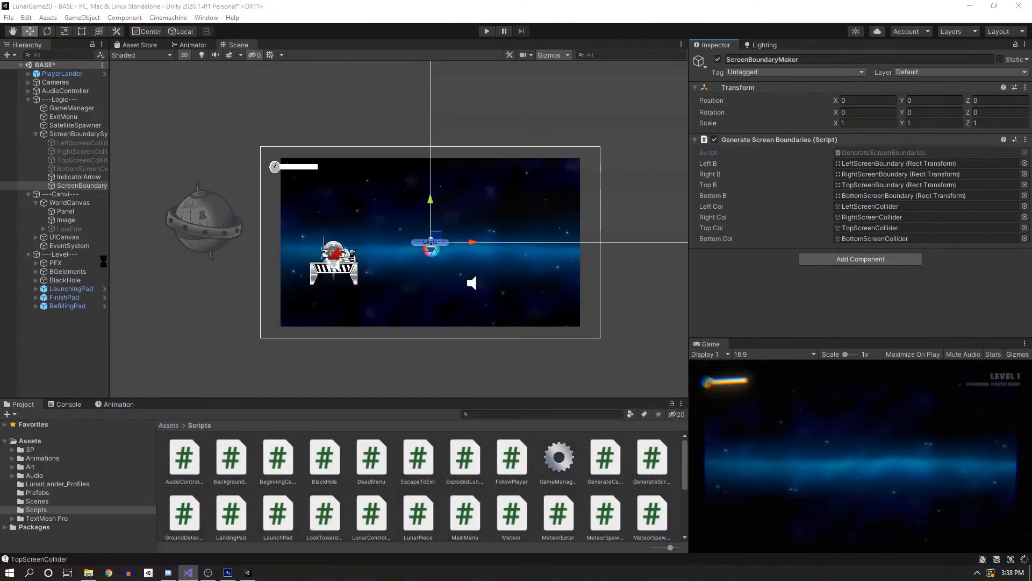
pyautogui.click(80, 177)
pyautogui.click(718, 60)
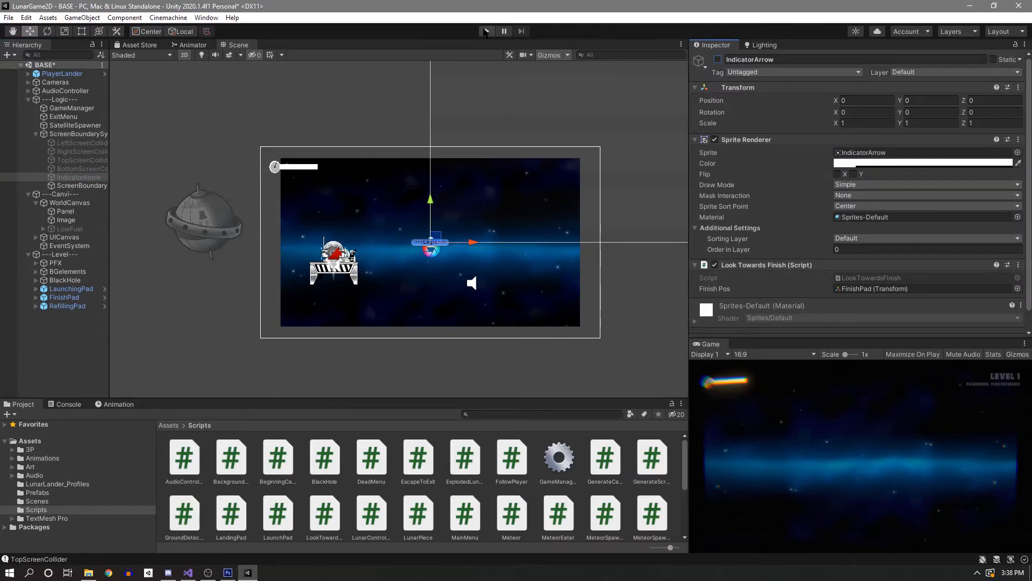
# Briefly run and stop the level, and assign IndicatorArrow to the Arrow reference of ScreenBoundaryMaker's Generate Screen Boundaries script.
pyautogui.click(486, 31)
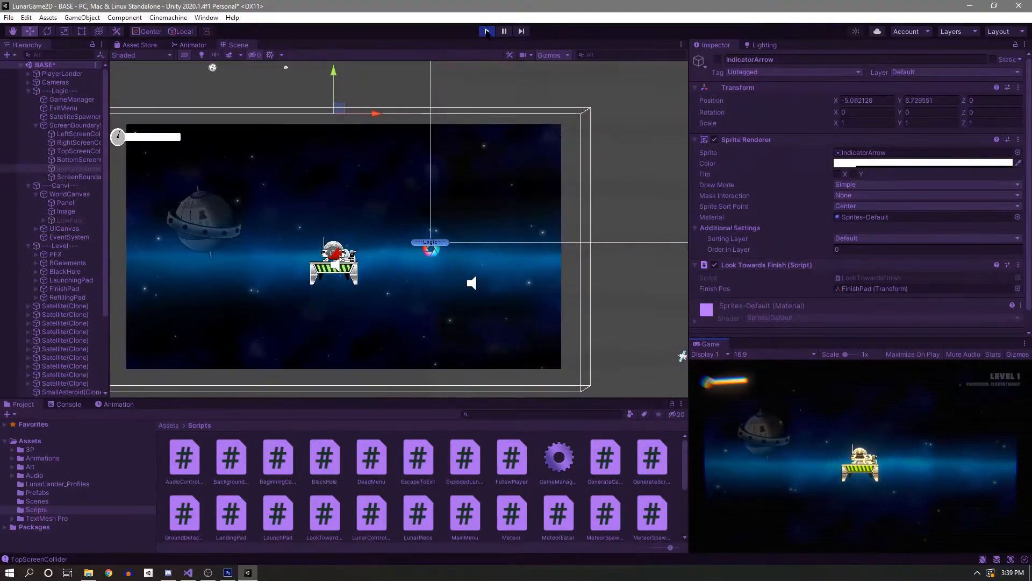
pyautogui.click(487, 31)
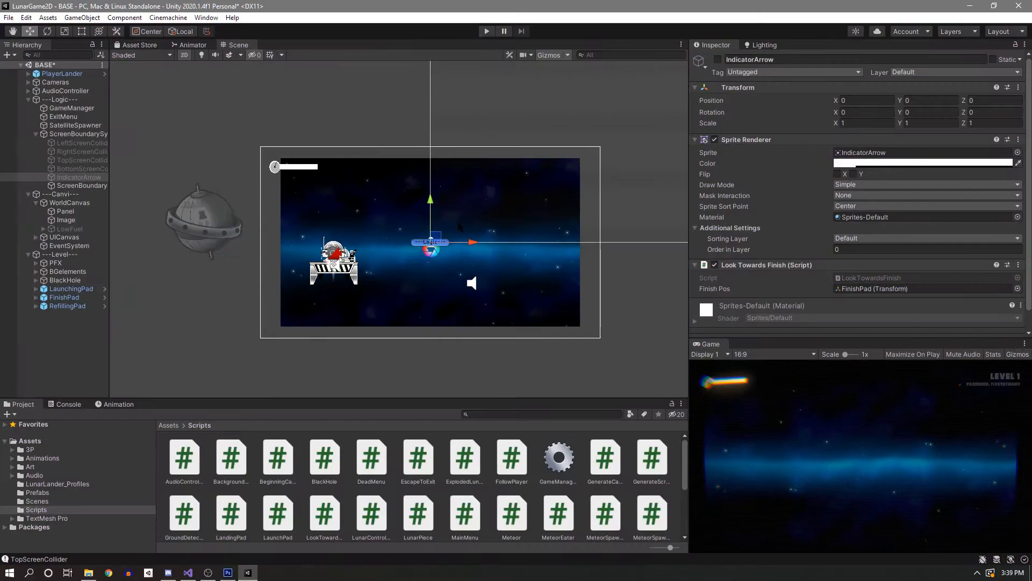
pyautogui.click(80, 186)
pyautogui.moveTo(81, 177); pyautogui.dragTo(888, 251)
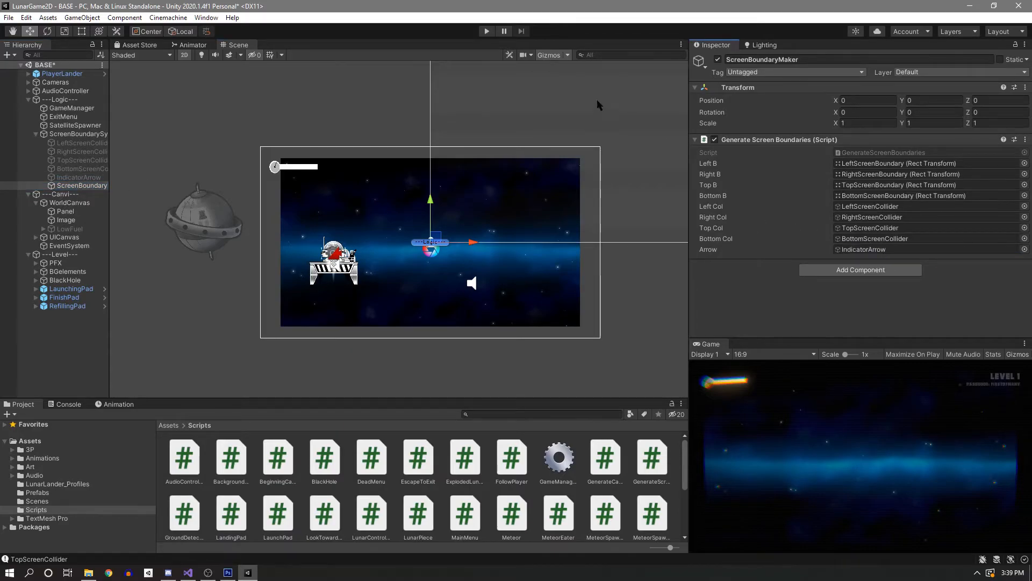
# Play-test the level, select PlayerLander to examine its ray towards the finish in the Scene view, and stop the game.
pyautogui.click(487, 31)
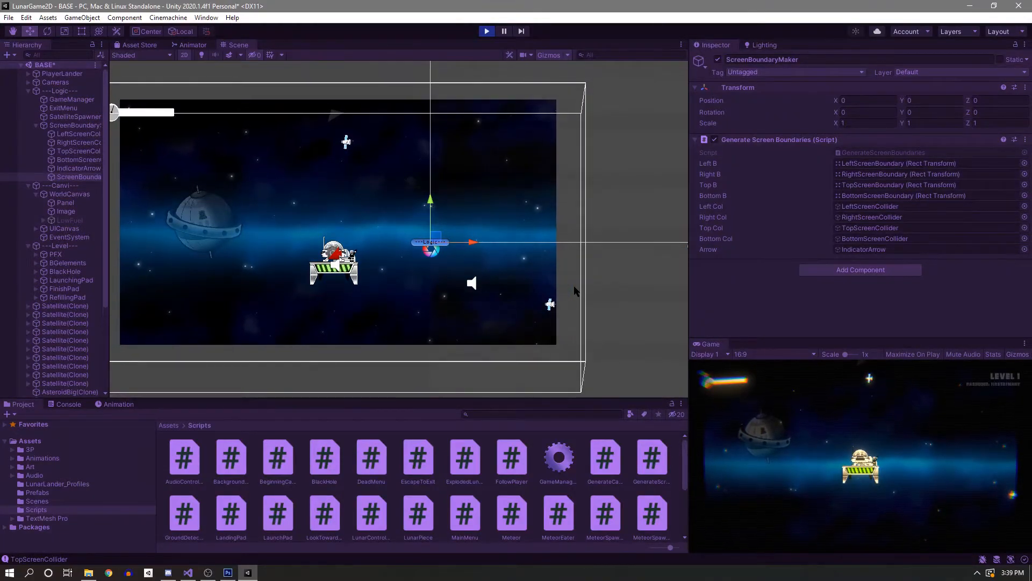
pyautogui.scroll(-2, 430, 245)
pyautogui.scroll(-4, 430, 245)
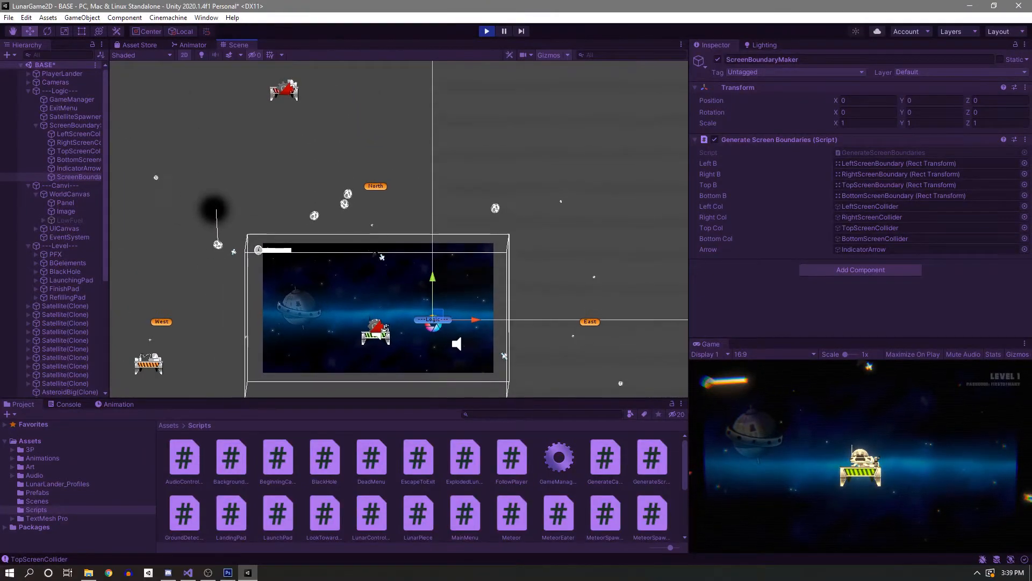
pyautogui.scroll(1, 385, 267)
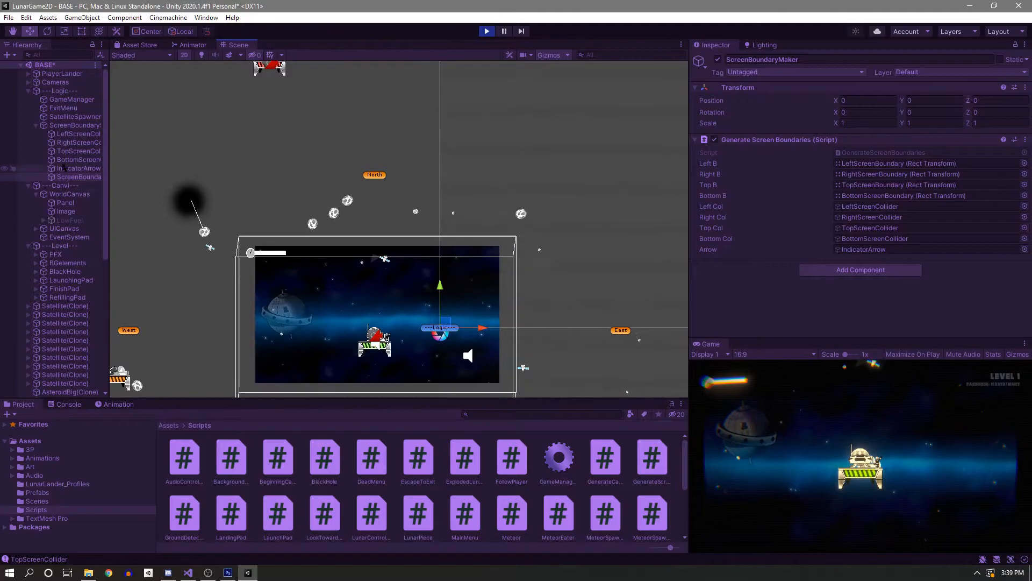
pyautogui.click(62, 73)
pyautogui.scroll(1, 376, 302)
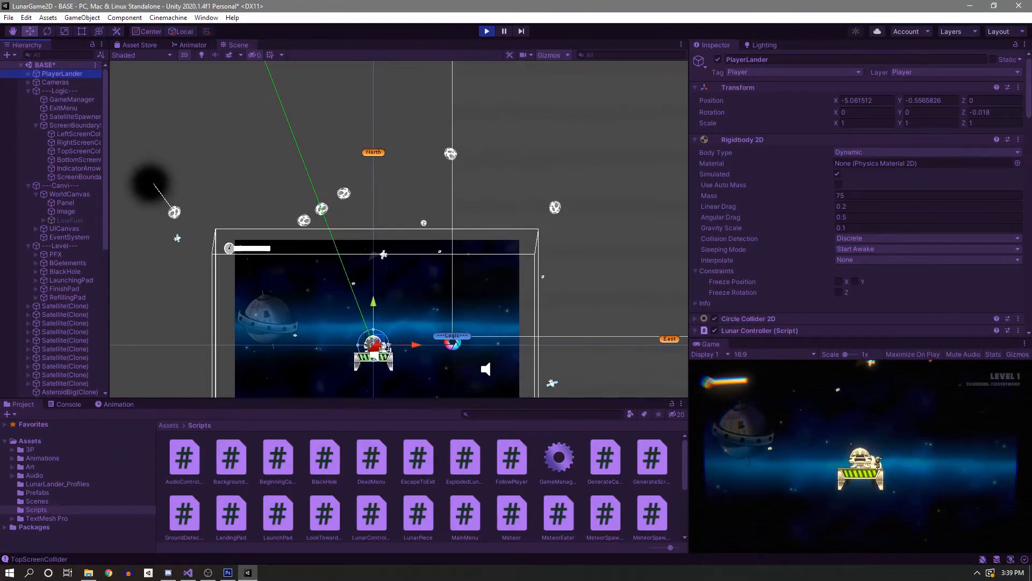
pyautogui.moveTo(339, 263); pyautogui.dragTo(400, 281, button='middle')
pyautogui.scroll(4, 401, 281)
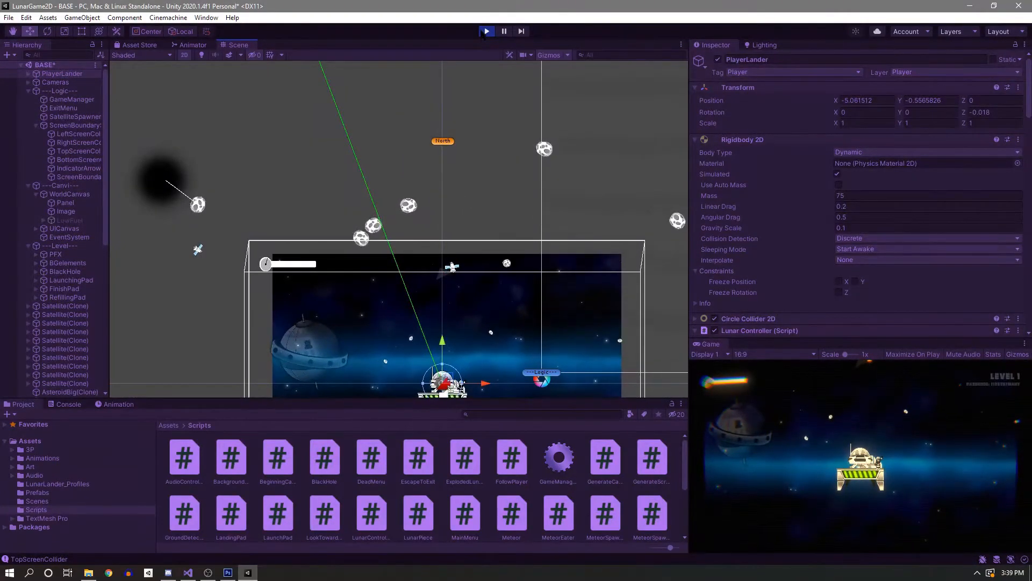
pyautogui.click(486, 31)
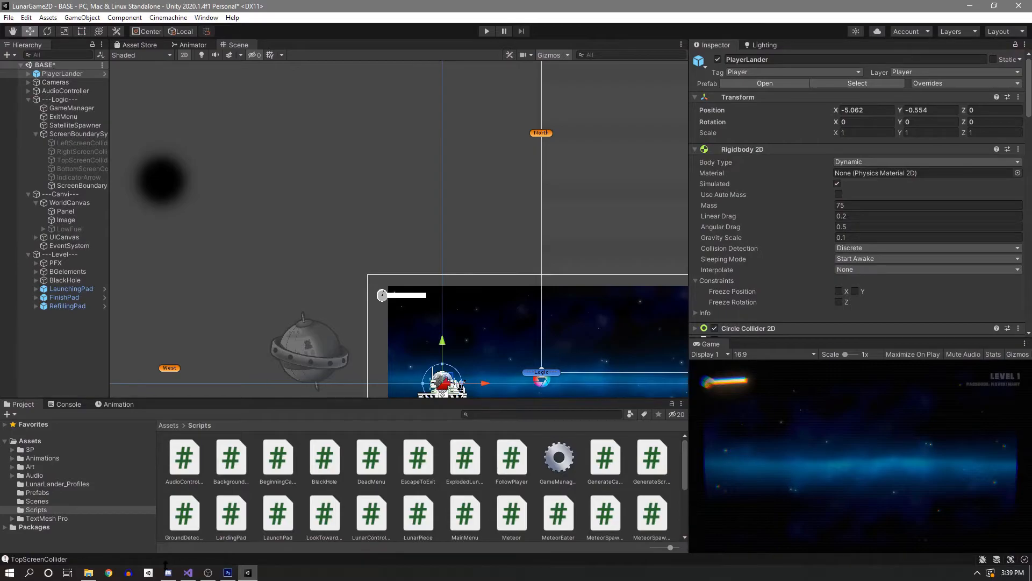
# Switch to Visual Studio and, in RaycastTowardsFinish, set arrowIndicator.transform.position to hit.point instead of the hit object's transform position.
pyautogui.click(188, 572)
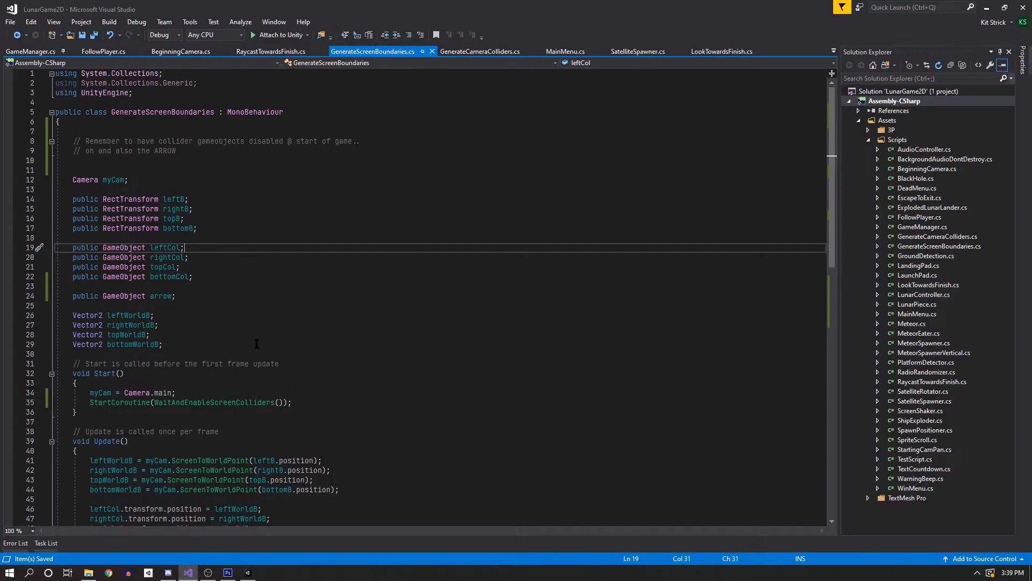
pyautogui.click(283, 52)
pyautogui.scroll(-3, 322, 314)
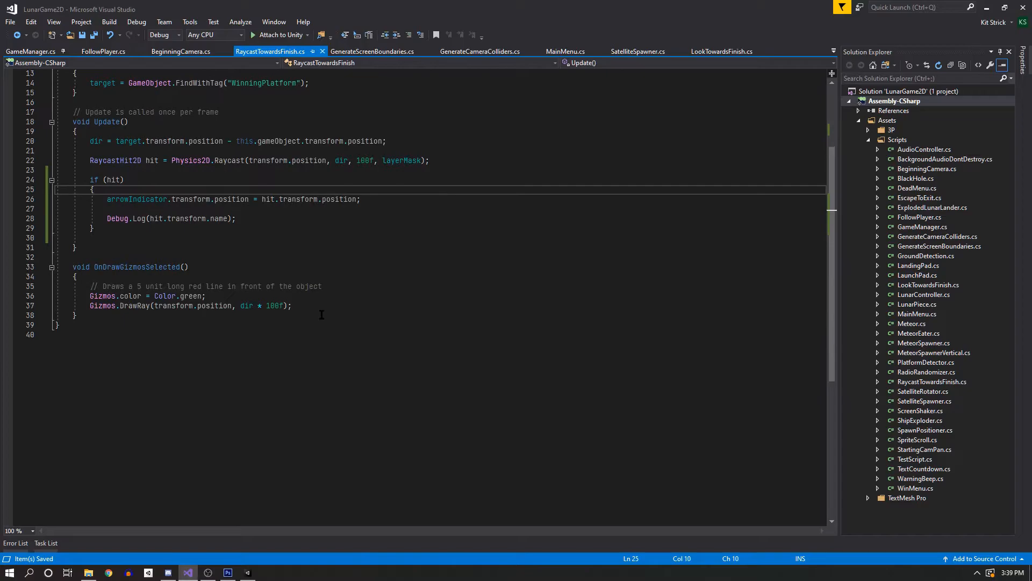
pyautogui.scroll(2, 322, 314)
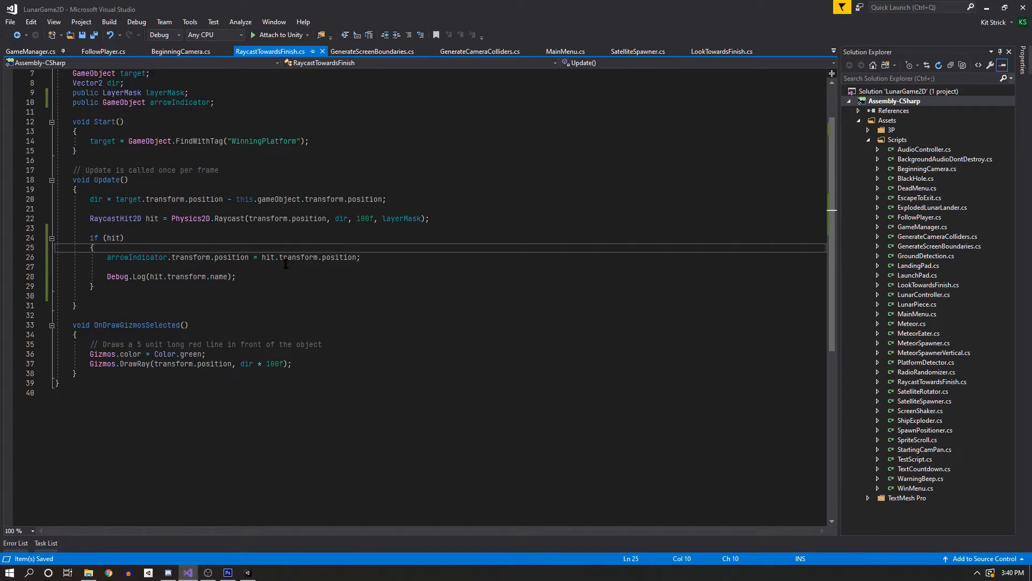
pyautogui.moveTo(278, 261)
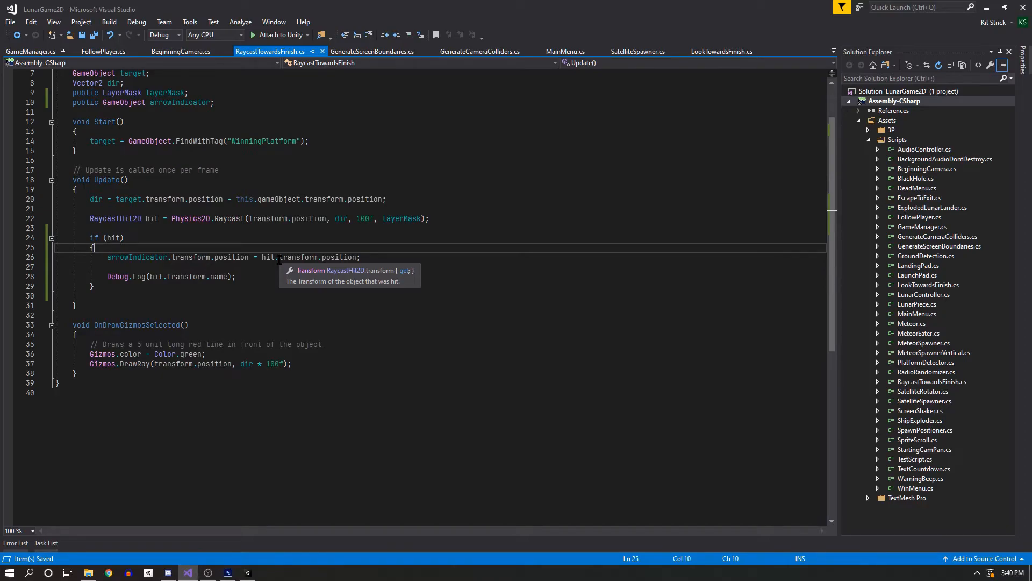
pyautogui.click(357, 257)
pyautogui.press('BackSpace')
pyautogui.press('BackSpace')
pyautogui.press('BackSpace')
pyautogui.press('BackSpace')
pyautogui.press('BackSpace')
pyautogui.press('BackSpace')
pyautogui.press('BackSpace')
pyautogui.press('BackSpace')
pyautogui.press('BackSpace')
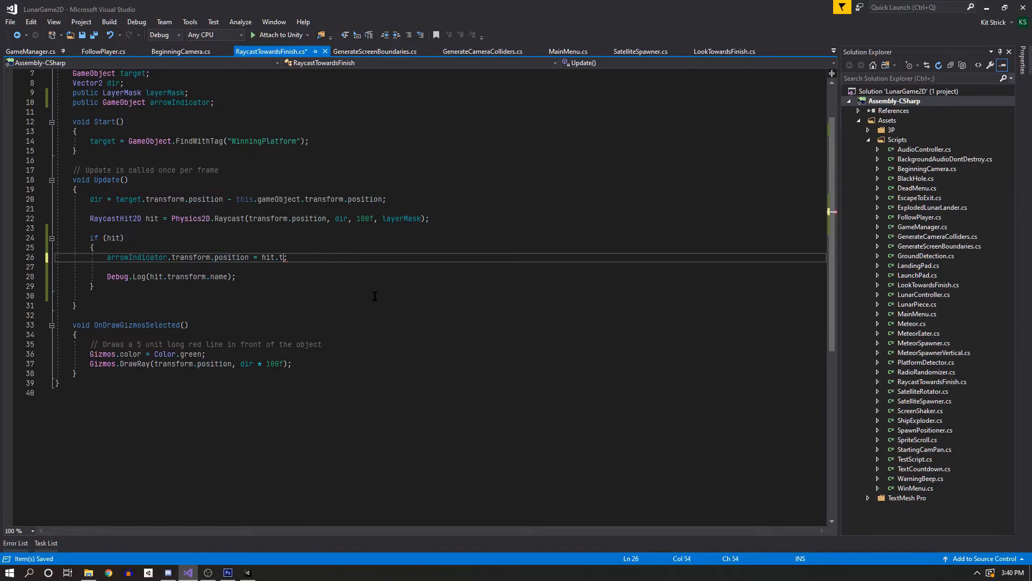
pyautogui.press('BackSpace')
pyautogui.press('BackSpace')
pyautogui.press('BackSpace')
pyautogui.write('hit')
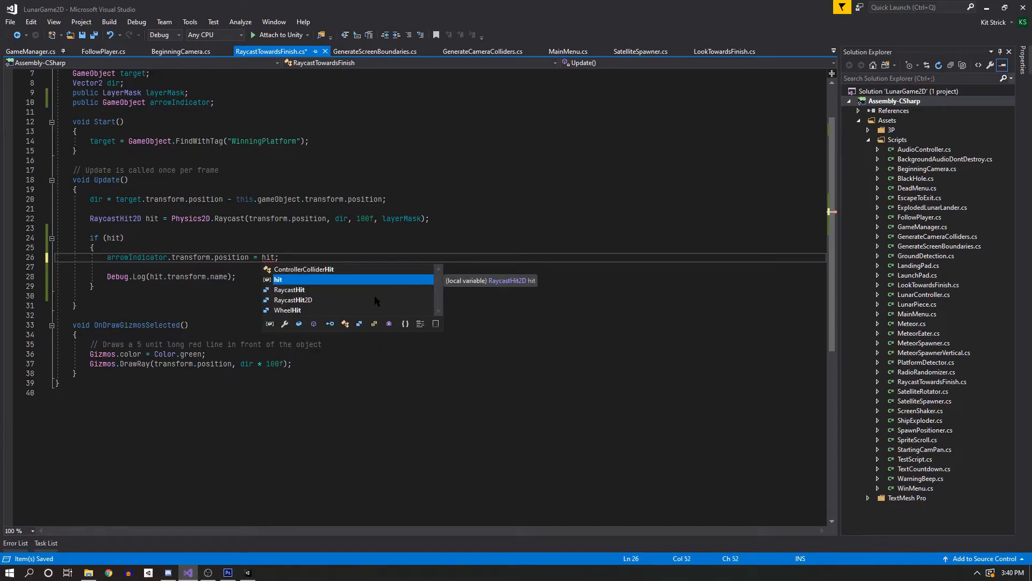
pyautogui.write('.')
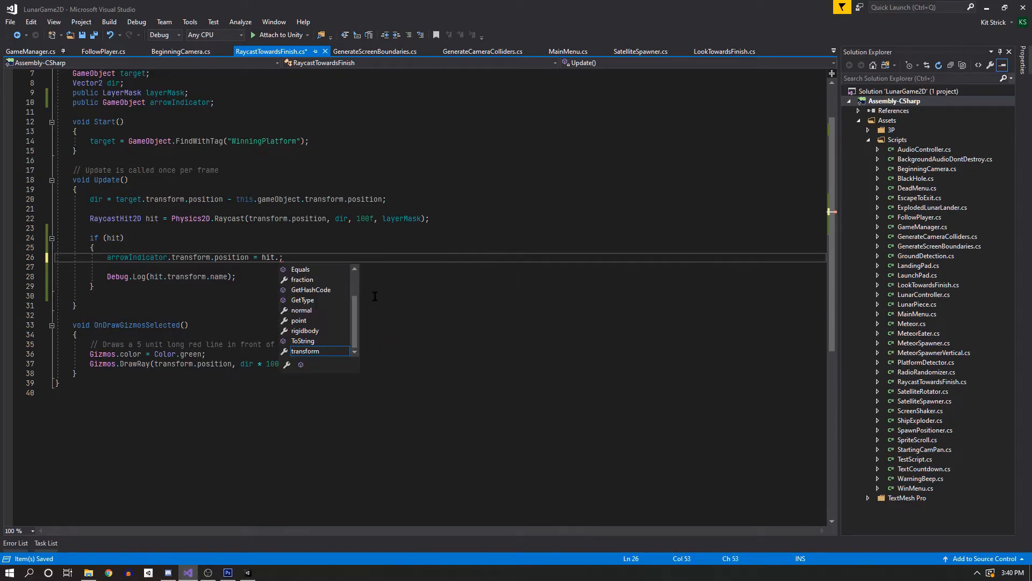
pyautogui.doubleClick(312, 321)
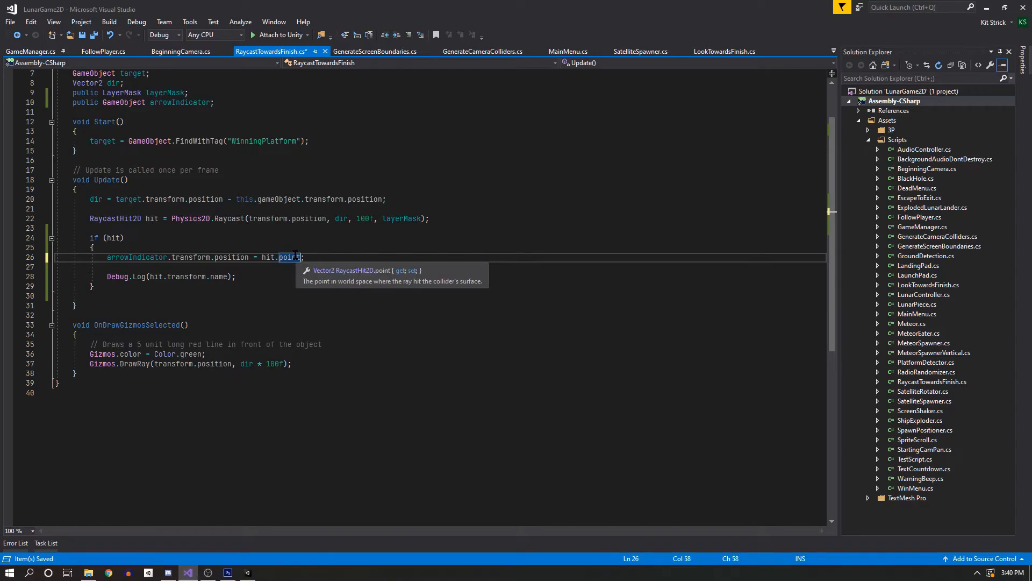
# Save the RaycastTowardsFinish script and switch back to the Unity editor.
pyautogui.click(350, 306)
pyautogui.hotkey('ctrl', 's')
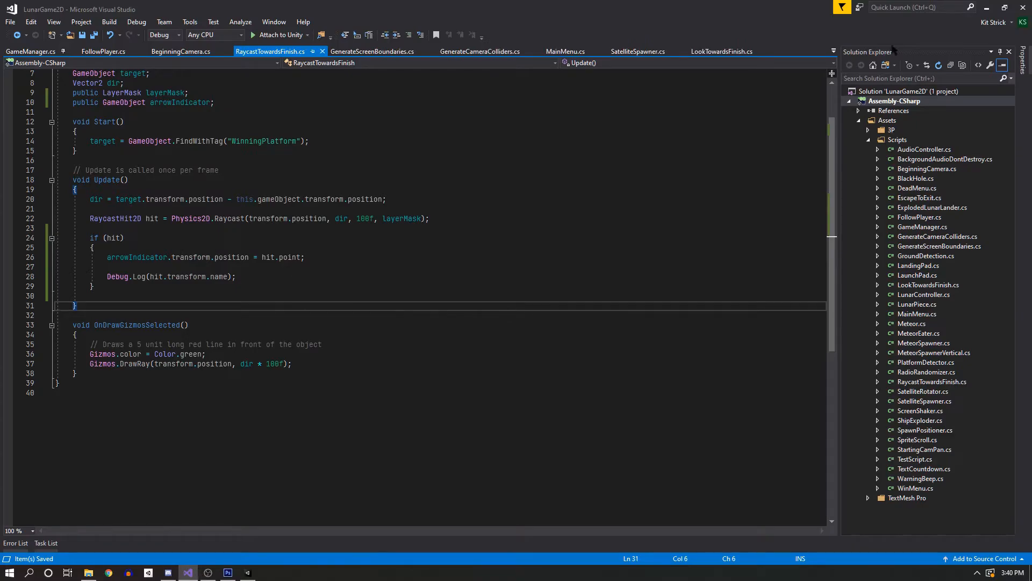
pyautogui.click(987, 8)
pyautogui.click(247, 572)
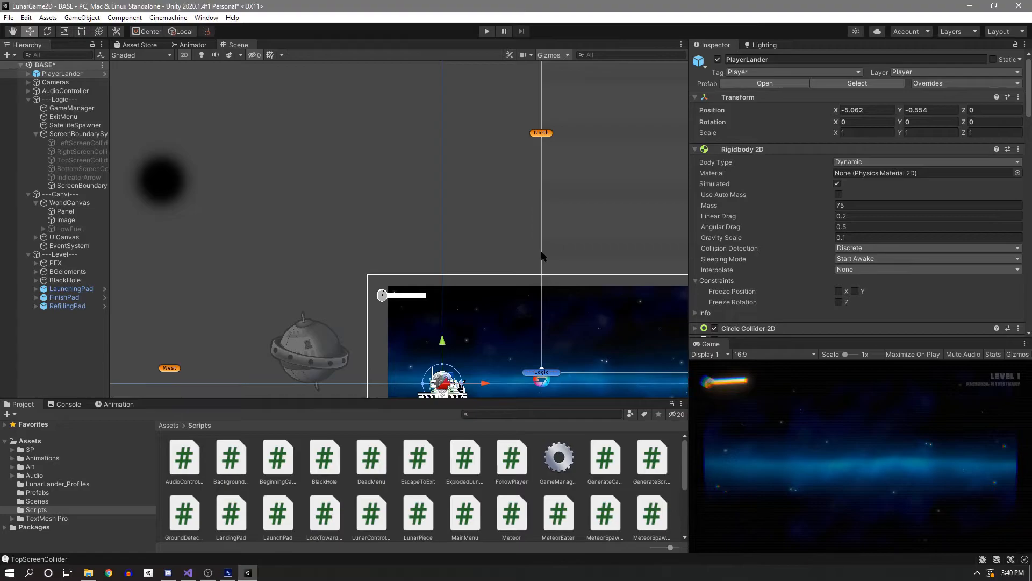
# Run the level, frame the arrow where PlayerLander's ray meets the upper boundary in the Scene view, and pause the game.
pyautogui.scroll(-4, 581, 259)
pyautogui.moveTo(604, 264); pyautogui.dragTo(512, 181, button='middle')
pyautogui.scroll(6, 482, 248)
pyautogui.moveTo(482, 248); pyautogui.dragTo(436, 198, button='middle')
pyautogui.click(486, 32)
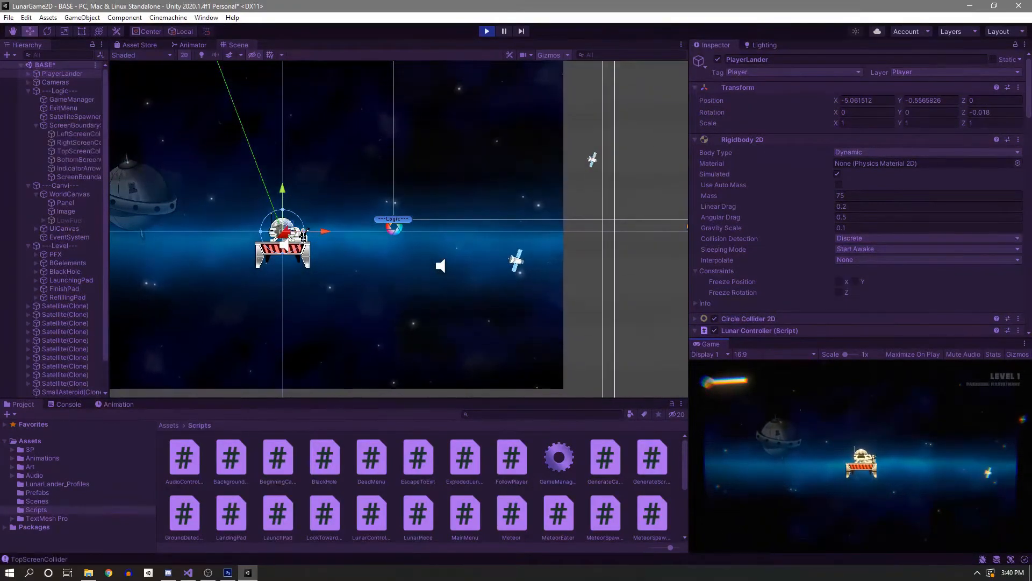
pyautogui.scroll(-6, 316, 231)
pyautogui.moveTo(225, 96); pyautogui.dragTo(370, 144, button='middle')
pyautogui.scroll(3, 370, 144)
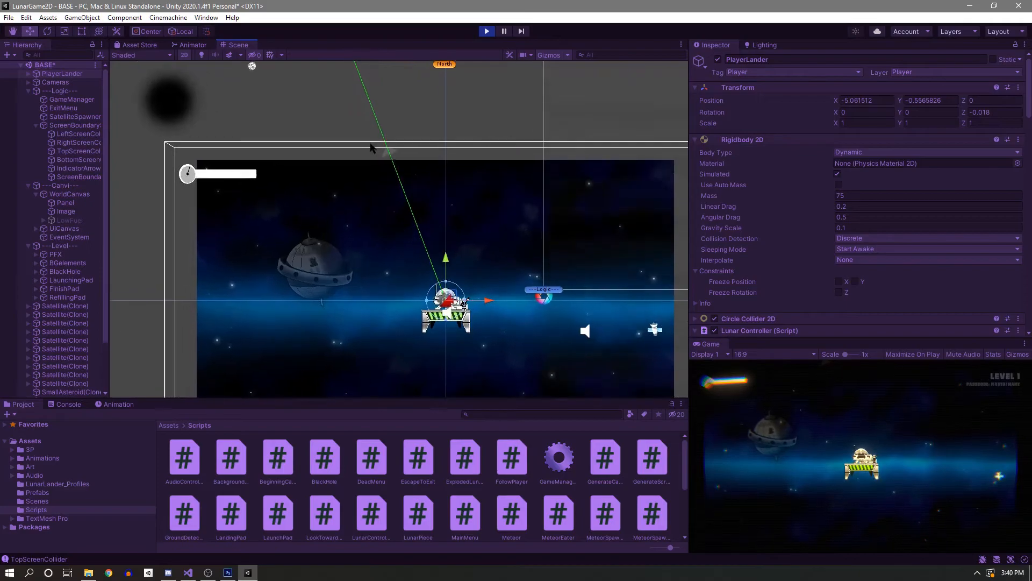
pyautogui.scroll(2, 370, 146)
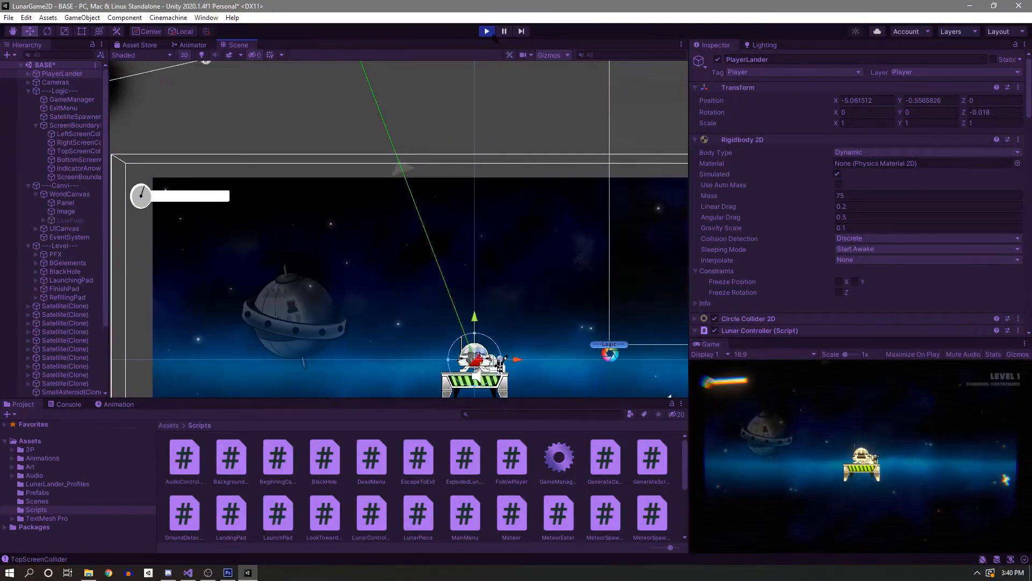
pyautogui.click(504, 31)
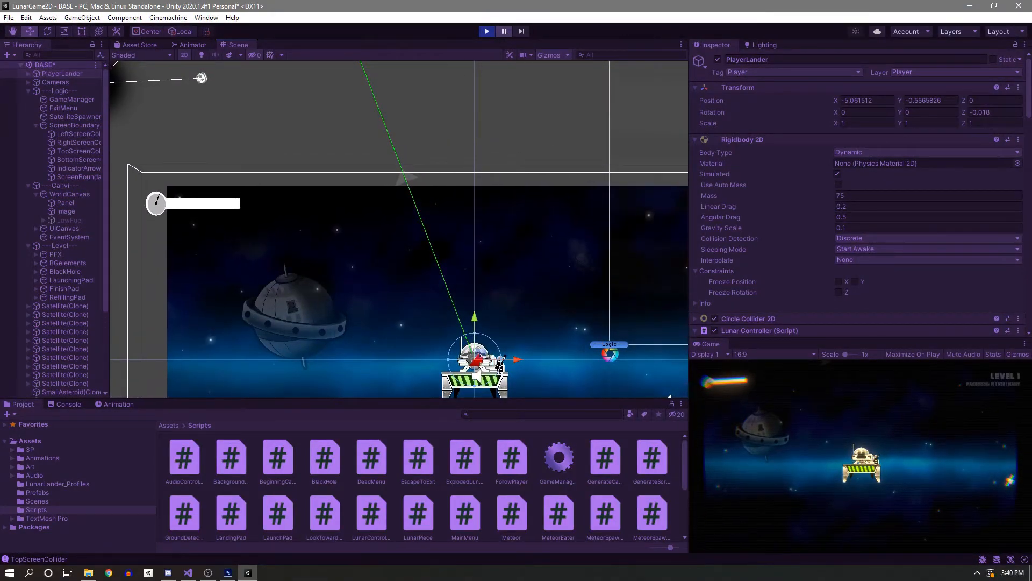
# Examine how the arrow sits on the boundary along the ray, inspect the surrounding screen boundaries, and stop the game.
pyautogui.scroll(1, 429, 102)
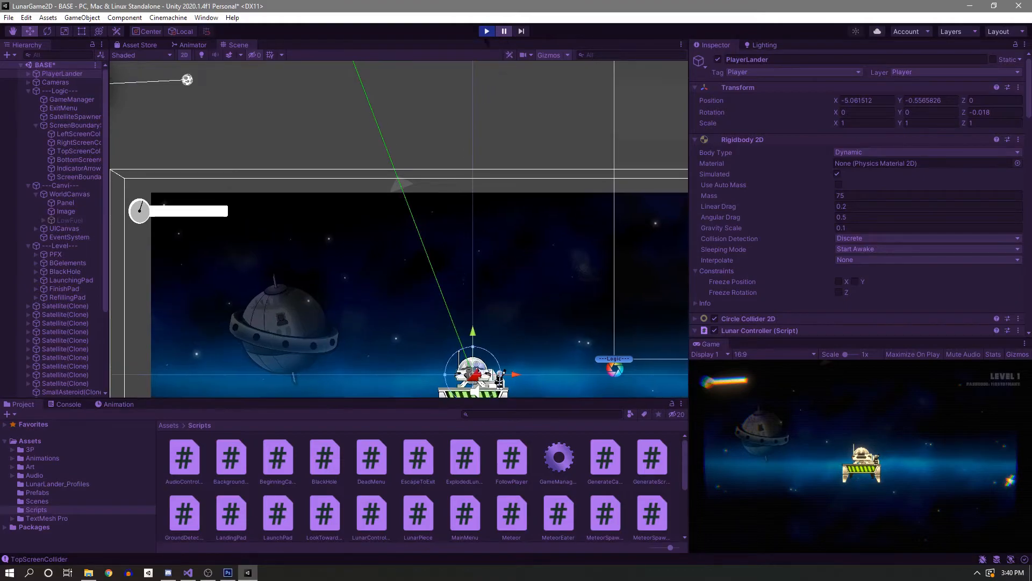
pyautogui.scroll(-4, 399, 204)
pyautogui.scroll(8, 406, 204)
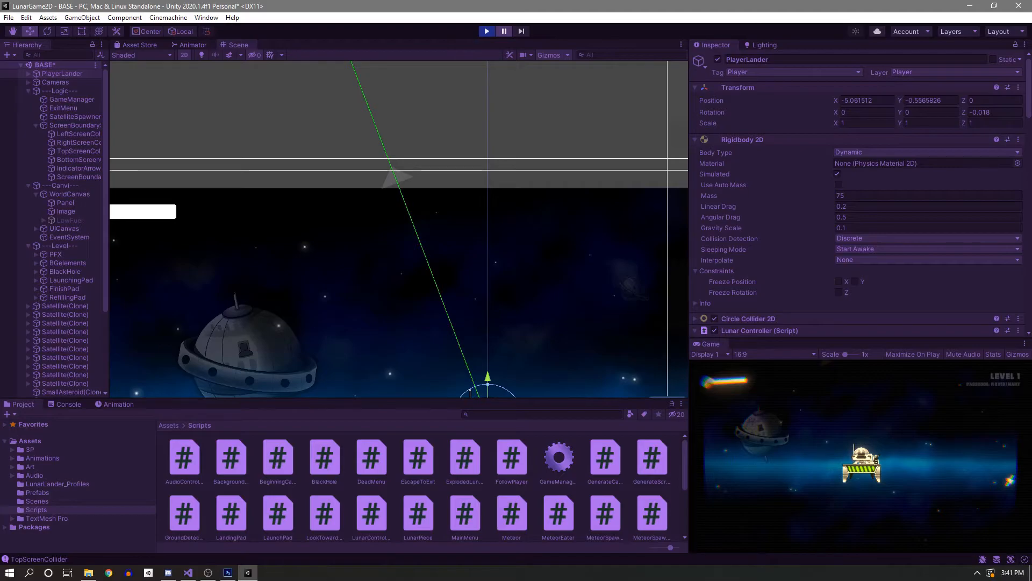
pyautogui.scroll(-2, 341, 248)
pyautogui.moveTo(346, 253); pyautogui.dragTo(427, 216, button='middle')
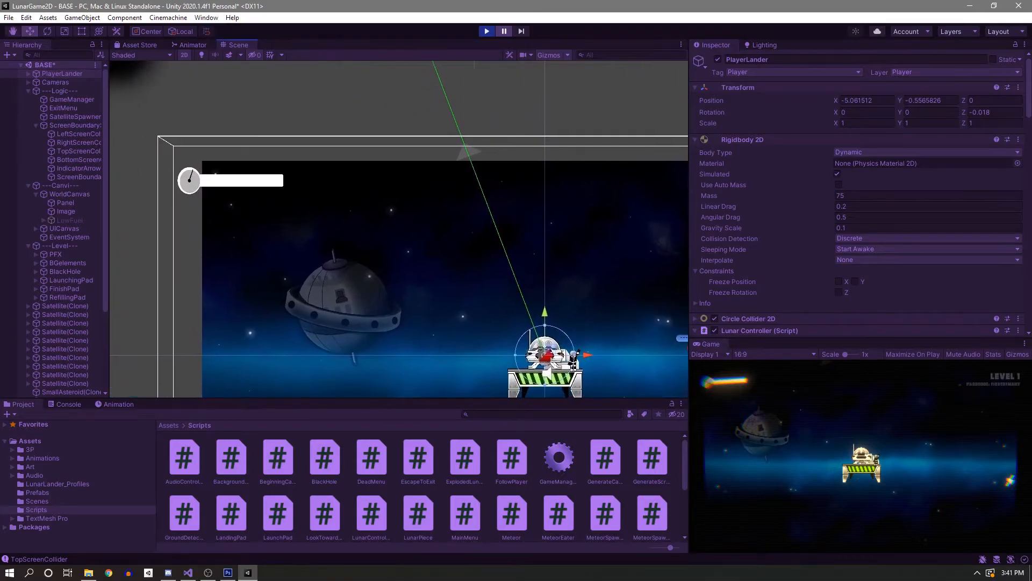
pyautogui.scroll(-1, 427, 216)
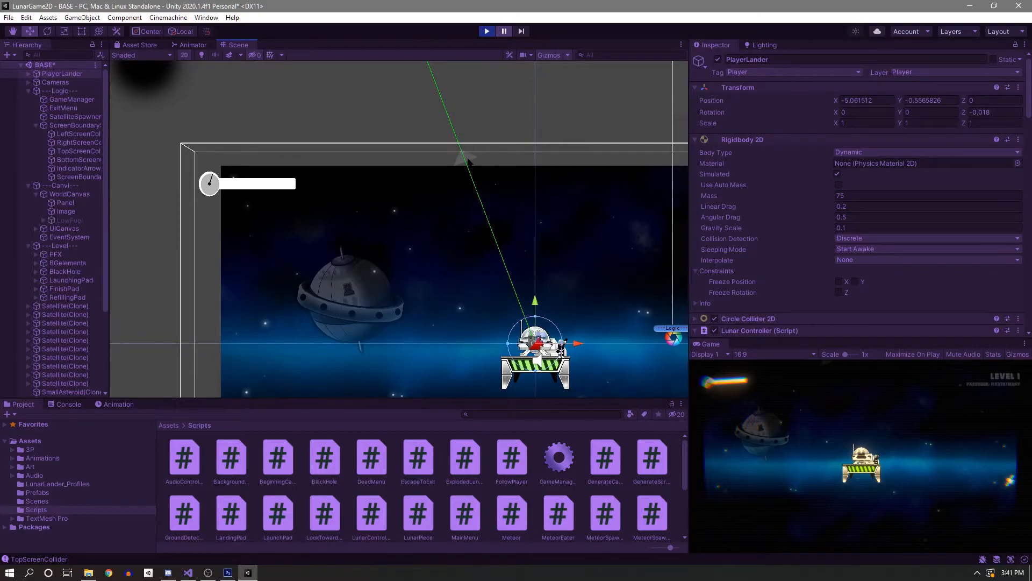
pyautogui.moveTo(349, 268); pyautogui.dragTo(470, 138, button='middle')
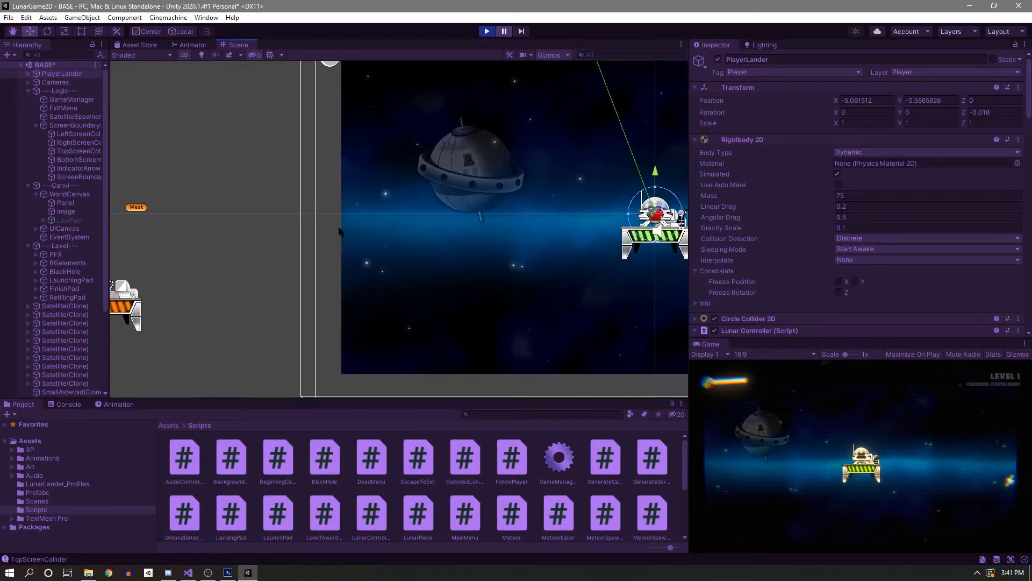
pyautogui.moveTo(530, 263); pyautogui.dragTo(365, 115, button='middle')
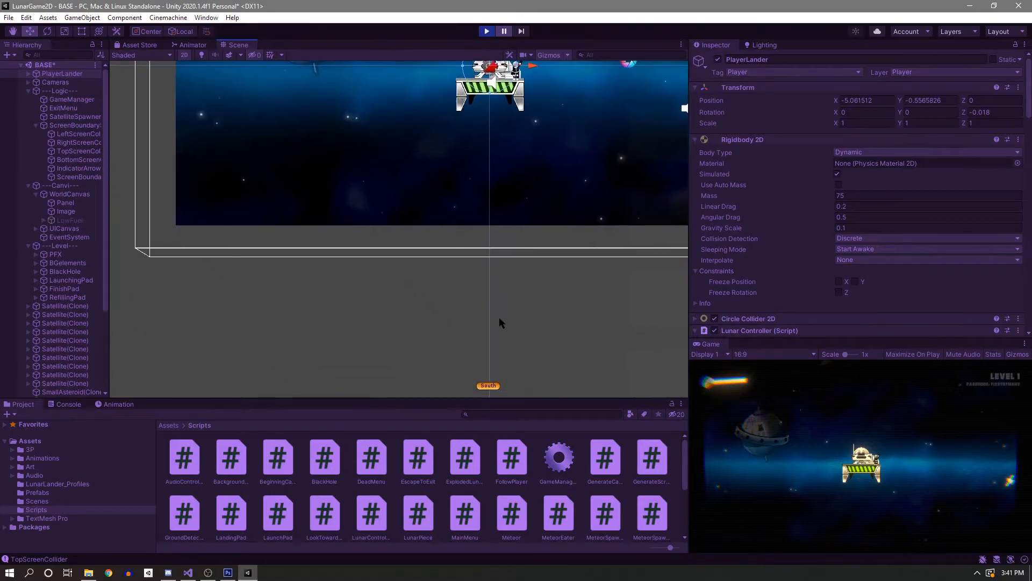
pyautogui.moveTo(485, 327); pyautogui.dragTo(366, 275, button='middle')
pyautogui.moveTo(509, 233); pyautogui.dragTo(401, 264, button='middle')
pyautogui.scroll(-5, 402, 264)
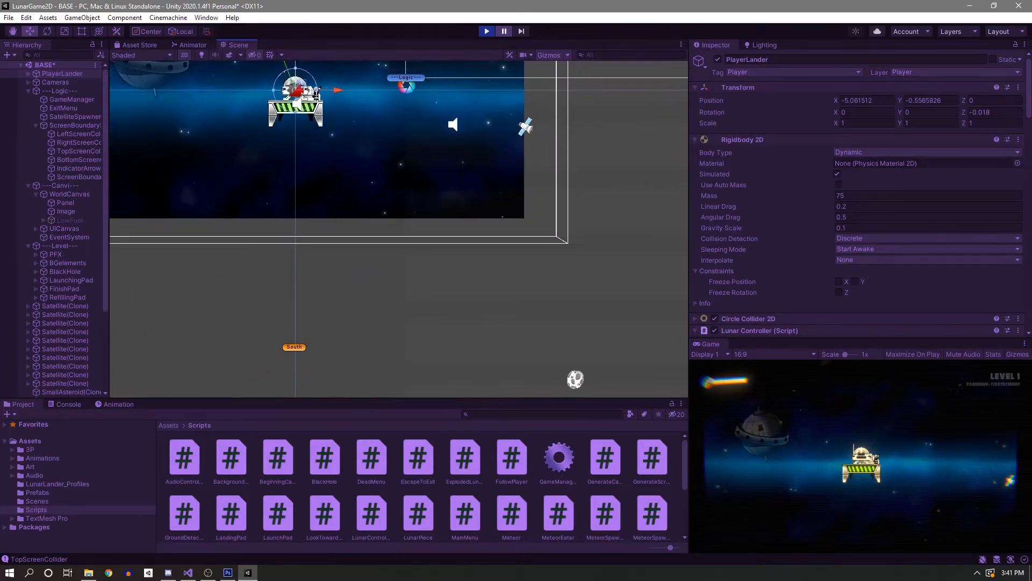
pyautogui.moveTo(305, 128); pyautogui.dragTo(338, 227, button='middle')
pyautogui.scroll(-7, 363, 207)
pyautogui.moveTo(310, 174); pyautogui.dragTo(371, 273, button='middle')
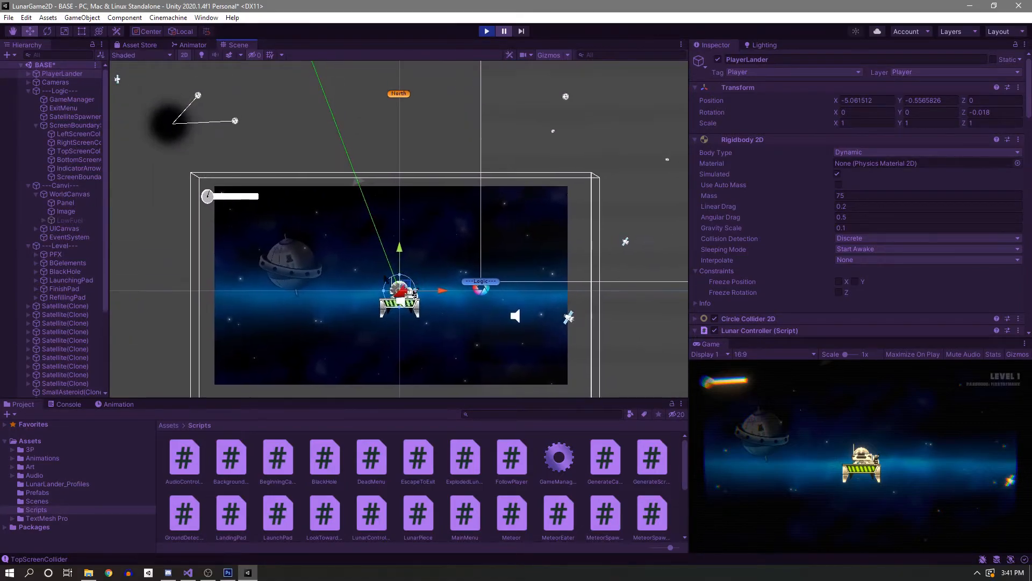
pyautogui.scroll(7, 370, 273)
pyautogui.scroll(1, 370, 274)
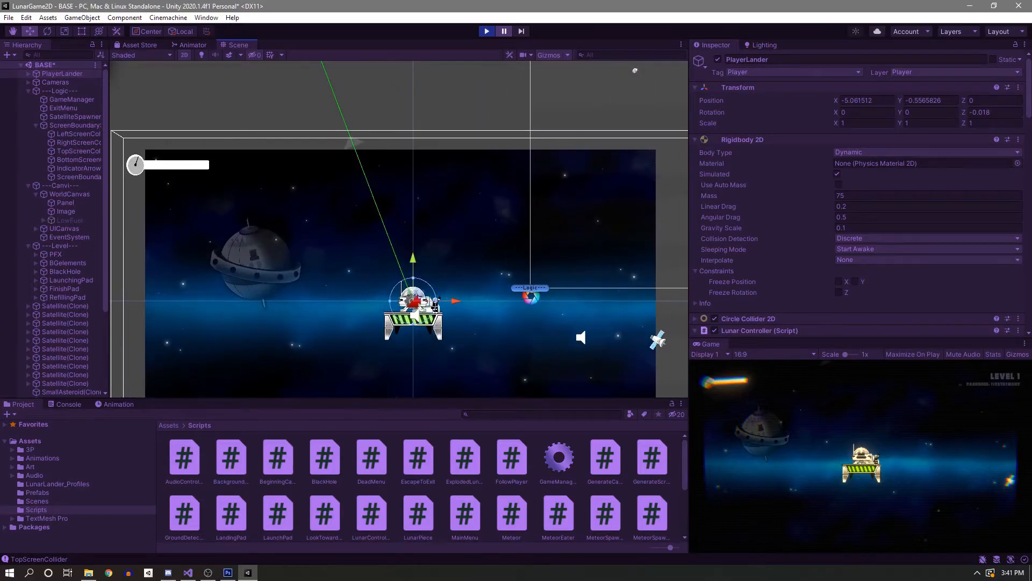
pyautogui.click(487, 31)
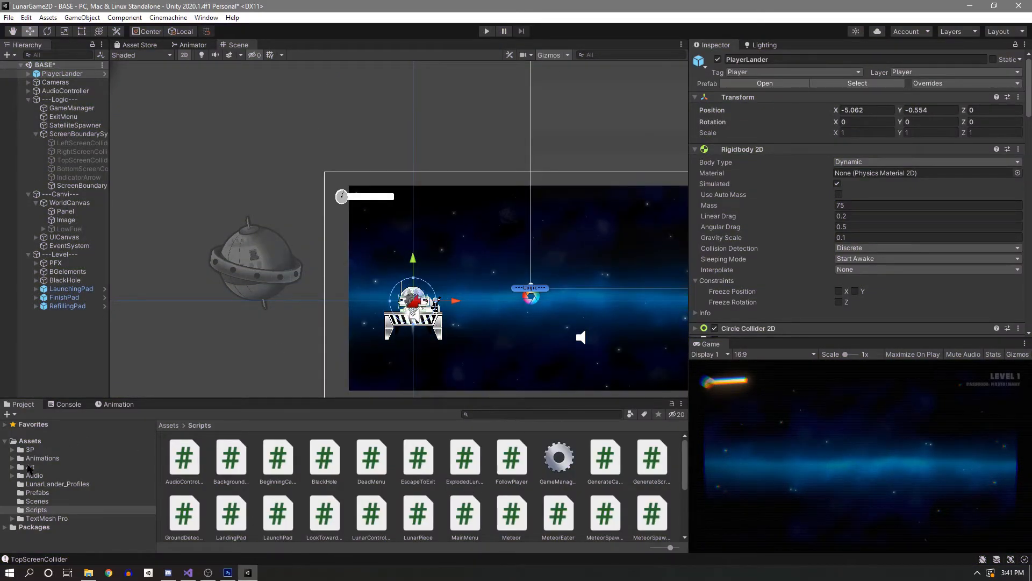
# View the IndicatorArrow image from the Art folder in the photo viewer and close it.
pyautogui.click(30, 467)
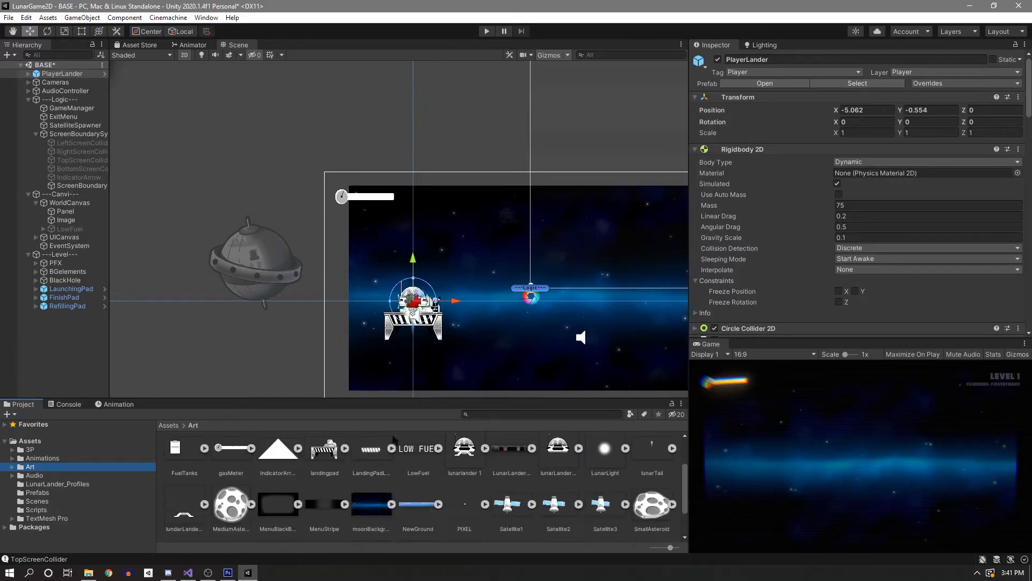
pyautogui.doubleClick(269, 458)
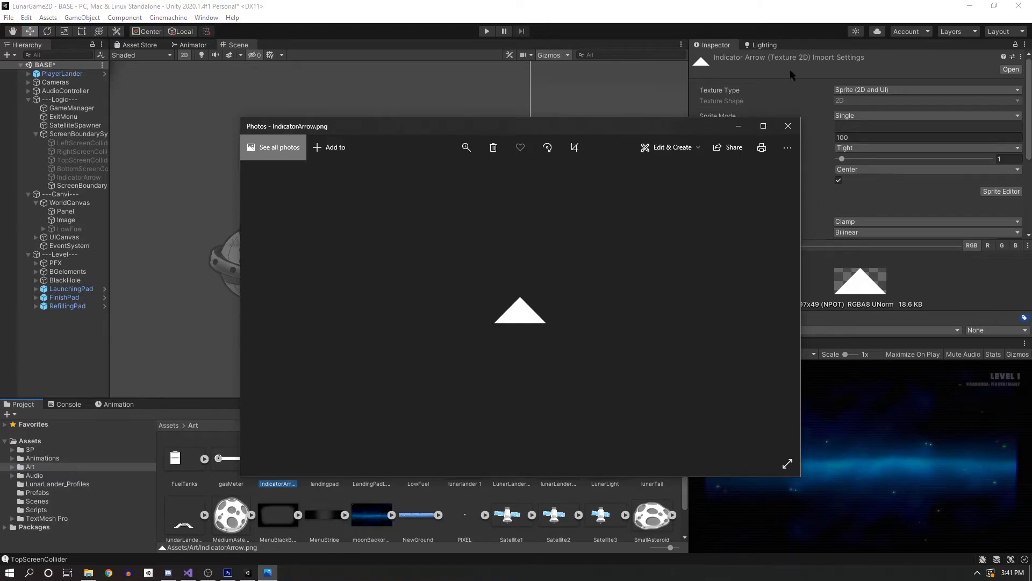
pyautogui.click(788, 126)
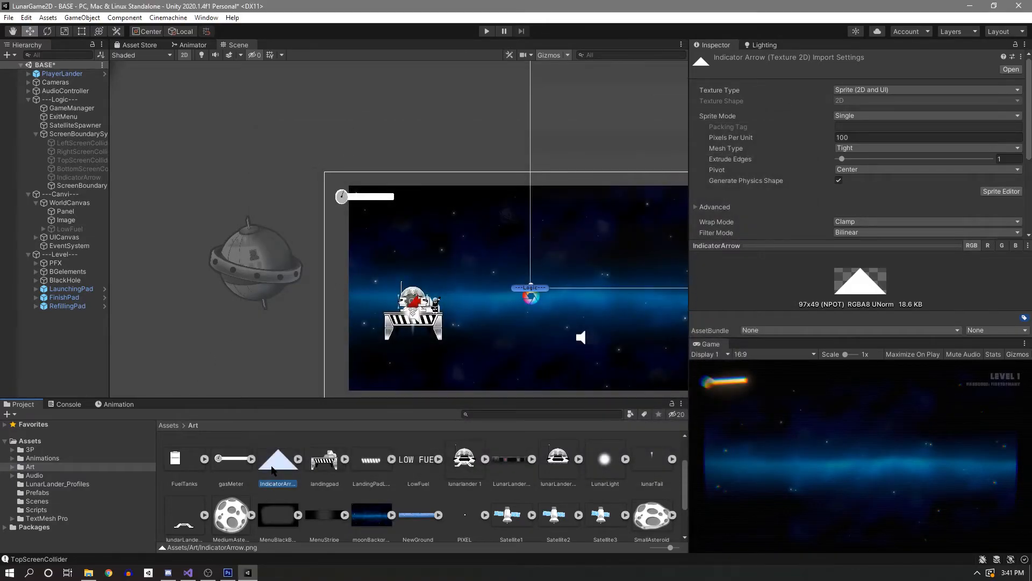
# Switch to Photoshop and open the canvas size settings for IndicatorArrow.png, with width and height measured in pixels.
pyautogui.click(228, 572)
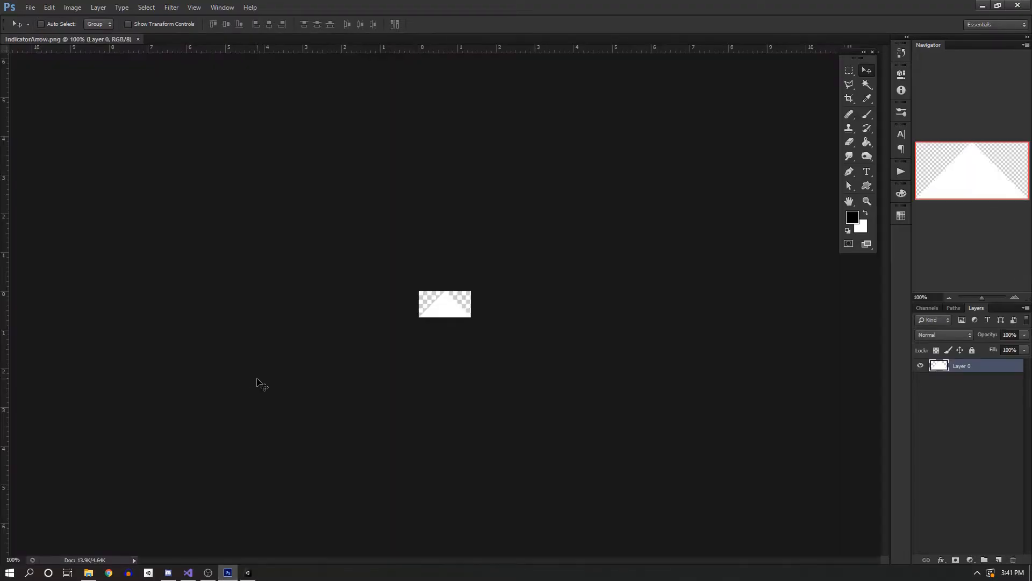
pyautogui.click(72, 7)
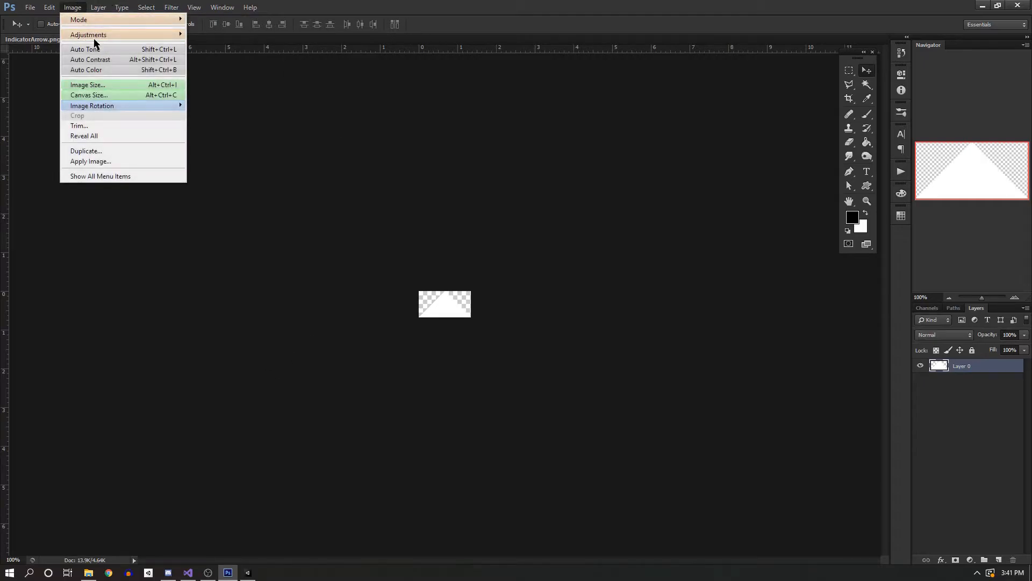
pyautogui.moveTo(95, 36)
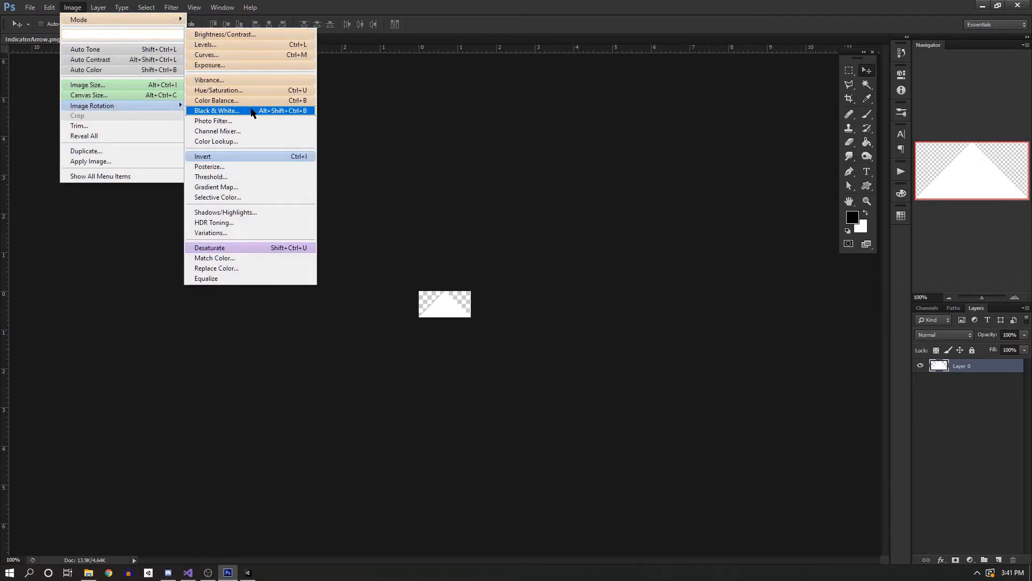
pyautogui.click(102, 95)
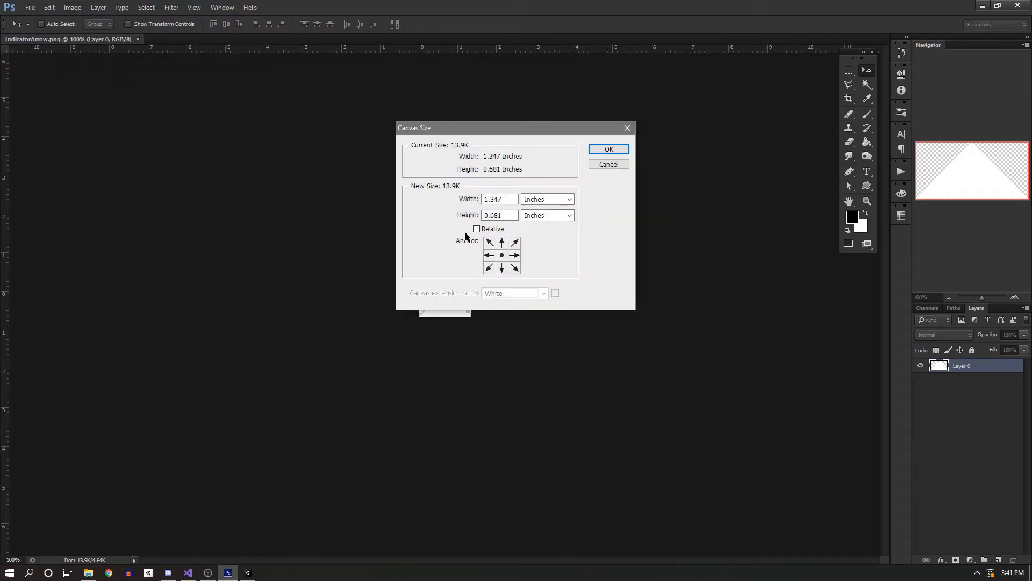
pyautogui.click(549, 199)
pyautogui.click(552, 219)
pyautogui.click(551, 215)
pyautogui.click(549, 233)
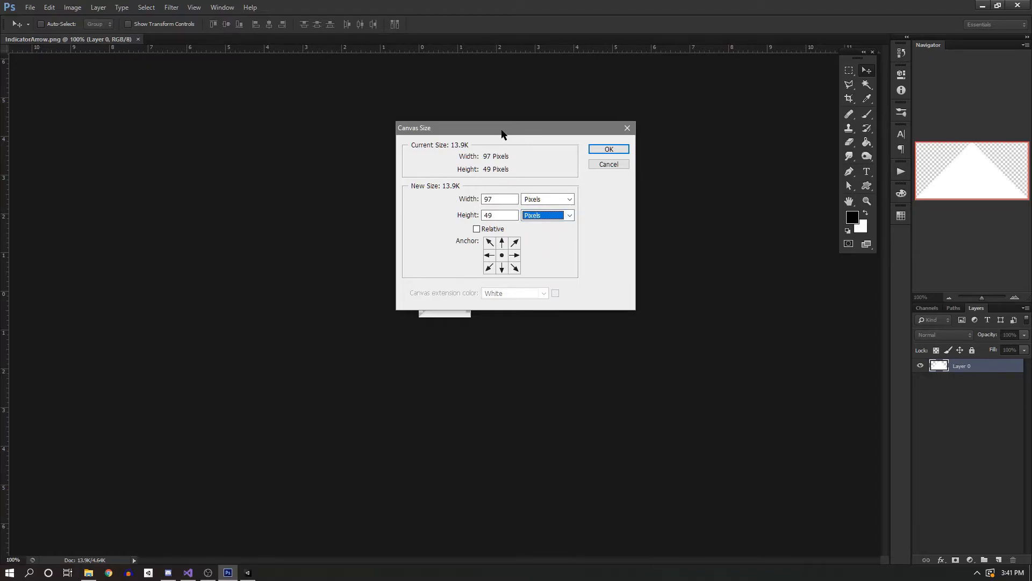
pyautogui.moveTo(505, 129); pyautogui.dragTo(714, 230)
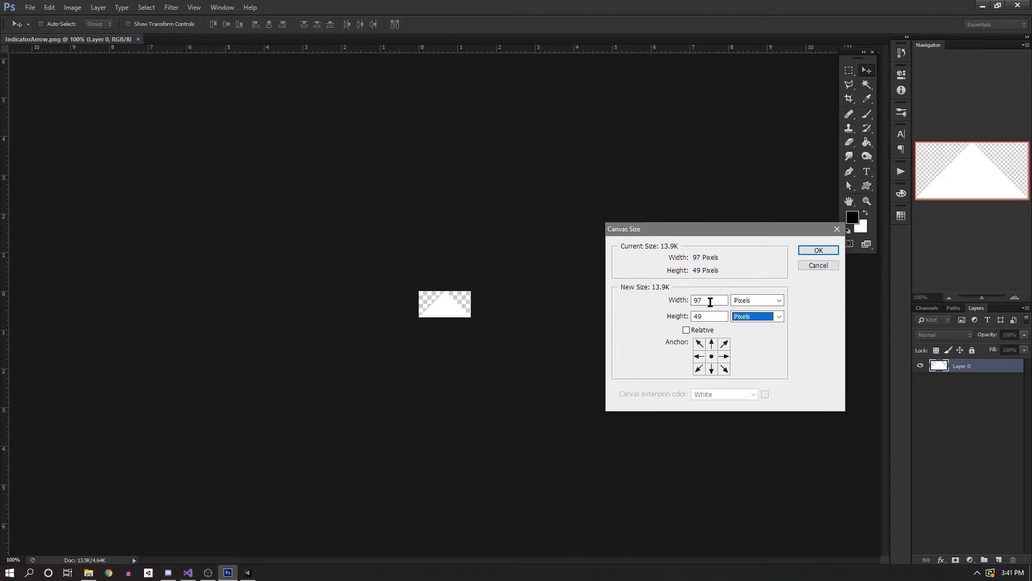
# Set the IndicatorArrow canvas size to 110 by 110 pixels.
pyautogui.click(709, 300)
pyautogui.doubleClick(708, 300)
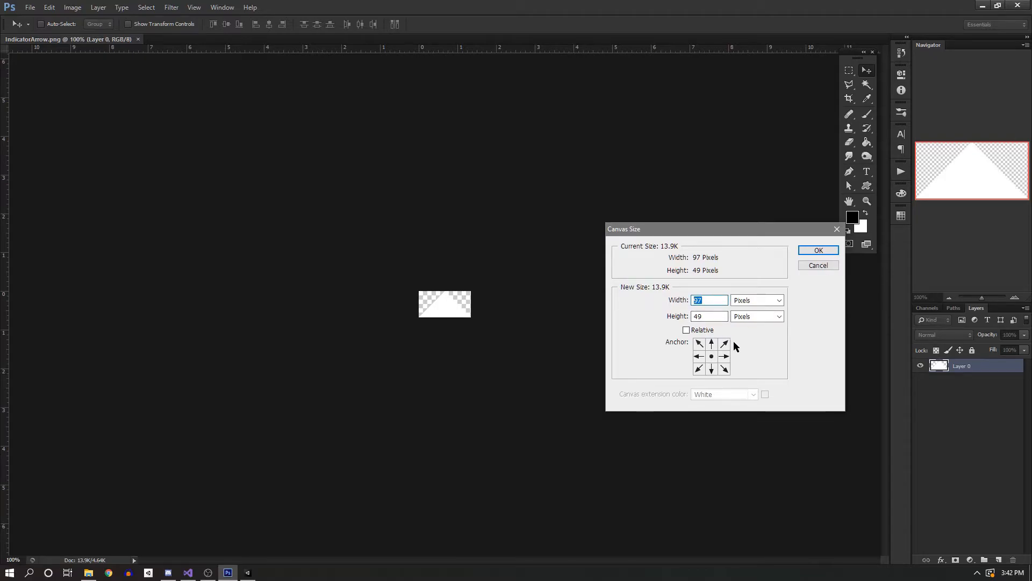
pyautogui.write('110')
pyautogui.click(717, 316)
pyautogui.write('110')
pyautogui.press('Return')
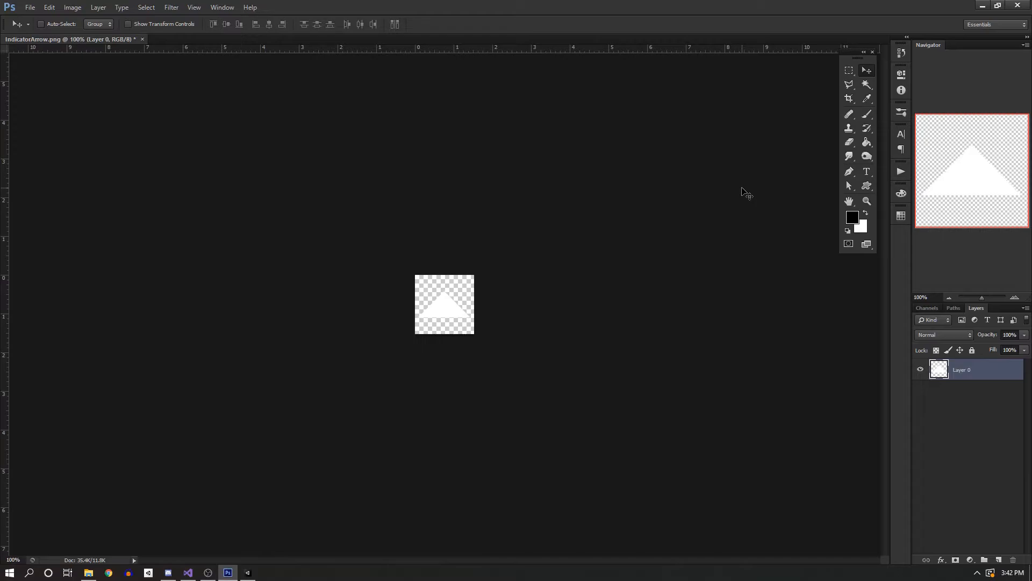
pyautogui.click(79, 7)
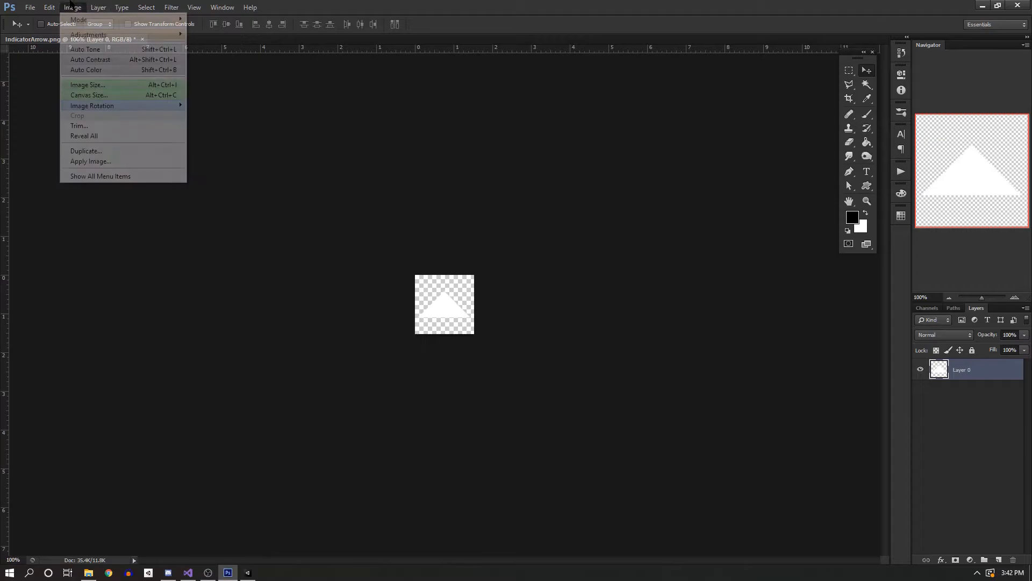
pyautogui.click(72, 8)
pyautogui.moveTo(83, 34)
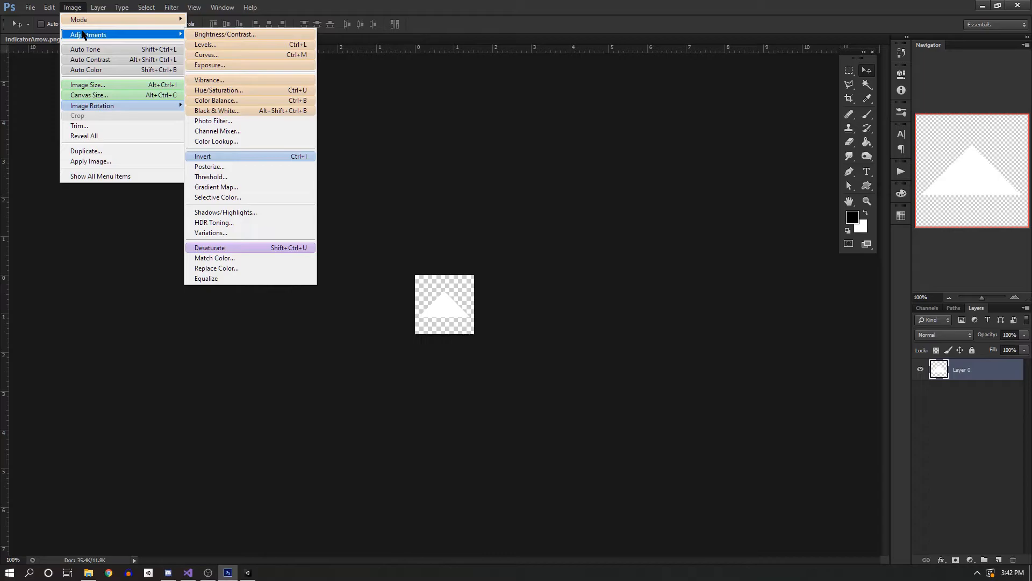
pyautogui.click(393, 159)
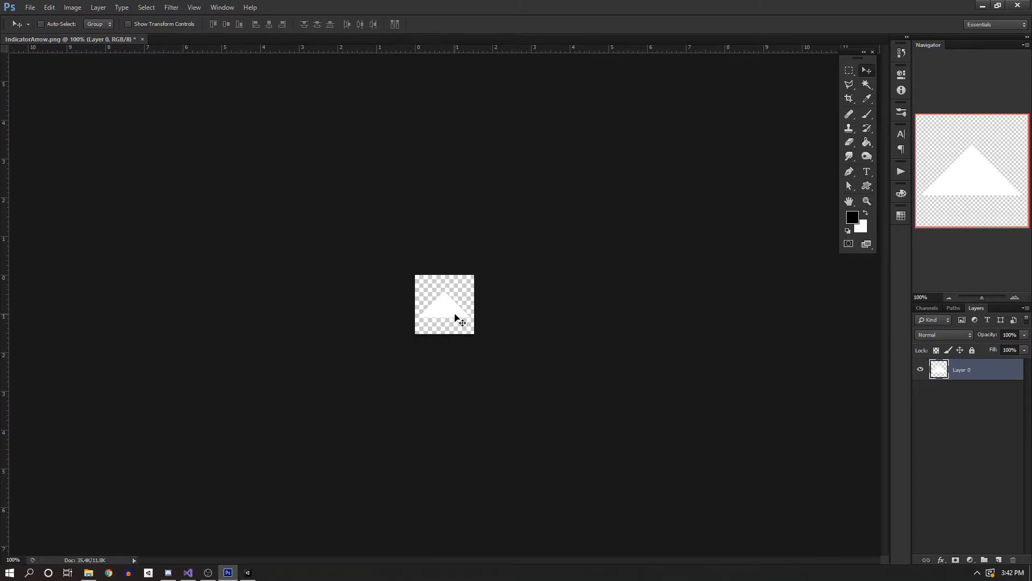
# Move the white triangle down to the lower edge of the canvas.
pyautogui.moveTo(443, 305); pyautogui.dragTo(442, 320)
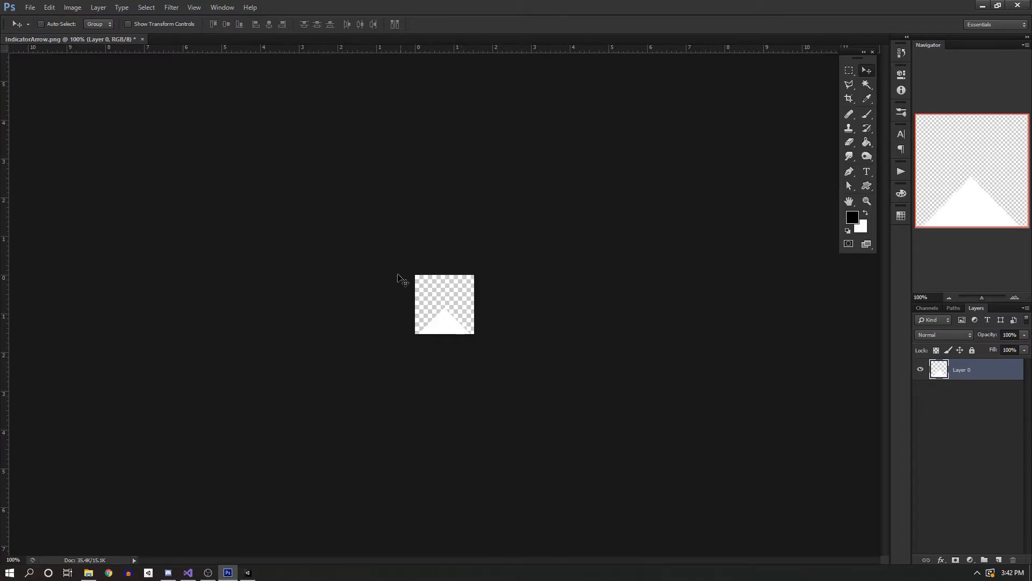
pyautogui.click(29, 7)
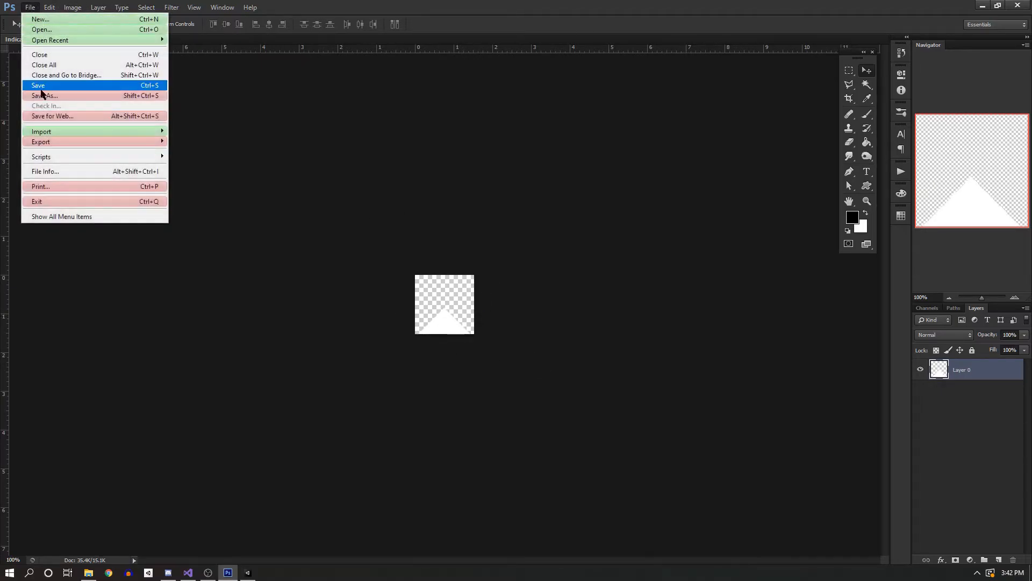
pyautogui.click(59, 95)
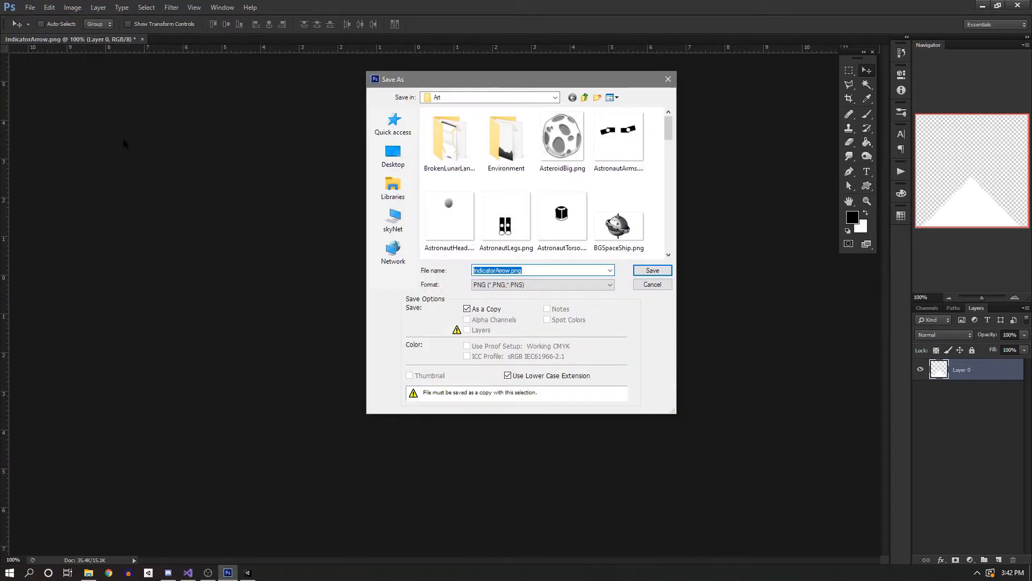
pyautogui.click(648, 285)
# Export the image for web as a transparent PNG-24 named IndicatorArrow.png in the Art folder.
pyautogui.click(31, 7)
pyautogui.click(59, 115)
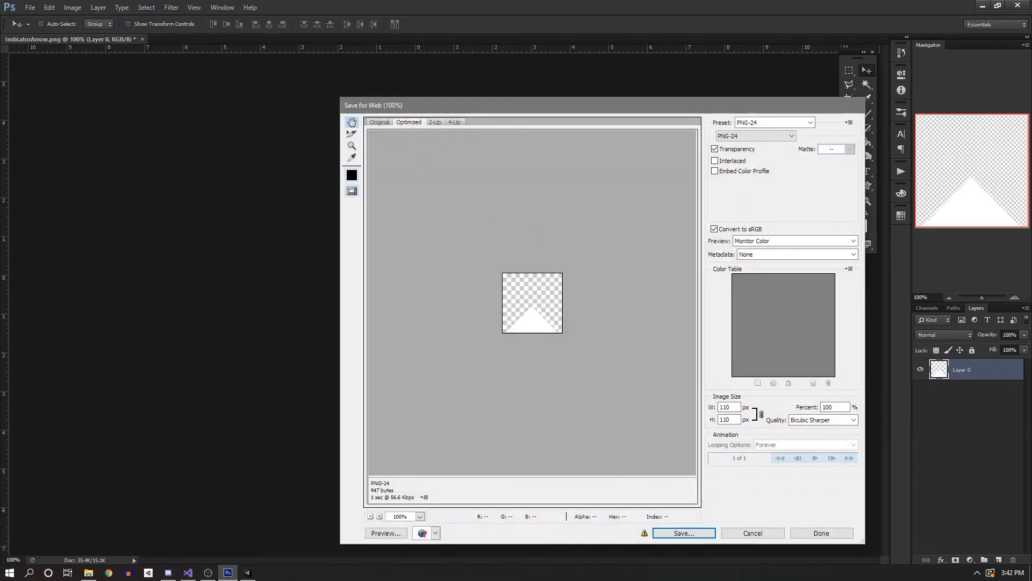
pyautogui.click(686, 532)
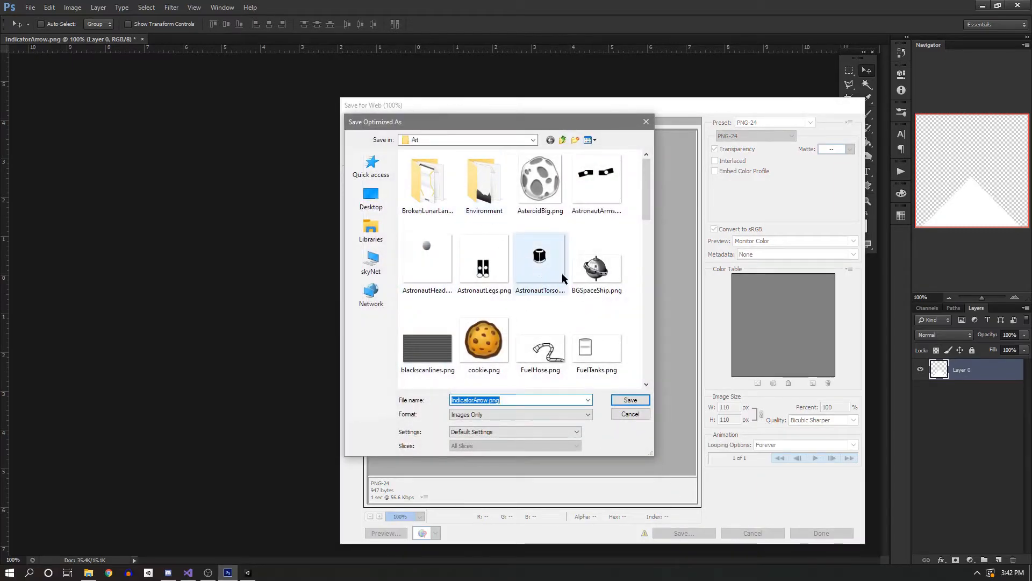
# Save the optimized arrow image into the Art folder as IndicatorArrow.png, replacing the existing file.
pyautogui.scroll(-5, 560, 272)
pyautogui.scroll(5, 563, 371)
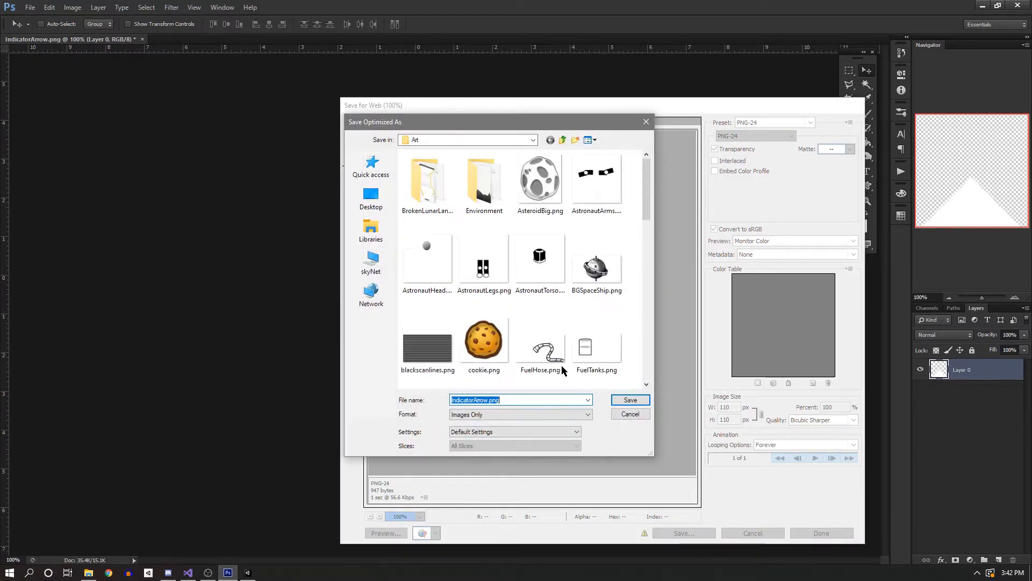
pyautogui.scroll(-3, 592, 315)
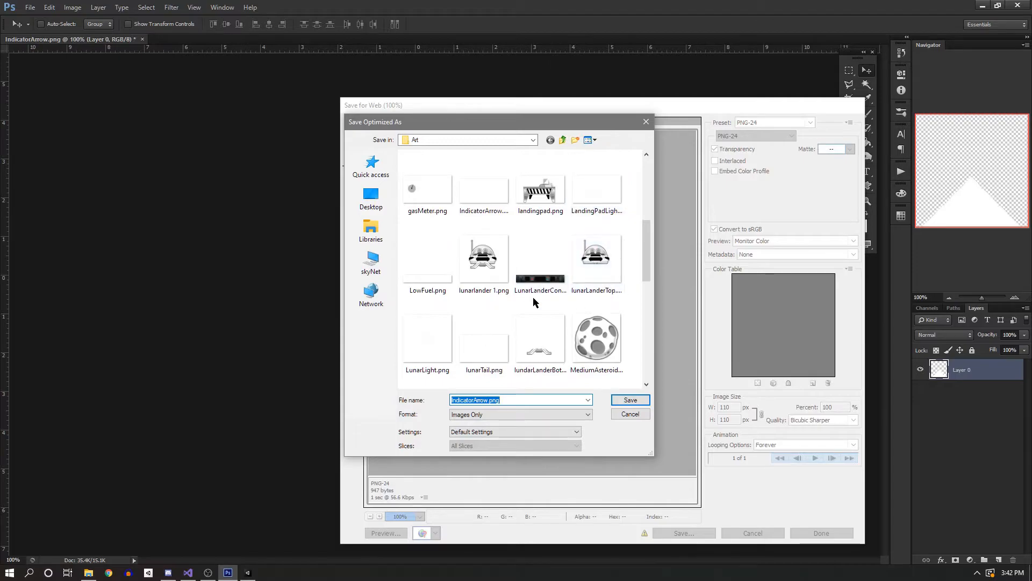
pyautogui.scroll(2, 533, 296)
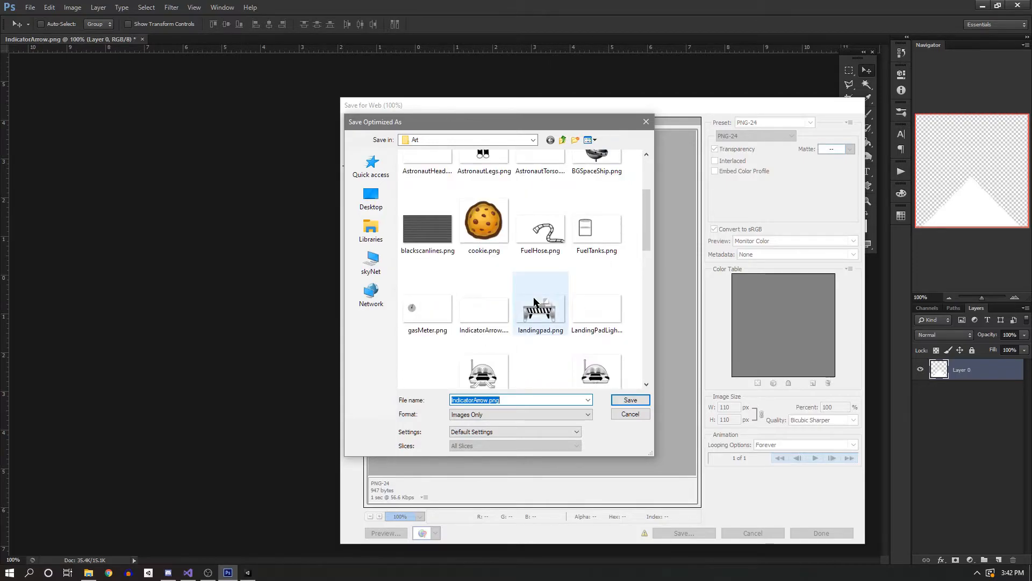
pyautogui.scroll(-5, 535, 300)
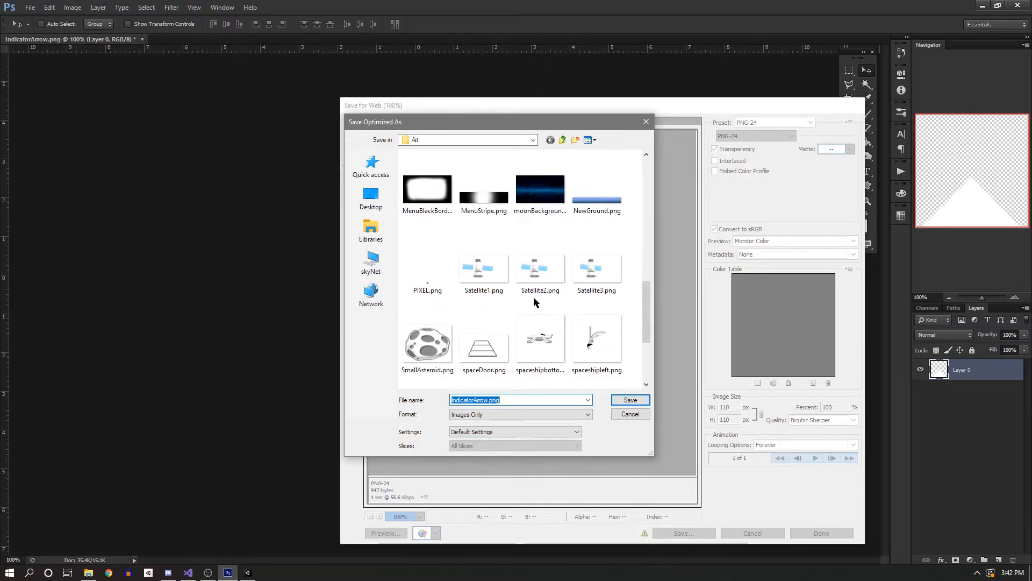
pyautogui.scroll(-2, 538, 307)
pyautogui.scroll(-1, 578, 350)
pyautogui.scroll(5, 579, 357)
pyautogui.scroll(2, 579, 356)
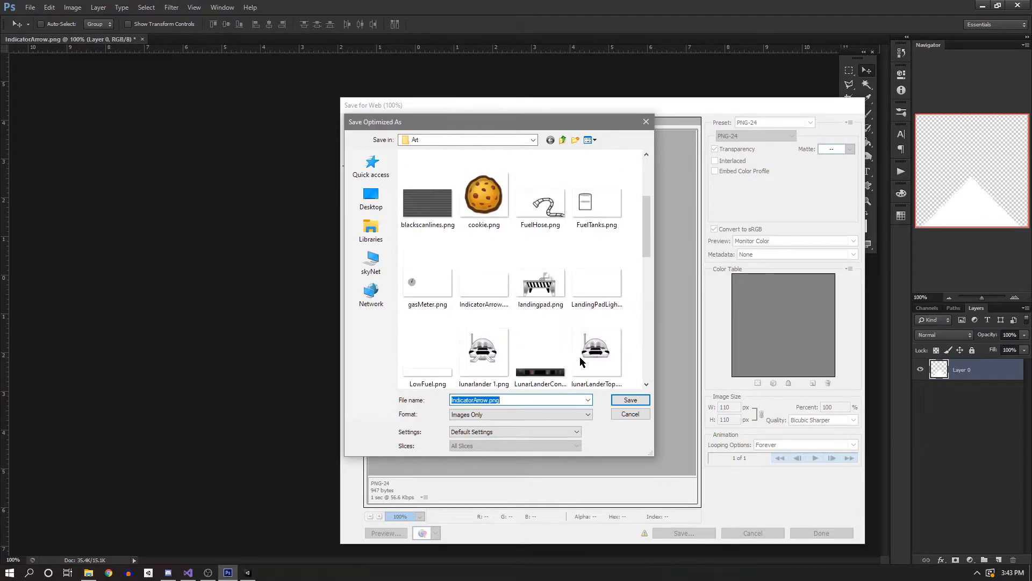
pyautogui.click(480, 282)
pyautogui.doubleClick(497, 286)
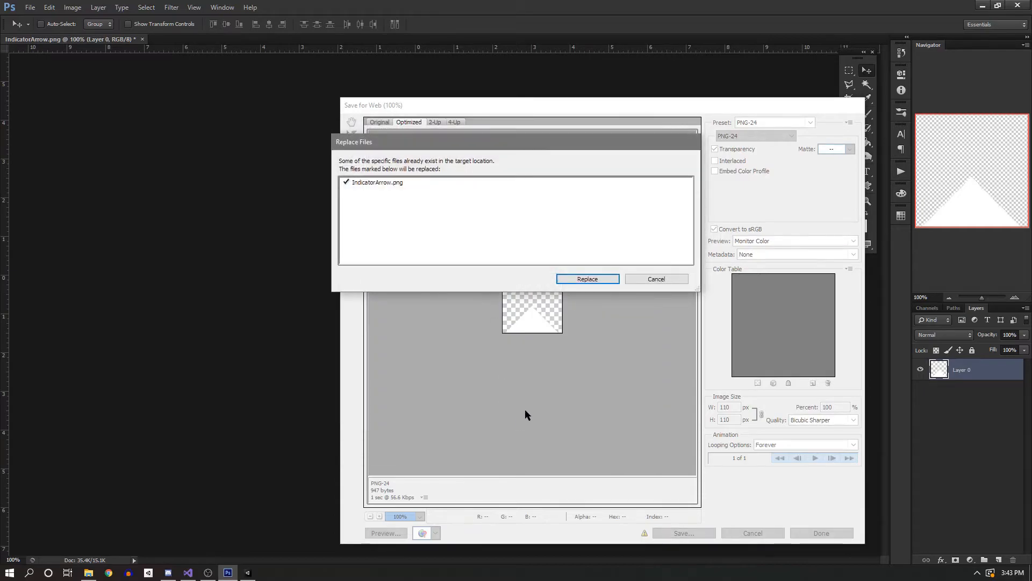
pyautogui.click(590, 285)
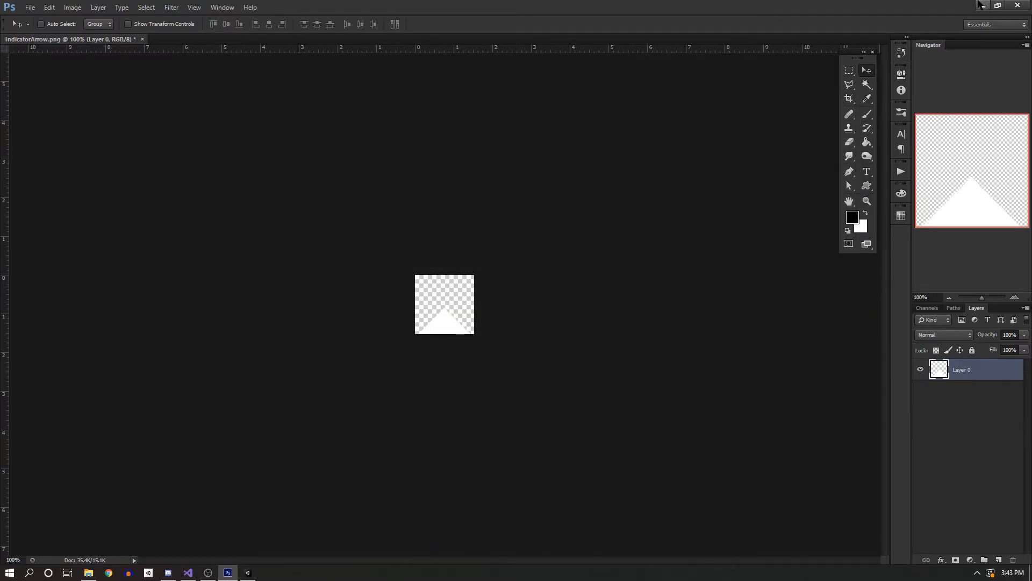
# Switch to Unity and activate the IndicatorArrow object under ScreenBoundarySystem.
pyautogui.click(981, 5)
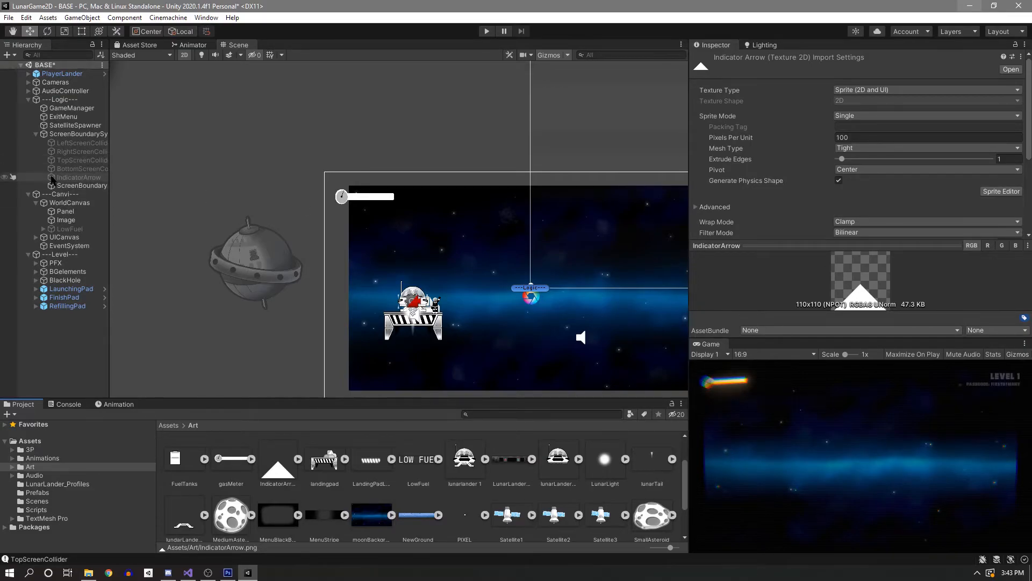
pyautogui.click(54, 178)
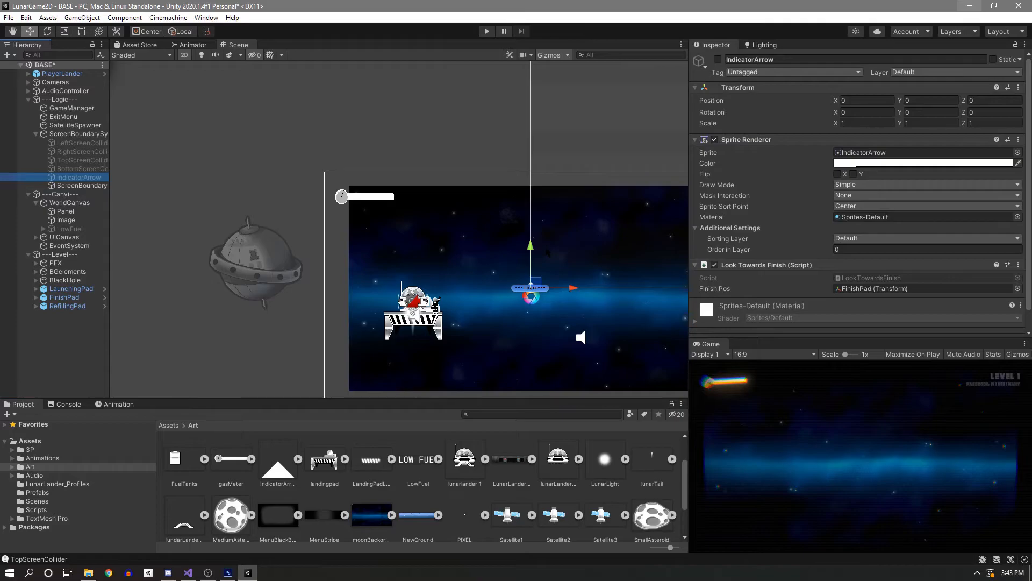
pyautogui.scroll(5, 548, 253)
pyautogui.scroll(4, 350, 249)
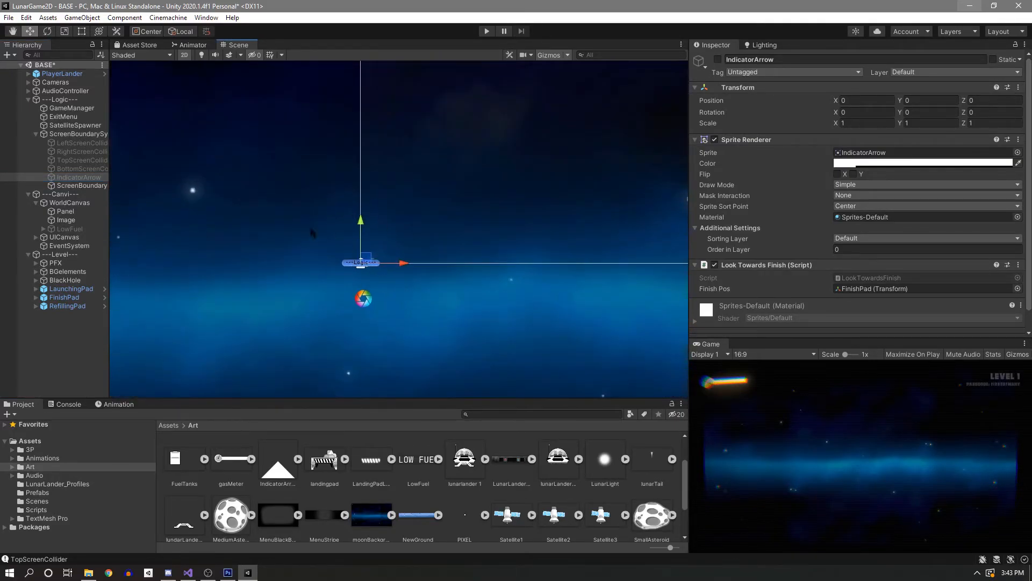
pyautogui.click(719, 60)
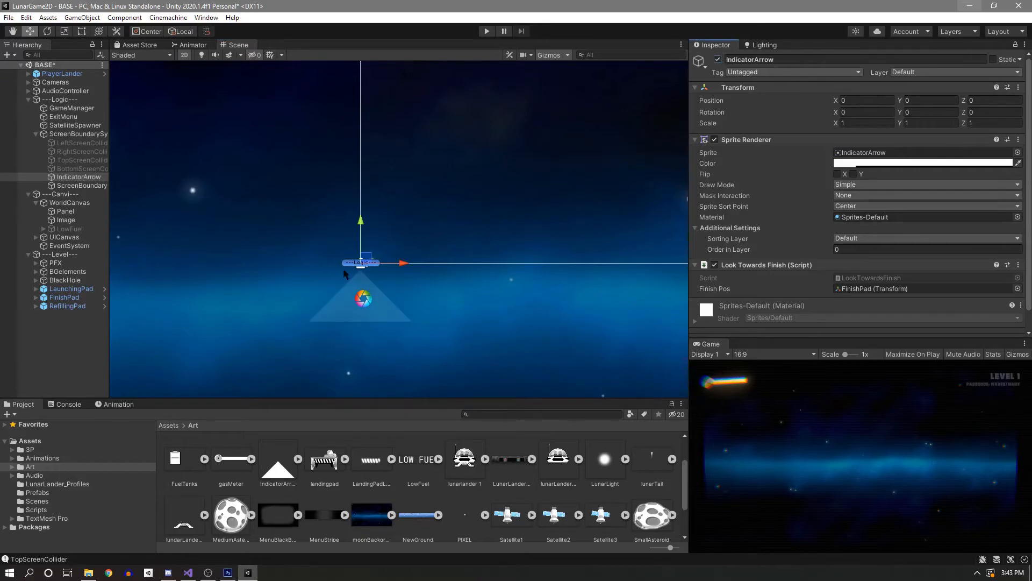
pyautogui.moveTo(386, 305); pyautogui.dragTo(447, 264, button='middle')
pyautogui.scroll(-1, 400, 316)
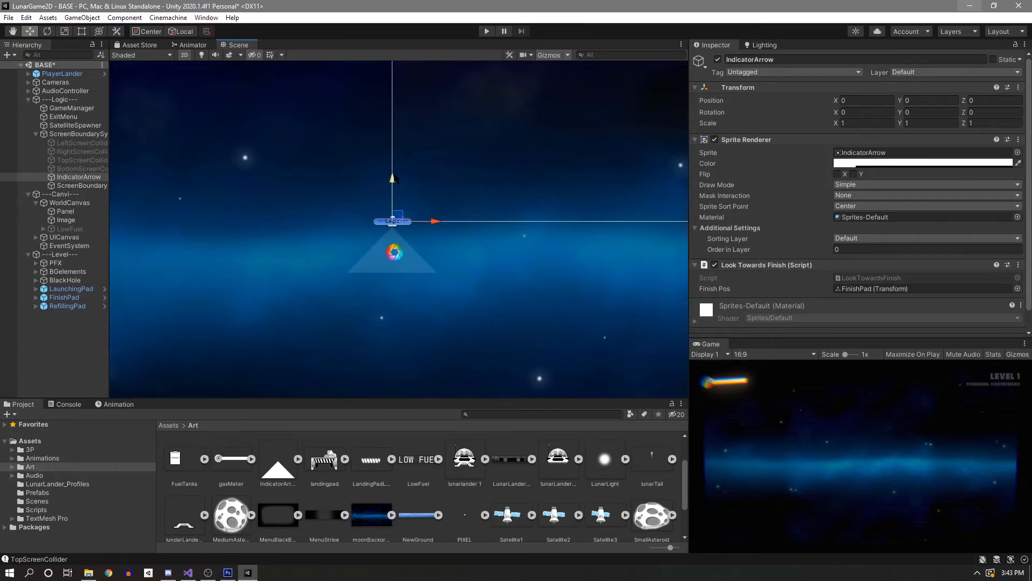
# Create an empty child object under IndicatorArrow and name it IndicatorArrow.
pyautogui.rightClick(65, 179)
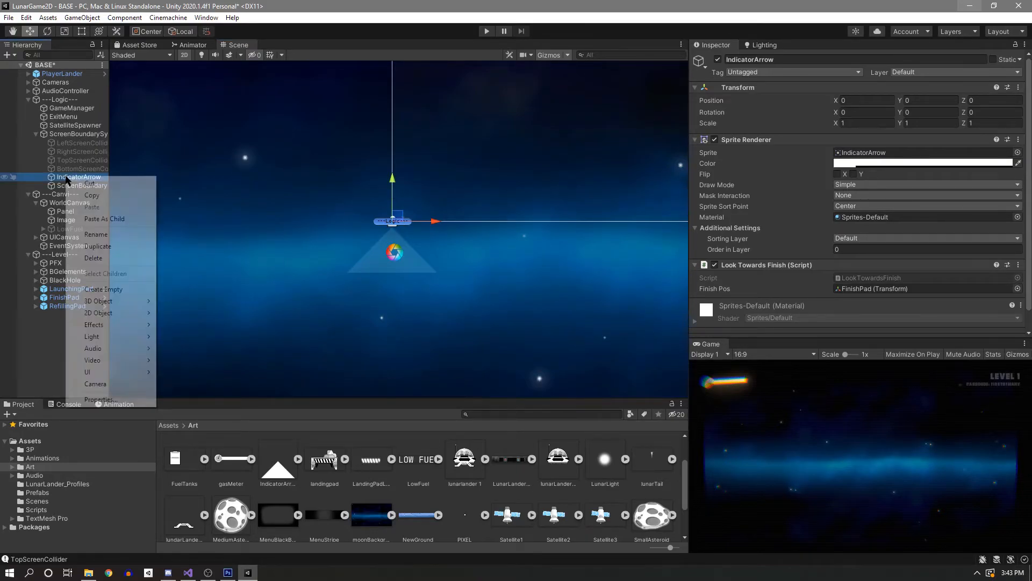
pyautogui.click(117, 291)
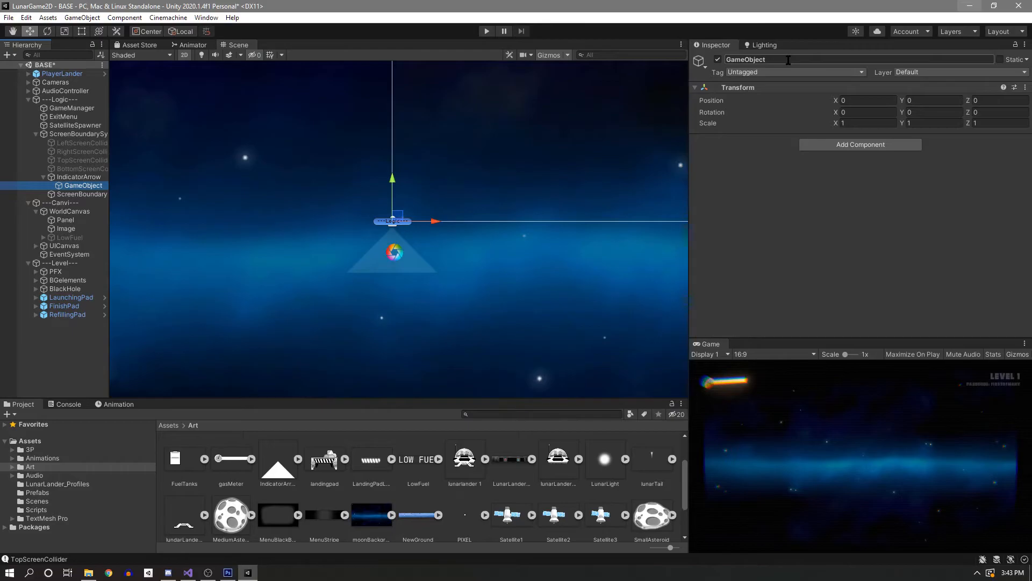
pyautogui.click(788, 60)
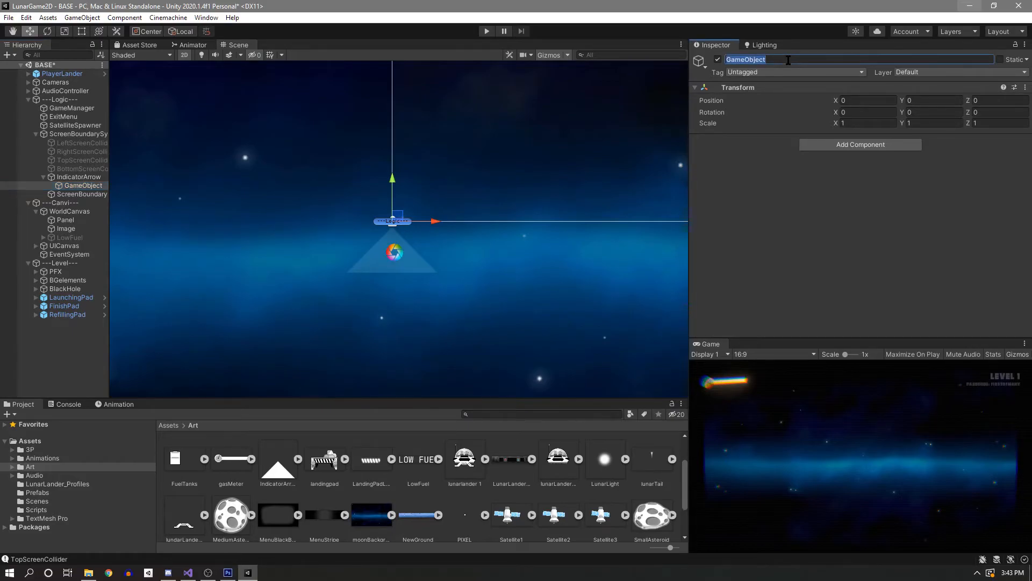
pyautogui.write('IndicatorArrow')
pyautogui.press('Return')
pyautogui.click(81, 186)
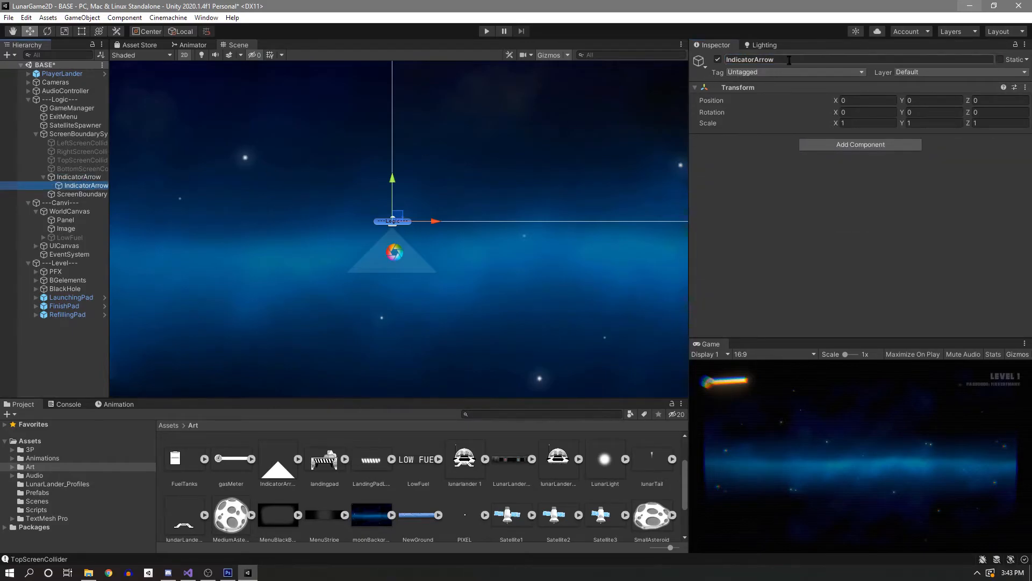
pyautogui.click(786, 60)
# Rename the parent arrow object that holds the Sprite Renderer to IndicatorArrowGFX.
pyautogui.click(78, 178)
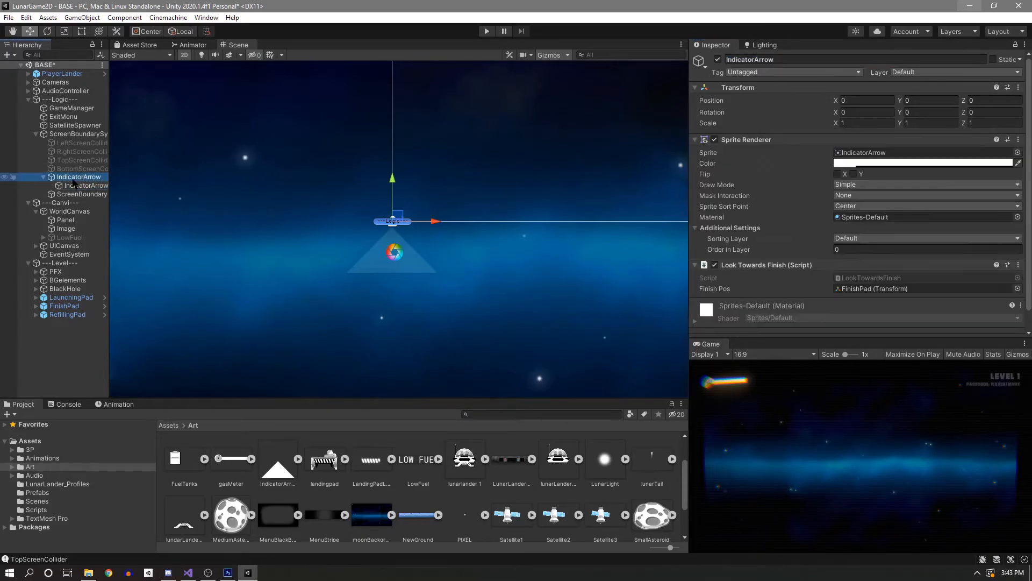
pyautogui.click(806, 60)
pyautogui.click(806, 61)
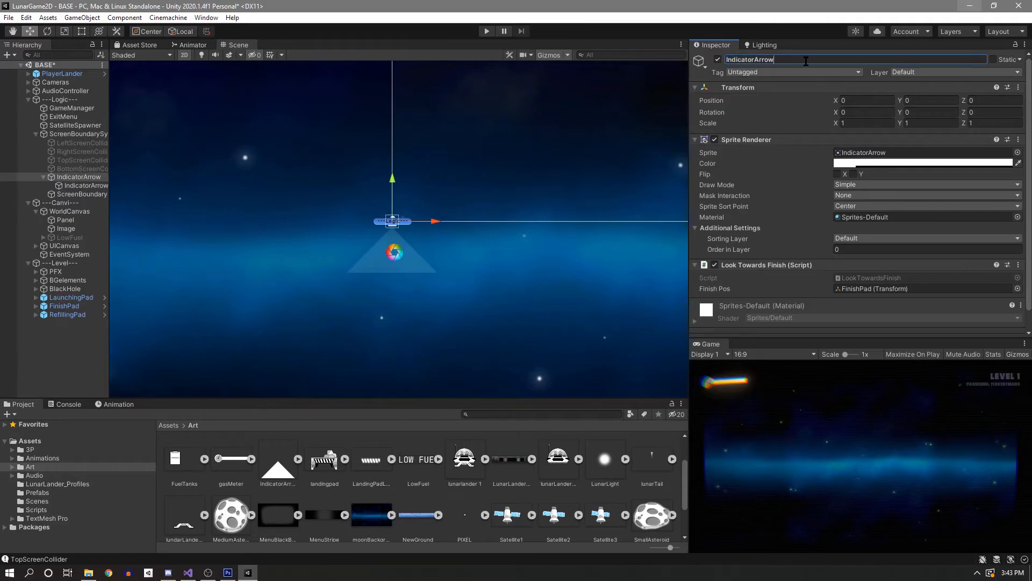
pyautogui.write('GFC')
pyautogui.press('BackSpace')
pyautogui.write('X')
# Move the empty IndicatorArrow out of IndicatorArrowGFX to sit above it in ScreenBoundarySystem, and raise it to about Y 0.302.
pyautogui.click(77, 186)
pyautogui.moveTo(75, 186); pyautogui.dragTo(76, 173)
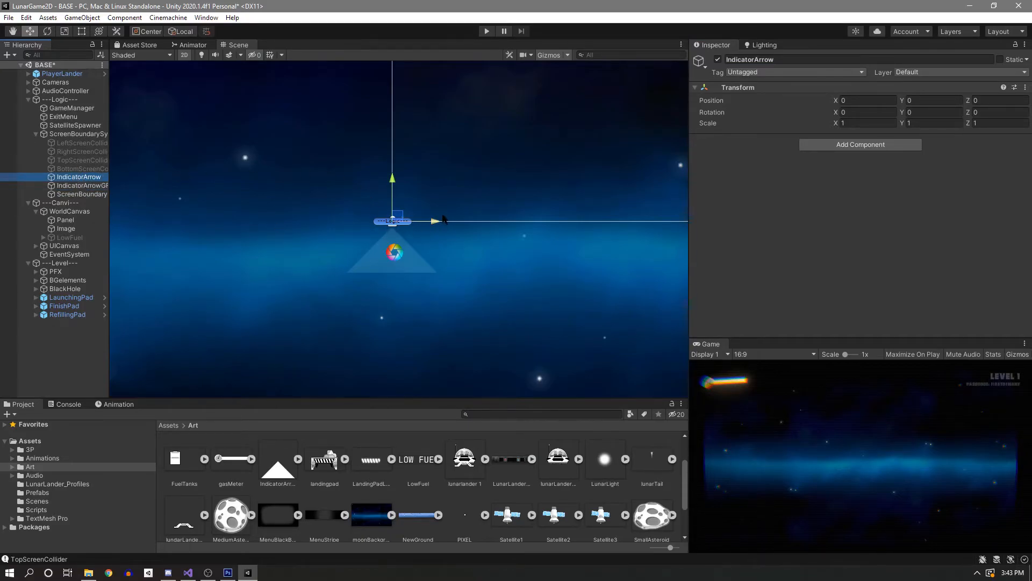
pyautogui.moveTo(393, 178); pyautogui.dragTo(393, 151)
# Nest IndicatorArrowGFX under the empty IndicatorArrow and switch the handle position to Pivot.
pyautogui.moveTo(81, 185); pyautogui.dragTo(78, 176)
pyautogui.click(77, 186)
pyautogui.click(69, 178)
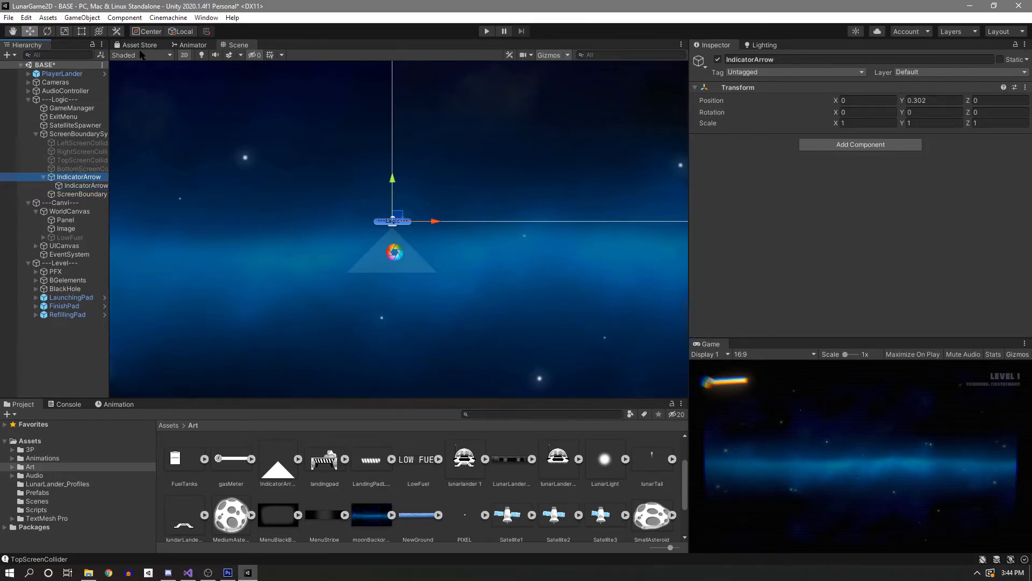
pyautogui.click(146, 31)
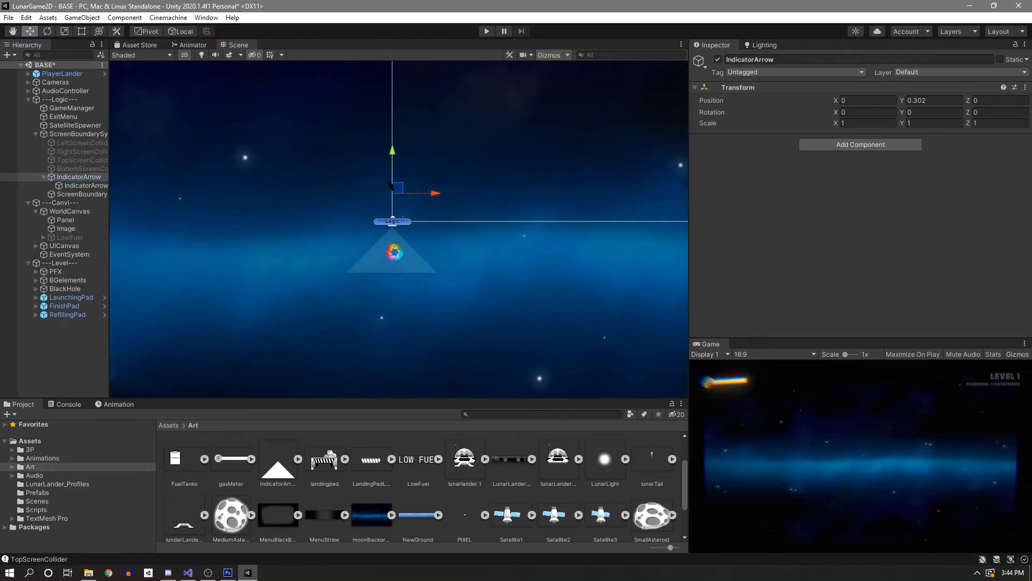
# Try rotating the parent IndicatorArrow around its pivot at the arrow's tip, and undo the rotation.
pyautogui.click(47, 31)
pyautogui.moveTo(355, 211); pyautogui.dragTo(325, 243)
pyautogui.hotkey('ctrl', 'z')
pyautogui.hotkey('ctrl', 'z')
pyautogui.hotkey('ctrl', 'z')
pyautogui.hotkey('ctrl', 'z')
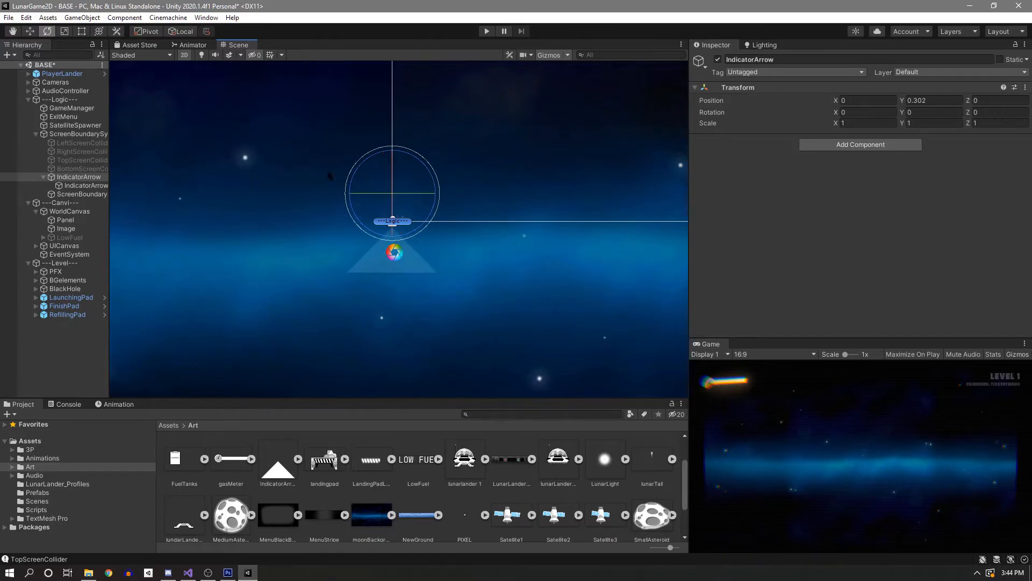
# Move the Look Towards Finish script component from IndicatorArrowGFX to the parent IndicatorArrow.
pyautogui.click(81, 186)
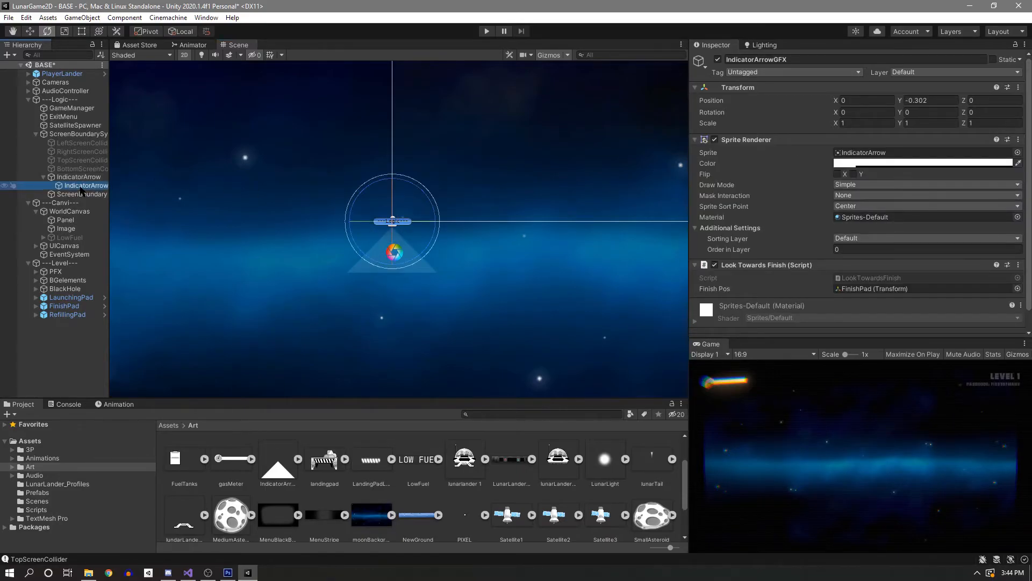
pyautogui.click(65, 177)
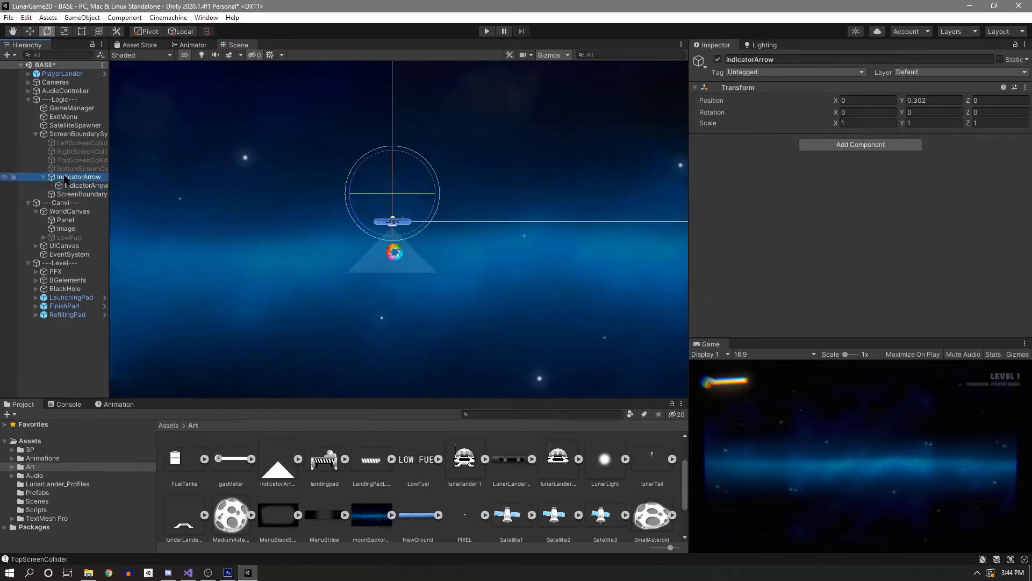
pyautogui.click(70, 134)
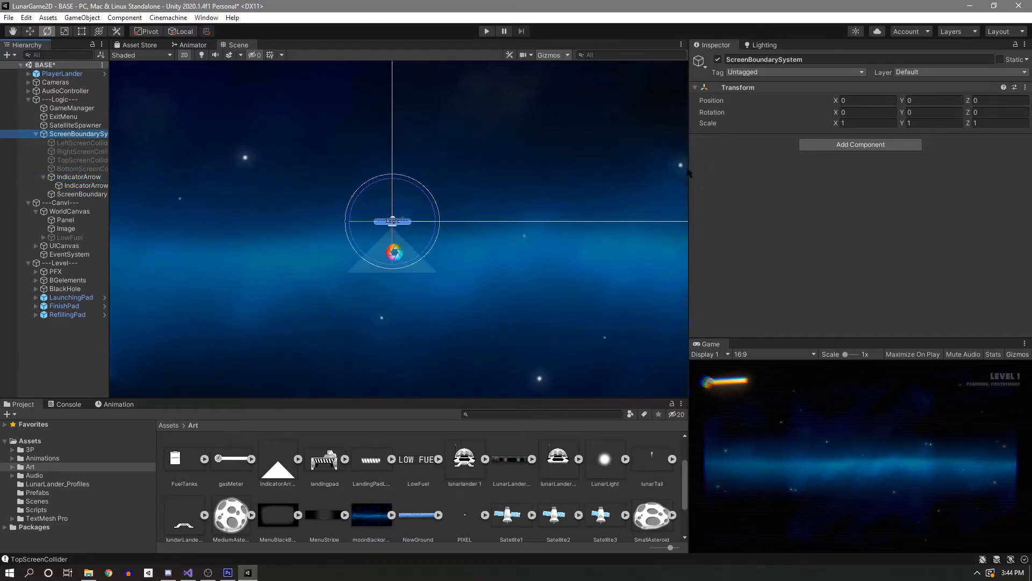
pyautogui.click(60, 178)
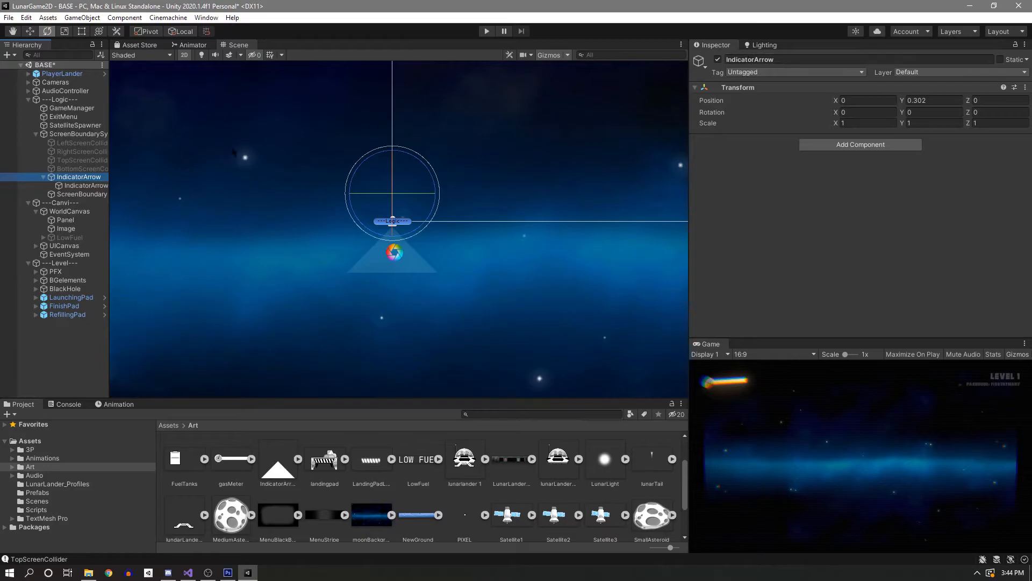
pyautogui.click(84, 185)
pyautogui.scroll(-1, 714, 198)
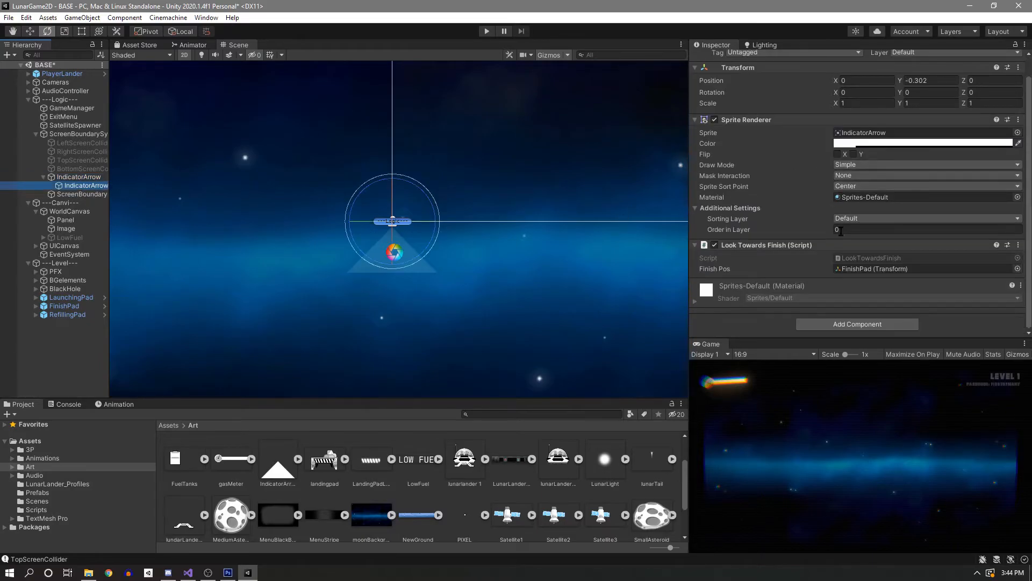
pyautogui.moveTo(827, 246); pyautogui.dragTo(75, 180)
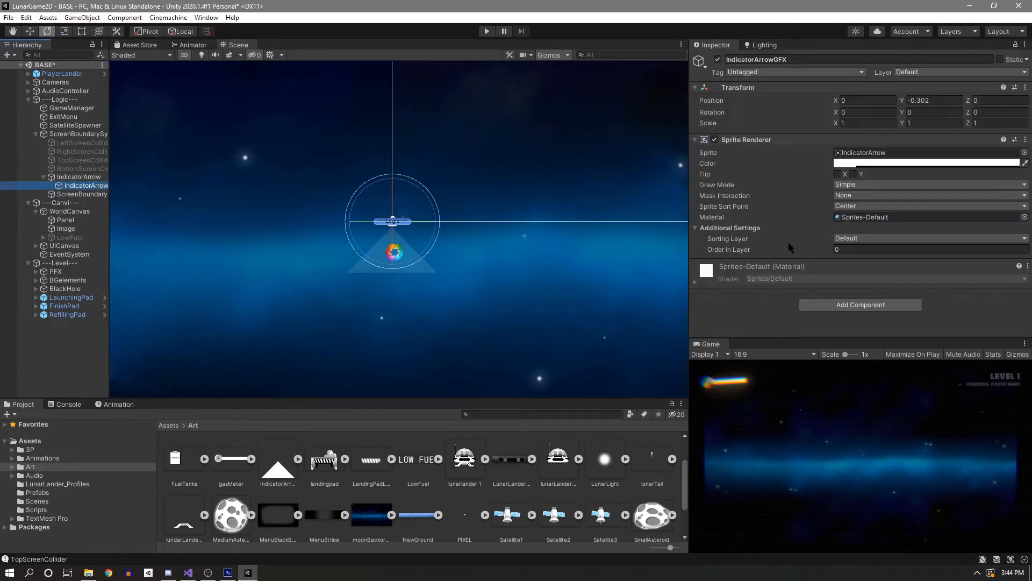
# Collapse the Sprite Renderer and Transform details of IndicatorArrowGFX, and deactivate the parent IndicatorArrow with its children folded.
pyautogui.click(695, 142)
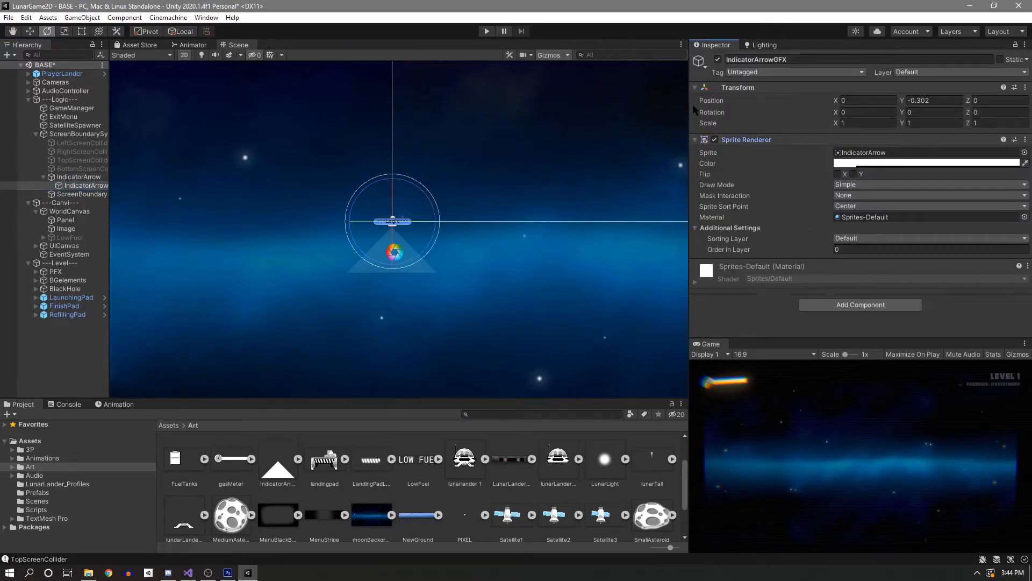
pyautogui.click(695, 140)
pyautogui.click(695, 87)
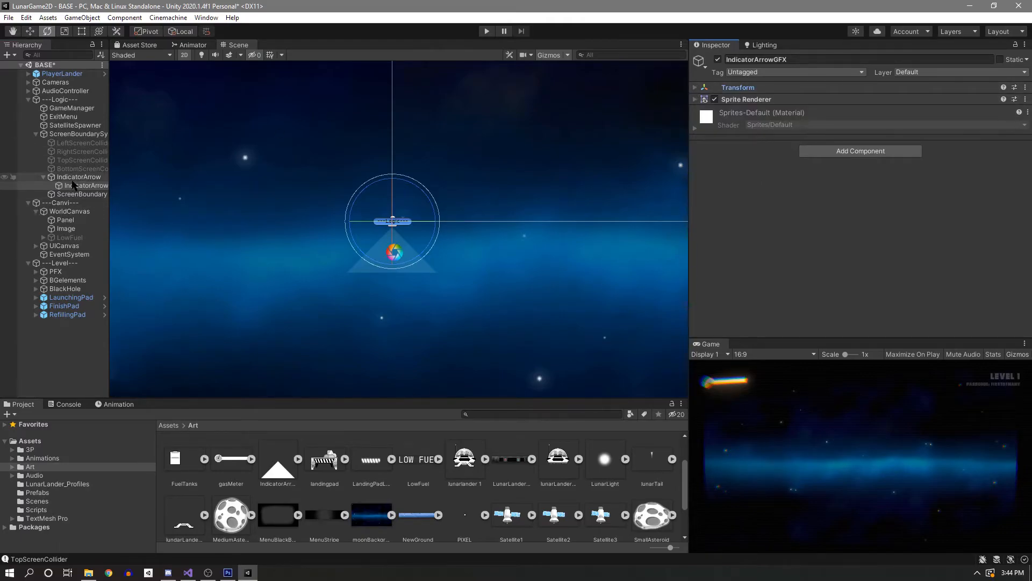
pyautogui.click(75, 177)
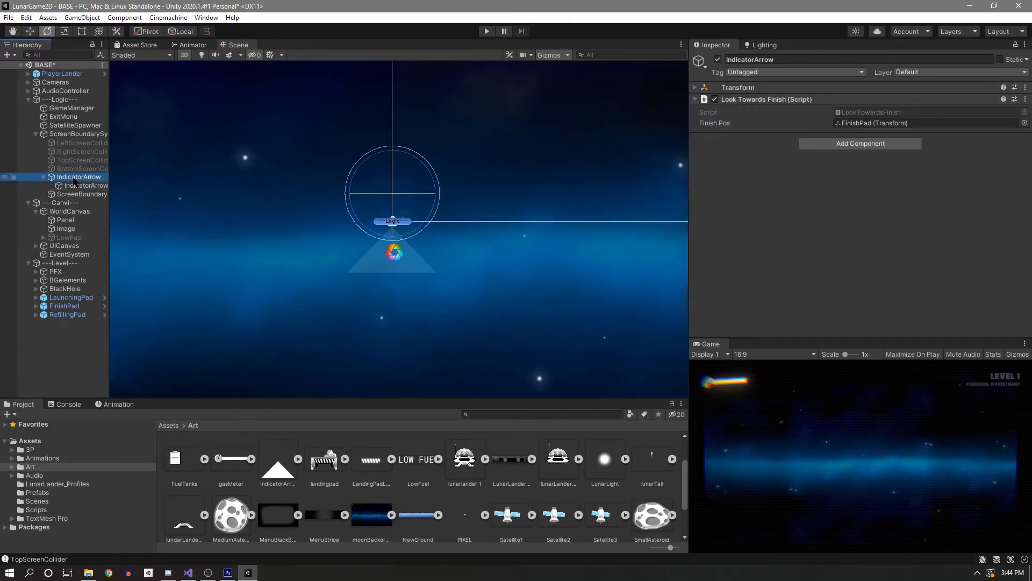
pyautogui.press('w')
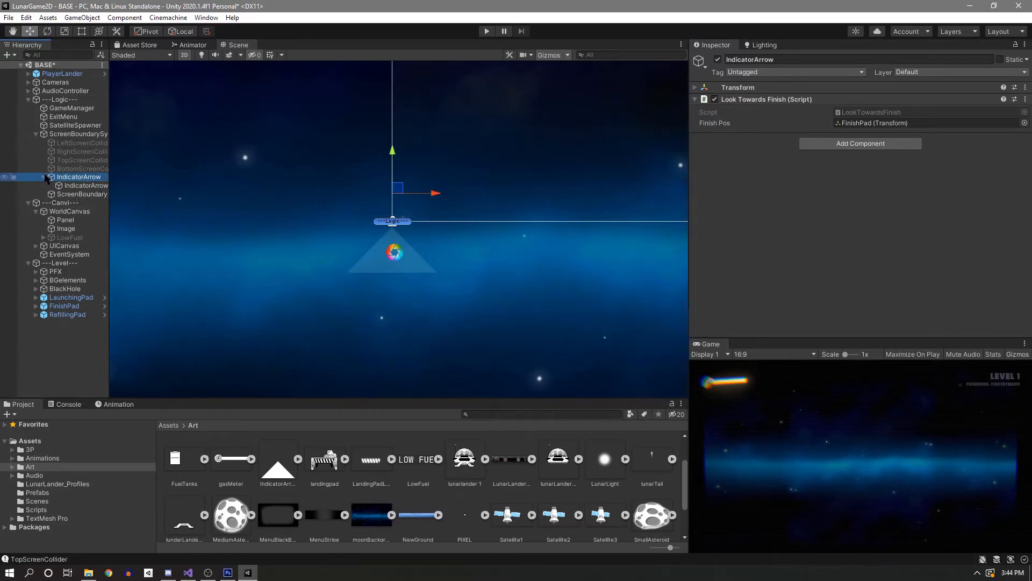
pyautogui.click(45, 177)
pyautogui.click(718, 60)
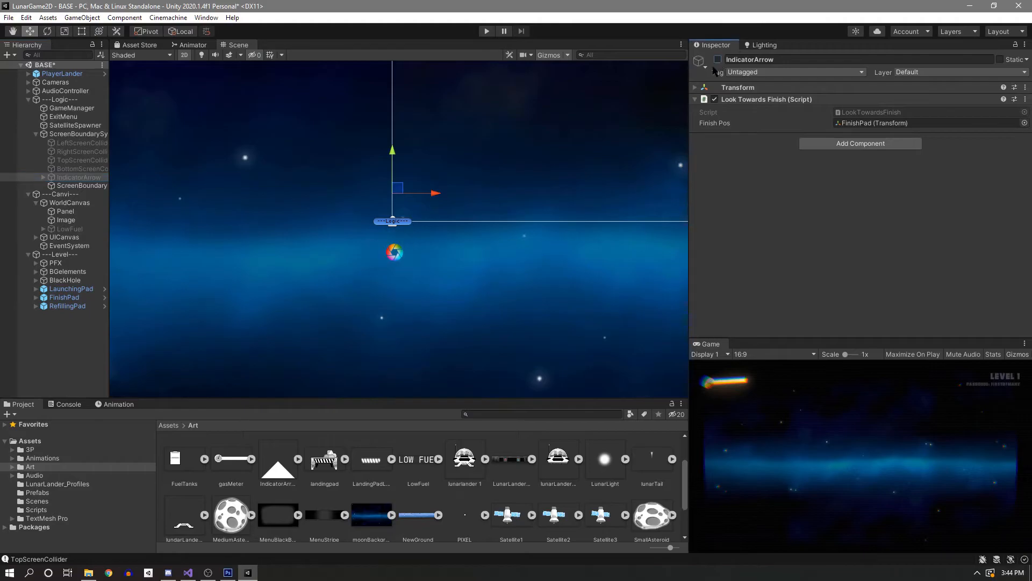
# Assign the parent IndicatorArrow to the Arrow reference of ScreenBoundaryMaker's Generate Screen Boundaries script.
pyautogui.click(86, 186)
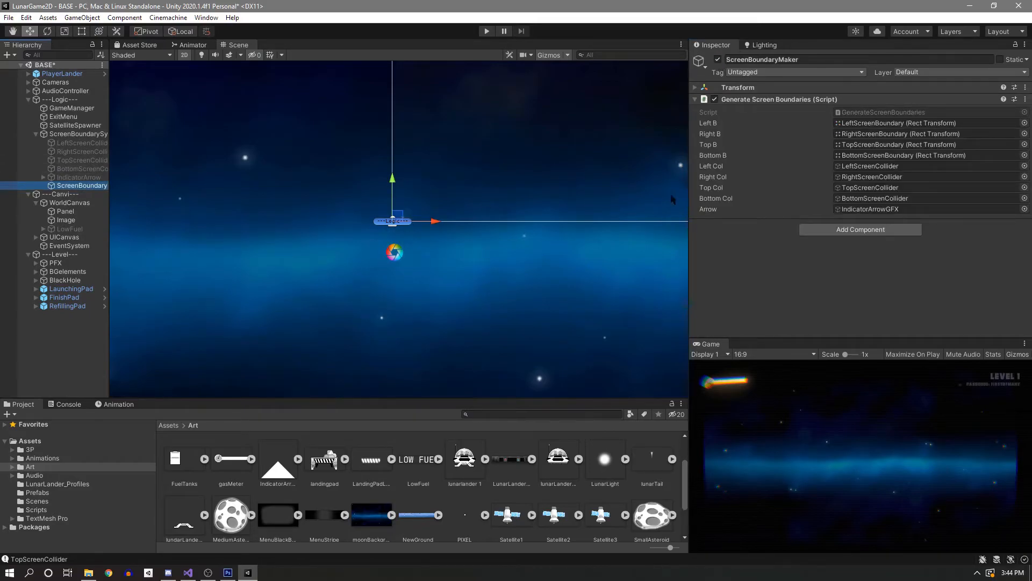
pyautogui.moveTo(79, 178); pyautogui.dragTo(882, 209)
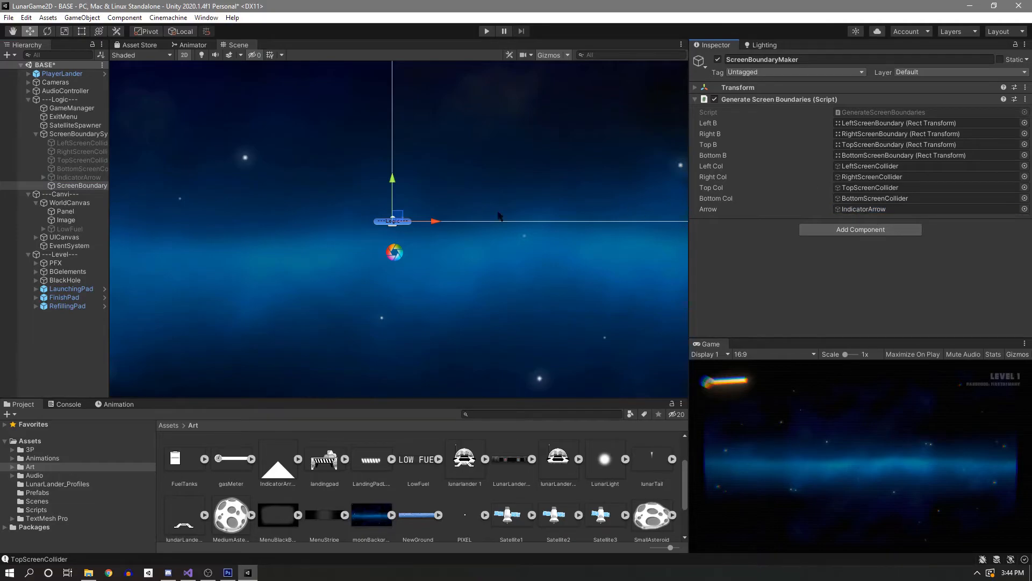
# Collapse ScreenBoundarySystem and the Canvi, Logic and Level groups in the scene hierarchy.
pyautogui.click(35, 134)
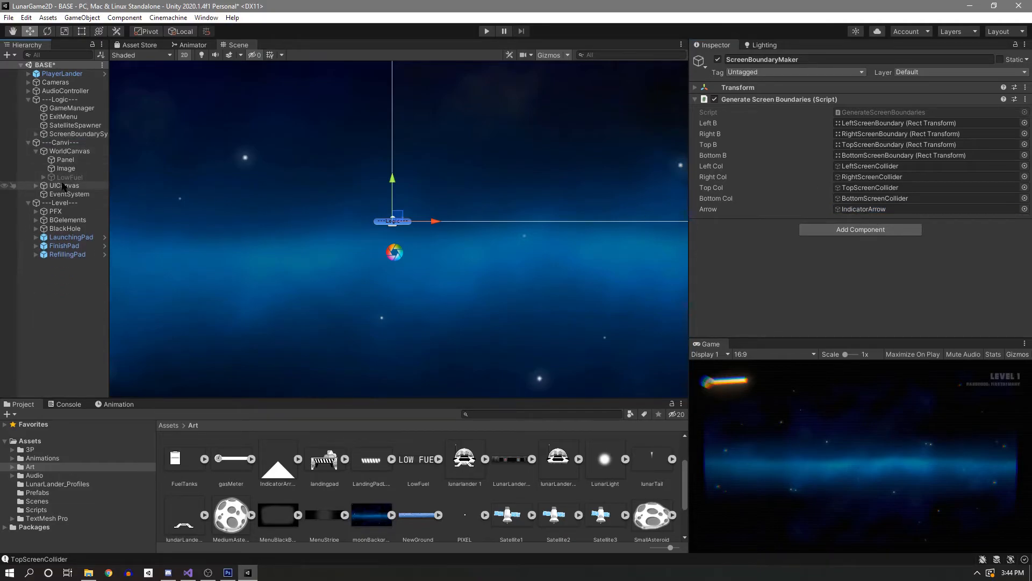
pyautogui.click(28, 142)
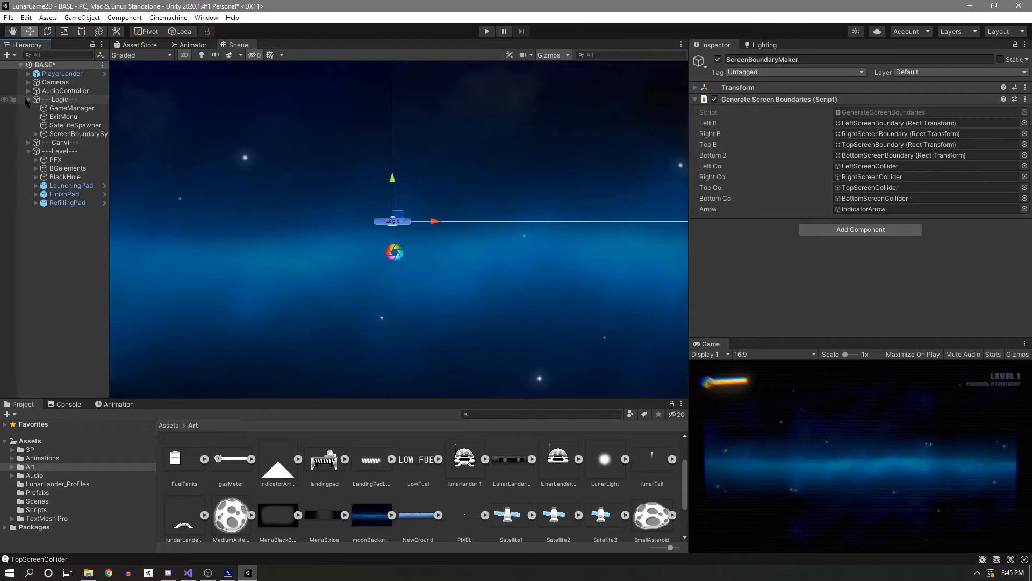
pyautogui.click(28, 99)
pyautogui.click(28, 117)
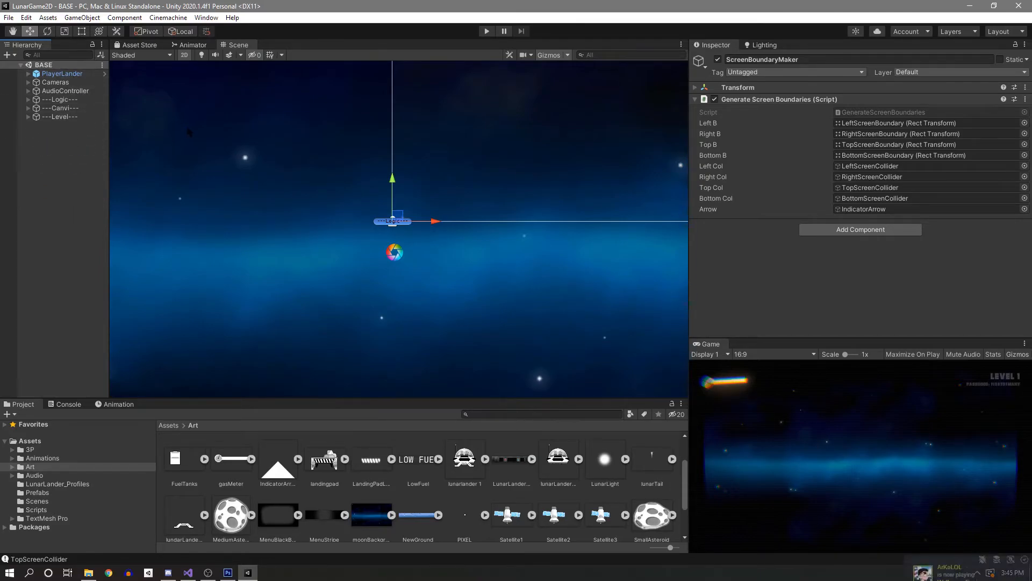
# Run the game for a short test of the lander and indicator arrow, and stop it.
pyautogui.click(486, 31)
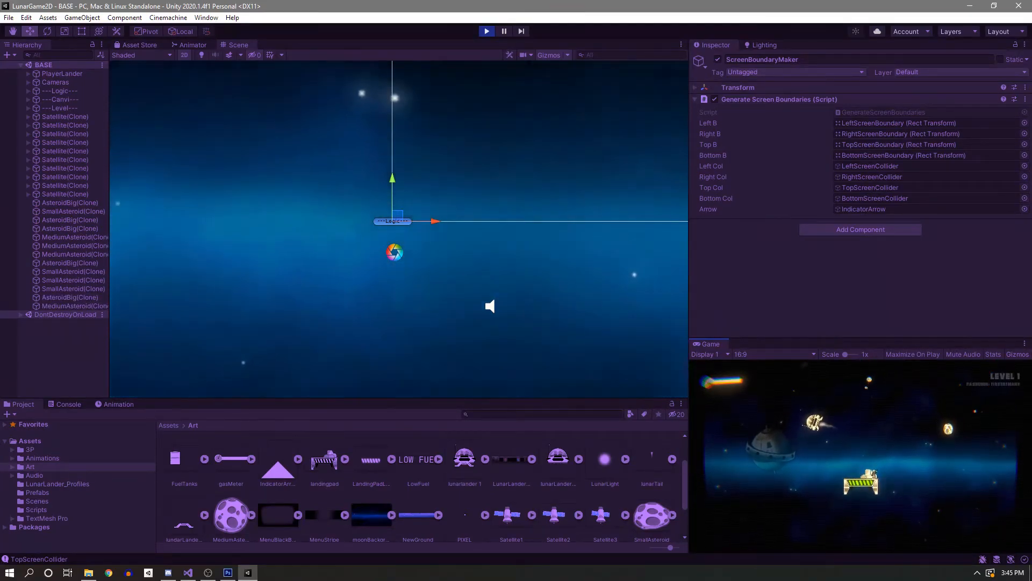
pyautogui.click(487, 31)
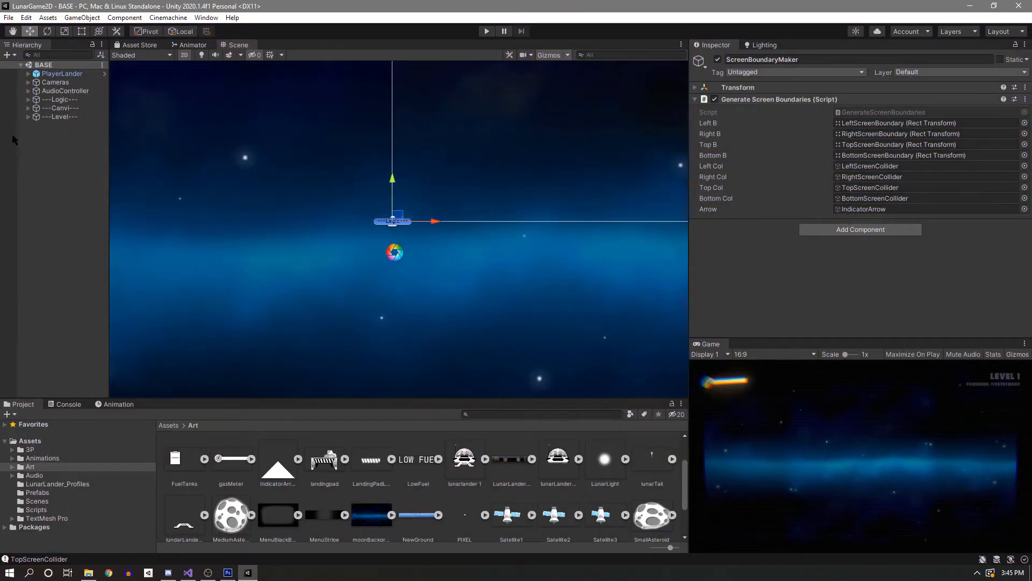
# Activate the BlackBlind object under UICanvas in the Canvi group.
pyautogui.click(25, 110)
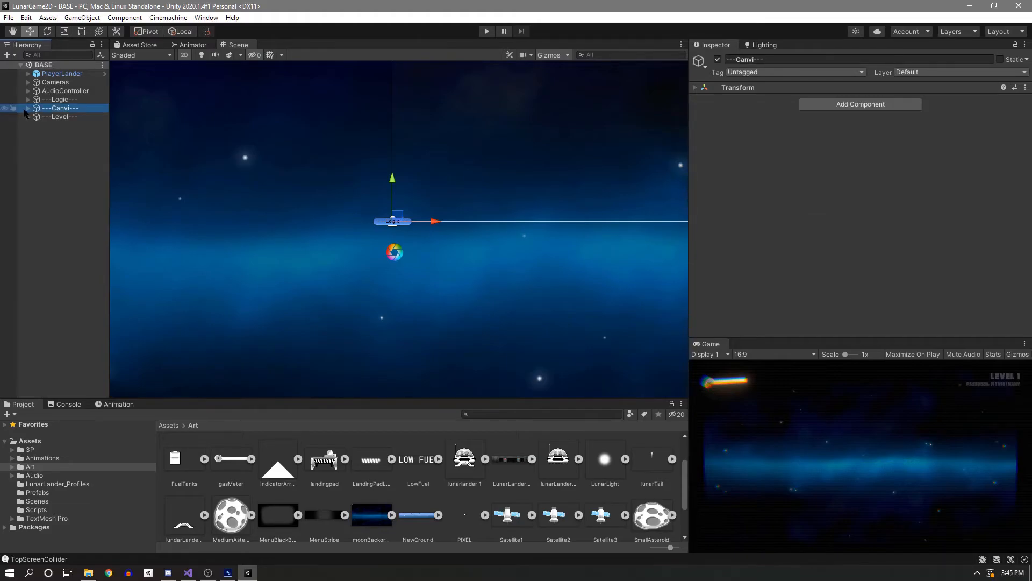
pyautogui.click(28, 109)
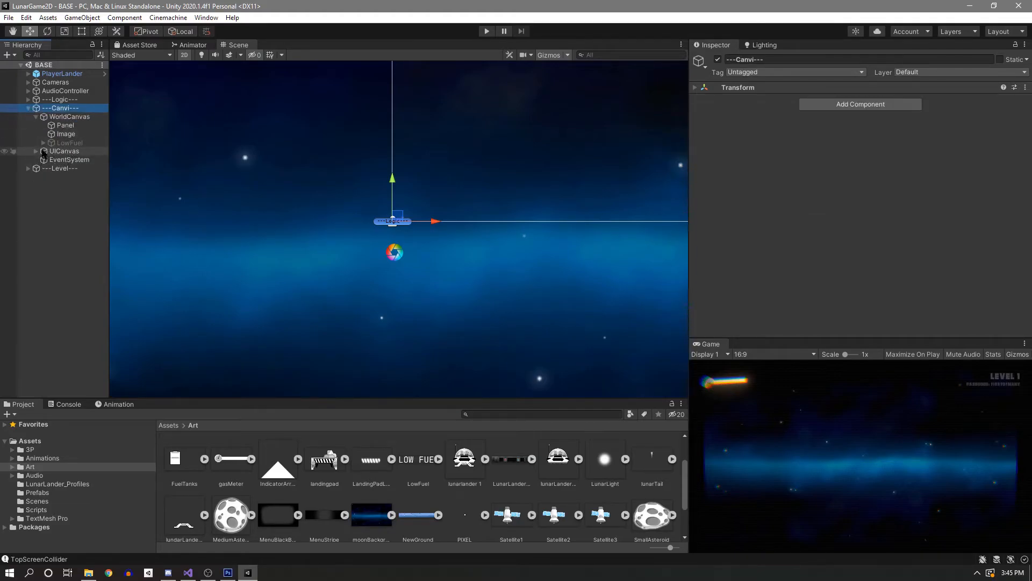
pyautogui.click(35, 151)
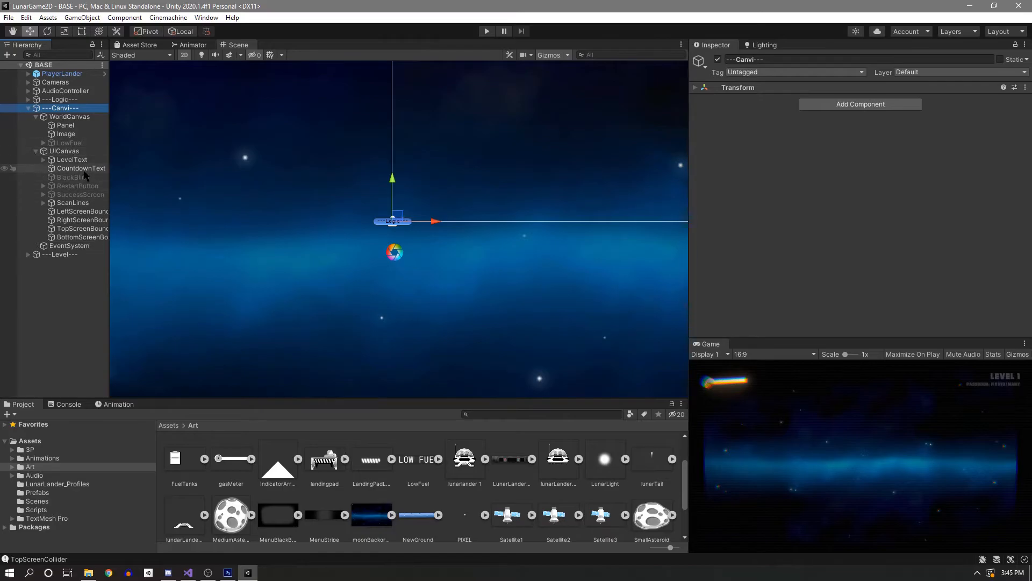
pyautogui.click(73, 177)
pyautogui.click(717, 59)
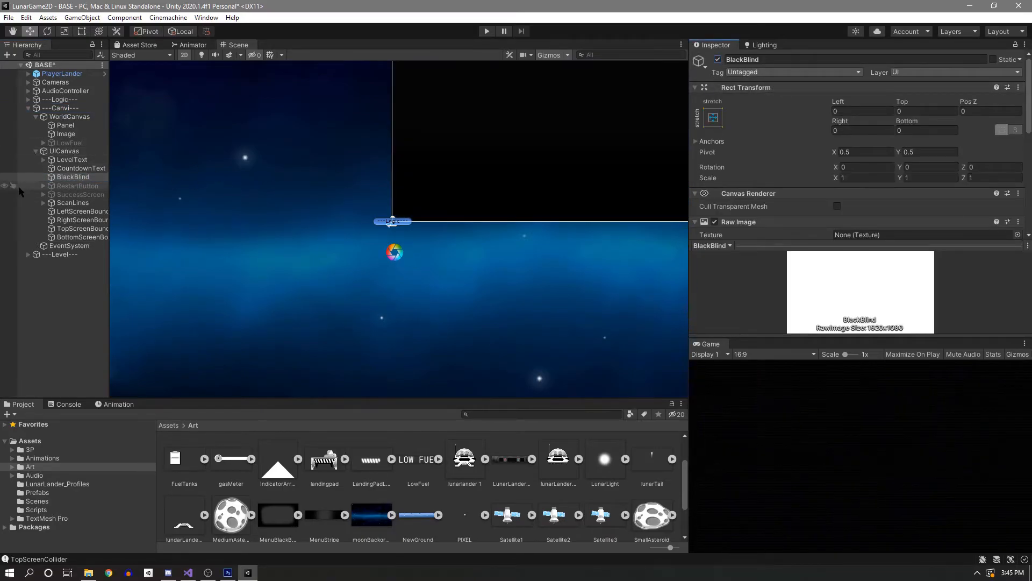
# Collapse UICanvas and the Canvi group, and save the BASE scene.
pyautogui.click(35, 152)
pyautogui.click(33, 110)
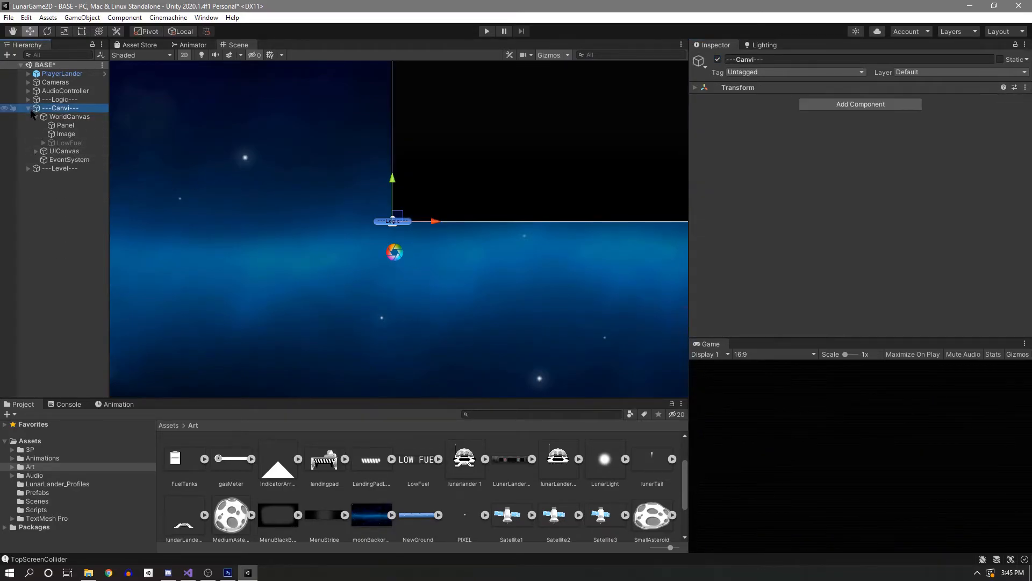
pyautogui.doubleClick(32, 108)
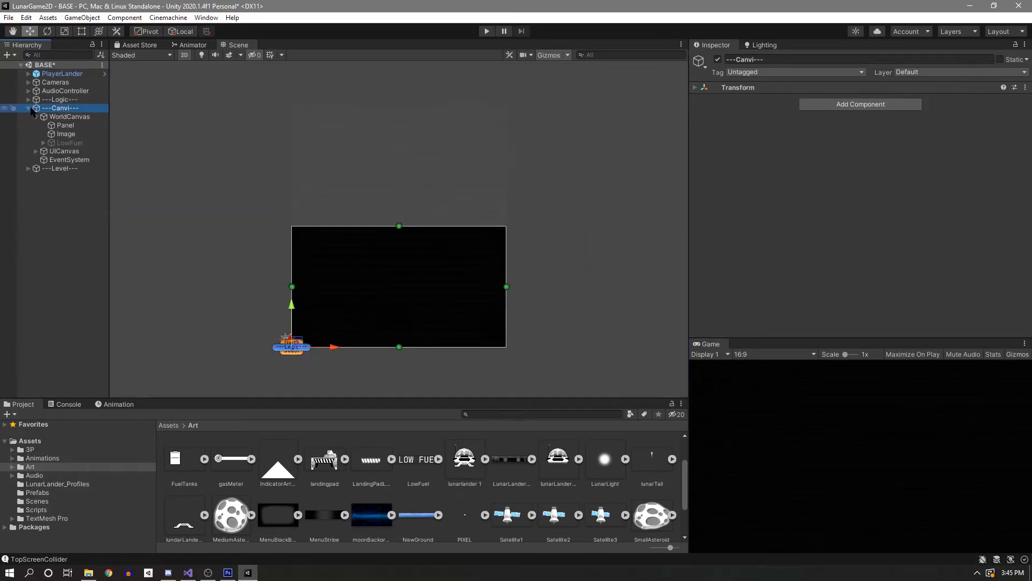
pyautogui.click(29, 108)
pyautogui.hotkey('ctrl', 's')
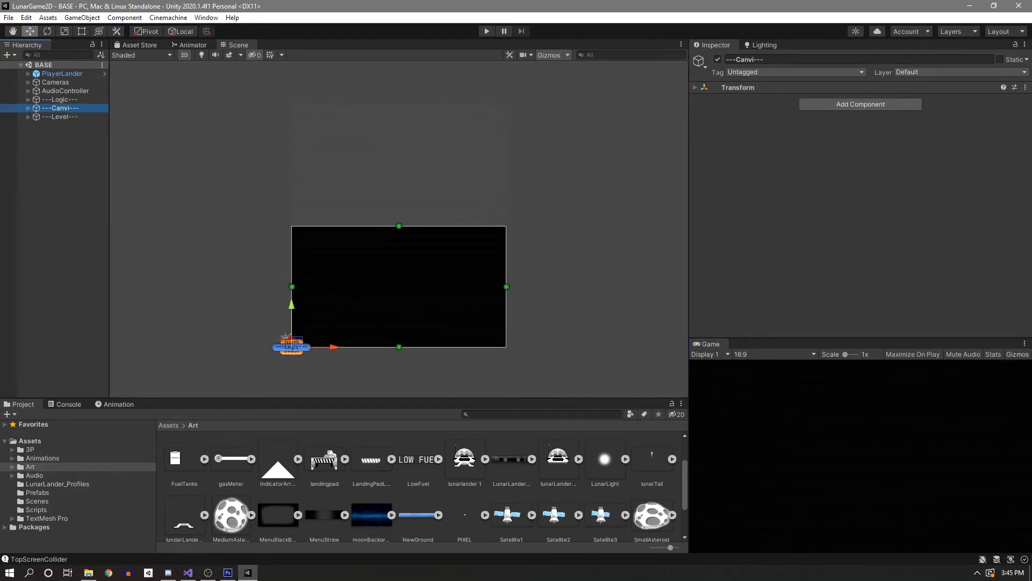
# Turn on Maximize On Play for the game view and start the game.
pyautogui.moveTo(402, 307); pyautogui.dragTo(475, 207, button='middle')
pyautogui.click(931, 357)
pyautogui.click(487, 32)
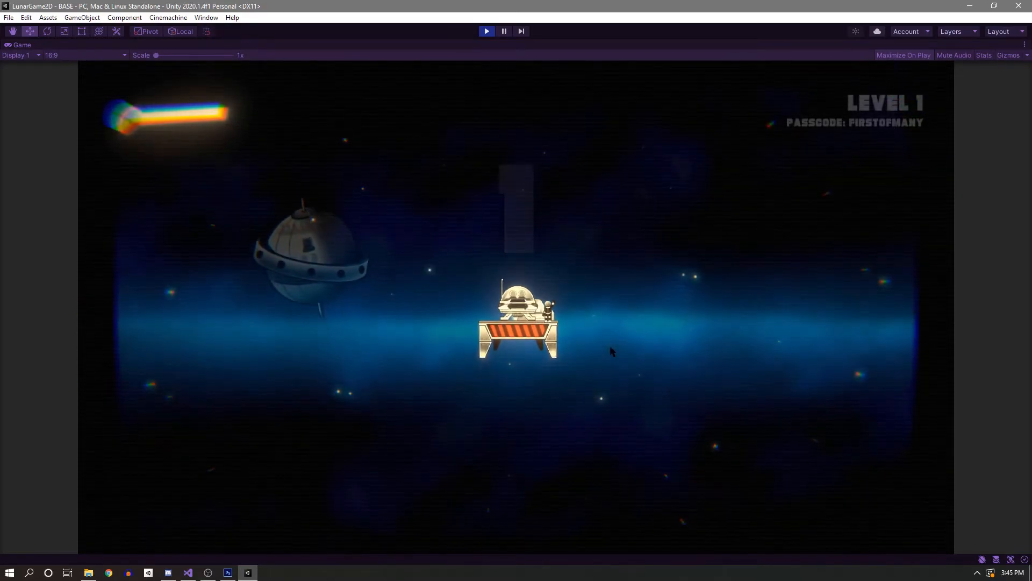
# Fly the lander around Level 1 to test the indicator arrow, and stop the game.
pyautogui.press('Up')
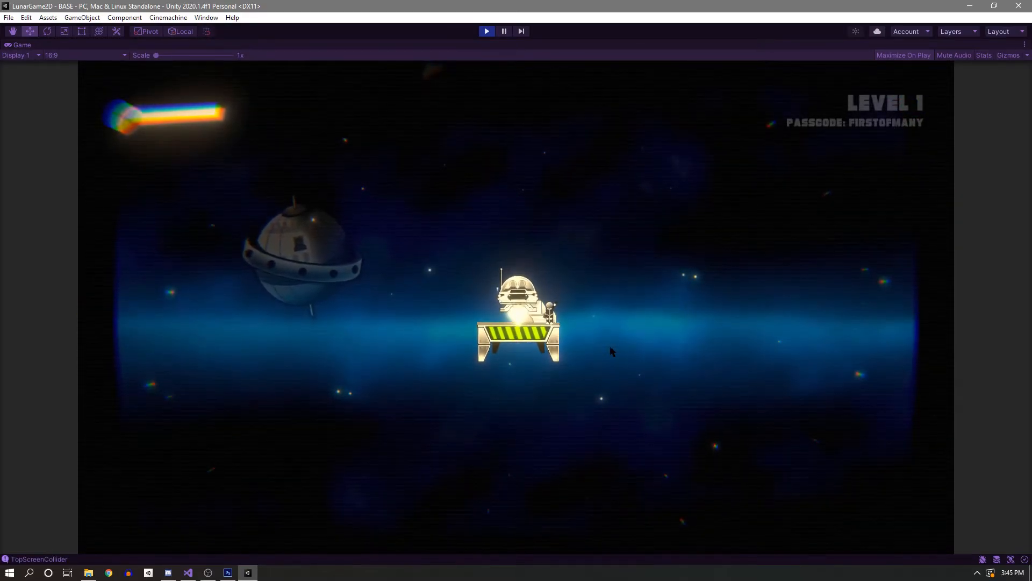
pyautogui.press('Left')
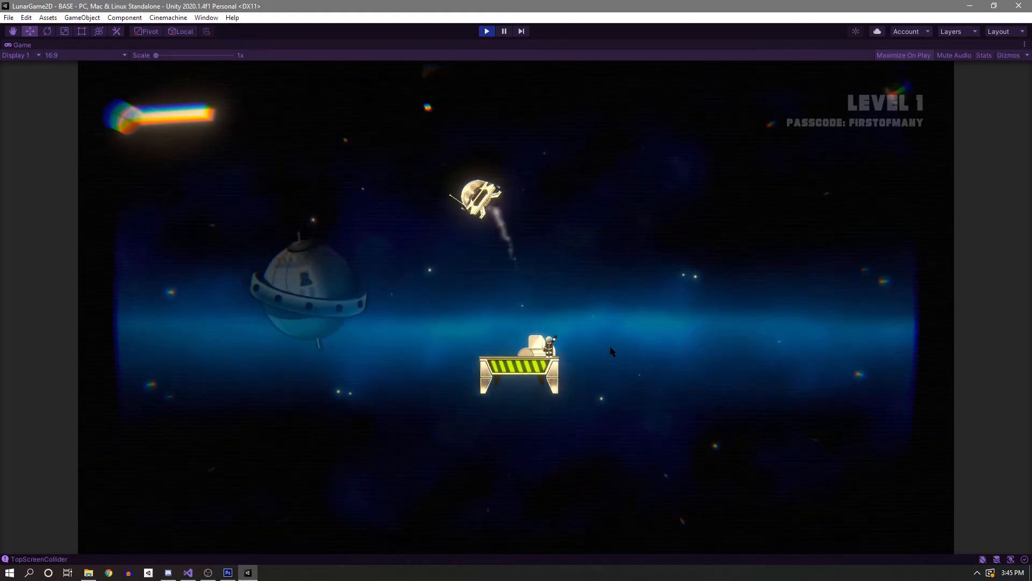
pyautogui.press('Left')
pyautogui.press('Up')
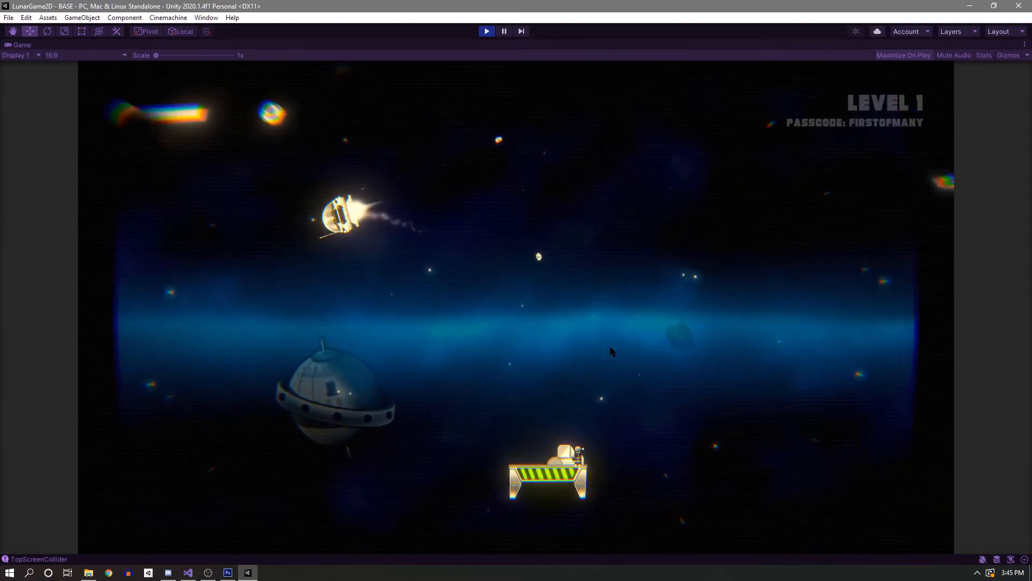
pyautogui.press('Up')
pyautogui.press('Right')
pyautogui.press('Right')
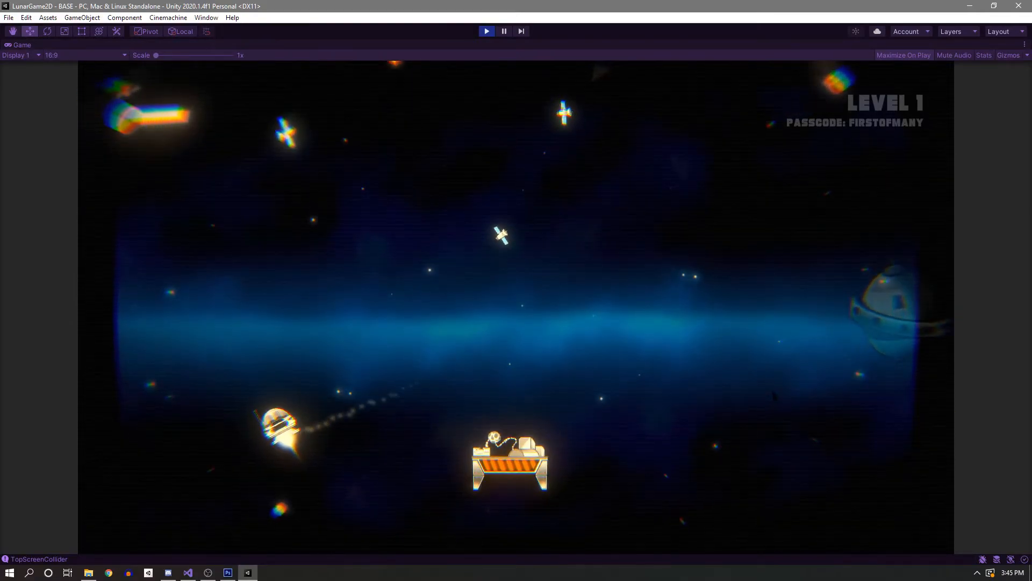
pyautogui.press('Right')
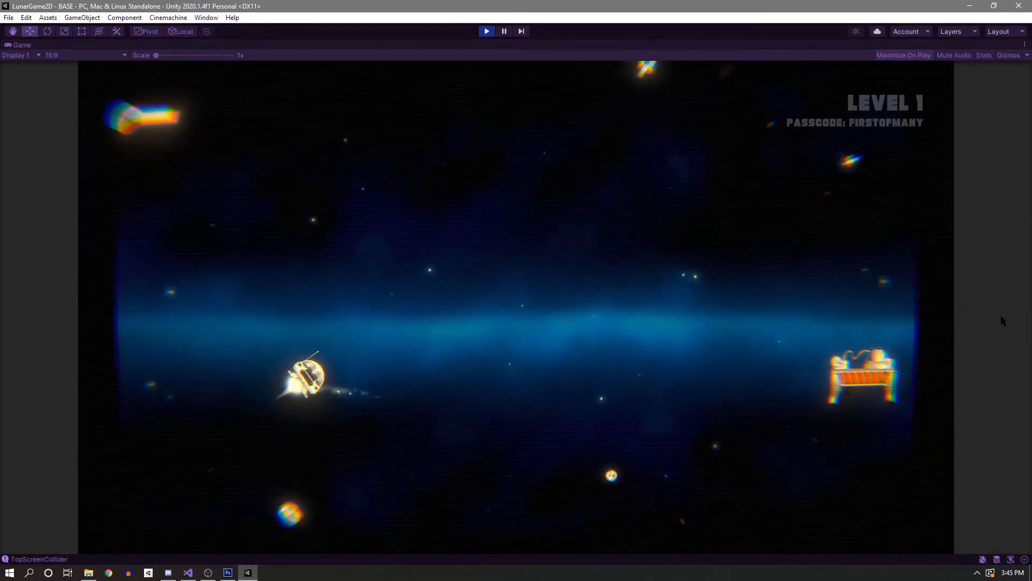
pyautogui.press('Left')
pyautogui.press('Left')
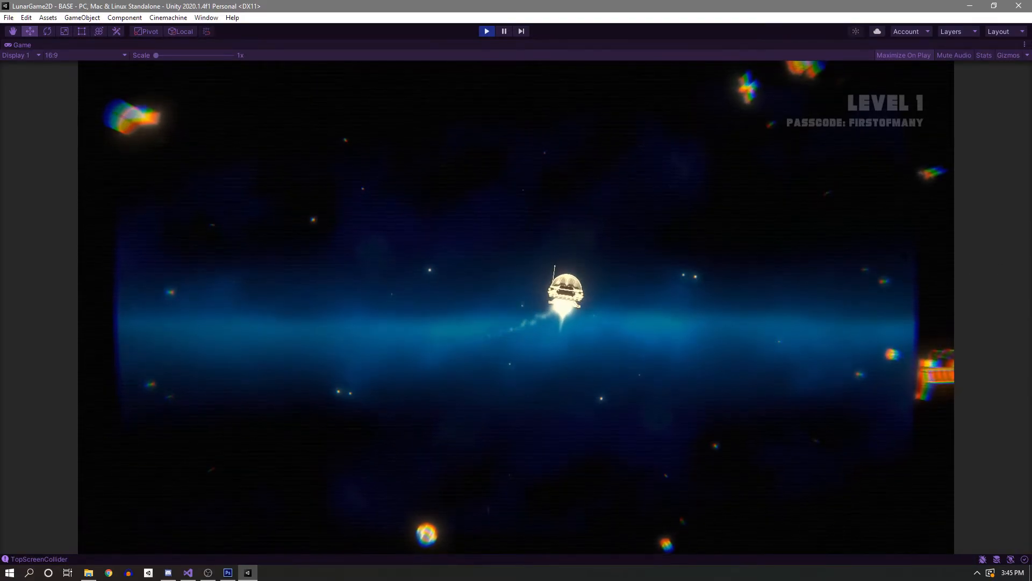
pyautogui.press('Right')
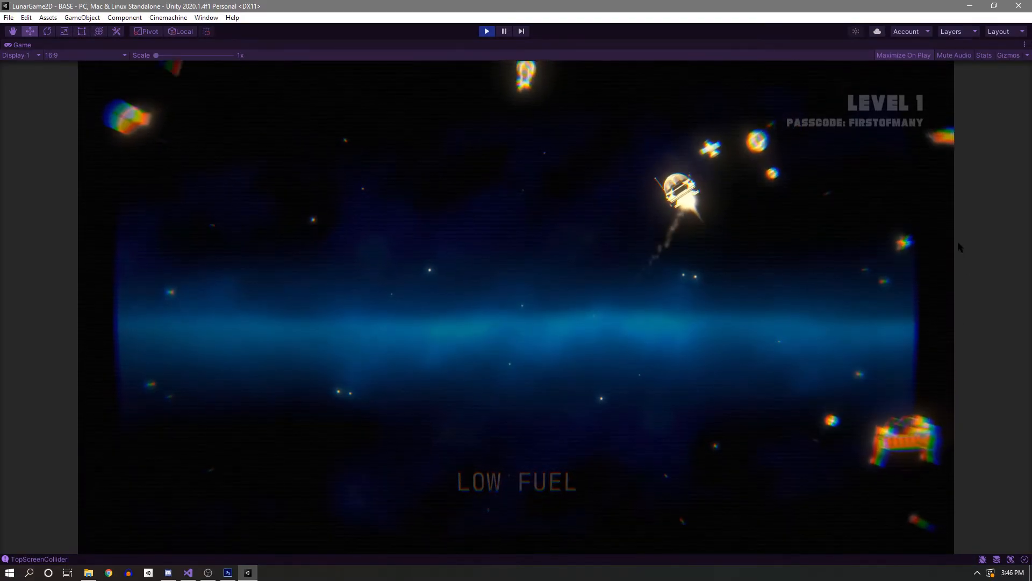
pyautogui.press('Left')
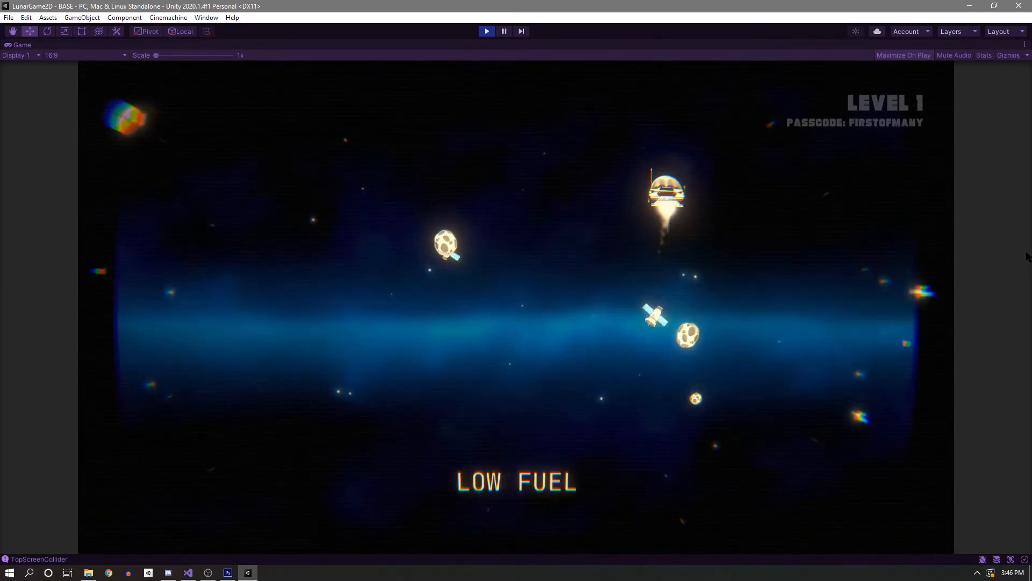
pyautogui.press('Right')
pyautogui.press('Left')
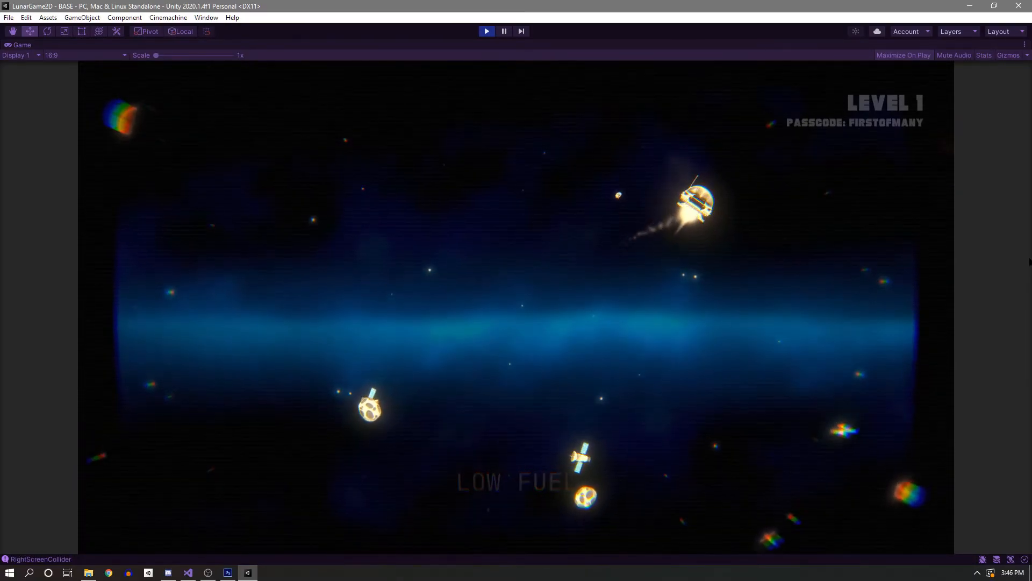
pyautogui.press('Left')
pyautogui.press('Right')
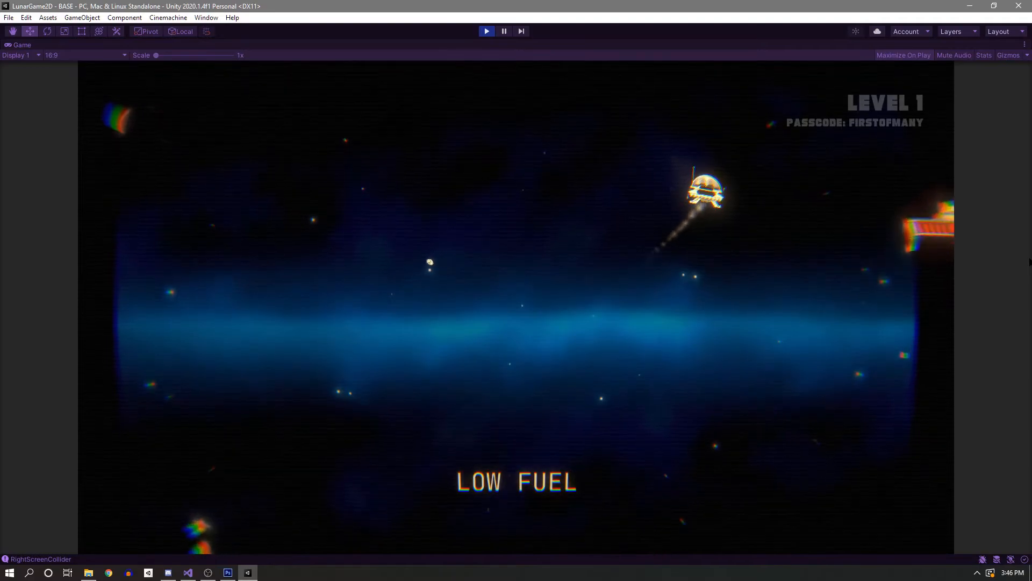
pyautogui.press('Right')
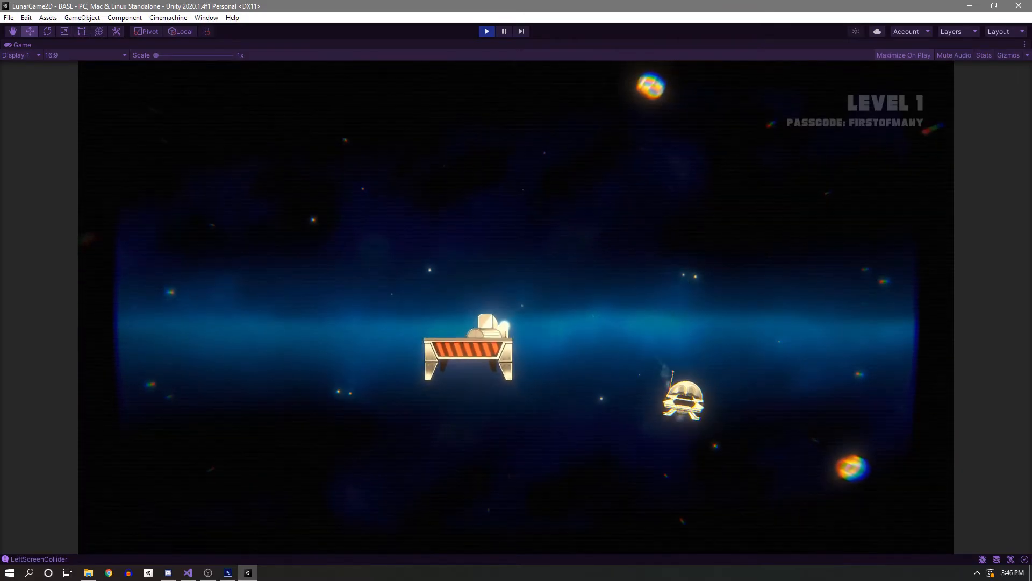
pyautogui.click(486, 30)
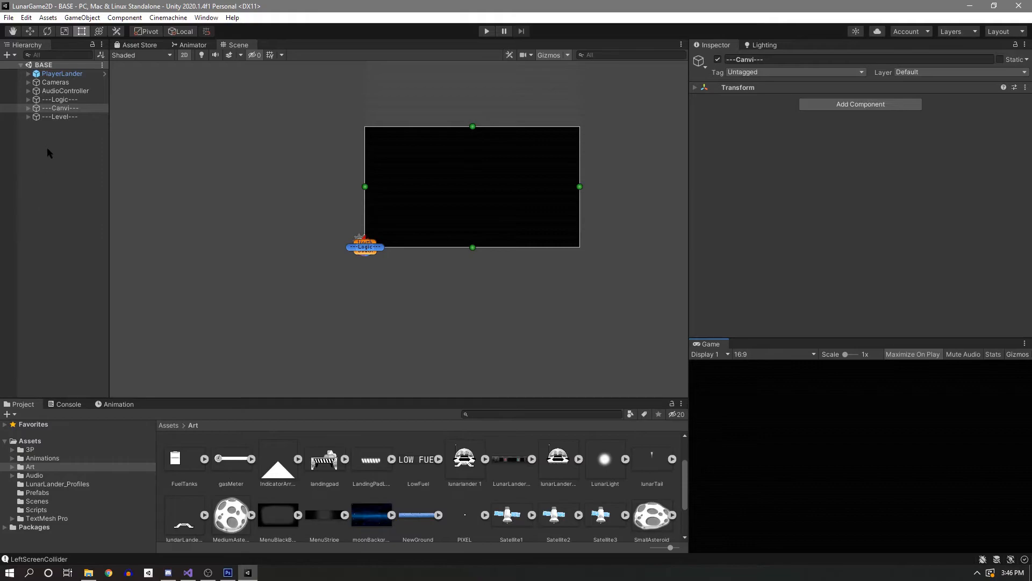
# Compare the running transforms and pivots of IndicatorArrowGFX and its parent IndicatorArrow in the scene view, and stop the game.
pyautogui.click(28, 91)
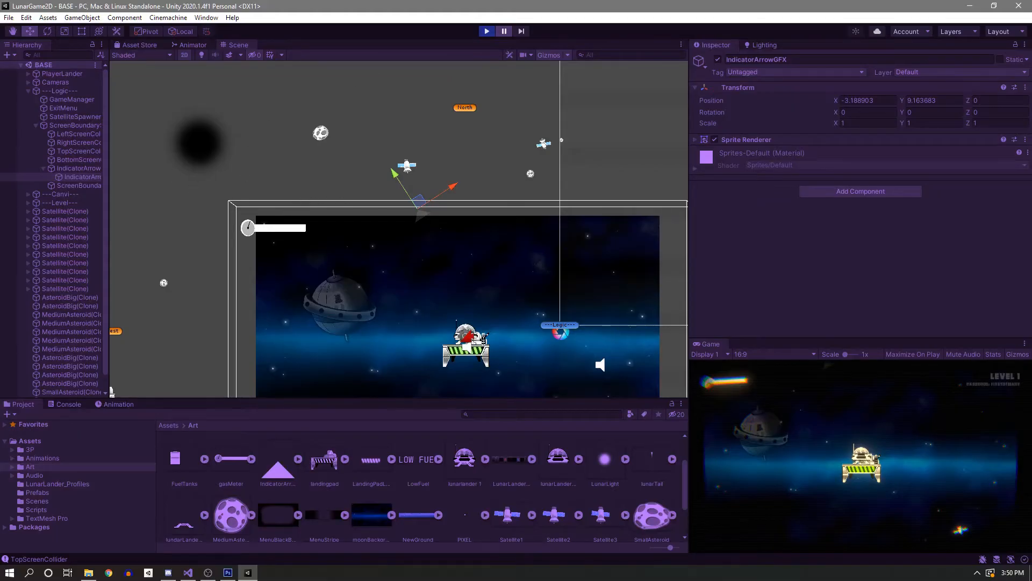
pyautogui.scroll(6, 464, 237)
pyautogui.scroll(-2, 389, 151)
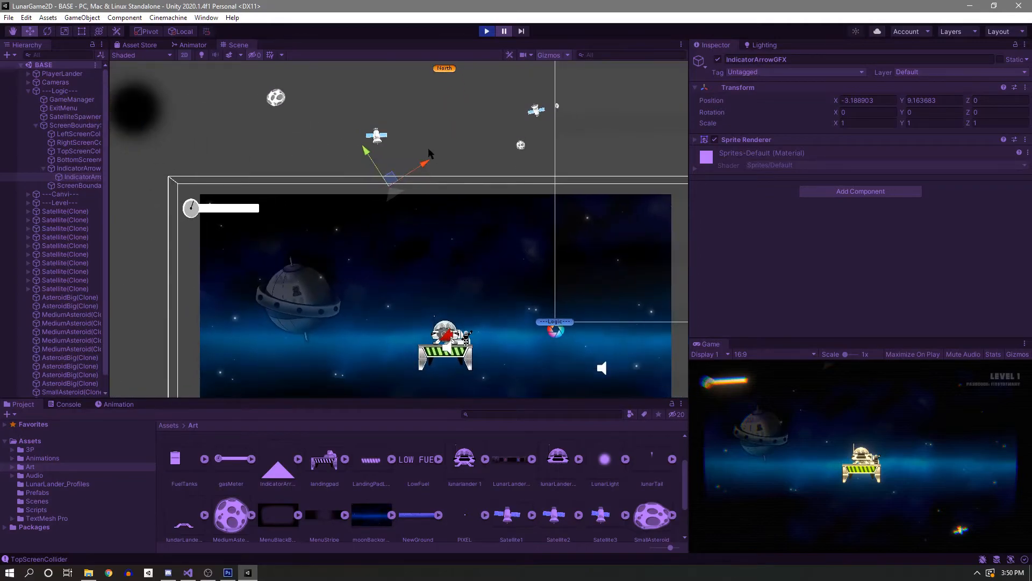
pyautogui.click(81, 168)
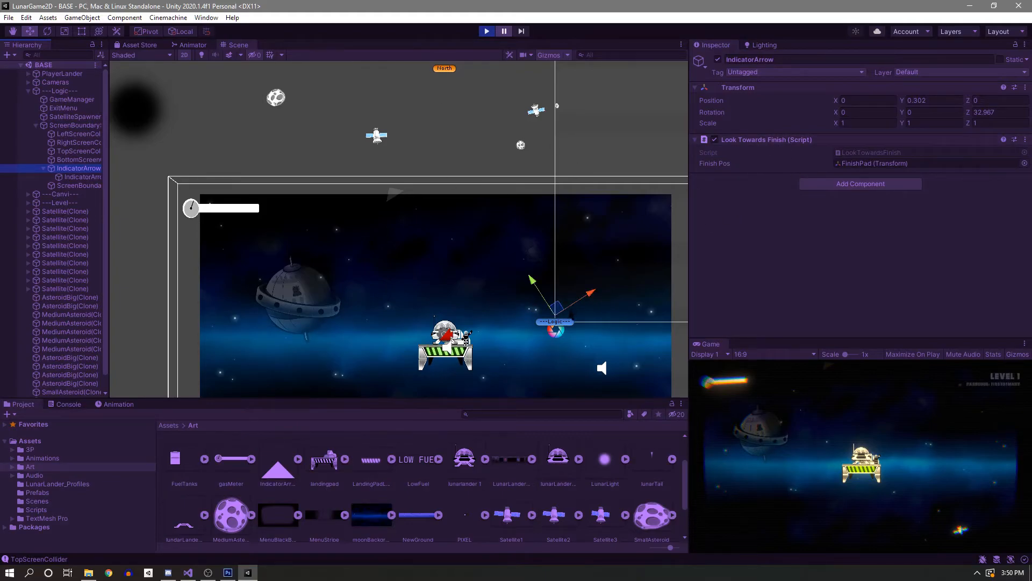
pyautogui.scroll(-5, 452, 160)
pyautogui.moveTo(453, 162); pyautogui.dragTo(463, 281, button='middle')
pyautogui.scroll(1, 463, 281)
pyautogui.scroll(-1, 468, 280)
pyautogui.moveTo(510, 328); pyautogui.dragTo(502, 239, button='middle')
pyautogui.scroll(3, 503, 239)
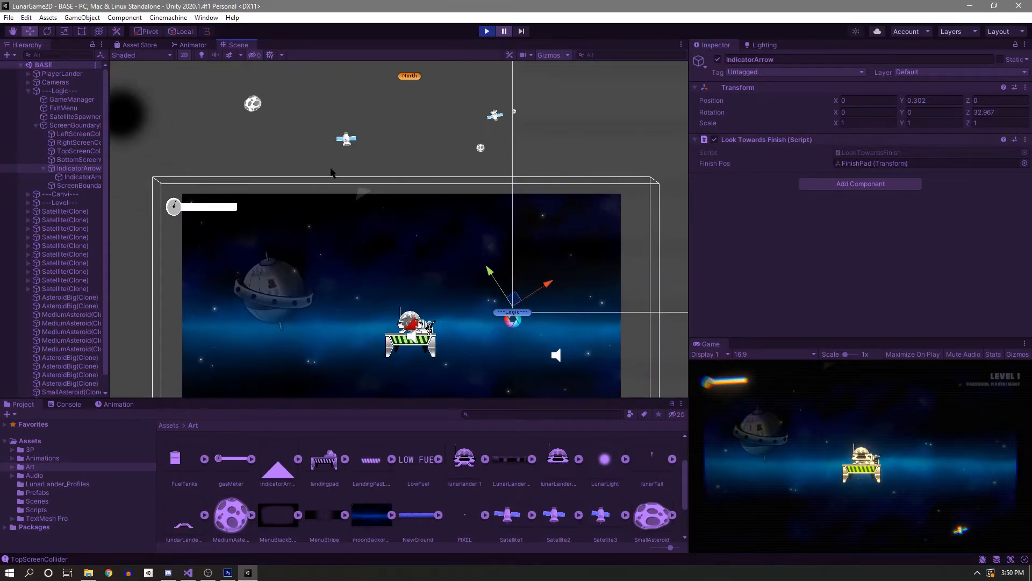
pyautogui.click(61, 178)
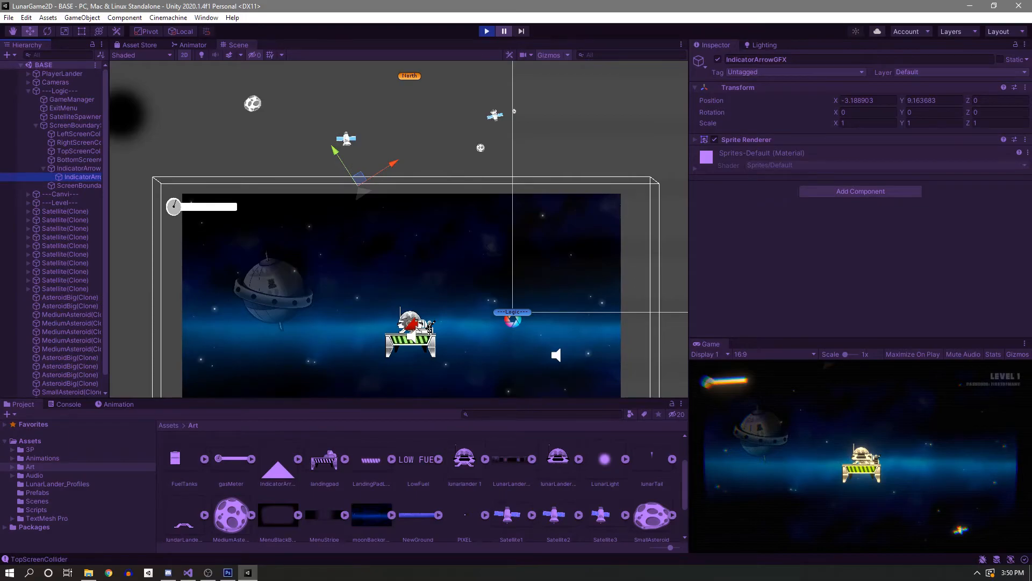
pyautogui.click(486, 31)
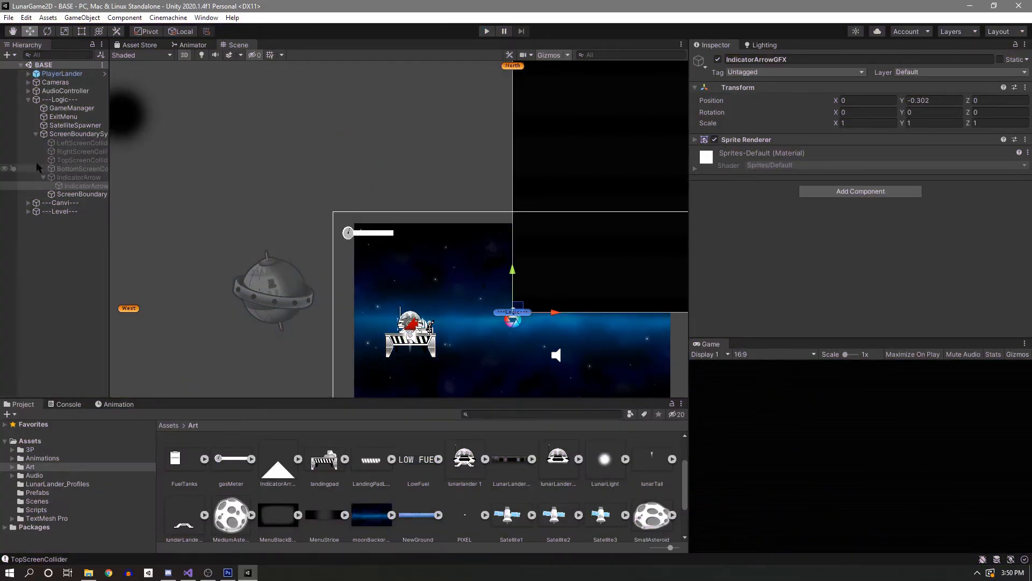
# Examine the transforms and script references of IndicatorArrow, ScreenBoundarySystem, ScreenBoundaryMaker and IndicatorArrowGFX.
pyautogui.click(73, 178)
pyautogui.click(43, 178)
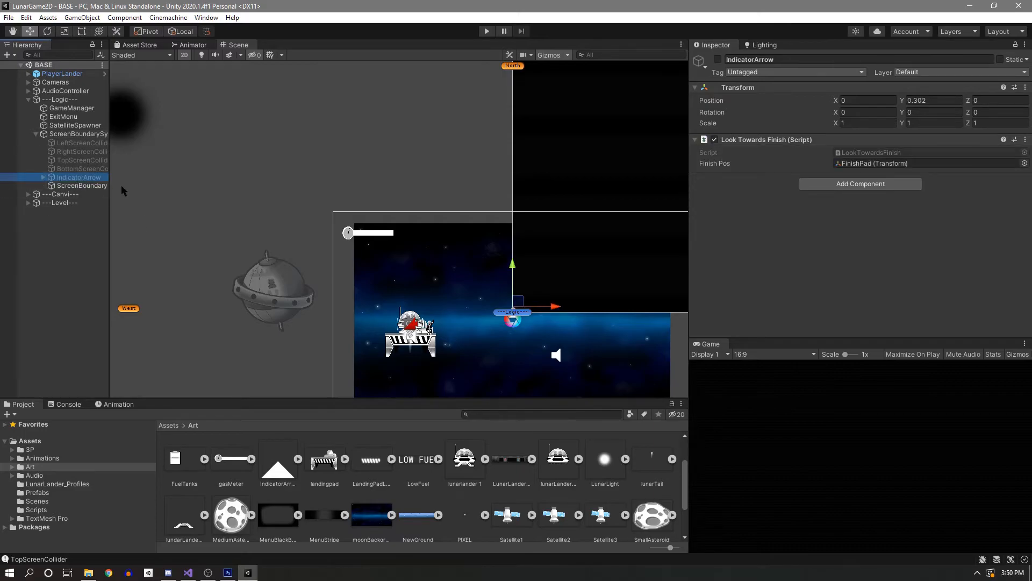
pyautogui.click(75, 134)
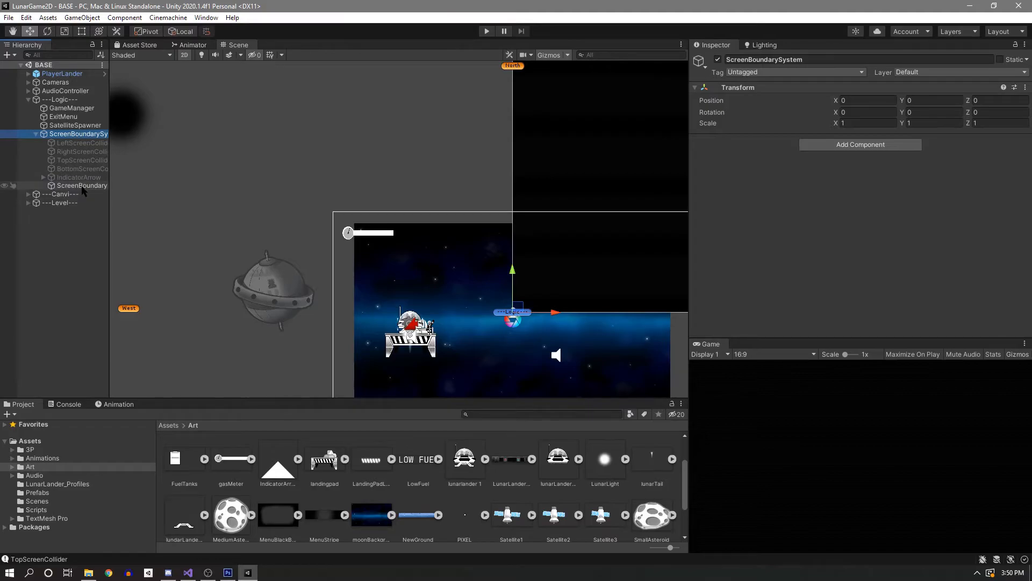
pyautogui.click(82, 186)
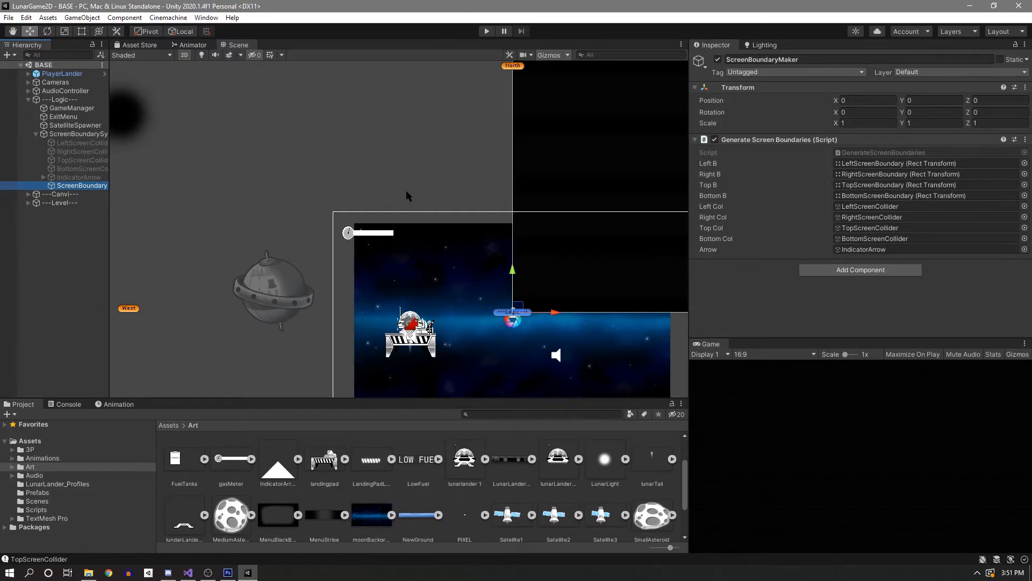
pyautogui.click(43, 178)
pyautogui.click(81, 186)
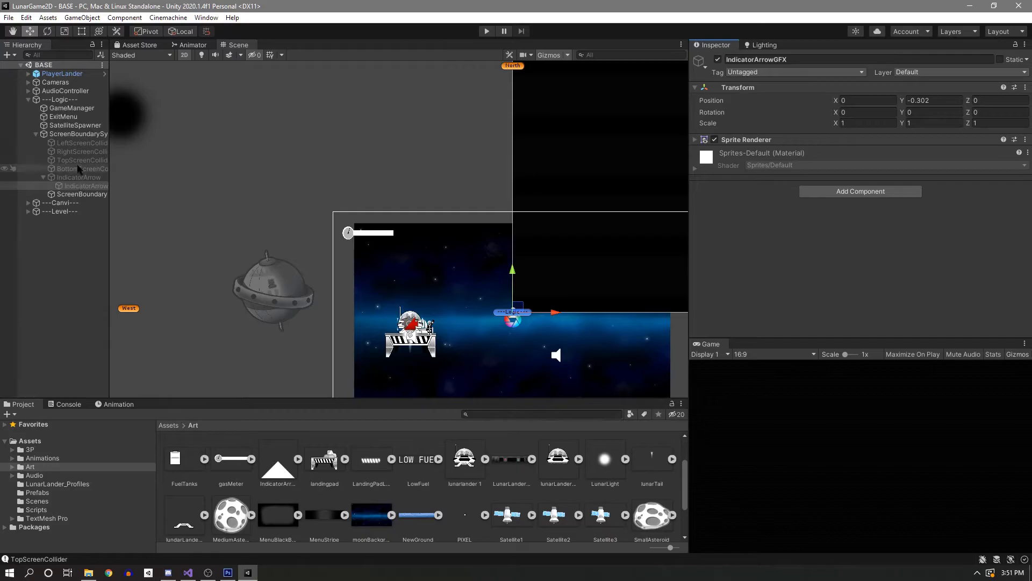
# Assign IndicatorArrow as the Arrow Indicator of the PlayerLander's Raycast Towards Finish script, and collapse the ScreenBoundarySystem hierarchy.
pyautogui.click(64, 74)
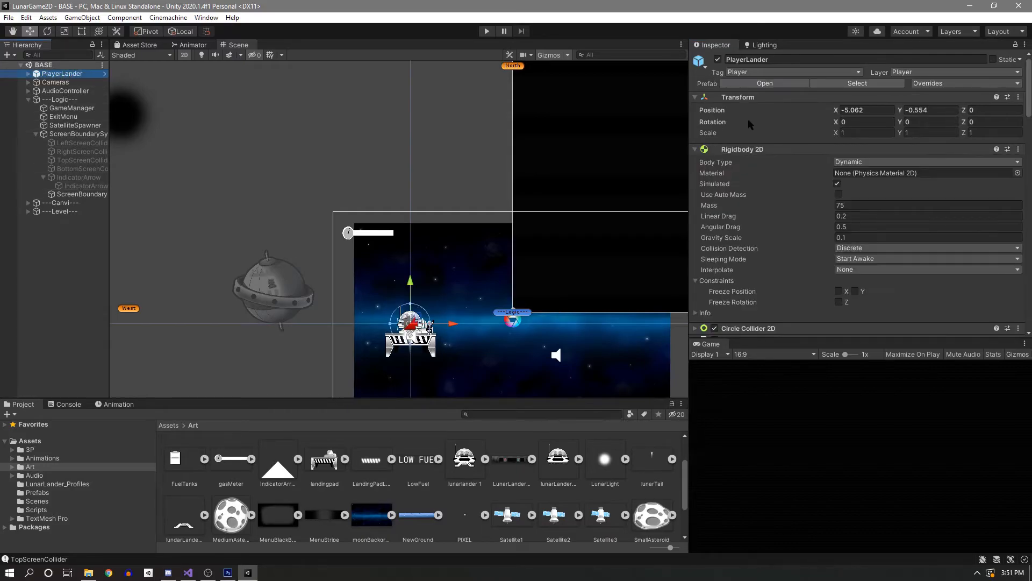
pyautogui.scroll(-10, 751, 125)
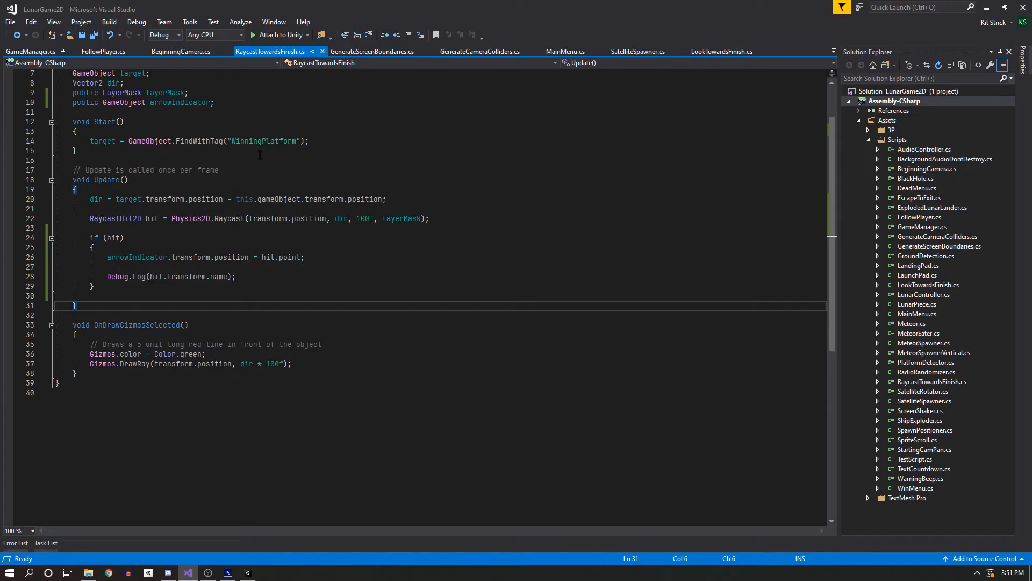
pyautogui.click(986, 8)
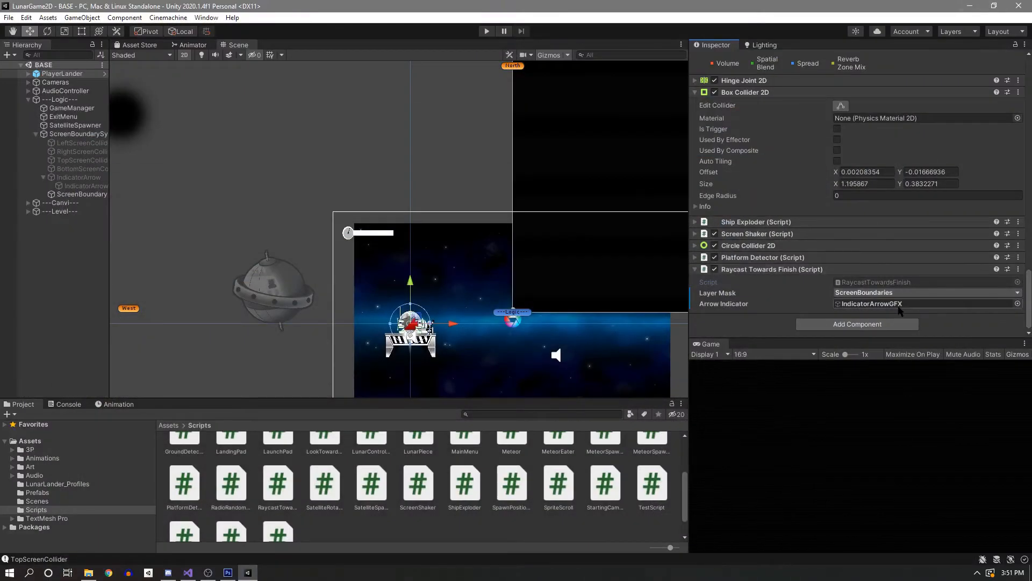
pyautogui.moveTo(78, 181); pyautogui.dragTo(882, 311)
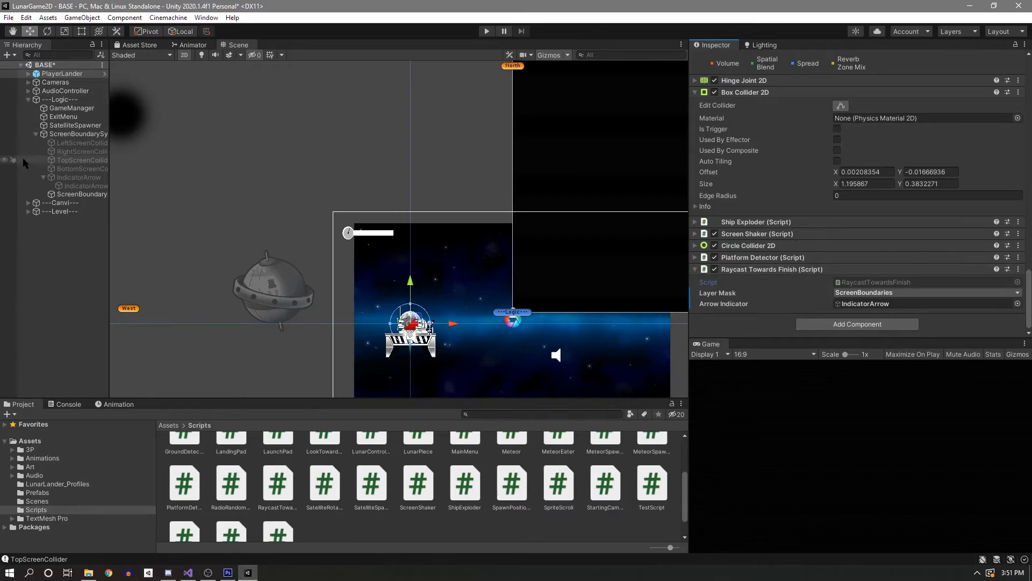
pyautogui.click(36, 134)
# Run Level 1 with Maximize On Play turned on, fly the lander around to test the indicator arrow, and stop the game.
pyautogui.click(914, 354)
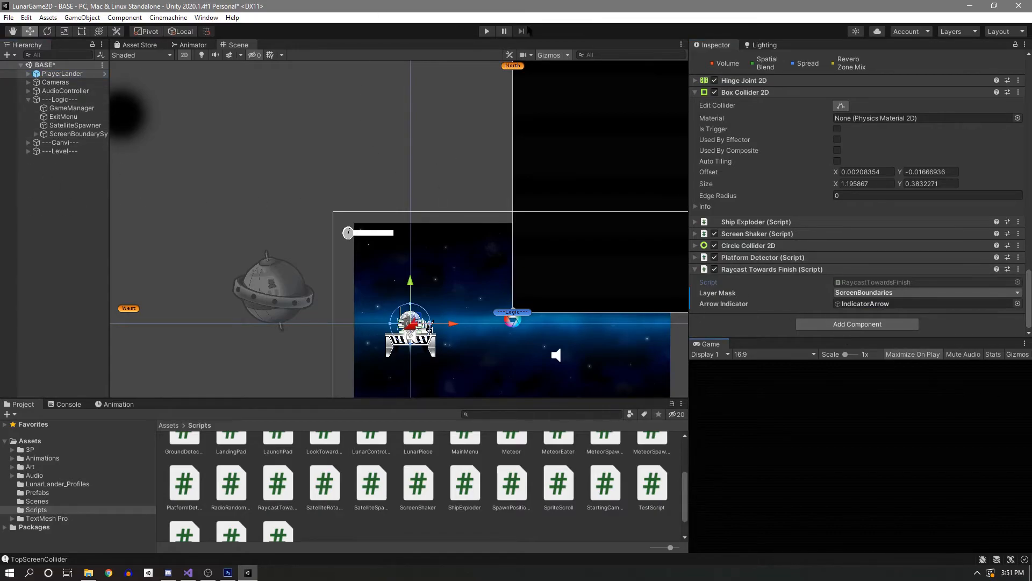
pyautogui.click(488, 32)
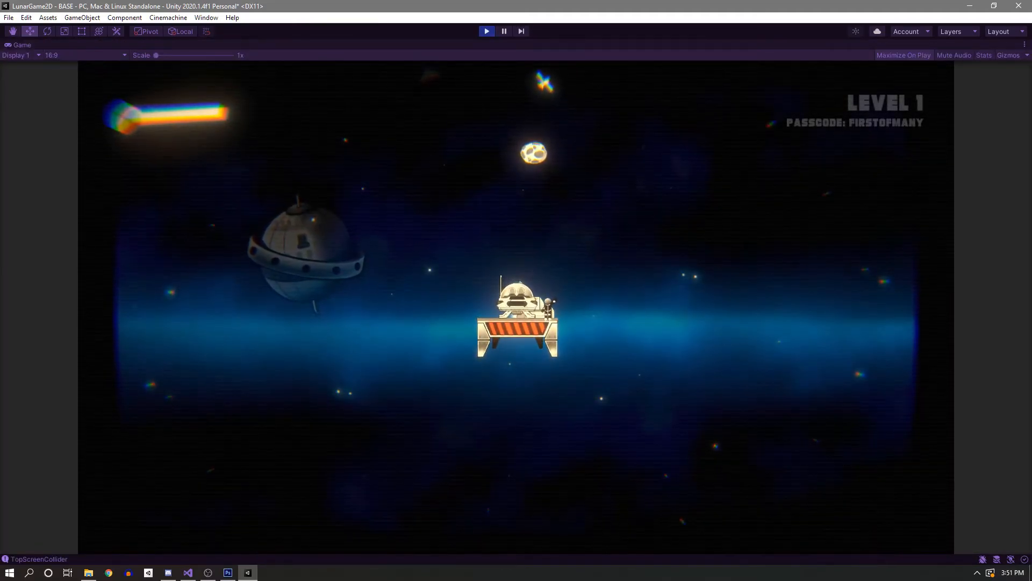
pyautogui.press('space')
pyautogui.press('a')
pyautogui.press('space')
pyautogui.press('a')
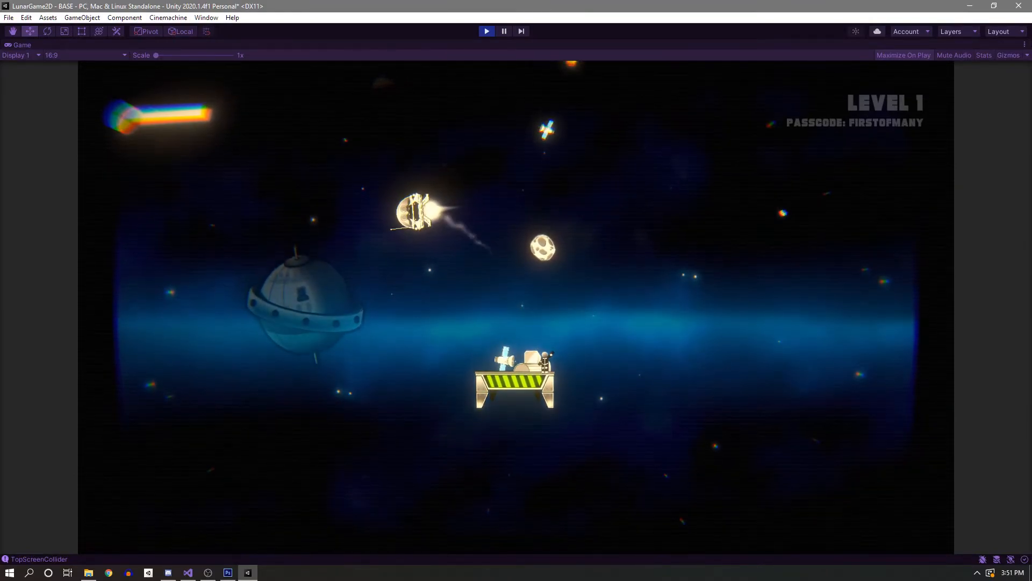
pyautogui.press('a')
pyautogui.press('space')
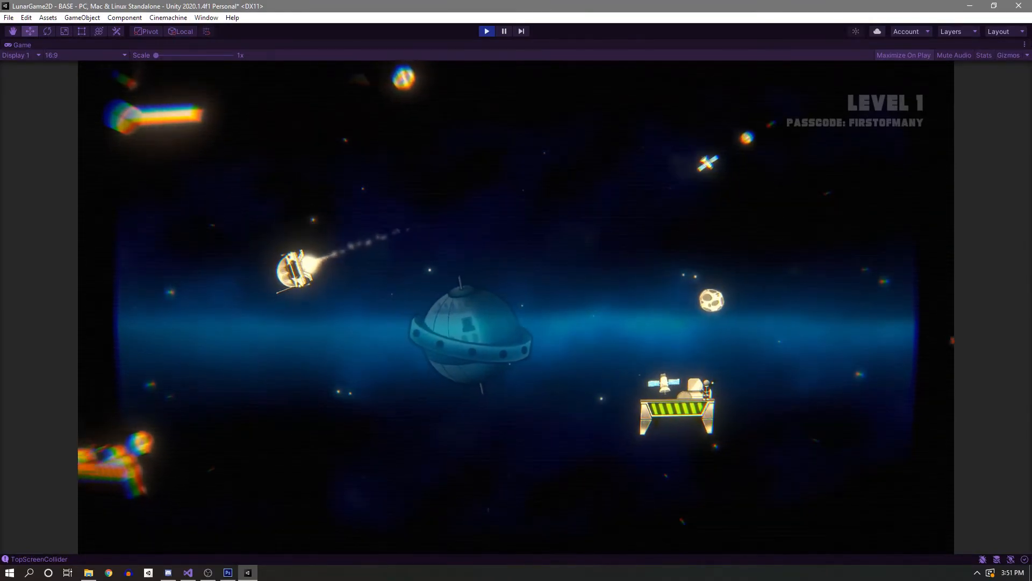
pyautogui.press('d')
pyautogui.press('space')
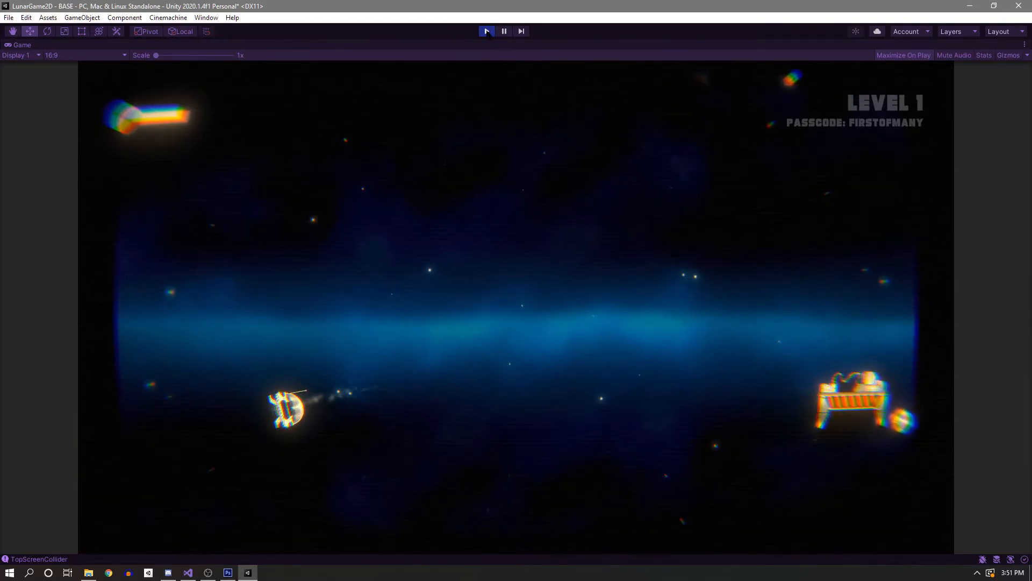
pyautogui.click(486, 32)
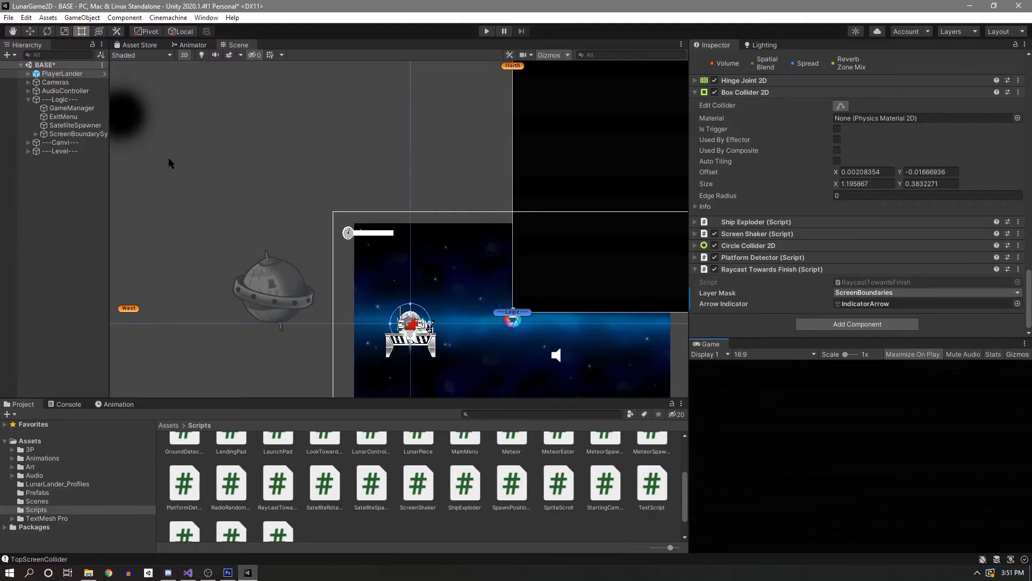
# Start the game with the scene view showing and move the running PlayerLander to just below the finish pad.
pyautogui.moveTo(469, 182); pyautogui.dragTo(455, 284, button='middle')
pyautogui.scroll(-10, 414, 216)
pyautogui.moveTo(372, 166); pyautogui.dragTo(503, 286, button='middle')
pyautogui.scroll(3, 472, 268)
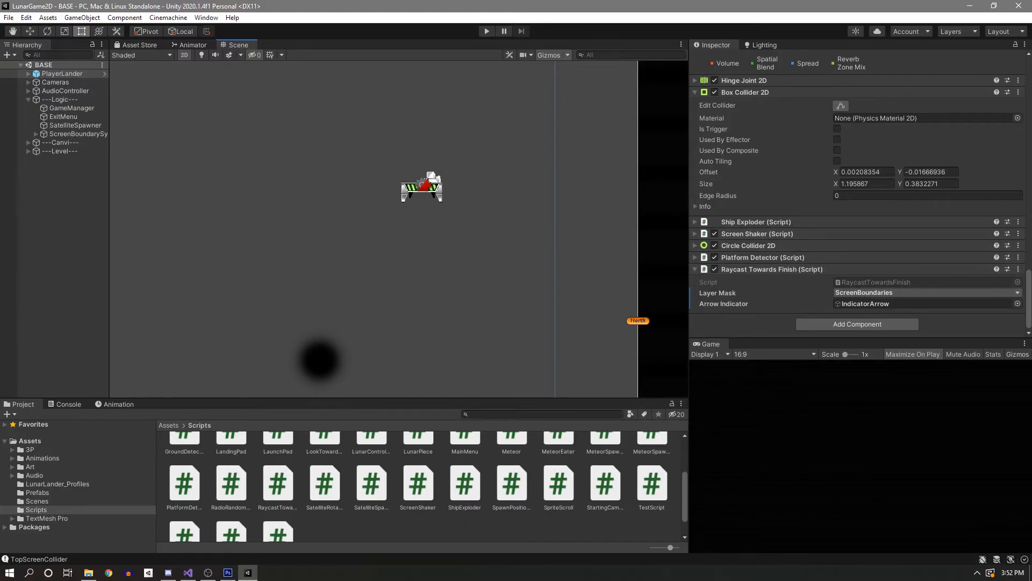
pyautogui.moveTo(506, 247); pyautogui.dragTo(451, 151, button='middle')
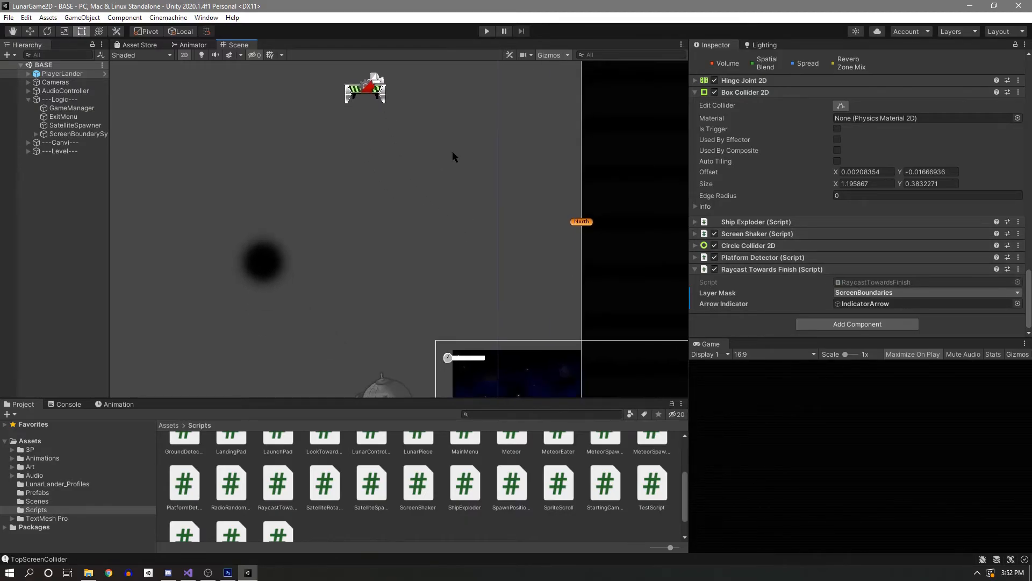
pyautogui.scroll(-5, 451, 154)
pyautogui.moveTo(434, 201); pyautogui.dragTo(479, 212, button='middle')
pyautogui.hotkey('ctrl', 'p')
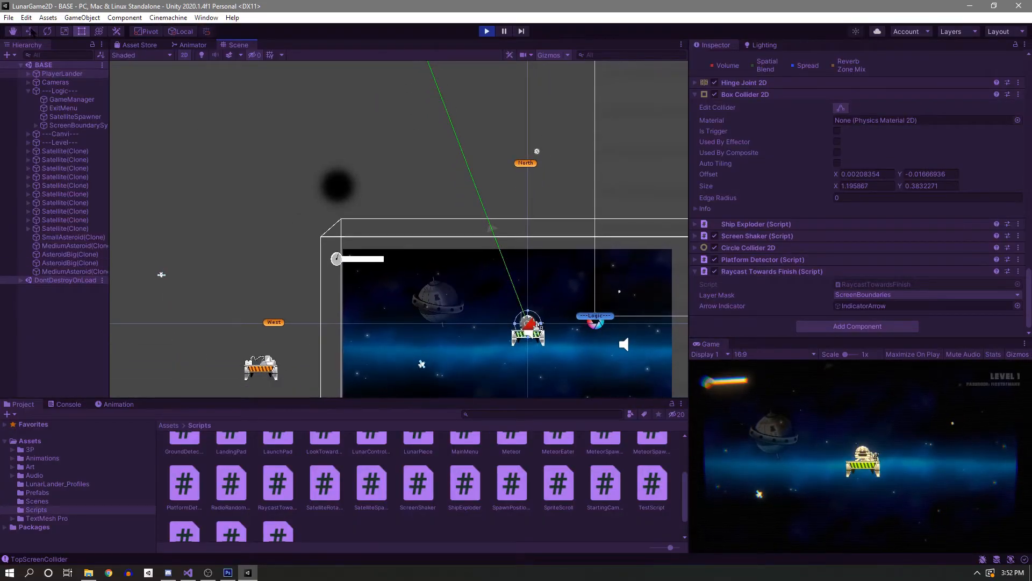
pyautogui.click(505, 31)
pyautogui.click(33, 31)
pyautogui.moveTo(530, 322); pyautogui.dragTo(443, 117)
pyautogui.moveTo(475, 217); pyautogui.dragTo(478, 366, button='middle')
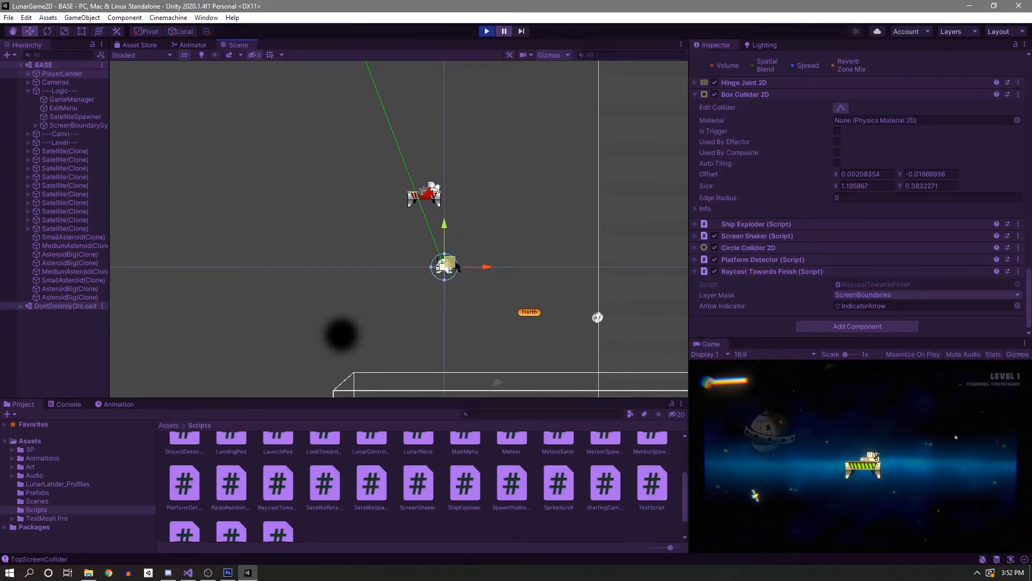
pyautogui.moveTo(452, 264)
pyautogui.mouseDown()
pyautogui.moveTo(457, 301)
pyautogui.moveTo(444, 259)
pyautogui.moveTo(455, 265)
pyautogui.mouseUp()
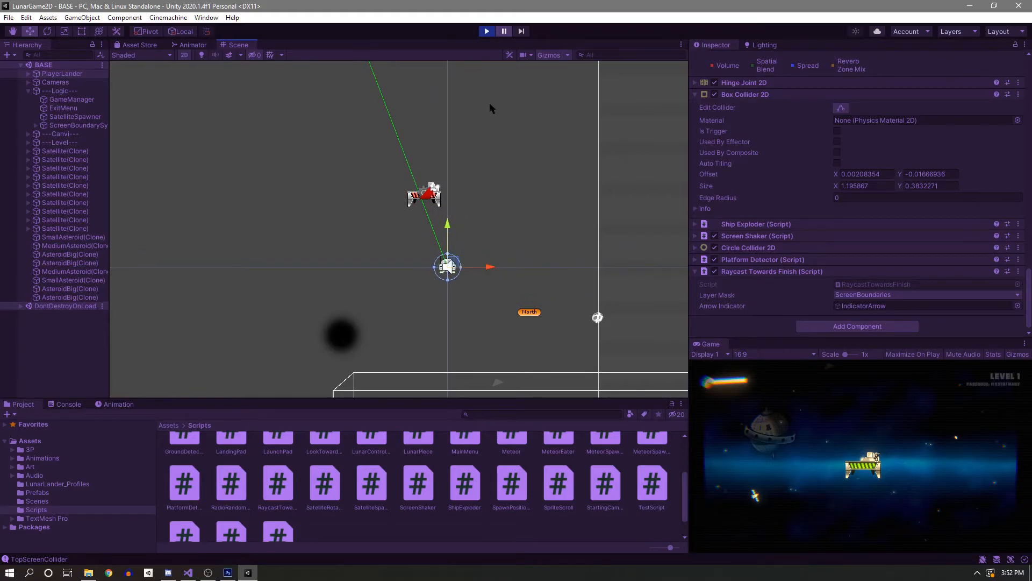
# Advance the game by one frame, let it run to test the raycast near the finish pad, and stop it.
pyautogui.click(520, 32)
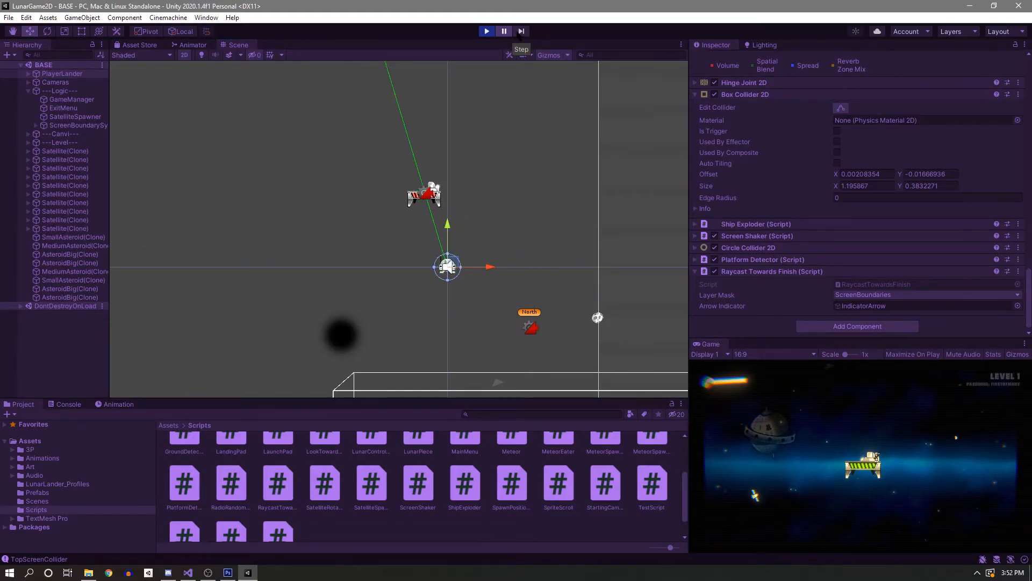
pyautogui.click(504, 31)
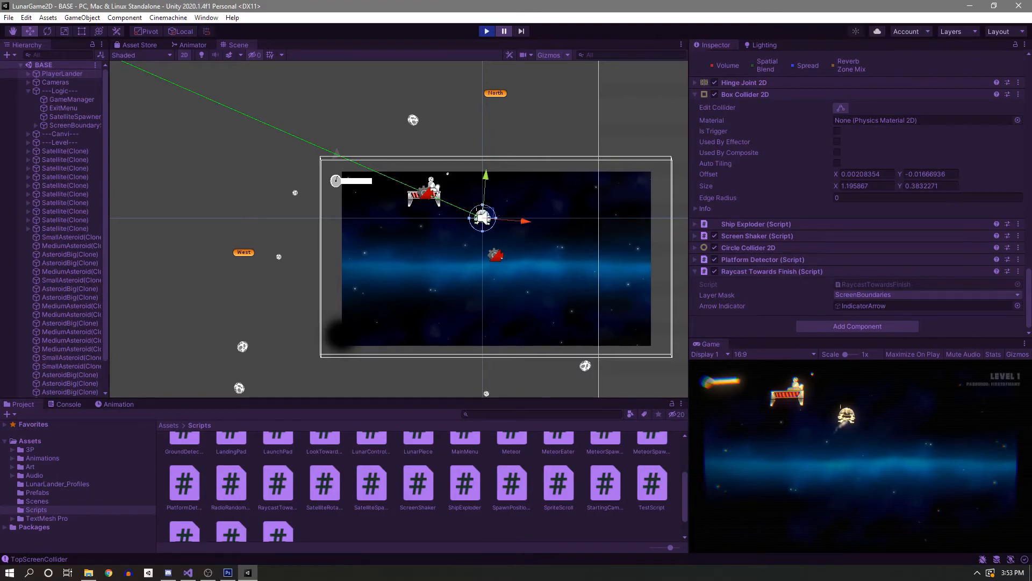
pyautogui.hotkey('ctrl', 'p')
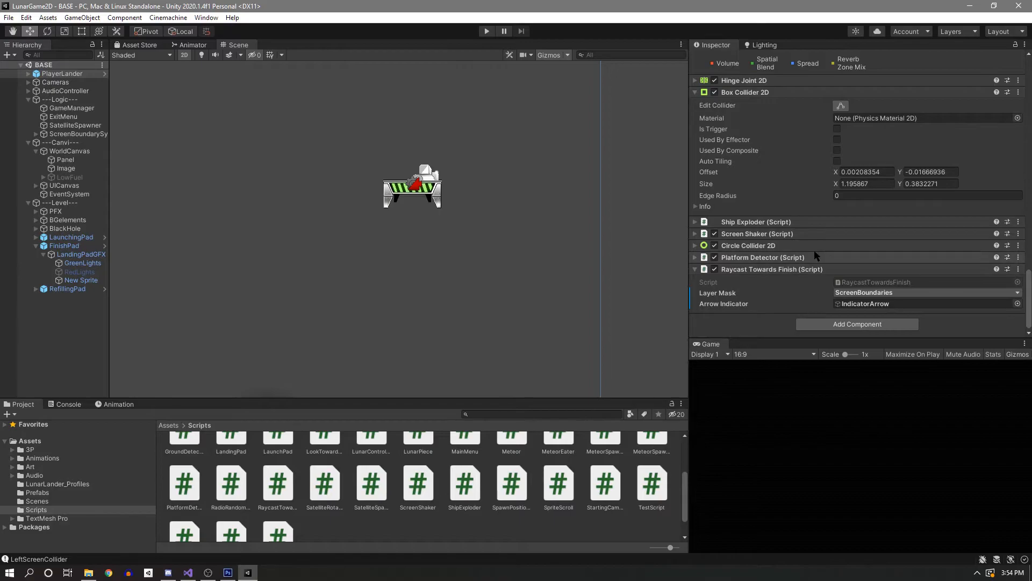
# Open the RaycastTowardsFinish script in Visual Studio and add blank lines below the dir assignment in Update().
pyautogui.doubleClick(908, 283)
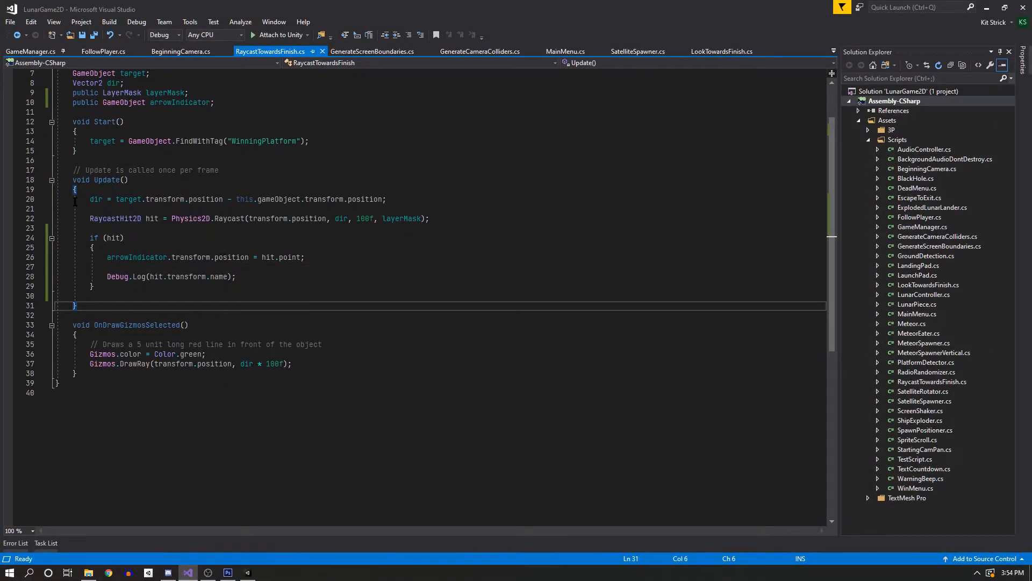
pyautogui.click(418, 198)
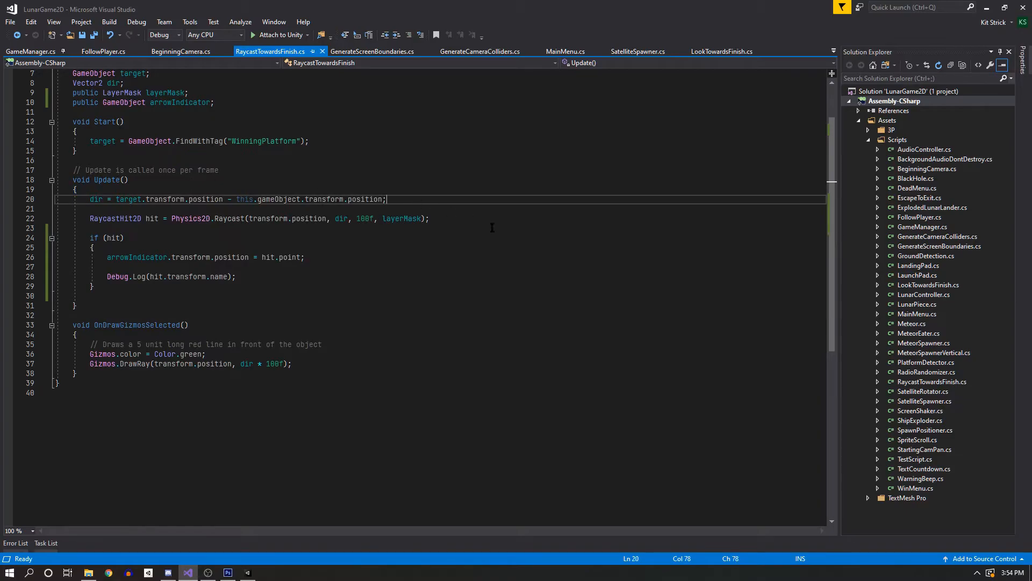
pyautogui.press('Return')
pyautogui.press('Return')
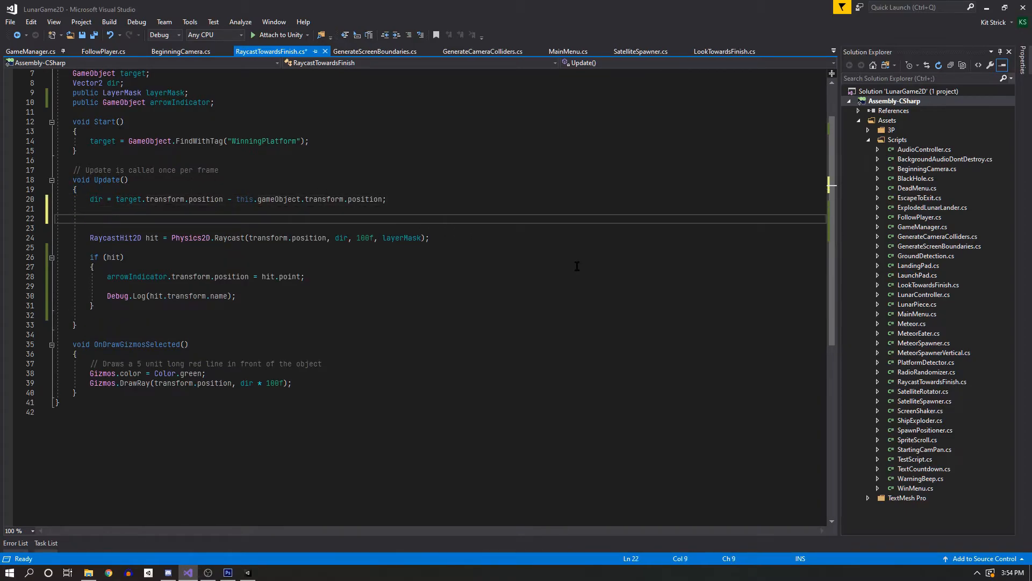
pyautogui.press('Return')
pyautogui.press('Up')
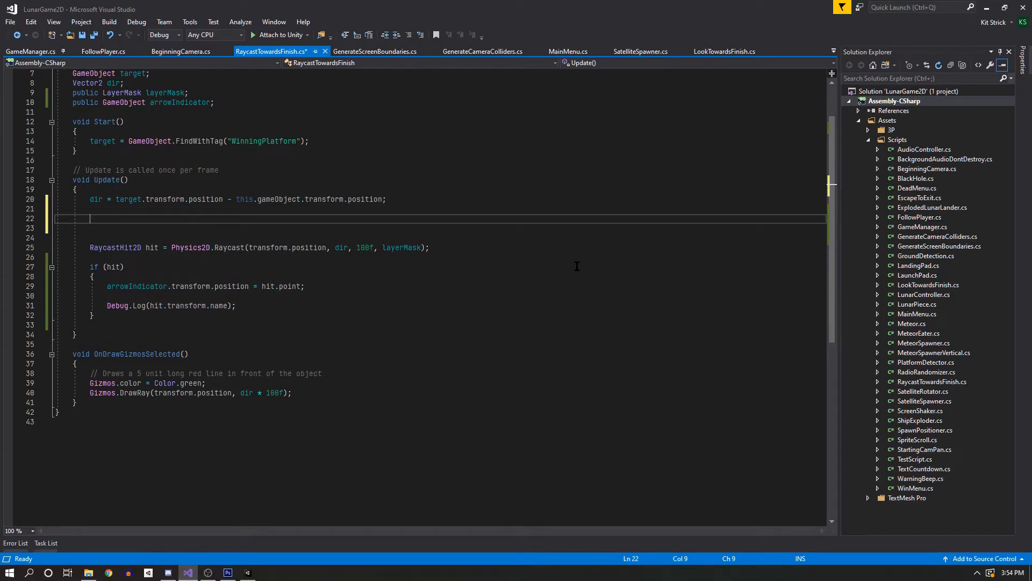
# Write the statement Vector2.Distance(target.transform.position, this.gameObject.transform.position); below the dir assignment in Update().
pyautogui.write('vect')
pyautogui.write('Distance')
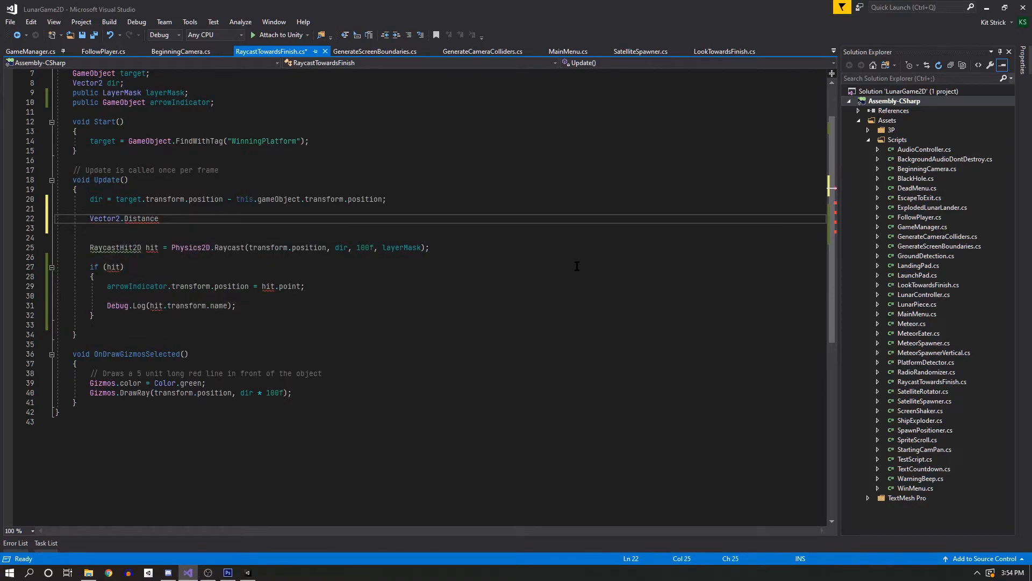
pyautogui.write('(')
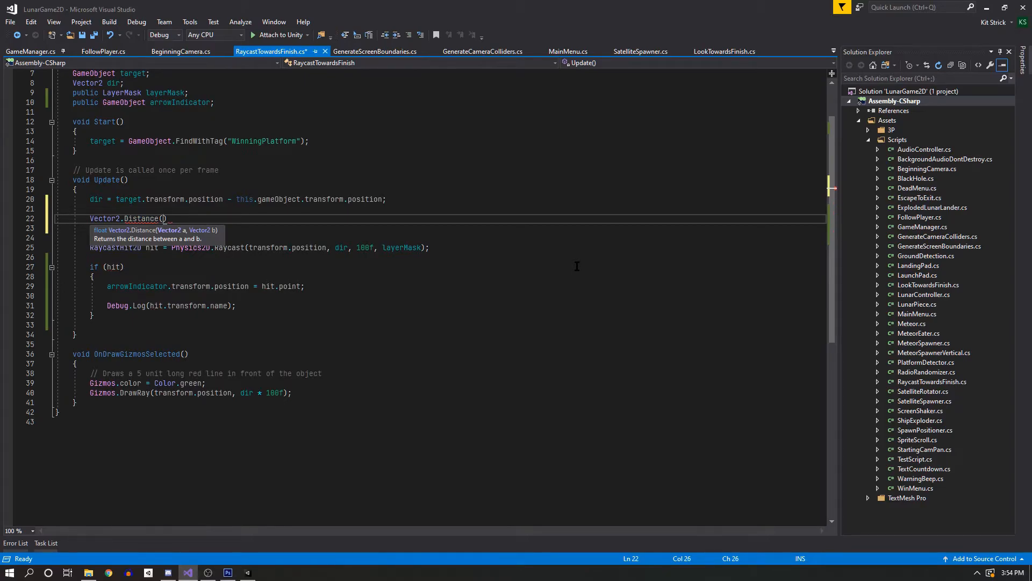
pyautogui.write('target.')
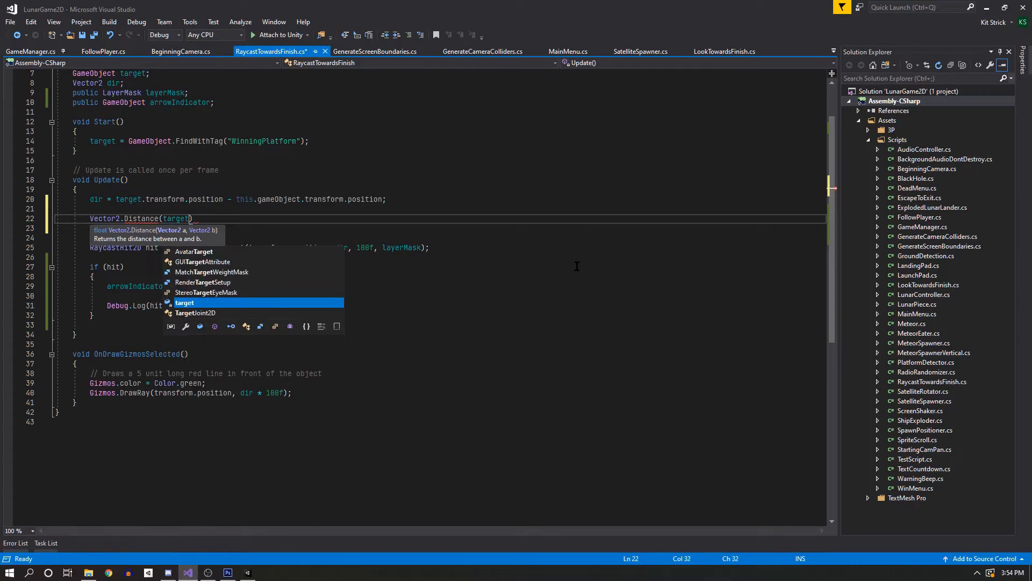
pyautogui.write('transform')
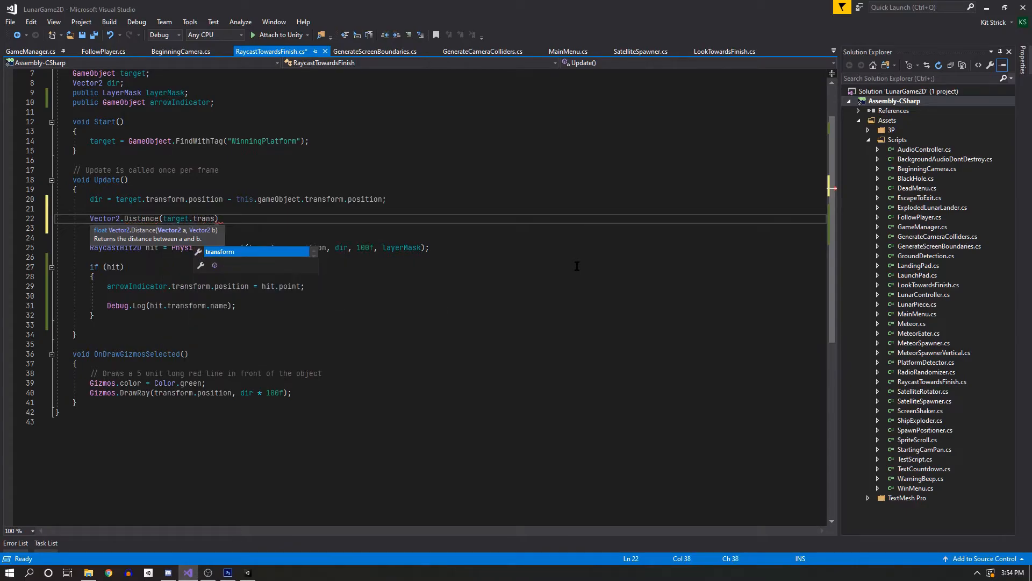
pyautogui.write('.position,')
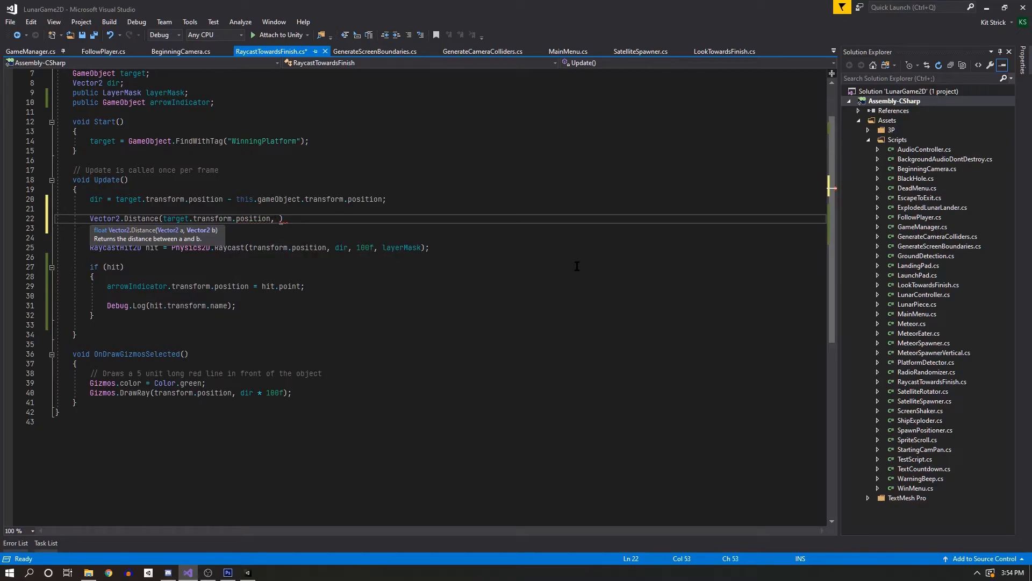
pyautogui.write(' this.gameObject')
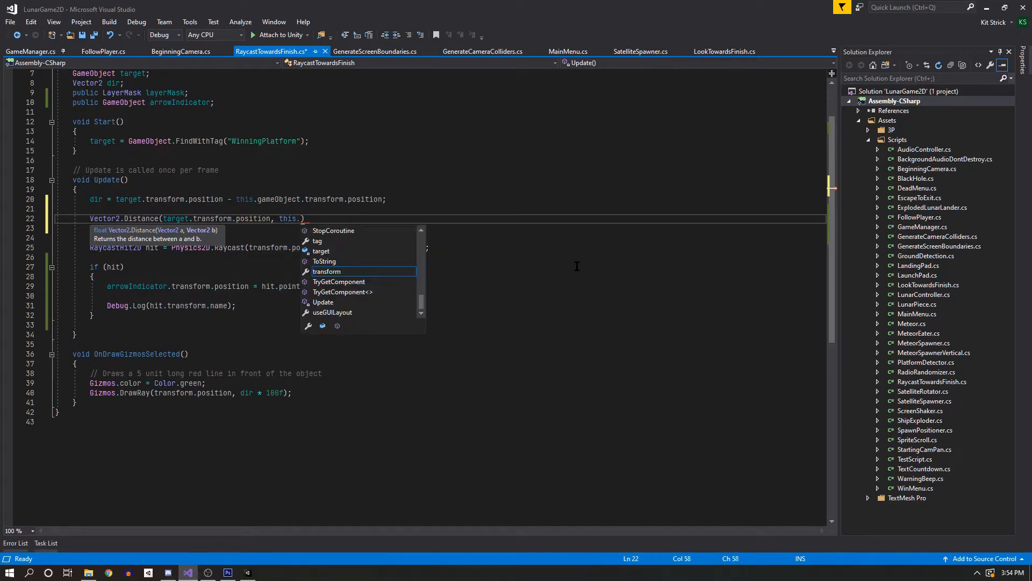
pyautogui.write('.transform.p')
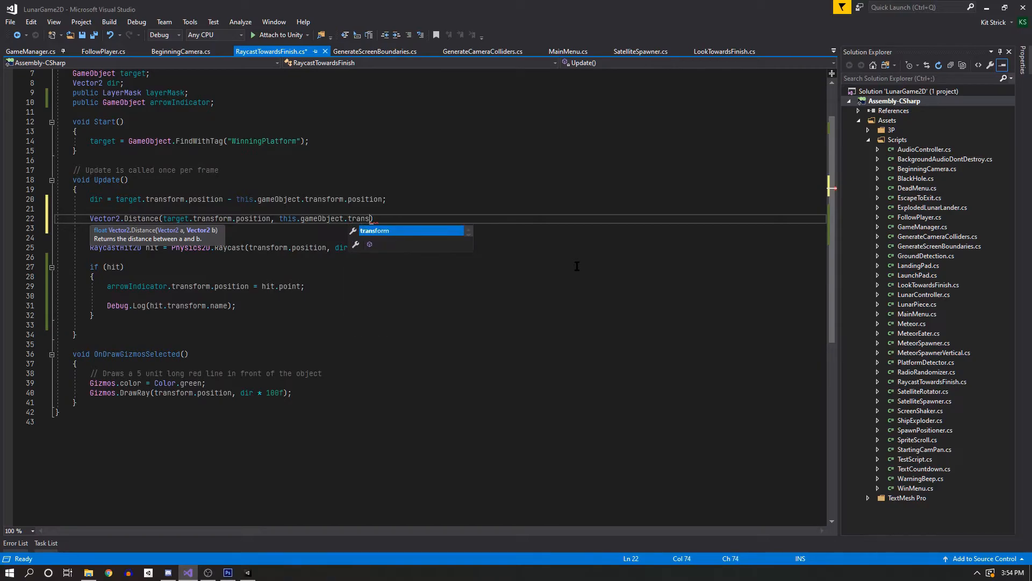
pyautogui.write('osition')
pyautogui.press('Escape')
pyautogui.write(');')
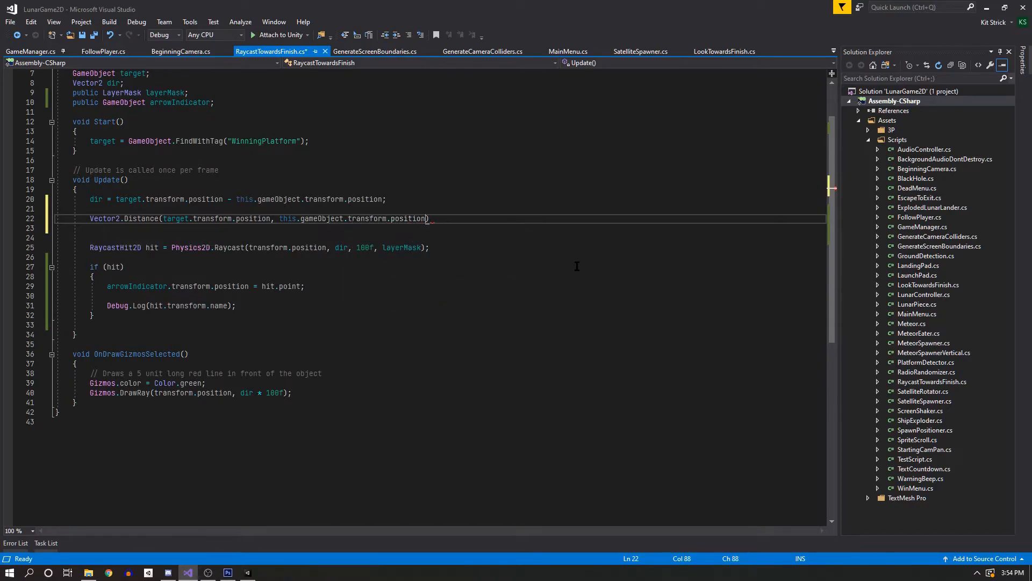
pyautogui.click(577, 266)
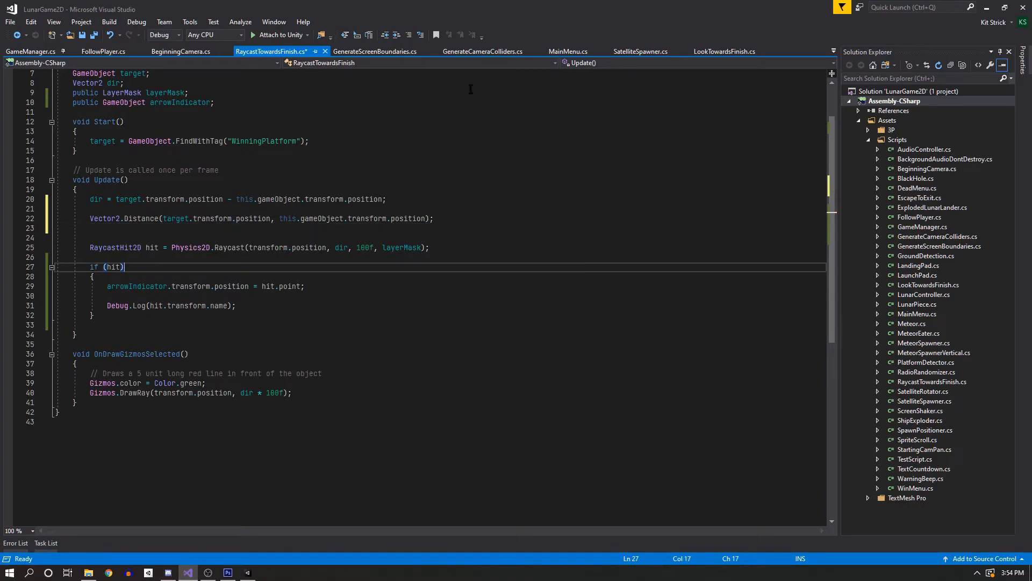
# Declare a Vector2 dist; field directly below the dir field of the RaycastTowardsFinish class.
pyautogui.click(89, 218)
pyautogui.scroll(2, 79, 117)
pyautogui.click(176, 141)
pyautogui.press('Return')
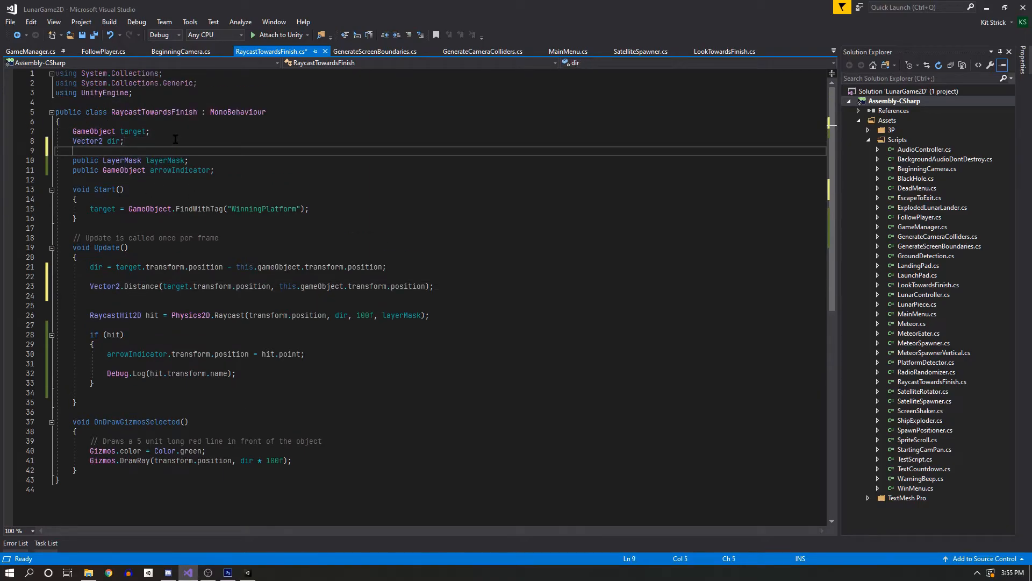
pyautogui.write('Vector')
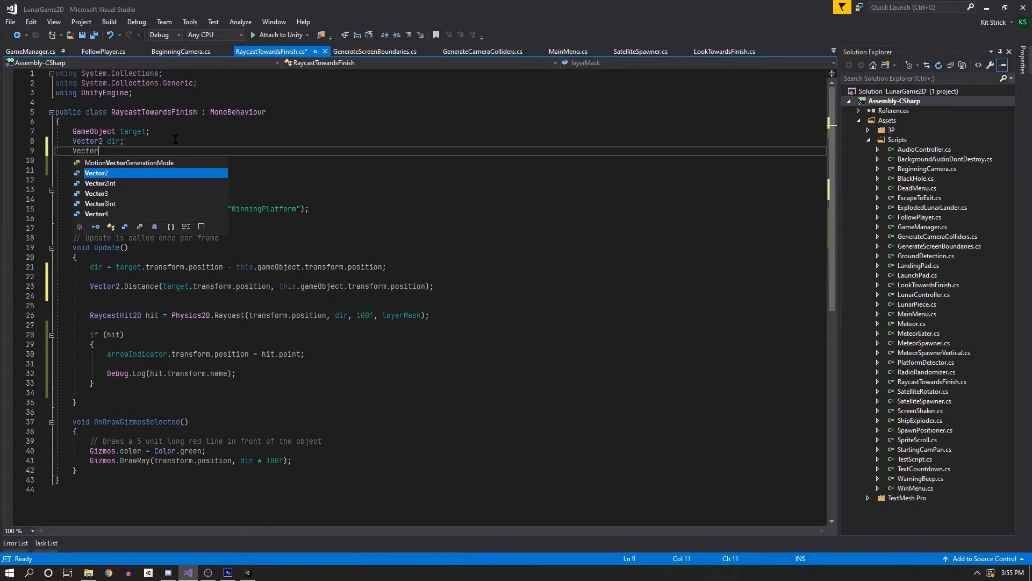
pyautogui.write('2 dis')
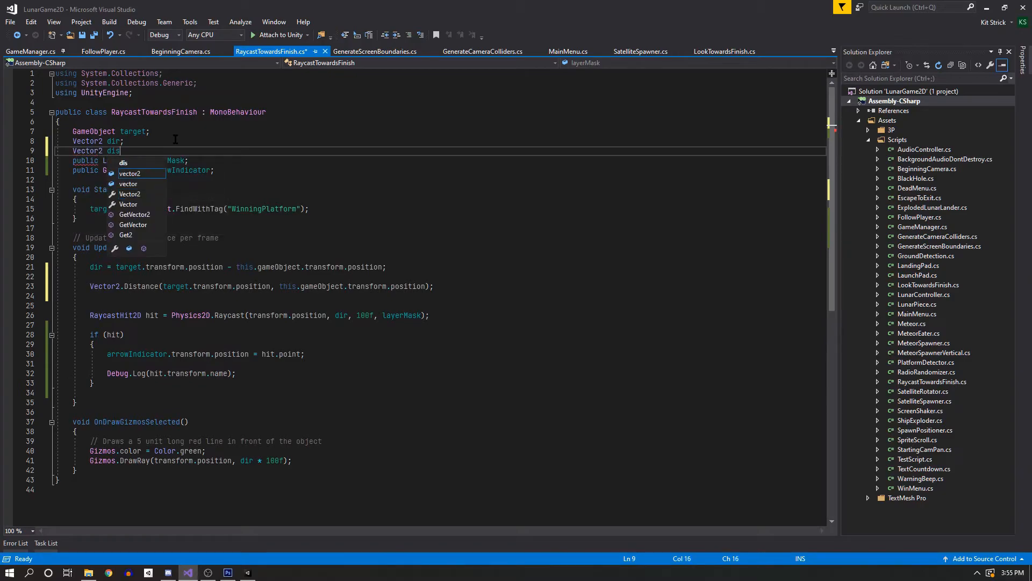
pyautogui.write('t;')
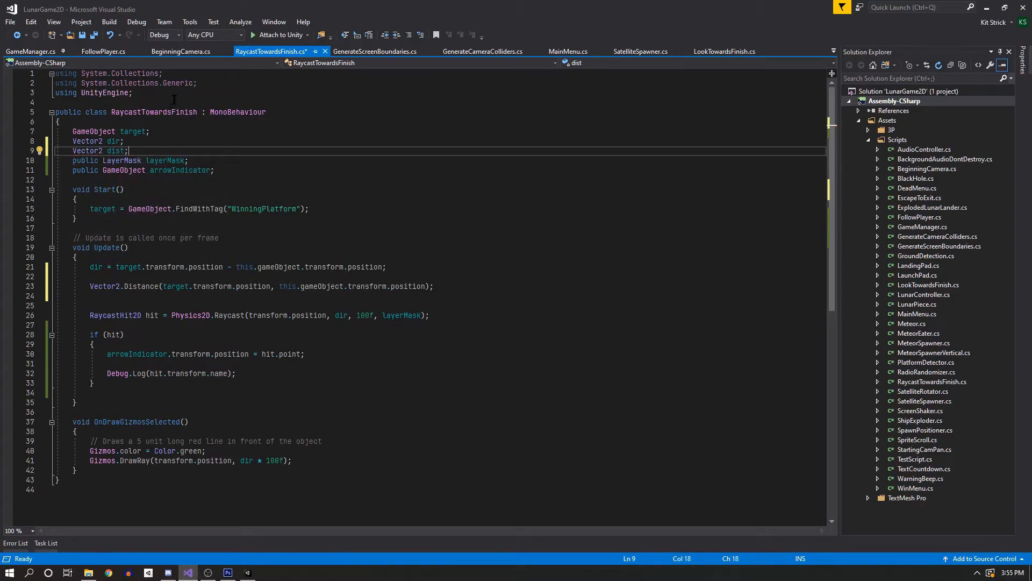
# Assign the result of the Vector2.Distance call in Update() to dist.
pyautogui.click(90, 286)
pyautogui.write('dist =')
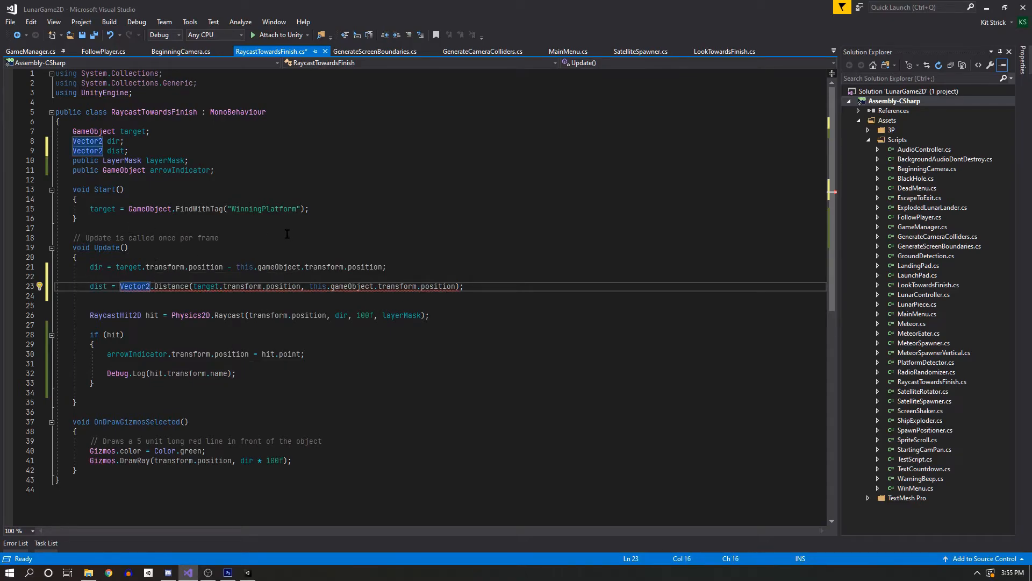
# Try inserting the new keyword before Vector2.Distance in the dist assignment and check the resulting error.
pyautogui.press('Left')
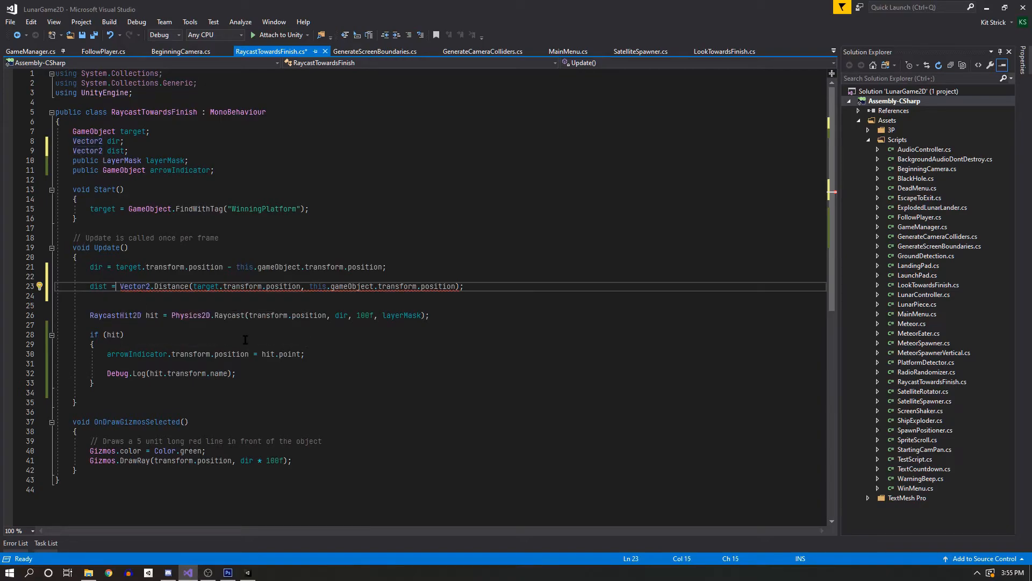
pyautogui.write('new')
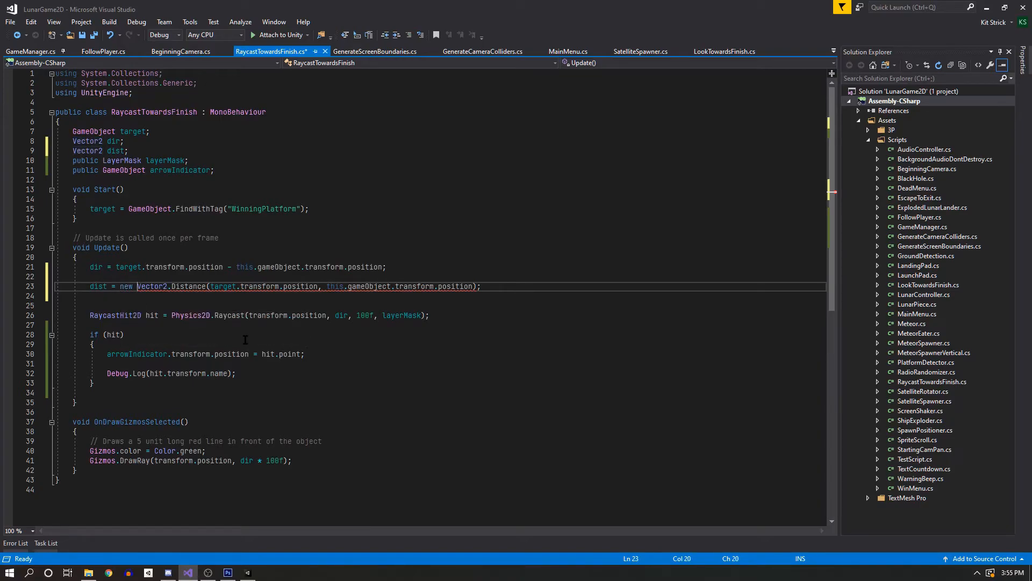
pyautogui.click(157, 305)
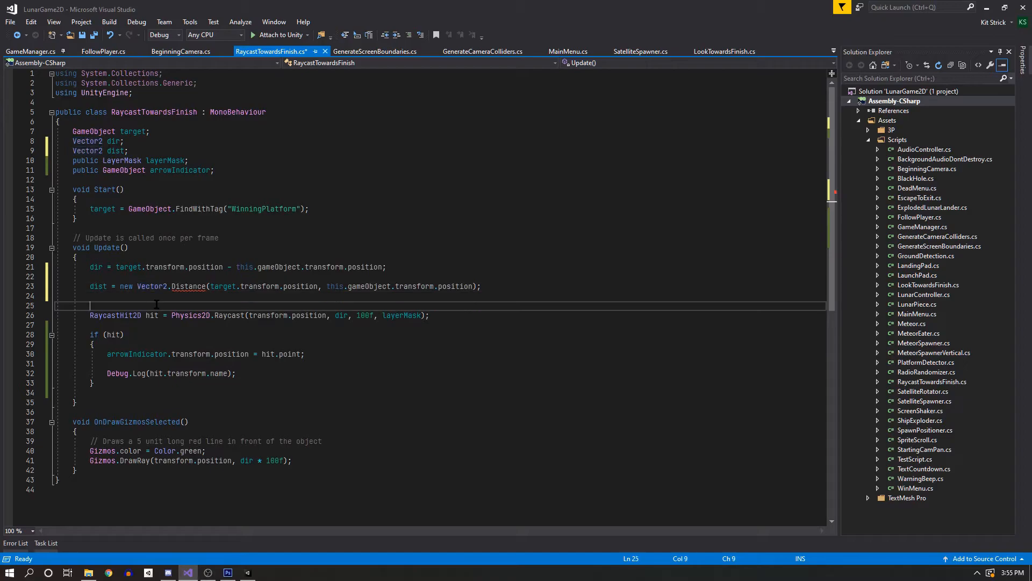
pyautogui.moveTo(184, 287)
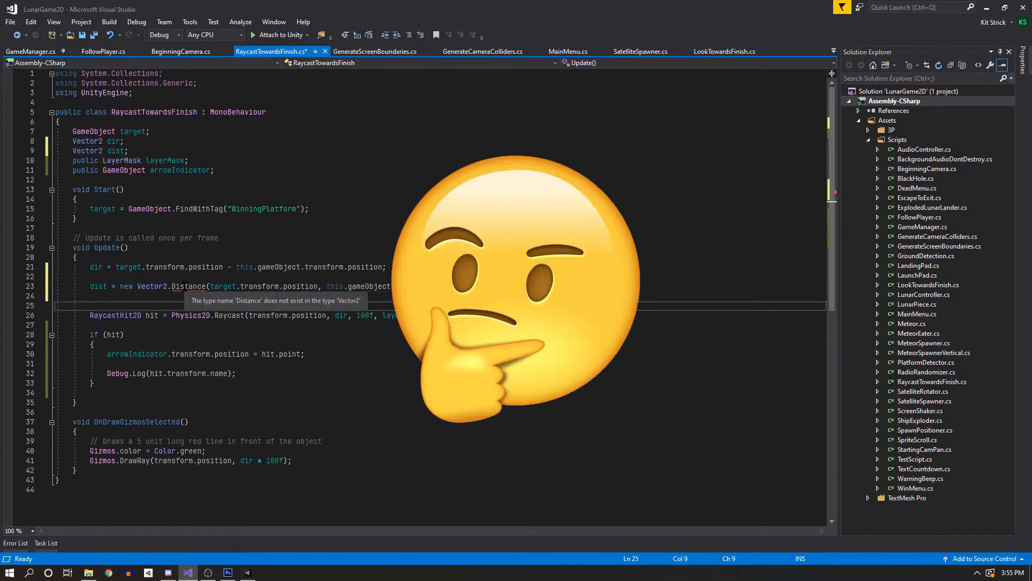
pyautogui.moveTo(314, 319)
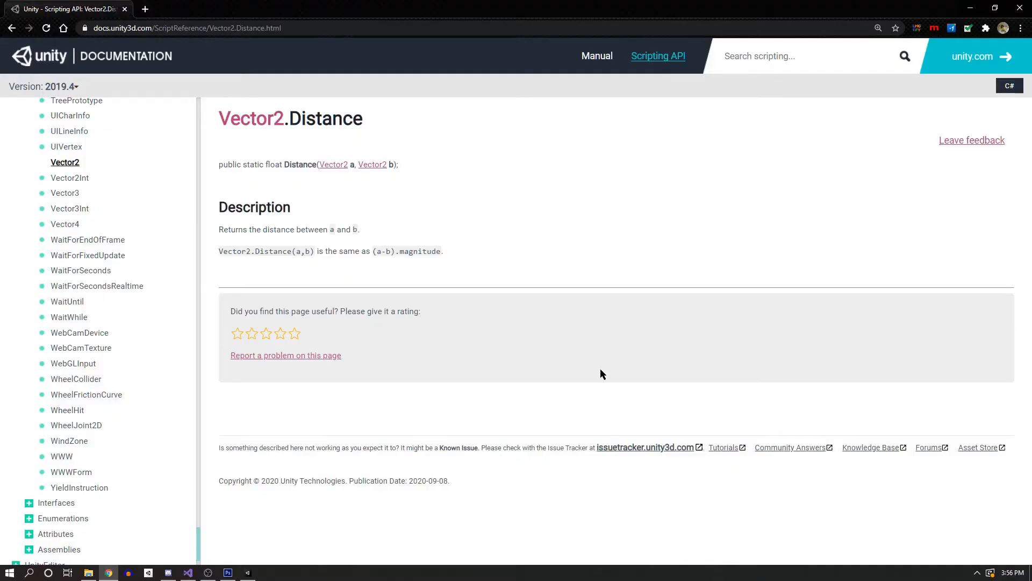
# Read the Vector2.Distance description in the Unity scripting documentation in the browser, and return to Visual Studio.
pyautogui.moveTo(235, 230); pyautogui.dragTo(367, 234)
pyautogui.moveTo(219, 251); pyautogui.dragTo(317, 264)
pyautogui.click(250, 255)
pyautogui.click(188, 572)
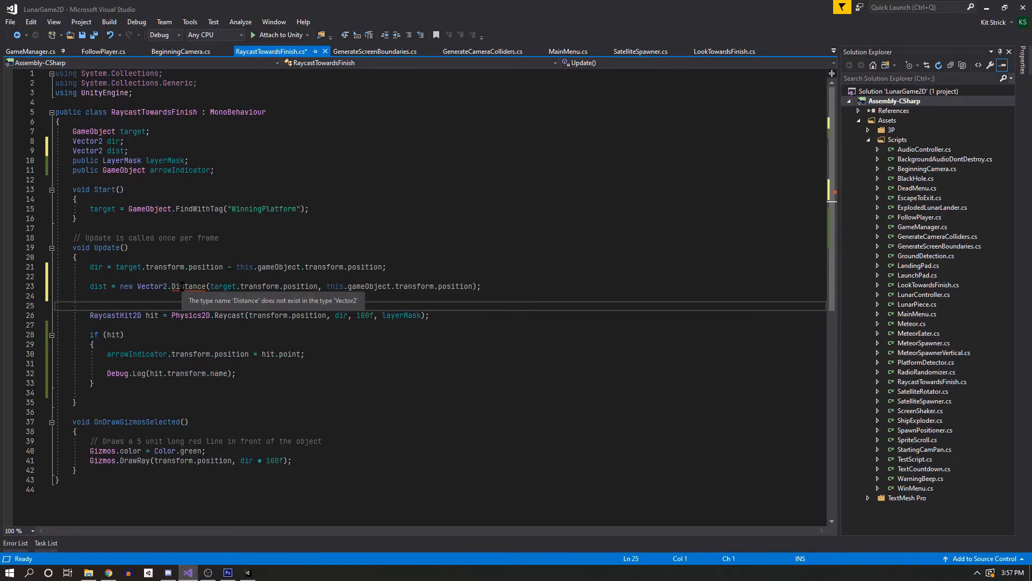
# Replace new Vector2. with Vector2. in front of Distance in the dist assignment.
pyautogui.click(168, 287)
pyautogui.moveTo(168, 286); pyautogui.dragTo(120, 288)
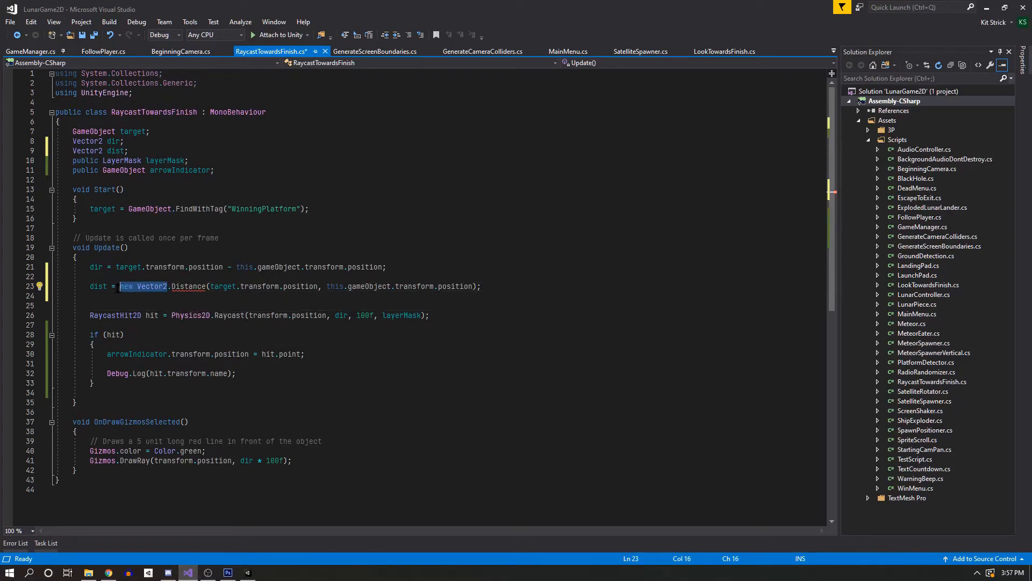
pyautogui.press('Delete')
pyautogui.press('Delete')
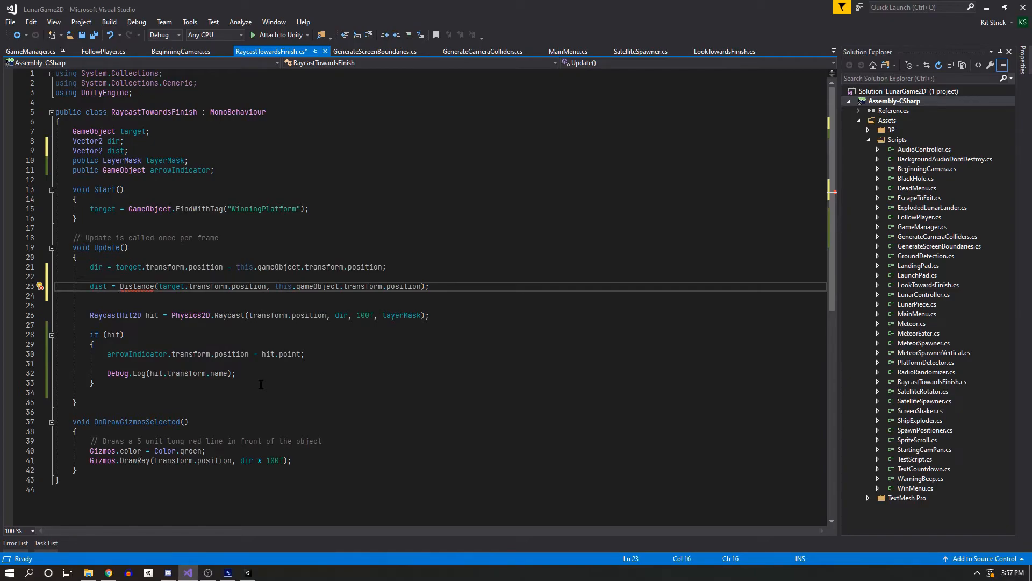
pyautogui.write('vector')
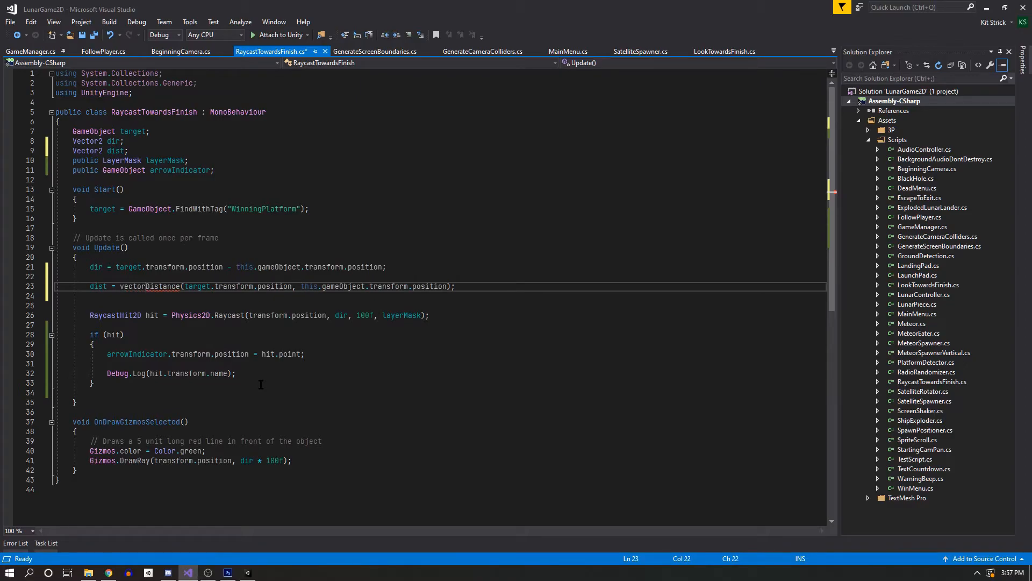
pyautogui.write('2')
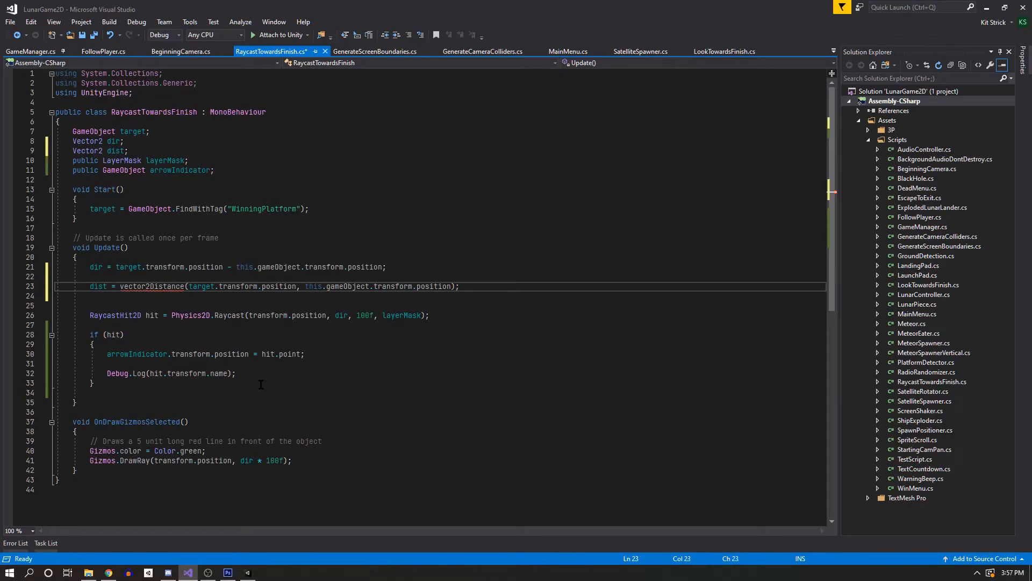
pyautogui.press('BackSpace')
pyautogui.press('BackSpace')
pyautogui.press('BackSpace')
pyautogui.press('BackSpace')
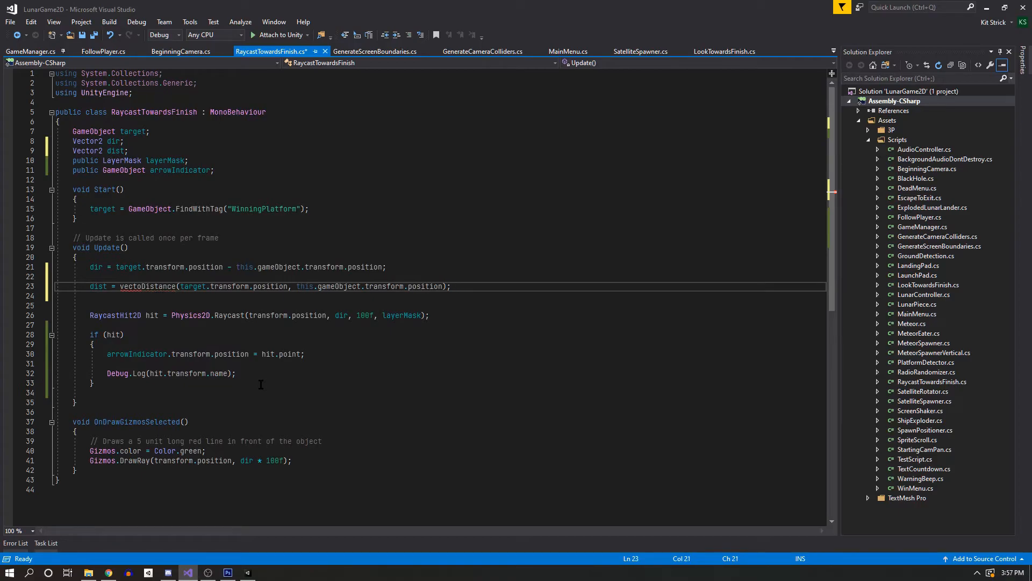
pyautogui.press('BackSpace')
pyautogui.press('BackSpace')
pyautogui.press('BackSpace')
pyautogui.write('Vector2.')
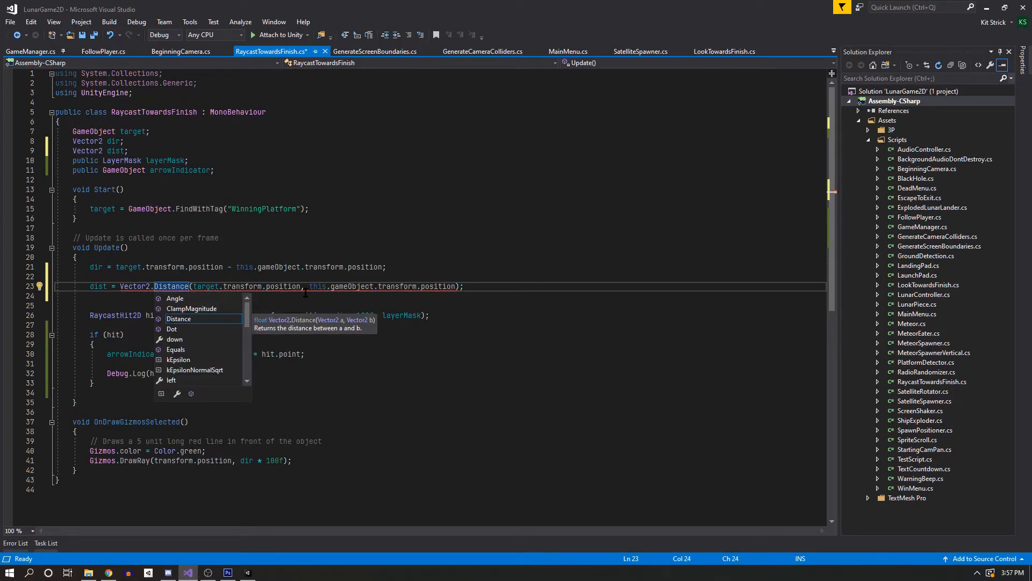
# Insert the Distance method from the code suggestions after Vector2 and delete the leftover duplicate characters.
pyautogui.doubleClick(189, 319)
pyautogui.press('Delete')
pyautogui.press('Delete')
pyautogui.press('Delete')
pyautogui.press('Delete')
pyautogui.press('Delete')
pyautogui.press('Delete')
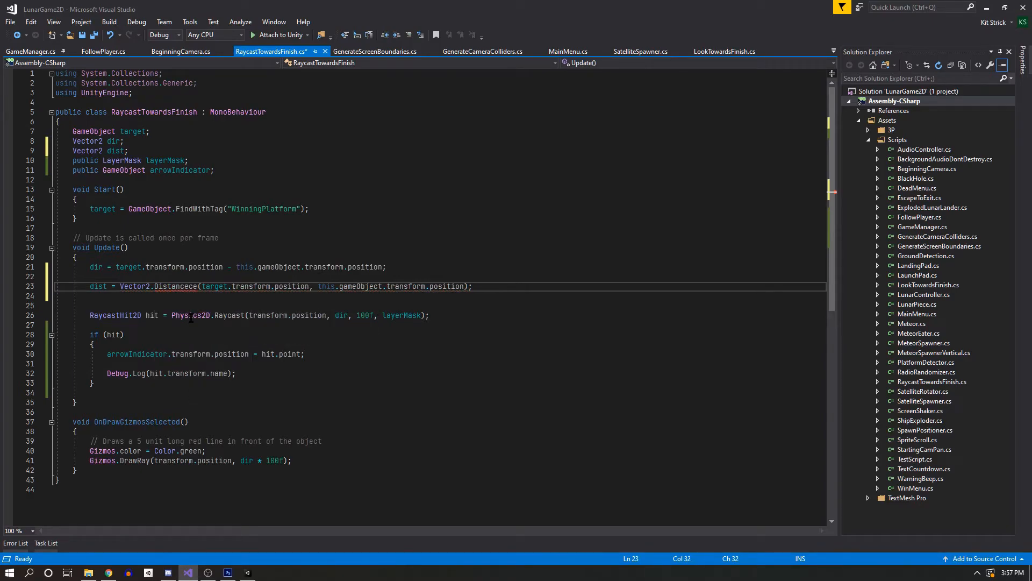
pyautogui.click(383, 385)
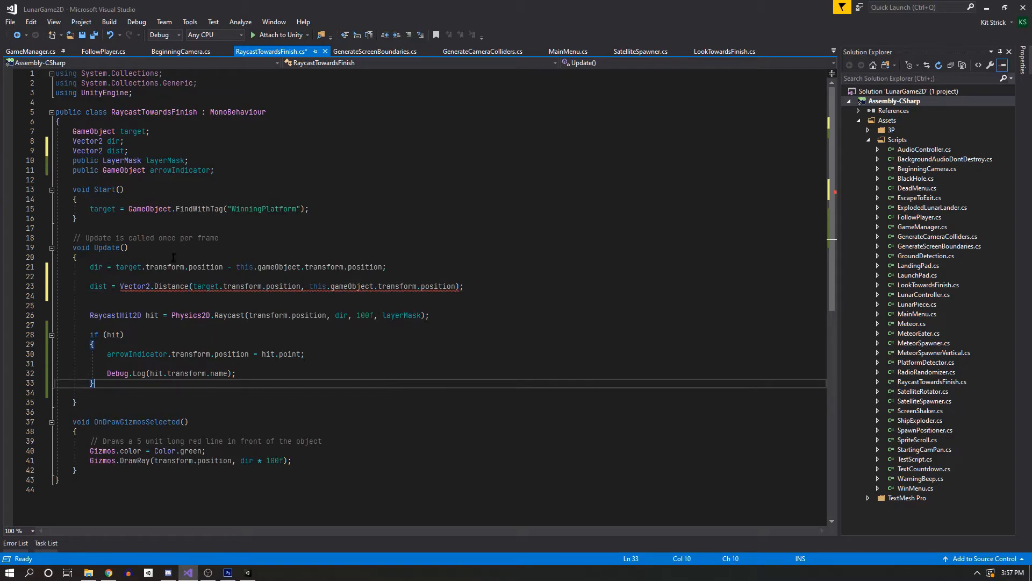
# Check the type error on the dist assignment and try Vector3 for both the dist field and the Distance call.
pyautogui.moveTo(284, 286)
pyautogui.moveTo(155, 286)
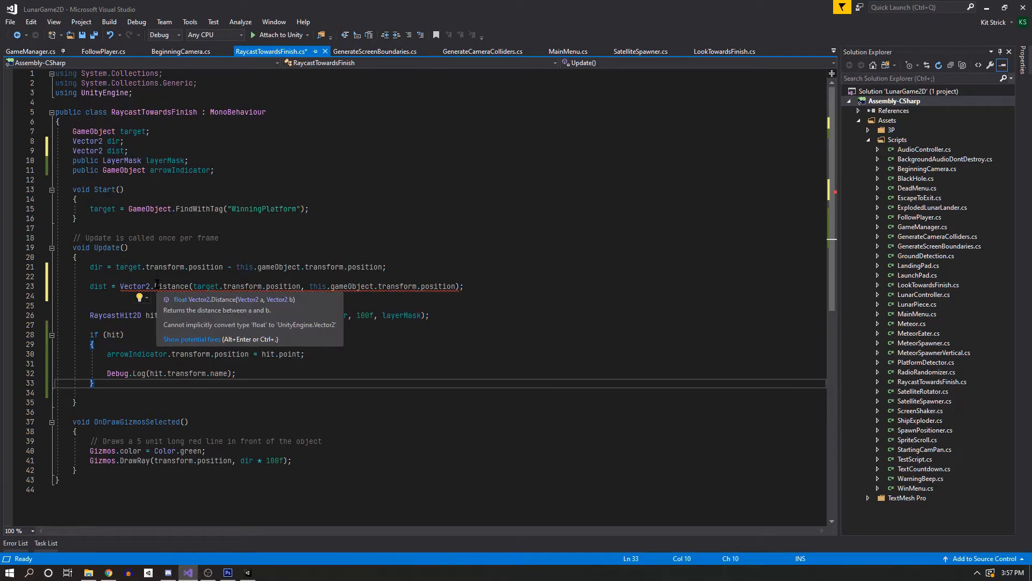
pyautogui.click(99, 286)
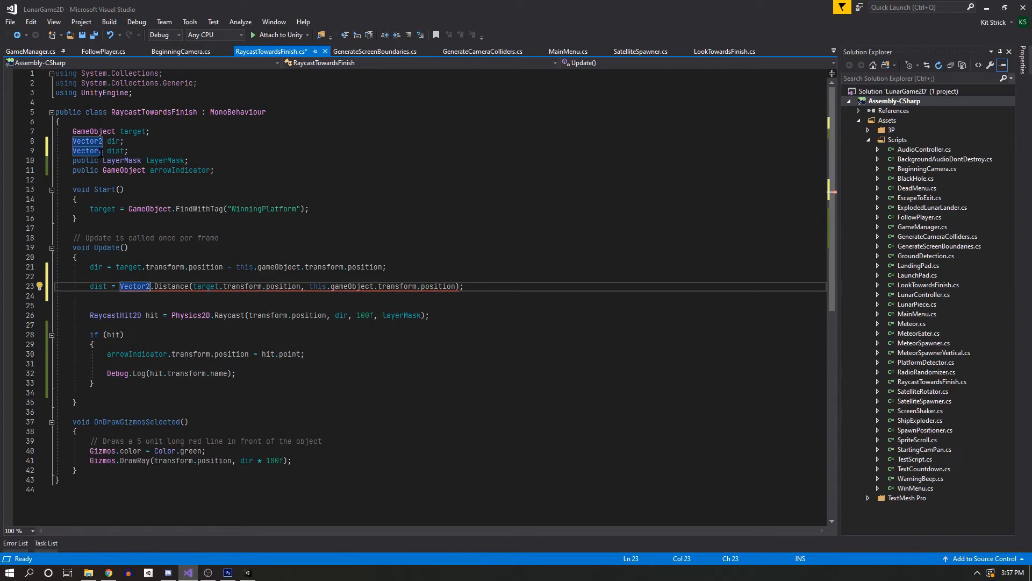
pyautogui.press('F12')
pyautogui.press('Left')
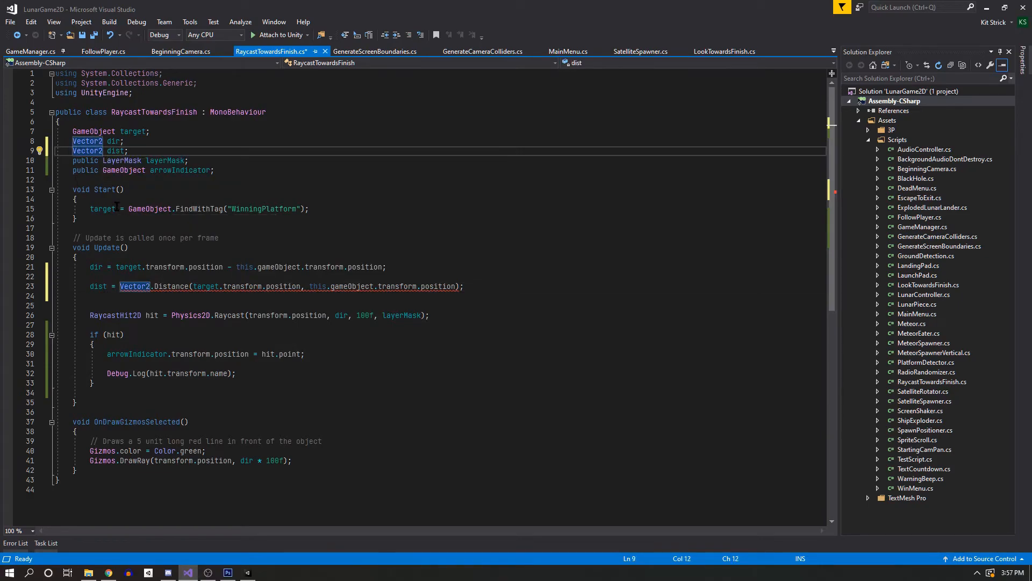
pyautogui.press('BackSpace')
pyautogui.write('3')
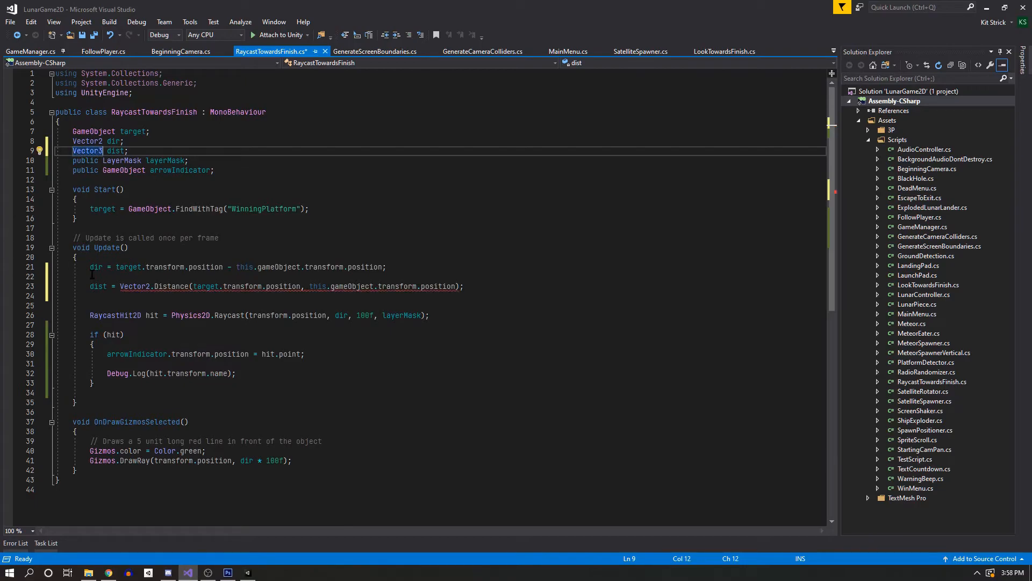
pyautogui.click(149, 286)
pyautogui.press('BackSpace')
pyautogui.write('3')
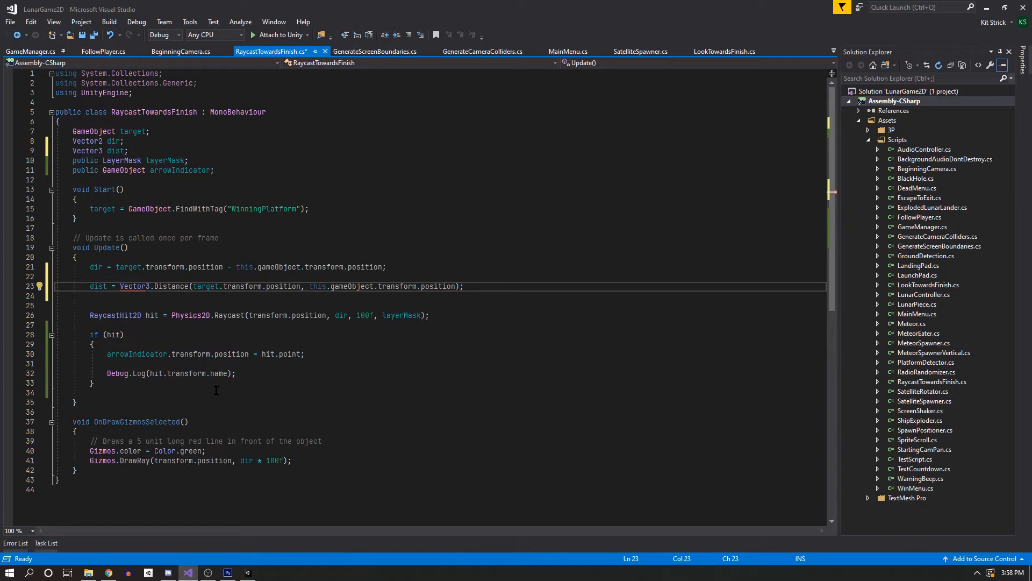
pyautogui.click(206, 345)
pyautogui.moveTo(178, 289)
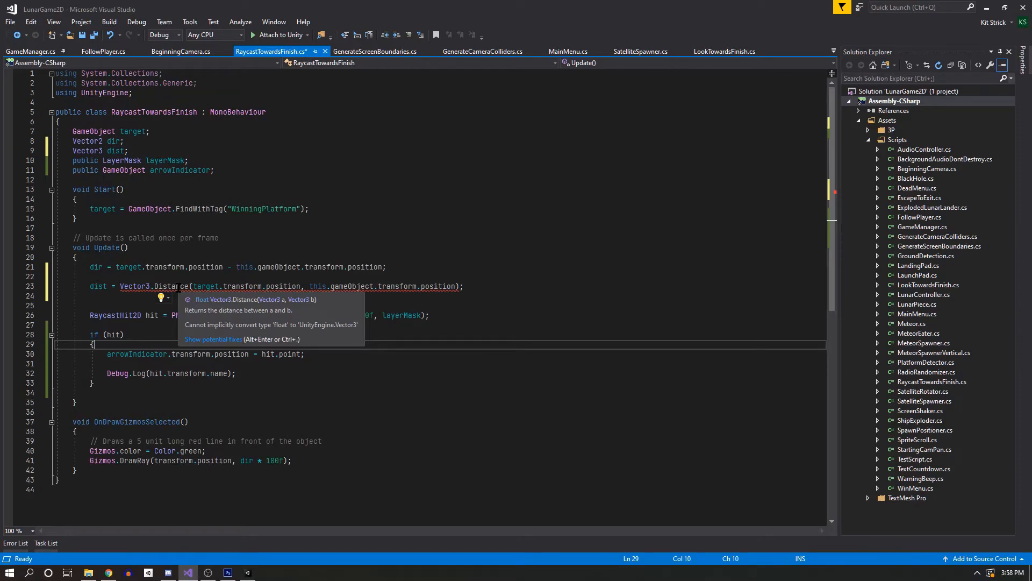
# Change the dist field's type to float and make its assignment in Update() use Vector2.Distance.
pyautogui.doubleClick(87, 151)
pyautogui.write('float')
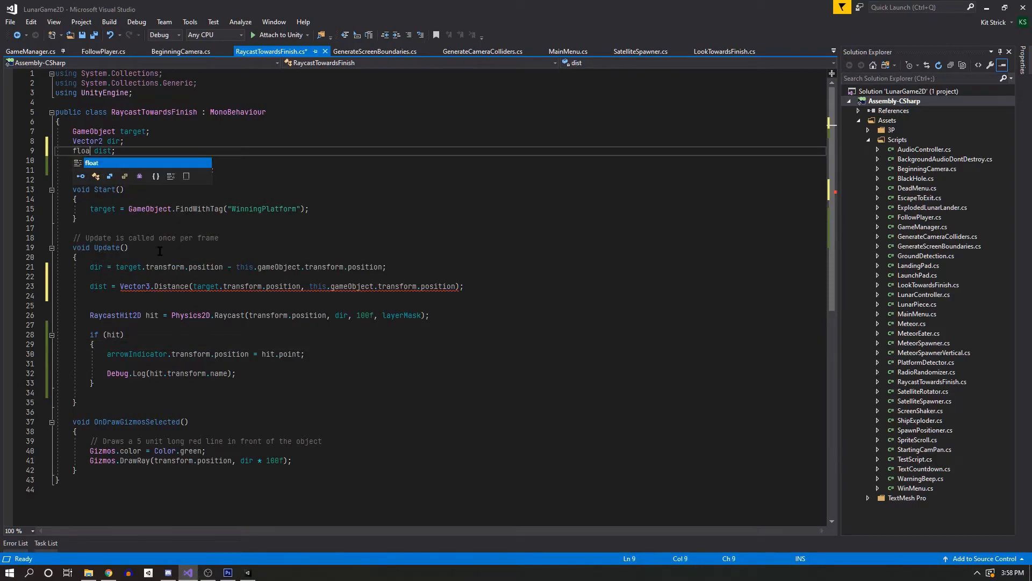
pyautogui.click(387, 214)
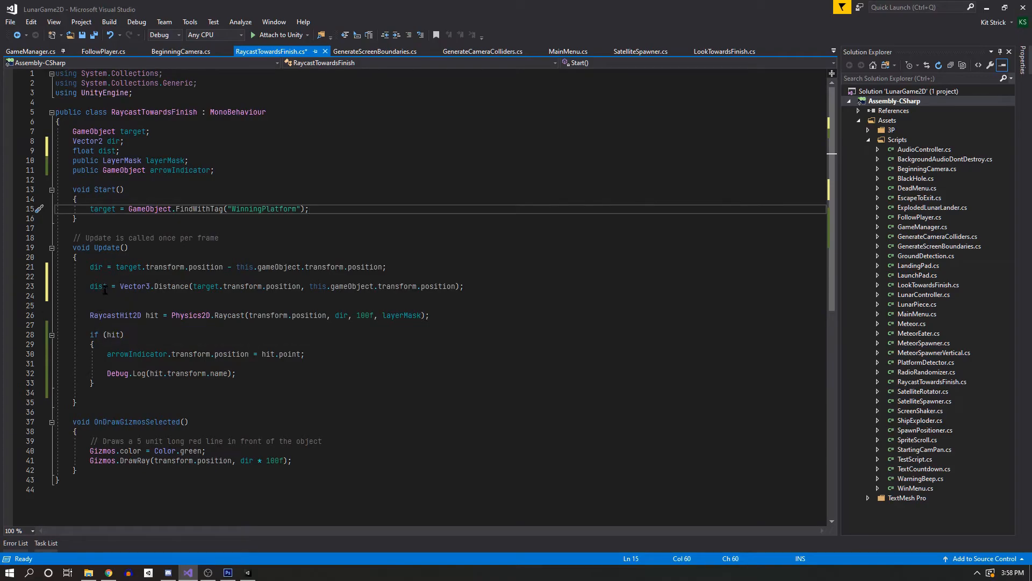
pyautogui.click(149, 286)
pyautogui.press('BackSpace')
pyautogui.write('2')
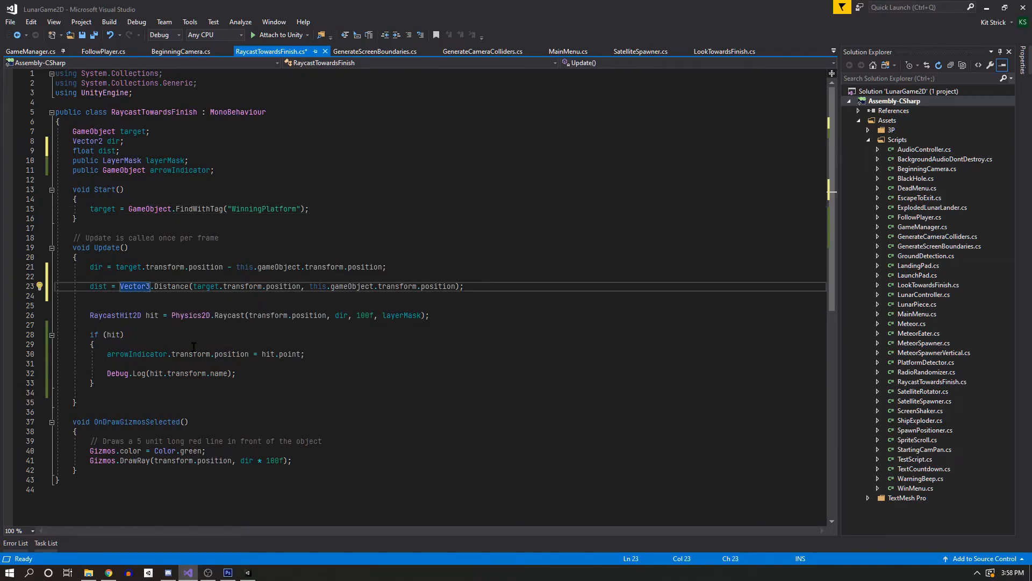
pyautogui.click(367, 365)
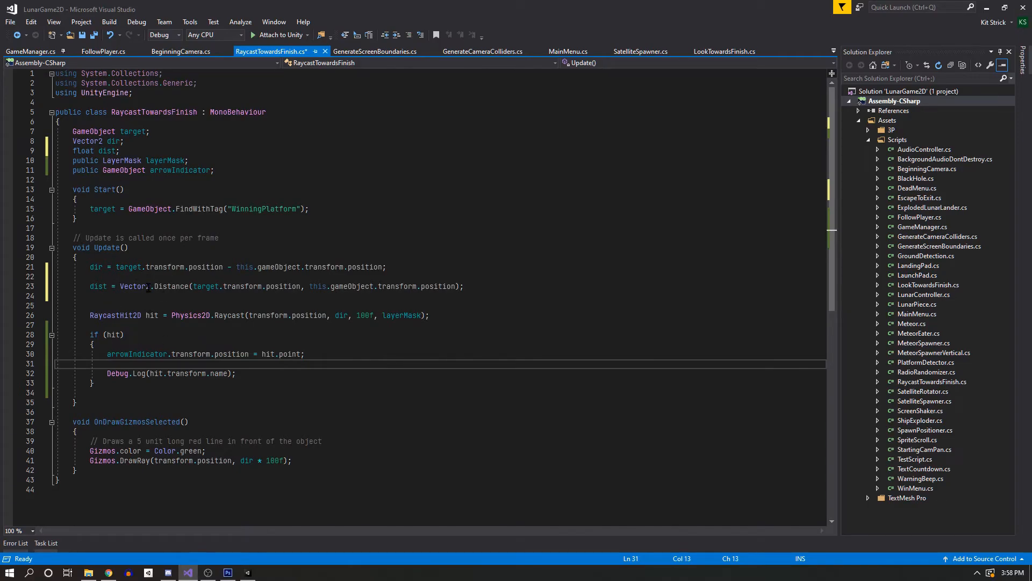
# Add the statement Debug.Log(dist); below the if (hit) block in Update() and save the script.
pyautogui.scroll(-1, 285, 339)
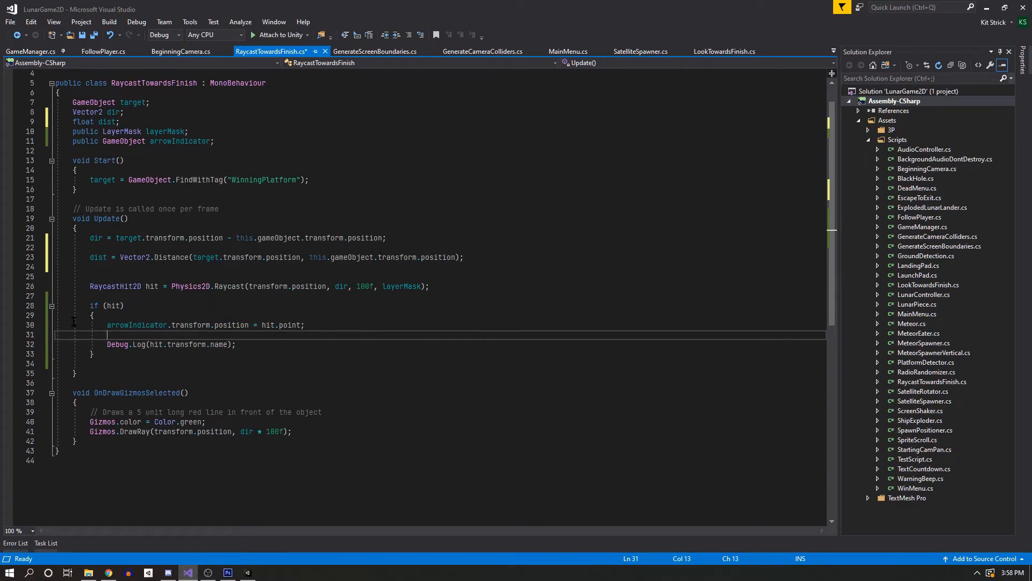
pyautogui.click(126, 353)
pyautogui.press('Return')
pyautogui.press('Return')
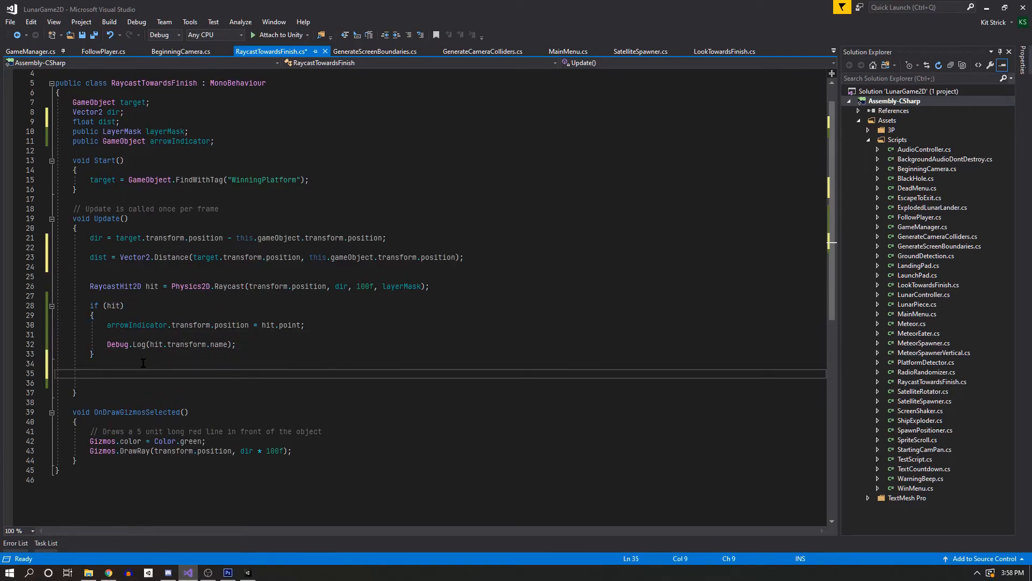
pyautogui.write('debug.dista')
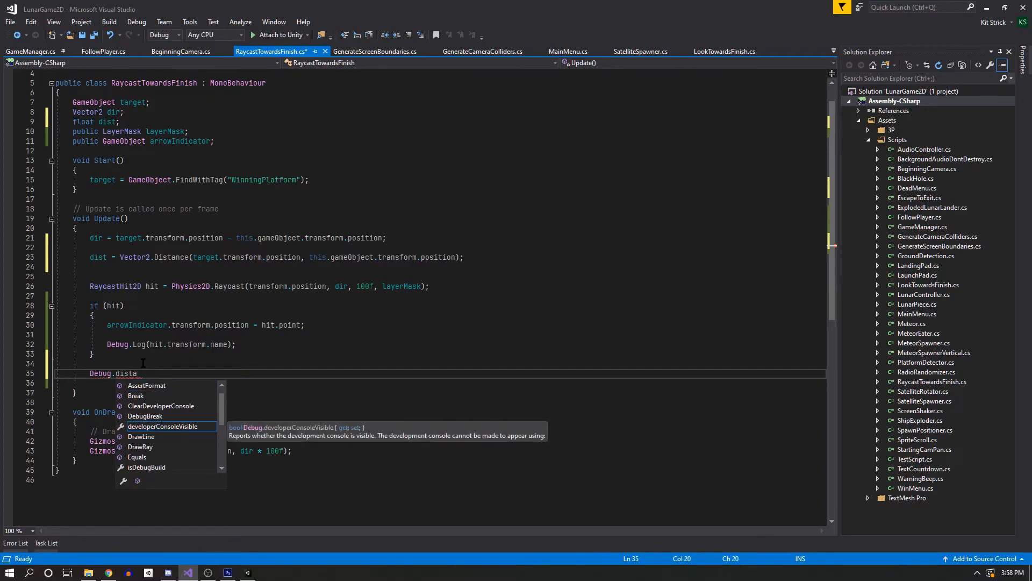
pyautogui.press('BackSpace')
pyautogui.press('BackSpace')
pyautogui.press('BackSpace')
pyautogui.press('BackSpace')
pyautogui.press('BackSpace')
pyautogui.write('Log(dis')
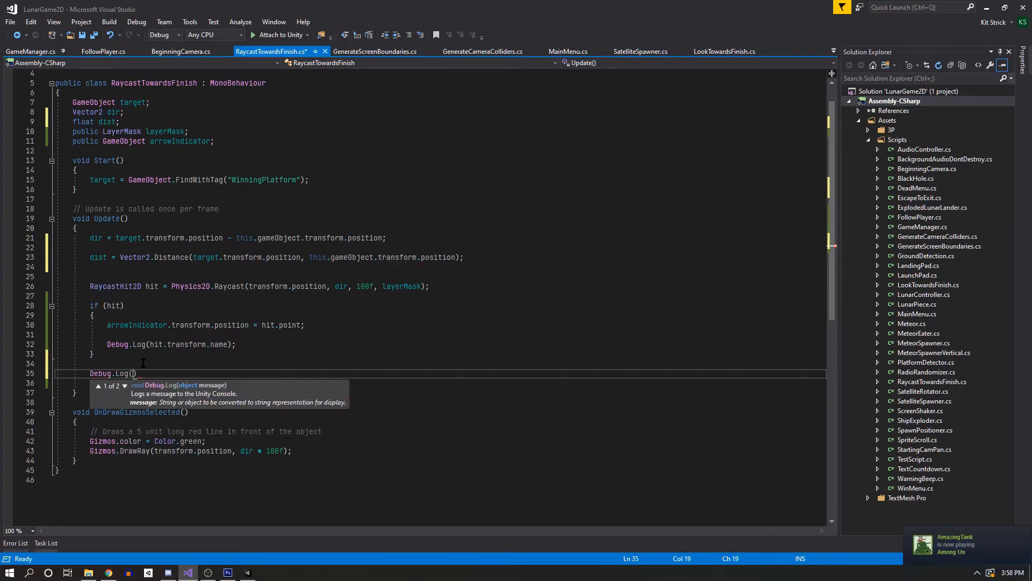
pyautogui.write('t);')
pyautogui.hotkey('ctrl', 's')
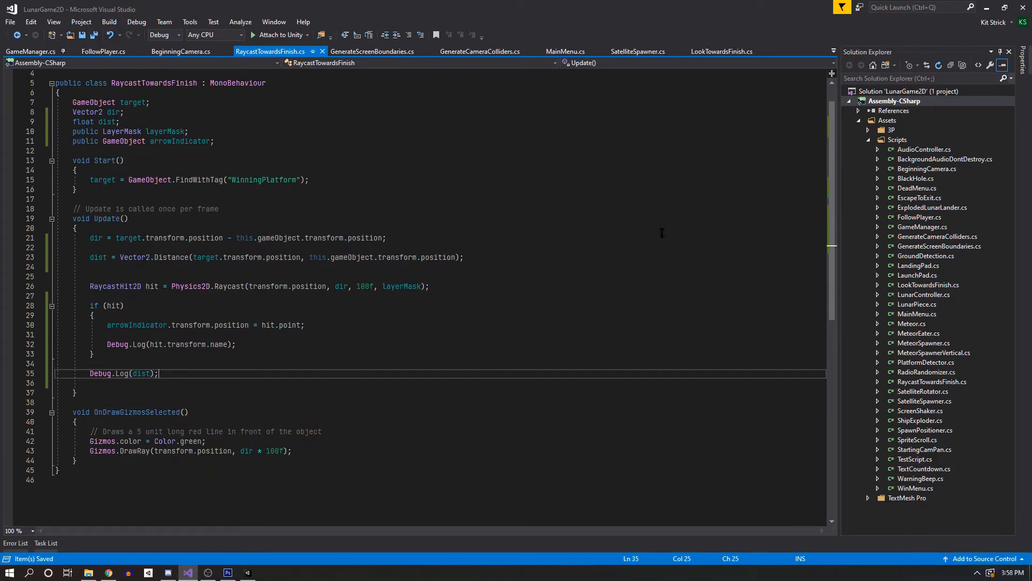
# Switch to the Unity editor, frame the lander and pads in the scene, and start the game.
pyautogui.hotkey('alt', 'Tab')
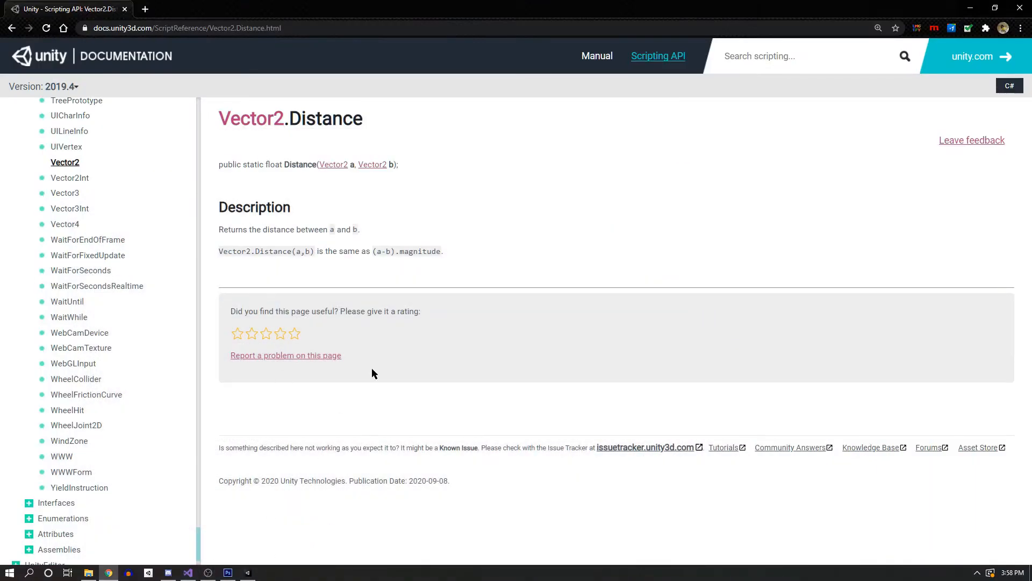
pyautogui.click(209, 572)
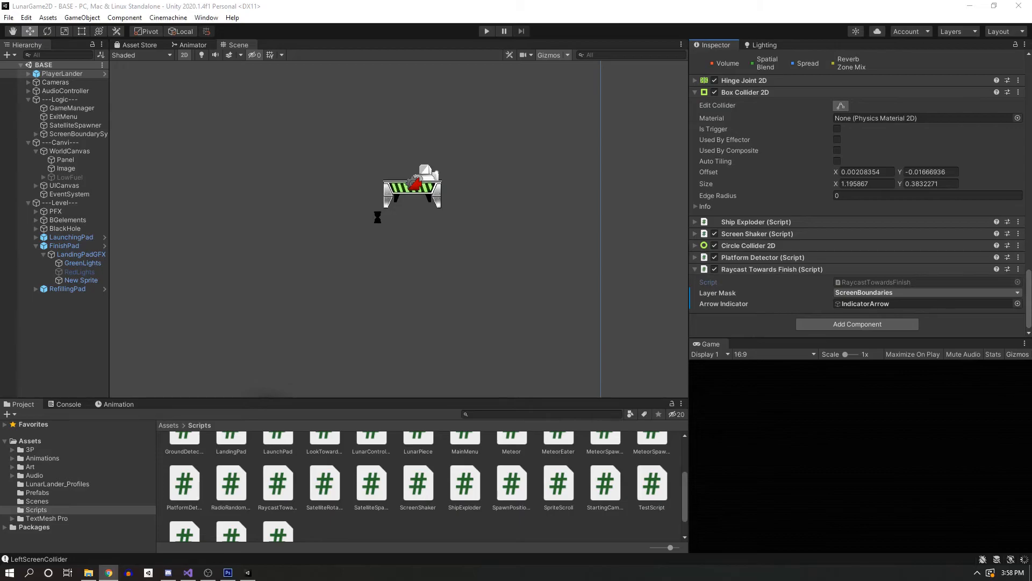
pyautogui.scroll(-8, 321, 200)
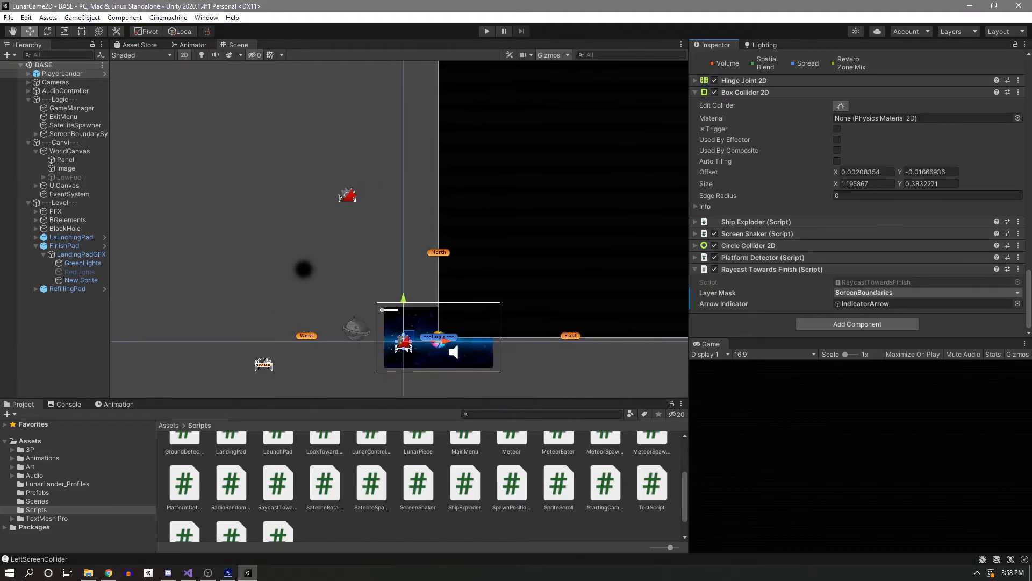
pyautogui.scroll(9, 438, 207)
pyautogui.moveTo(438, 207); pyautogui.dragTo(597, 173, button='middle')
pyautogui.scroll(-7, 441, 156)
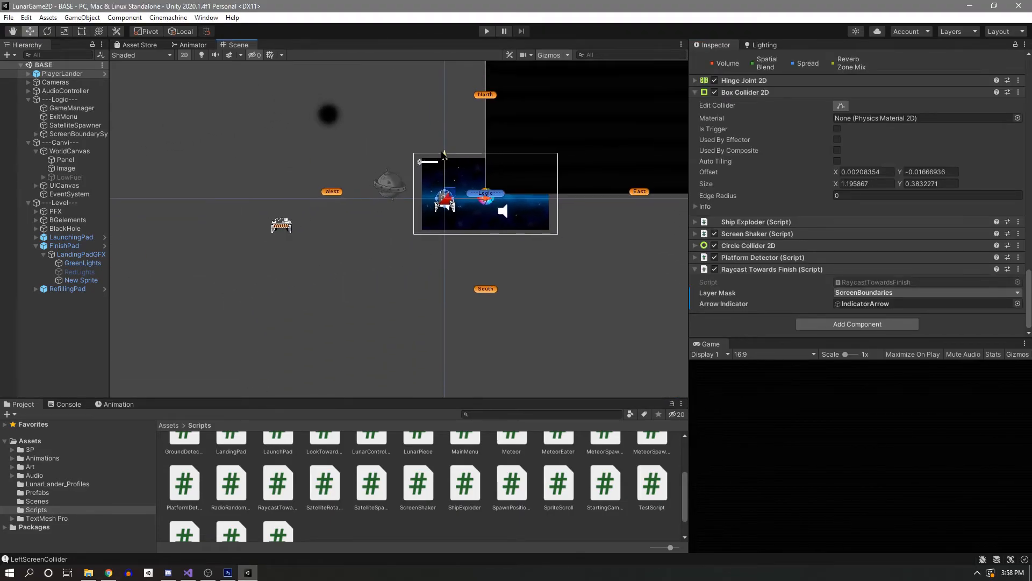
pyautogui.moveTo(440, 144); pyautogui.dragTo(418, 185, button='middle')
pyautogui.scroll(-2, 418, 185)
pyautogui.click(487, 31)
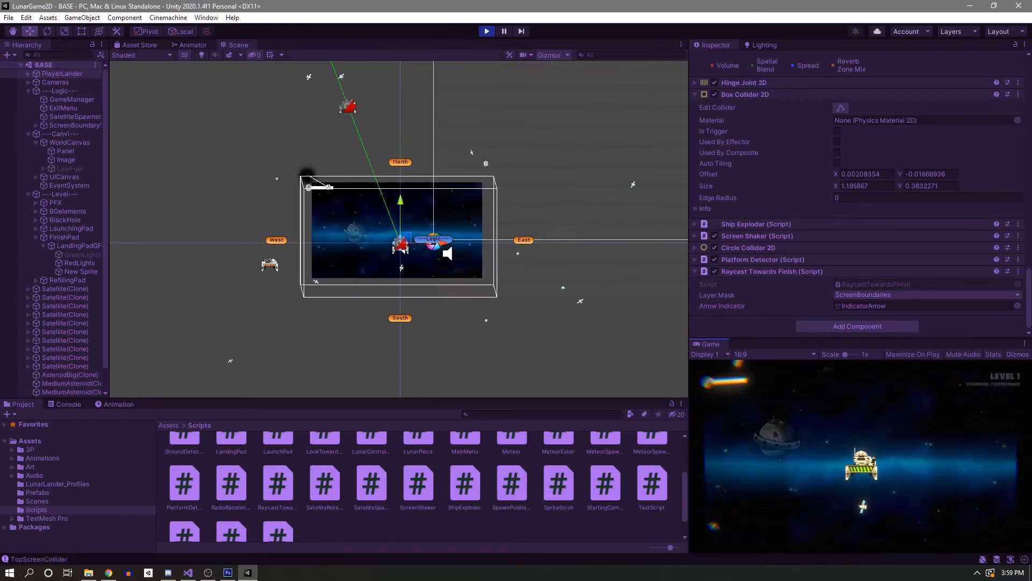
# Show the Console's logged distances and fly the lander towards the finish pad in the running game.
pyautogui.click(67, 406)
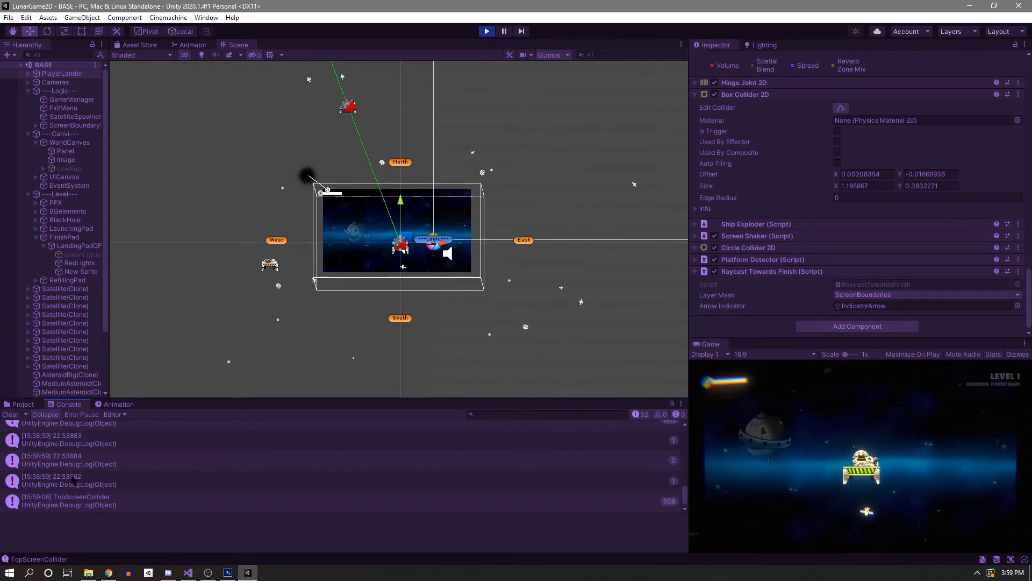
pyautogui.scroll(3, 73, 482)
pyautogui.scroll(-1, 75, 482)
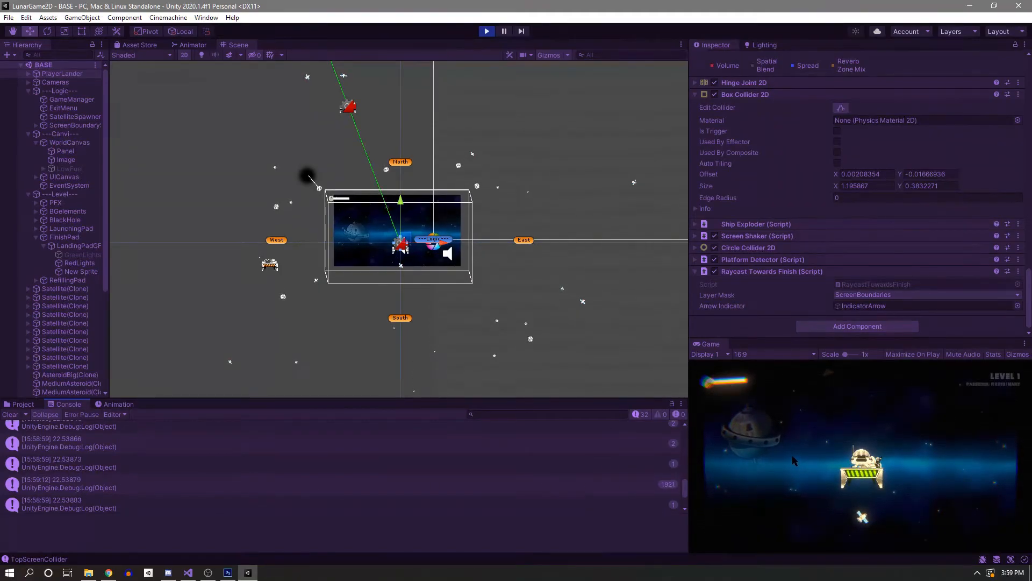
pyautogui.click(764, 457)
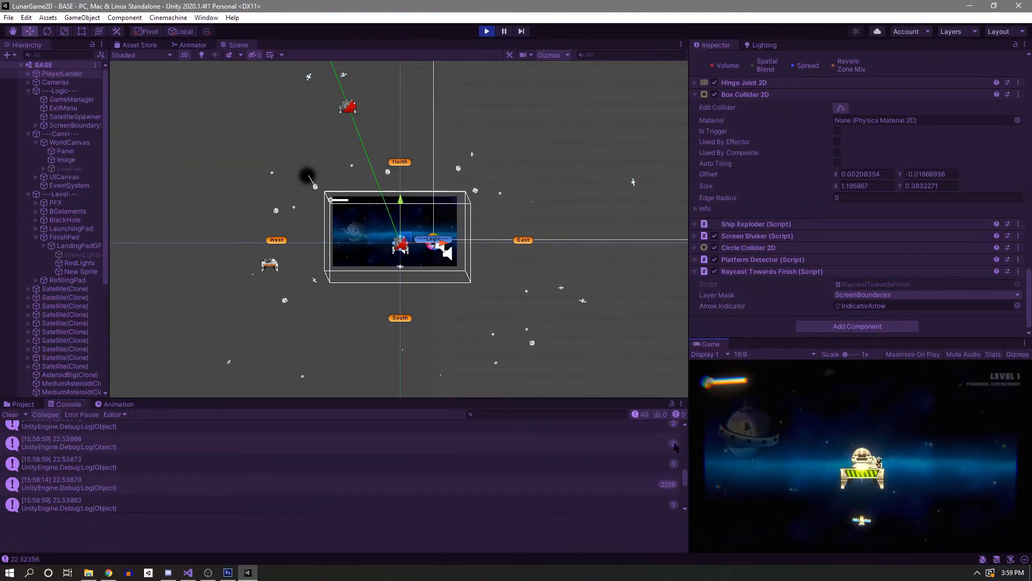
pyautogui.press('space')
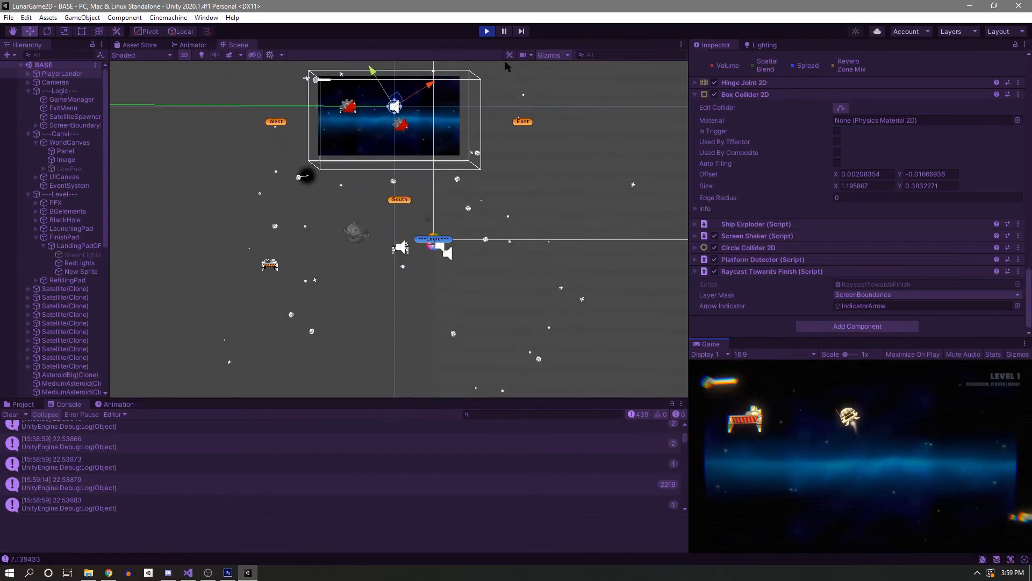
# Clear the Console and step through paused frames to check the distance near the finish pad, ending with play mode stopped.
pyautogui.hotkey('ctrl', 'shift', 'p')
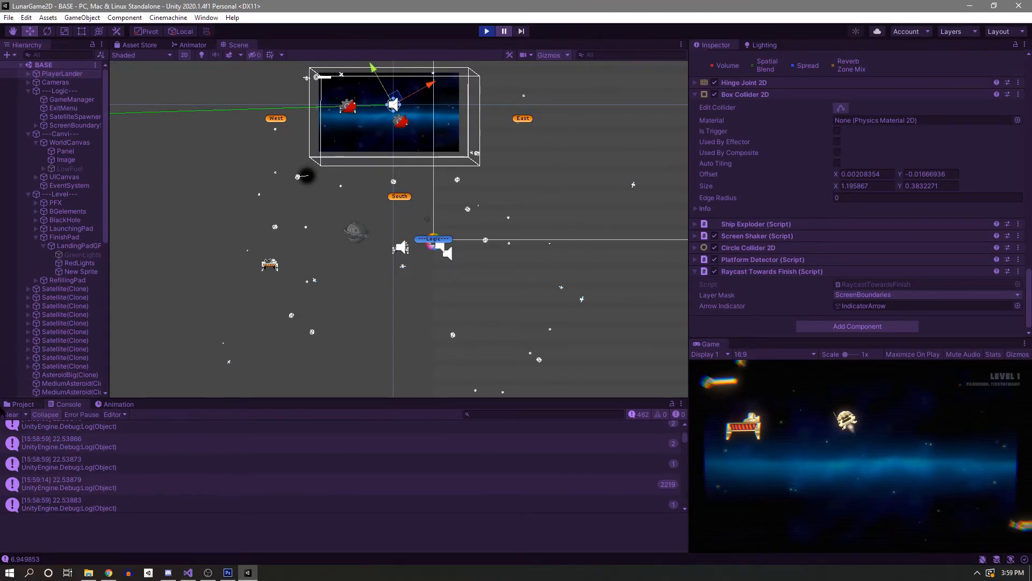
pyautogui.click(9, 414)
pyautogui.click(521, 31)
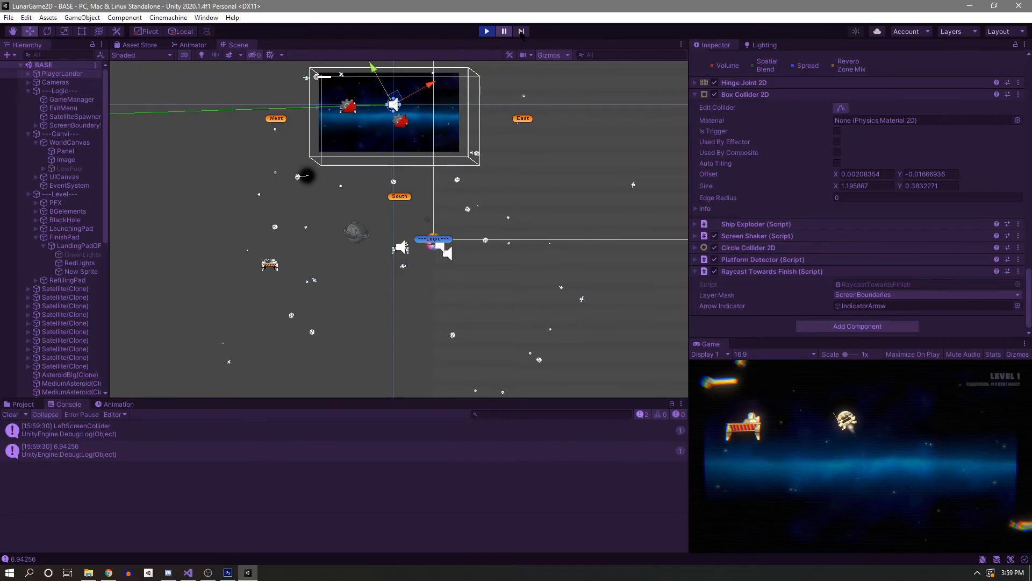
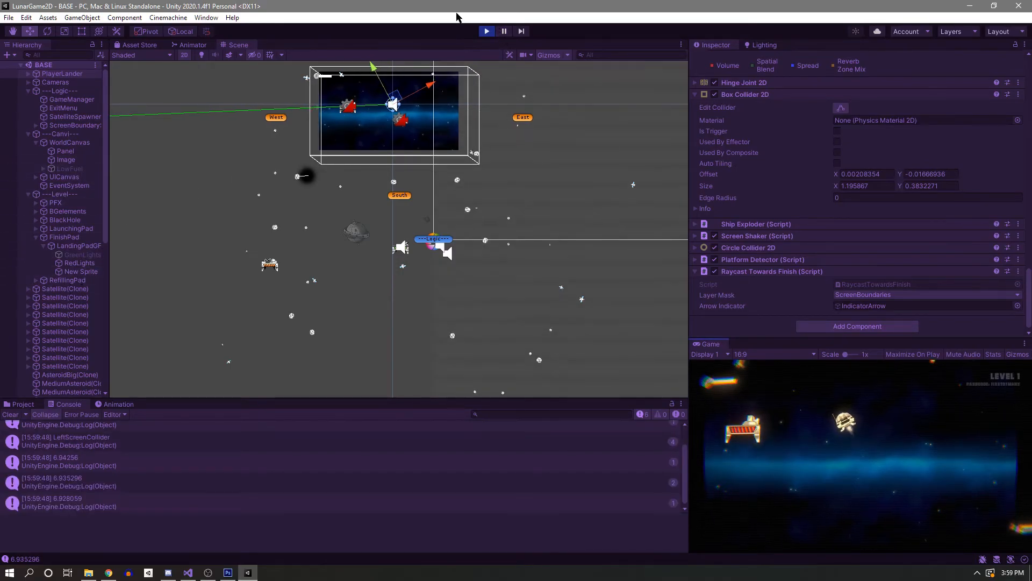
pyautogui.click(486, 30)
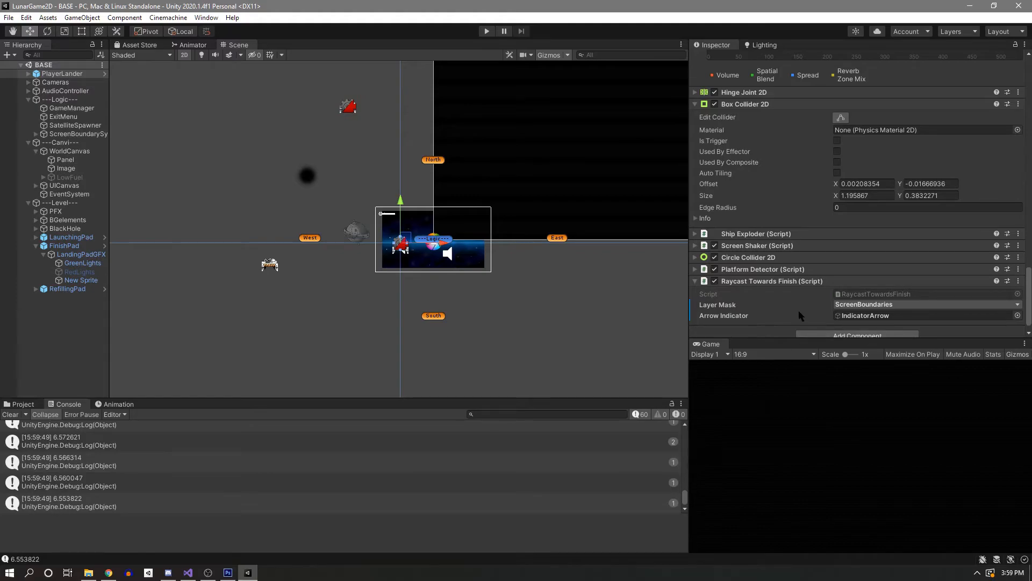
# Open the RaycastTowardsFinish script in Visual Studio and compare it with the WaitAndEnableScreenColliders() coroutine in GenerateScreenBoundaries.cs.
pyautogui.scroll(-1, 777, 281)
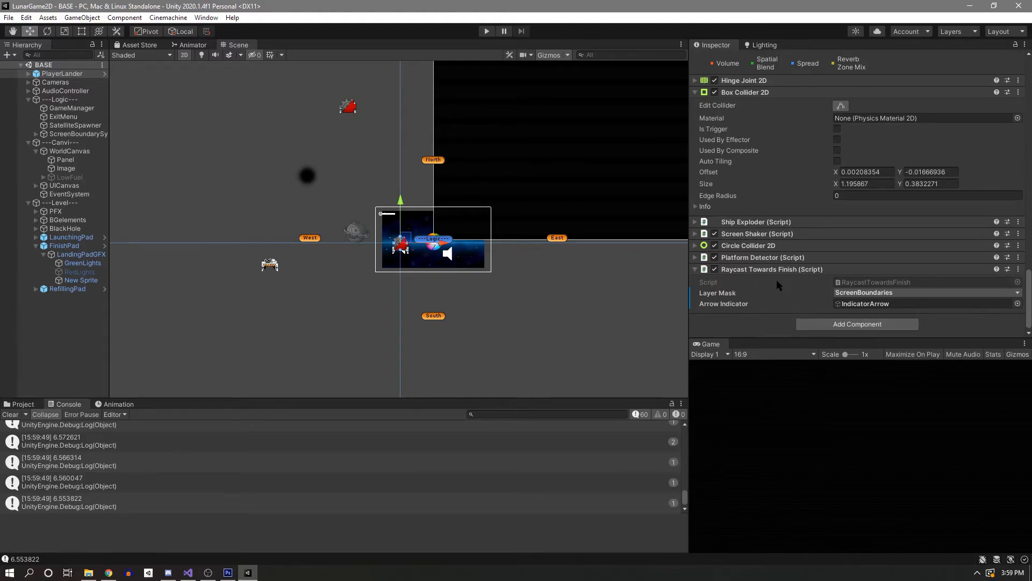
pyautogui.doubleClick(884, 284)
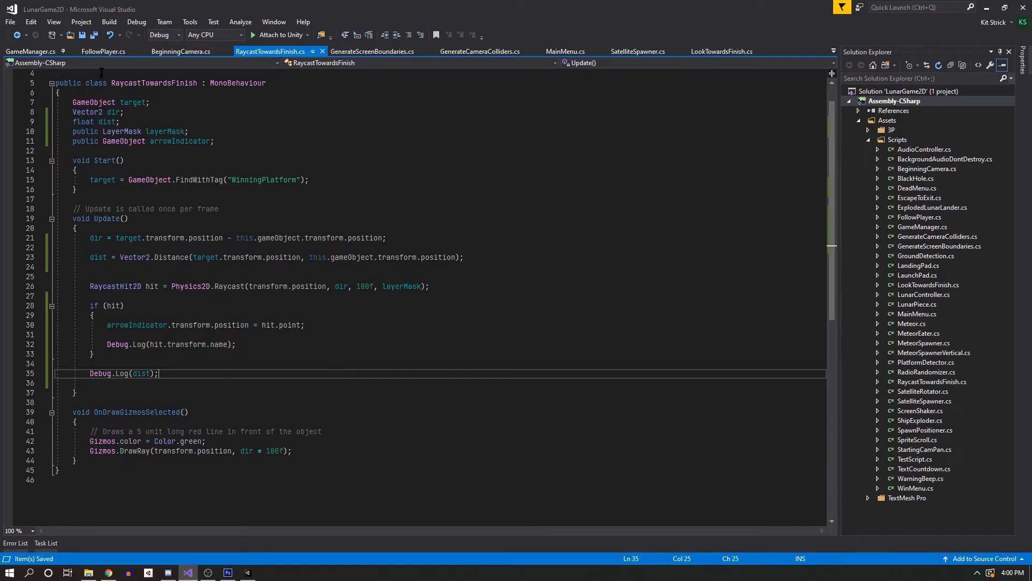
pyautogui.click(372, 51)
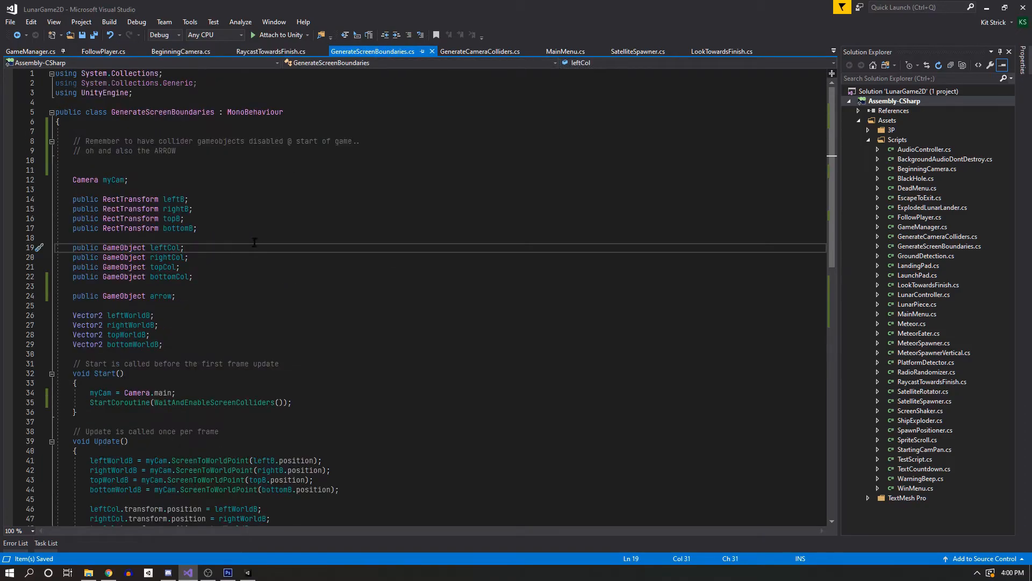
pyautogui.scroll(-6, 165, 381)
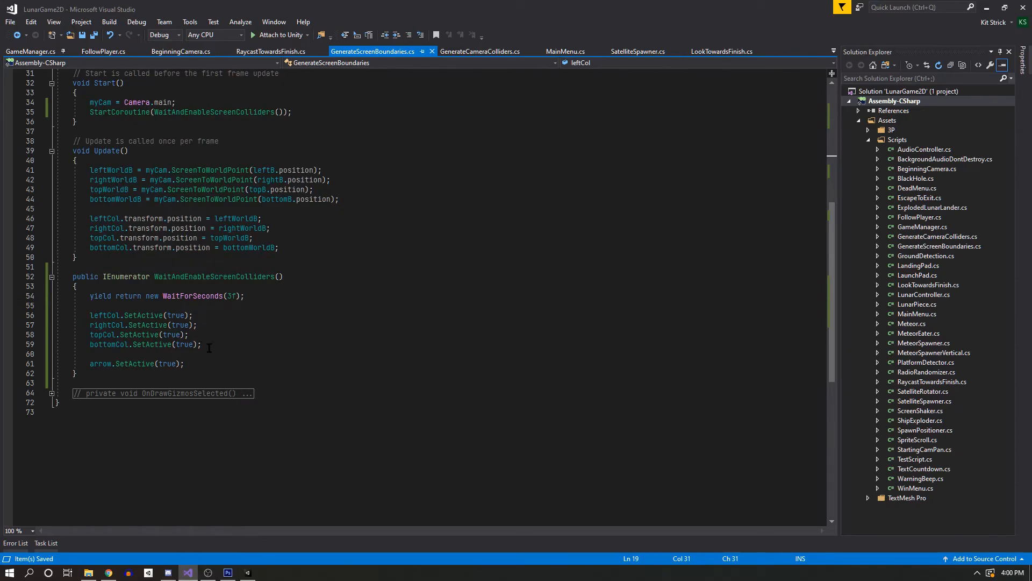
pyautogui.scroll(-5, 269, 355)
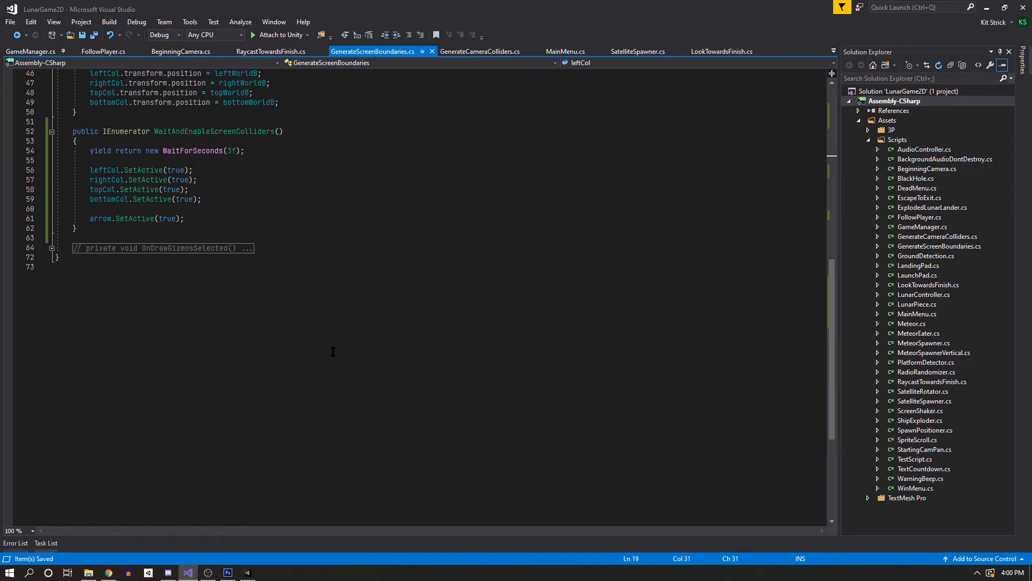
pyautogui.click(298, 53)
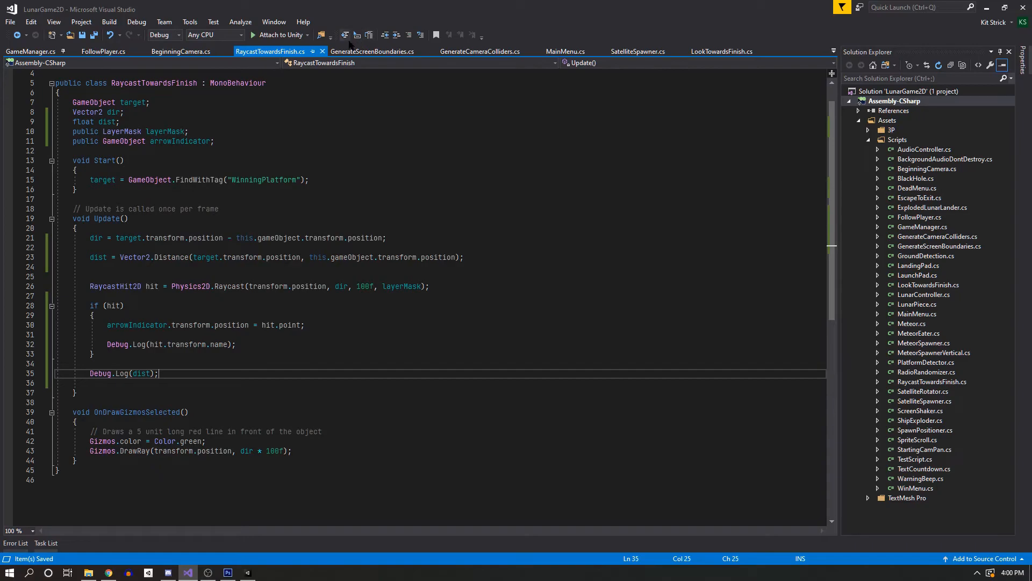
pyautogui.click(384, 54)
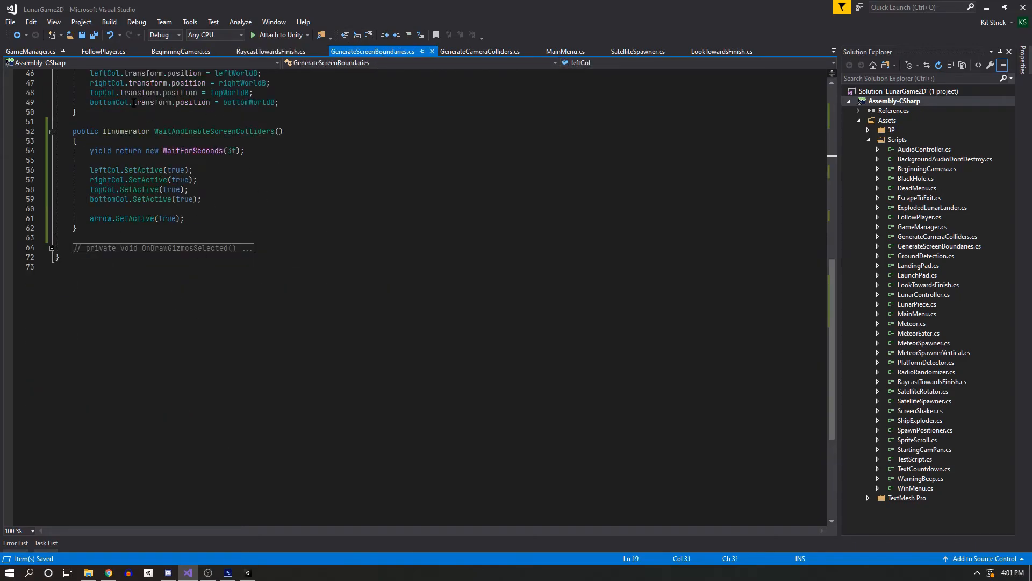
pyautogui.scroll(3, 133, 102)
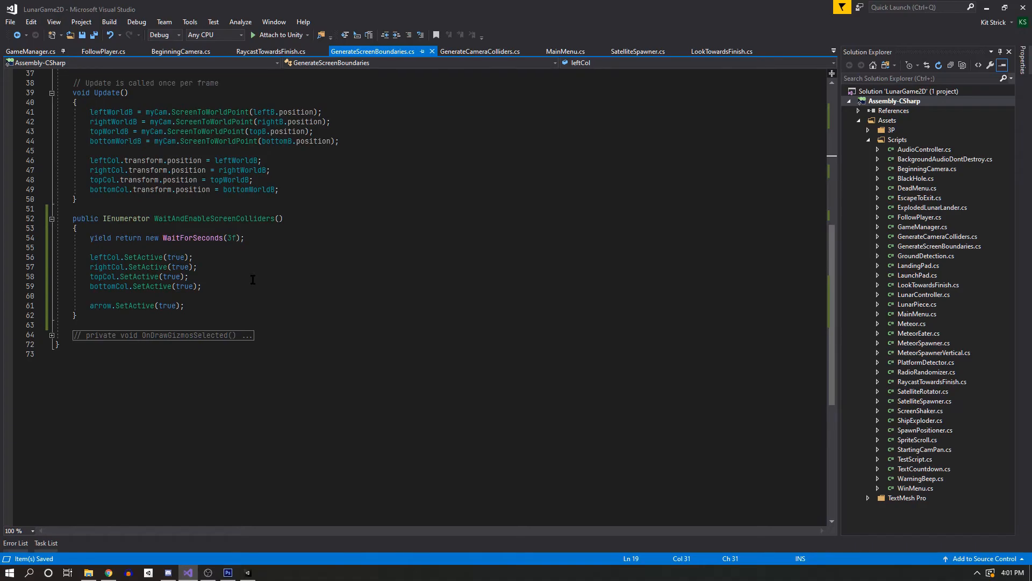
pyautogui.moveTo(251, 337)
pyautogui.click(269, 54)
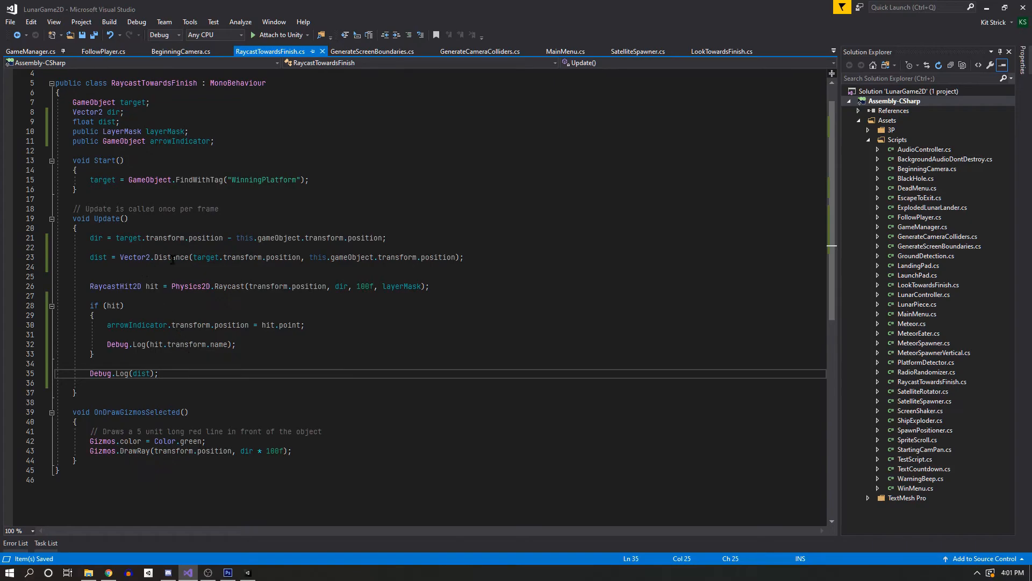
# Copy the WaitAndEnableScreenColliders() coroutine from GenerateScreenBoundaries.cs into RaycastTowardsFinish.cs, between Update() and OnDrawGizmosSelected().
pyautogui.click(398, 52)
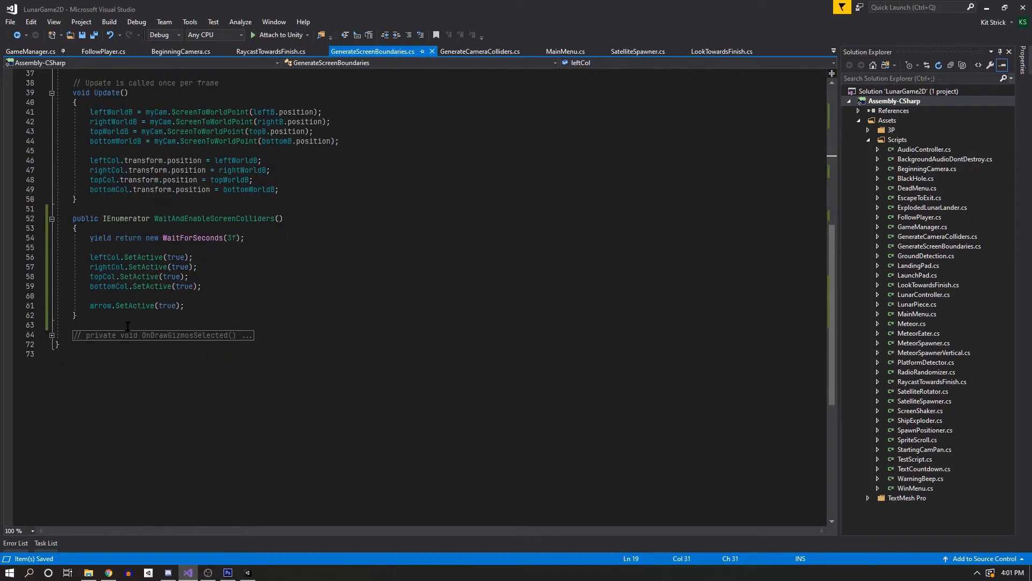
pyautogui.moveTo(77, 316); pyautogui.dragTo(20, 227)
pyautogui.hotkey('ctrl', 'c')
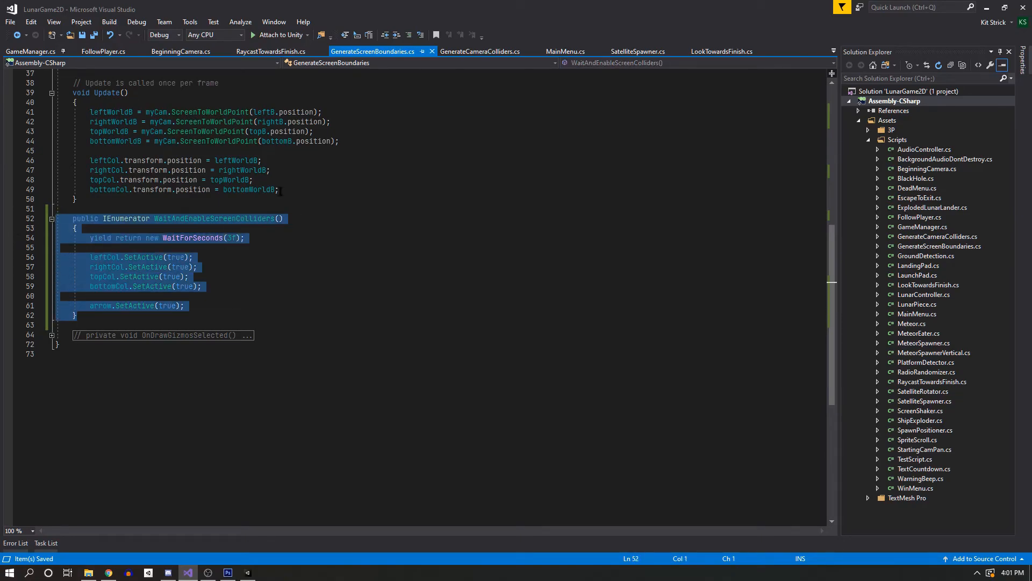
pyautogui.click(272, 53)
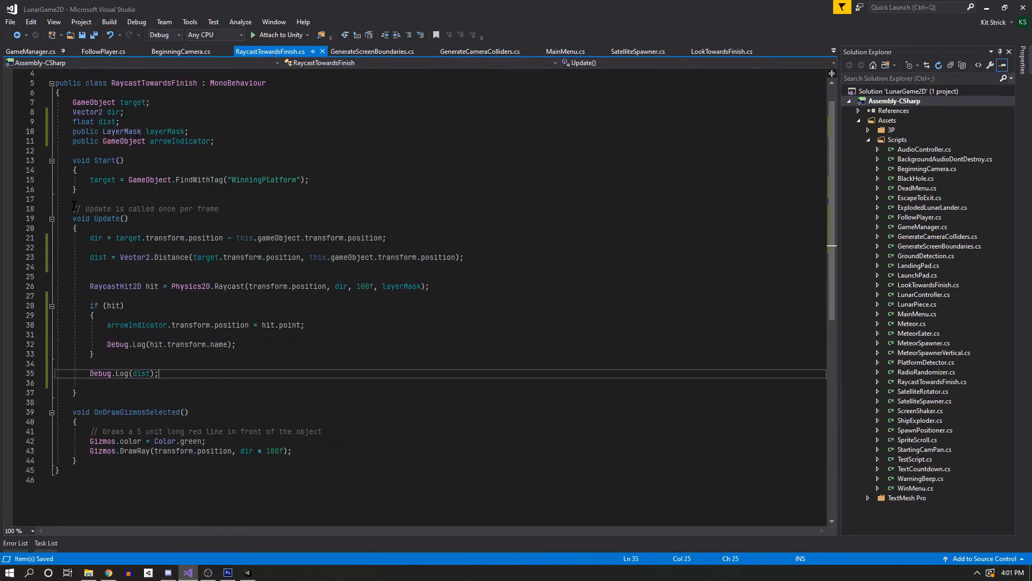
pyautogui.click(232, 403)
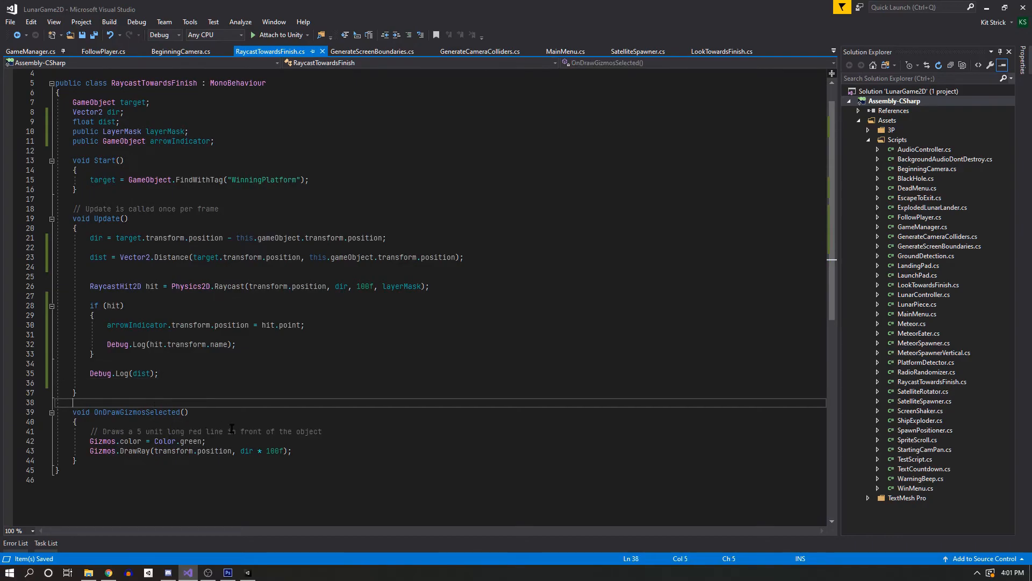
pyautogui.press('Return')
pyautogui.press('Return')
pyautogui.hotkey('ctrl', 'v')
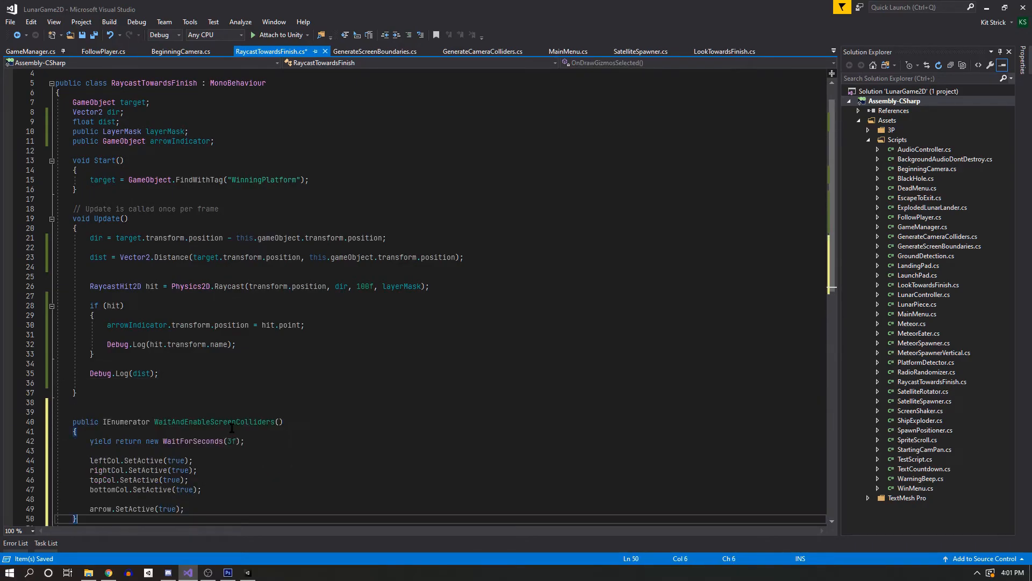
# Rename the pasted coroutine to WaitAndEnableArrow.
pyautogui.doubleClick(218, 424)
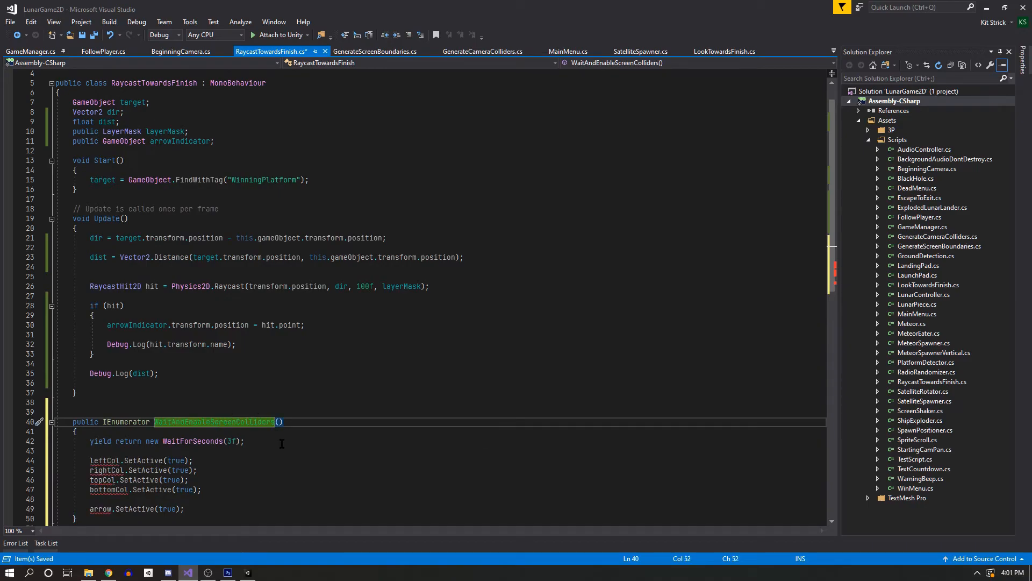
pyautogui.press('BackSpace')
pyautogui.press('BackSpace')
pyautogui.press('BackSpace')
pyautogui.press('BackSpace')
pyautogui.press('BackSpace')
pyautogui.press('BackSpace')
pyautogui.press('BackSpace')
pyautogui.press('BackSpace')
pyautogui.press('BackSpace')
pyautogui.press('BackSpace')
pyautogui.press('BackSpace')
pyautogui.press('BackSpace')
pyautogui.press('BackSpace')
pyautogui.press('BackSpace')
pyautogui.press('BackSpace')
pyautogui.write('Arrow')
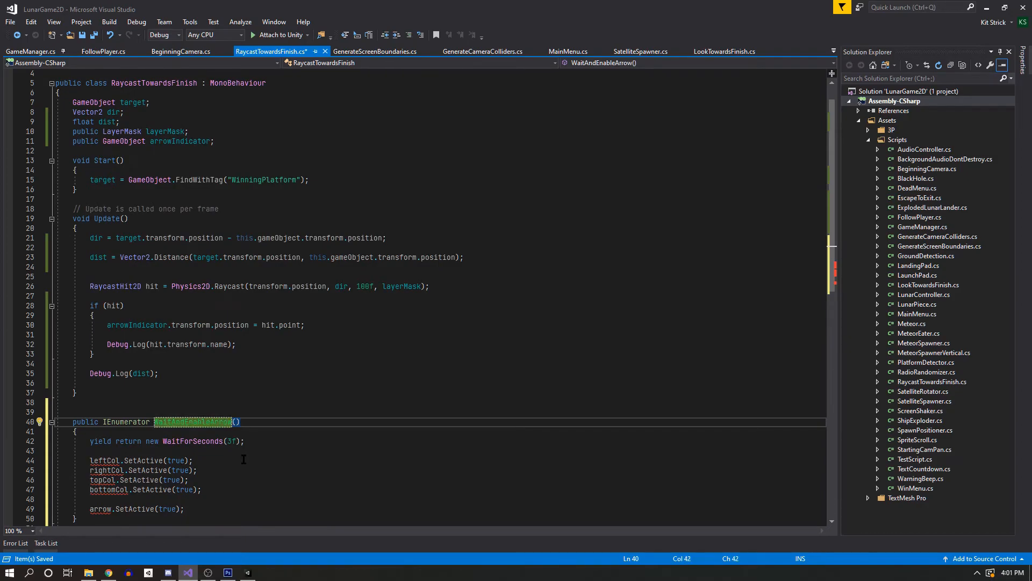
# Remove the four collider SetActive lines and the arrow.SetActive(true) line from WaitAndEnableArrow(), keeping only the WaitForSeconds(3f) statement.
pyautogui.click(245, 440)
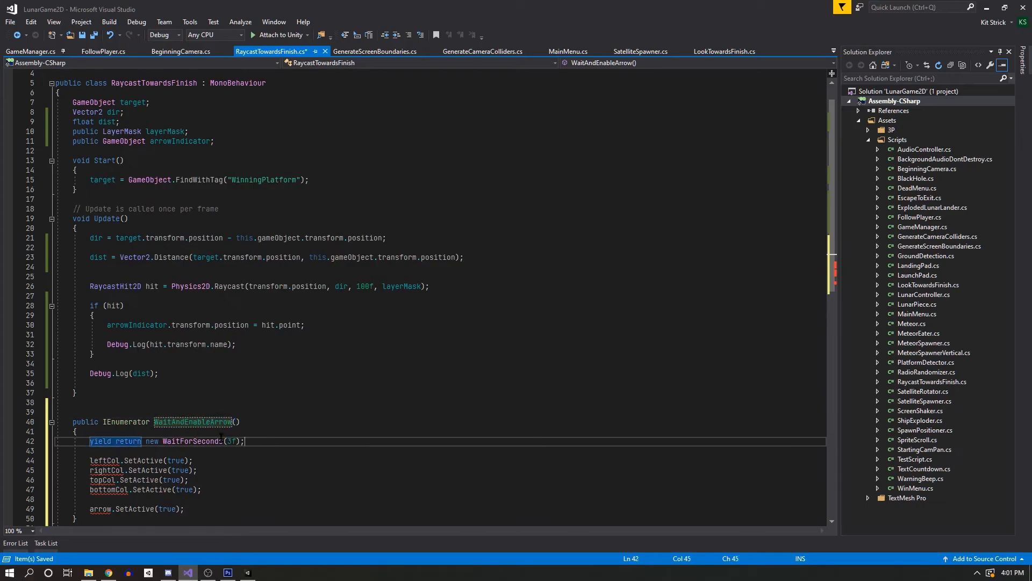
pyautogui.scroll(-2, 244, 440)
pyautogui.moveTo(90, 441); pyautogui.dragTo(56, 402)
pyautogui.press('Delete')
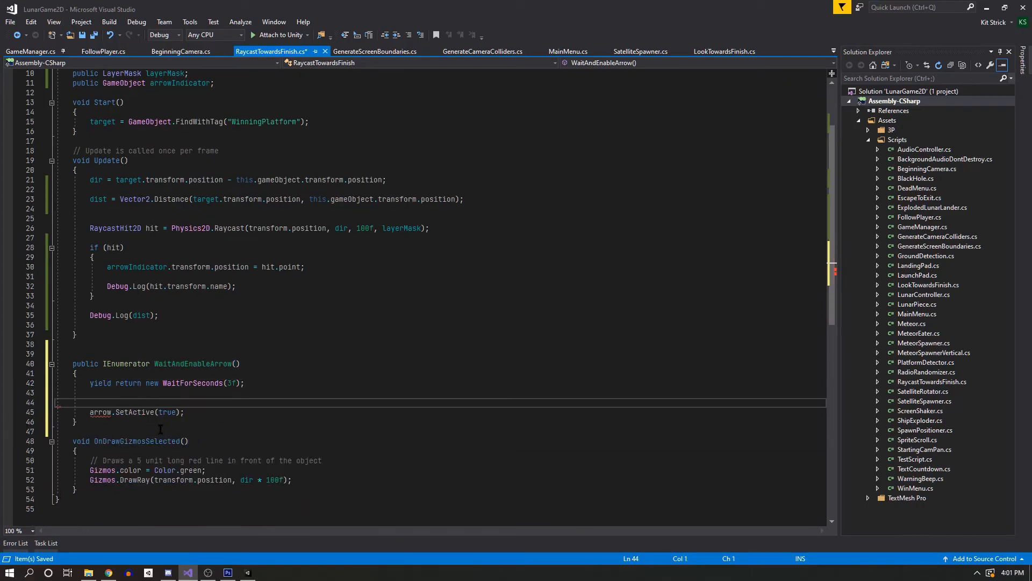
pyautogui.press('Delete')
pyautogui.moveTo(185, 402); pyautogui.dragTo(60, 403)
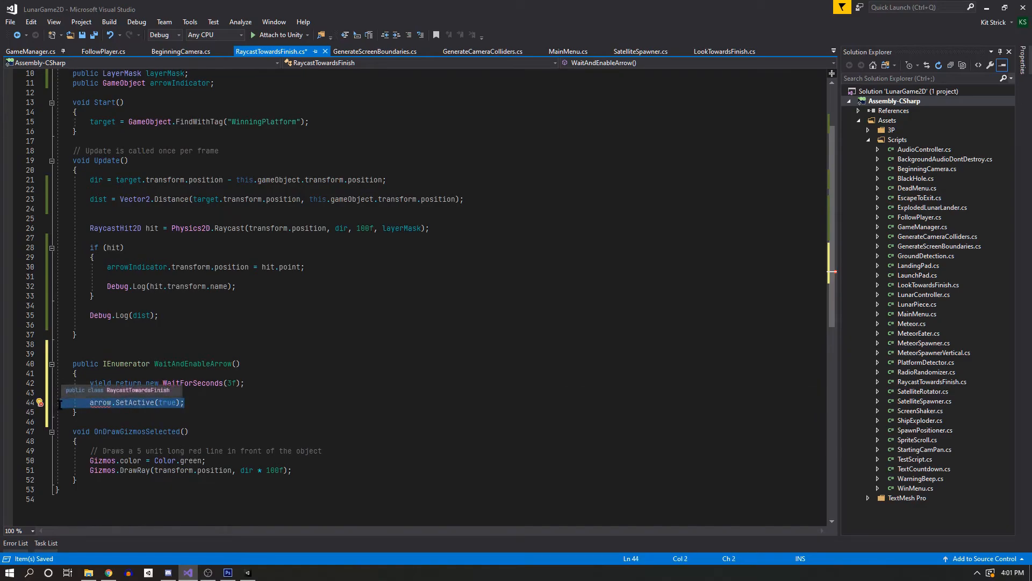
pyautogui.press('Delete')
pyautogui.press('BackSpace')
pyautogui.press('BackSpace')
pyautogui.scroll(3, 215, 181)
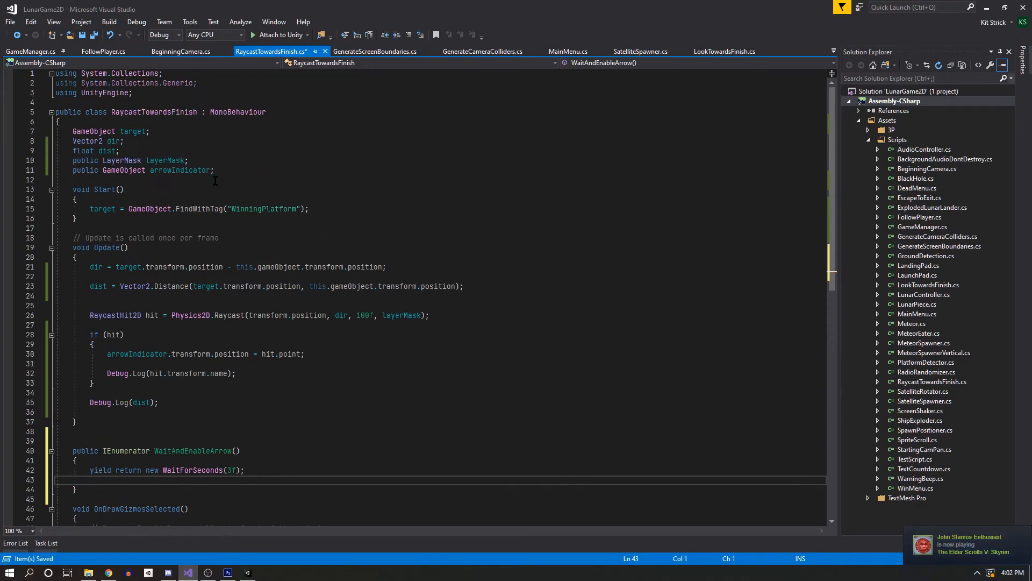
# Declare the field bool arrowIsActive; below the arrowIndicator field, separated by a blank line.
pyautogui.click(254, 170)
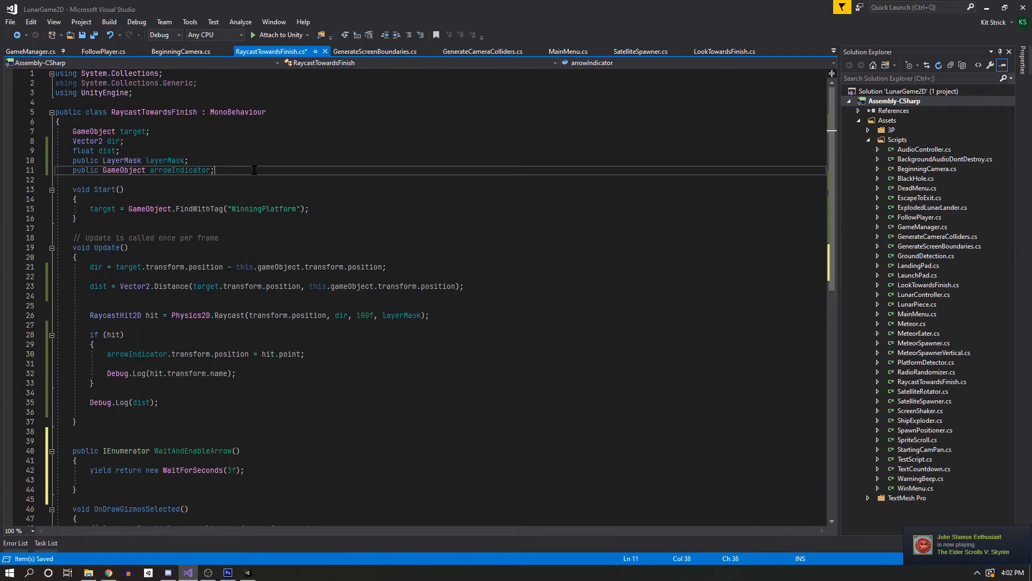
pyautogui.press('Return')
pyautogui.press('Return')
pyautogui.write('bool')
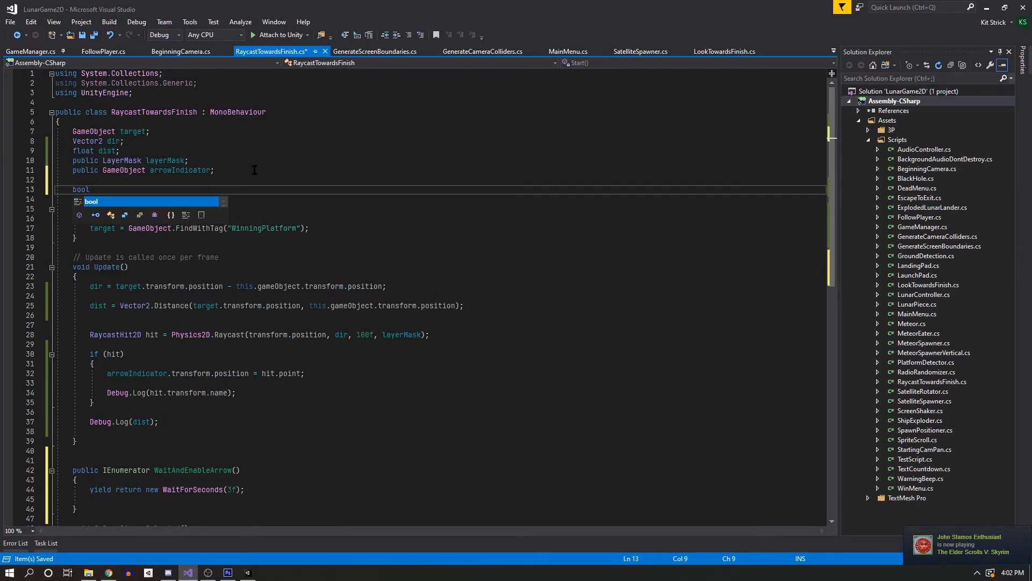
pyautogui.write(' arrowIs')
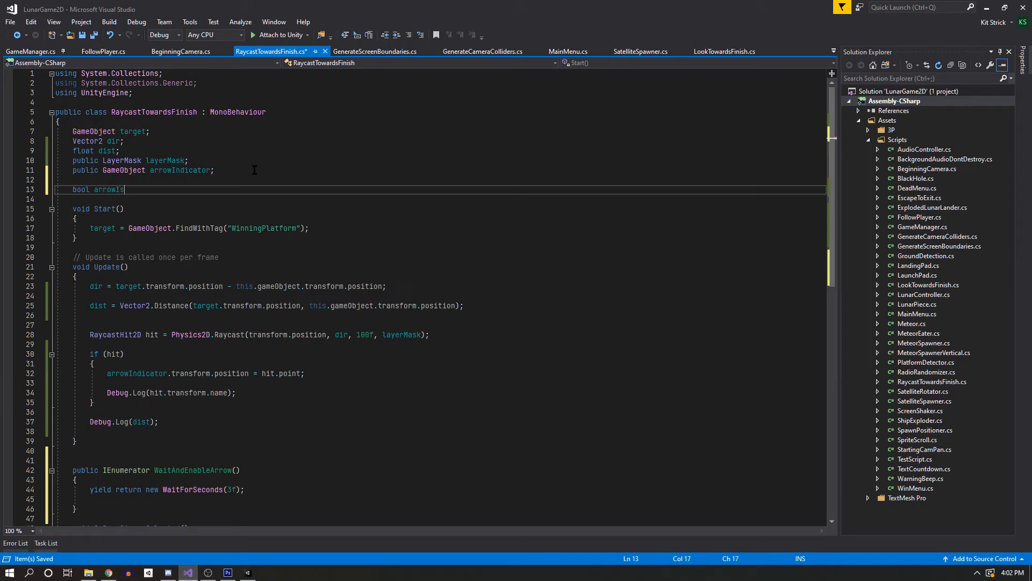
pyautogui.write('Active;')
# Add arrowIsActive = true; after the WaitForSeconds(3f) line in WaitAndEnableArrow() and save the script.
pyautogui.scroll(-4, 246, 232)
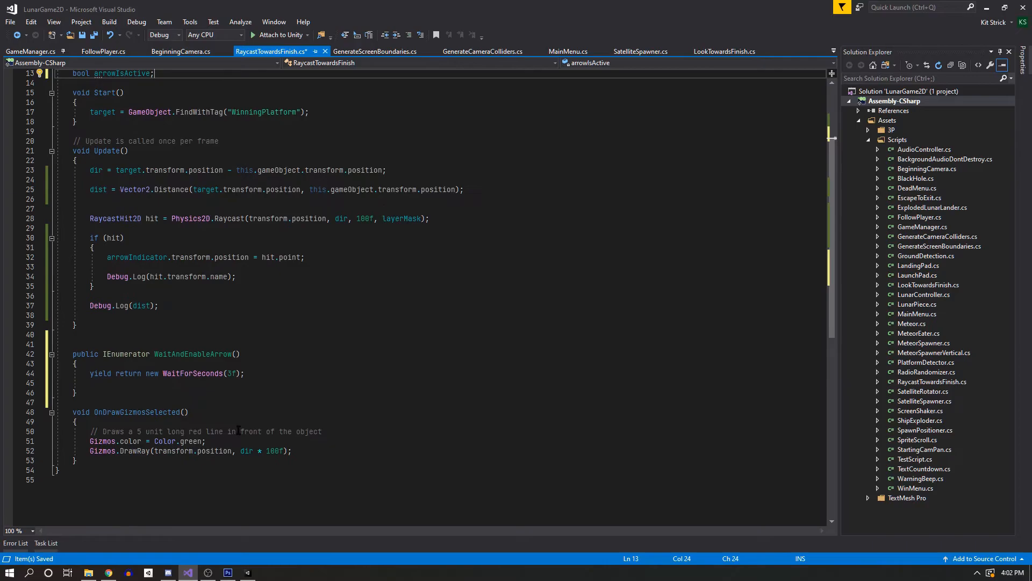
pyautogui.click(274, 378)
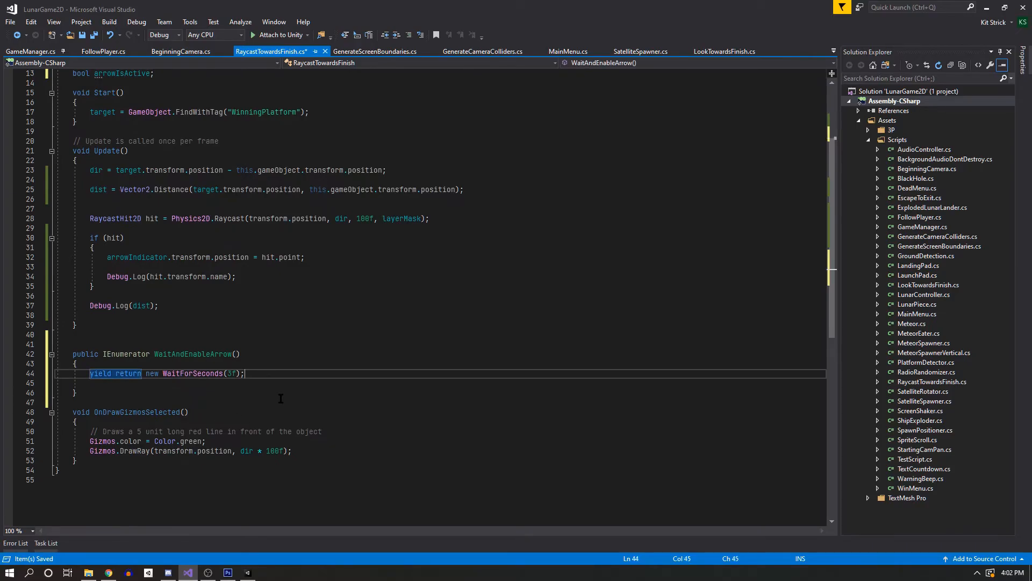
pyautogui.press('Return')
pyautogui.press('Return')
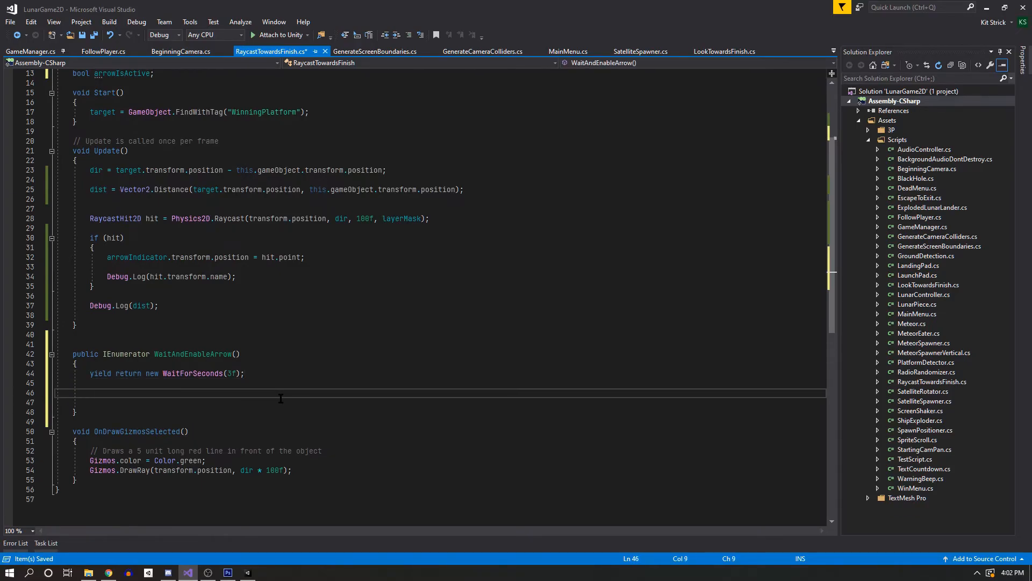
pyautogui.write('arrowIsActive = true;')
pyautogui.hotkey('ctrl', 's')
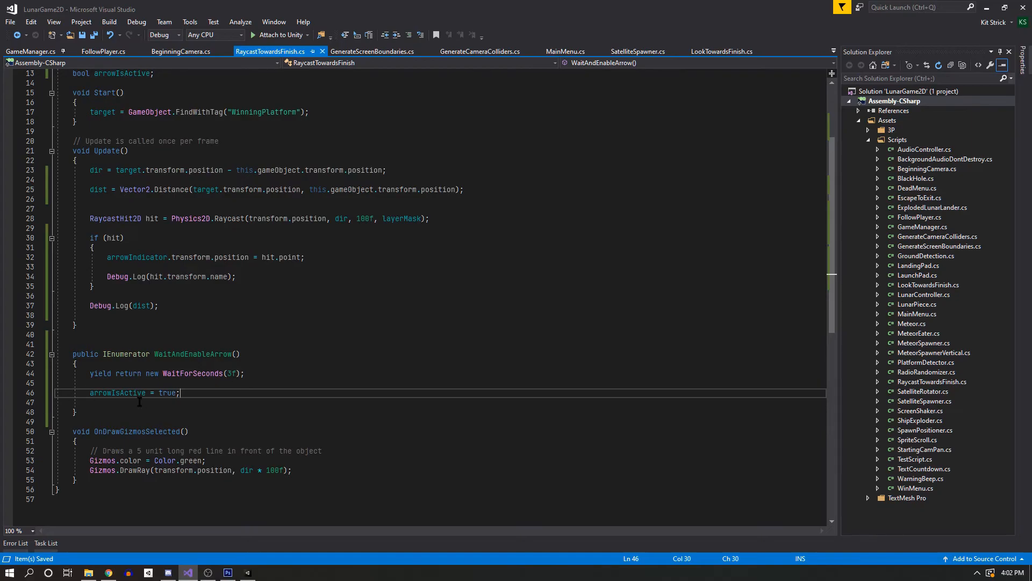
# Add an if (arrowIsActive) statement with an empty brace block at the start of Update().
pyautogui.scroll(3, 216, 344)
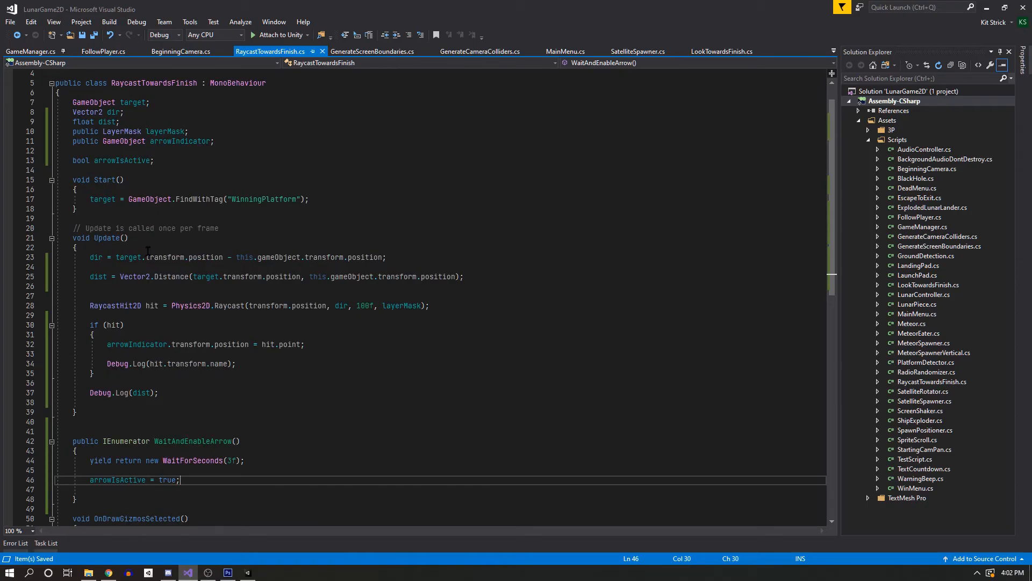
pyautogui.click(168, 242)
pyautogui.click(184, 245)
pyautogui.press('Return')
pyautogui.press('Return')
pyautogui.press('Up')
pyautogui.press('Return')
pyautogui.write('if (ai')
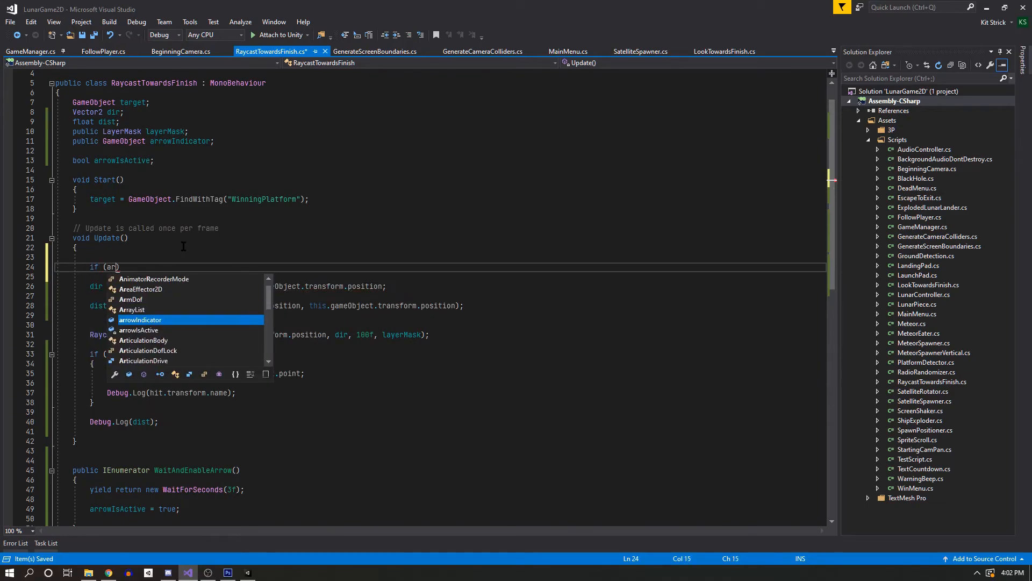
pyautogui.press('BackSpace')
pyautogui.write('rrow')
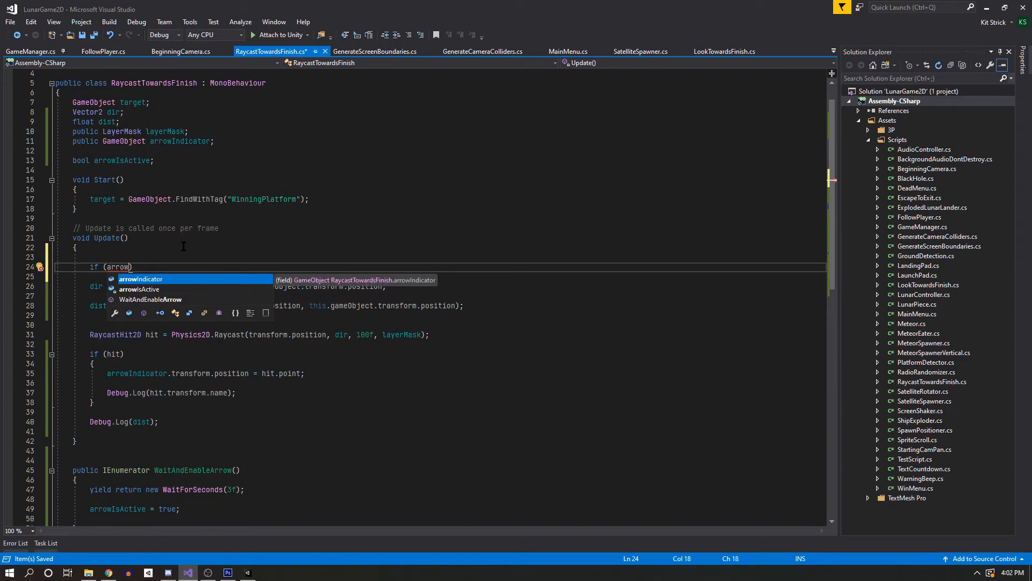
pyautogui.press('Down')
pyautogui.press('Tab')
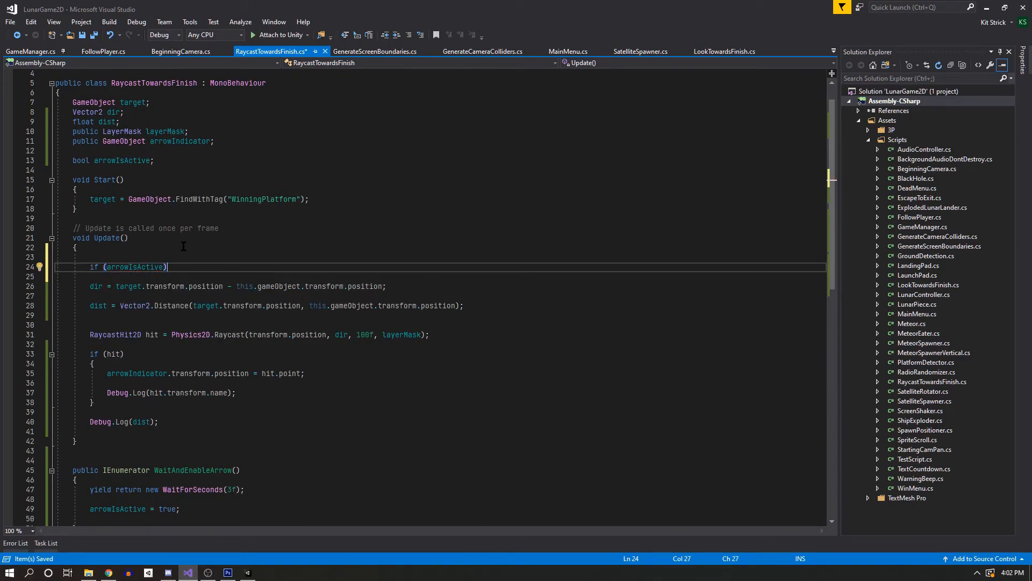
pyautogui.press('Return')
pyautogui.write('{')
pyautogui.press('Return')
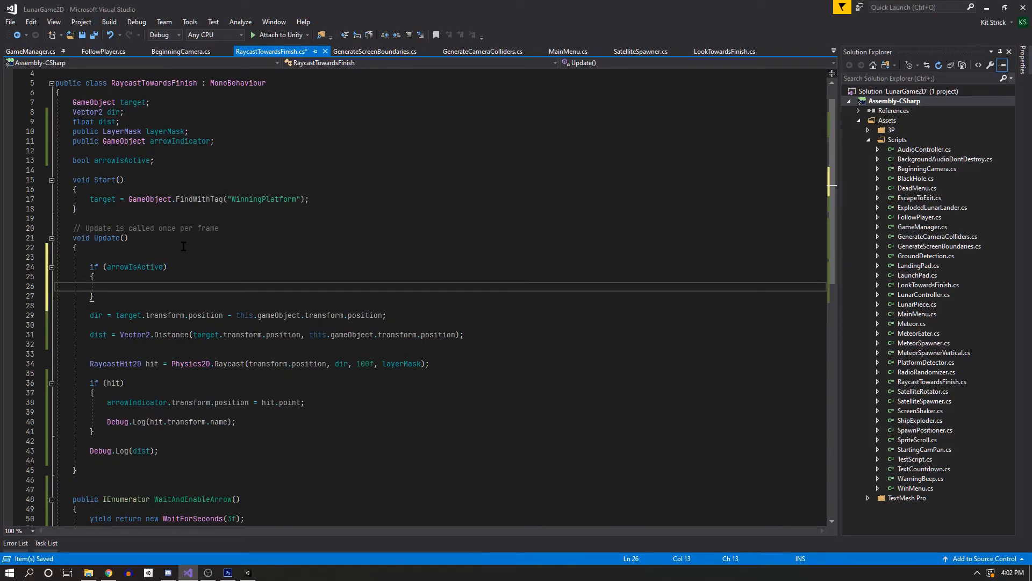
# Add arrowIndicator.SetActive(true); inside the if (arrowIsActive) block.
pyautogui.write('arr')
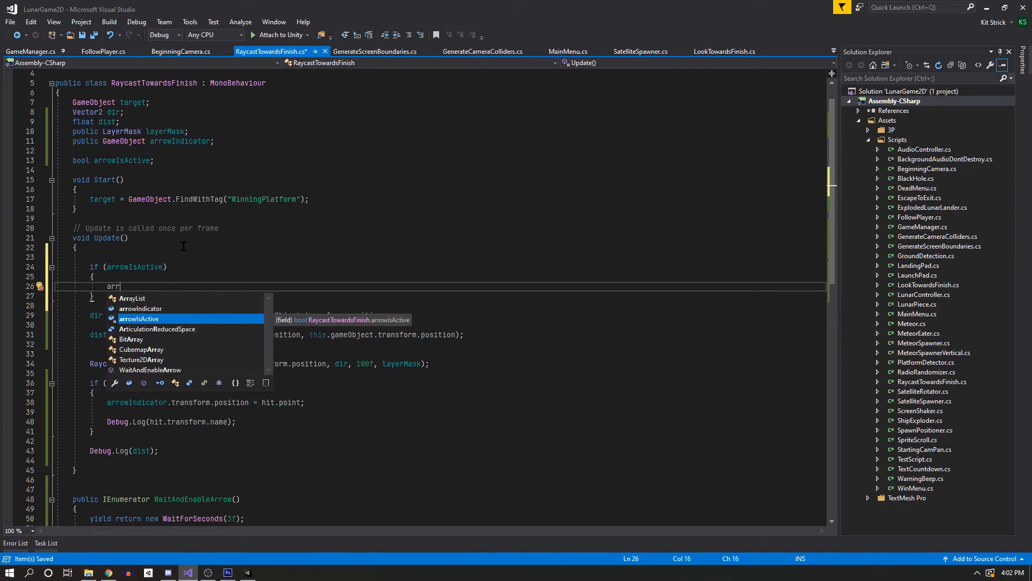
pyautogui.write('ow')
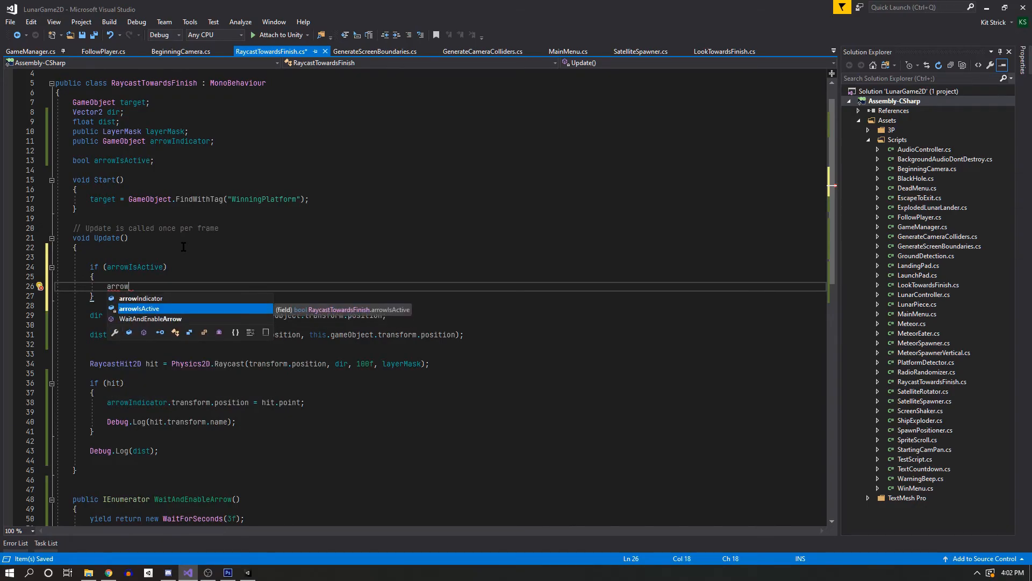
pyautogui.click(164, 299)
pyautogui.doubleClick(142, 298)
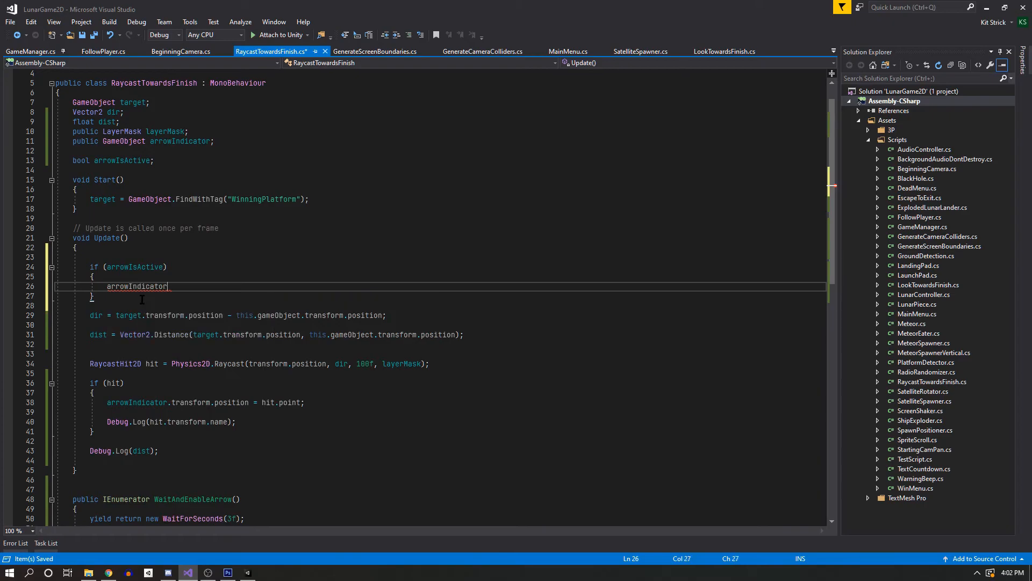
pyautogui.write('.SetActive')
pyautogui.press('Tab')
pyautogui.write('(true);')
pyautogui.doubleClick(161, 267)
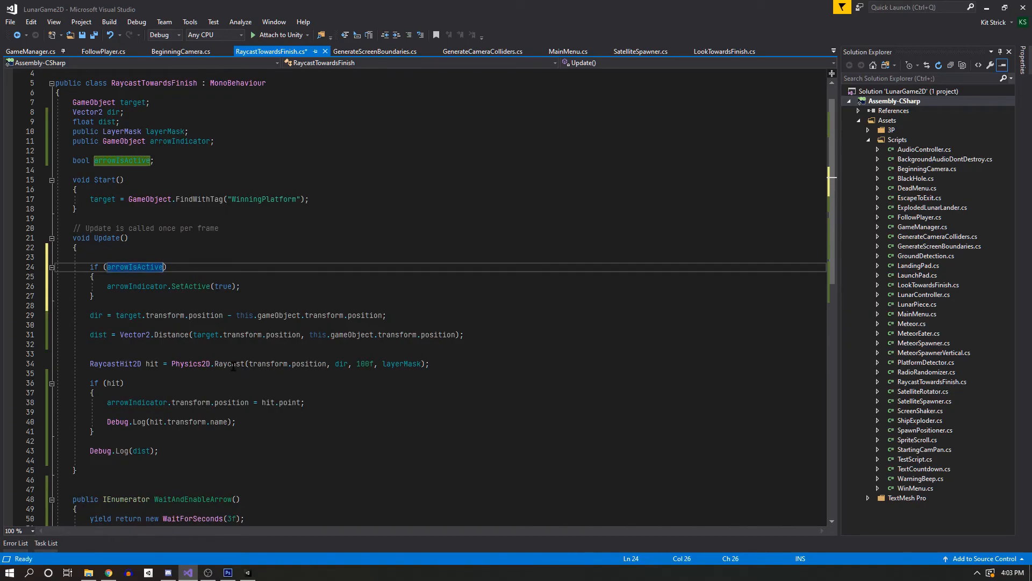
# Declare the field float distanceWhenArrowGoesHidden; directly below the dist field.
pyautogui.scroll(1, 195, 177)
pyautogui.click(147, 143)
pyautogui.press('Down')
pyautogui.press('Return')
pyautogui.write('fl')
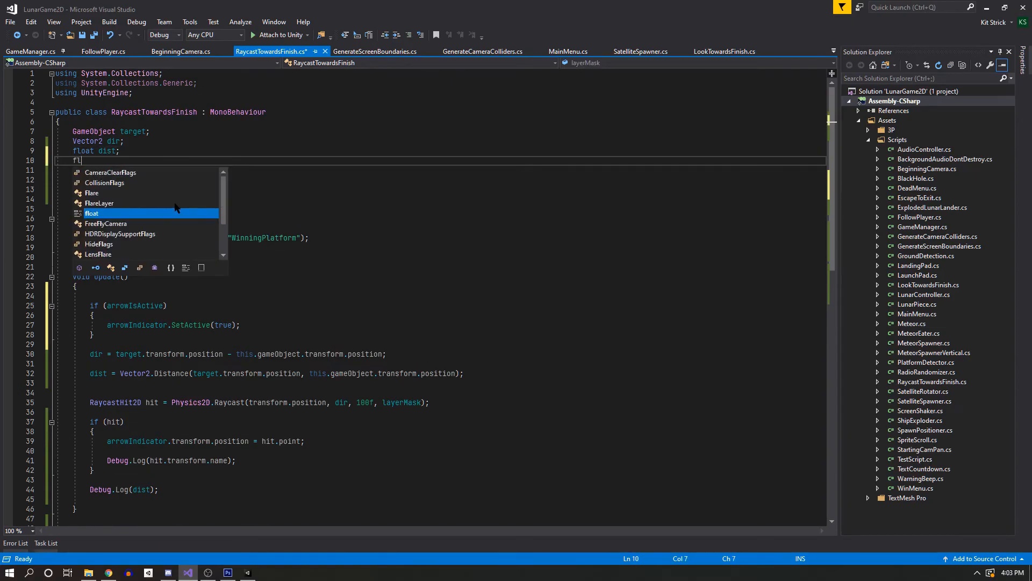
pyautogui.write('oat ')
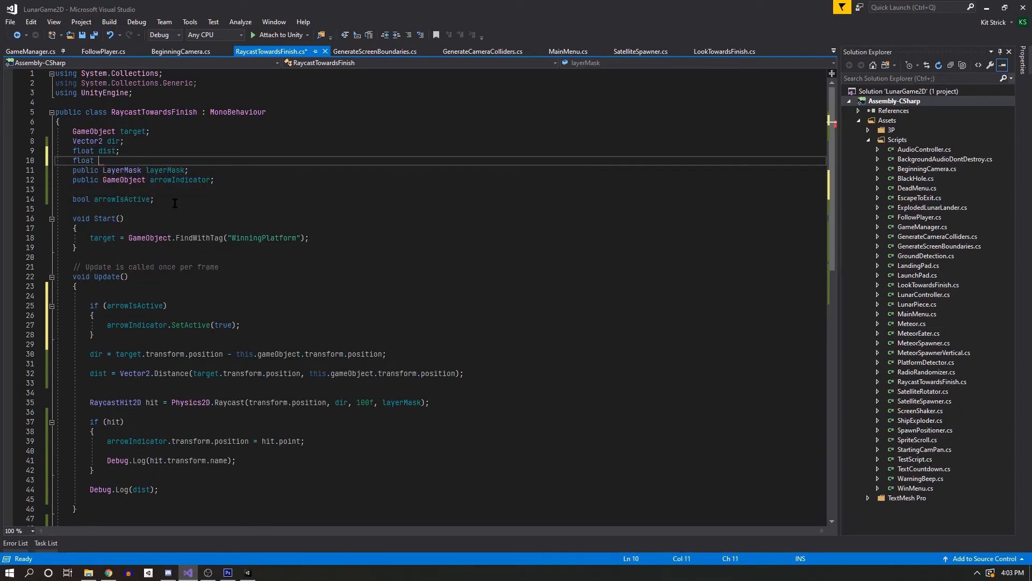
pyautogui.write('distanceWhenArrow')
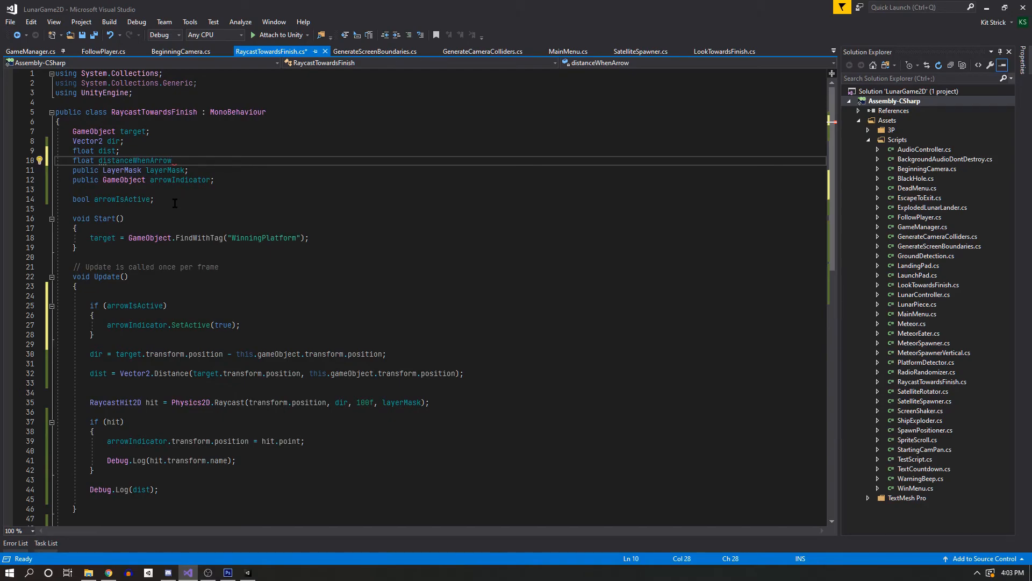
pyautogui.write('GoesHidden;')
pyautogui.click(241, 201)
# Initialise the distanceWhenArrowGoesHidden field with the value 46.
pyautogui.doubleClick(154, 161)
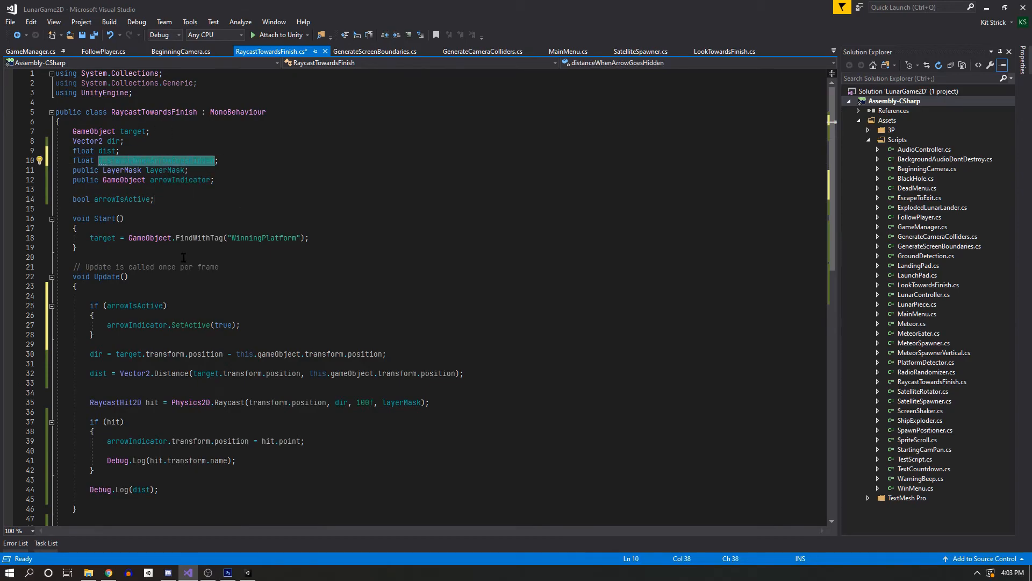
pyautogui.press('Right')
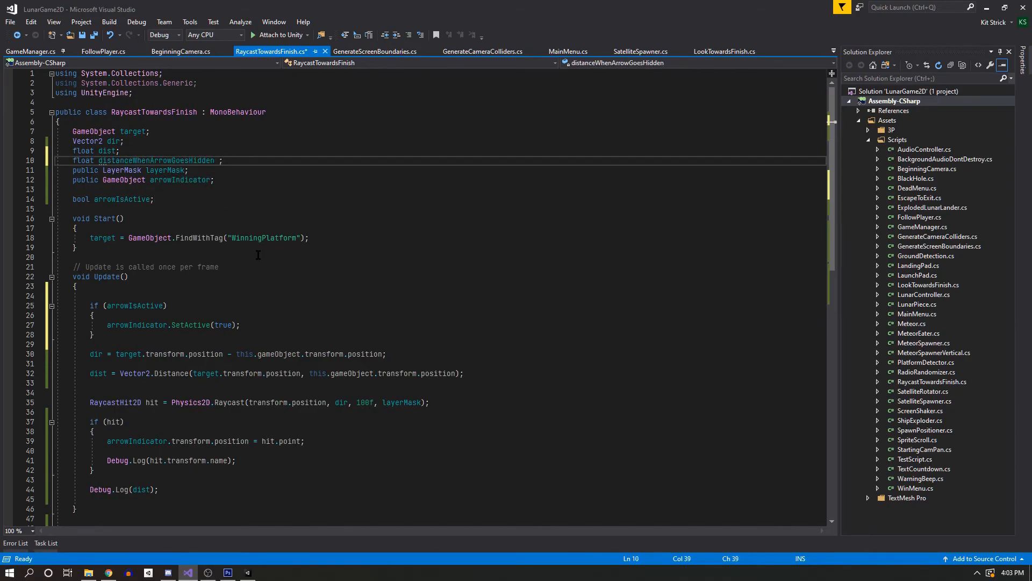
pyautogui.write('=')
pyautogui.write(' 4')
pyautogui.write('6g')
pyautogui.press('BackSpace')
# Extend the arrowIsActive condition in Update() with && dist >, leaving the right-hand side of the comparison blank.
pyautogui.scroll(-4, 258, 255)
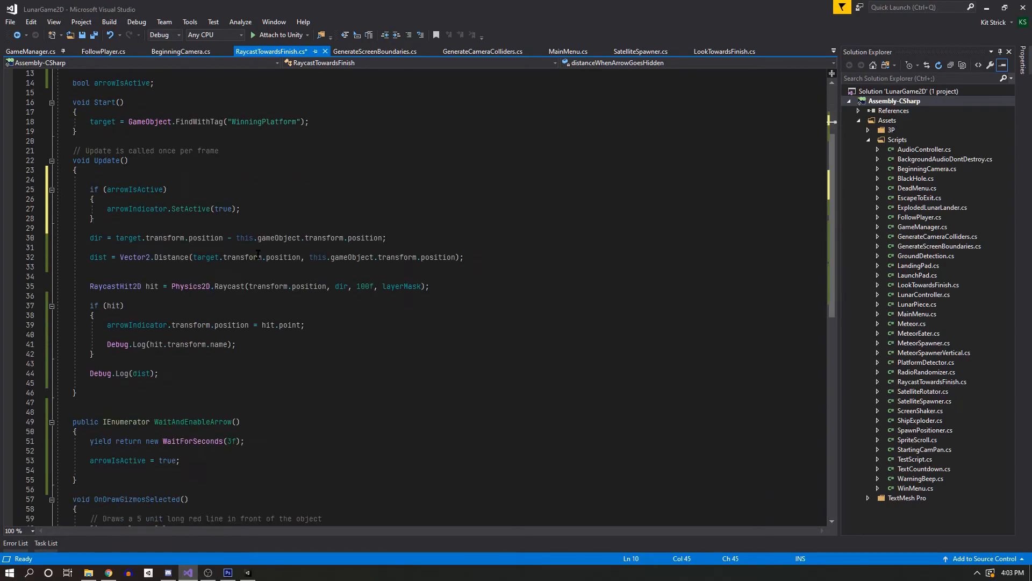
pyautogui.click(162, 190)
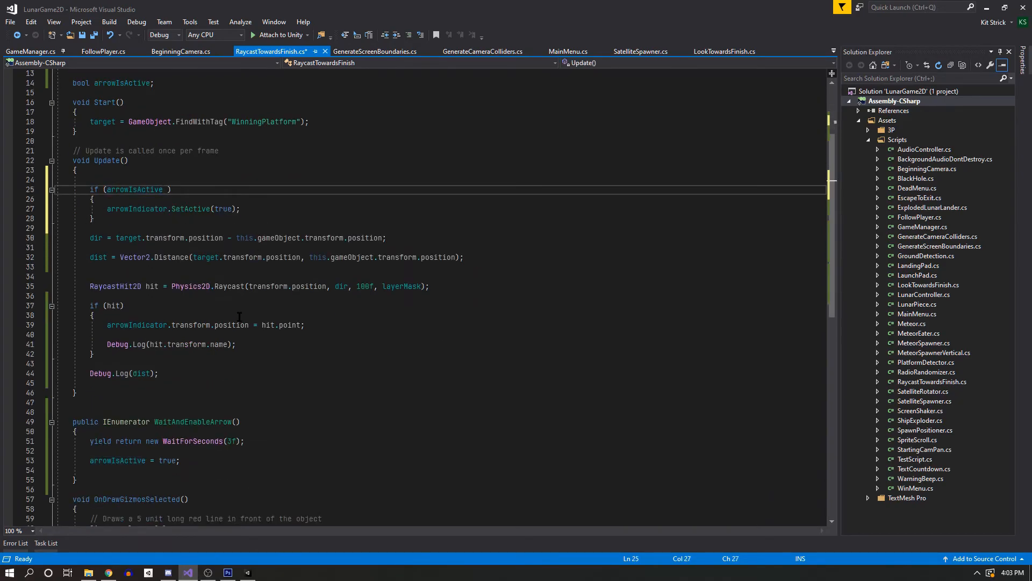
pyautogui.write('&&')
pyautogui.write(' dis')
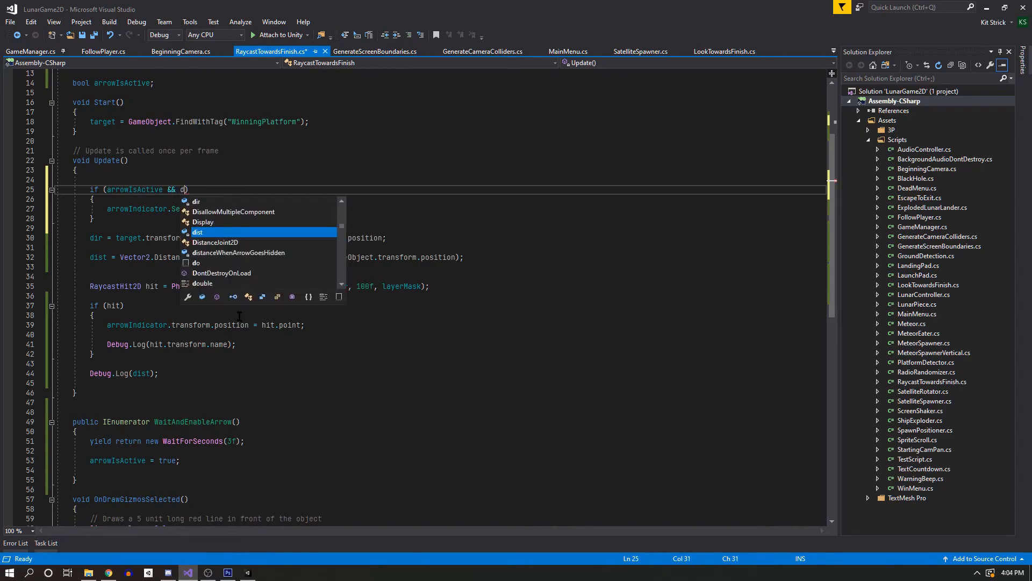
pyautogui.write('t ')
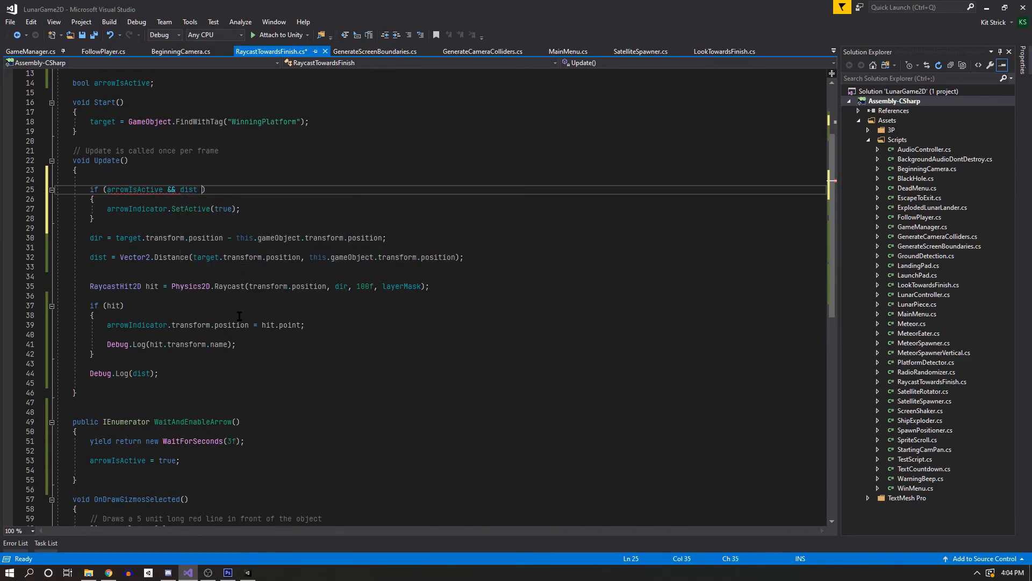
pyautogui.write('> 5')
pyautogui.press('BackSpace')
pyautogui.write('6')
pyautogui.press('BackSpace')
# Switch to Chrome, search the web for "unity make float absolute" and open the Unity Scripting API page for Mathf.Abs.
pyautogui.click(112, 574)
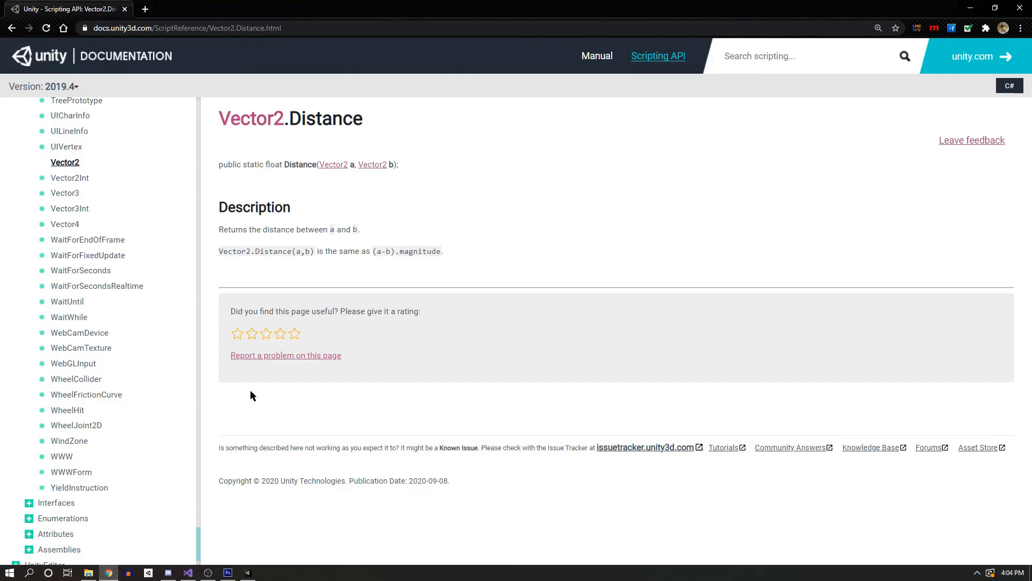
pyautogui.click(326, 28)
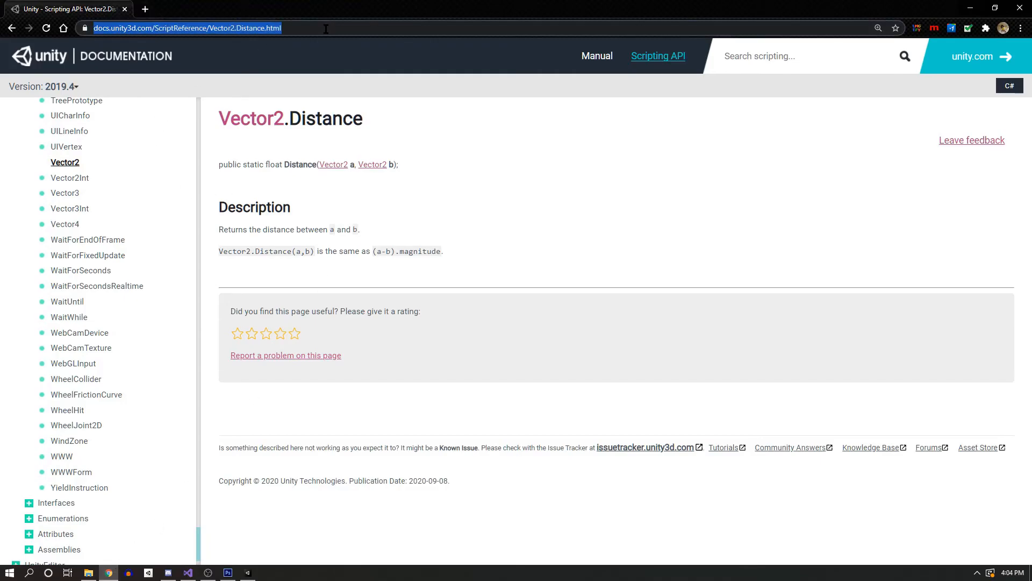
pyautogui.write('unity m')
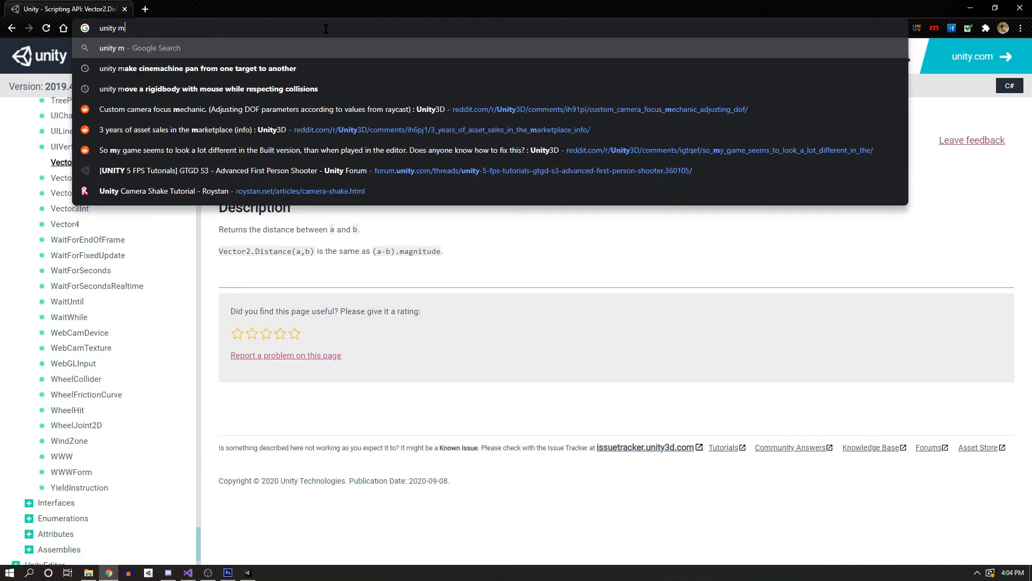
pyautogui.write('ake float absolute')
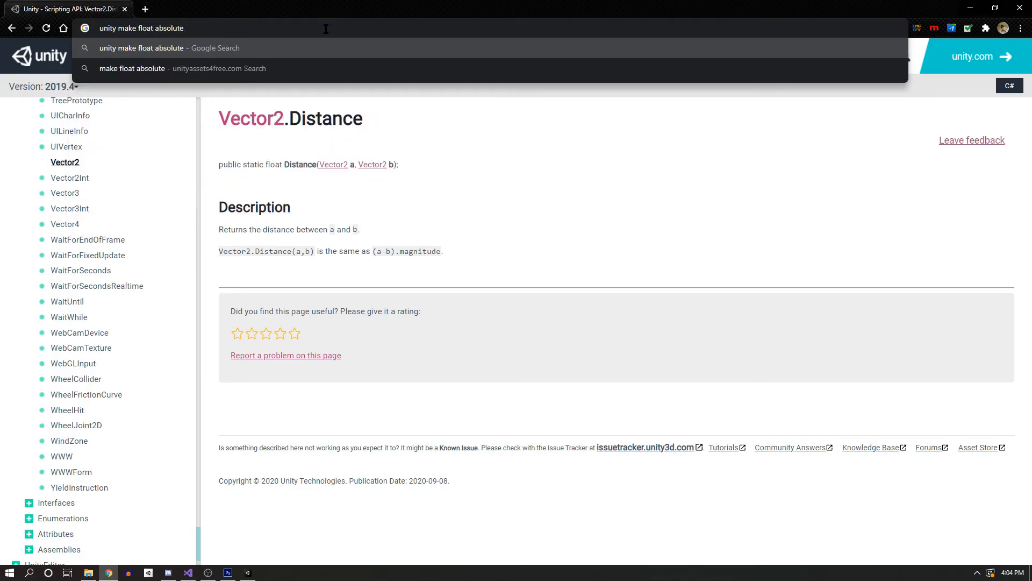
pyautogui.press('Return')
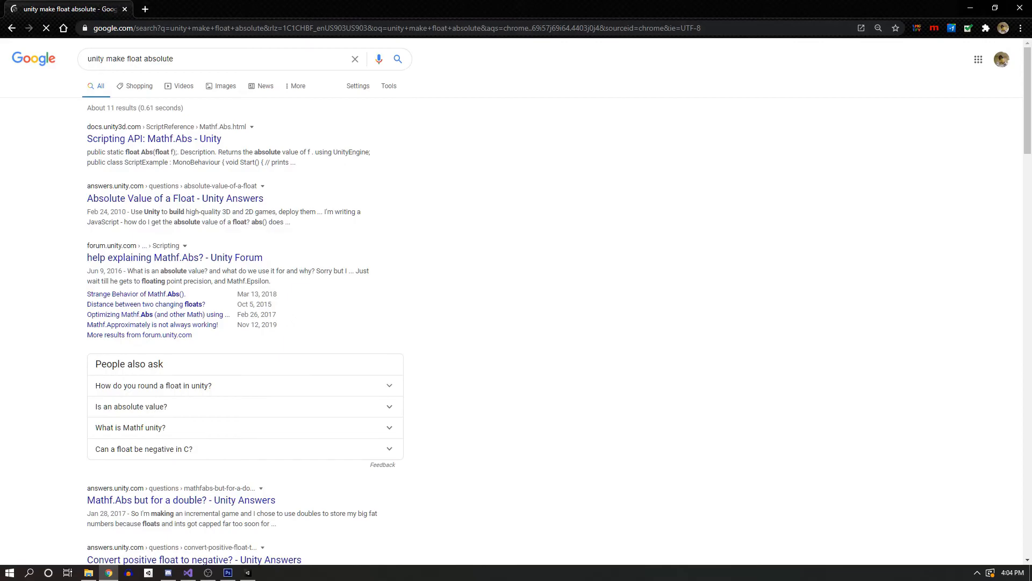
pyautogui.click(160, 148)
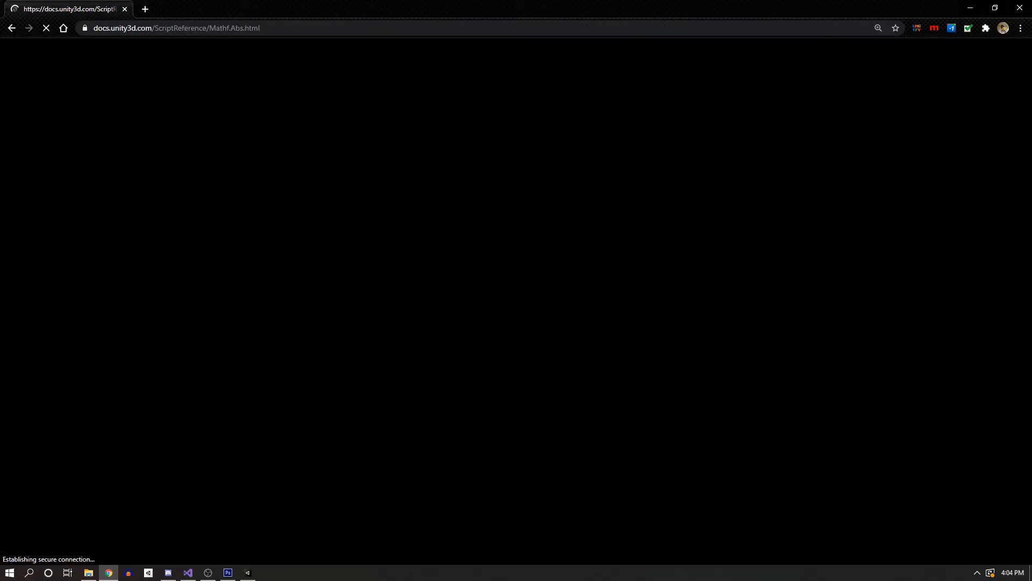
# Copy the Mathf.Abs(-10.5f) call from the float example on the documentation page.
pyautogui.scroll(-1, 363, 258)
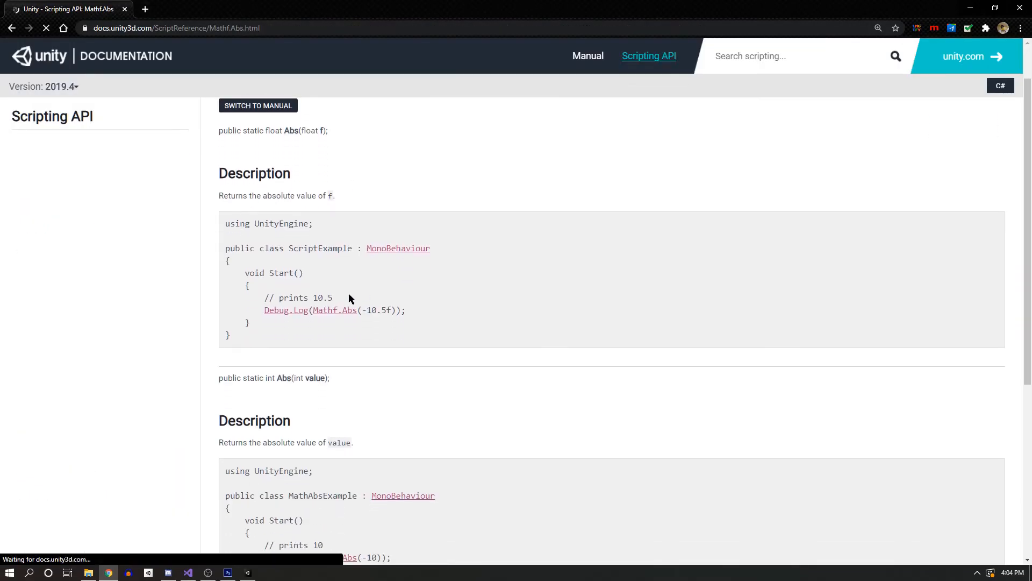
pyautogui.moveTo(415, 310); pyautogui.dragTo(309, 312)
pyautogui.hotkey('ctrl', 'c')
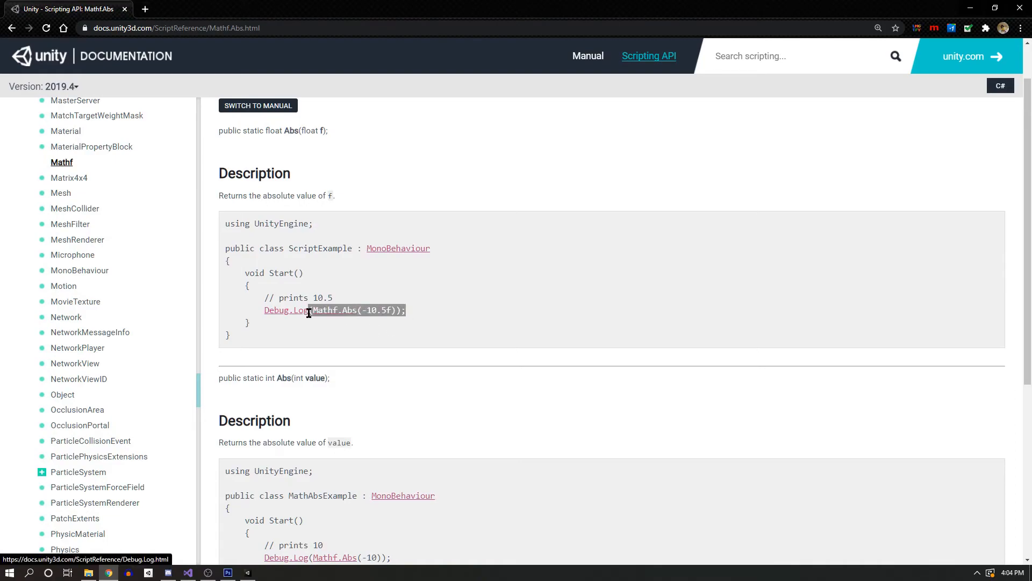
# Back in Visual Studio, paste the copied call below the Vector2.Distance line, prefix it with dist = and remove its leading parenthesis.
pyautogui.click(187, 572)
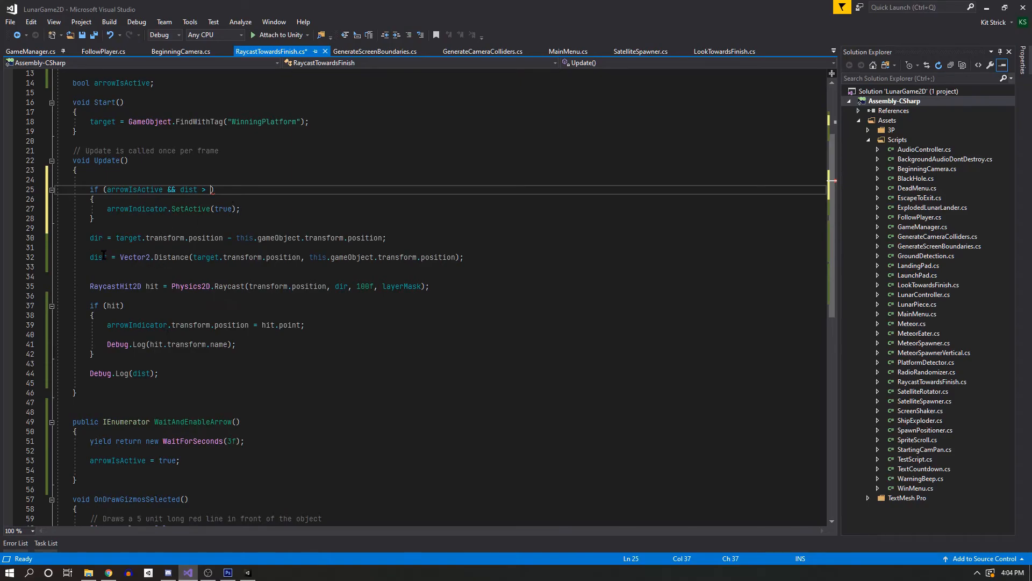
pyautogui.click(474, 256)
pyautogui.press('Return')
pyautogui.hotkey('ctrl', 'v')
pyautogui.click(93, 267)
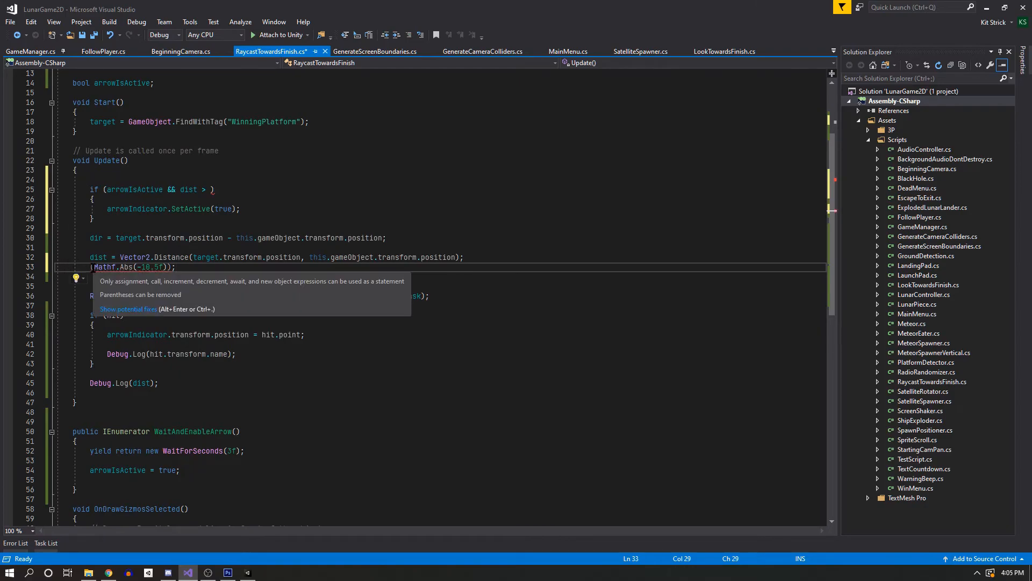
pyautogui.click(90, 267)
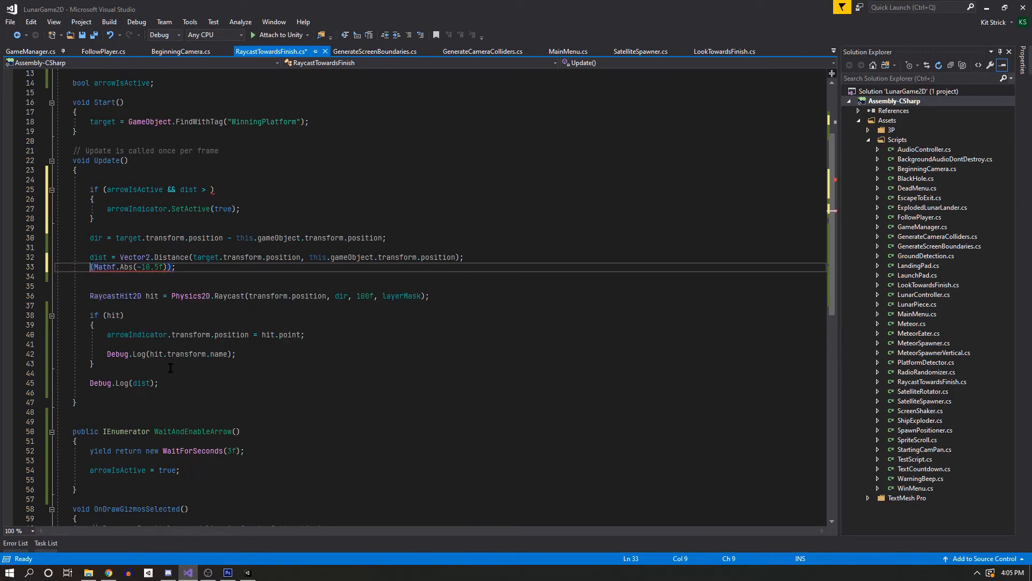
pyautogui.write('dist')
pyautogui.press('Delete')
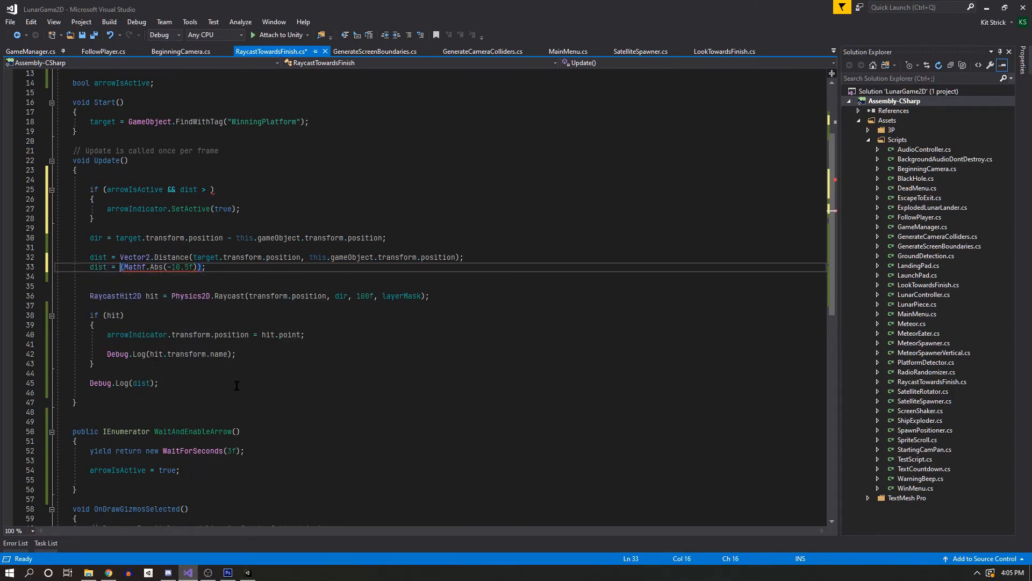
pyautogui.write('=')
# Replace the -10.5f argument so the line reads dist = Mathf.Abs(dist); and save the script.
pyautogui.click(194, 268)
pyautogui.press('BackSpace')
pyautogui.press('BackSpace')
pyautogui.press('BackSpace')
pyautogui.press('BackSpace')
pyautogui.press('BackSpace')
pyautogui.press('BackSpace')
pyautogui.press('BackSpace')
pyautogui.write('dist')
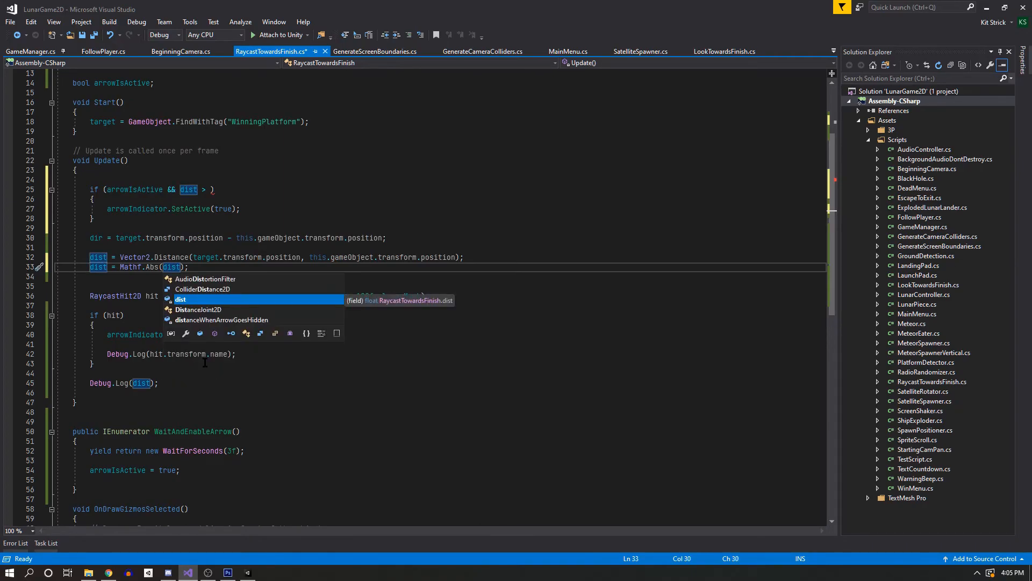
pyautogui.hotkey('ctrl', 's')
pyautogui.click(205, 363)
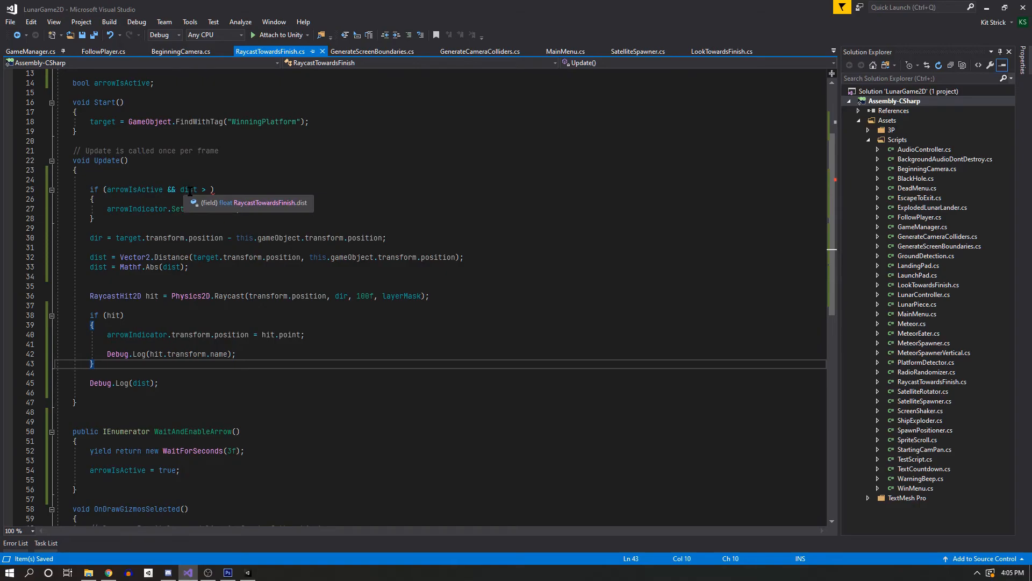
# Complete the if condition's comparison as dist > distanceWhenArrowGoesHidden.
pyautogui.click(210, 190)
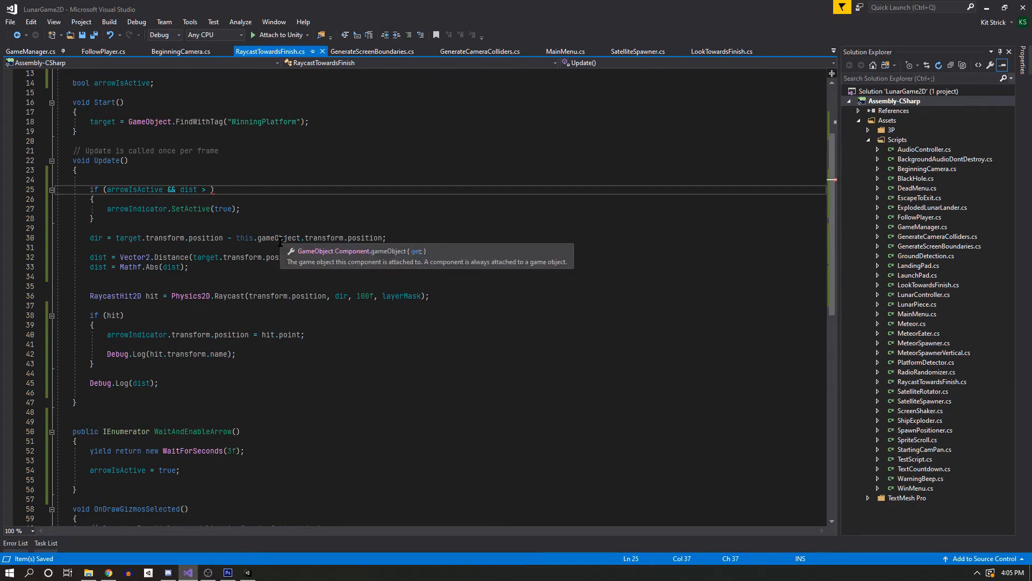
pyautogui.write('di')
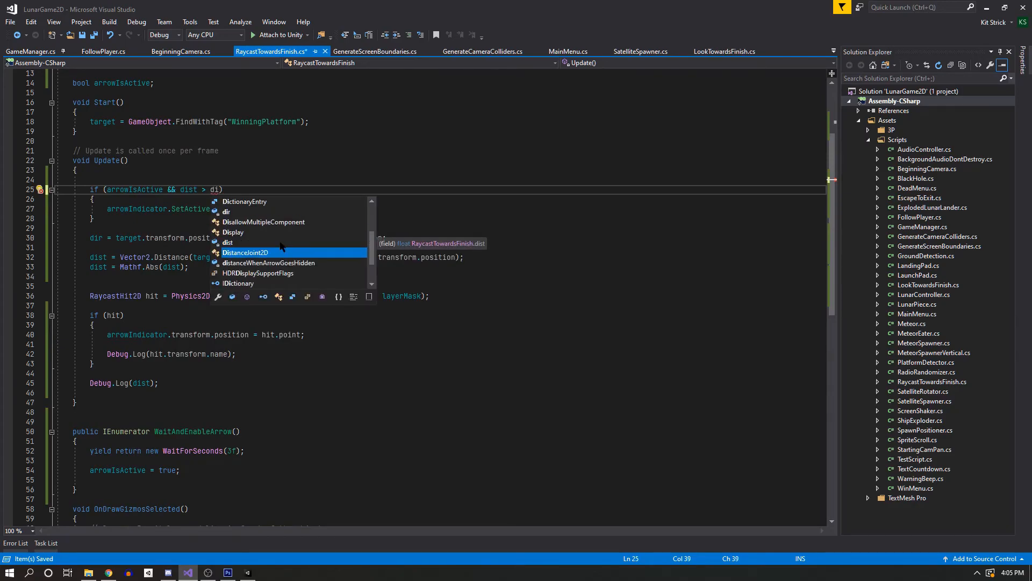
pyautogui.press('Down')
pyautogui.press('Tab')
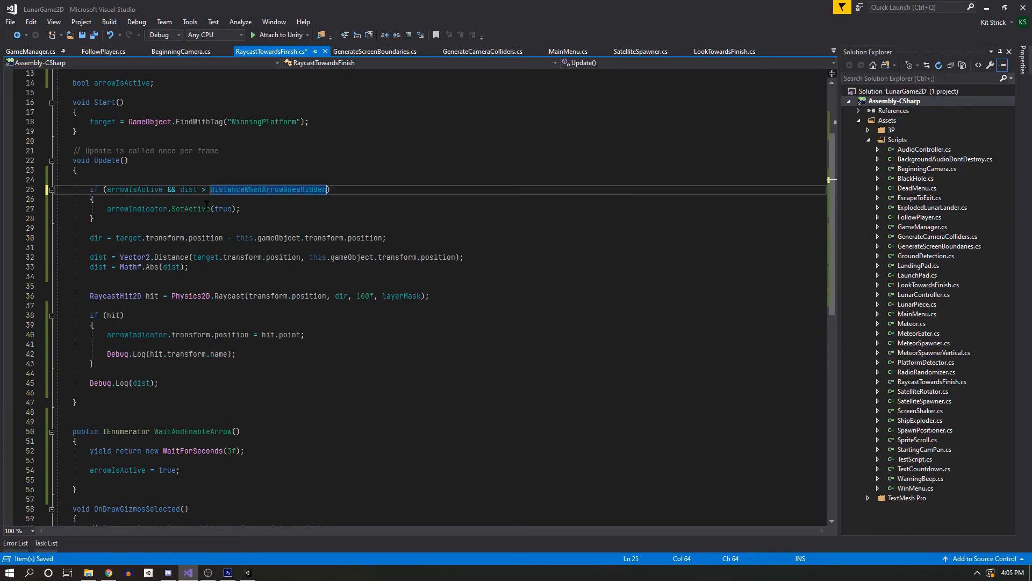
# Add an else block after the arrow's if statement containing arrowIndicator.SetActive(false); and save the script.
pyautogui.click(149, 227)
pyautogui.click(137, 221)
pyautogui.write('else {')
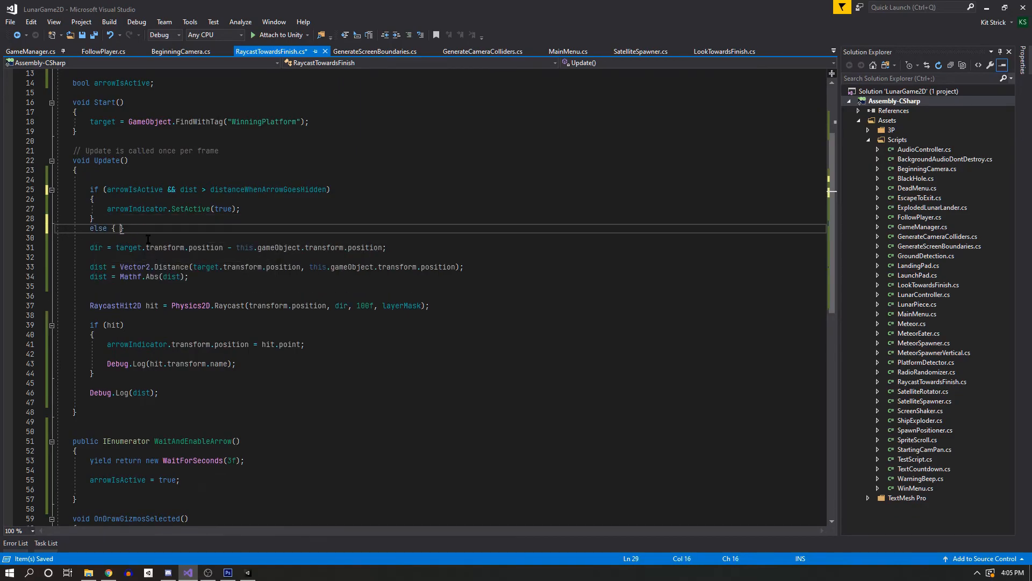
pyautogui.press('Return')
pyautogui.write('arrow')
pyautogui.press('Tab')
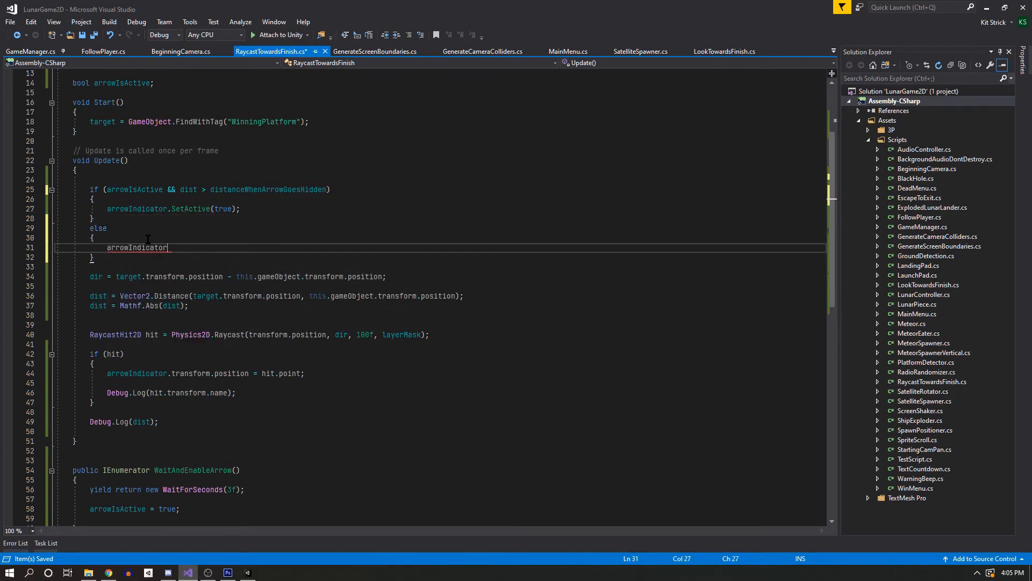
pyautogui.write('.set(false;')
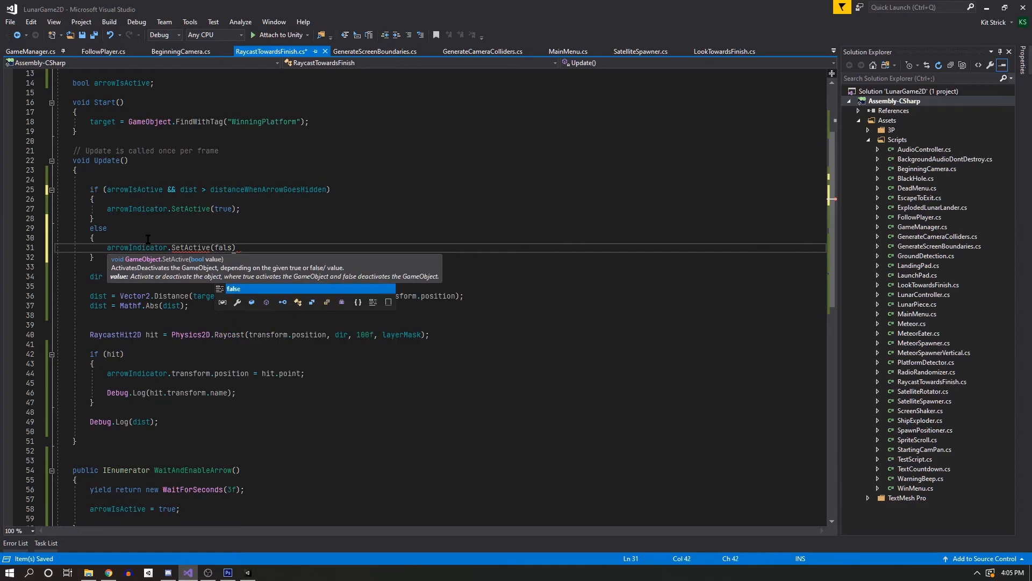
pyautogui.press('BackSpace')
pyautogui.write(');')
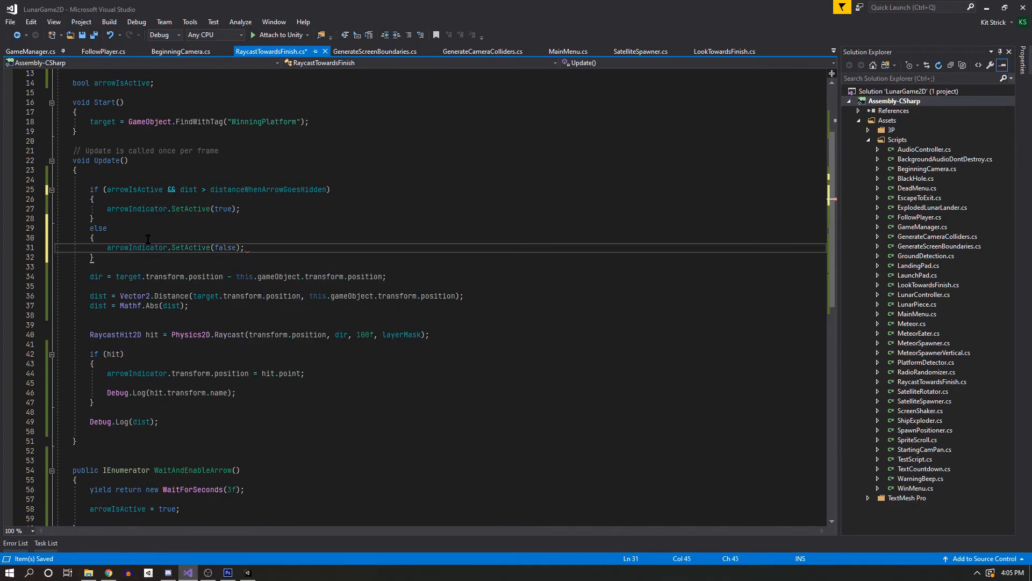
pyautogui.hotkey('ctrl', 's')
pyautogui.press('Down')
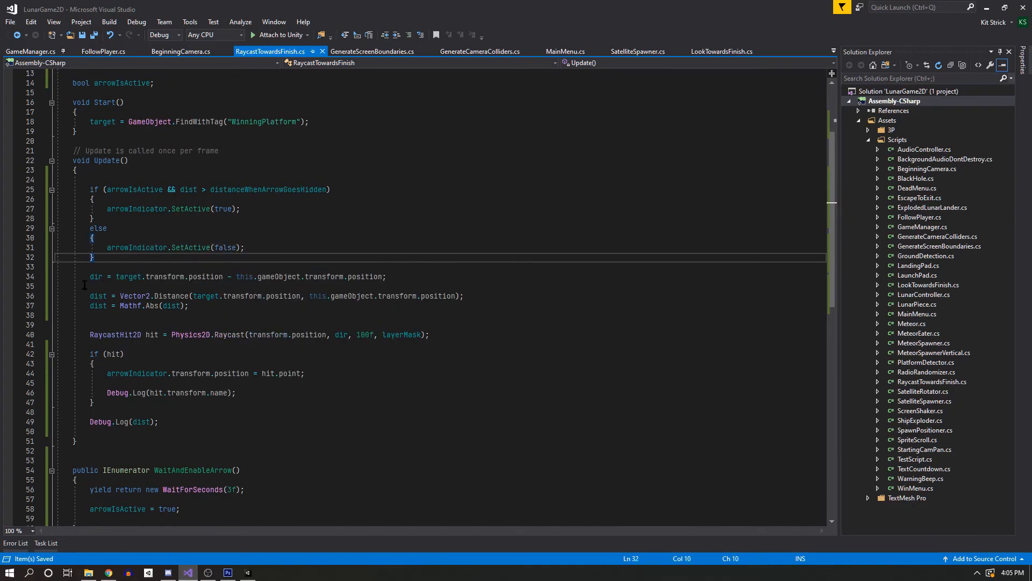
# Comment out the Debug.Log(dist); line at the end of Update and save the script.
pyautogui.moveTo(111, 288); pyautogui.dragTo(39, 288)
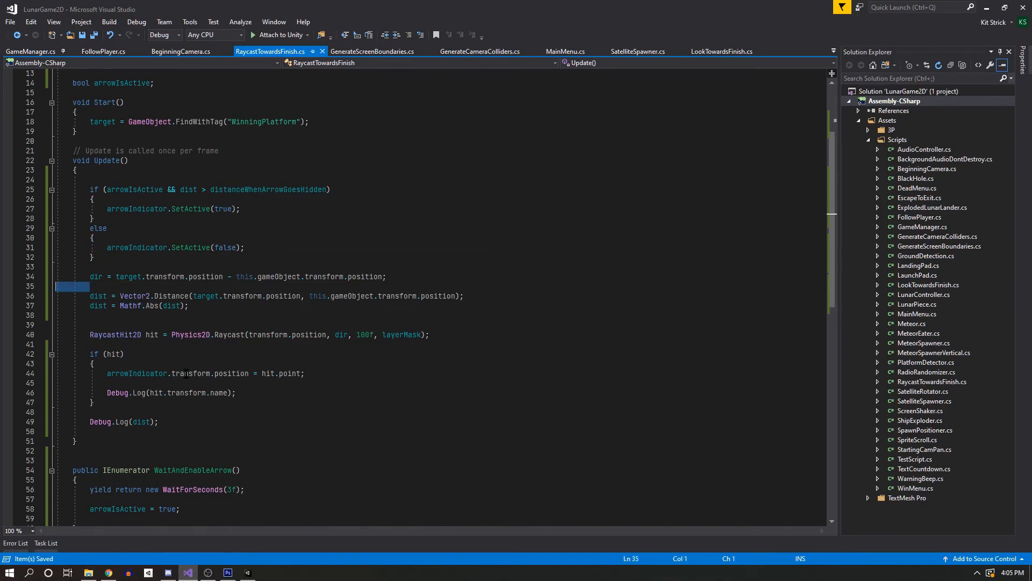
pyautogui.scroll(-7, 227, 297)
pyautogui.scroll(3, 240, 354)
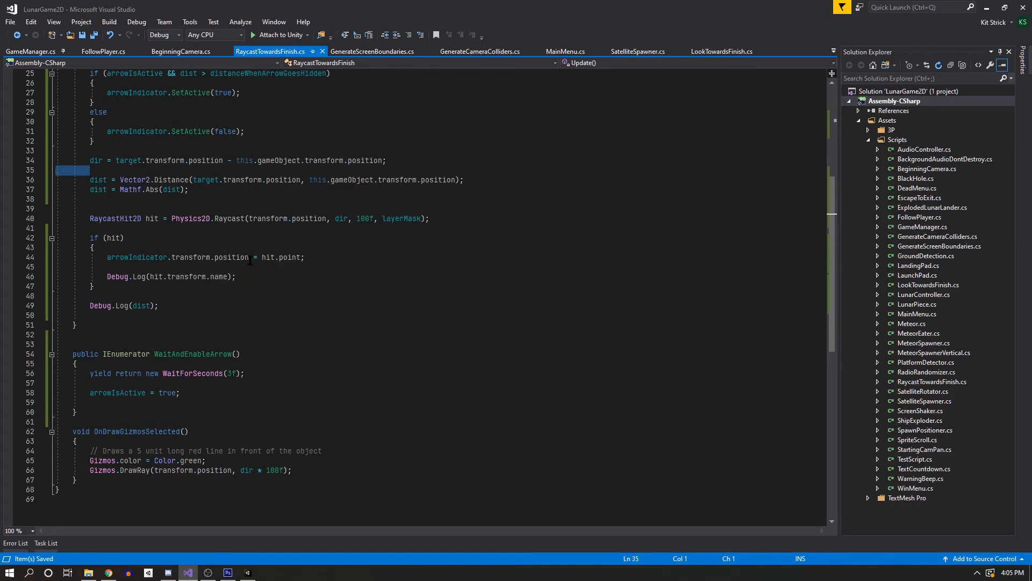
pyautogui.scroll(-1, 117, 319)
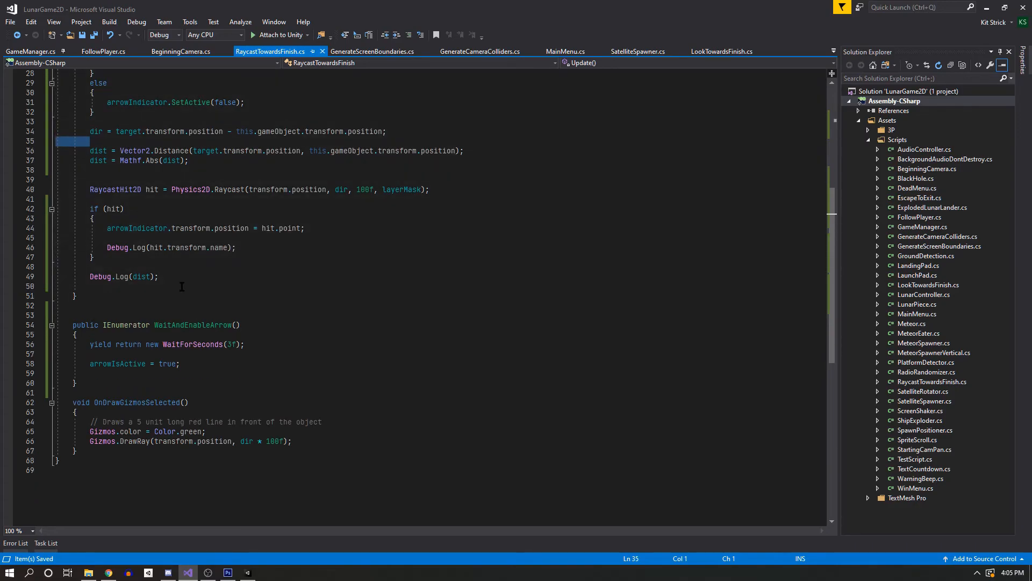
pyautogui.click(77, 277)
pyautogui.write('//')
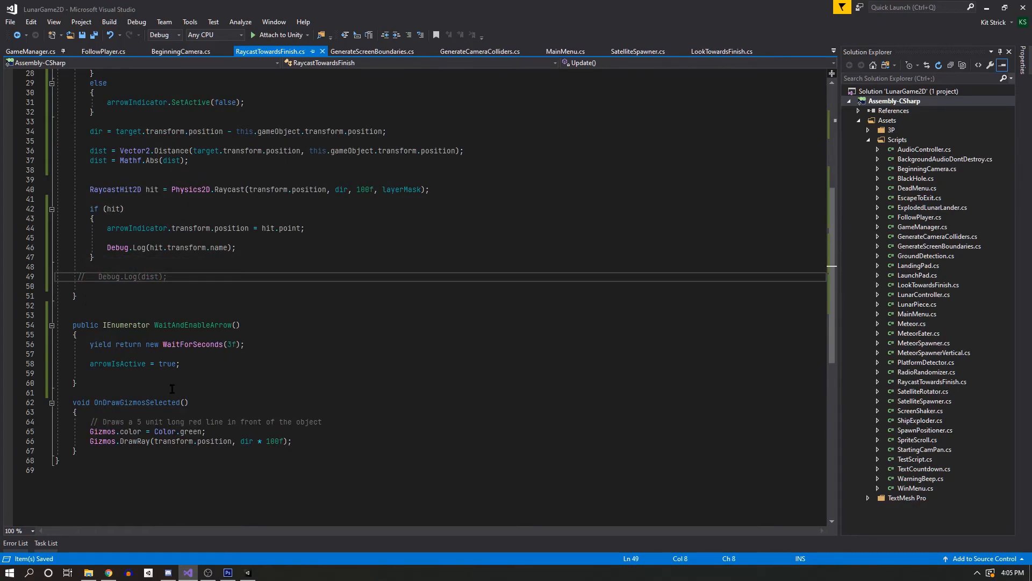
pyautogui.scroll(9, 178, 364)
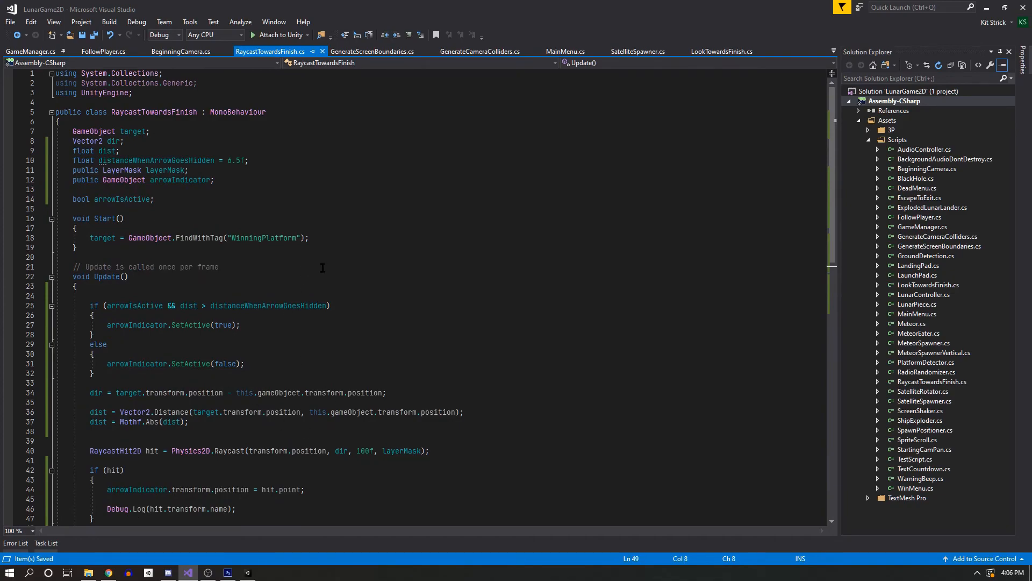
# Switch to Unity and examine IndicatorArrowGFX's Sprite Renderer and the parent IndicatorArrow's components under the screen boundary system.
pyautogui.click(986, 8)
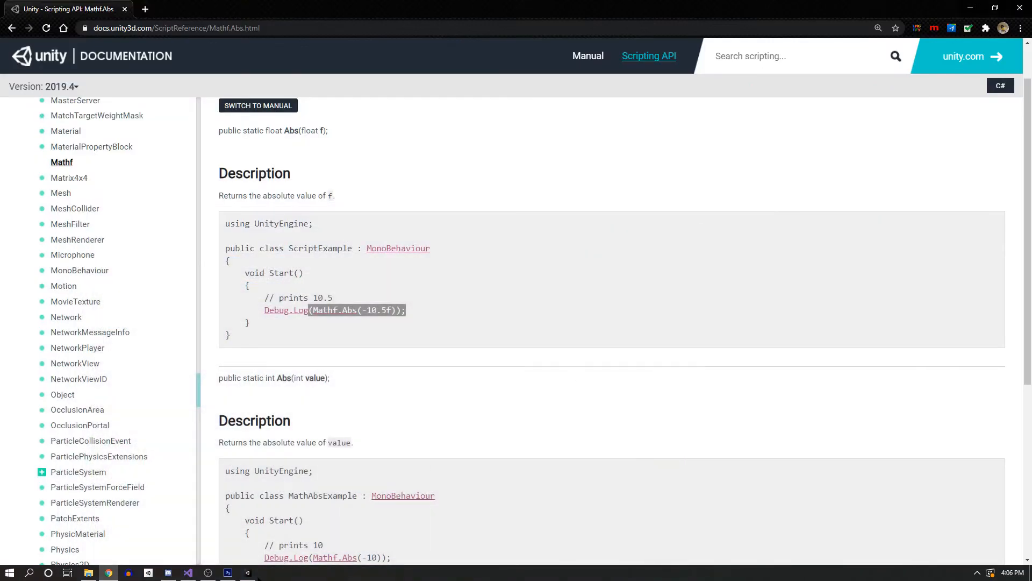
pyautogui.click(249, 573)
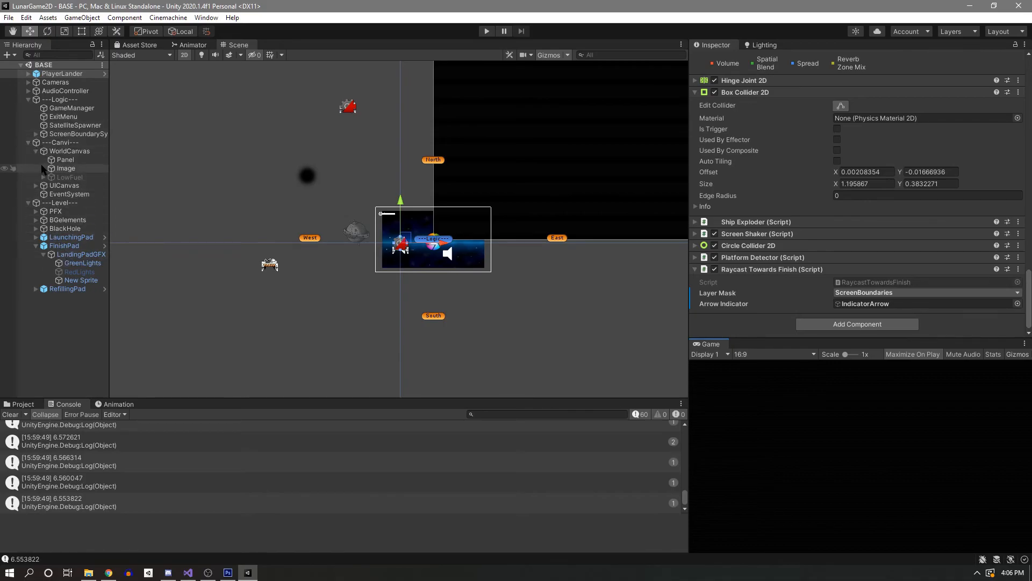
pyautogui.click(36, 134)
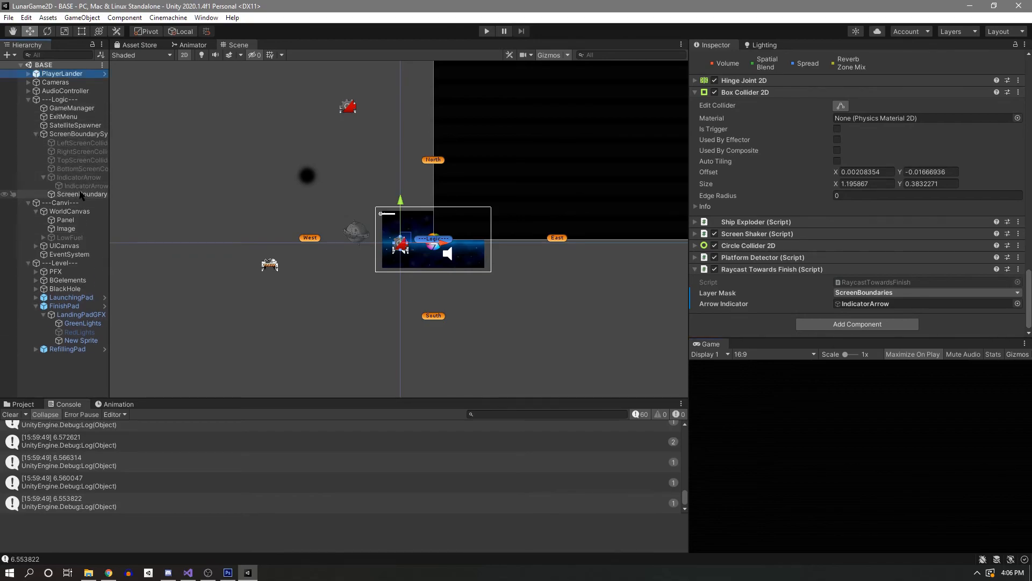
pyautogui.click(83, 186)
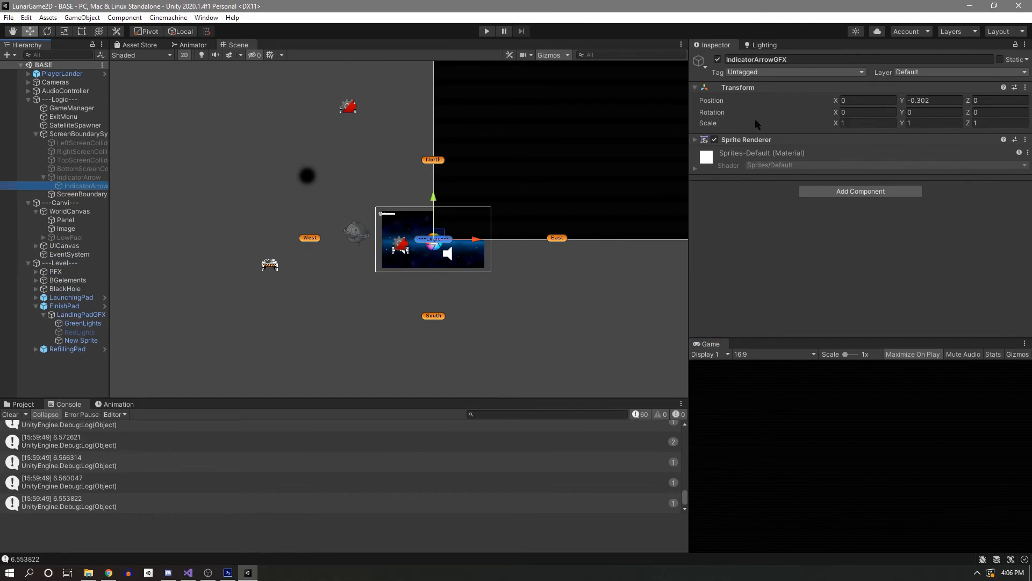
pyautogui.click(695, 169)
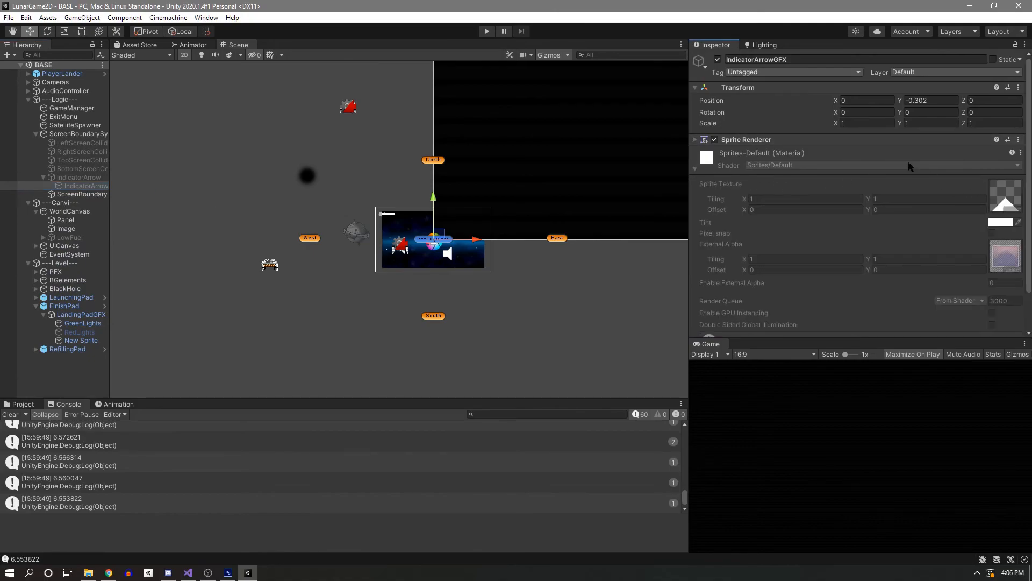
pyautogui.scroll(-3, 859, 223)
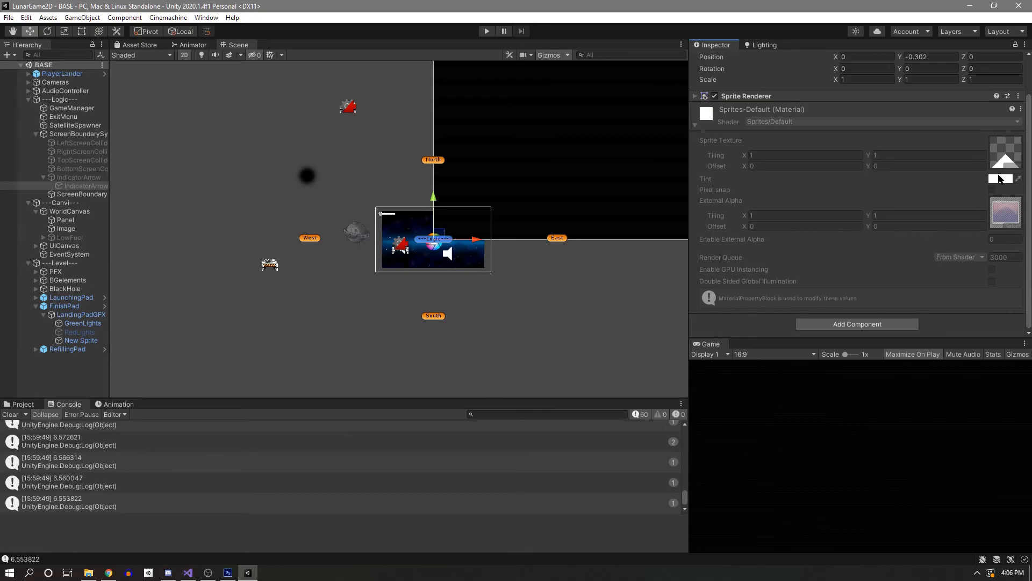
pyautogui.scroll(3, 1001, 180)
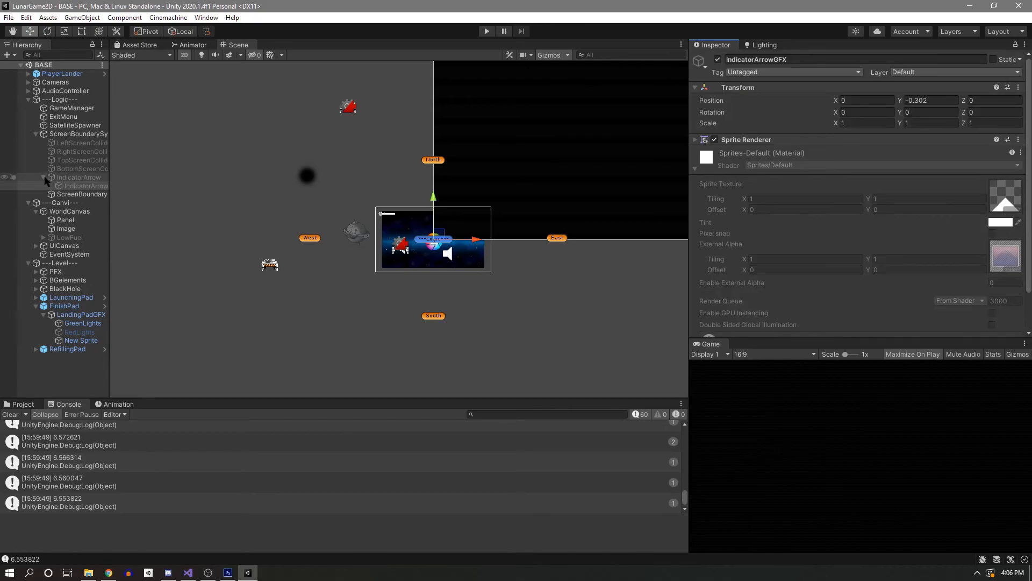
pyautogui.click(80, 178)
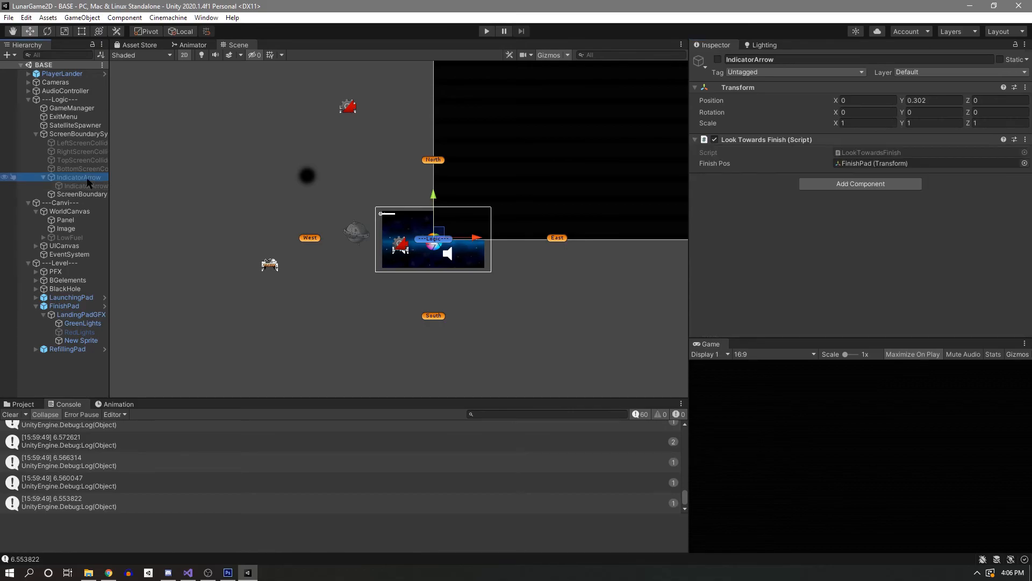
# Collapse the screen boundary system and the Logic, Canvi and Level groups in the hierarchy.
pyautogui.click(36, 134)
pyautogui.click(29, 99)
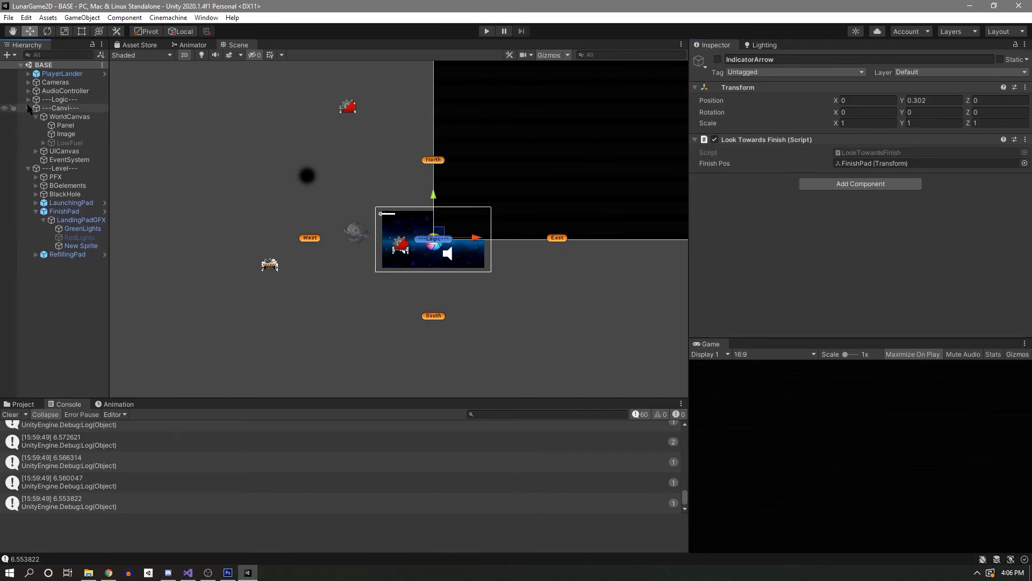
pyautogui.click(29, 108)
pyautogui.click(29, 117)
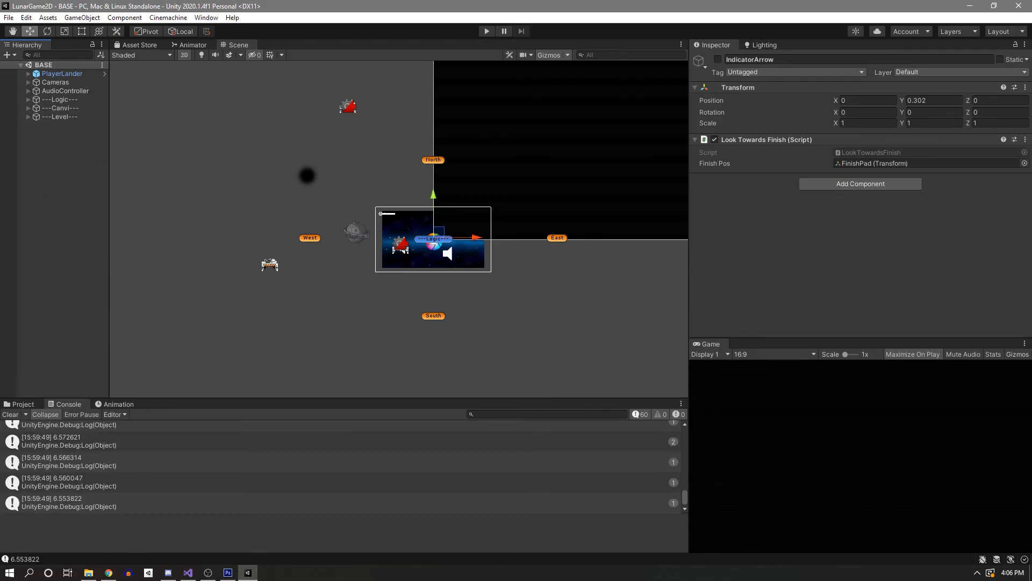
# Run the game, pause it to check the active state of IndicatorArrow and its IndicatorArrowGFX child, and stop the run.
pyautogui.click(486, 31)
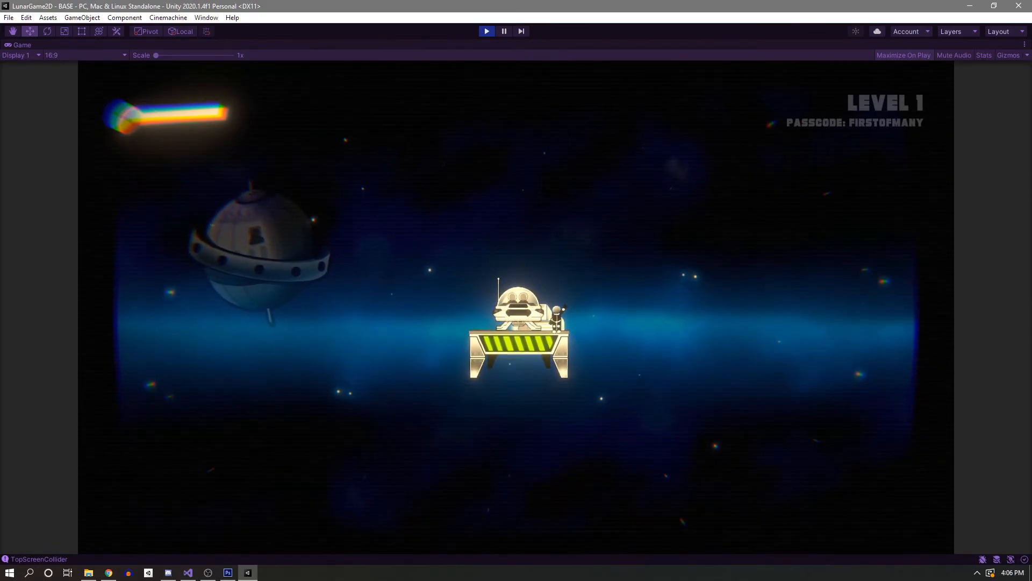
pyautogui.click(504, 31)
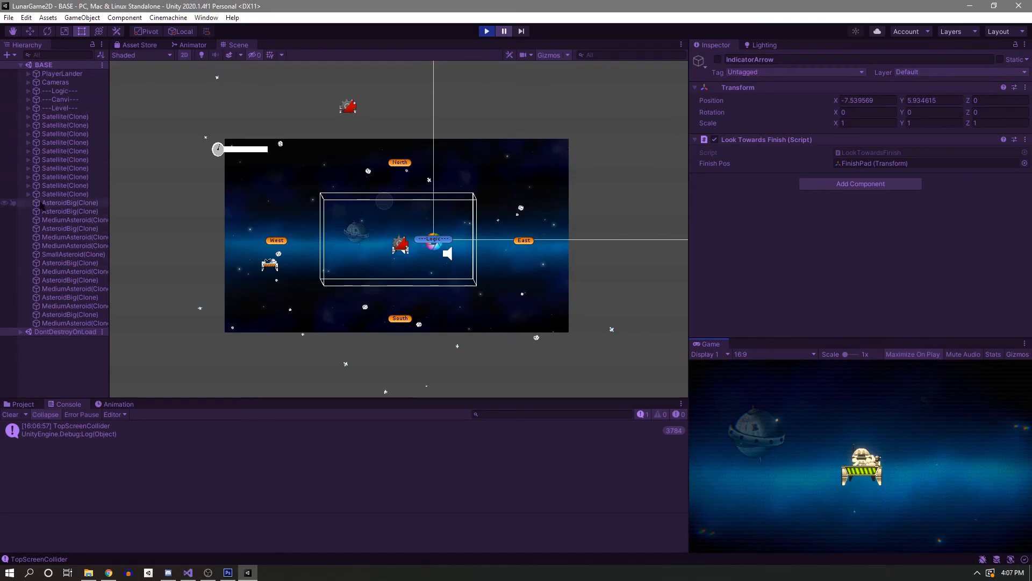
pyautogui.click(28, 91)
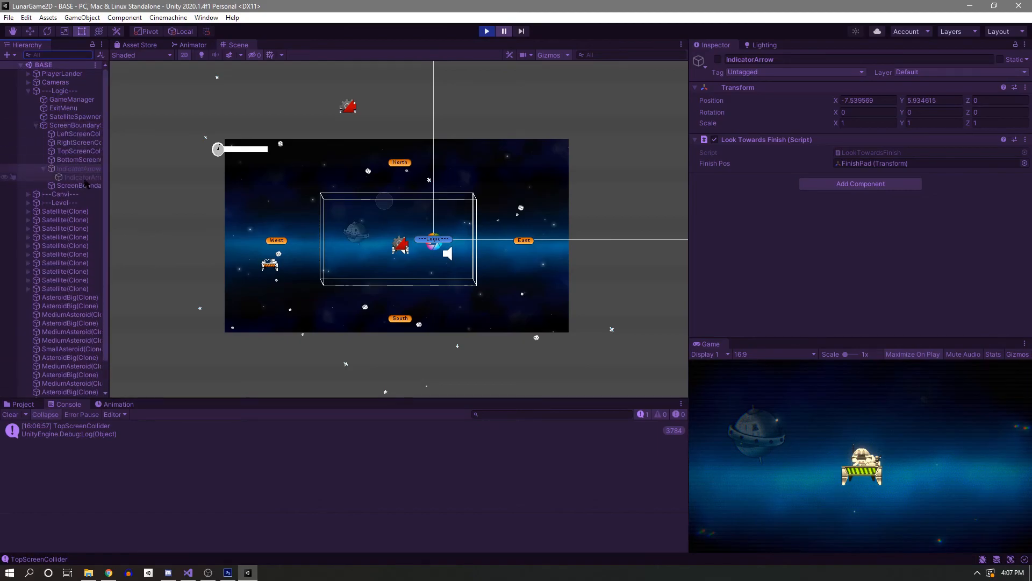
pyautogui.click(84, 179)
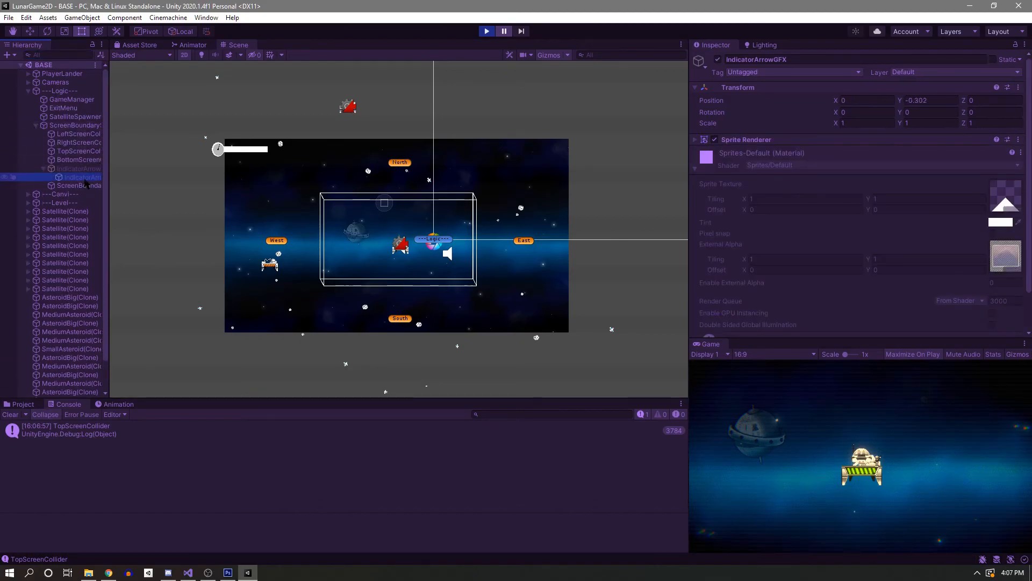
pyautogui.click(84, 170)
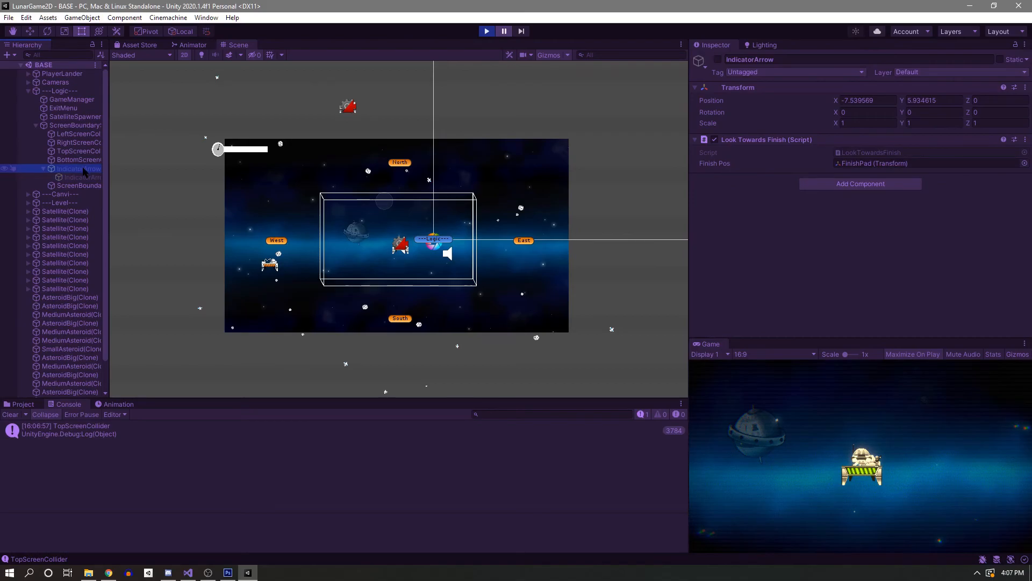
pyautogui.click(488, 32)
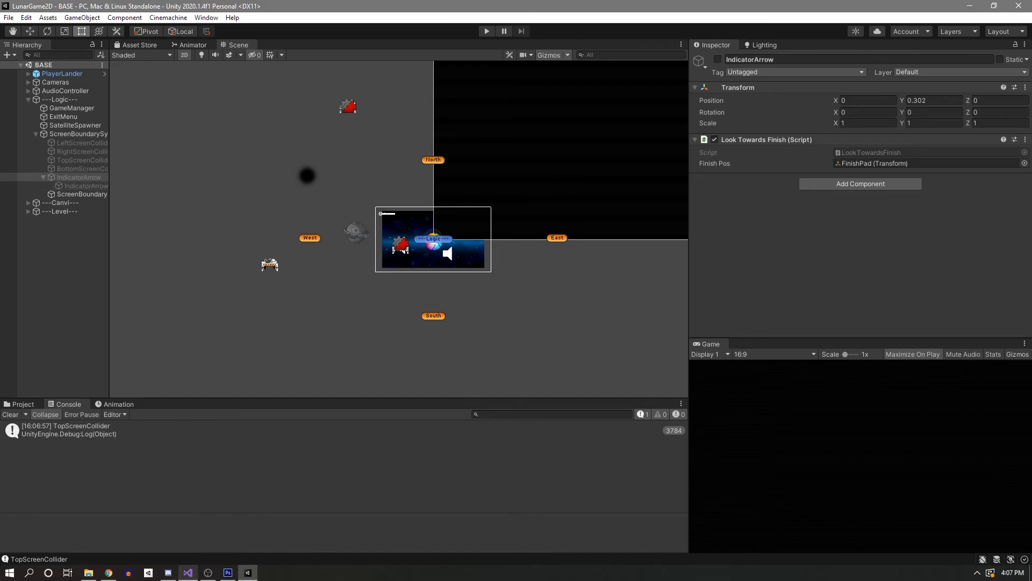
# In Visual Studio, change the if condition's comparison to dist < distanceWhenArrowGoesHidden and save the script.
pyautogui.click(188, 572)
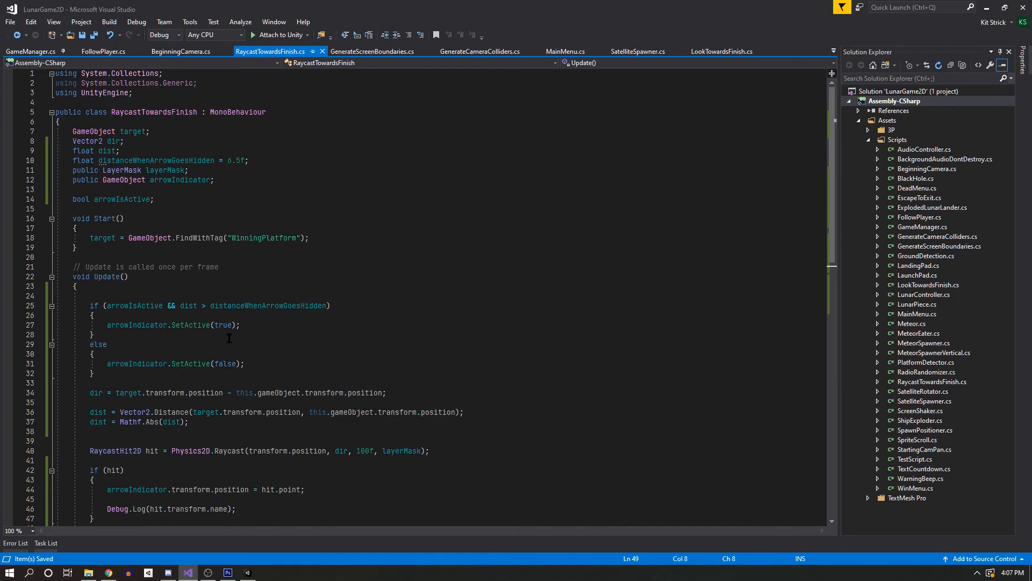
pyautogui.doubleClick(204, 306)
pyautogui.write('<')
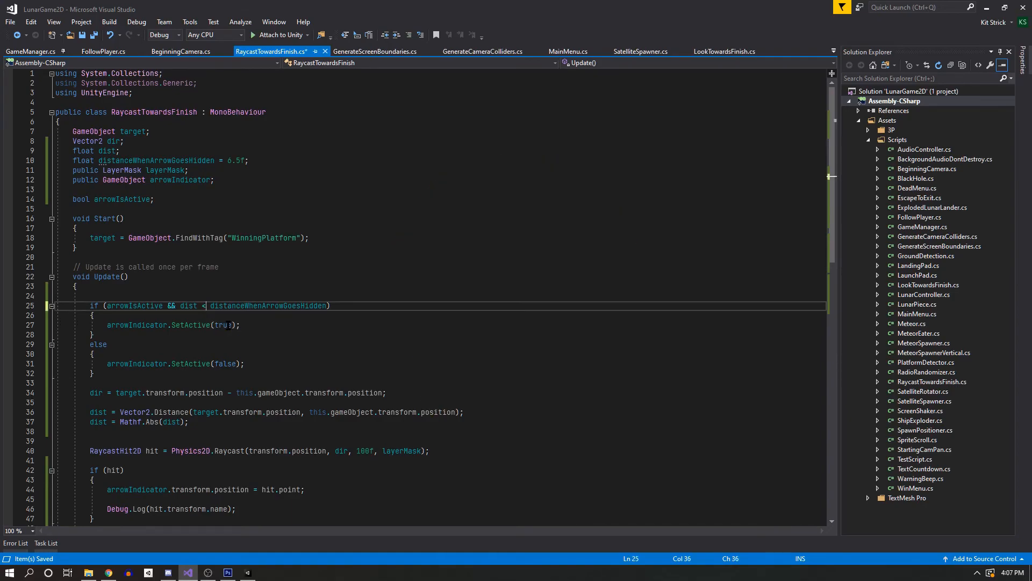
pyautogui.hotkey('ctrl', 's')
# Back in Unity, run the game, fly the lander up and left towards the red-striped pad, and pause to check the indicator arrow.
pyautogui.hotkey('alt', 'Tab')
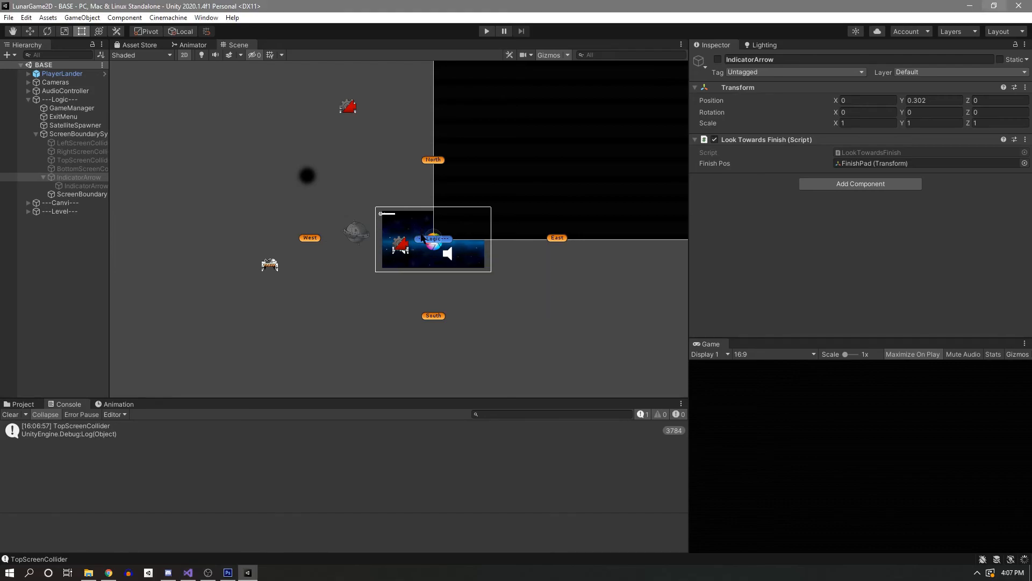
pyautogui.click(486, 32)
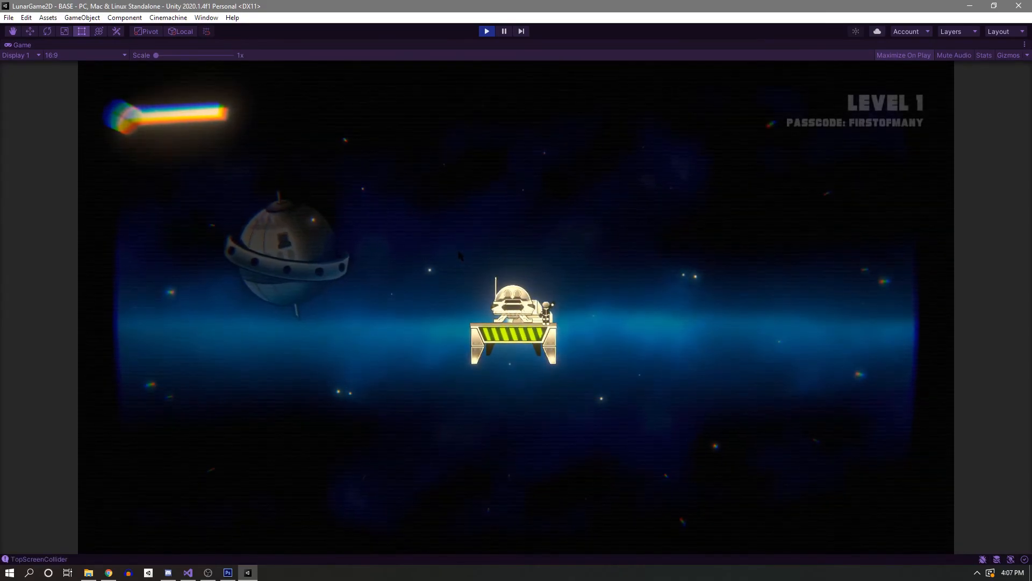
pyautogui.press('Up')
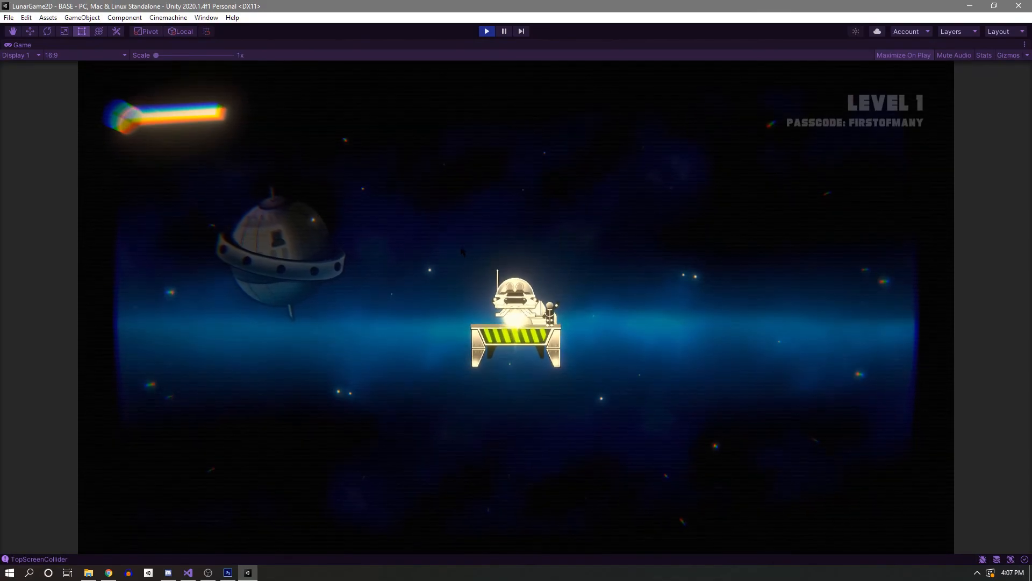
pyautogui.press('Up')
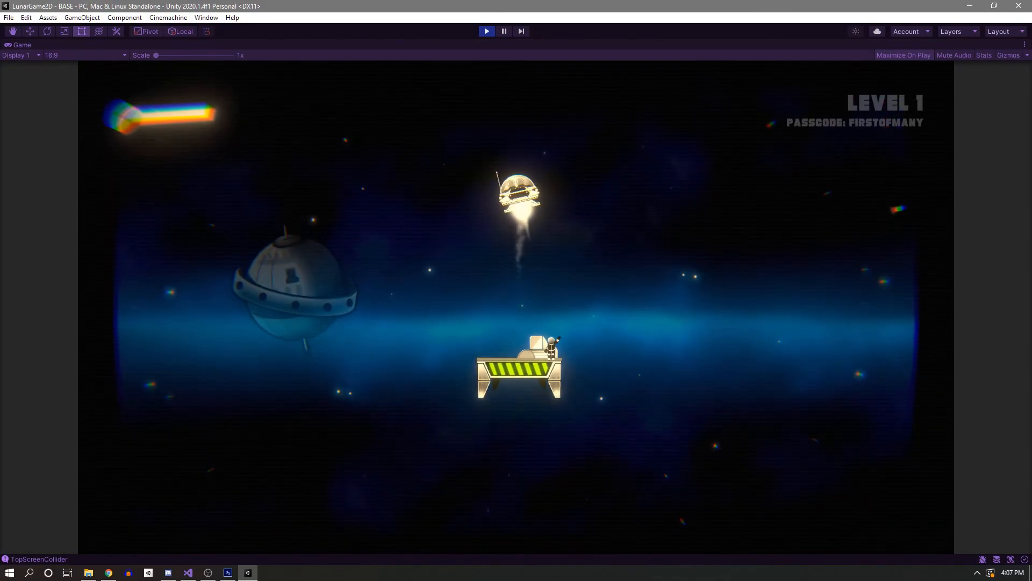
pyautogui.press('Left')
pyautogui.press('Up')
pyautogui.press('Left')
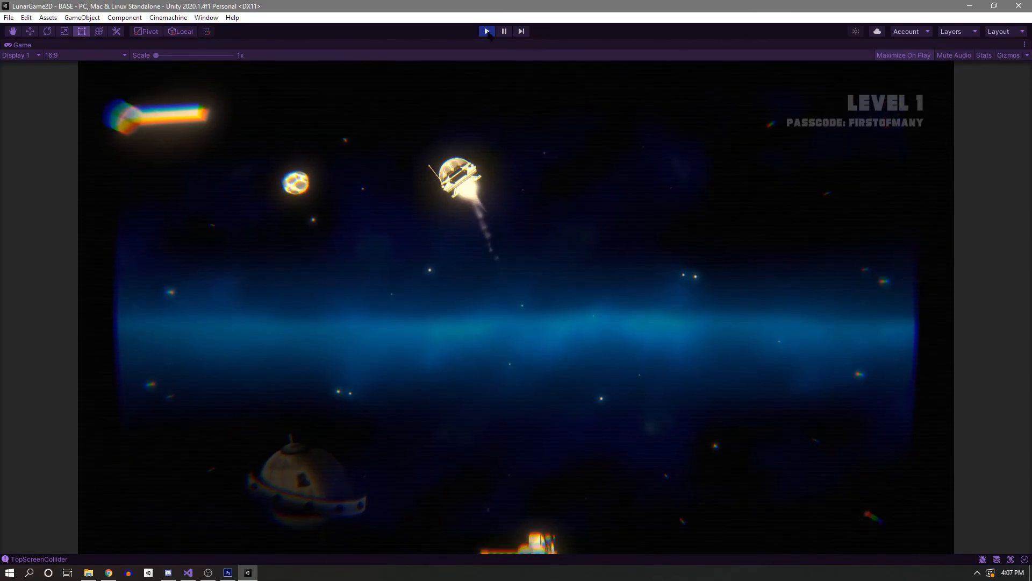
pyautogui.press('Up')
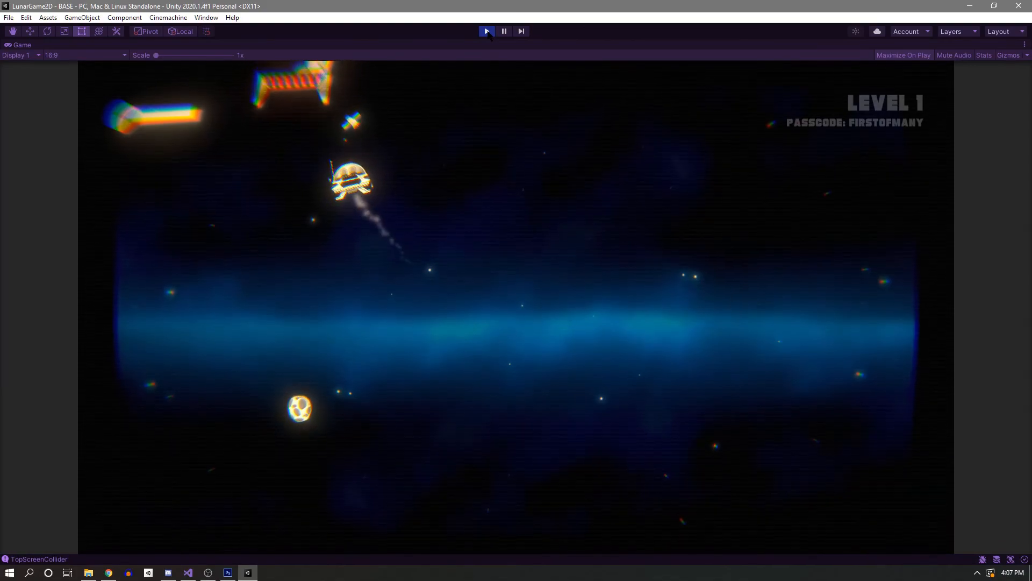
pyautogui.click(504, 32)
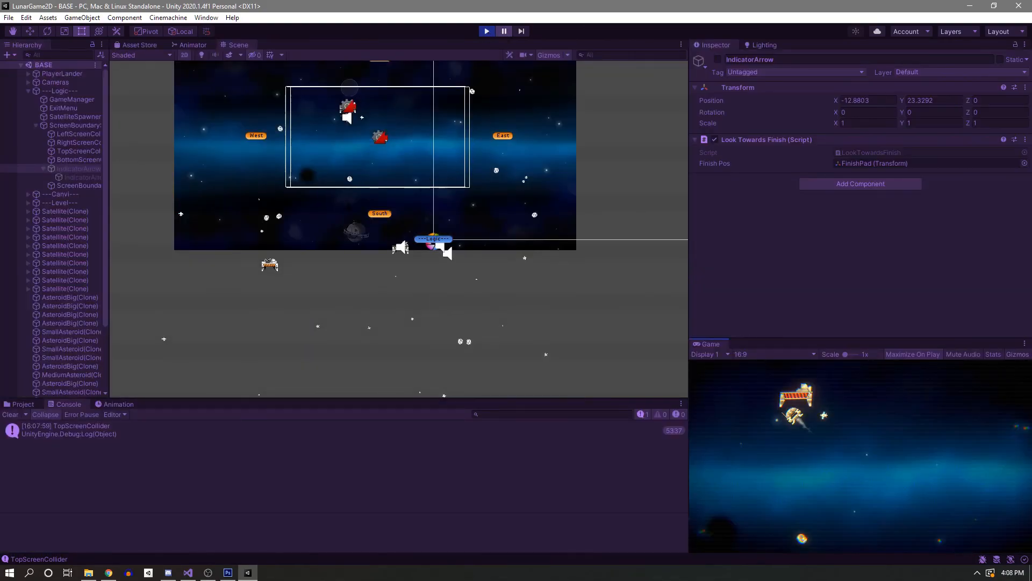
# Examine the paused level in the Scene view for IndicatorArrow's location relative to the lander and screen boundaries, and stop the run.
pyautogui.moveTo(362, 263); pyautogui.dragTo(430, 397, button='middle')
pyautogui.moveTo(431, 398); pyautogui.dragTo(430, 399)
pyautogui.moveTo(360, 117); pyautogui.dragTo(426, 240, button='middle')
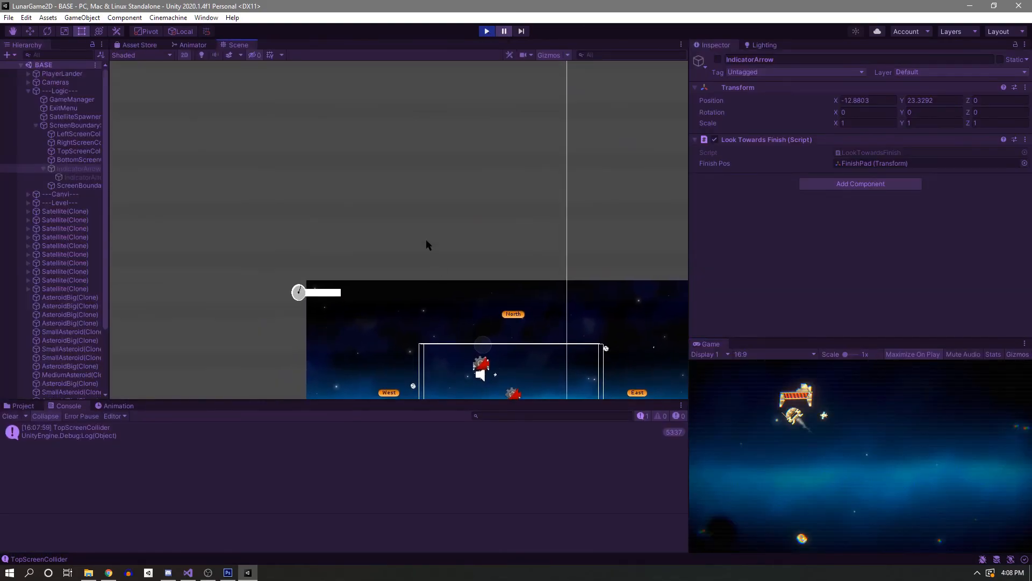
pyautogui.click(80, 169)
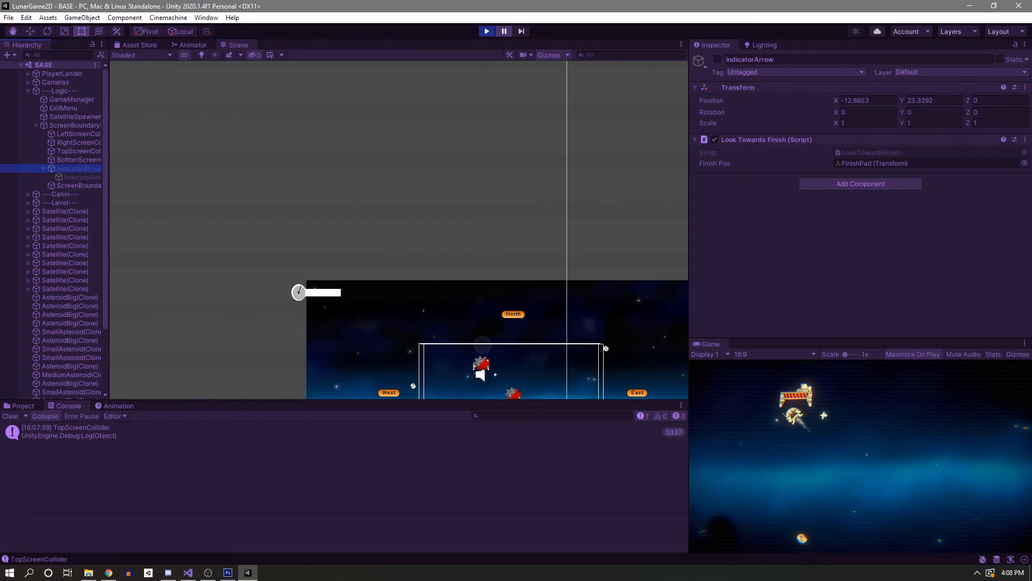
pyautogui.moveTo(447, 264); pyautogui.dragTo(453, 373, button='middle')
pyautogui.scroll(-7, 448, 259)
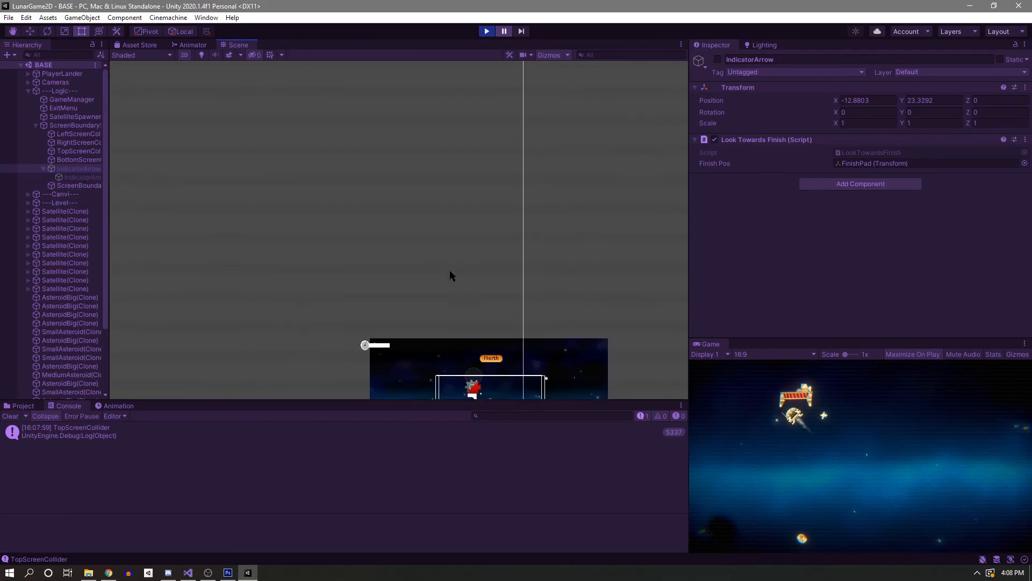
pyautogui.moveTo(481, 295); pyautogui.dragTo(413, 171, button='middle')
pyautogui.scroll(11, 413, 195)
pyautogui.moveTo(419, 278); pyautogui.dragTo(431, 211, button='middle')
pyautogui.scroll(5, 432, 211)
pyautogui.moveTo(480, 304); pyautogui.dragTo(459, 258, button='middle')
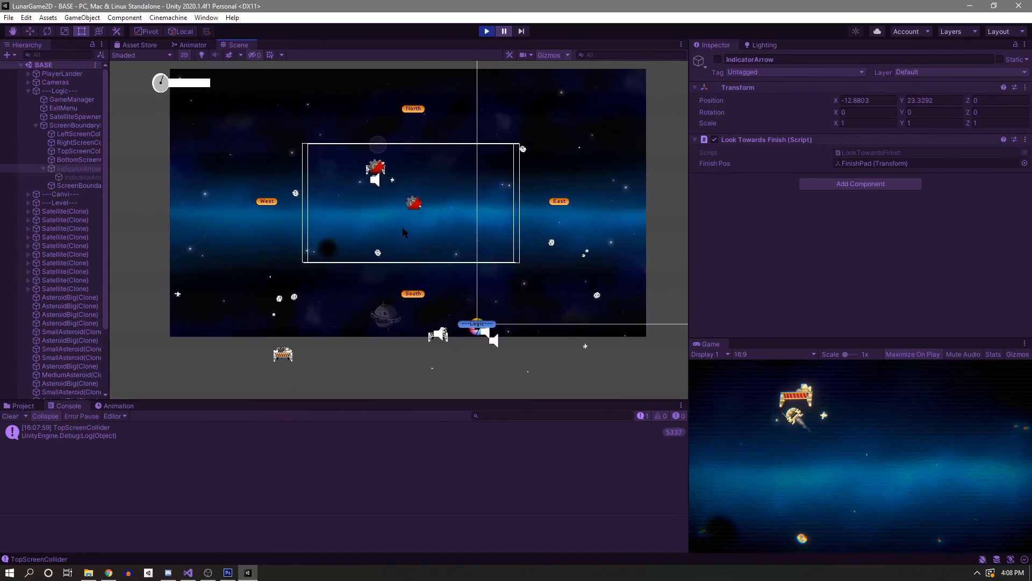
pyautogui.scroll(3, 396, 225)
pyautogui.moveTo(380, 193); pyautogui.dragTo(430, 249, button='middle')
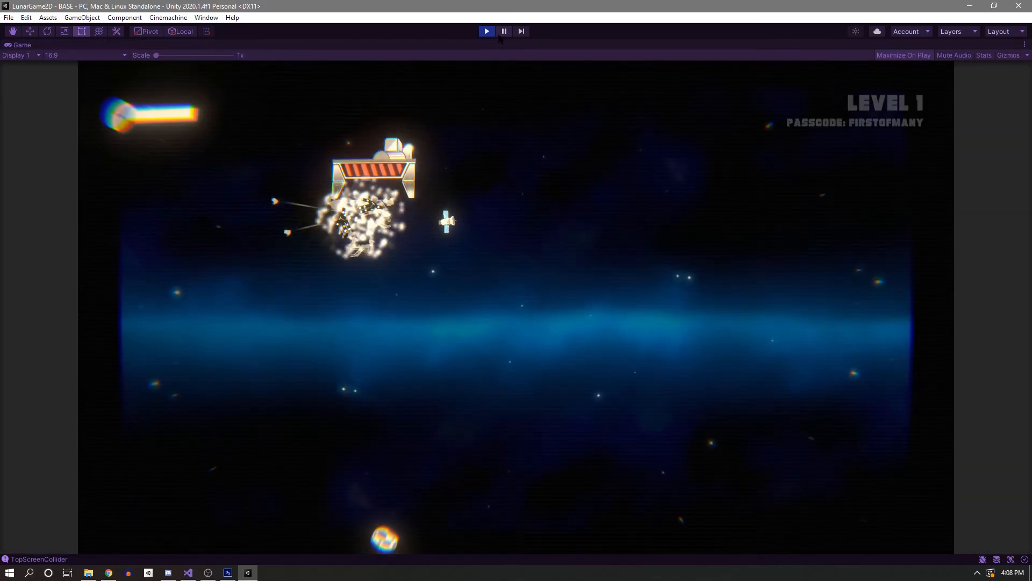
pyautogui.click(487, 31)
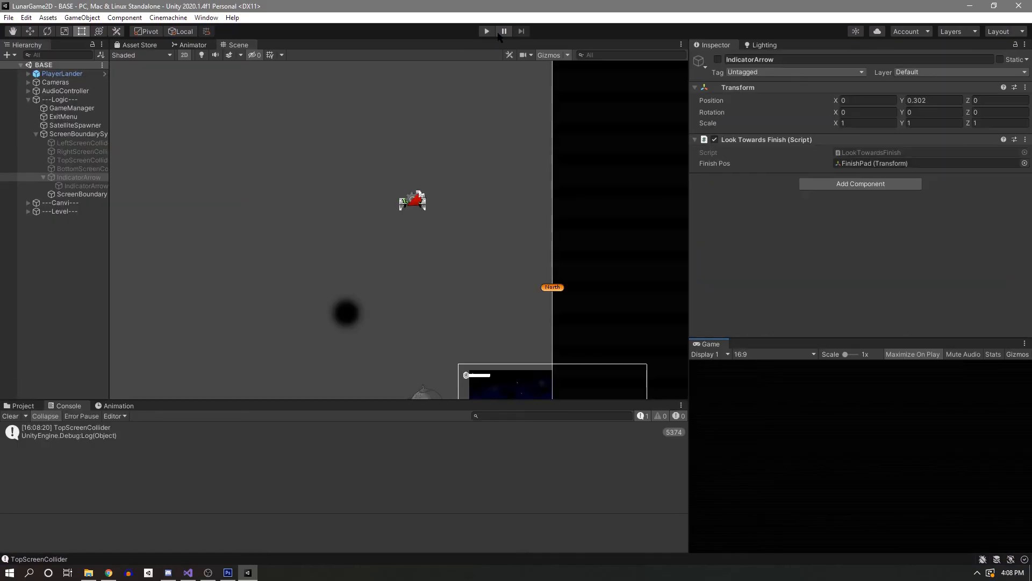
# In Visual Studio, remove the distance comparison from the if condition in Update so it tests only arrowIsActive.
pyautogui.click(188, 573)
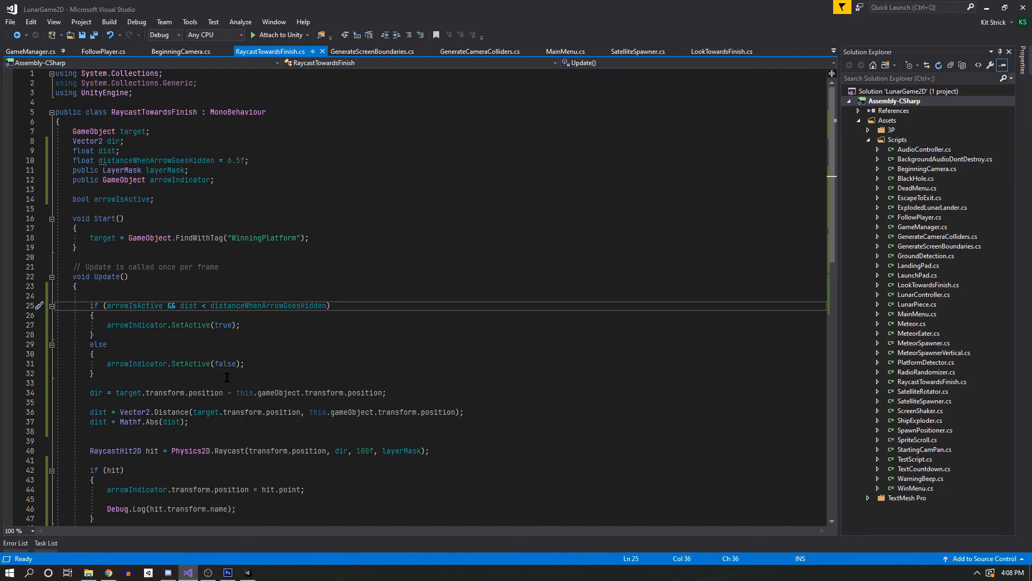
pyautogui.scroll(-5, 227, 378)
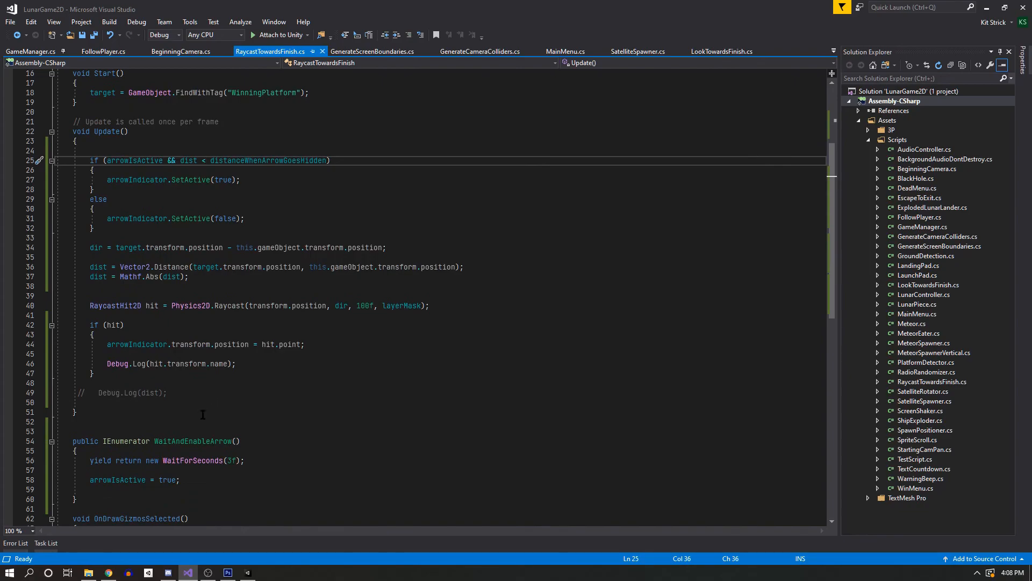
pyautogui.scroll(1, 206, 450)
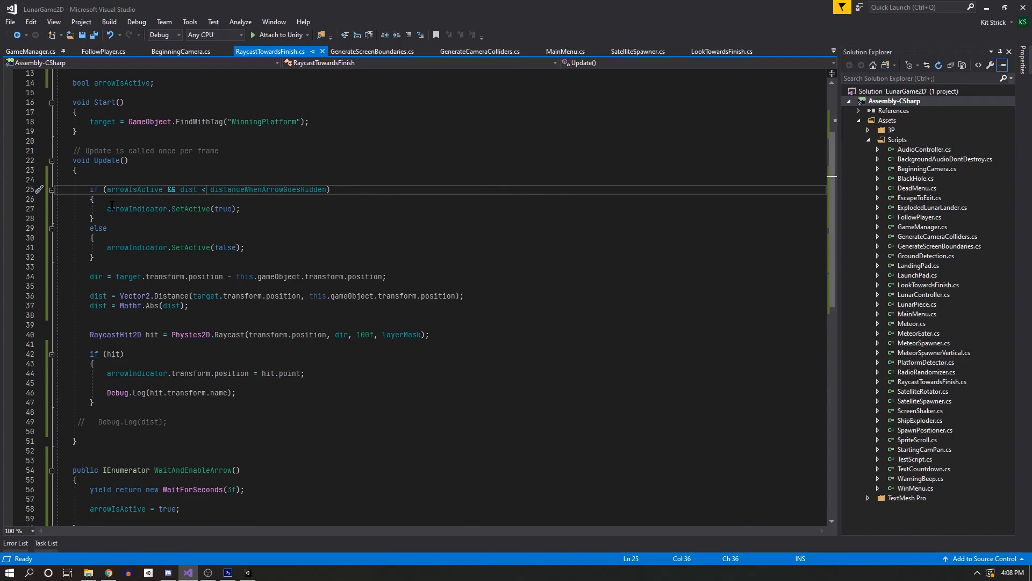
pyautogui.click(166, 189)
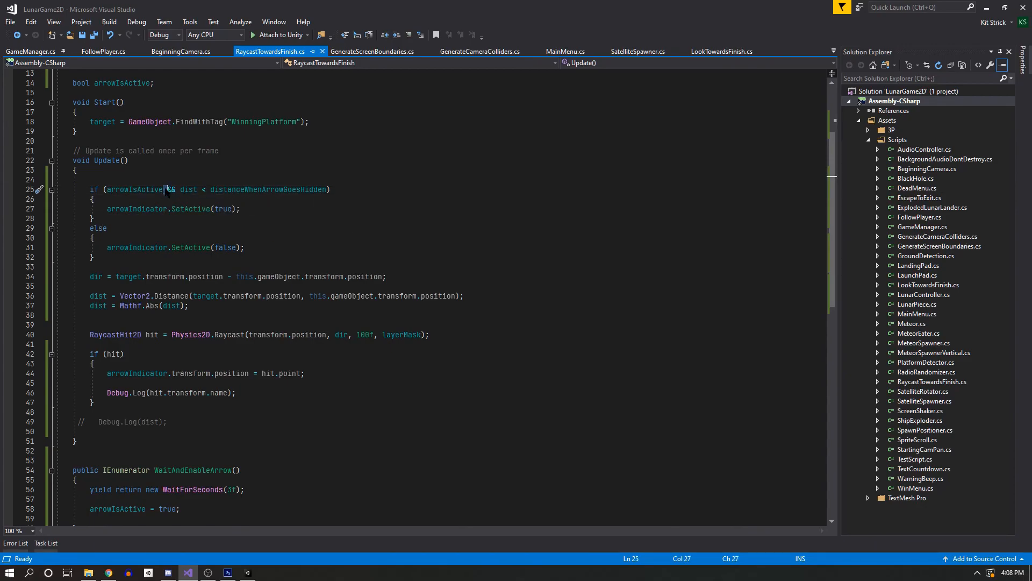
pyautogui.moveTo(181, 189); pyautogui.dragTo(327, 189)
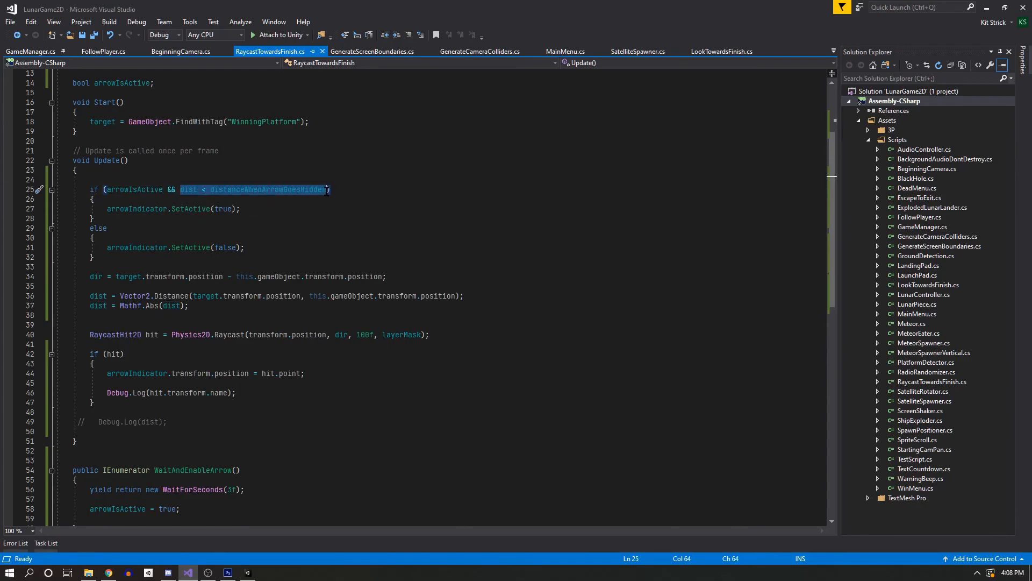
pyautogui.press('Delete')
pyautogui.press('BackSpace')
pyautogui.press('BackSpace')
pyautogui.press('BackSpace')
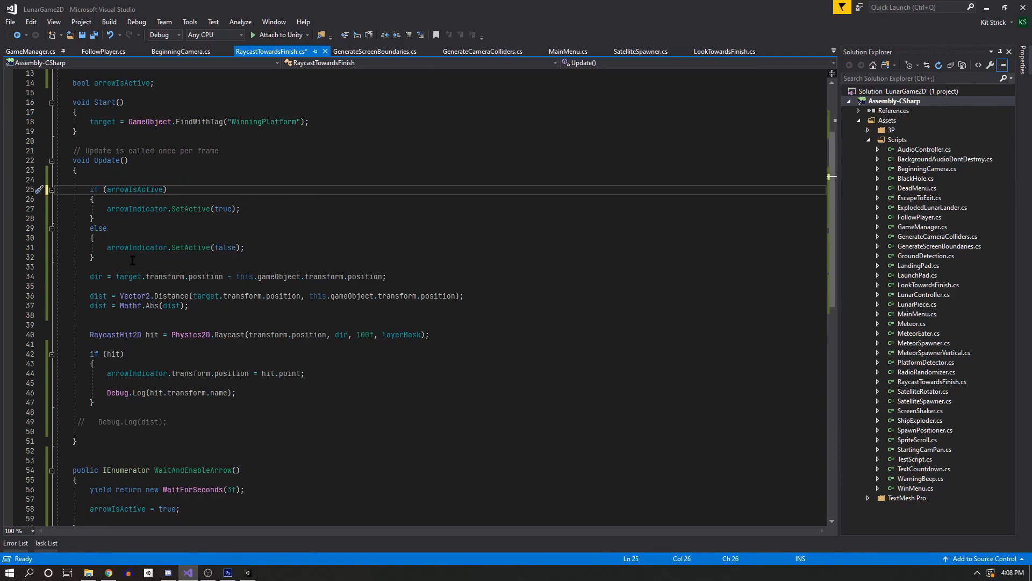
# Delete the else block containing arrowIndicator.SetActive(false) and save the script.
pyautogui.moveTo(95, 257); pyautogui.dragTo(40, 230)
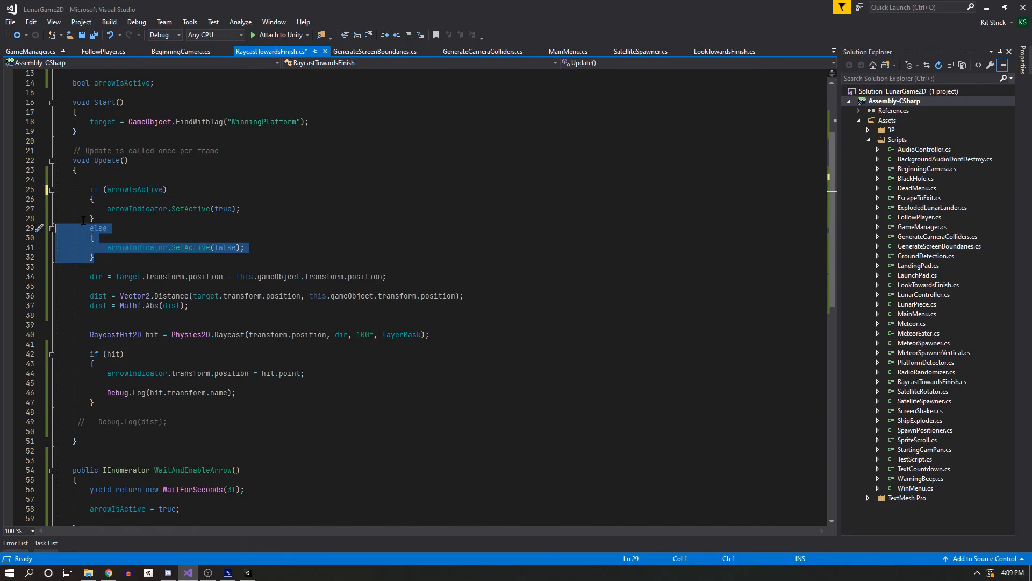
pyautogui.press('Delete')
pyautogui.press('BackSpace')
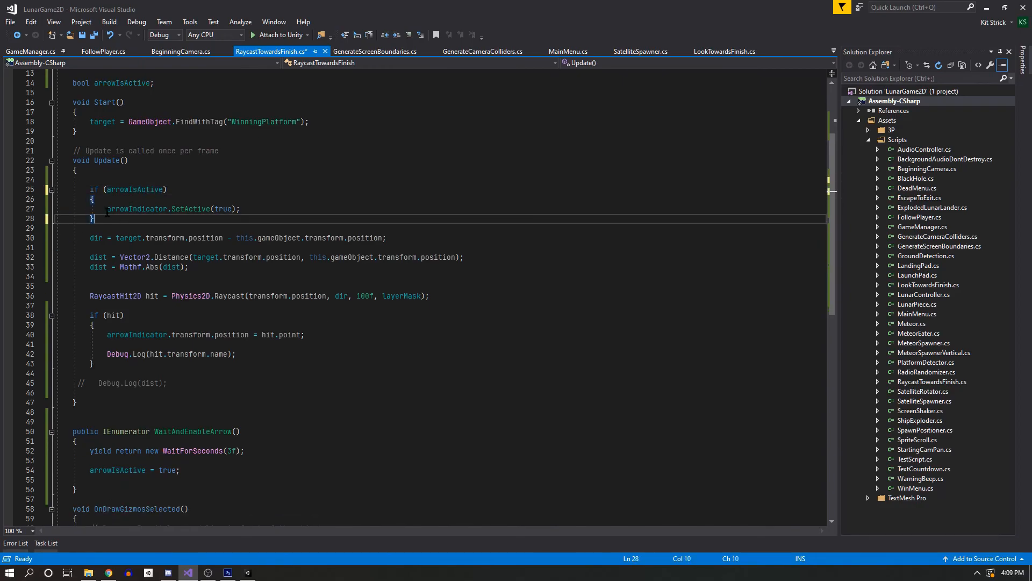
pyautogui.press('Up')
pyautogui.press('Up')
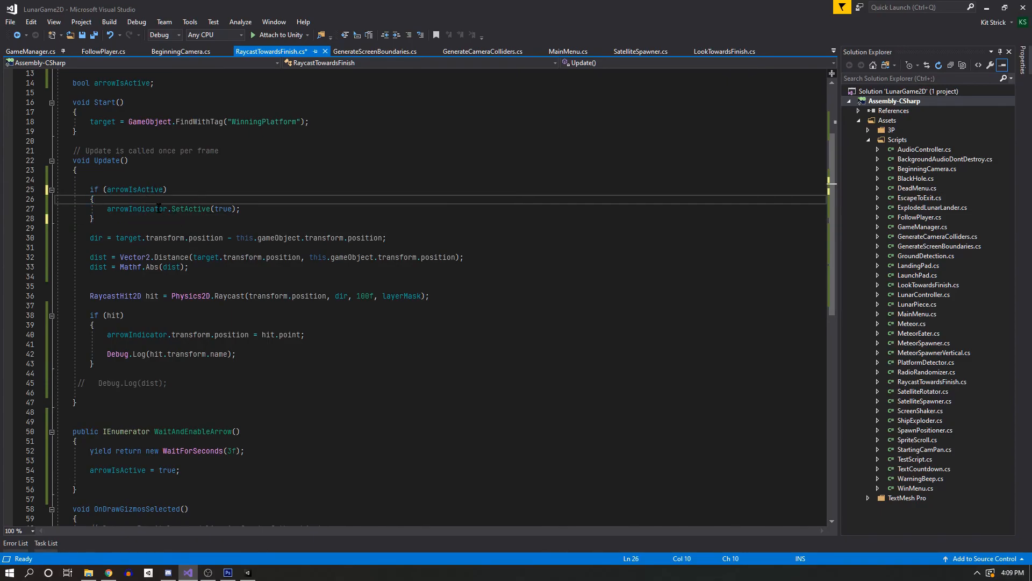
pyautogui.hotkey('ctrl', 's')
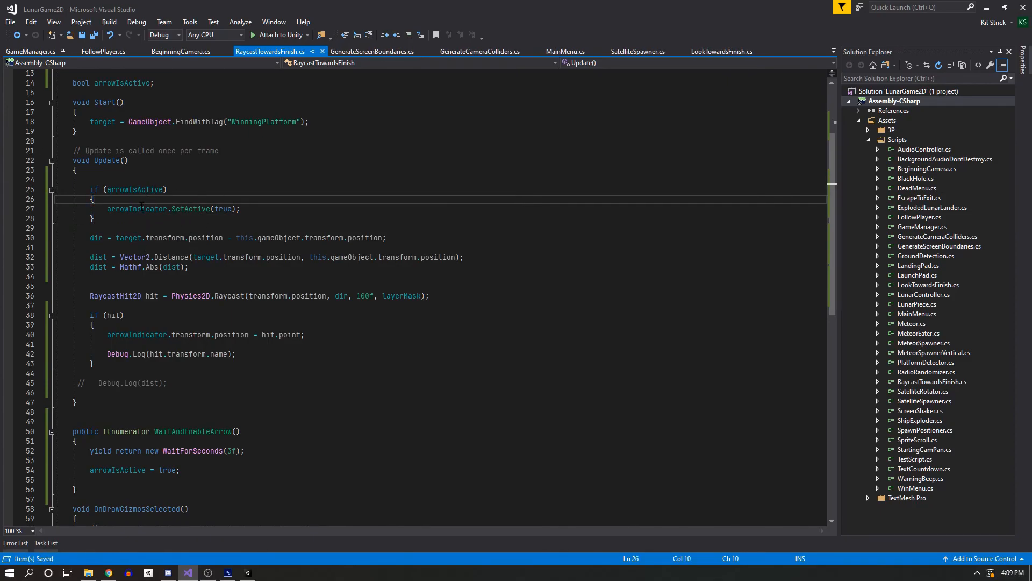
# Uncomment the Debug.Log(dist) line at the end of Update, indent it to match the surrounding code, and save the script.
pyautogui.moveTo(98, 384); pyautogui.dragTo(45, 382)
pyautogui.press('Delete')
pyautogui.press('Tab')
pyautogui.press('Tab')
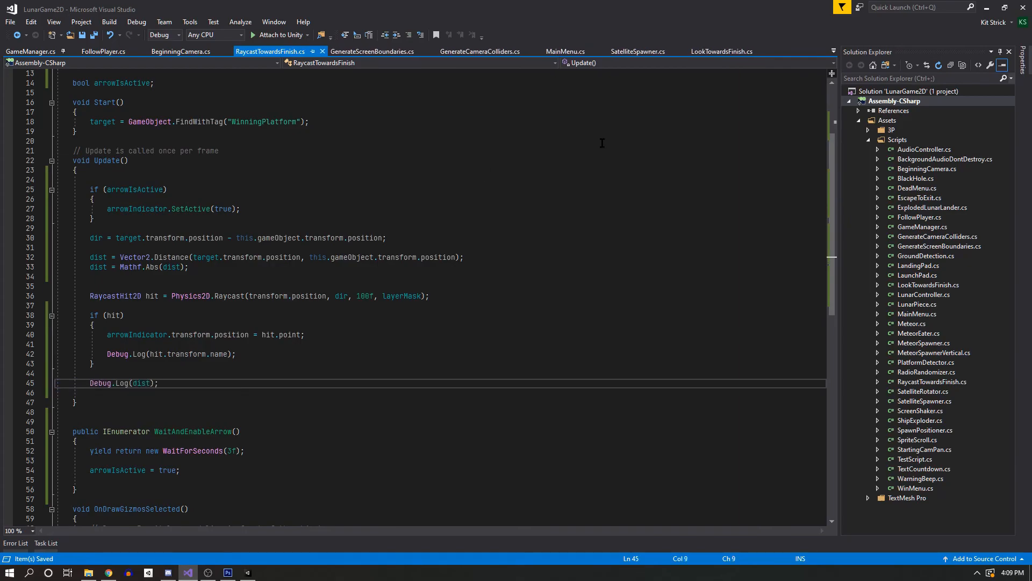
# Back in Unity, run the game briefly, stop it, read the logged distance values, and clear the console.
pyautogui.click(988, 8)
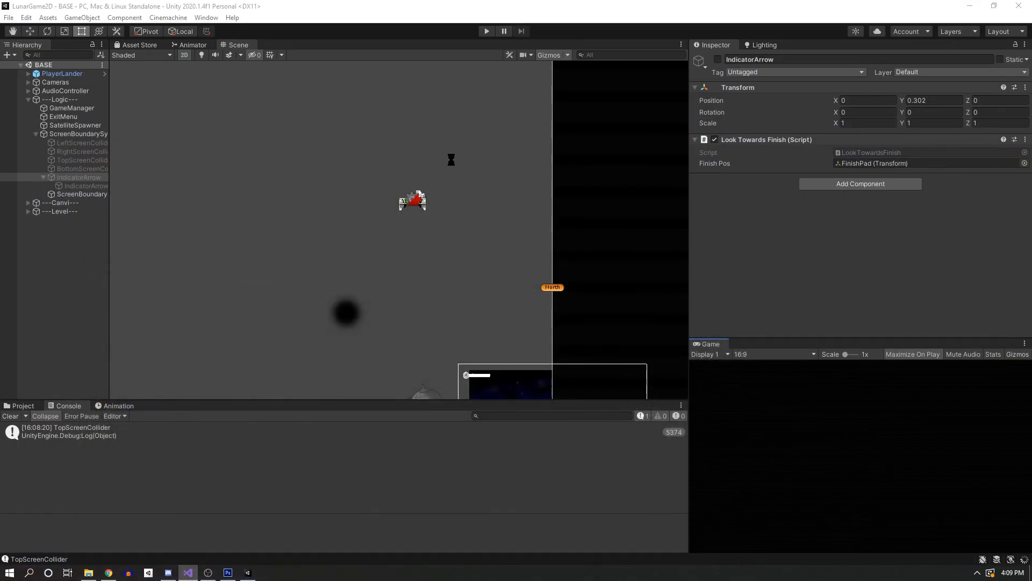
pyautogui.click(486, 31)
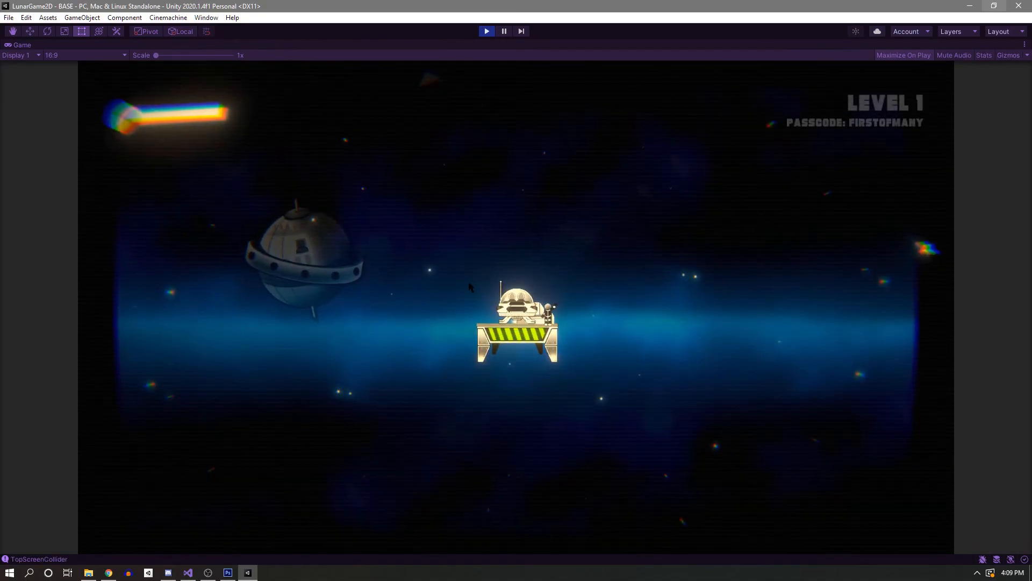
pyautogui.click(487, 31)
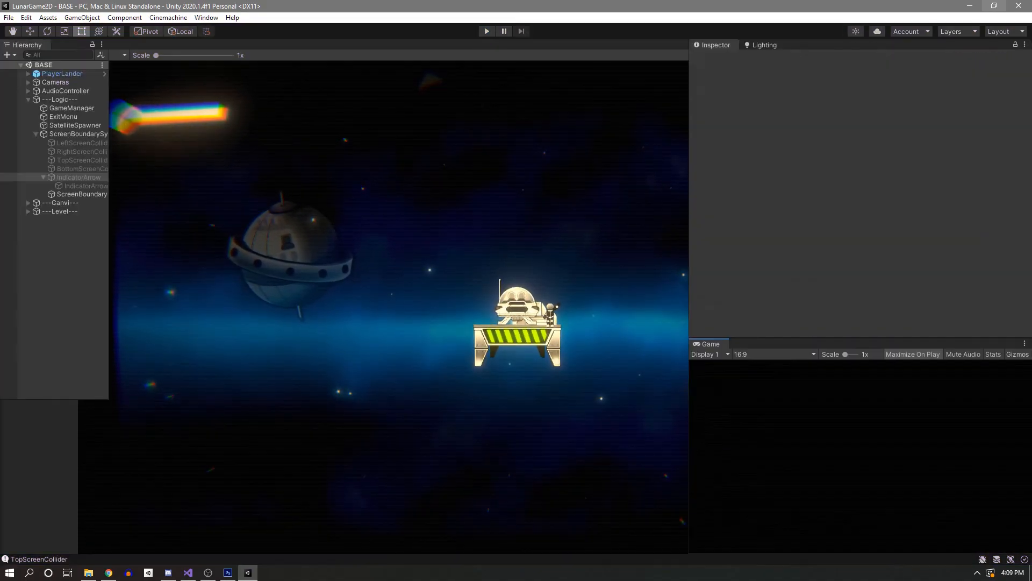
pyautogui.scroll(10, 49, 446)
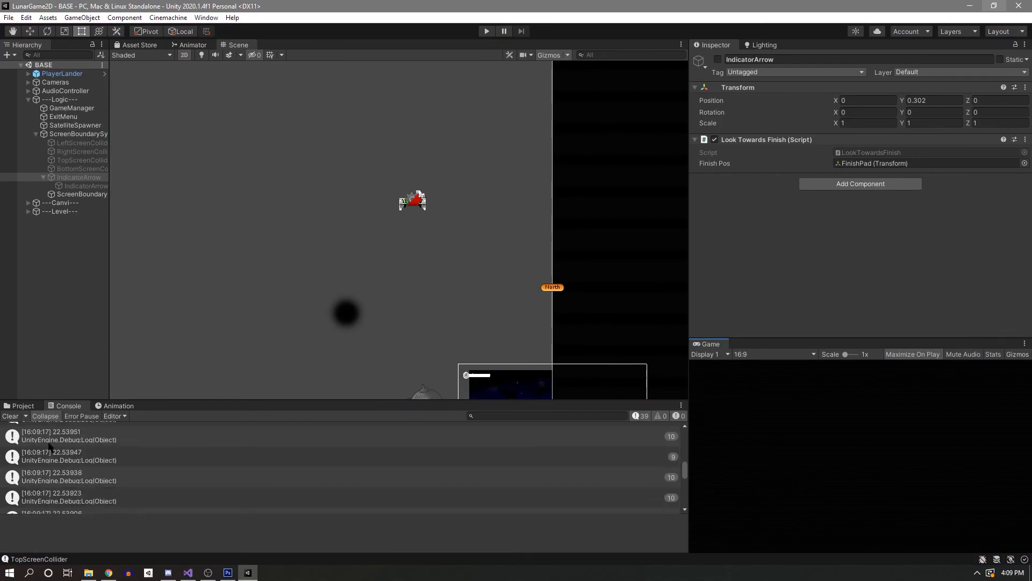
pyautogui.scroll(-6, 120, 453)
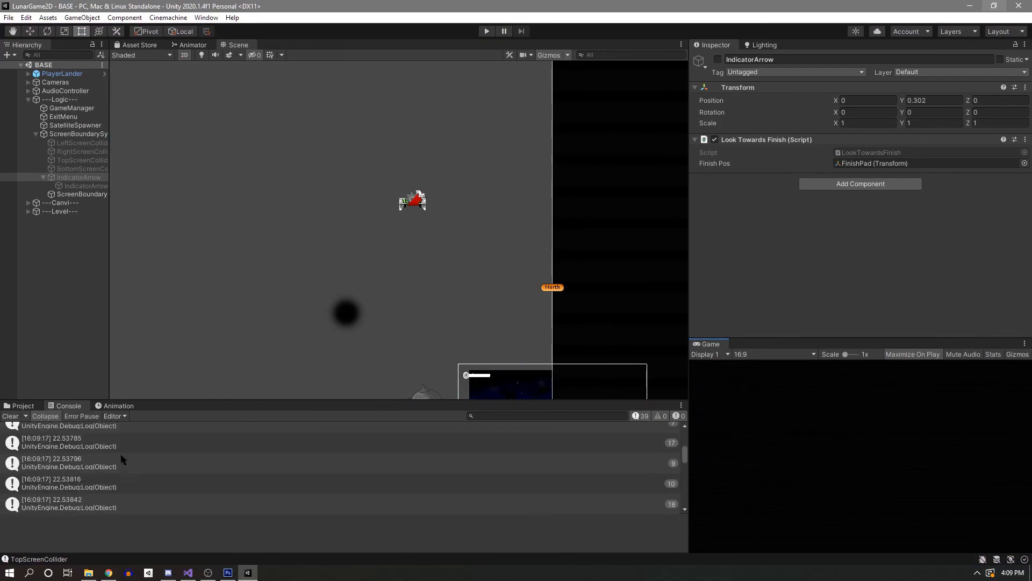
pyautogui.scroll(-3, 121, 453)
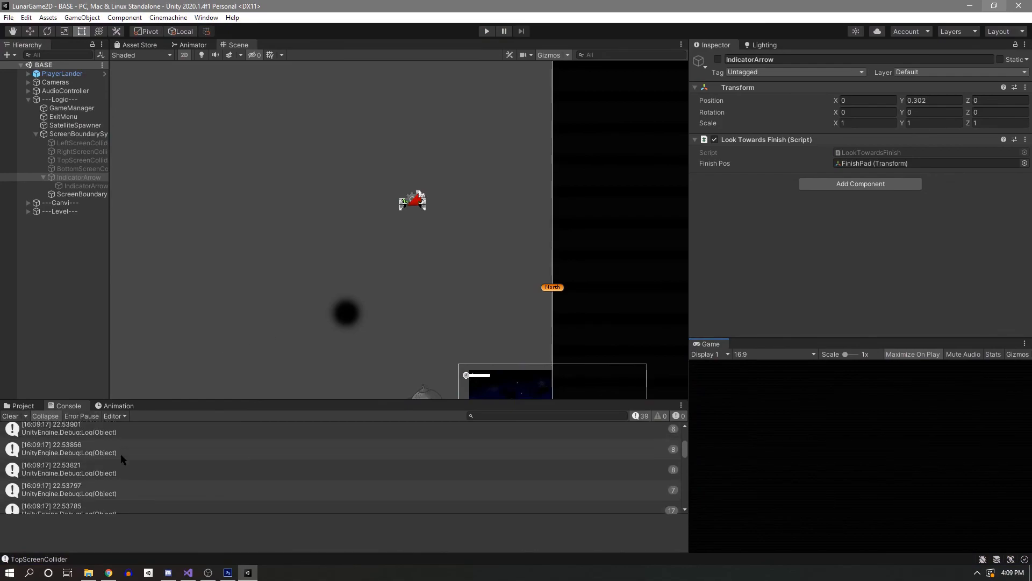
pyautogui.click(11, 415)
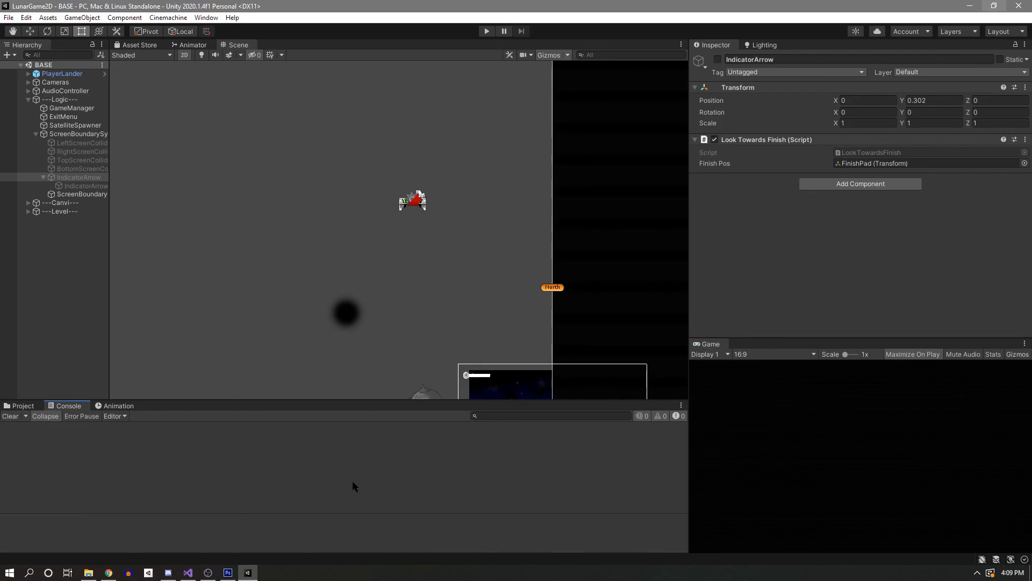
# In Visual Studio, start a nested if statement inside the arrowIsActive block, above arrowIndicator.SetActive(true).
pyautogui.click(188, 573)
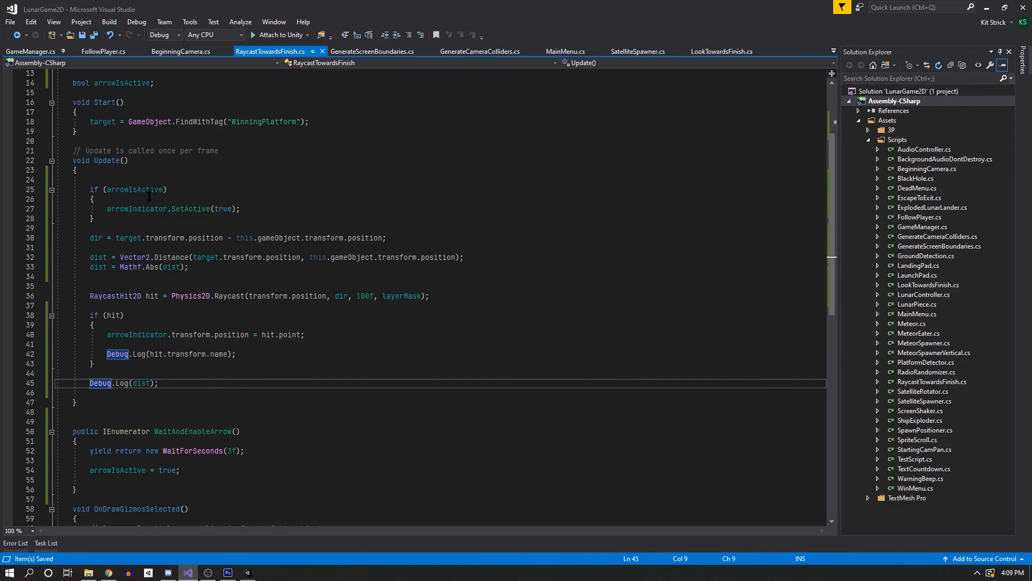
pyautogui.click(149, 198)
pyautogui.press('Return')
pyautogui.press('Return')
pyautogui.press('Return')
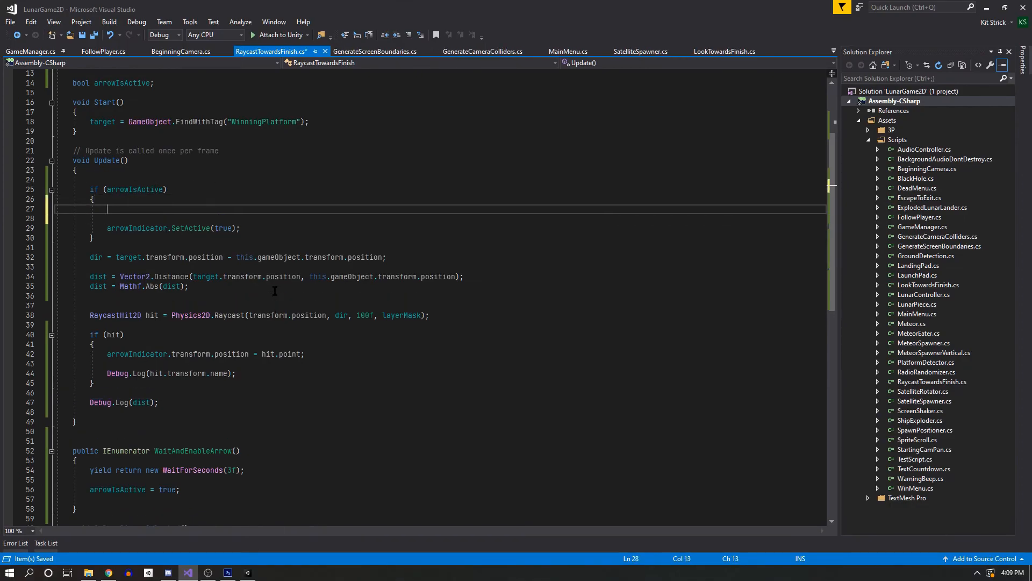
pyautogui.press('Up')
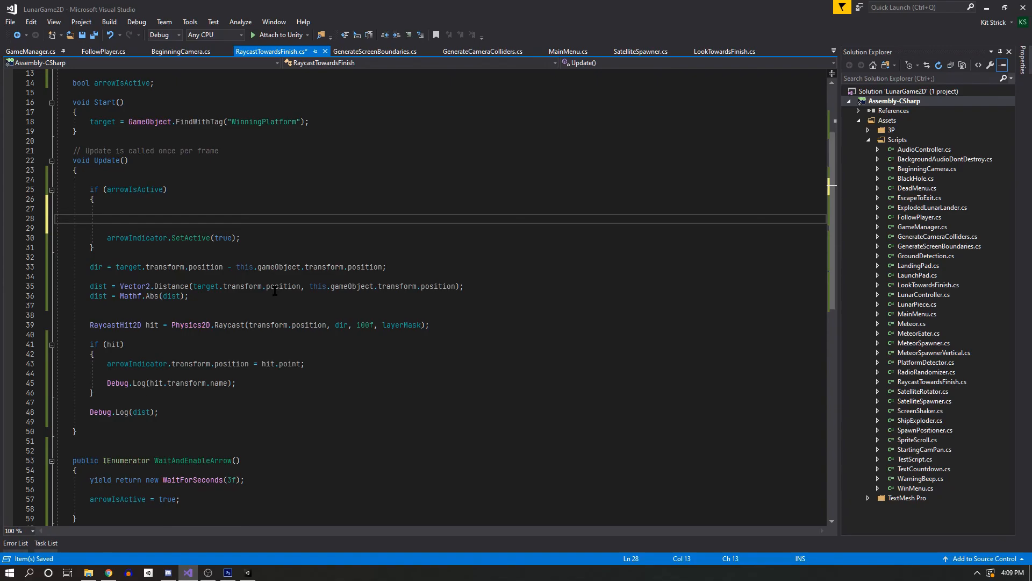
pyautogui.write('if(')
# Move the dir and dist calculation lines to the start of Update, above the arrowIsActive check.
pyautogui.moveTo(189, 296); pyautogui.dragTo(54, 267)
pyautogui.hotkey('ctrl', 'x')
pyautogui.click(156, 178)
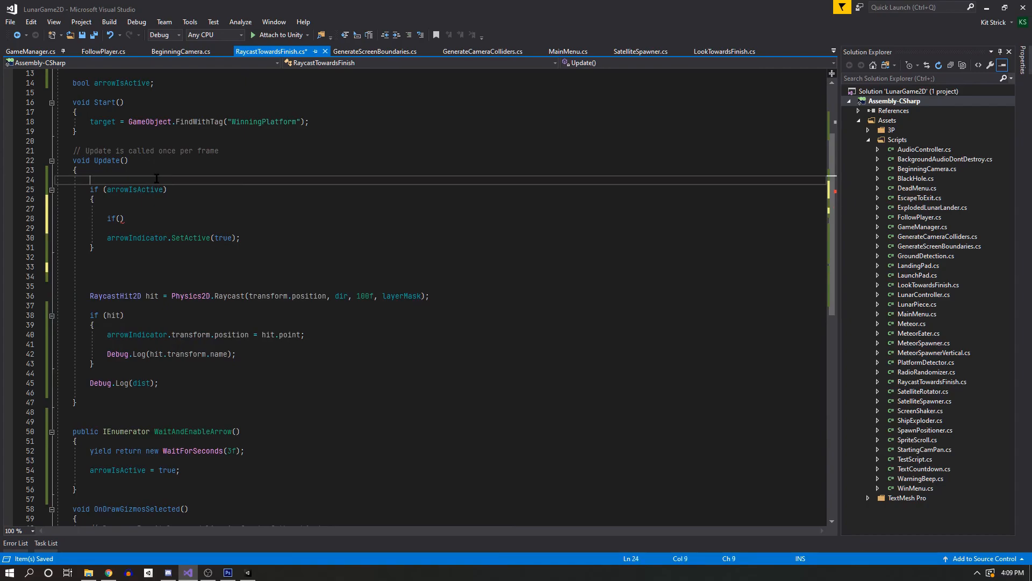
pyautogui.press('Return')
pyautogui.press('Return')
pyautogui.press('Up')
pyautogui.press('Return')
pyautogui.hotkey('ctrl', 'v')
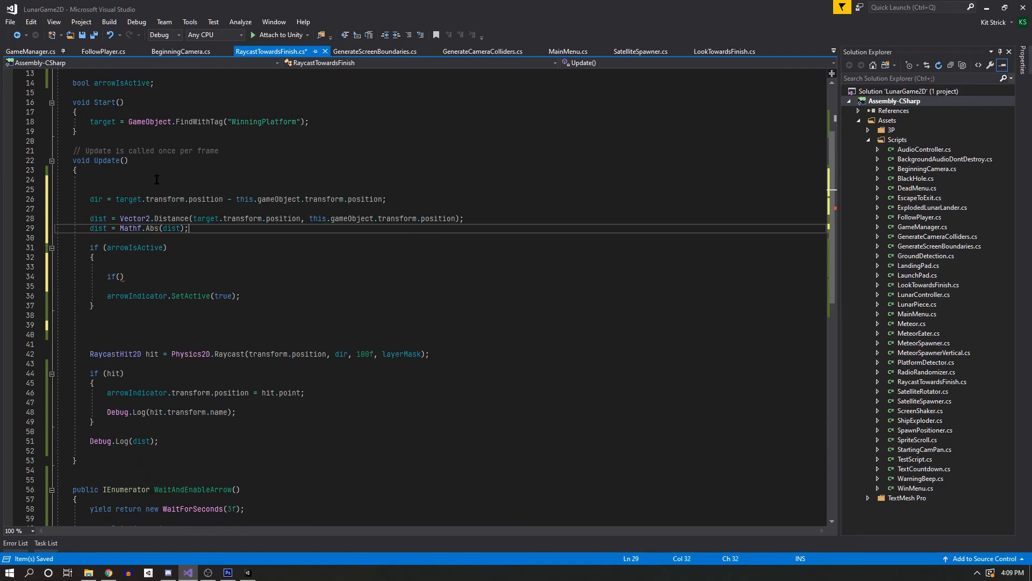
# Complete the nested if condition as dist < distanceWhenArrowGoesHidden and add an empty braced body beneath it.
pyautogui.click(121, 277)
pyautogui.write('dist')
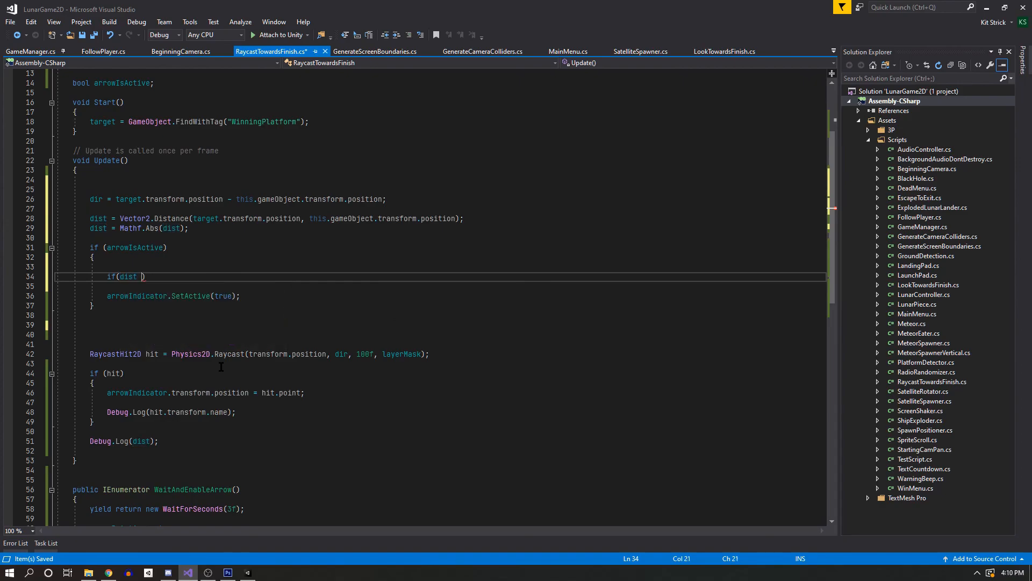
pyautogui.write('< di')
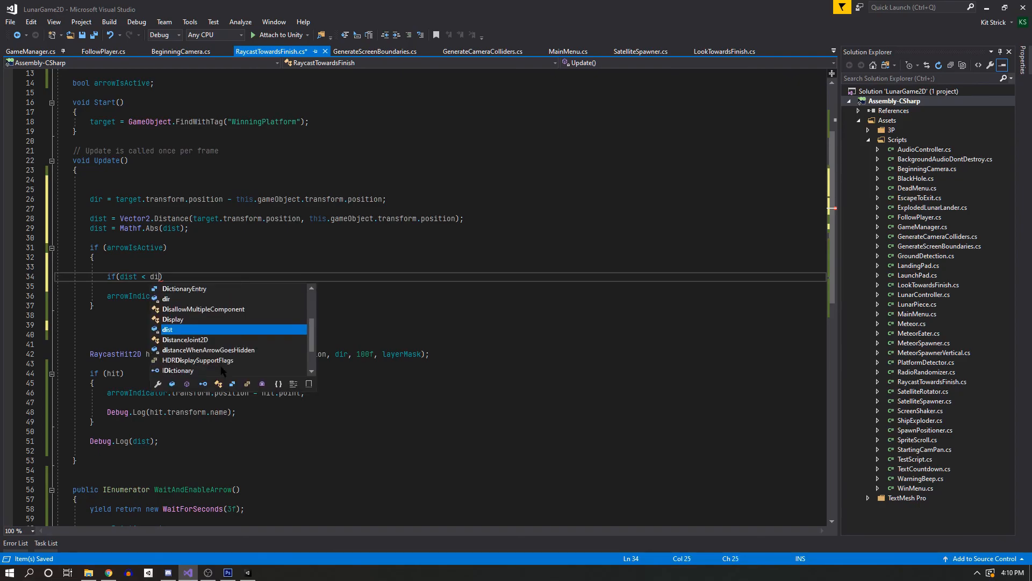
pyautogui.press('Down')
pyautogui.press('Down')
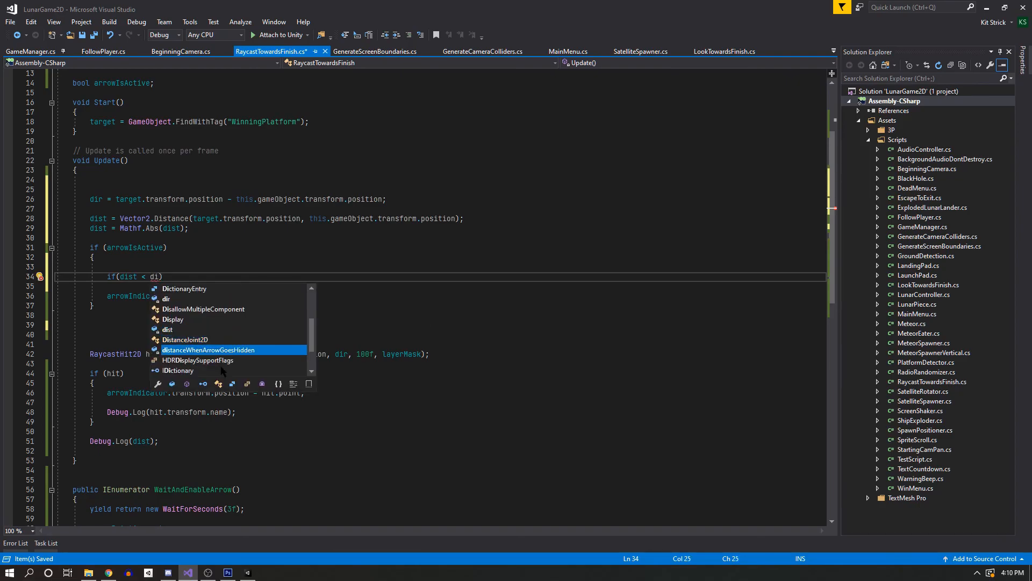
pyautogui.press('Tab')
pyautogui.scroll(4, 245, 300)
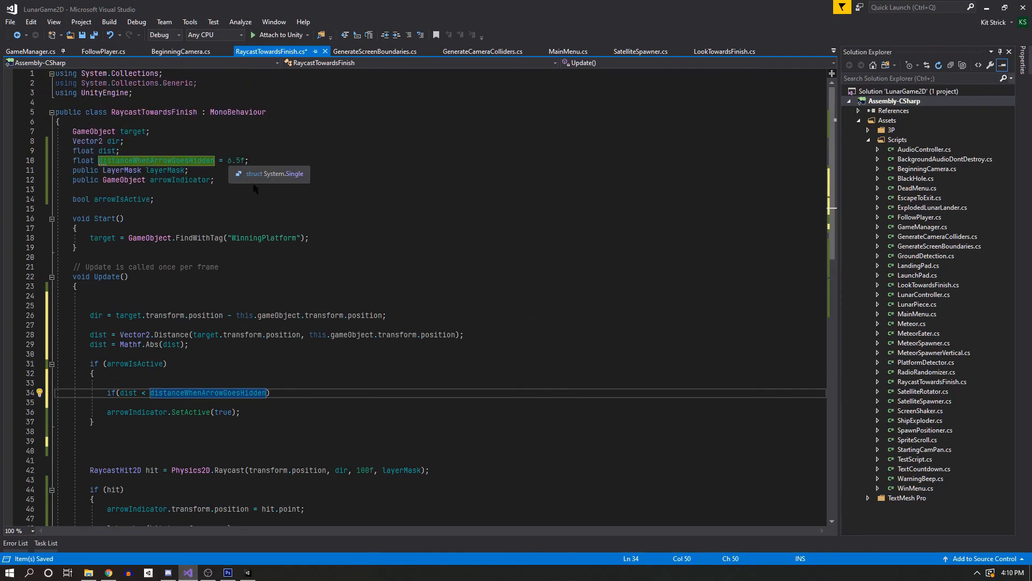
pyautogui.click(276, 393)
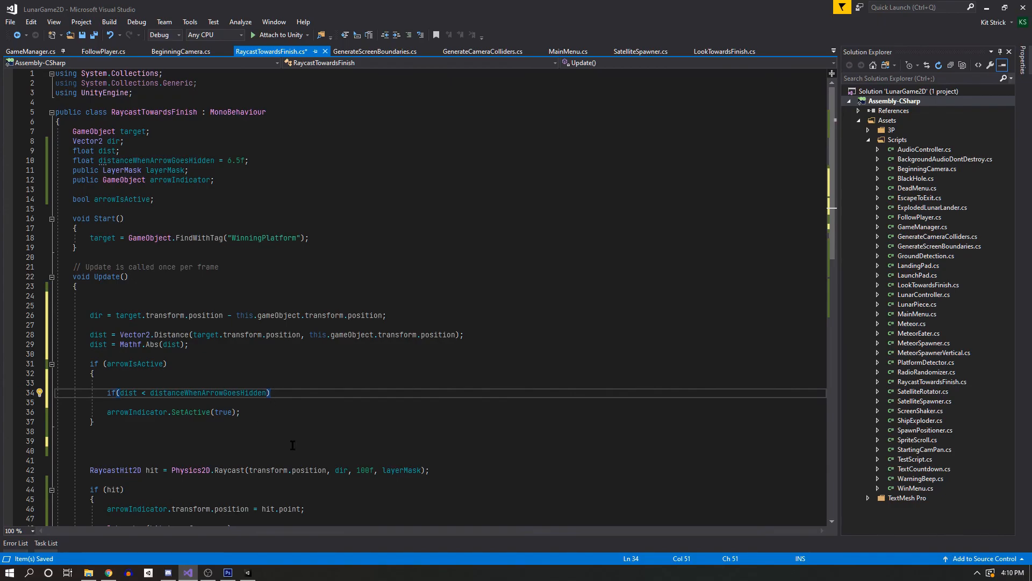
pyautogui.write('{')
pyautogui.press('Return')
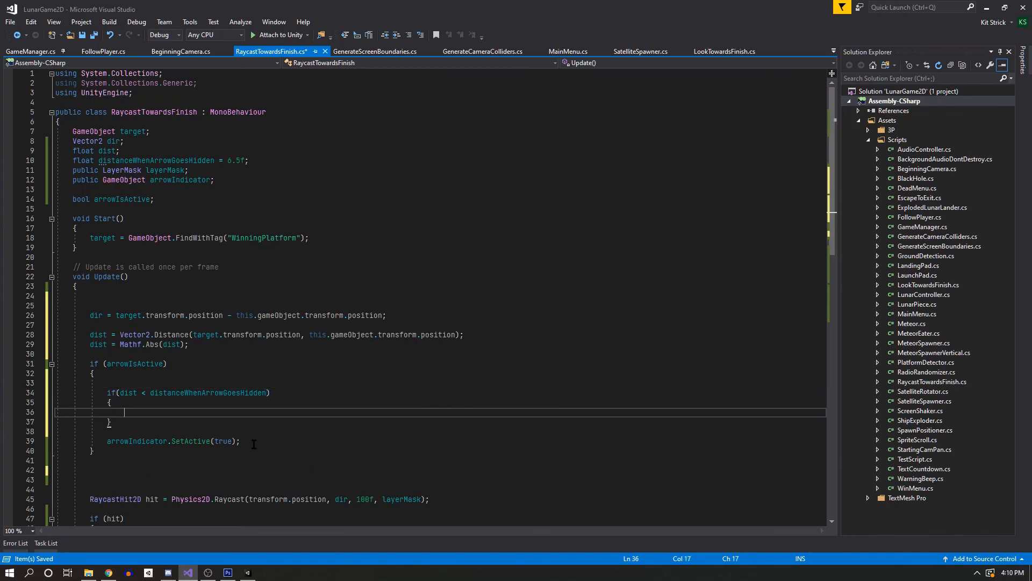
# Move arrowIndicator.SetActive(true) into the nested dist < distanceWhenArrowGoesHidden block and change its argument to false.
pyautogui.moveTo(255, 441); pyautogui.dragTo(53, 441)
pyautogui.hotkey('ctrl', 'x')
pyautogui.click(160, 412)
pyautogui.hotkey('ctrl', 'v')
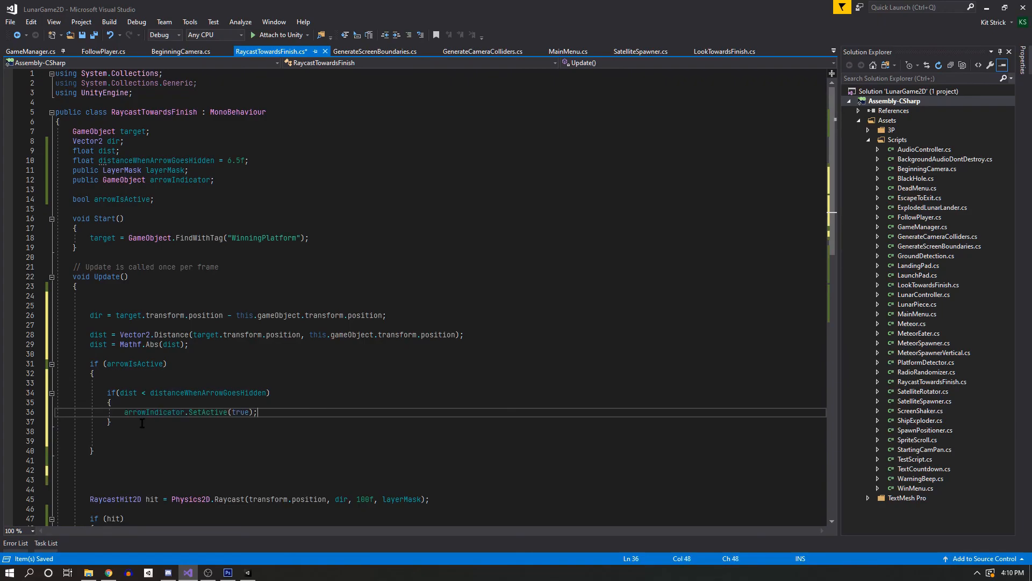
pyautogui.doubleClick(241, 413)
pyautogui.write('false')
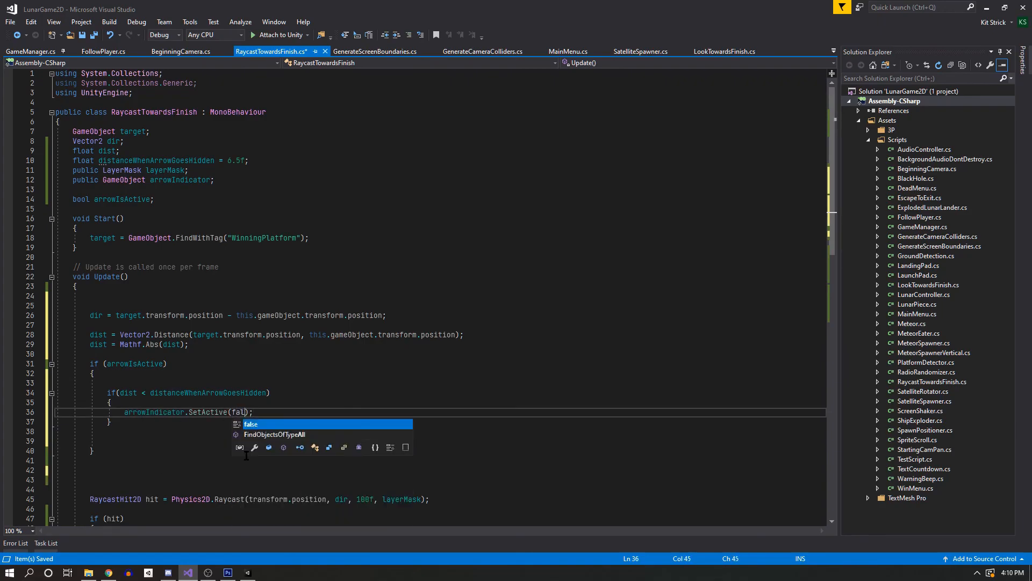
# Add an else block after the nested if, containing arrowIndicator.SetActive(true), and save the script.
pyautogui.press('Down')
pyautogui.press('Return')
pyautogui.write('else')
pyautogui.press('Return')
pyautogui.write('{')
pyautogui.press('Return')
pyautogui.moveTo(262, 412); pyautogui.dragTo(102, 412)
pyautogui.hotkey('ctrl', 'c')
pyautogui.click(124, 450)
pyautogui.hotkey('ctrl', 'v')
pyautogui.doubleClick(241, 451)
pyautogui.write('true')
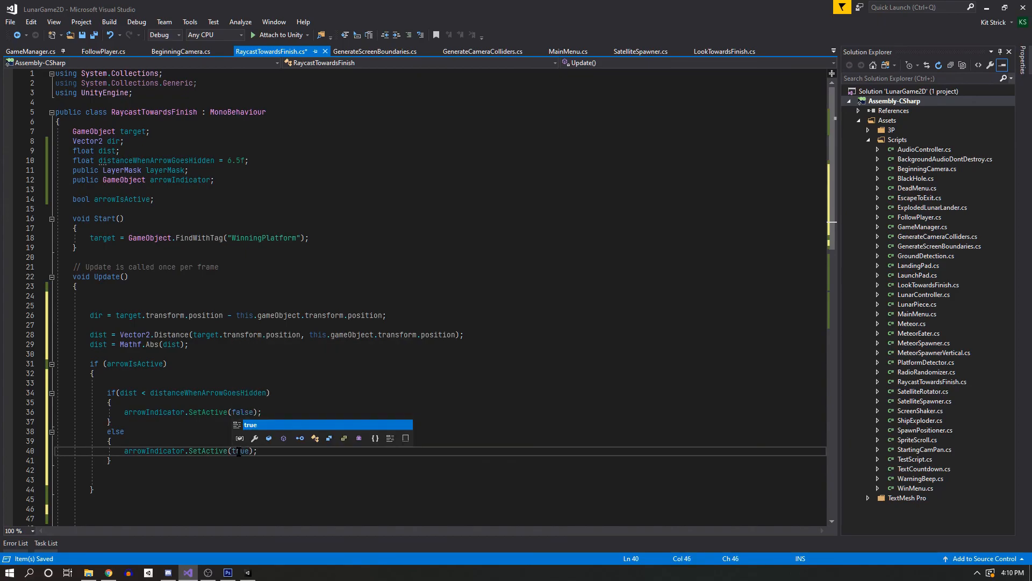
pyautogui.hotkey('ctrl', 's')
# Remove the surplus blank lines after the else block and above the RaycastHit2D line, and save the script.
pyautogui.moveTo(130, 481); pyautogui.dragTo(21, 469)
pyautogui.press('BackSpace')
pyautogui.press('BackSpace')
pyautogui.moveTo(94, 509); pyautogui.dragTo(43, 498)
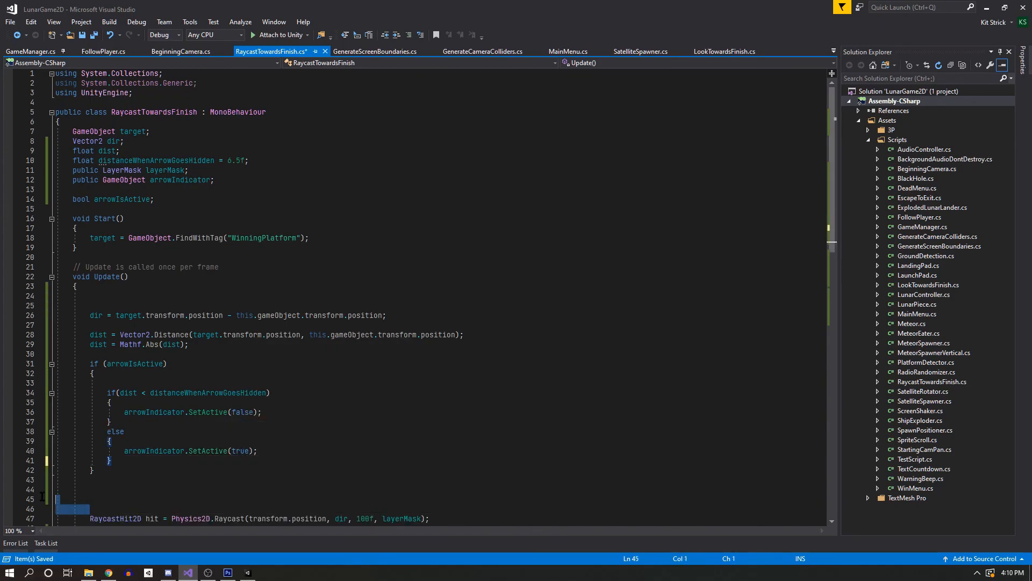
pyautogui.press('BackSpace')
pyautogui.press('BackSpace')
pyautogui.press('BackSpace')
pyautogui.hotkey('ctrl', 's')
pyautogui.click(108, 431)
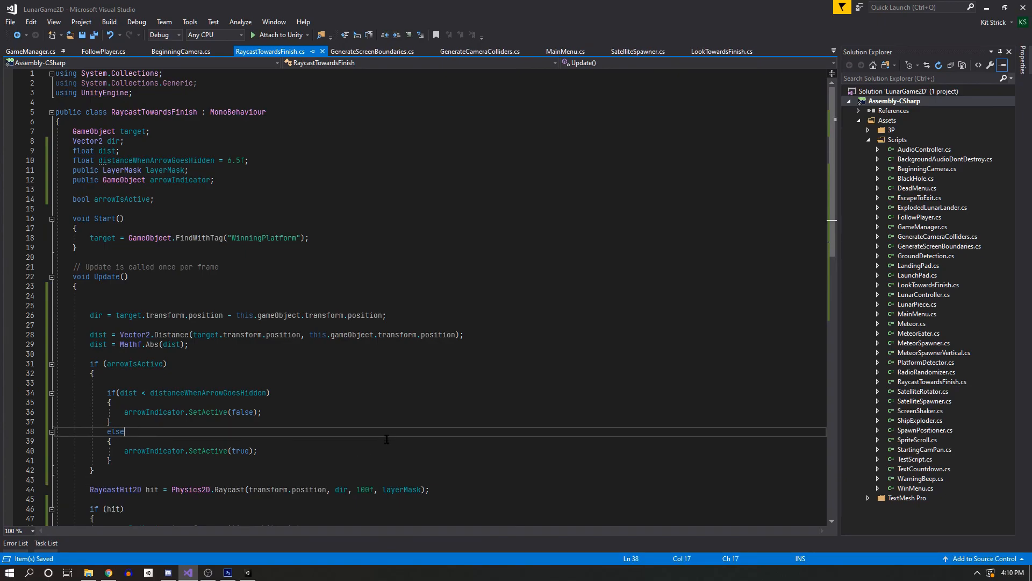
pyautogui.scroll(-6, 102, 373)
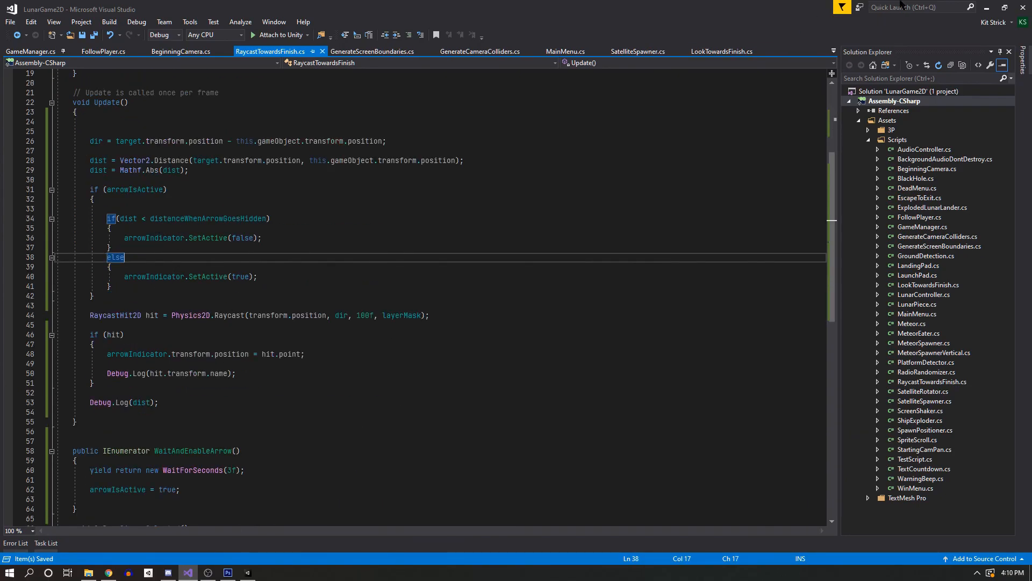
# Switch to Unity and undock the Console into a floating window over the lower part of the editor.
pyautogui.click(987, 8)
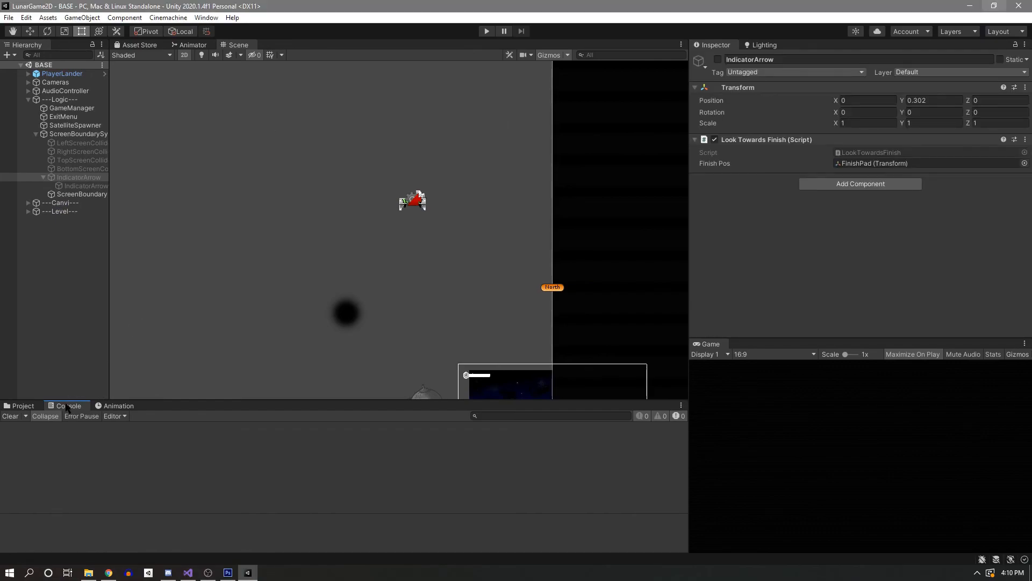
pyautogui.moveTo(67, 409); pyautogui.dragTo(433, 386)
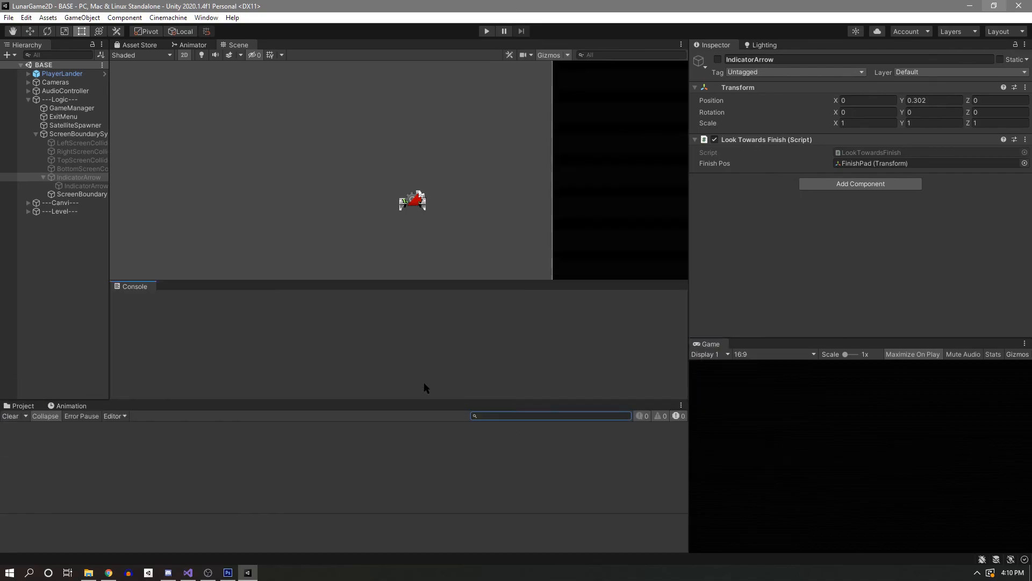
pyautogui.moveTo(135, 286); pyautogui.dragTo(392, 245)
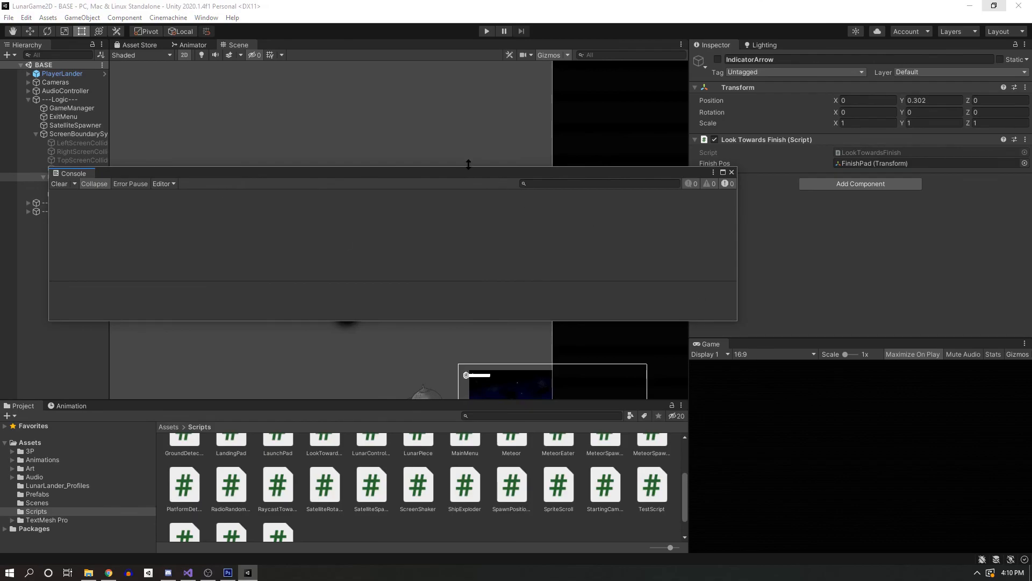
pyautogui.moveTo(467, 175); pyautogui.dragTo(444, 389)
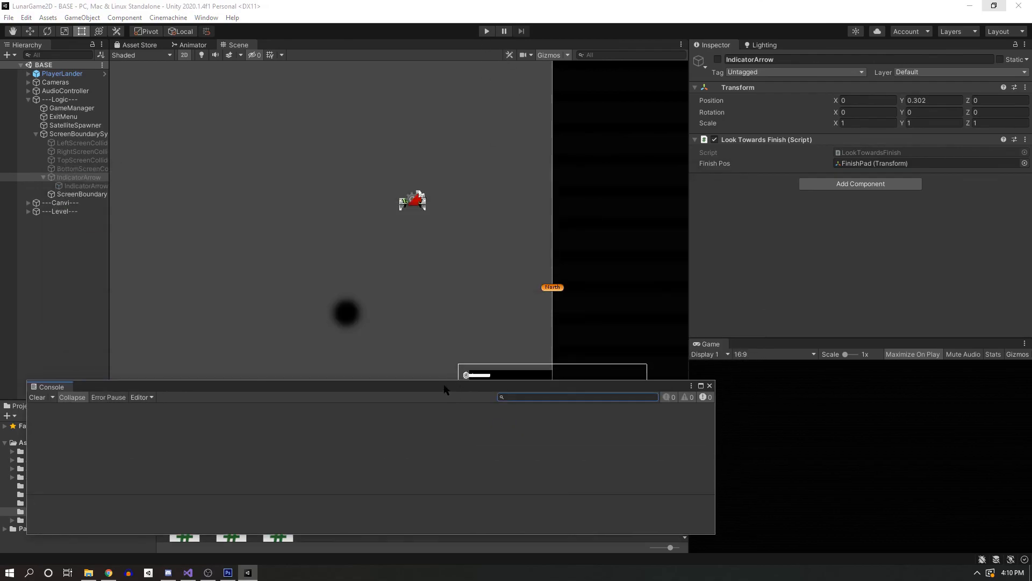
# Run the game and fly the lander from the launch pad to the finish pad, checking the arrow against the logged distance.
pyautogui.click(487, 32)
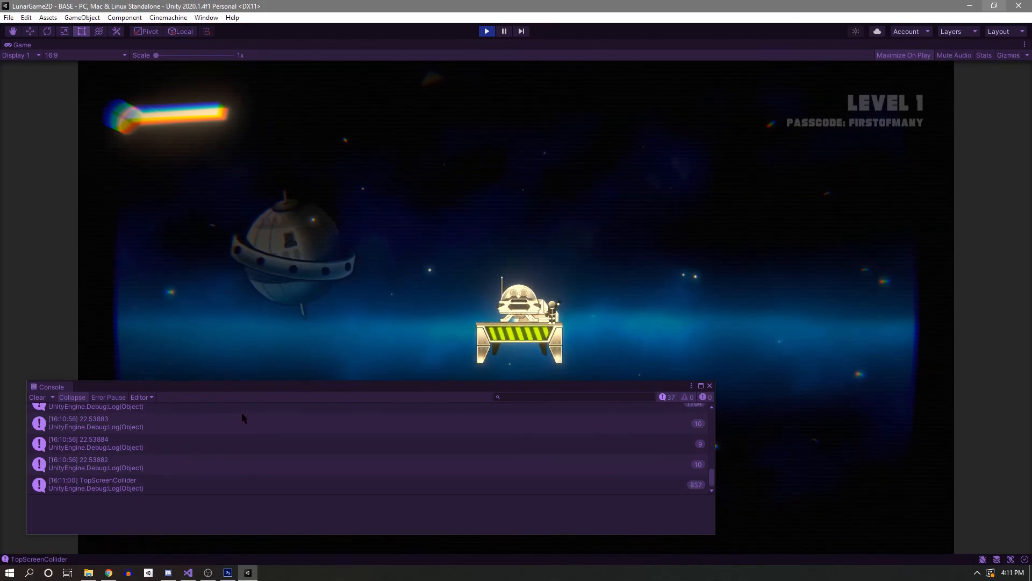
pyautogui.press('space')
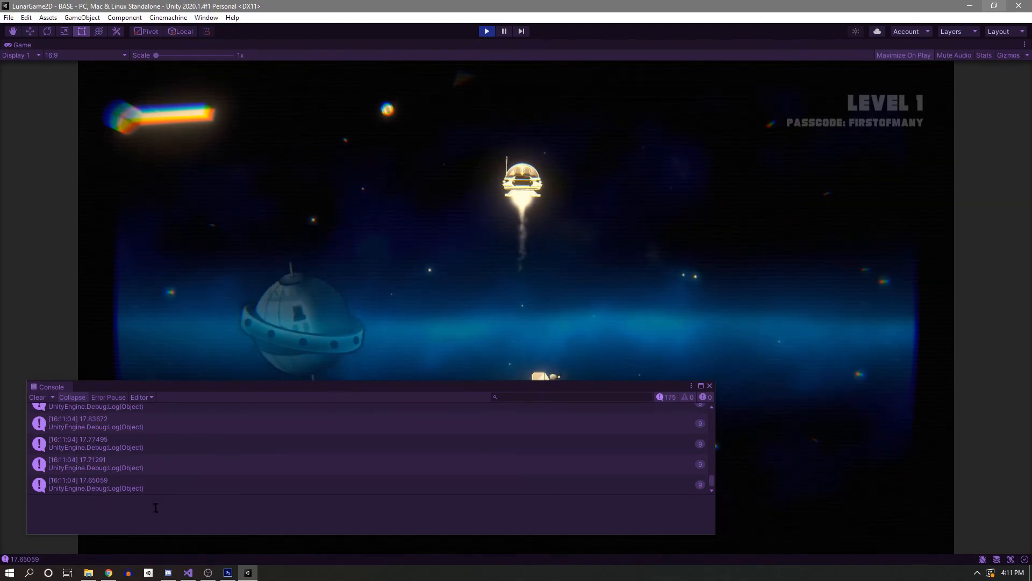
pyautogui.press('space')
pyautogui.press('Left')
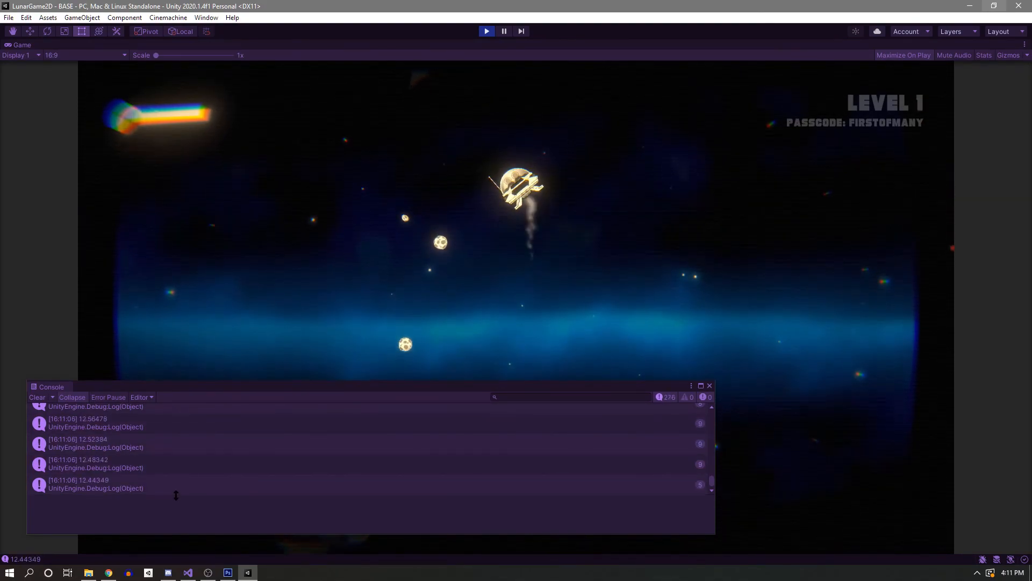
pyautogui.press('space')
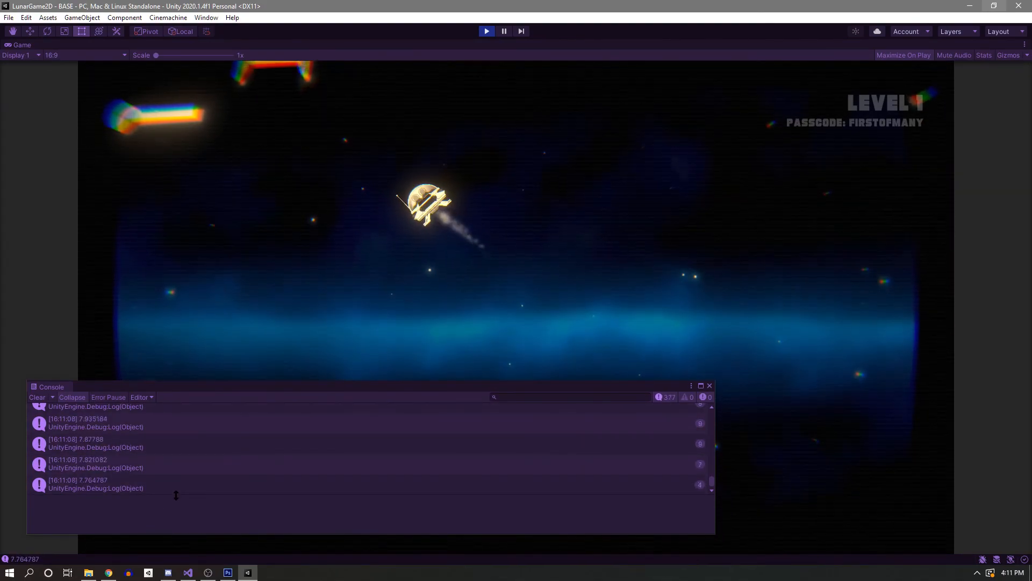
pyautogui.press('Right')
pyautogui.press('space')
pyautogui.press('space')
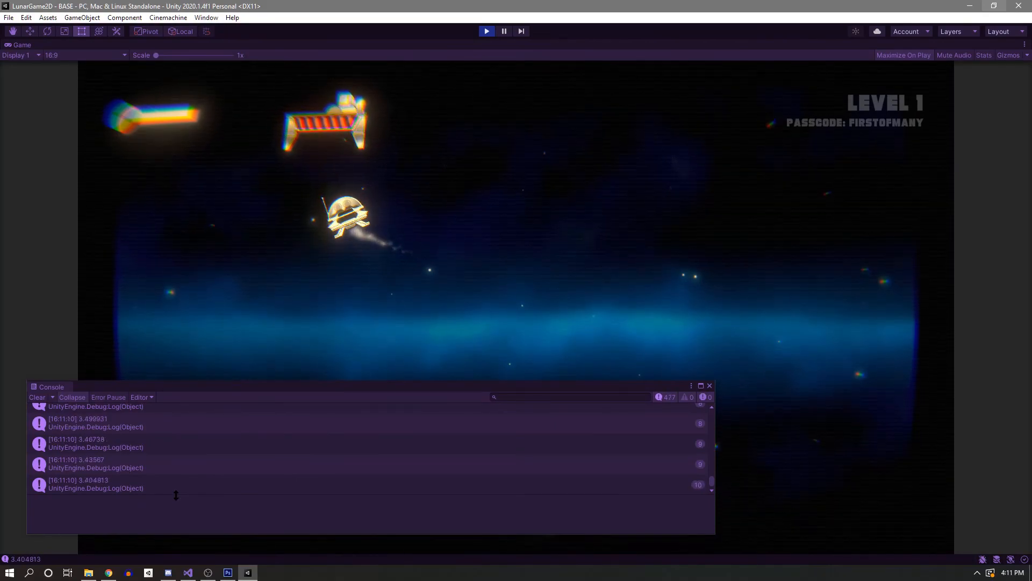
# Fly the lander around and away from the finish pad to test the arrow's distance behaviour, and stop the game.
pyautogui.press('space')
pyautogui.press('Right')
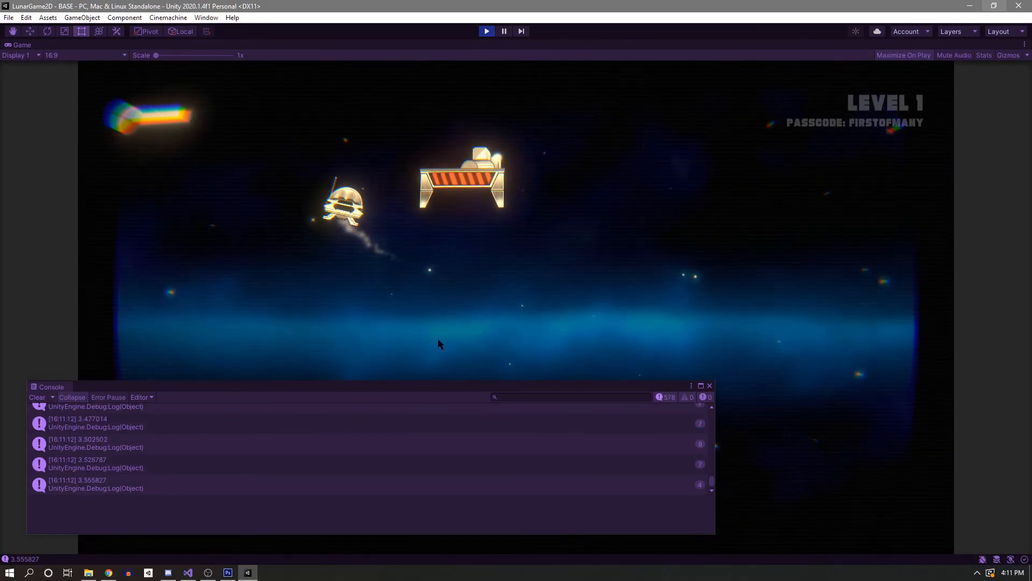
pyautogui.press('space')
pyautogui.press('Right')
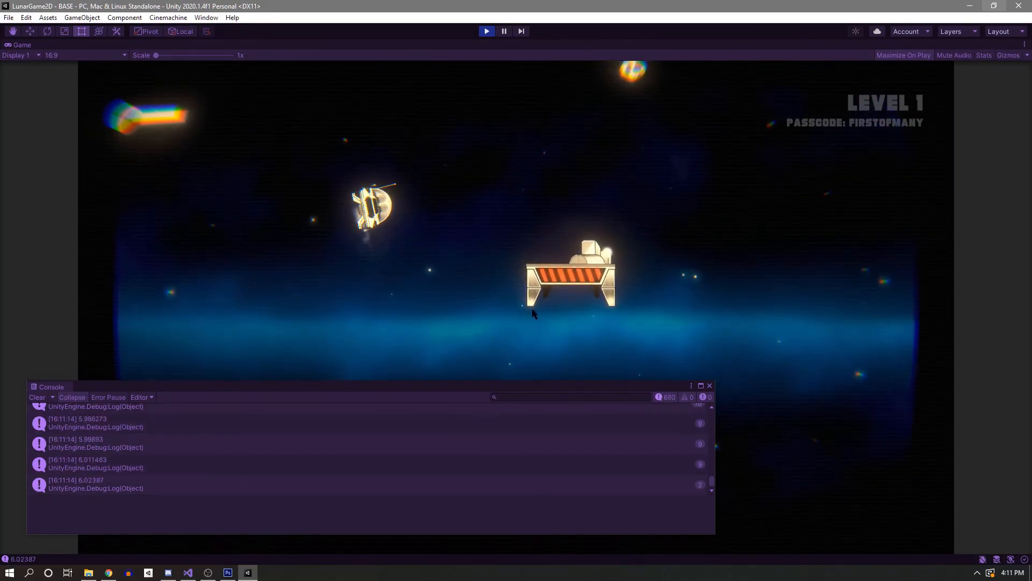
pyautogui.press('space')
pyautogui.press('Left')
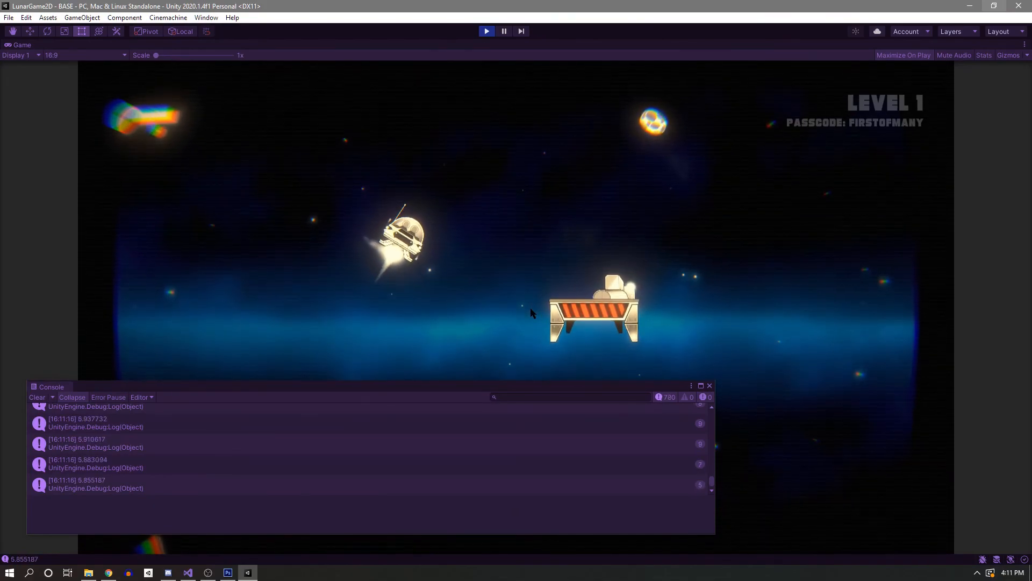
pyautogui.press('space')
pyautogui.press('Right')
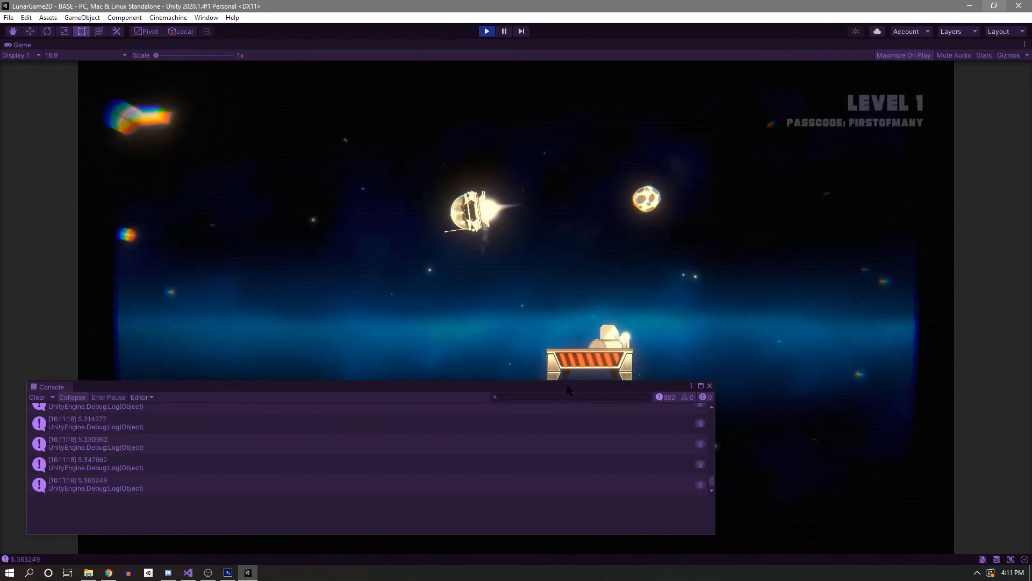
pyautogui.press('space')
pyautogui.press('Right')
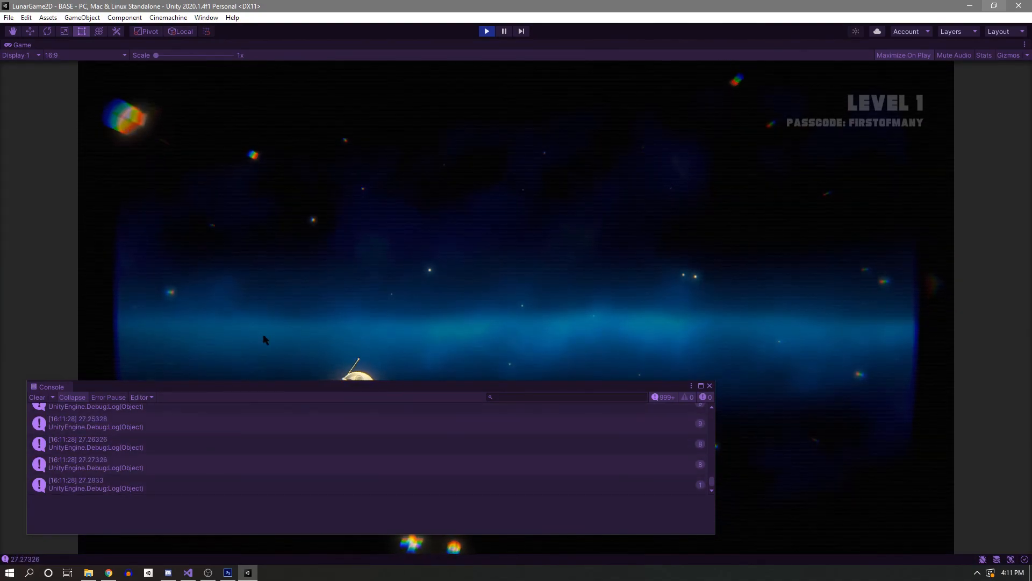
pyautogui.click(486, 30)
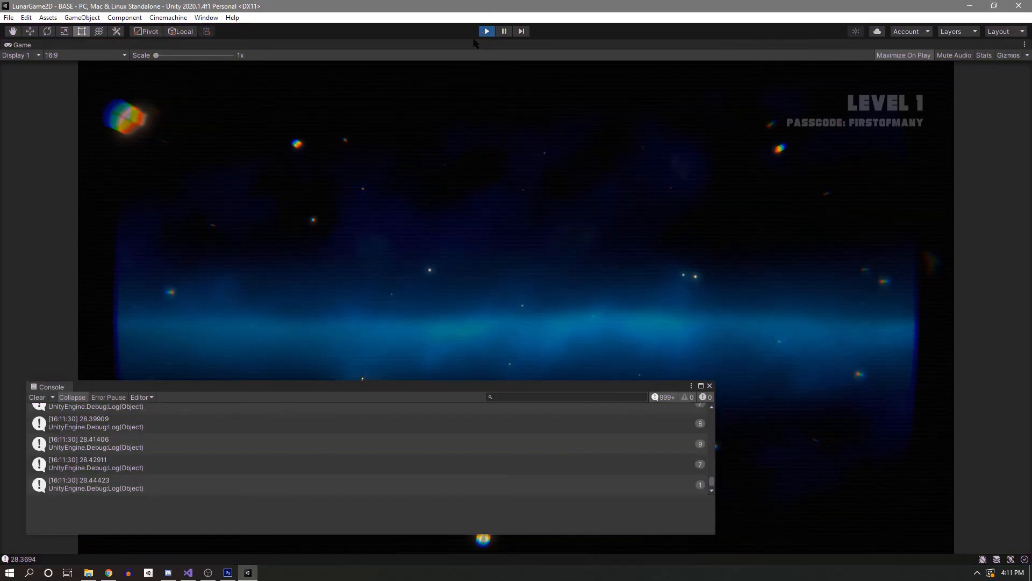
# Collapse the screen boundary and ---Logic--- groups in the Hierarchy and bring the whole level into the Scene view.
pyautogui.scroll(-1, 573, 263)
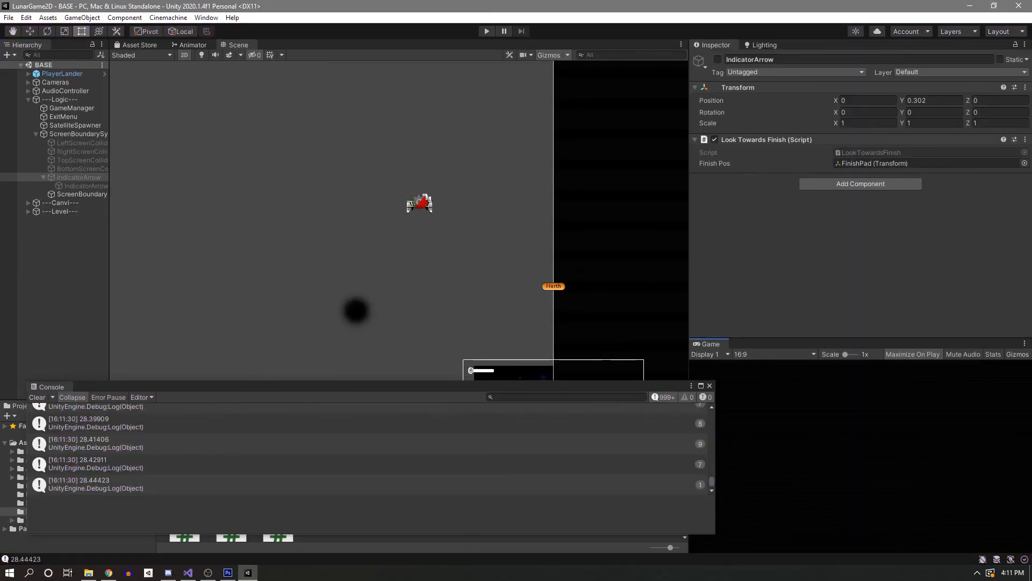
pyautogui.scroll(-1, 578, 263)
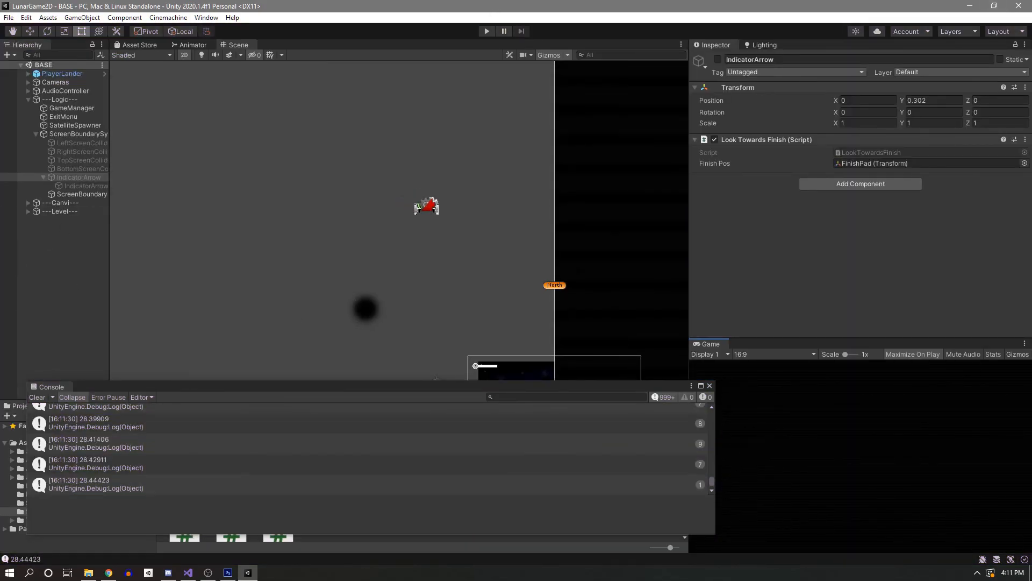
pyautogui.click(36, 134)
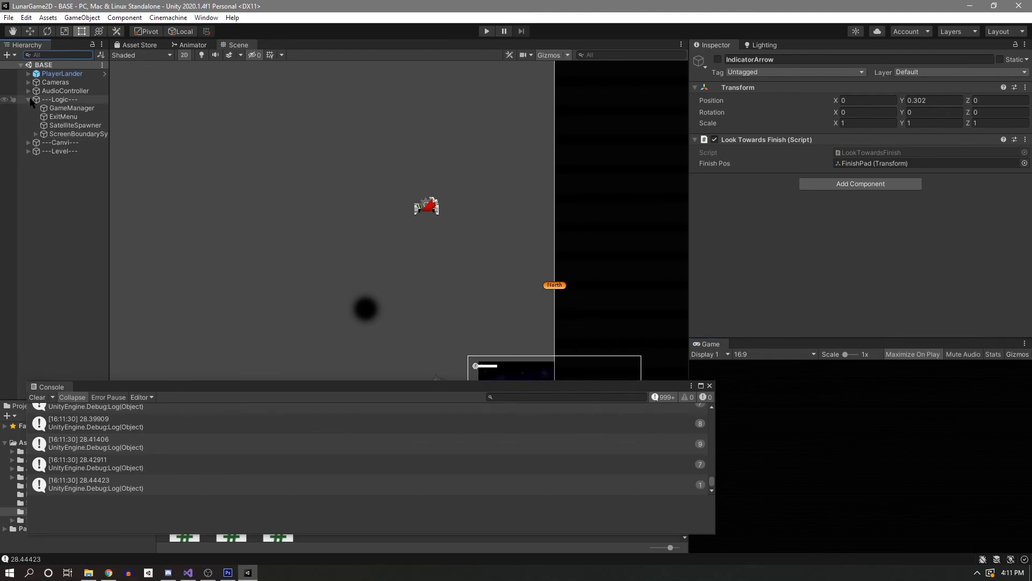
pyautogui.click(29, 99)
pyautogui.scroll(-1, 577, 273)
pyautogui.moveTo(618, 286); pyautogui.dragTo(529, 162, button='middle')
pyautogui.scroll(1, 478, 259)
pyautogui.scroll(-1, 480, 261)
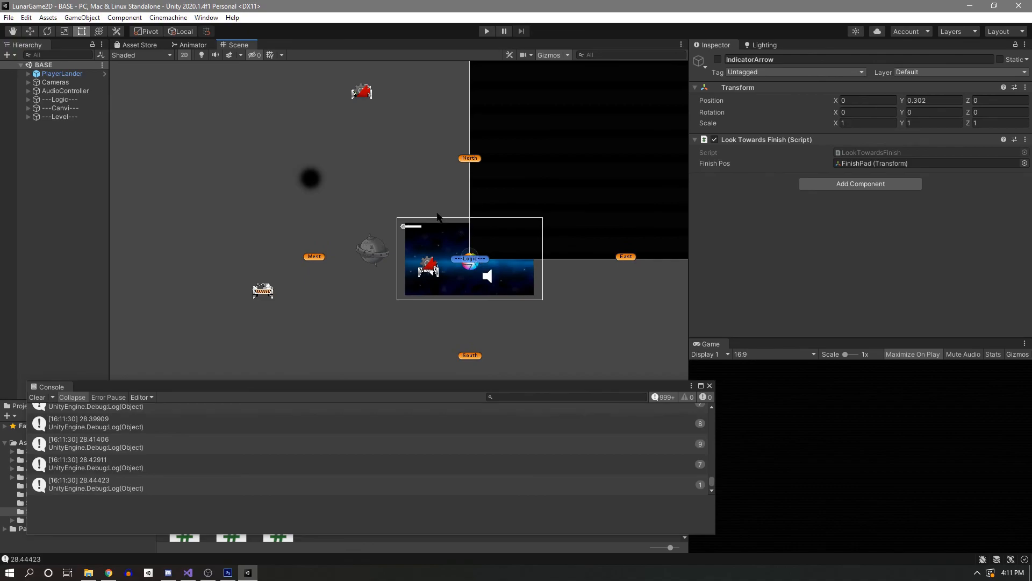